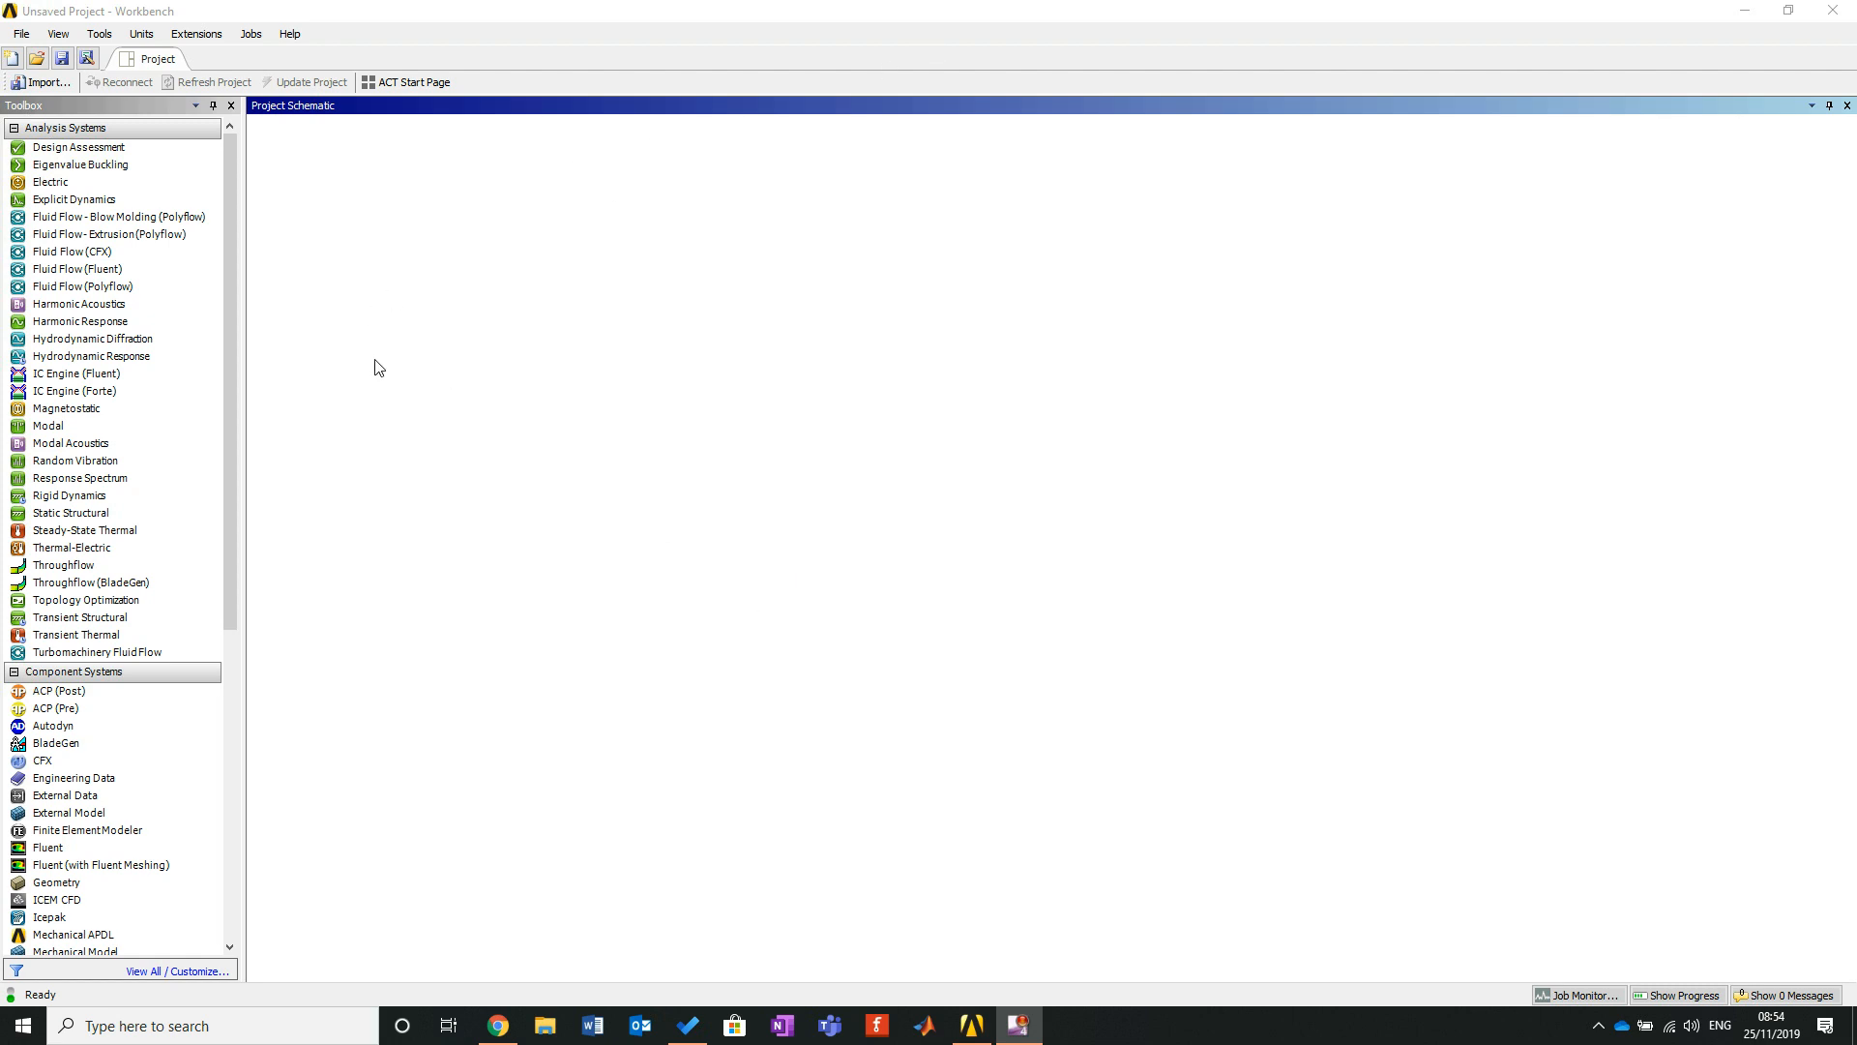
Add an Explicit Dynamics analysis system to the project schematic and open its Engineering Data for editing.
click(663, 358)
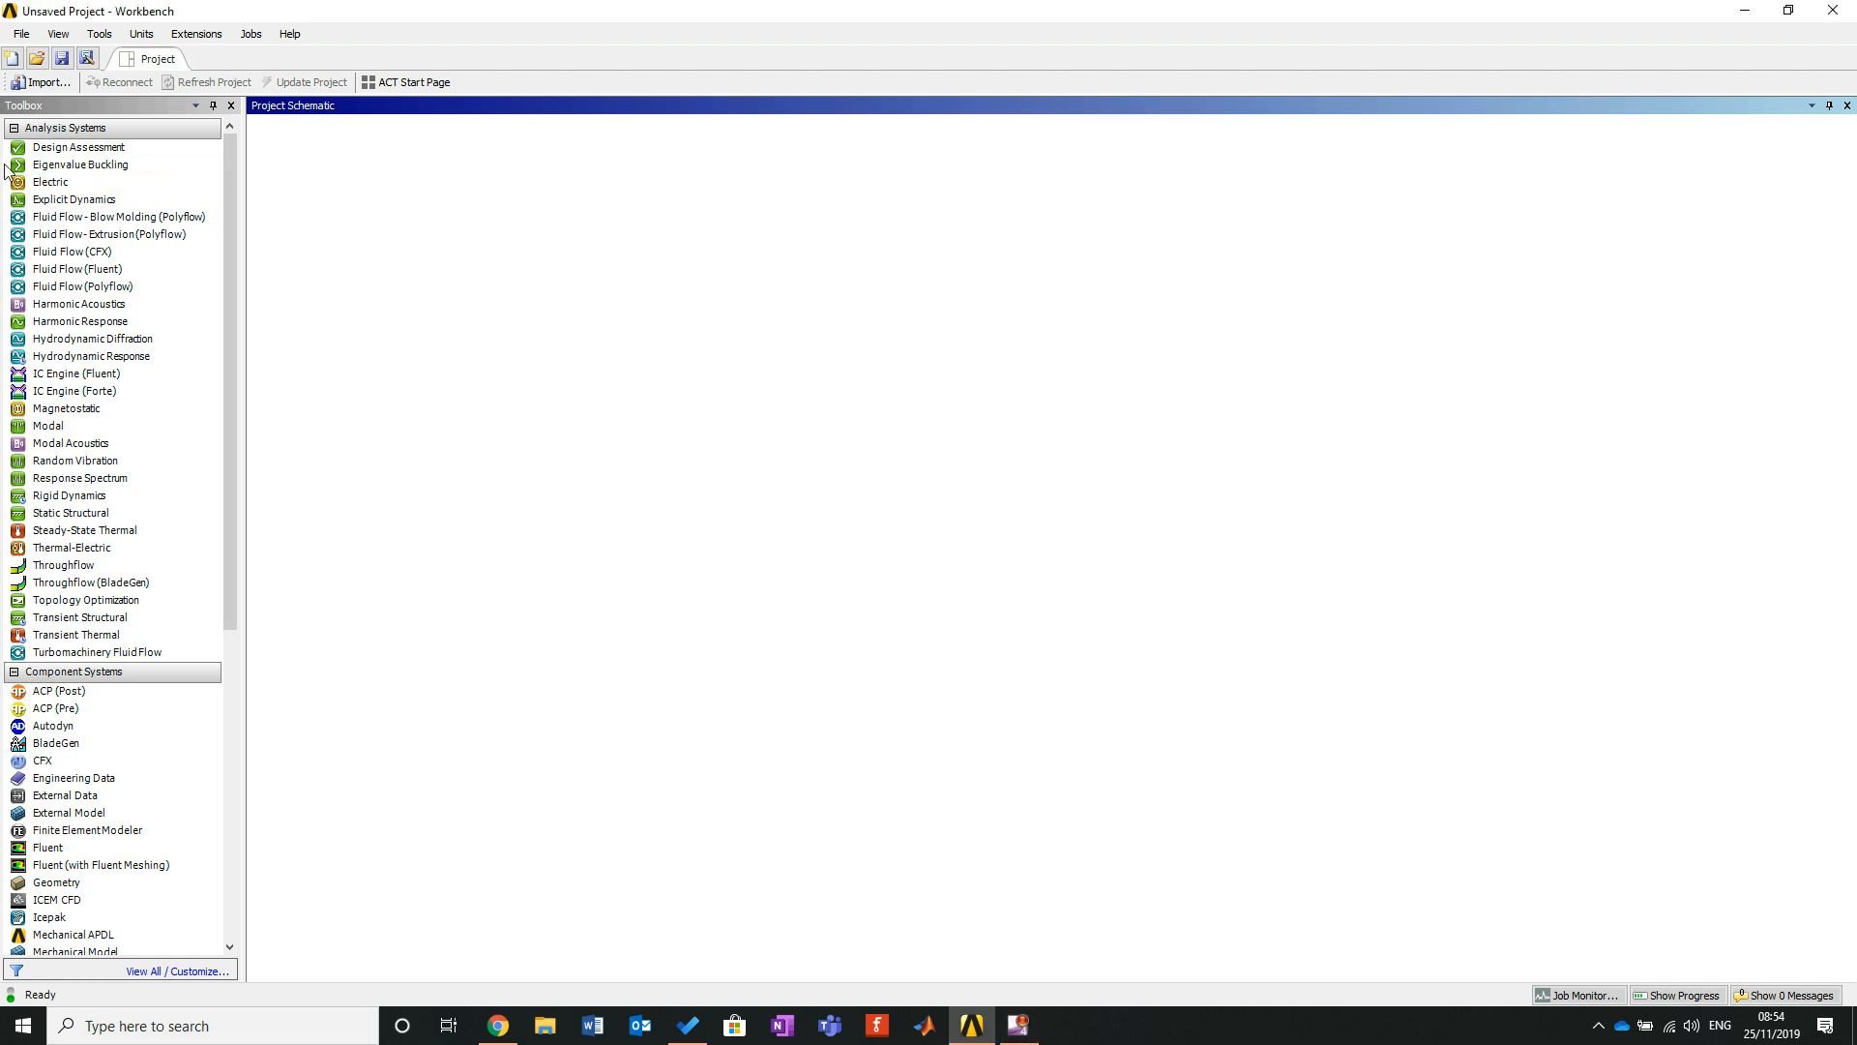
drag(64, 203, 339, 234)
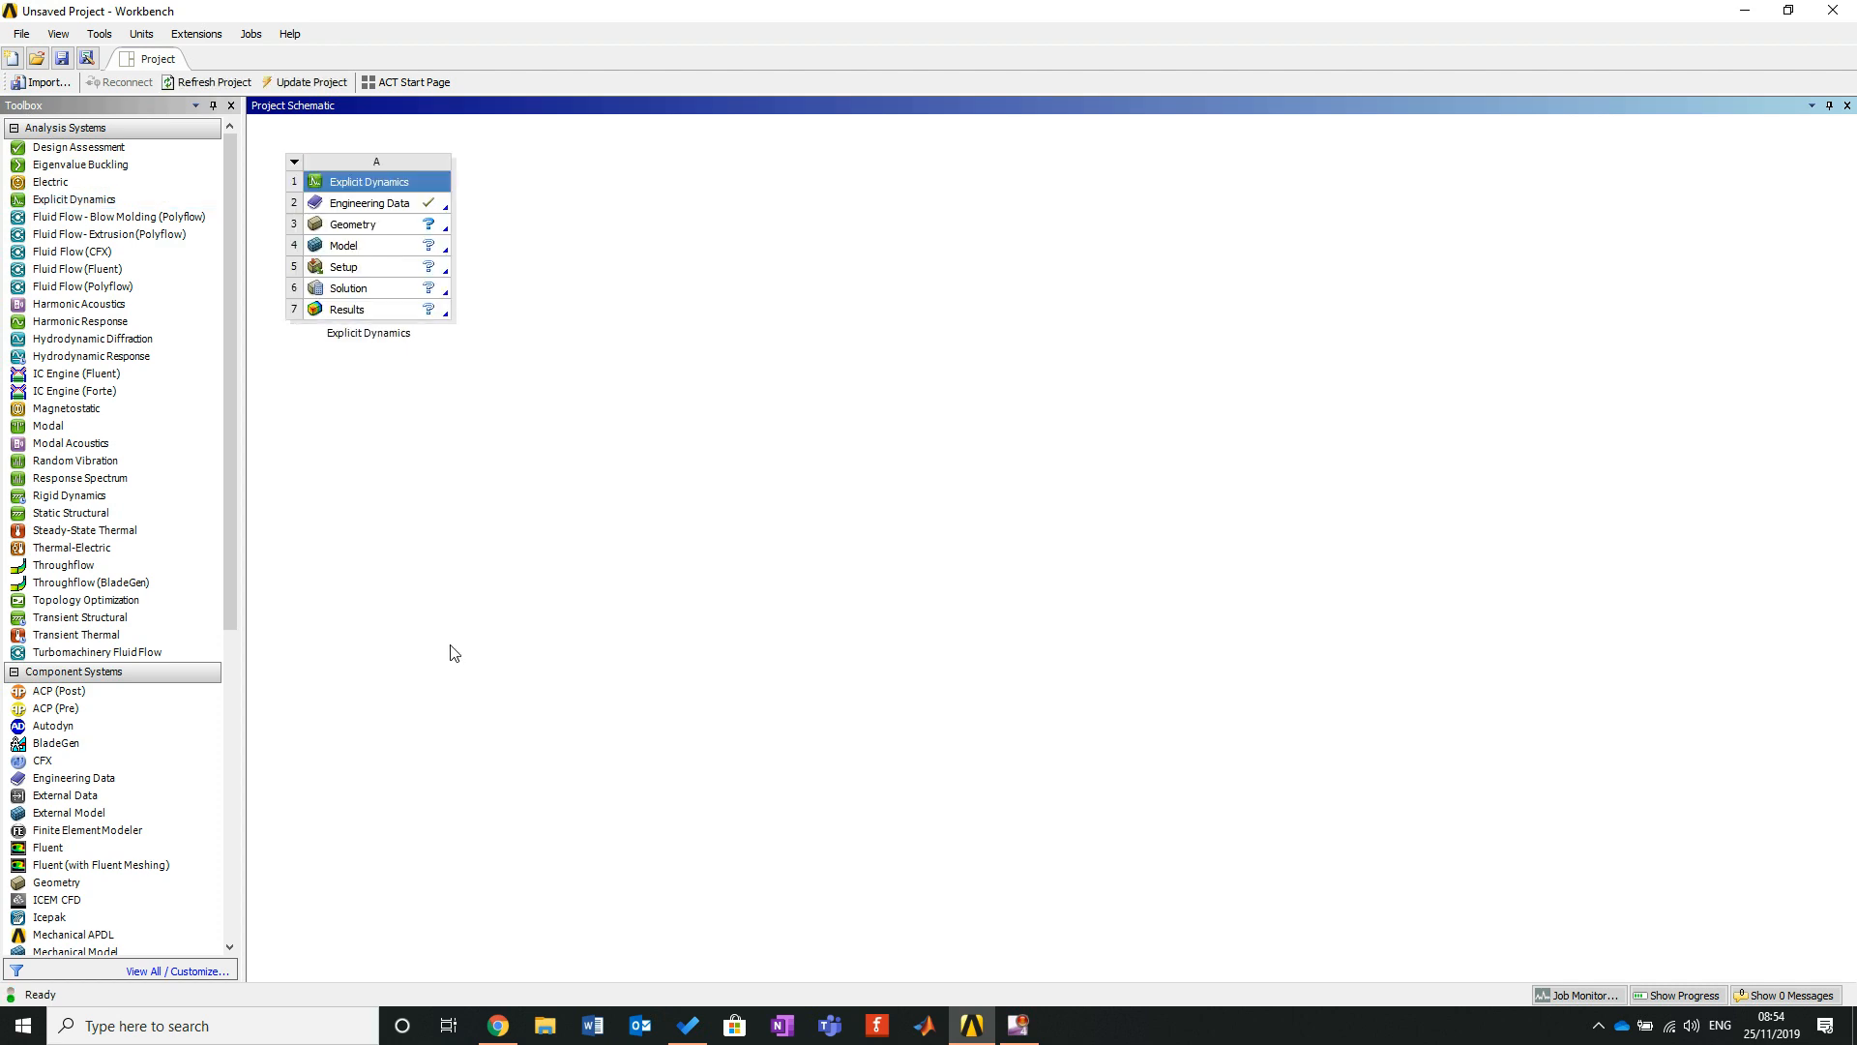
click(397, 212)
right_click(397, 210)
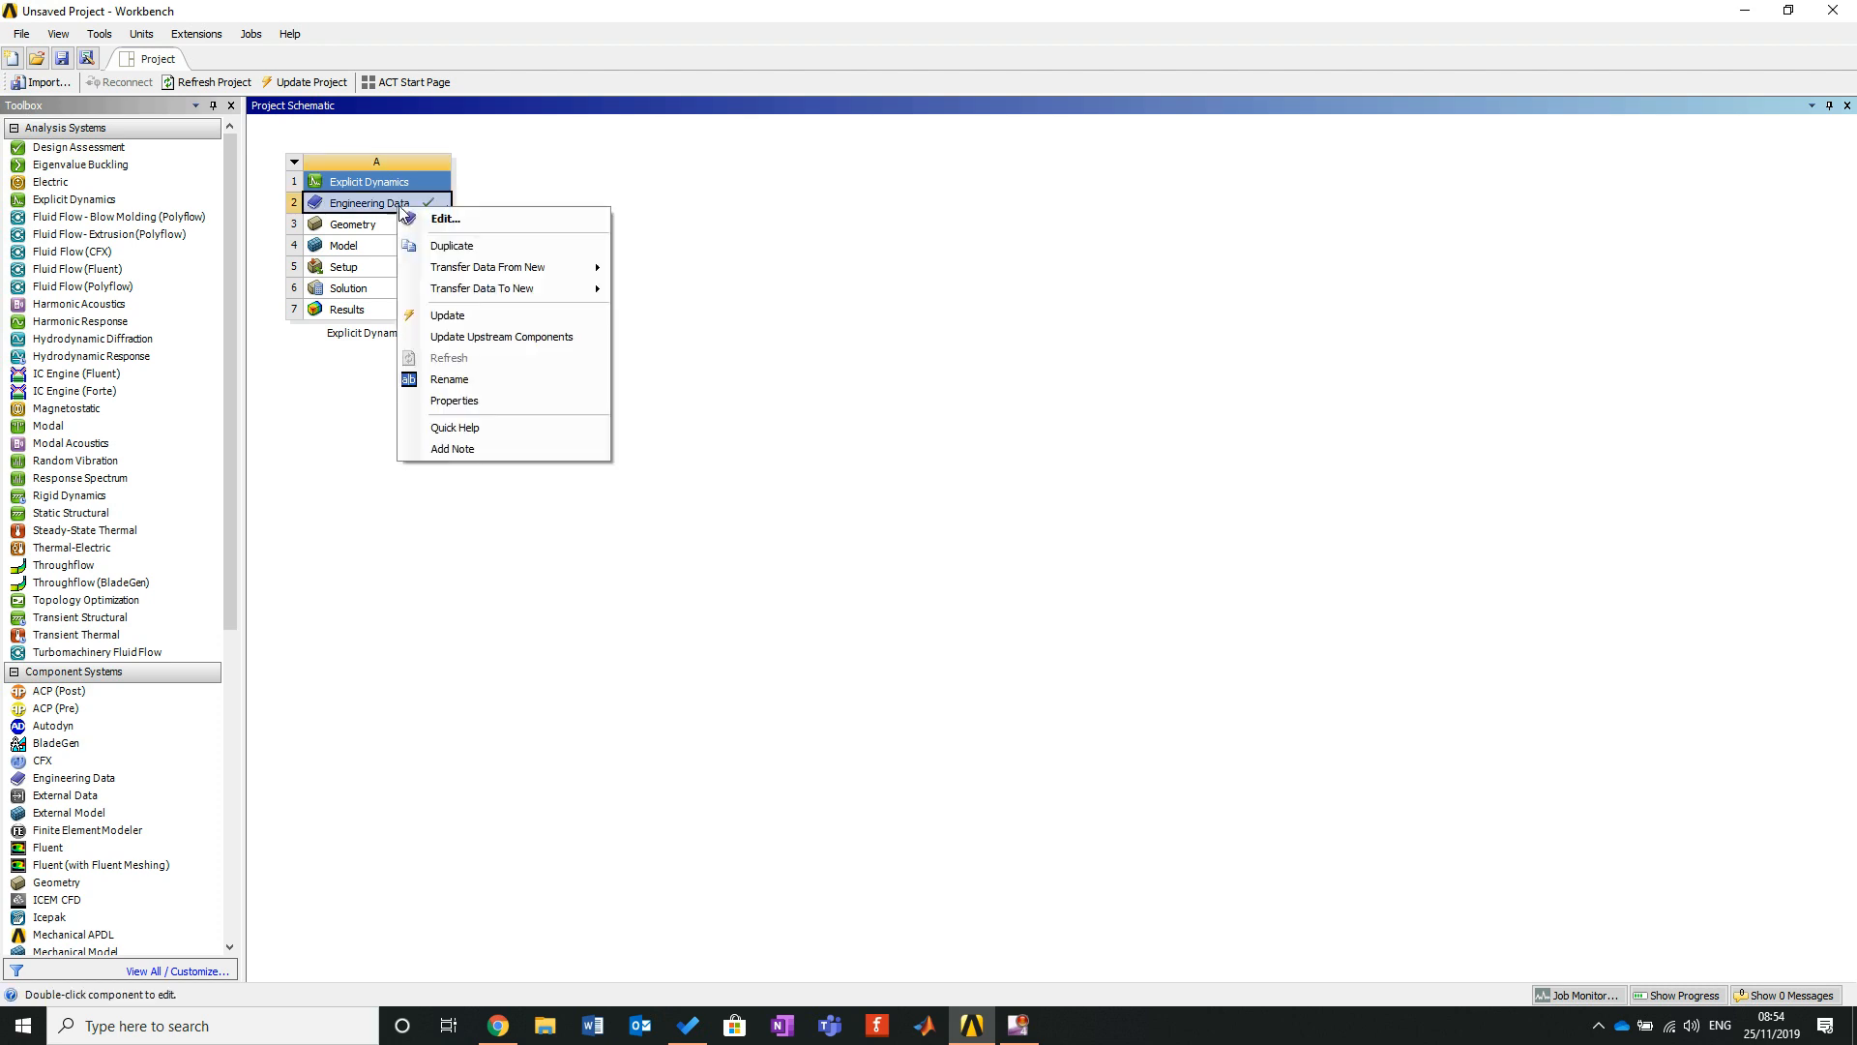
click(491, 219)
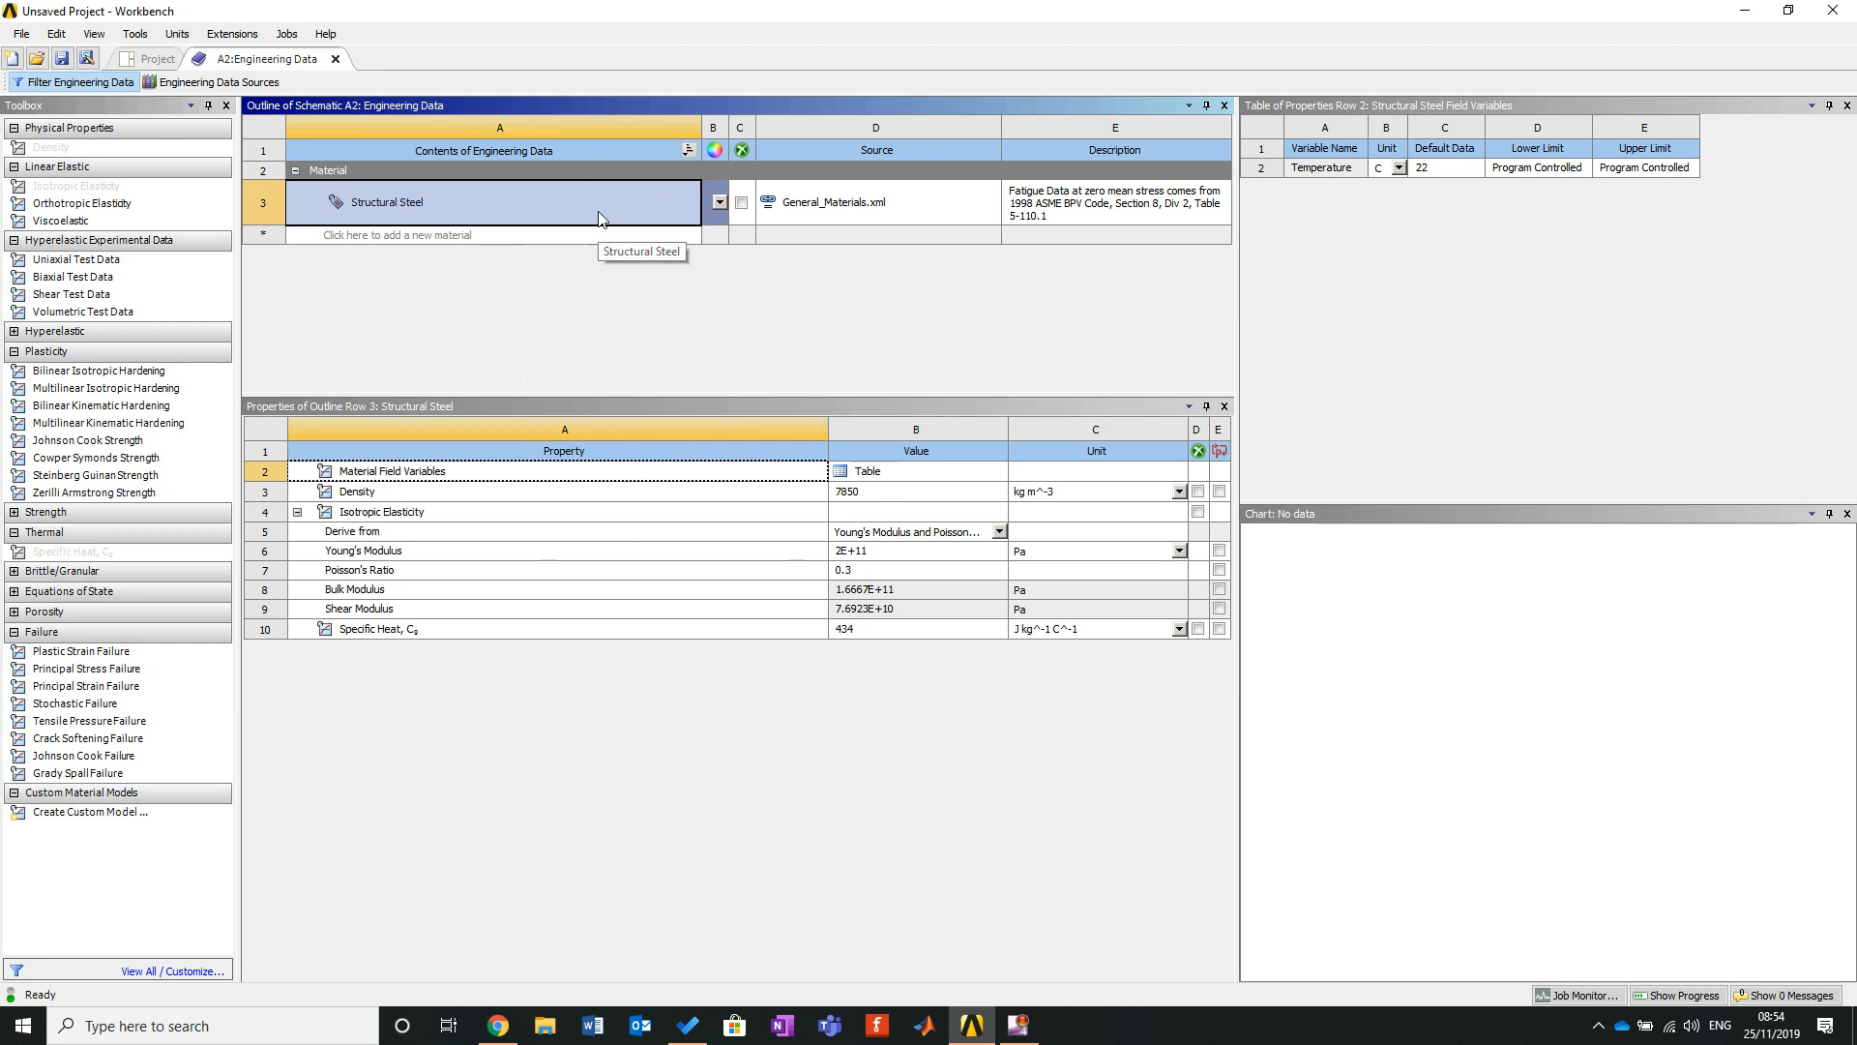
Show the Explicit Materials library from the engineering data sources and enlarge its material list.
click(220, 82)
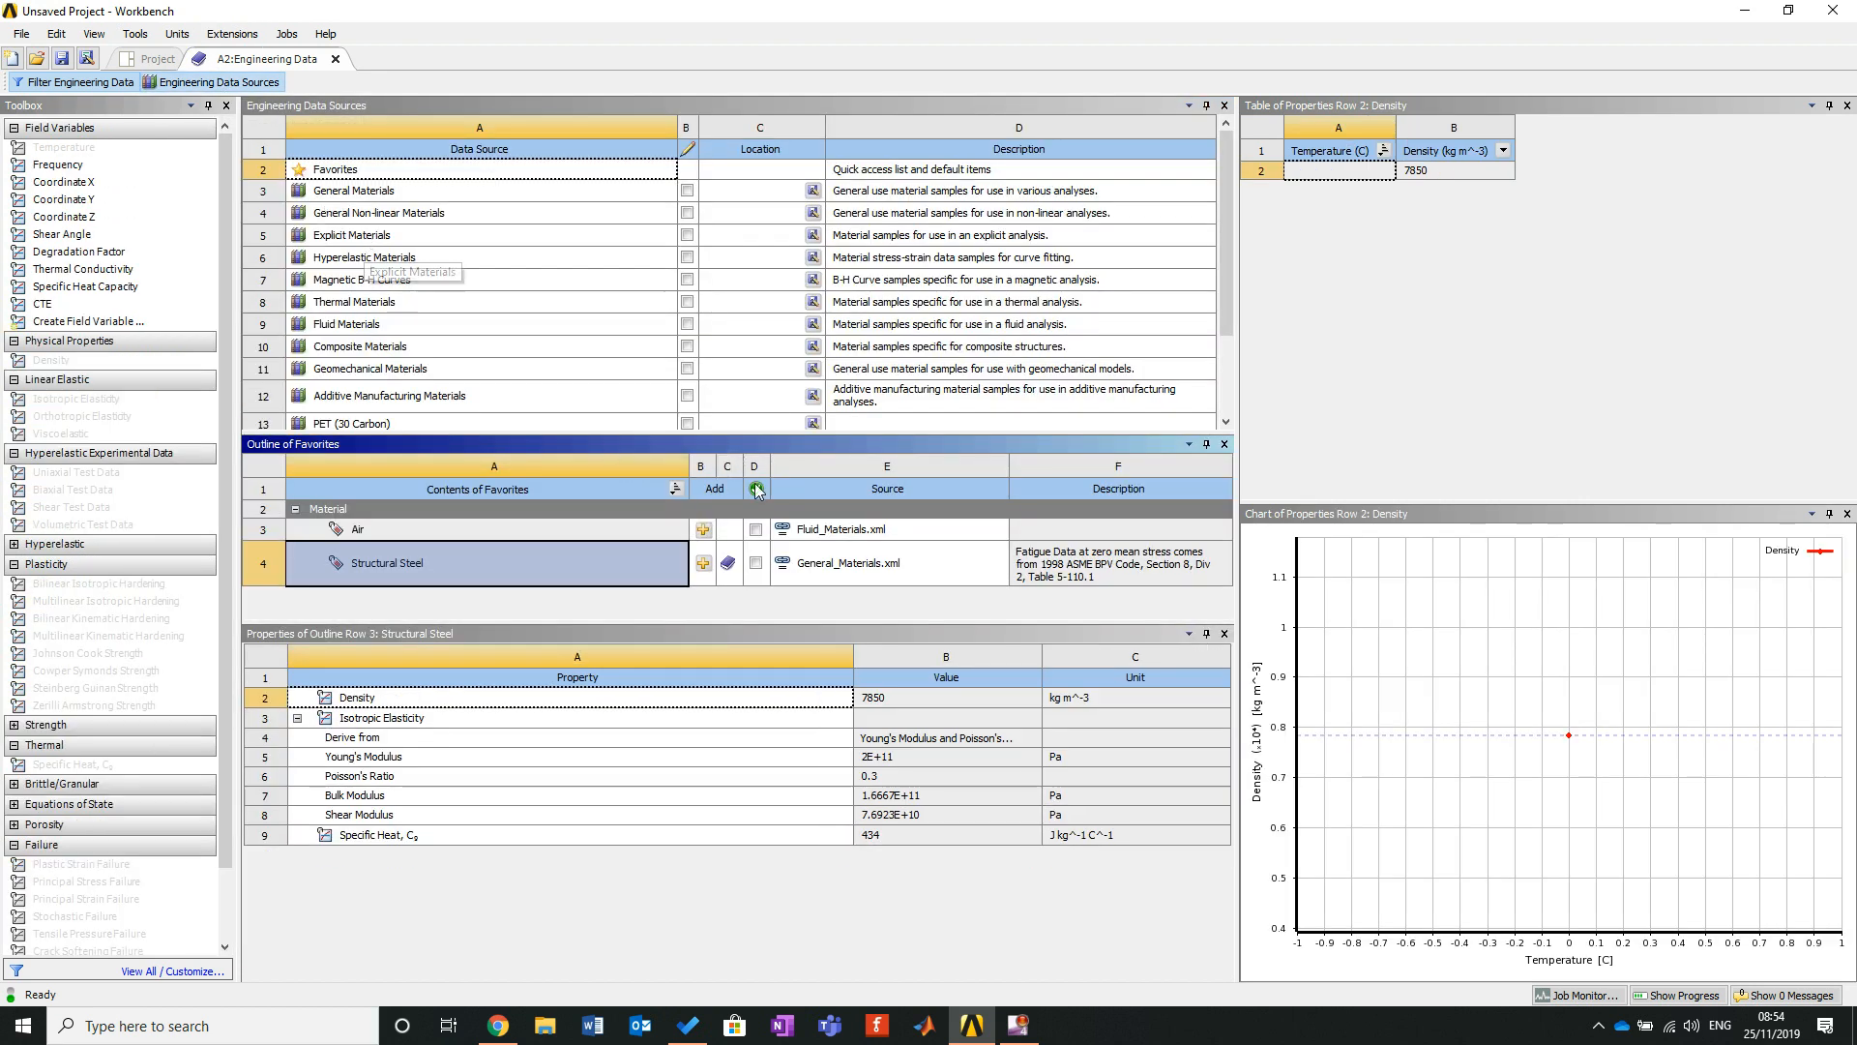
click(387, 238)
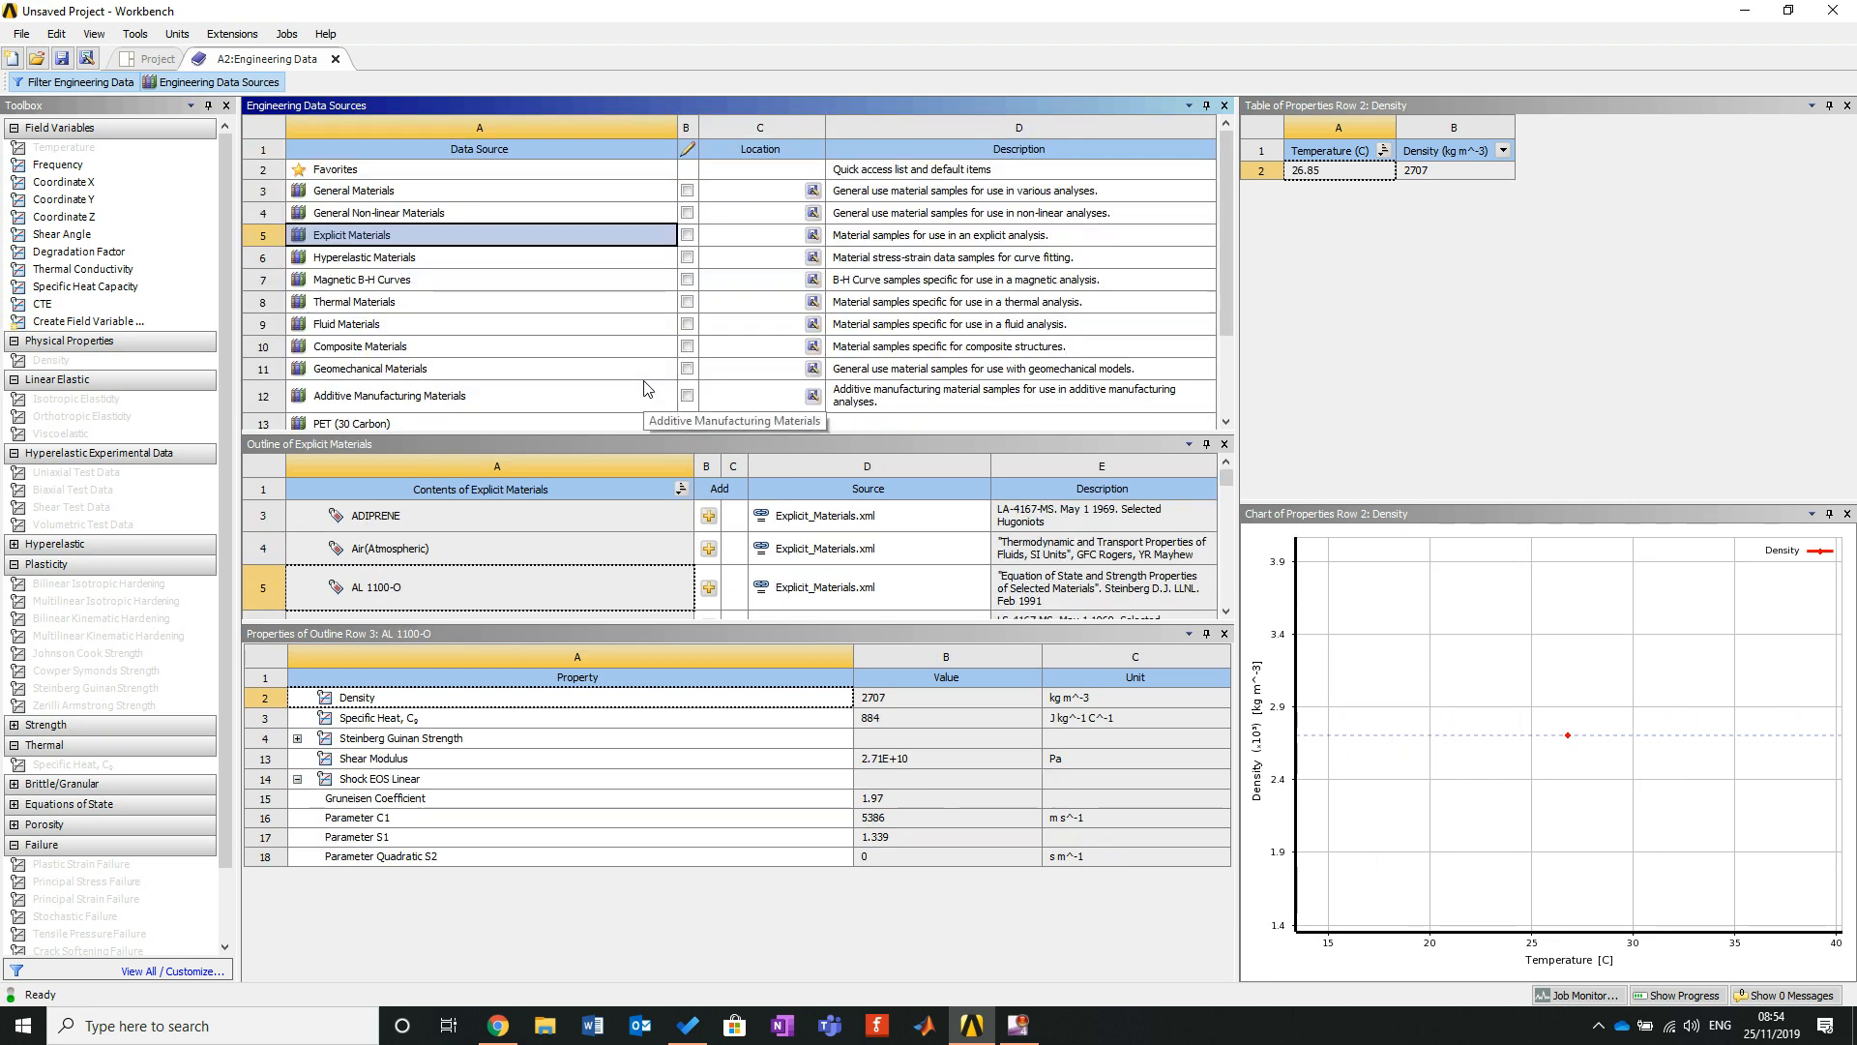
drag(817, 432, 815, 322)
drag(775, 627, 781, 715)
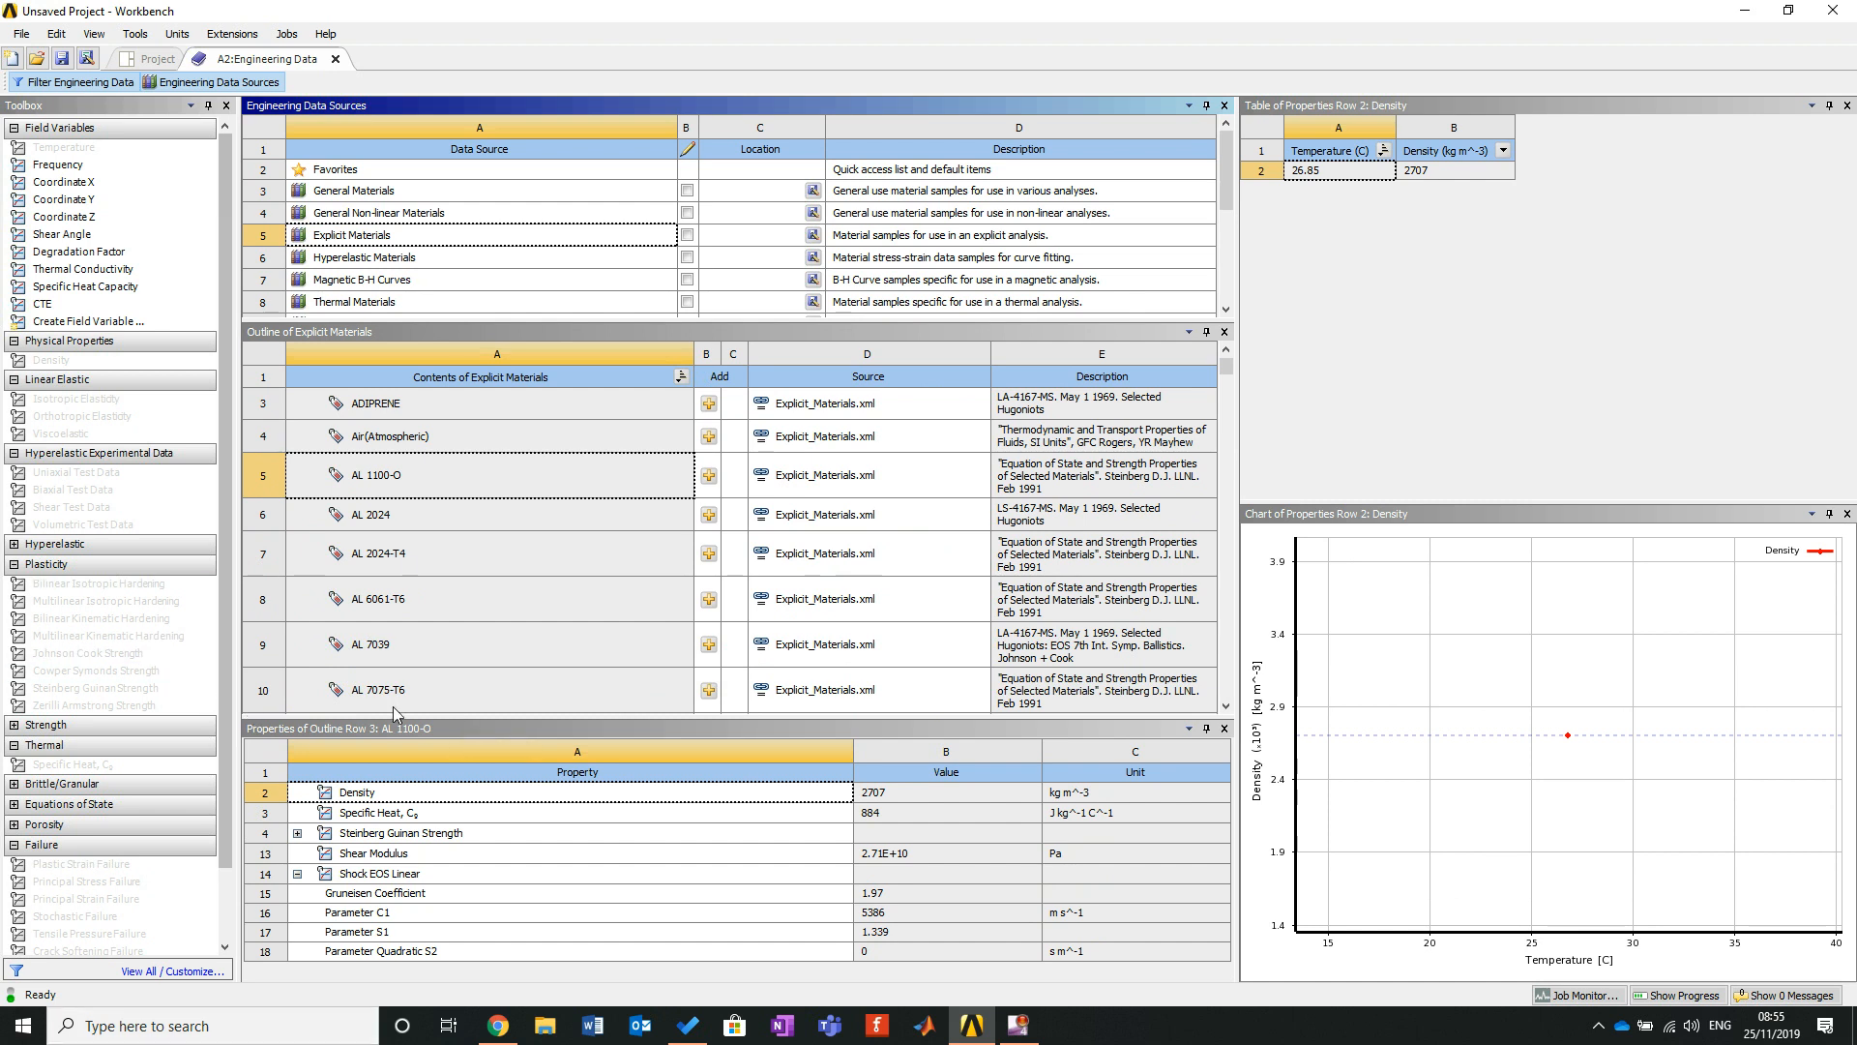
Examine the Shock EOS Linear and Steinberg Guinan Strength properties of AL 1100-O, including their parameter tables and charts.
click(384, 489)
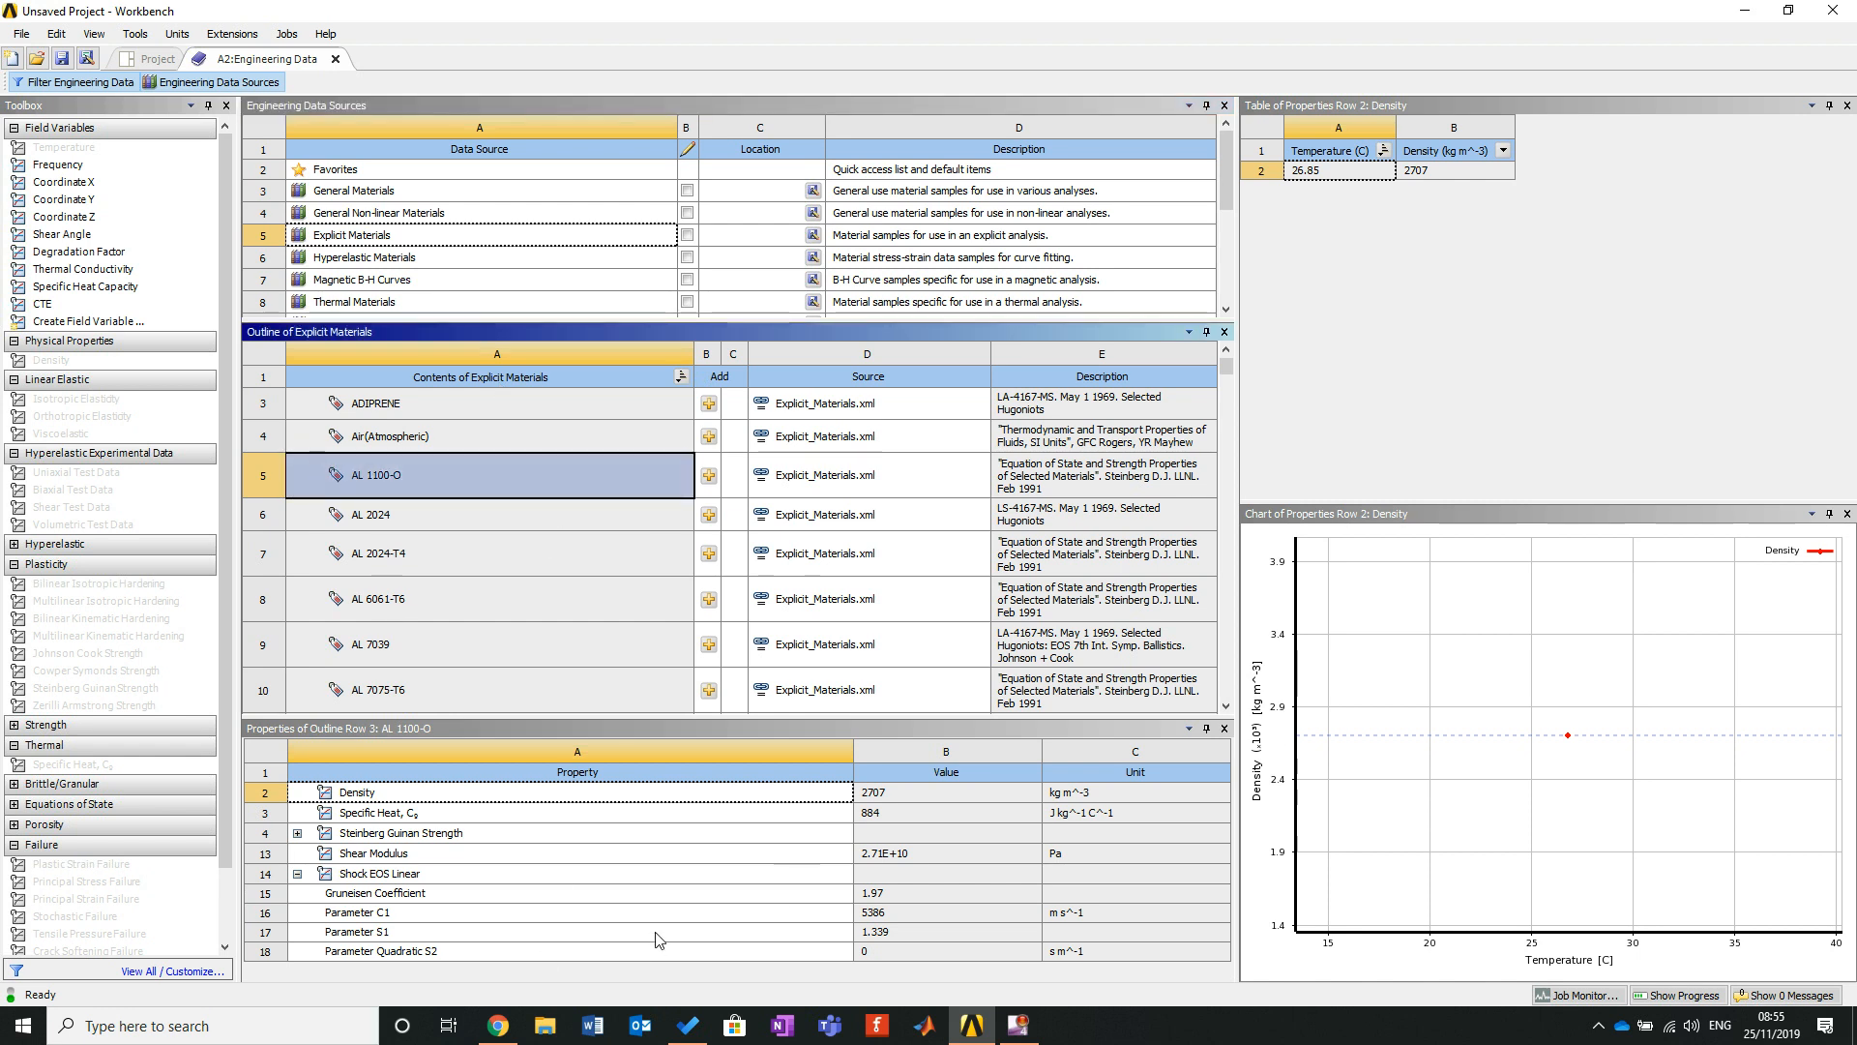
drag(811, 718, 818, 535)
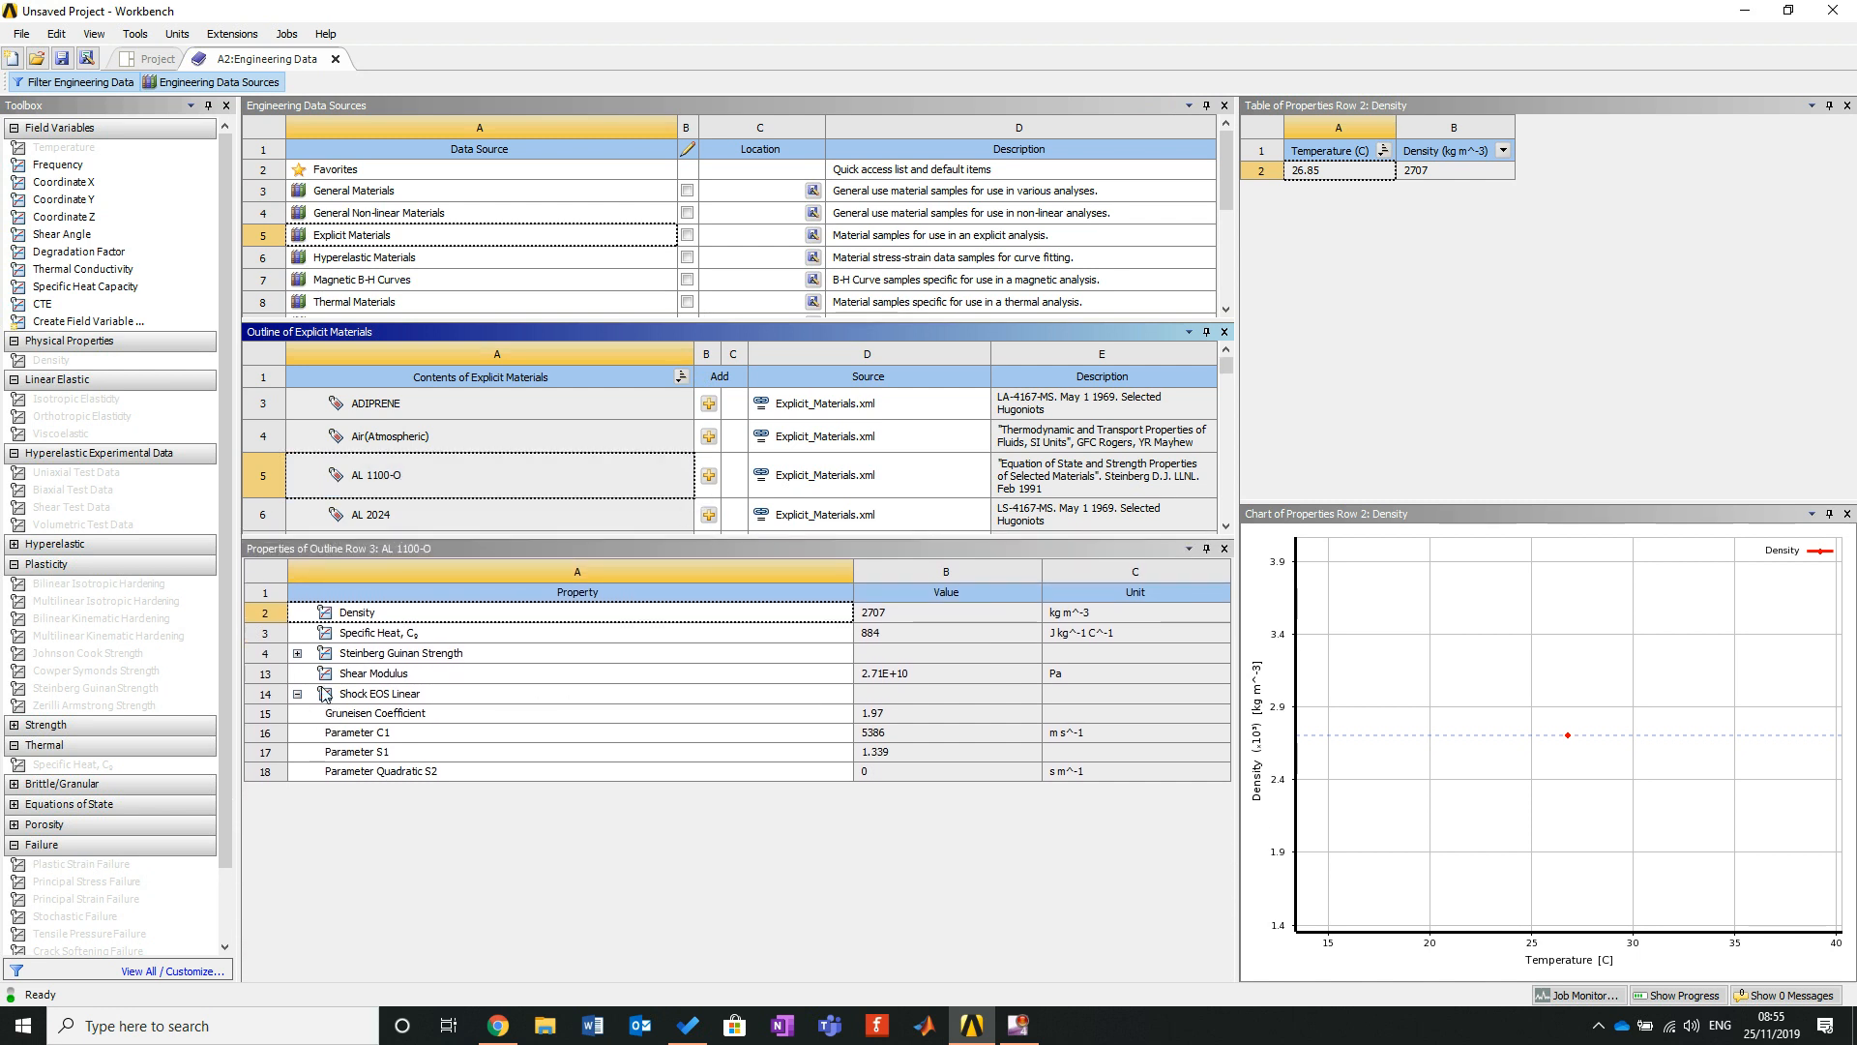
click(401, 714)
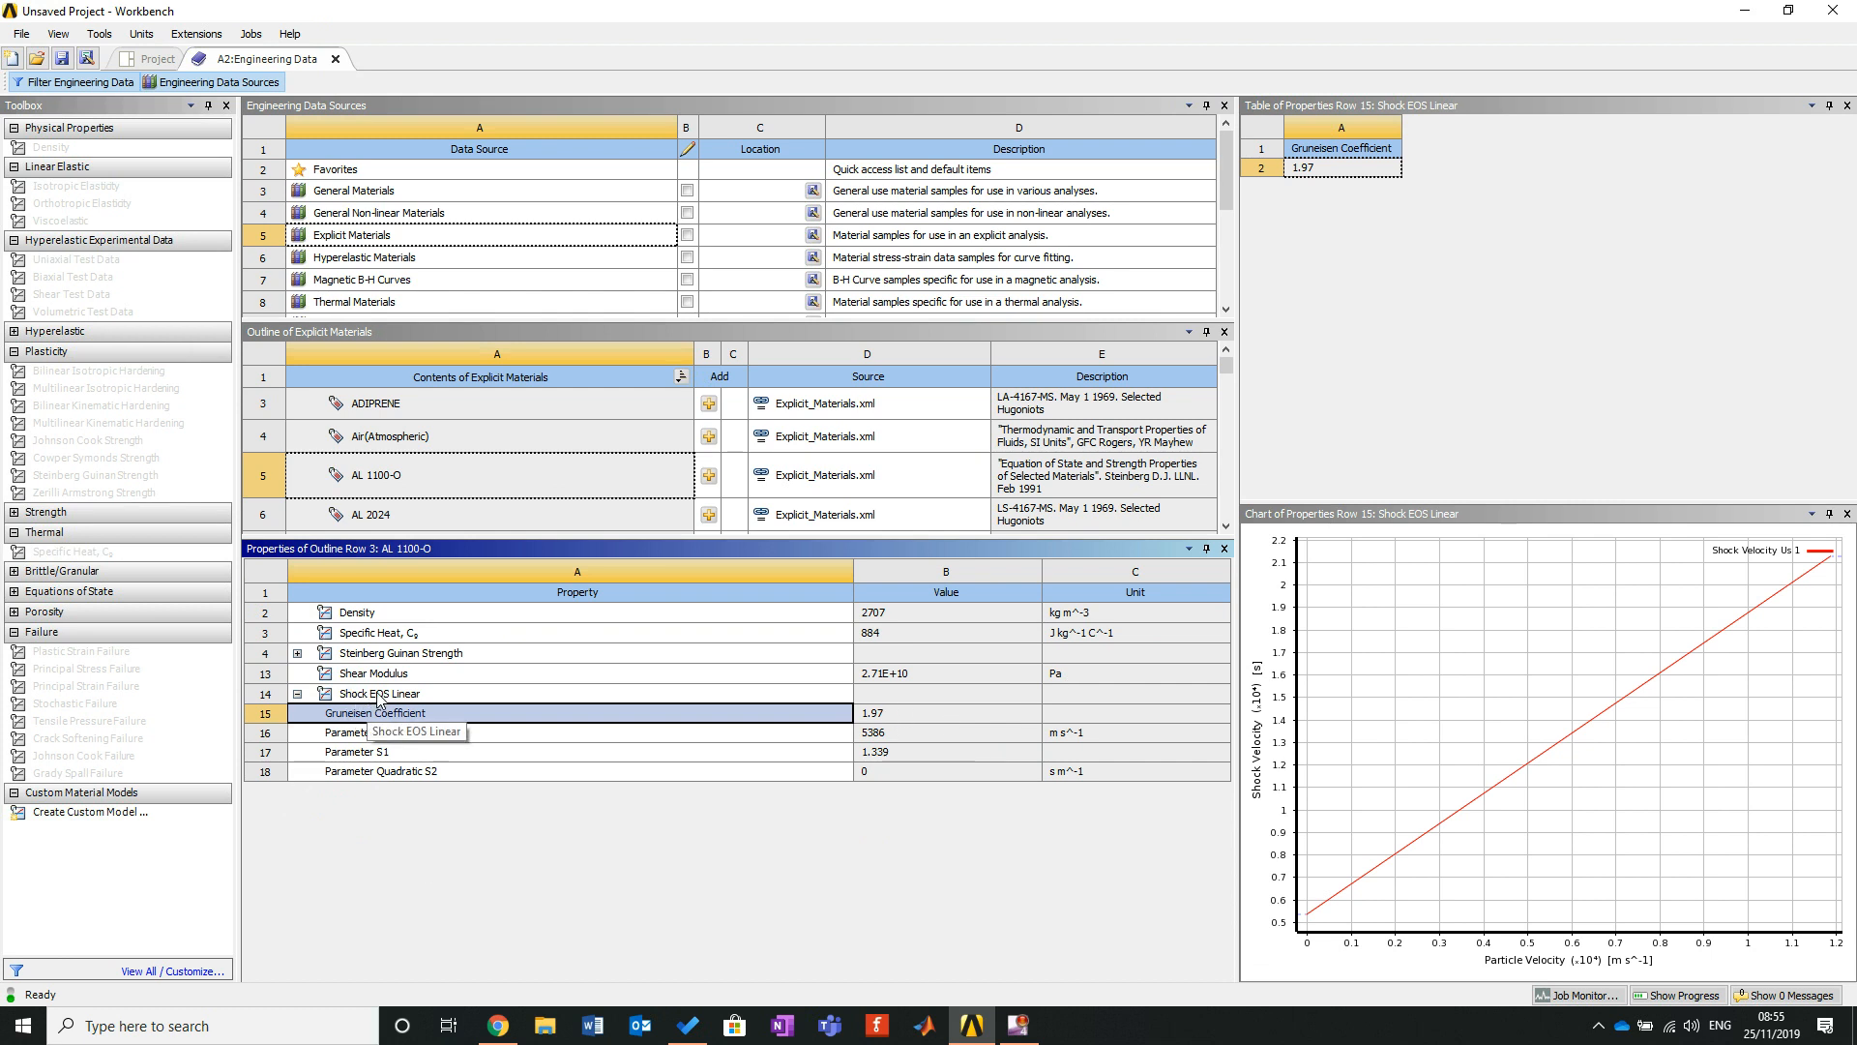
click(308, 696)
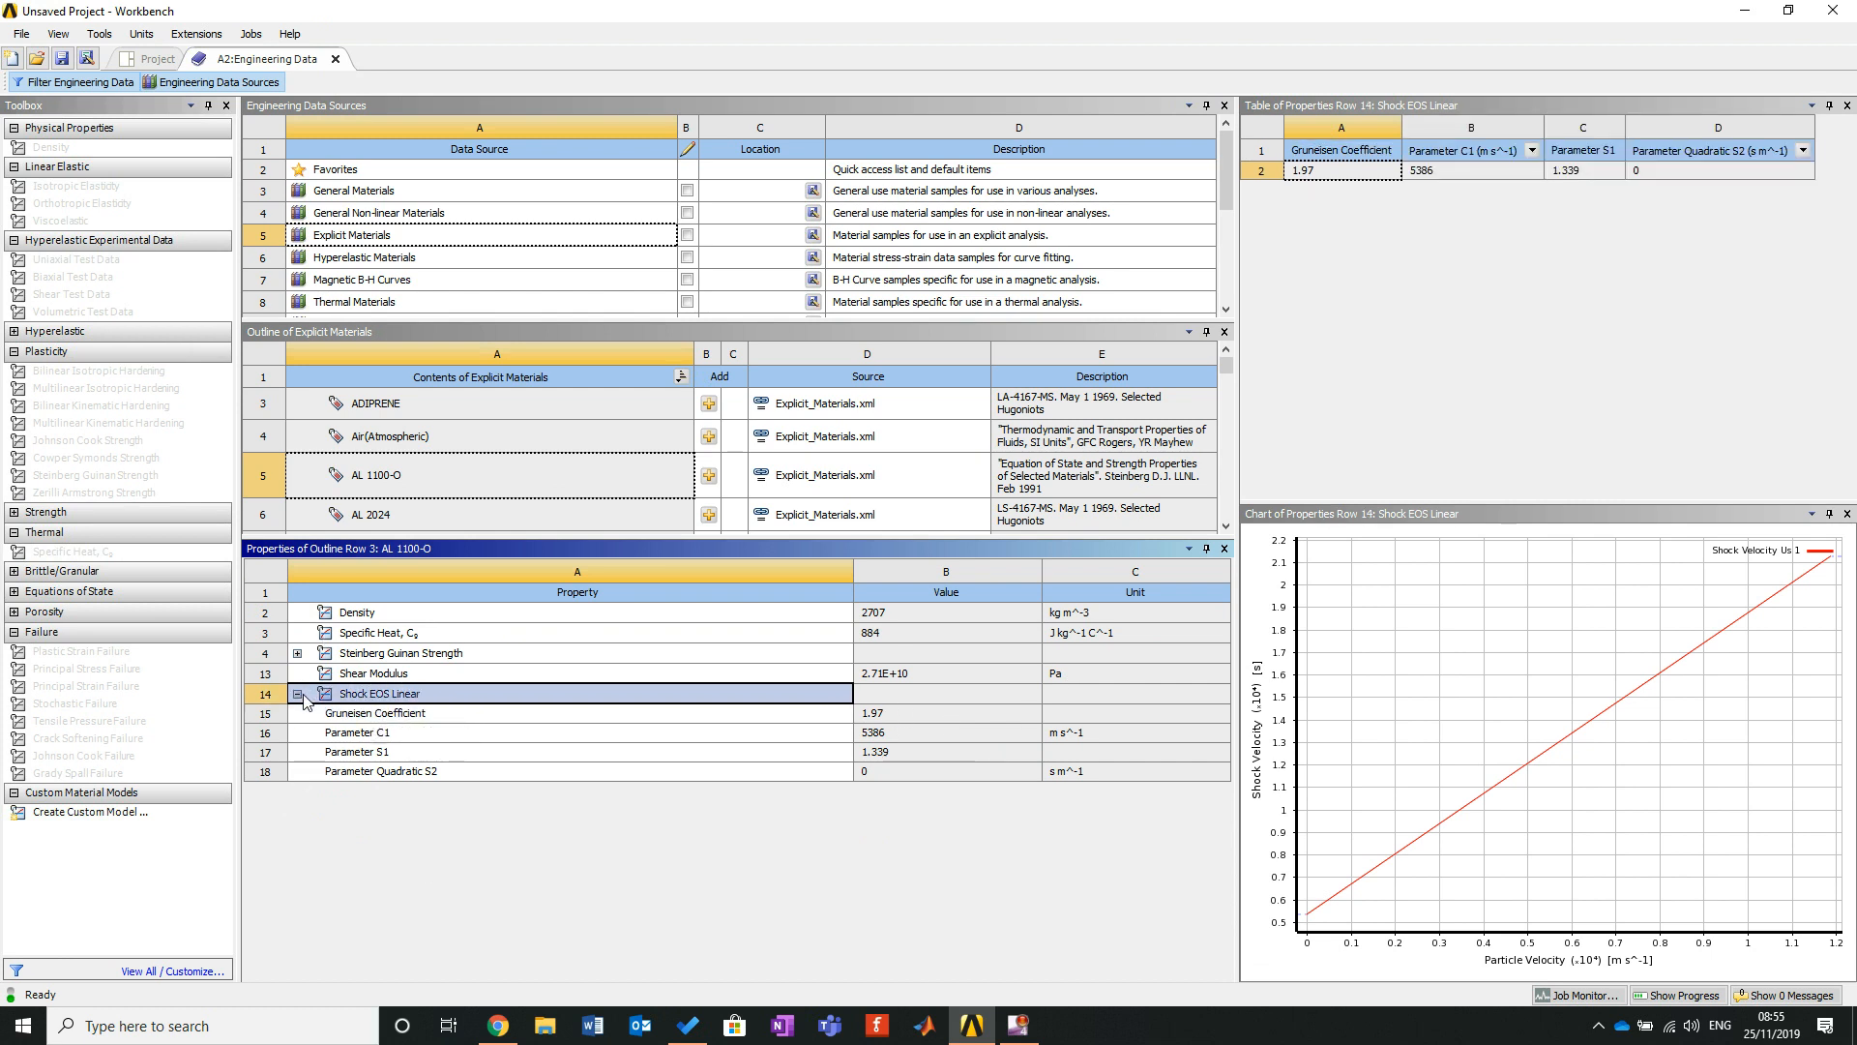
click(299, 695)
click(299, 695)
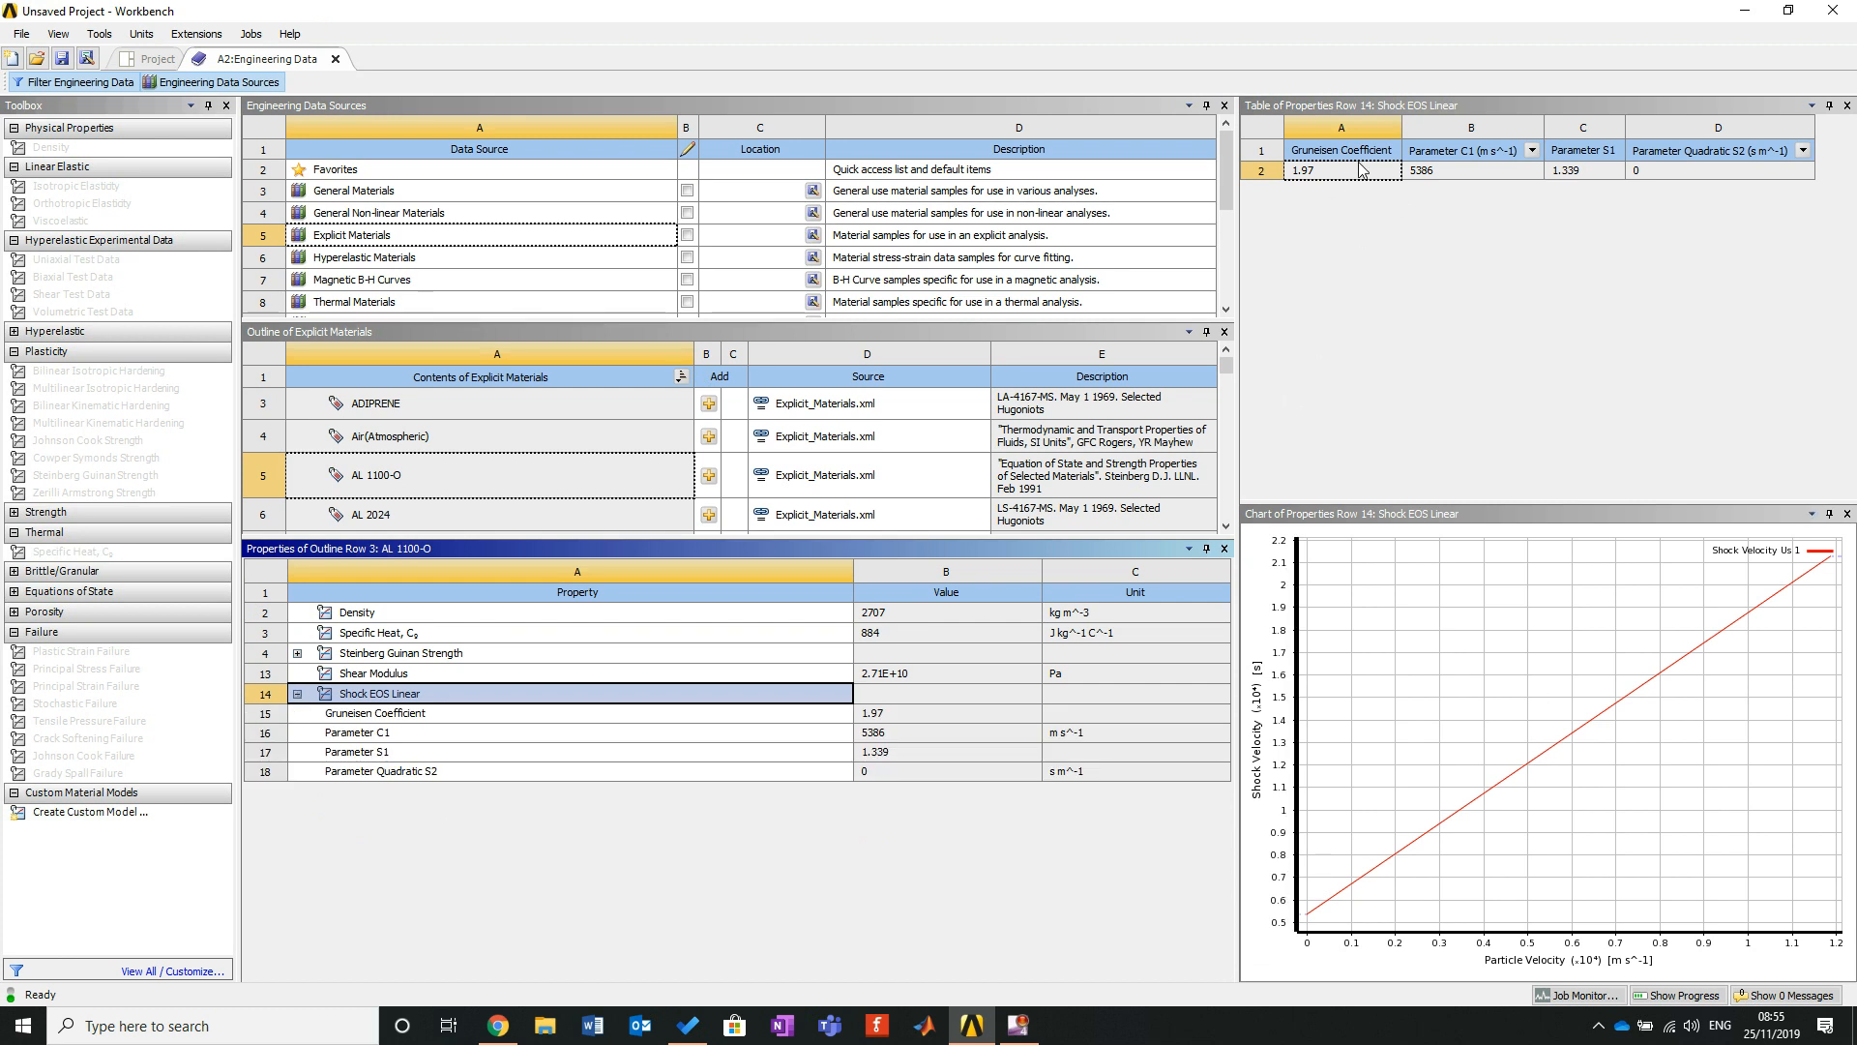
click(1470, 171)
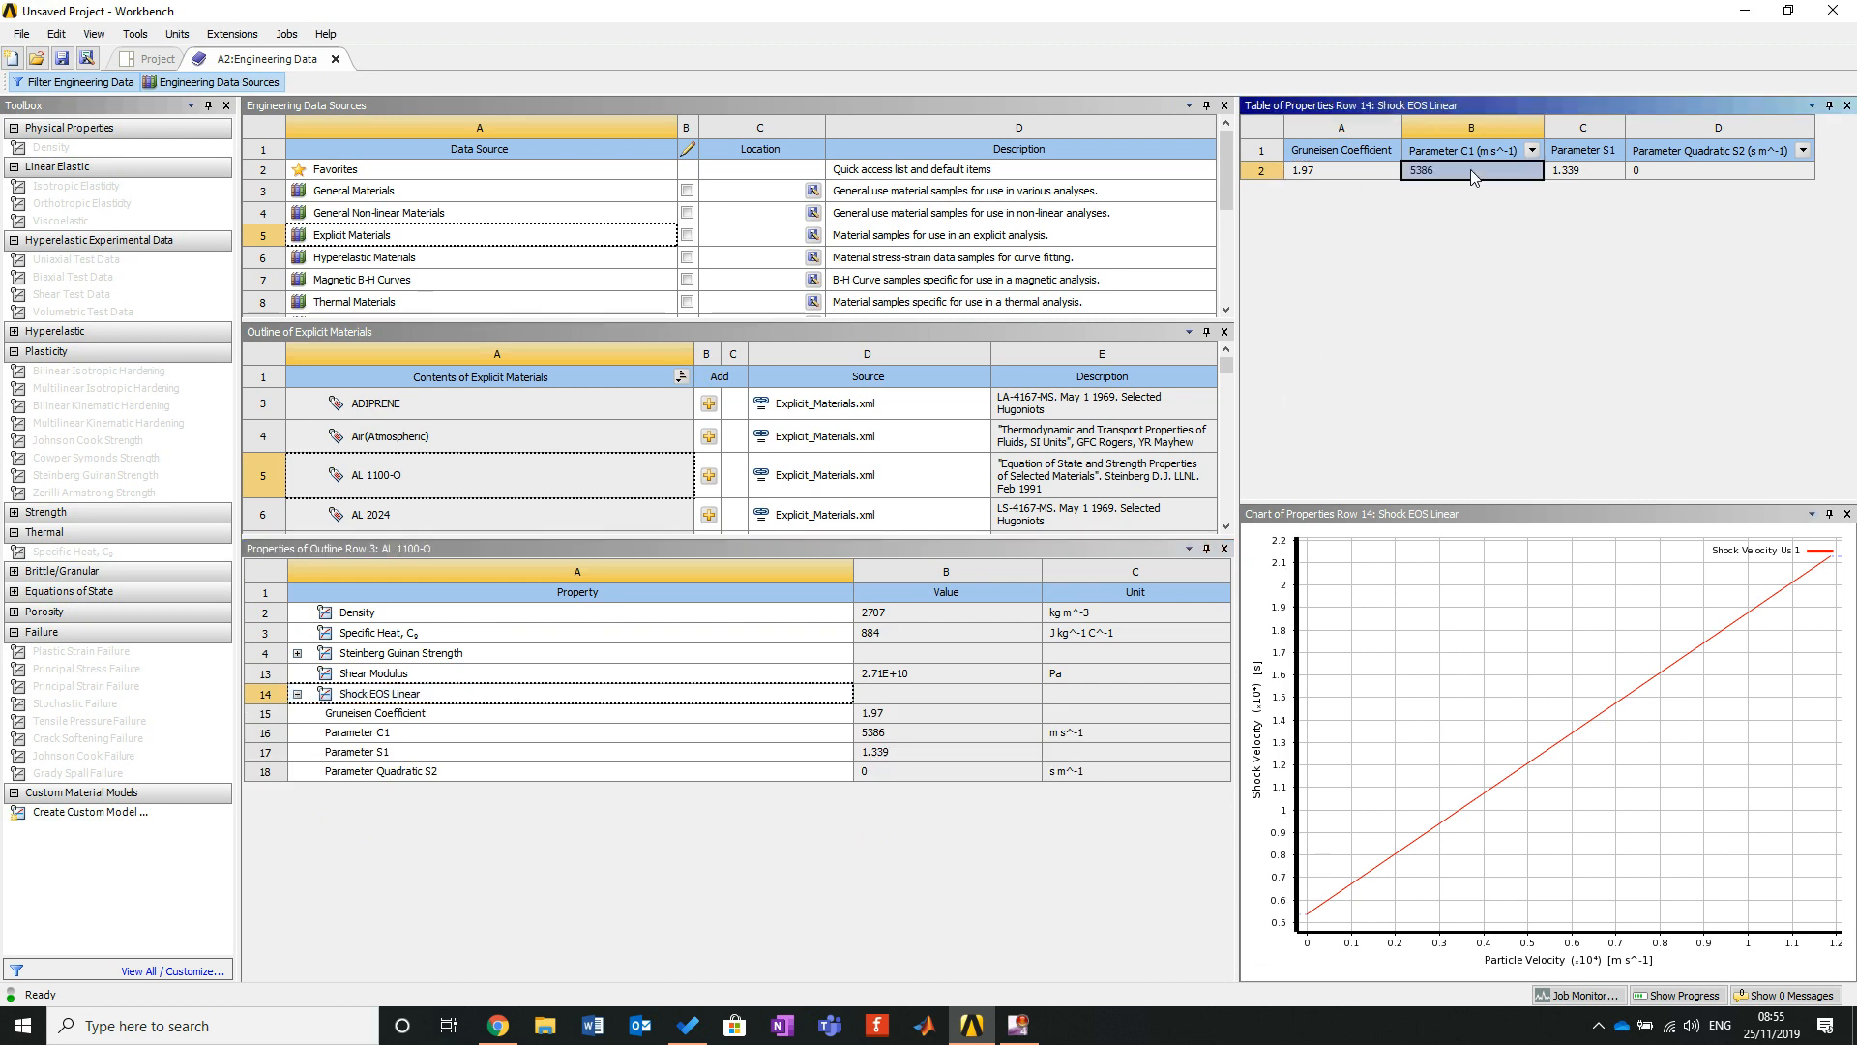
click(1584, 173)
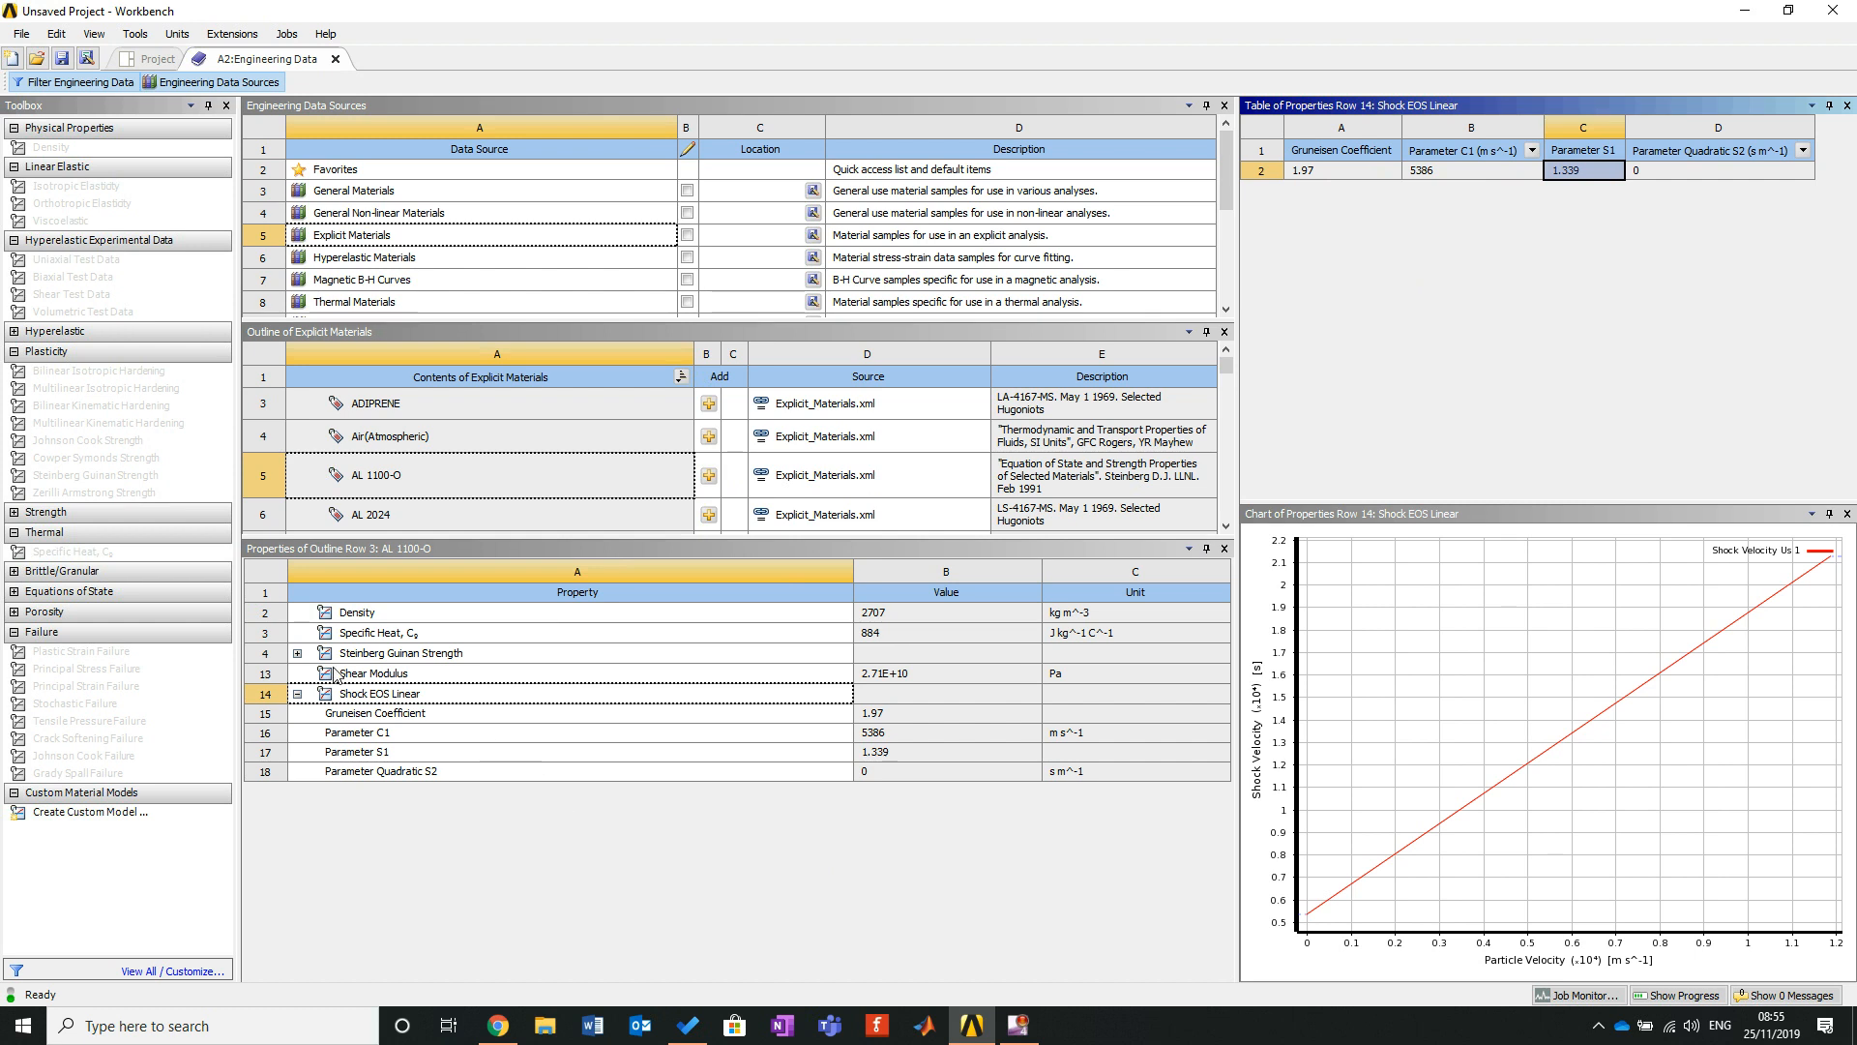
click(297, 654)
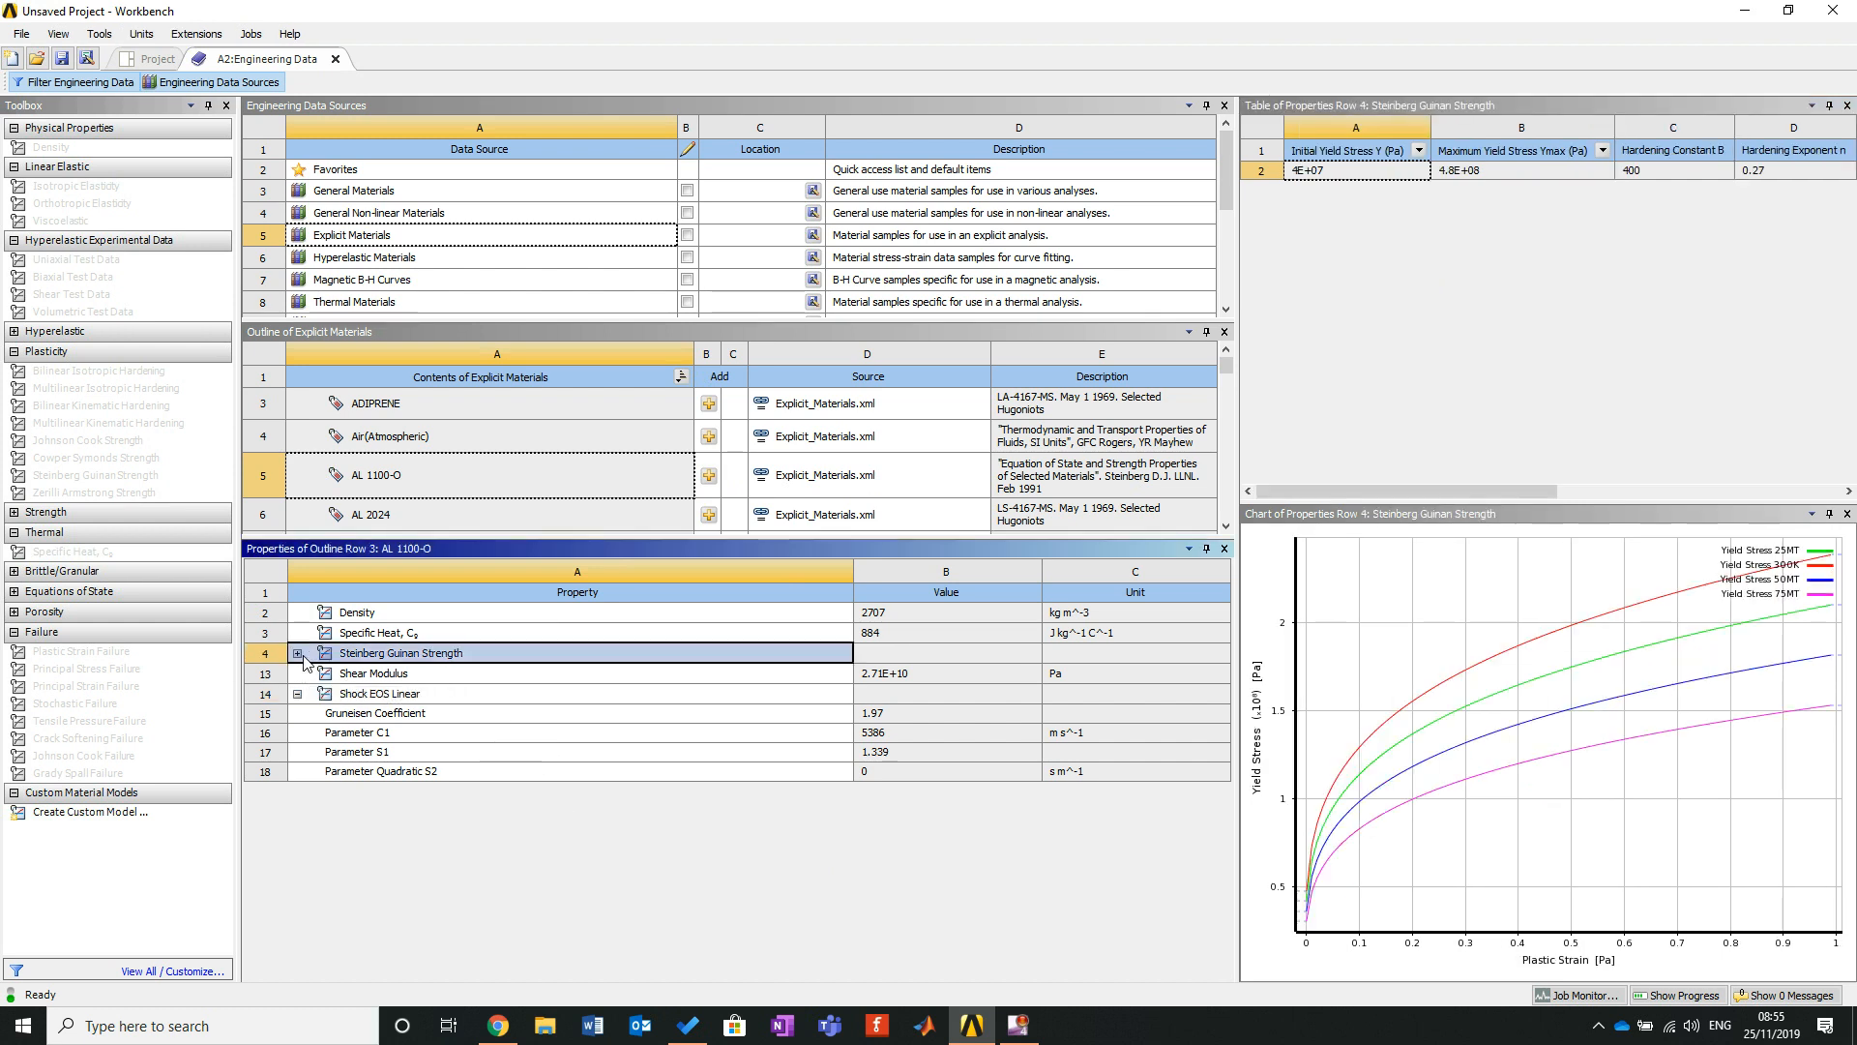
click(297, 654)
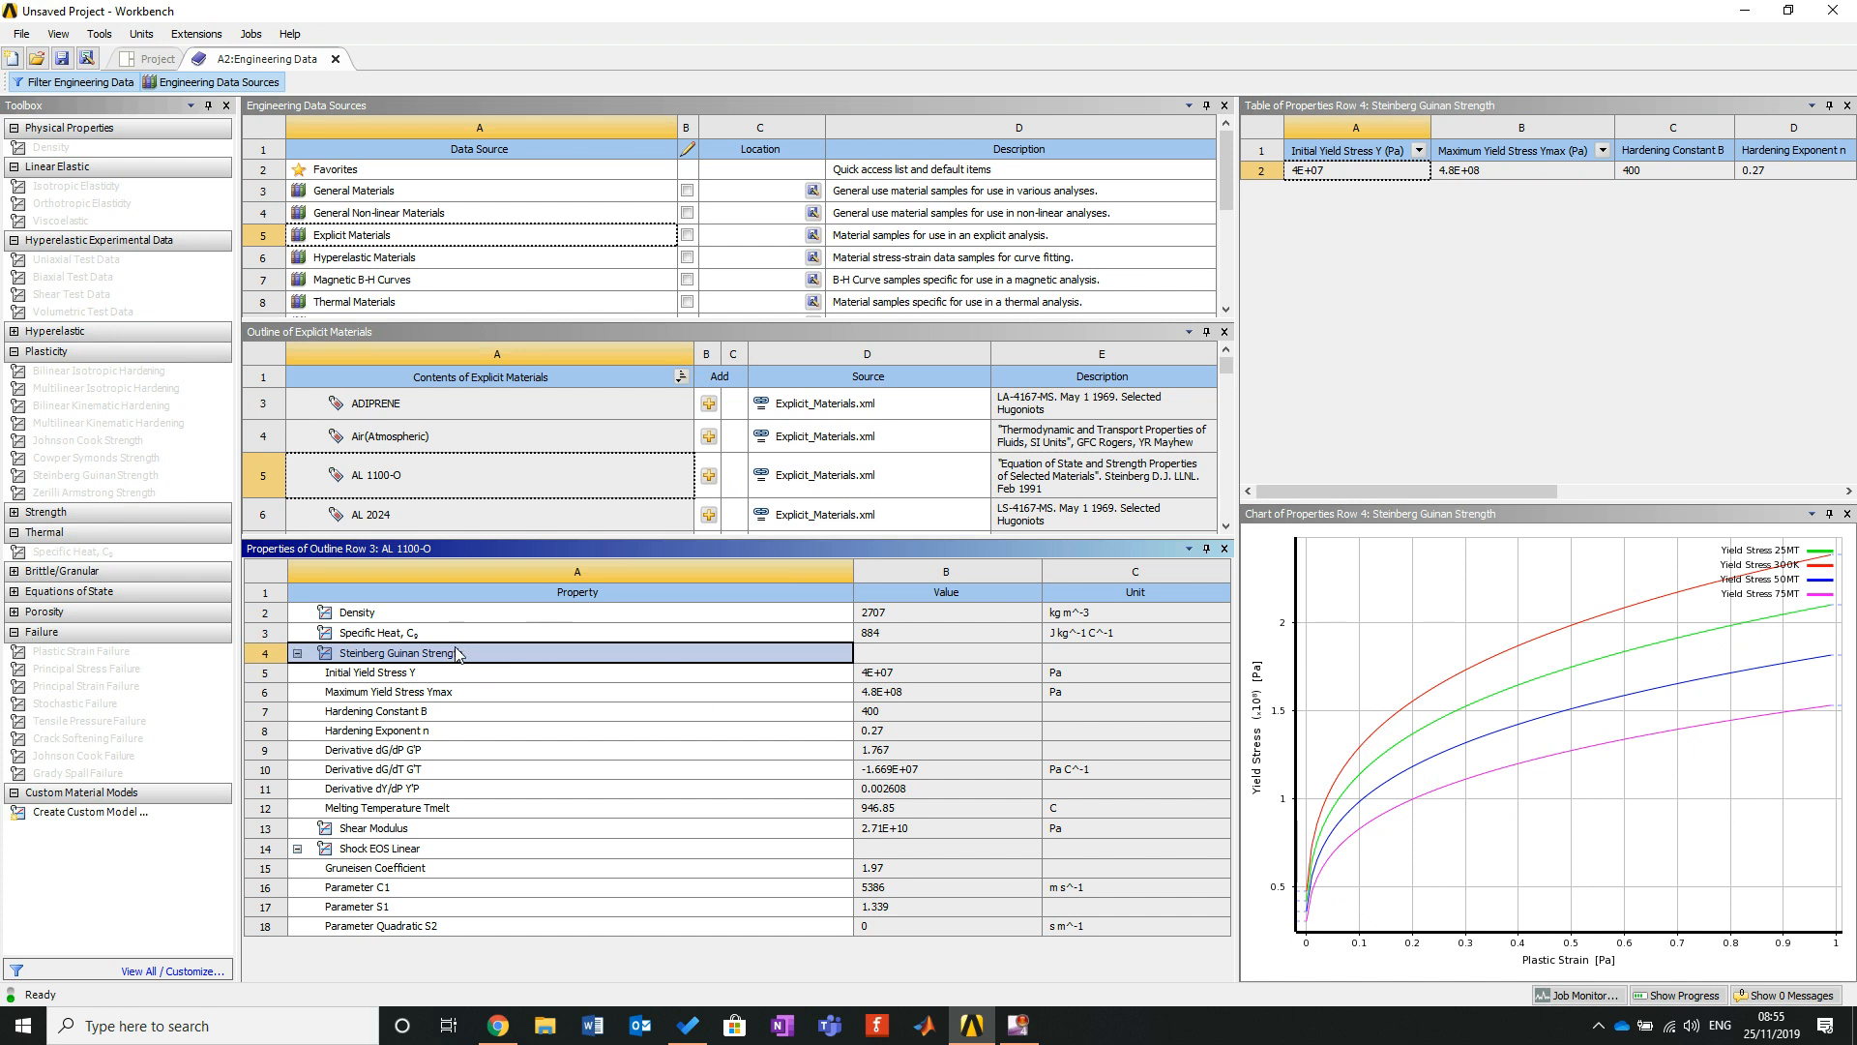
Add AL 1100-O to the project materials alongside Structural Steel, check both entries and close Engineering Data.
click(710, 477)
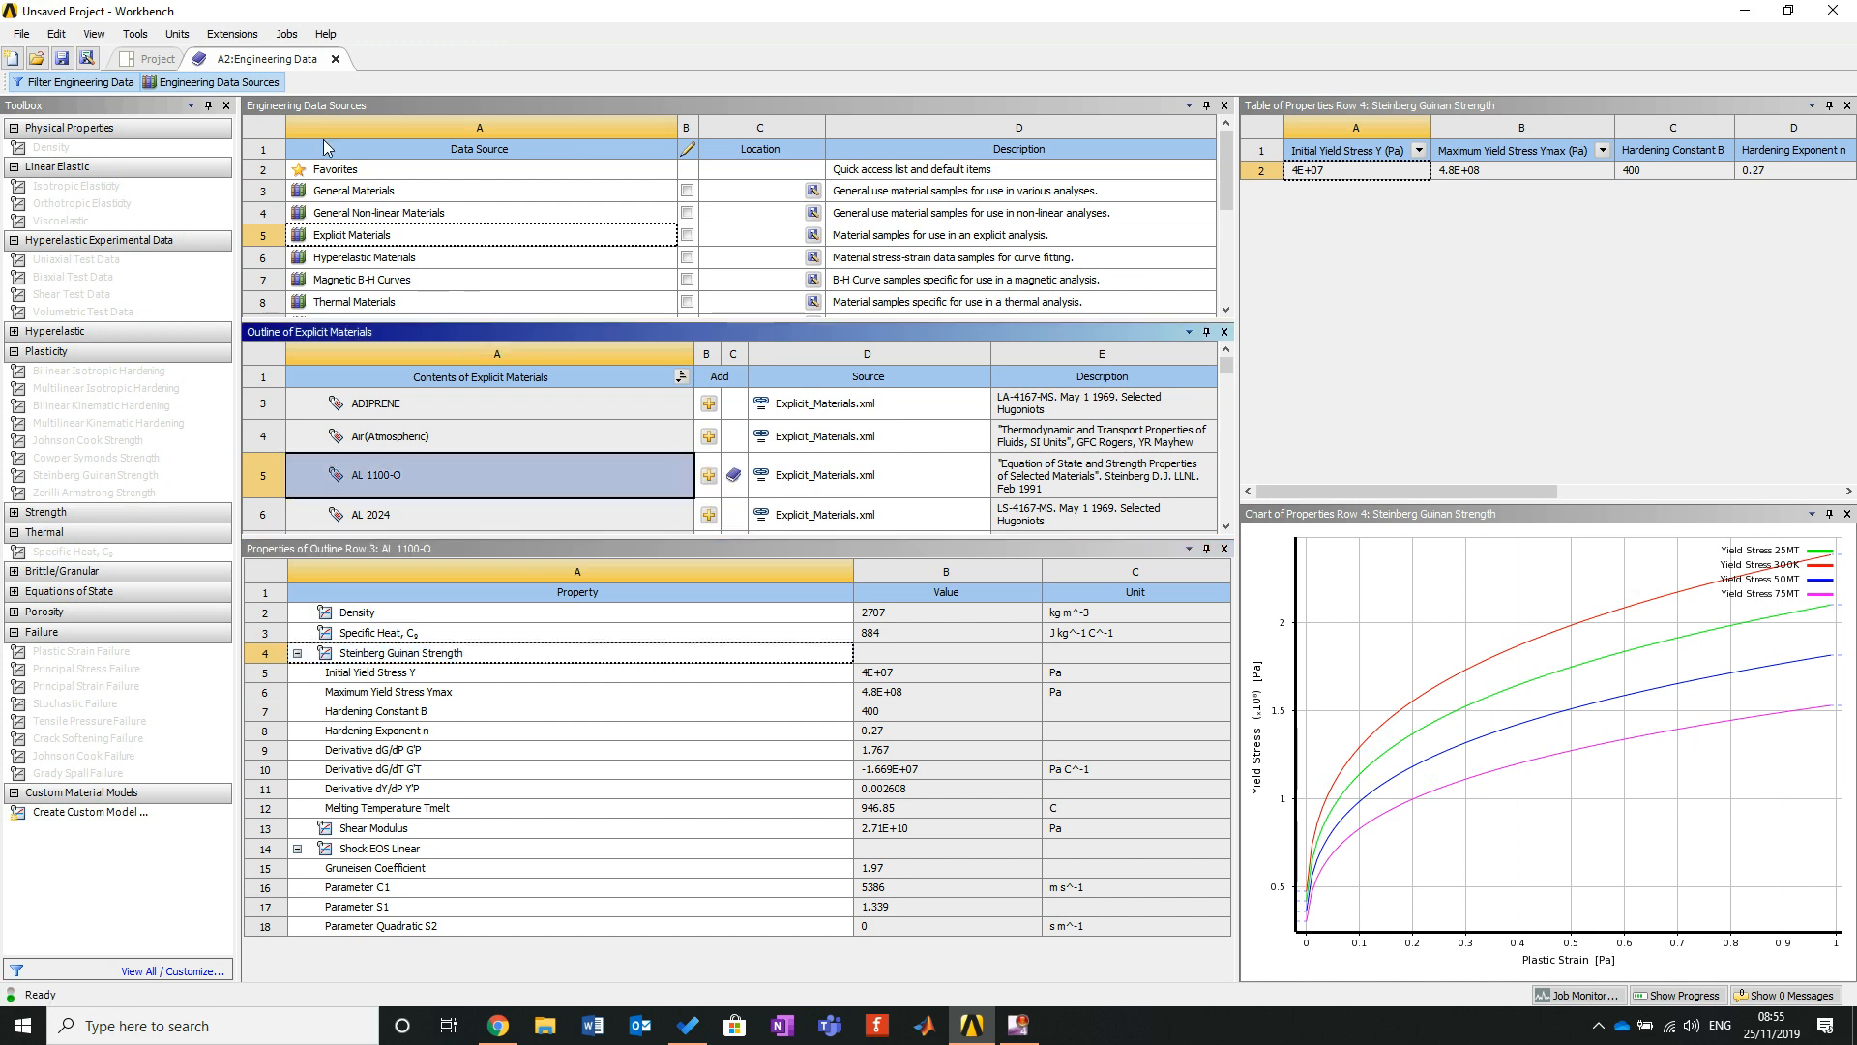
click(228, 82)
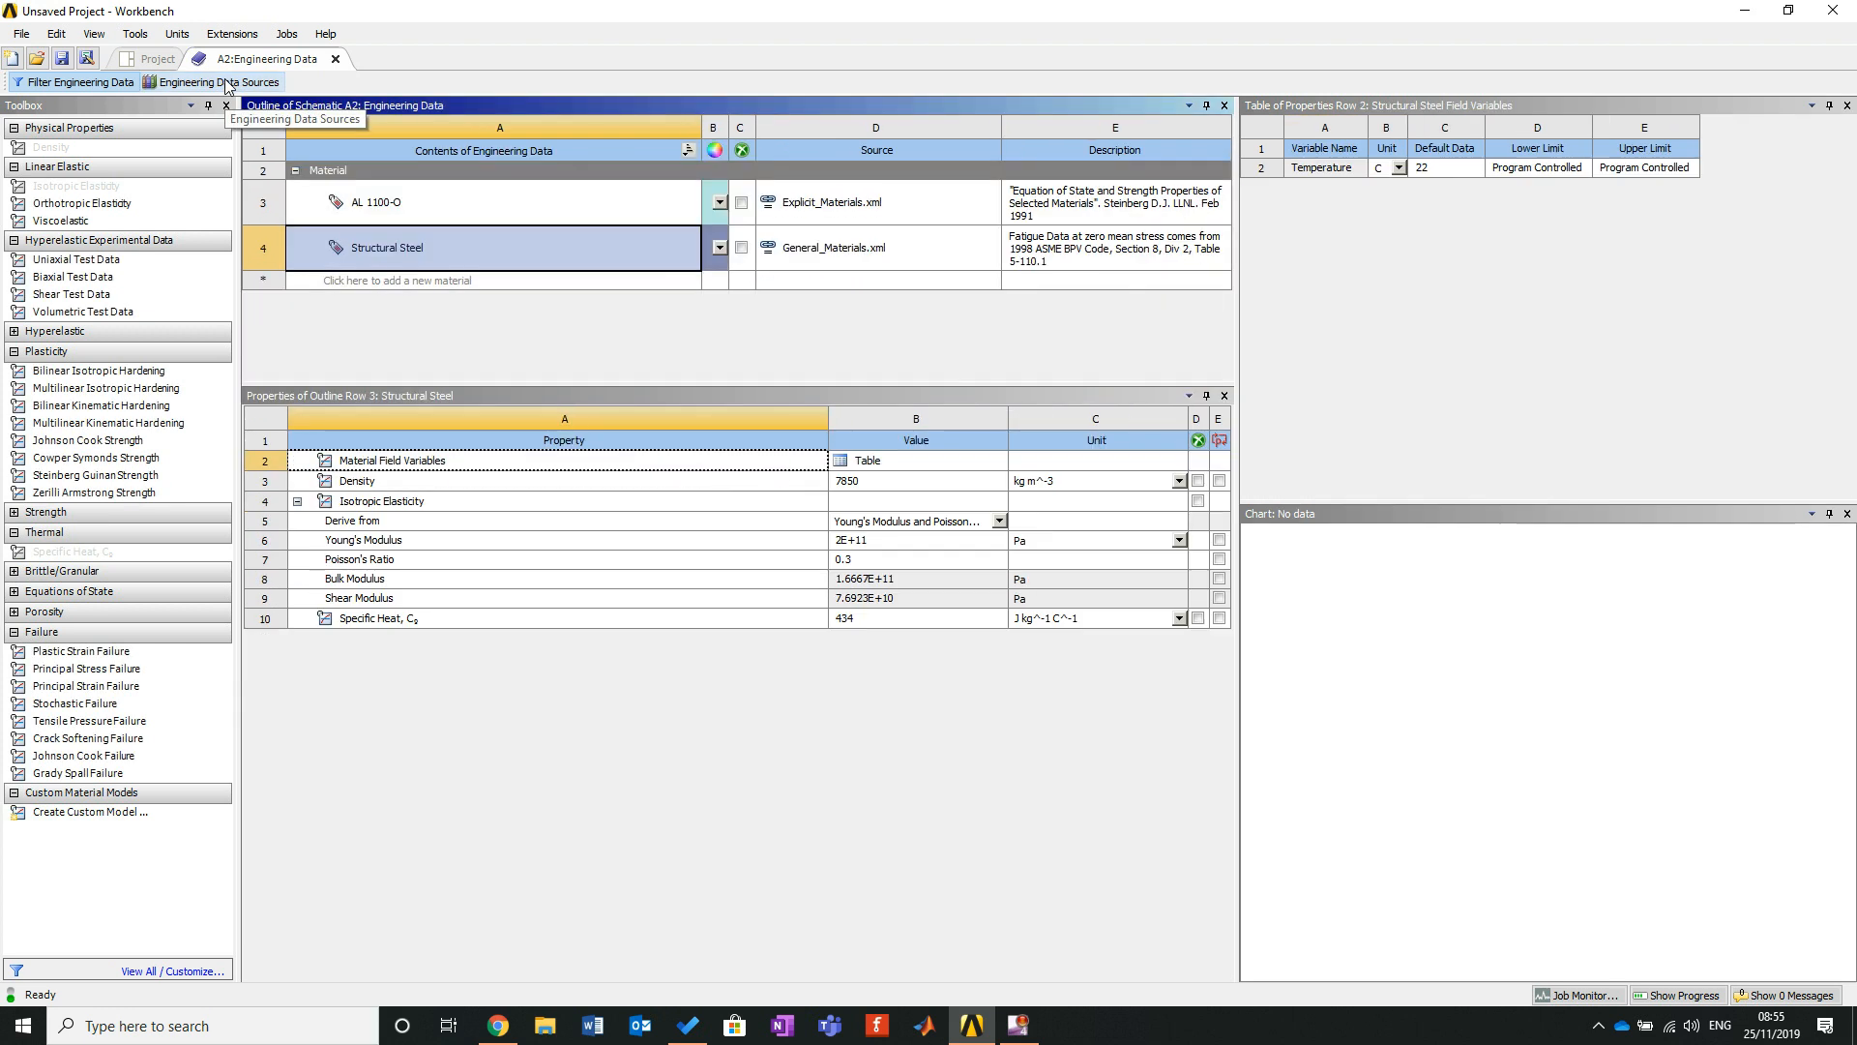
click(609, 204)
click(572, 253)
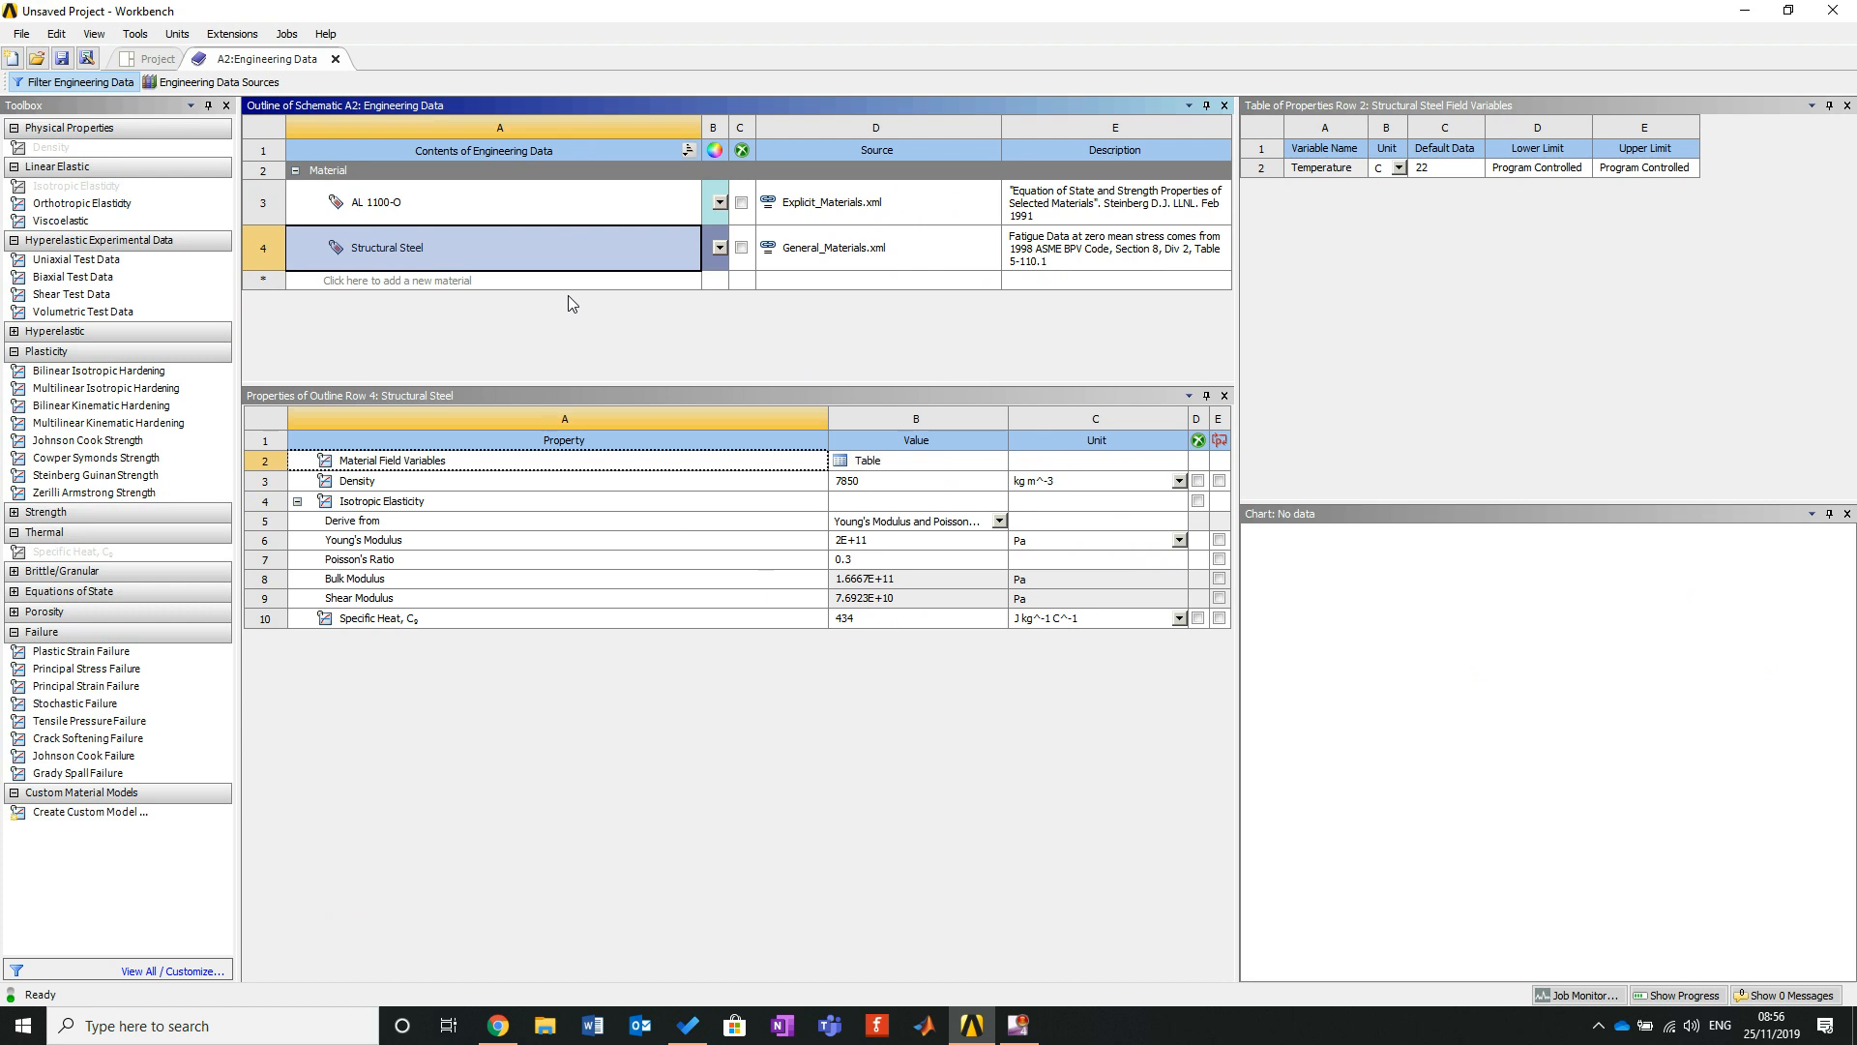
click(333, 60)
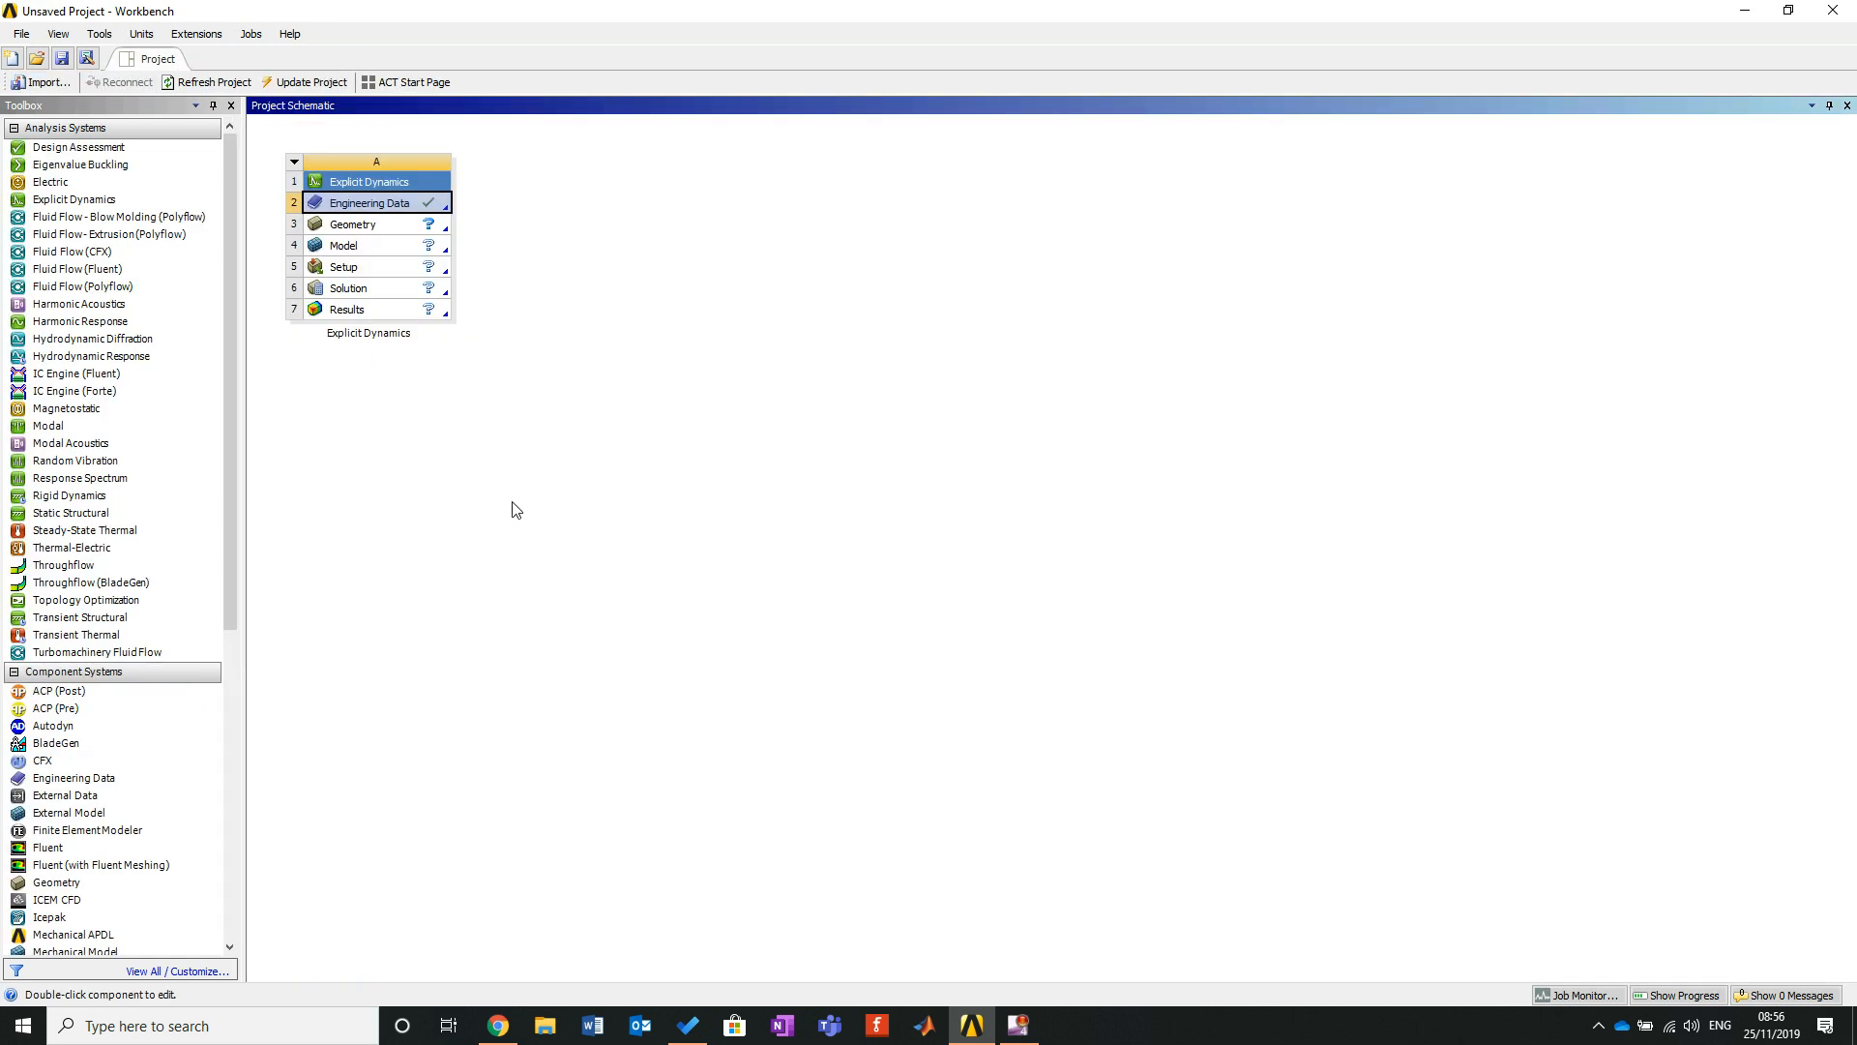
Import the bulletPlate geometry file from the Downloads folder into the Explicit Dynamics system.
right_click(382, 235)
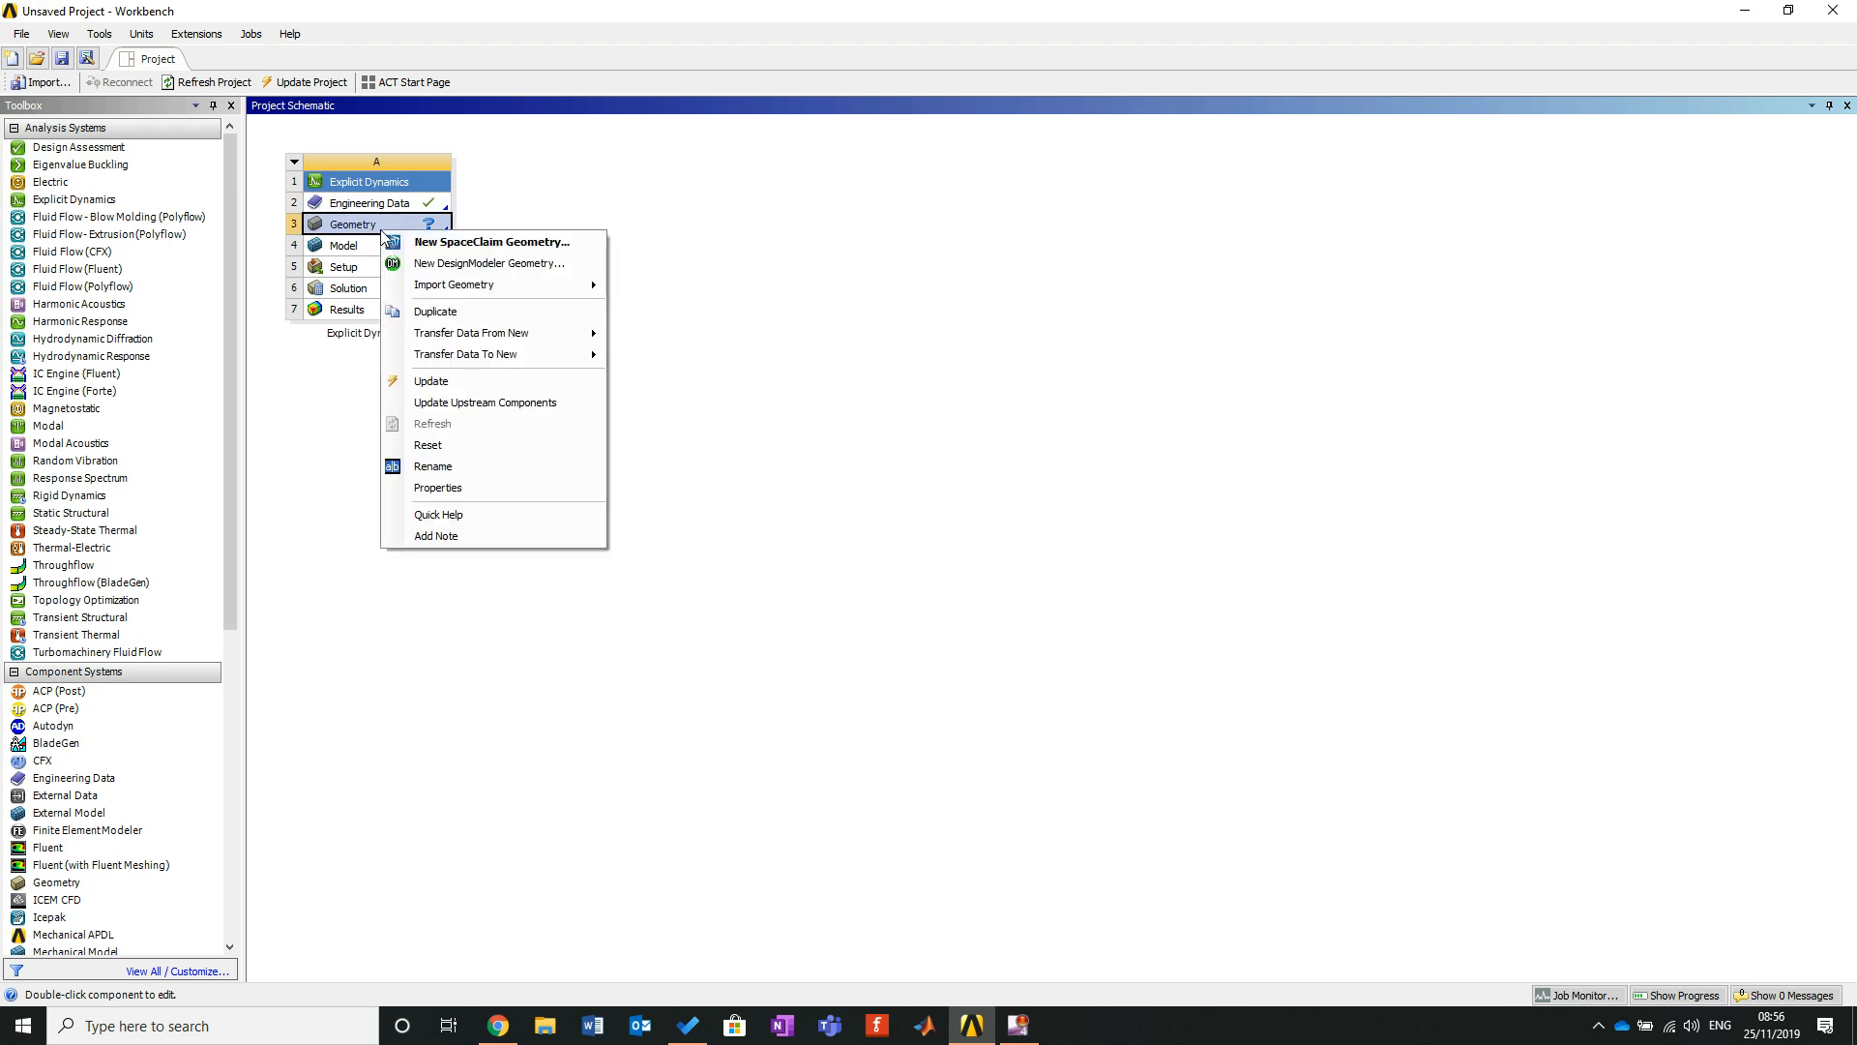
mouse_move(600, 288)
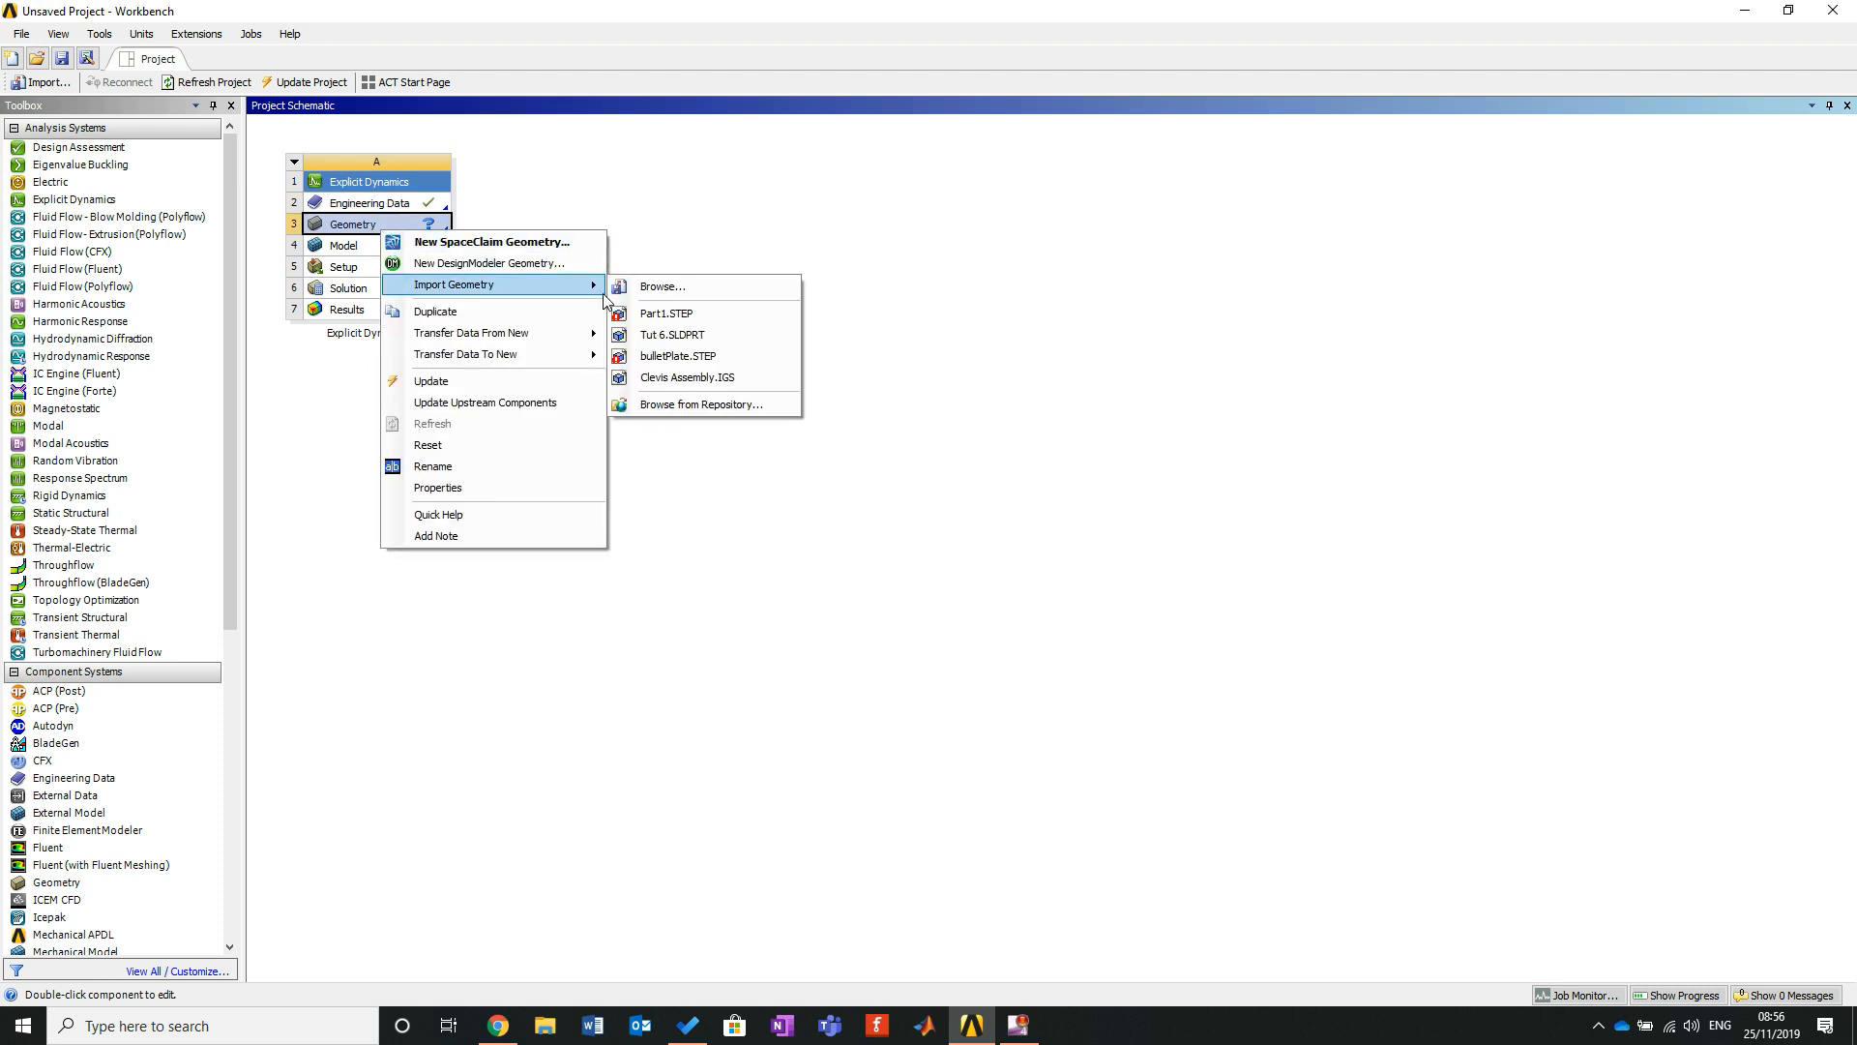
click(656, 290)
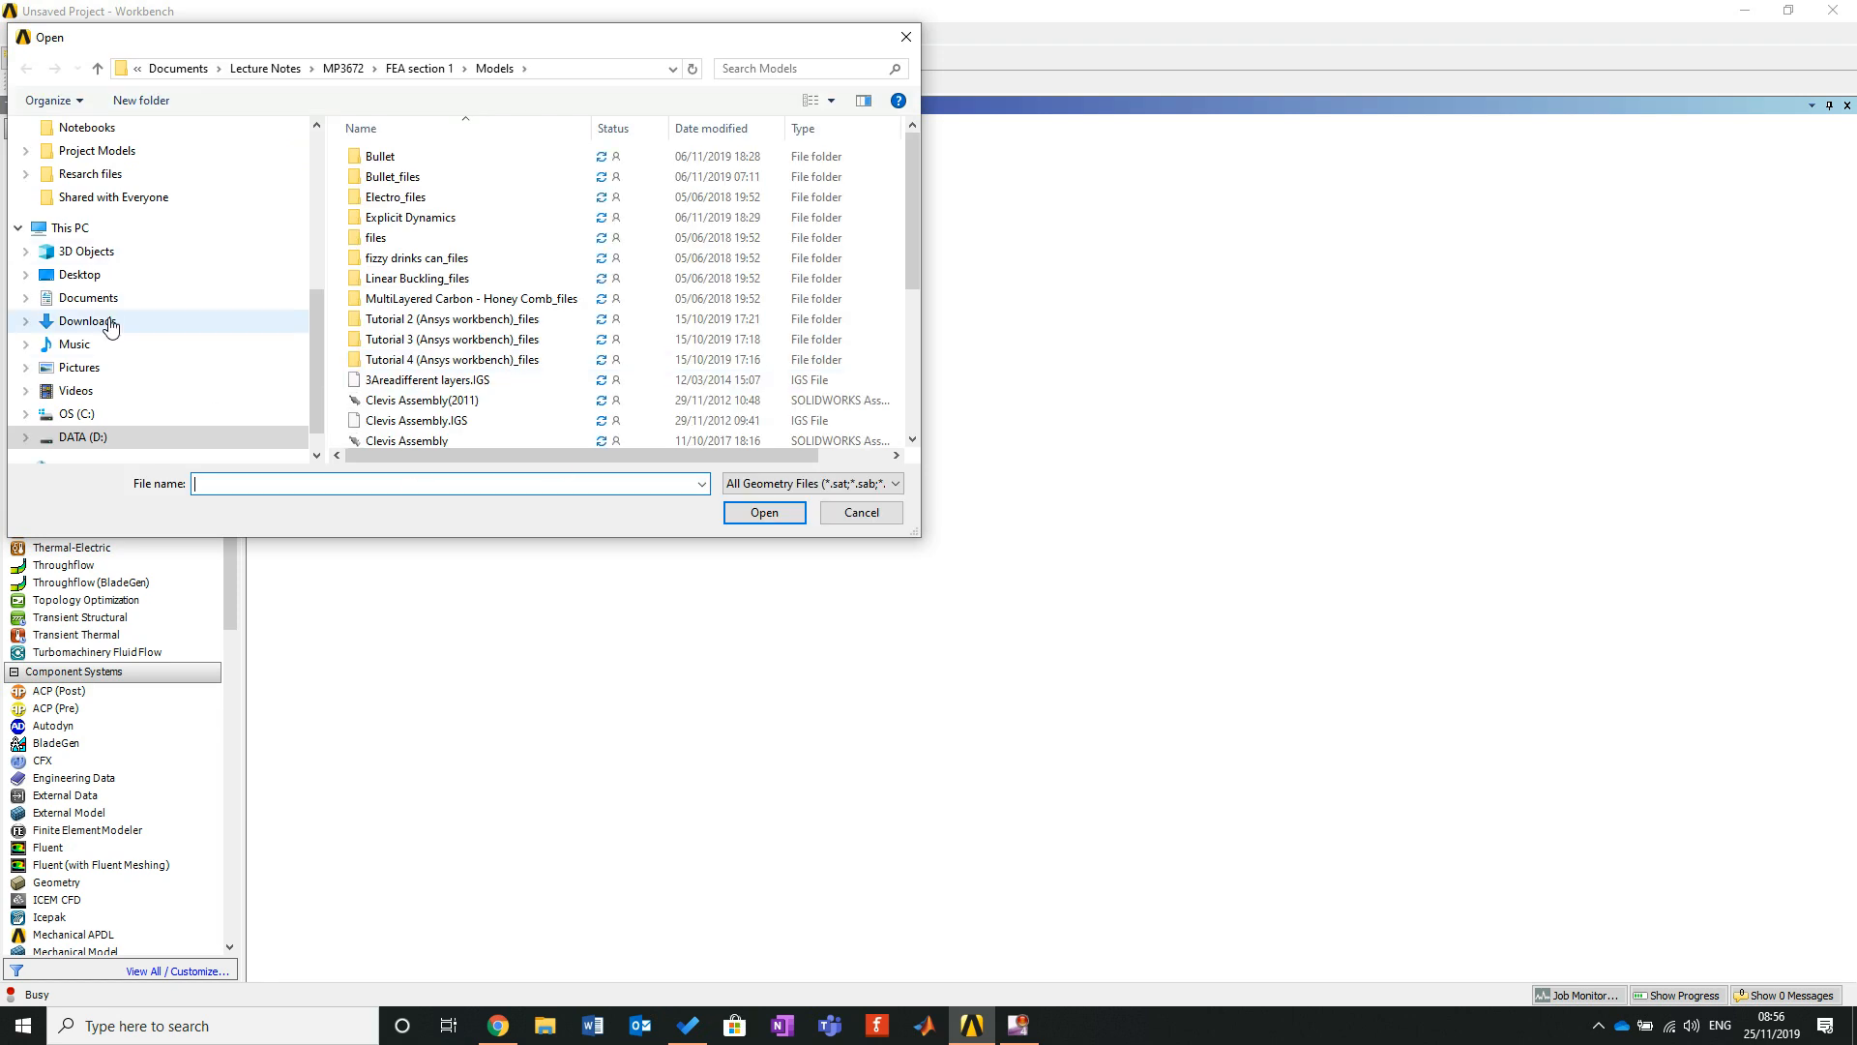
click(111, 319)
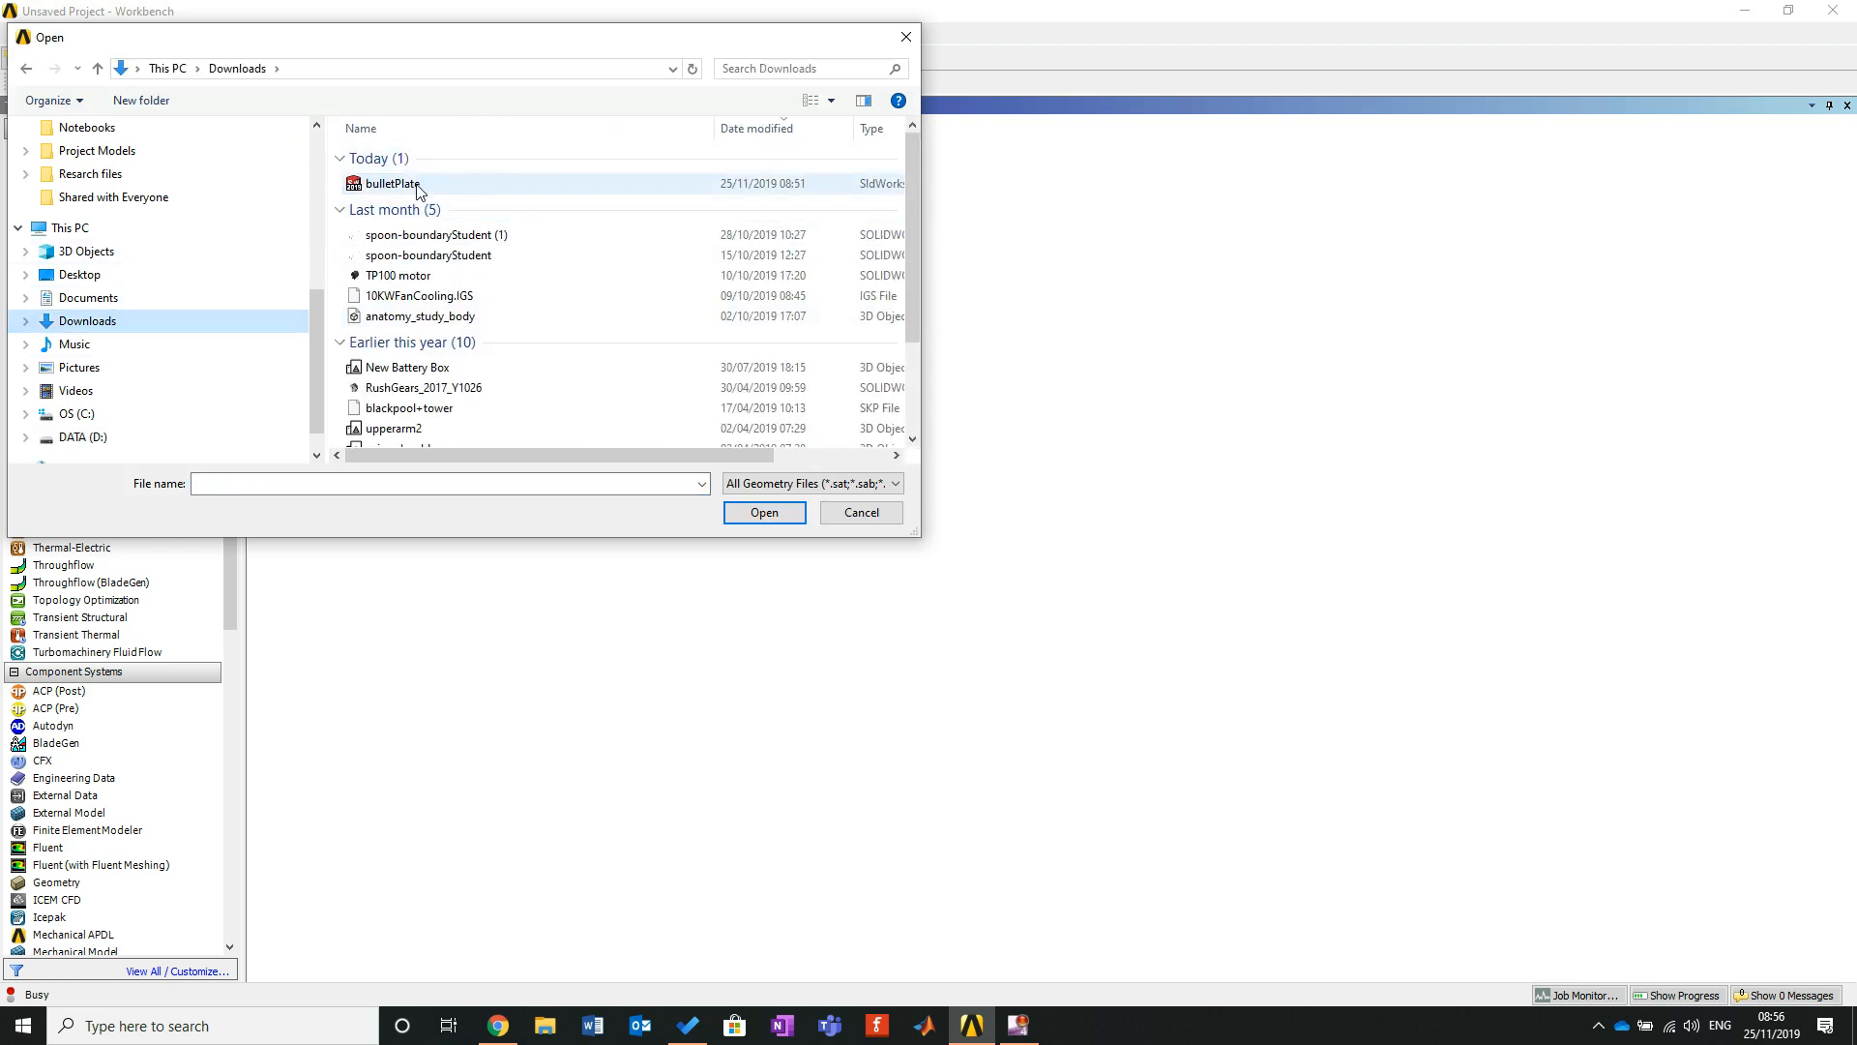
click(418, 186)
click(765, 513)
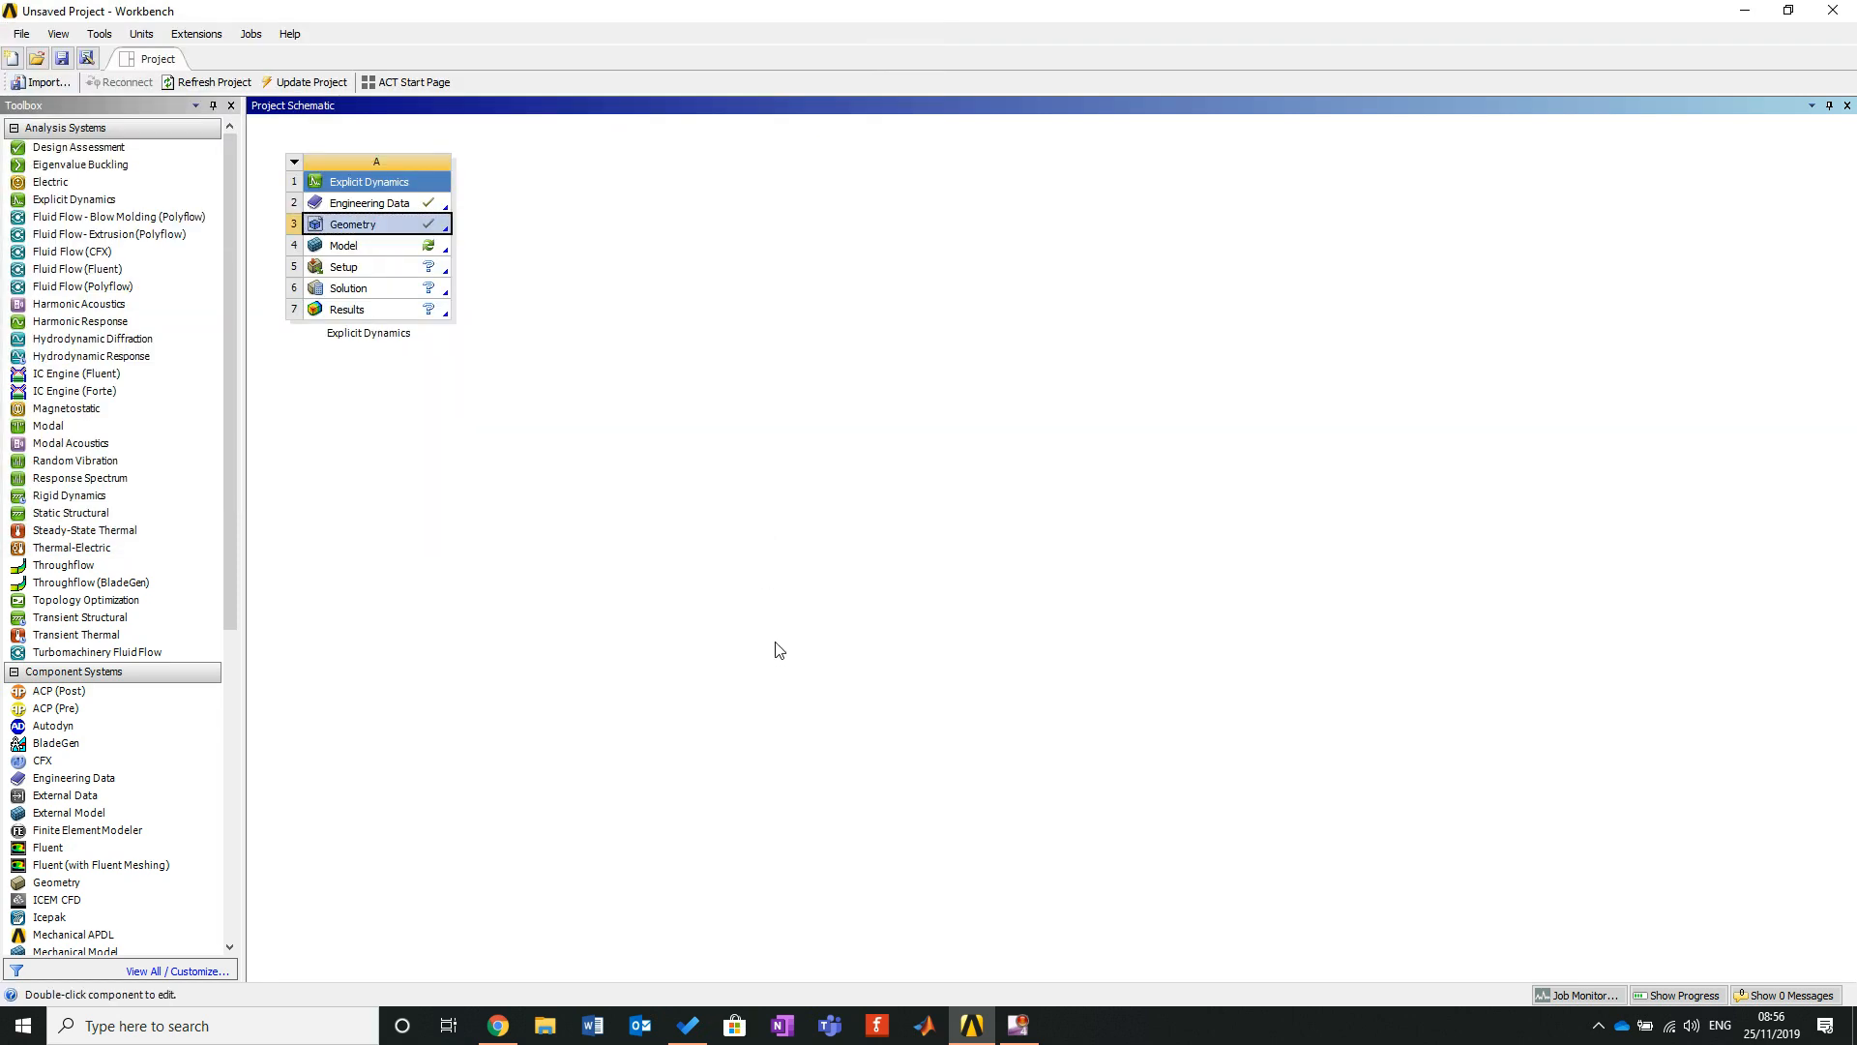
click(599, 473)
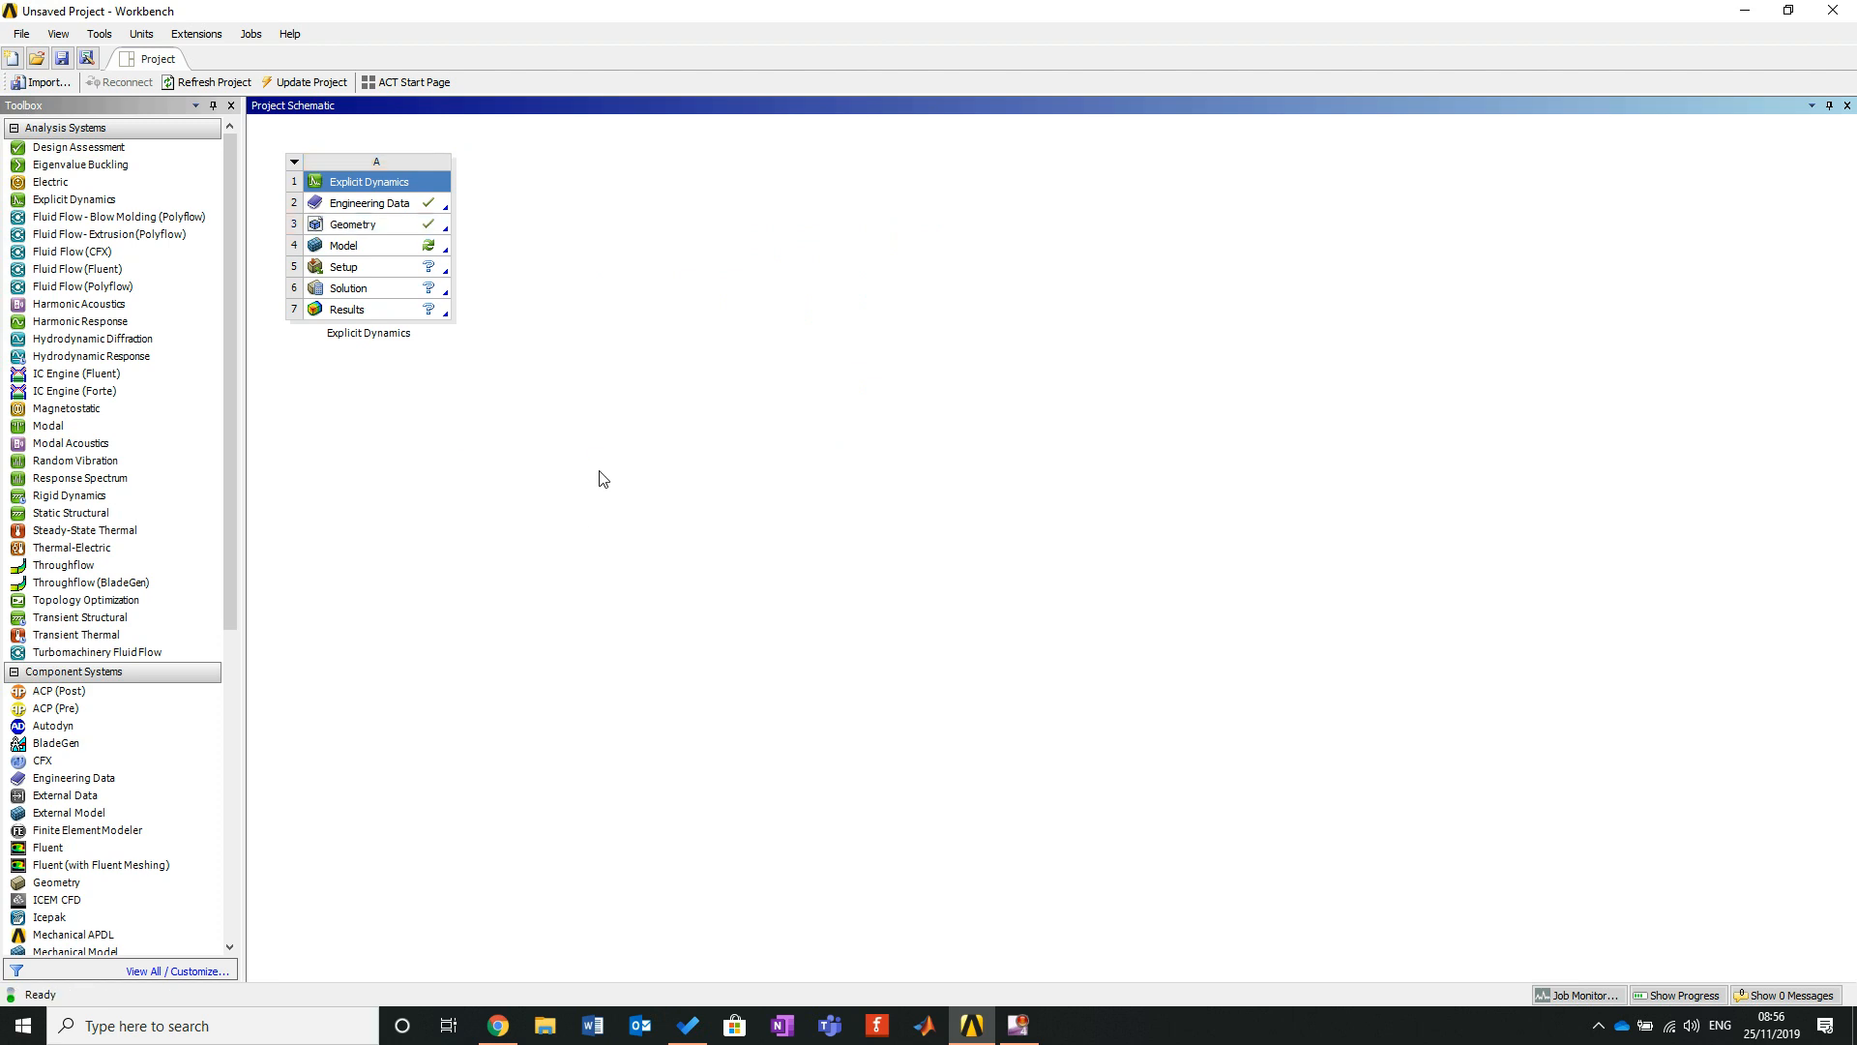
Open the imported bulletPlate geometry in DesignModeler and generate the import feature.
right_click(333, 226)
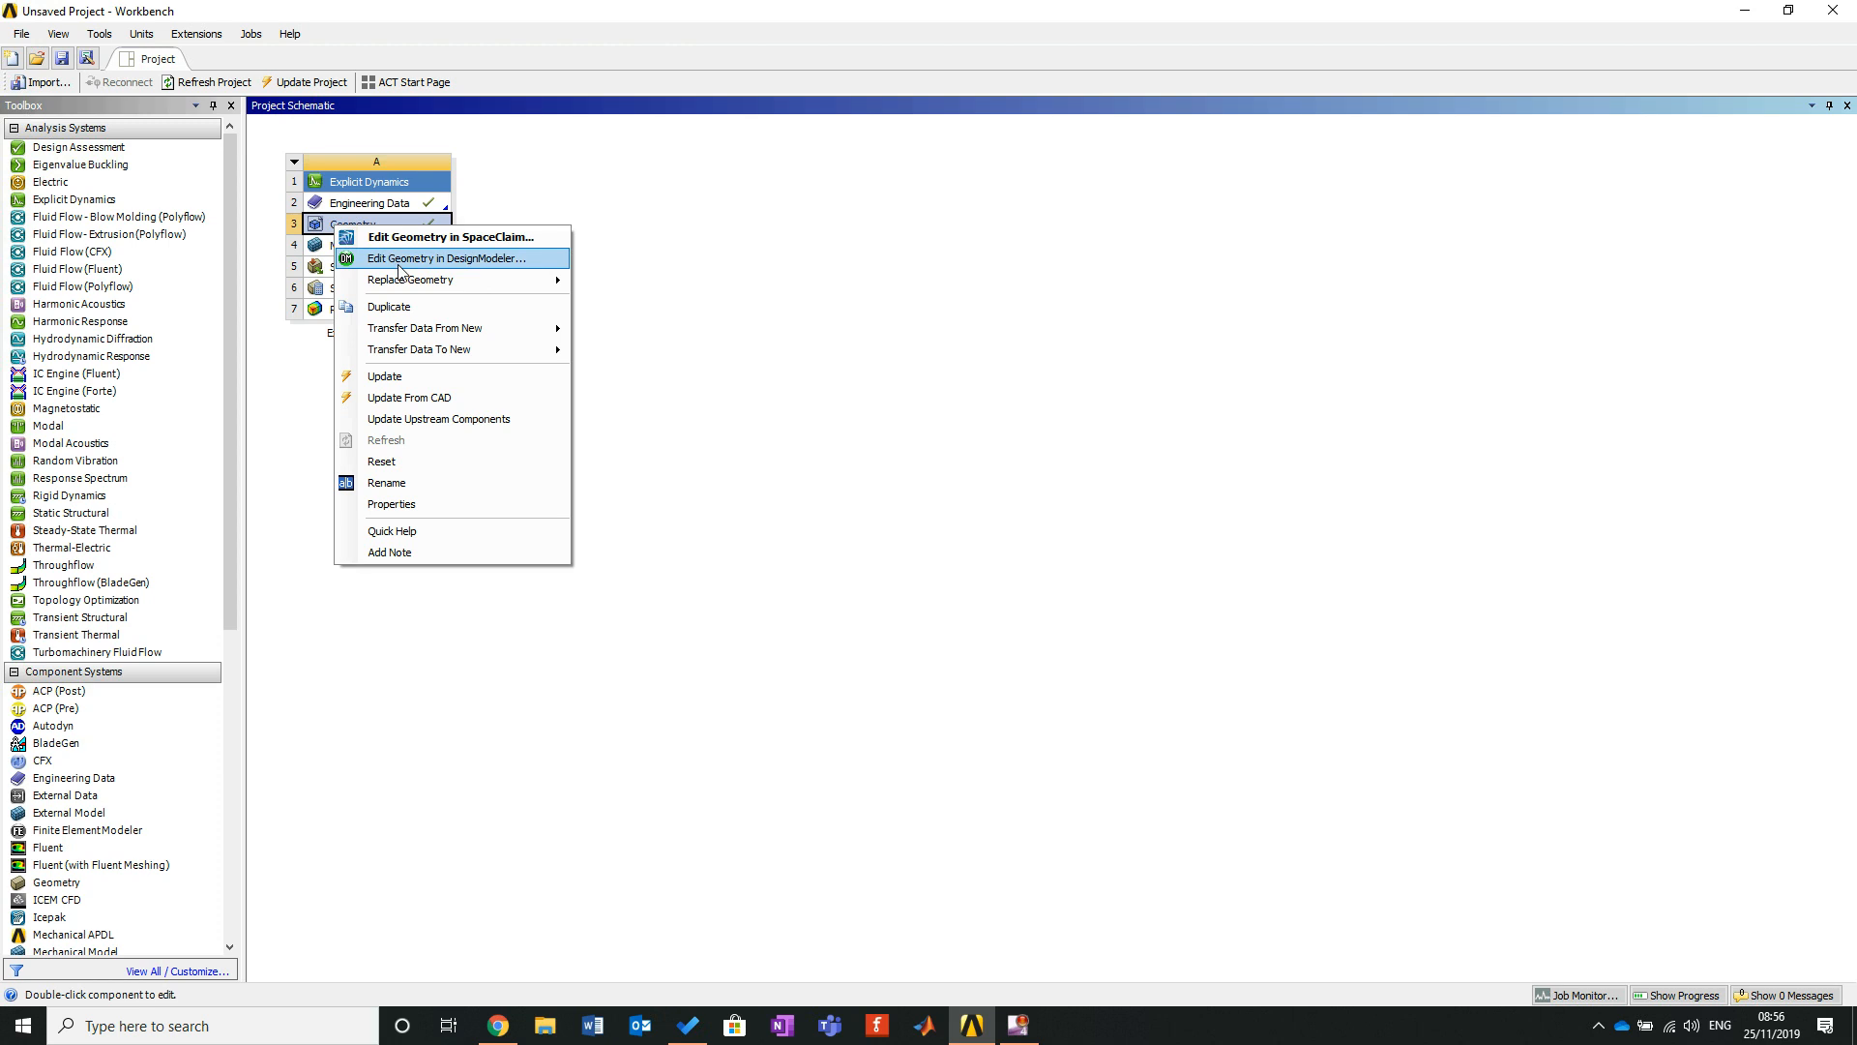
click(419, 259)
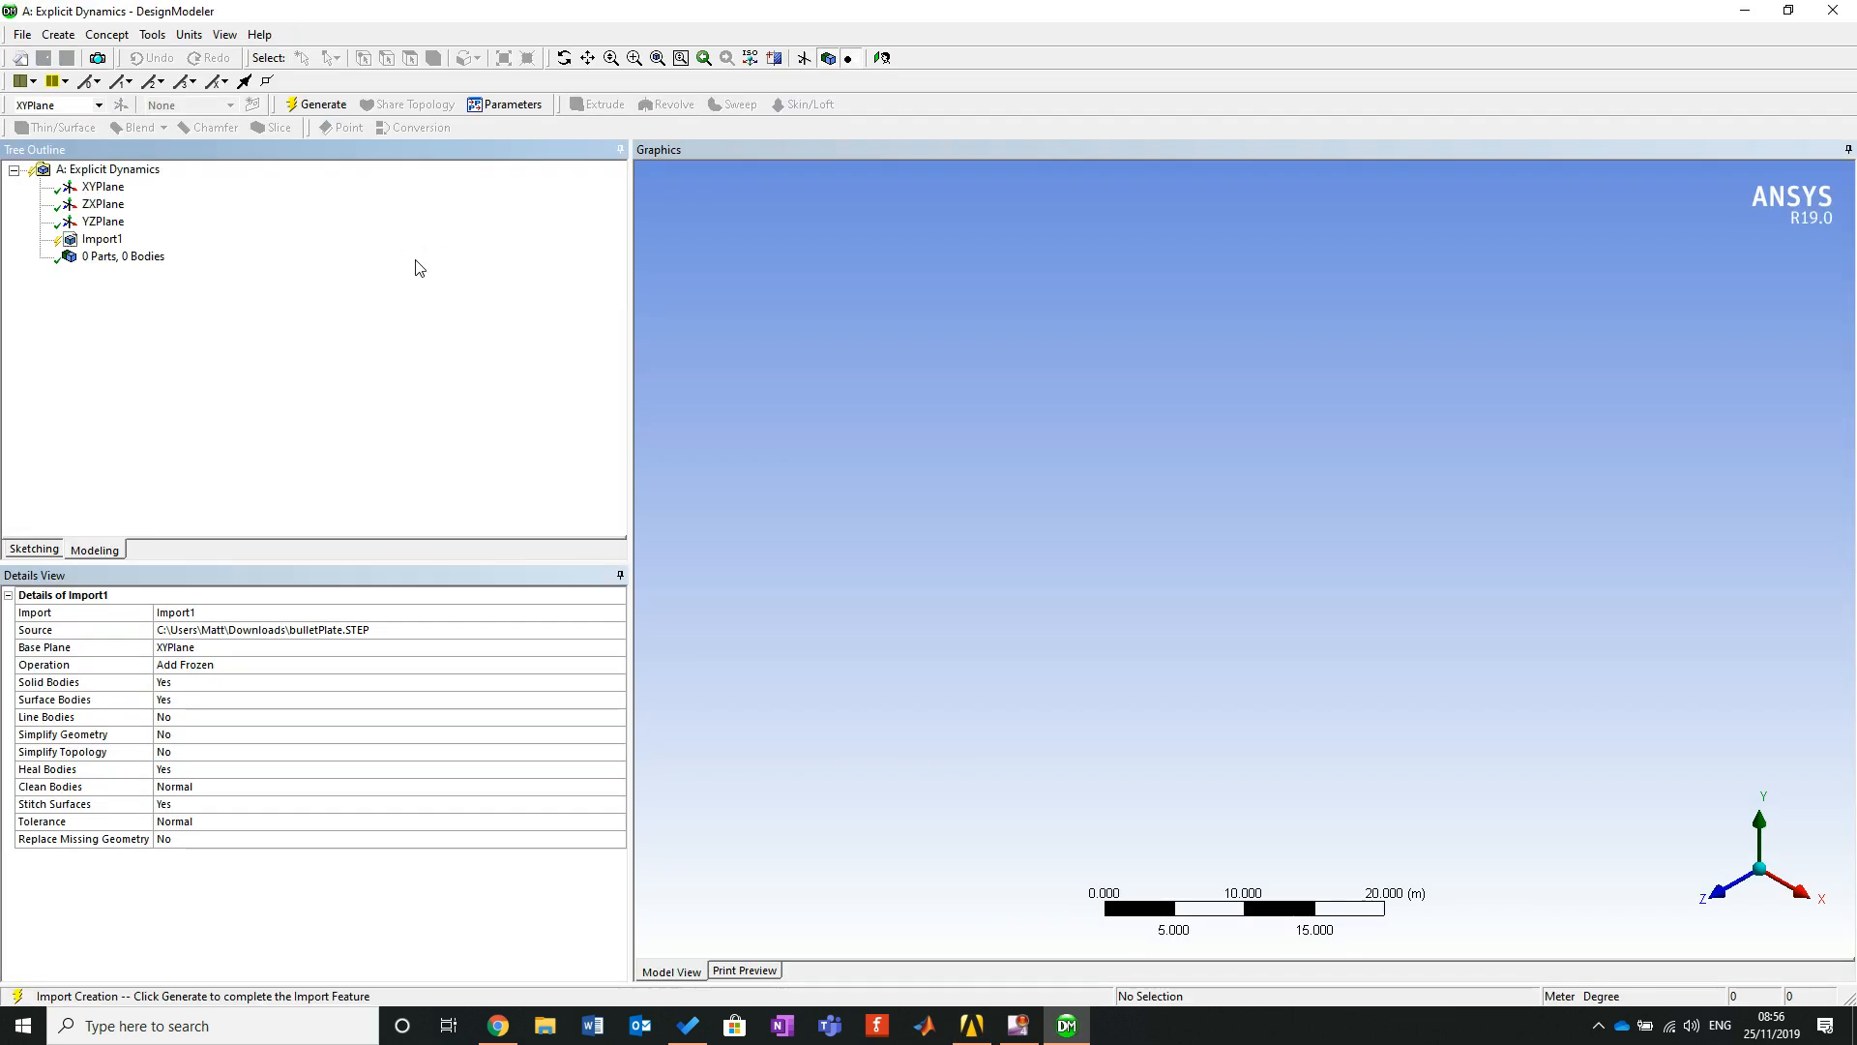
click(324, 106)
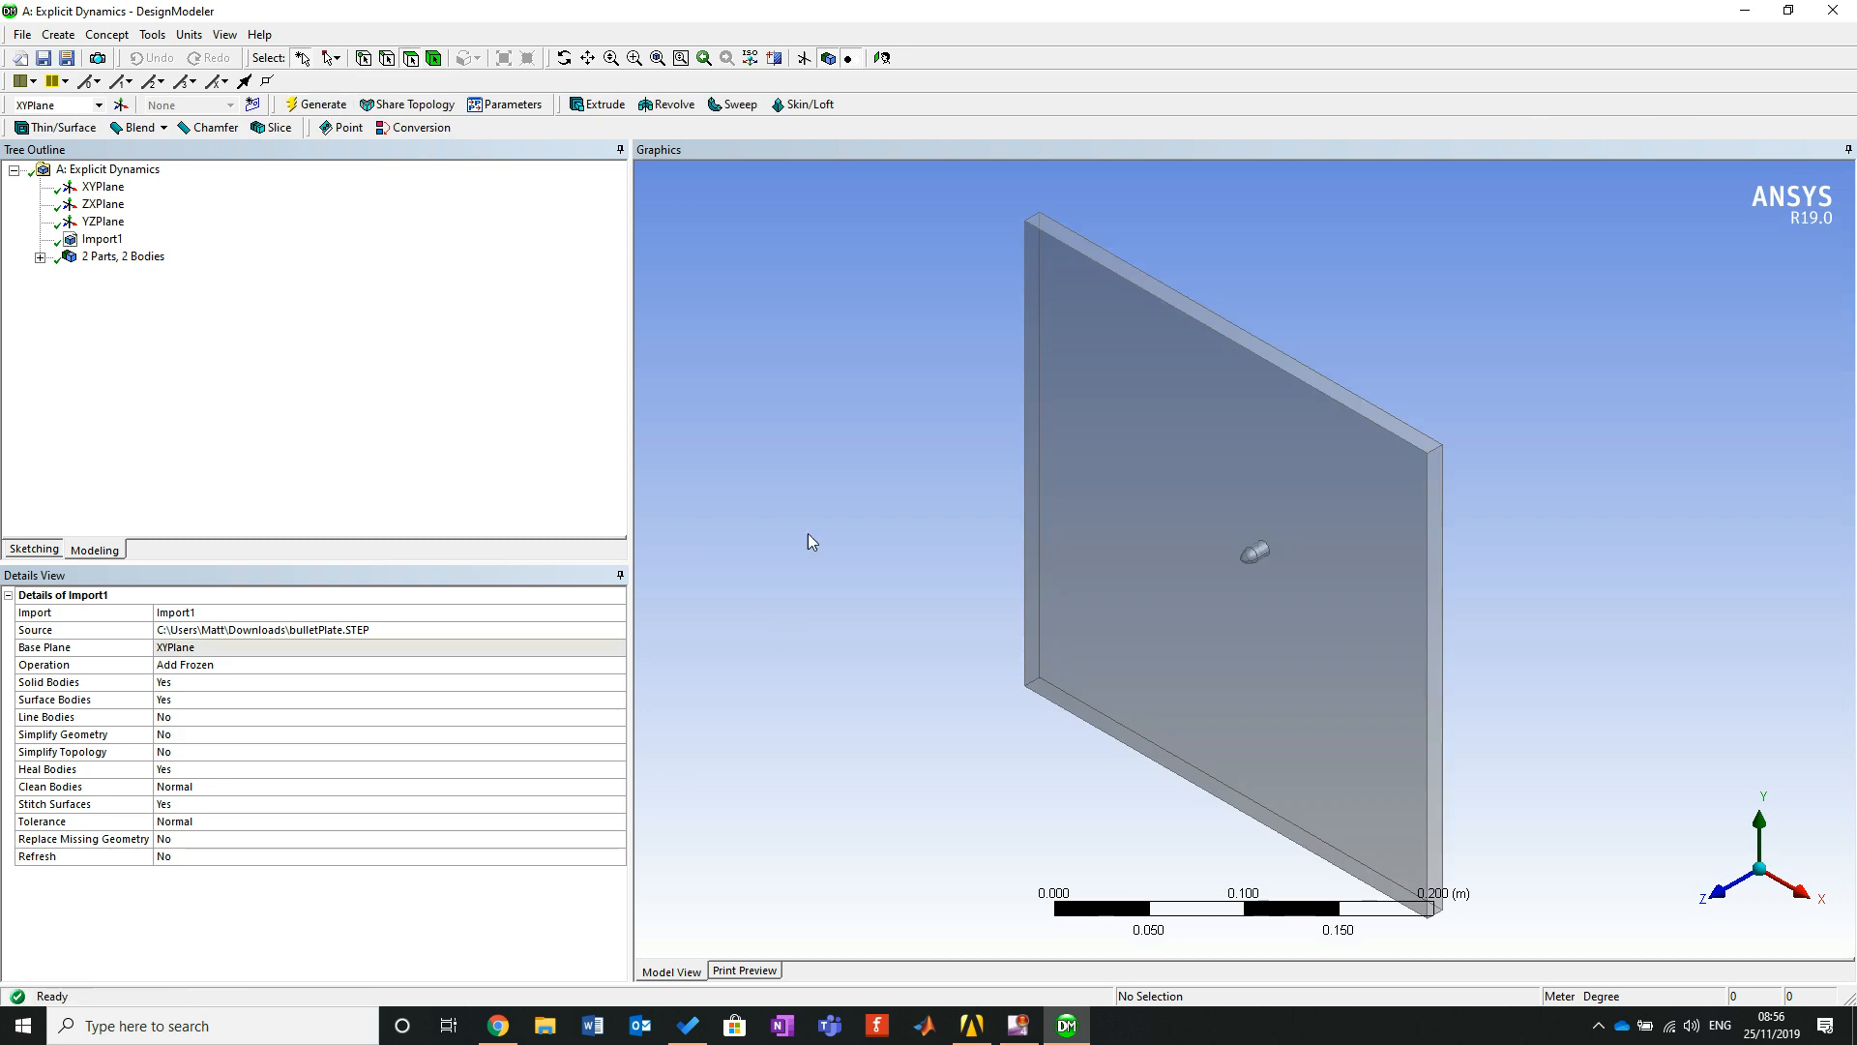
Examine the plate and bullet from the side, identify each body in the model tree and close DesignModeler.
mouse_move(1335, 663)
middle_down()
mouse_move(1256, 552)
mouse_move(1107, 539)
mouse_move(1038, 574)
mouse_move(1161, 552)
middle_up()
right_drag(1187, 508, 1302, 610)
middle_drag(1302, 613, 1116, 660)
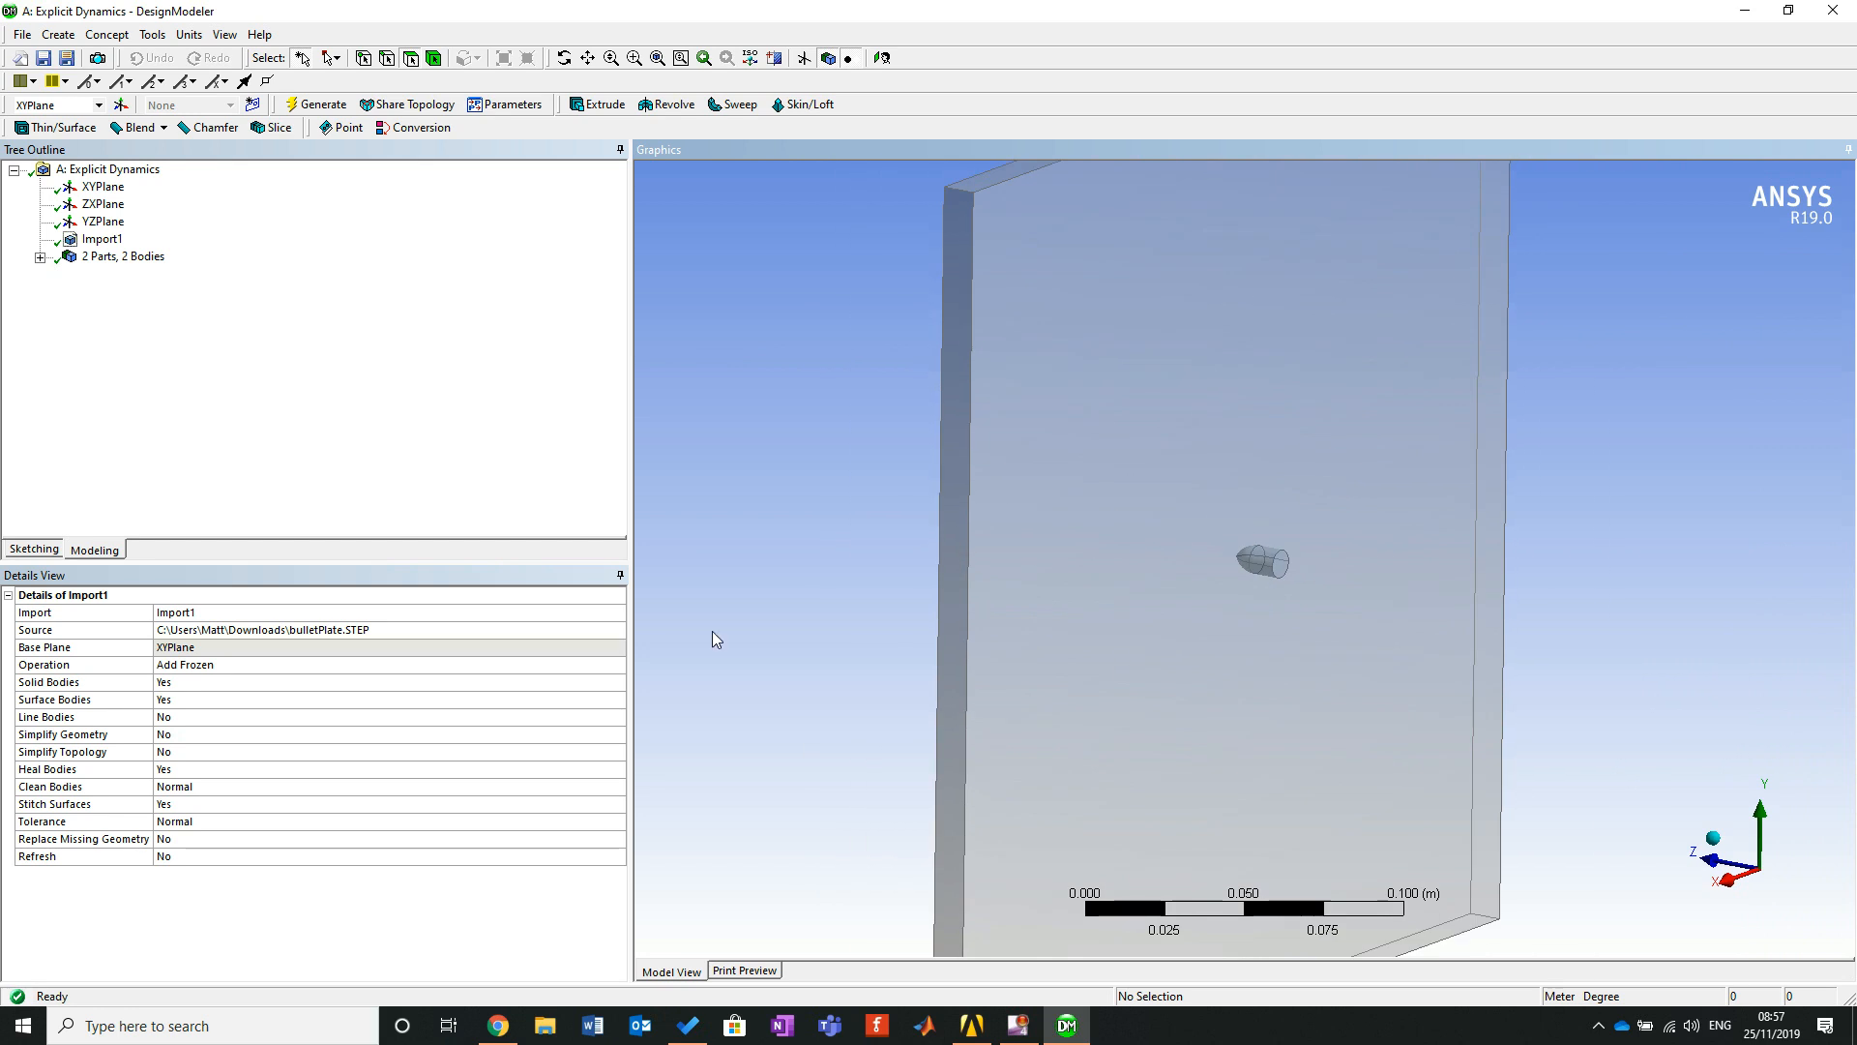
click(40, 256)
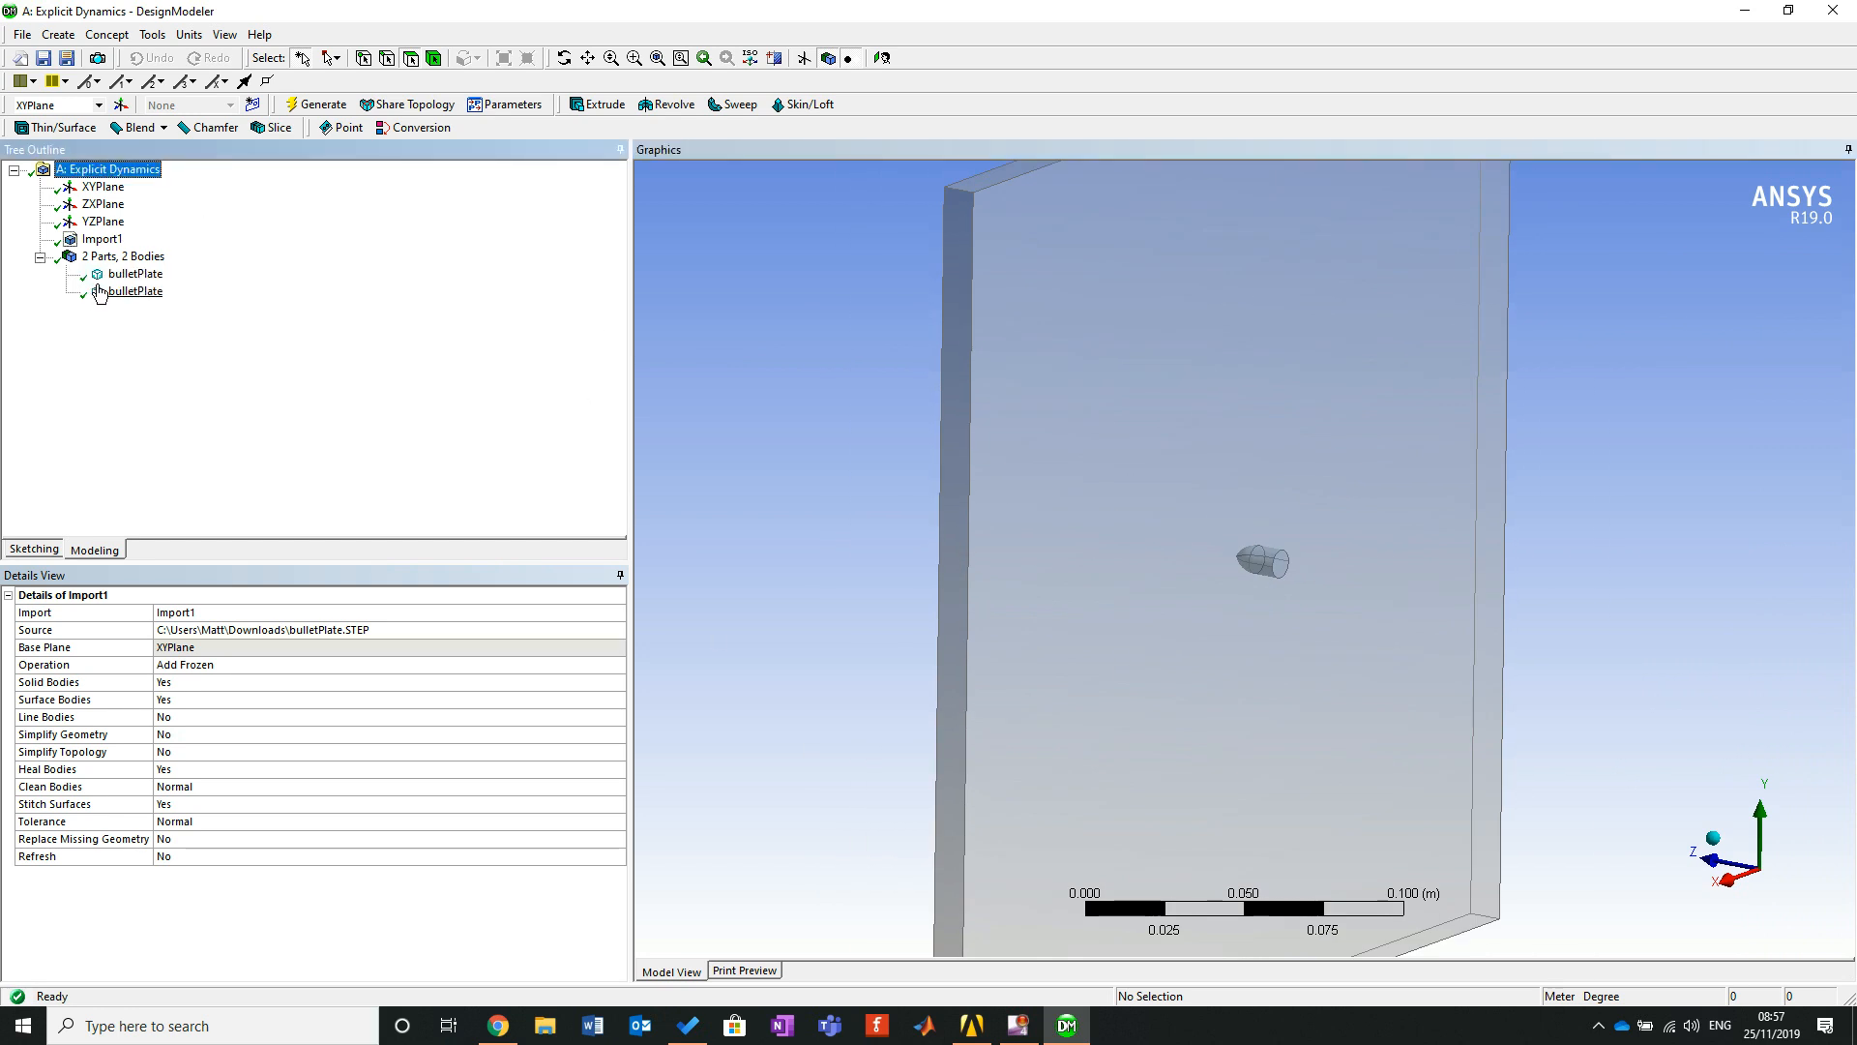
click(121, 258)
click(120, 276)
click(130, 291)
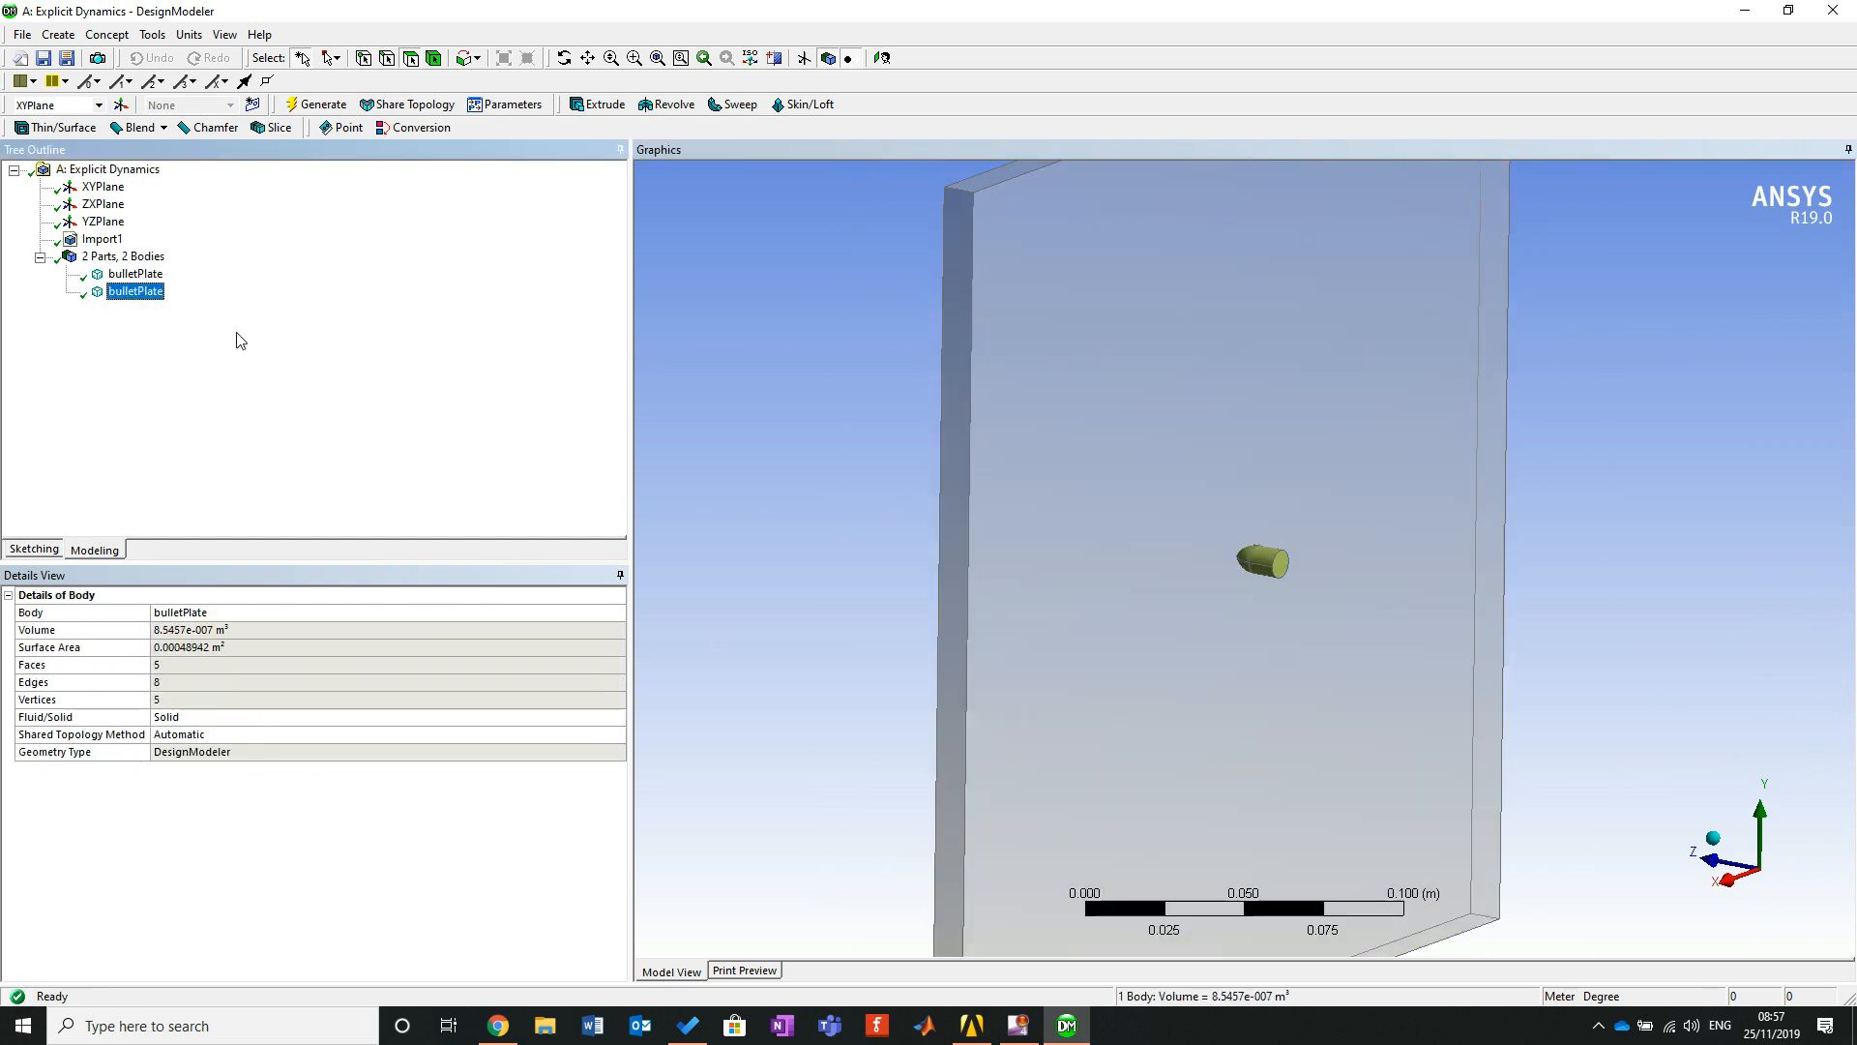
click(764, 370)
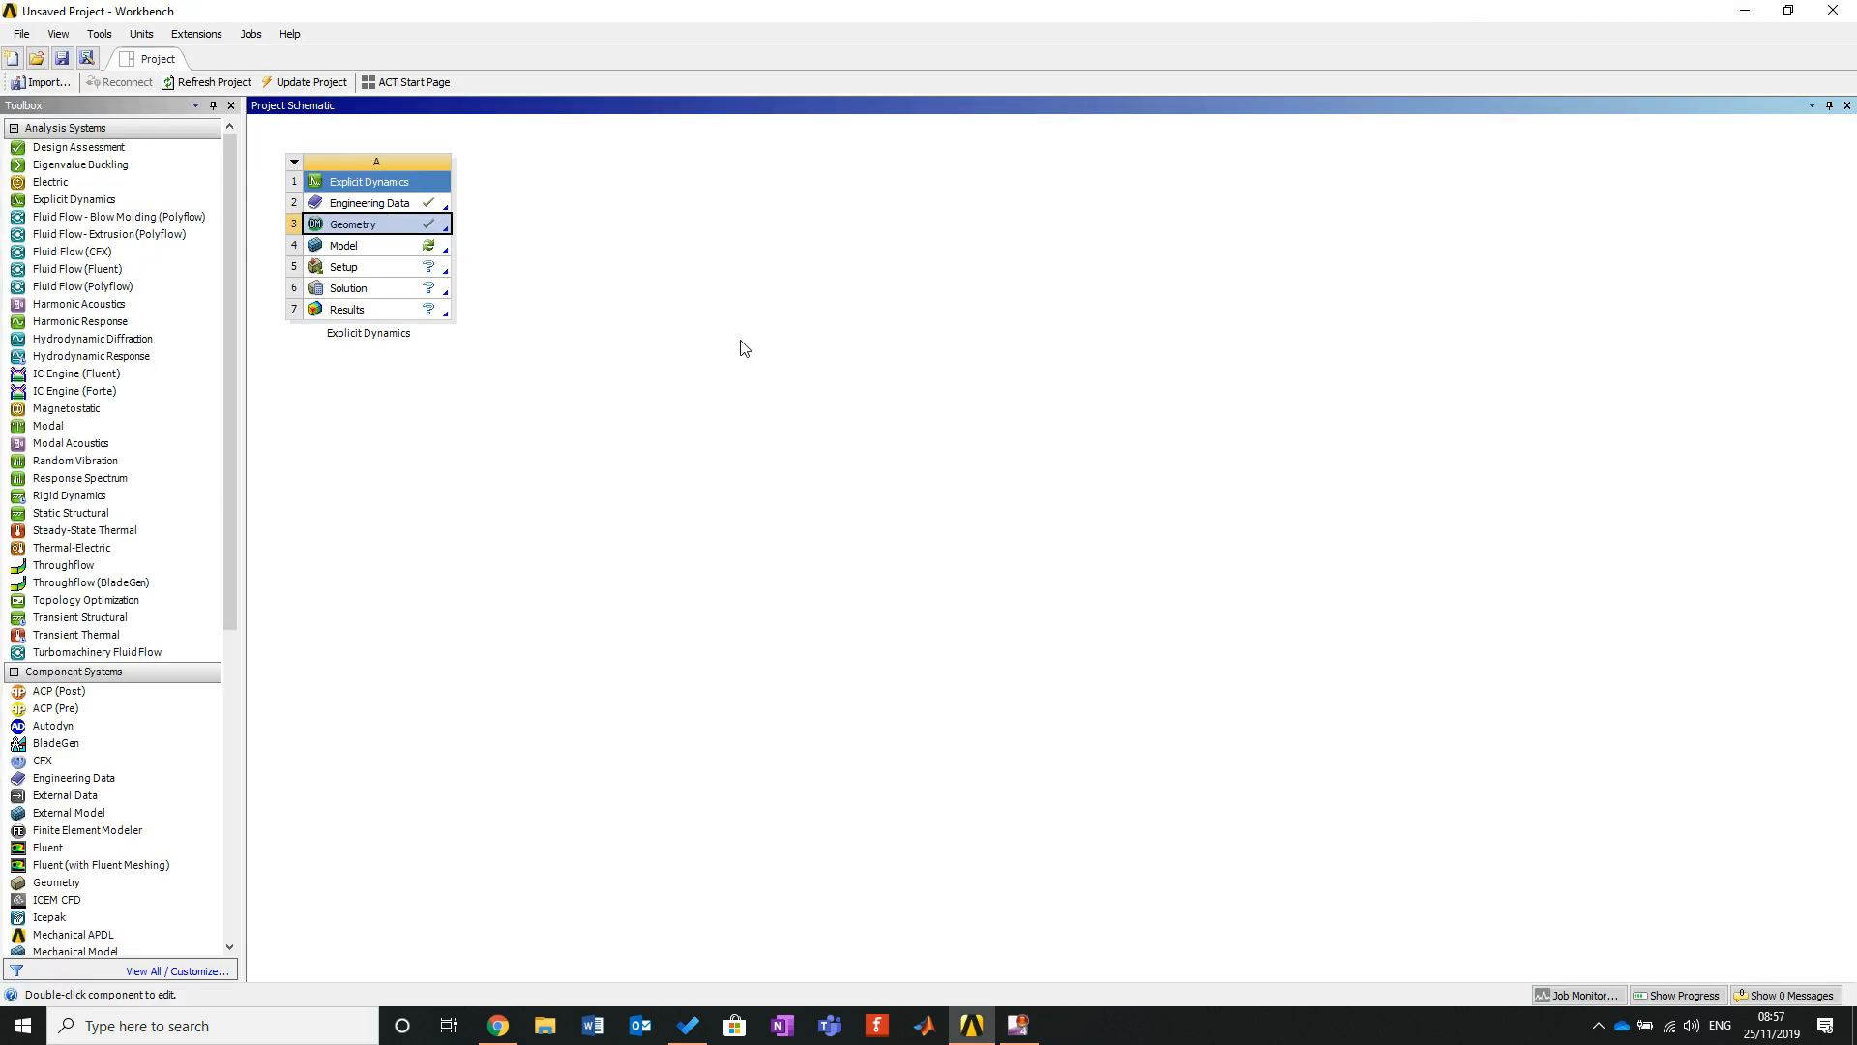
Open the Setup of the Explicit Dynamics system for editing in Mechanical.
right_click(366, 267)
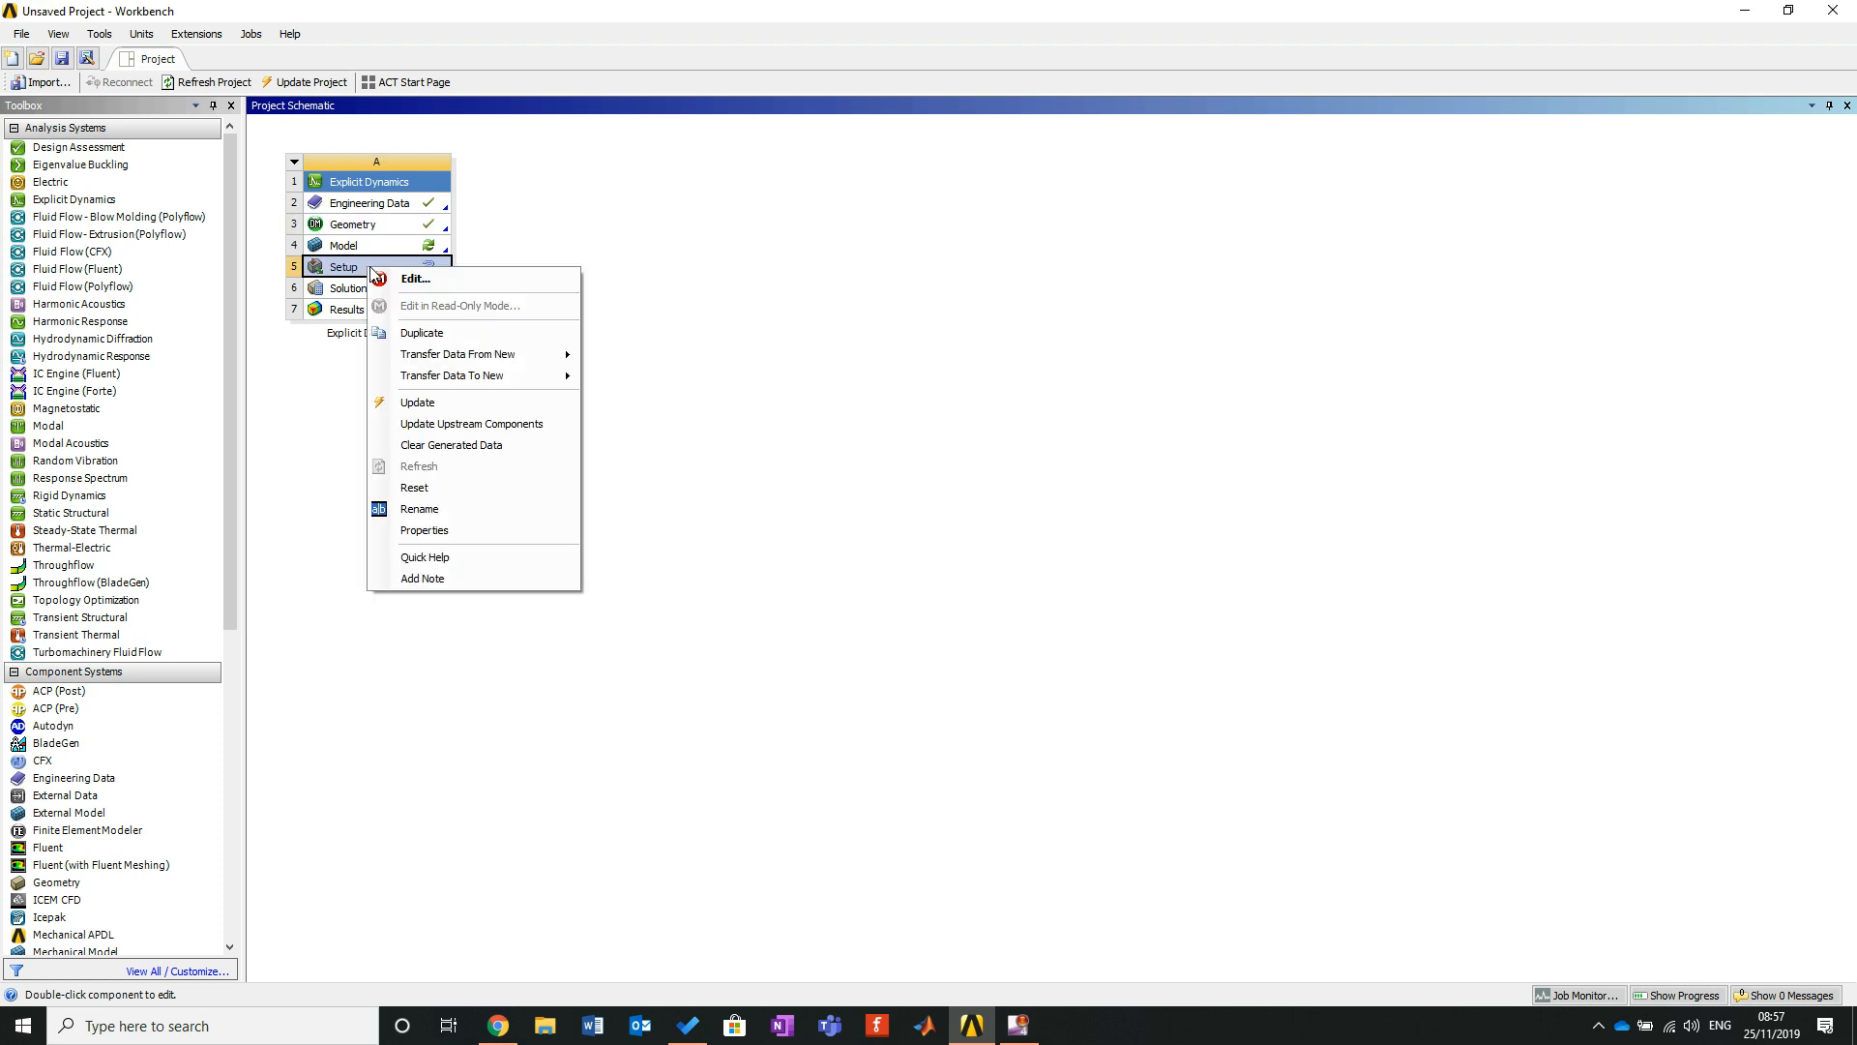
click(424, 279)
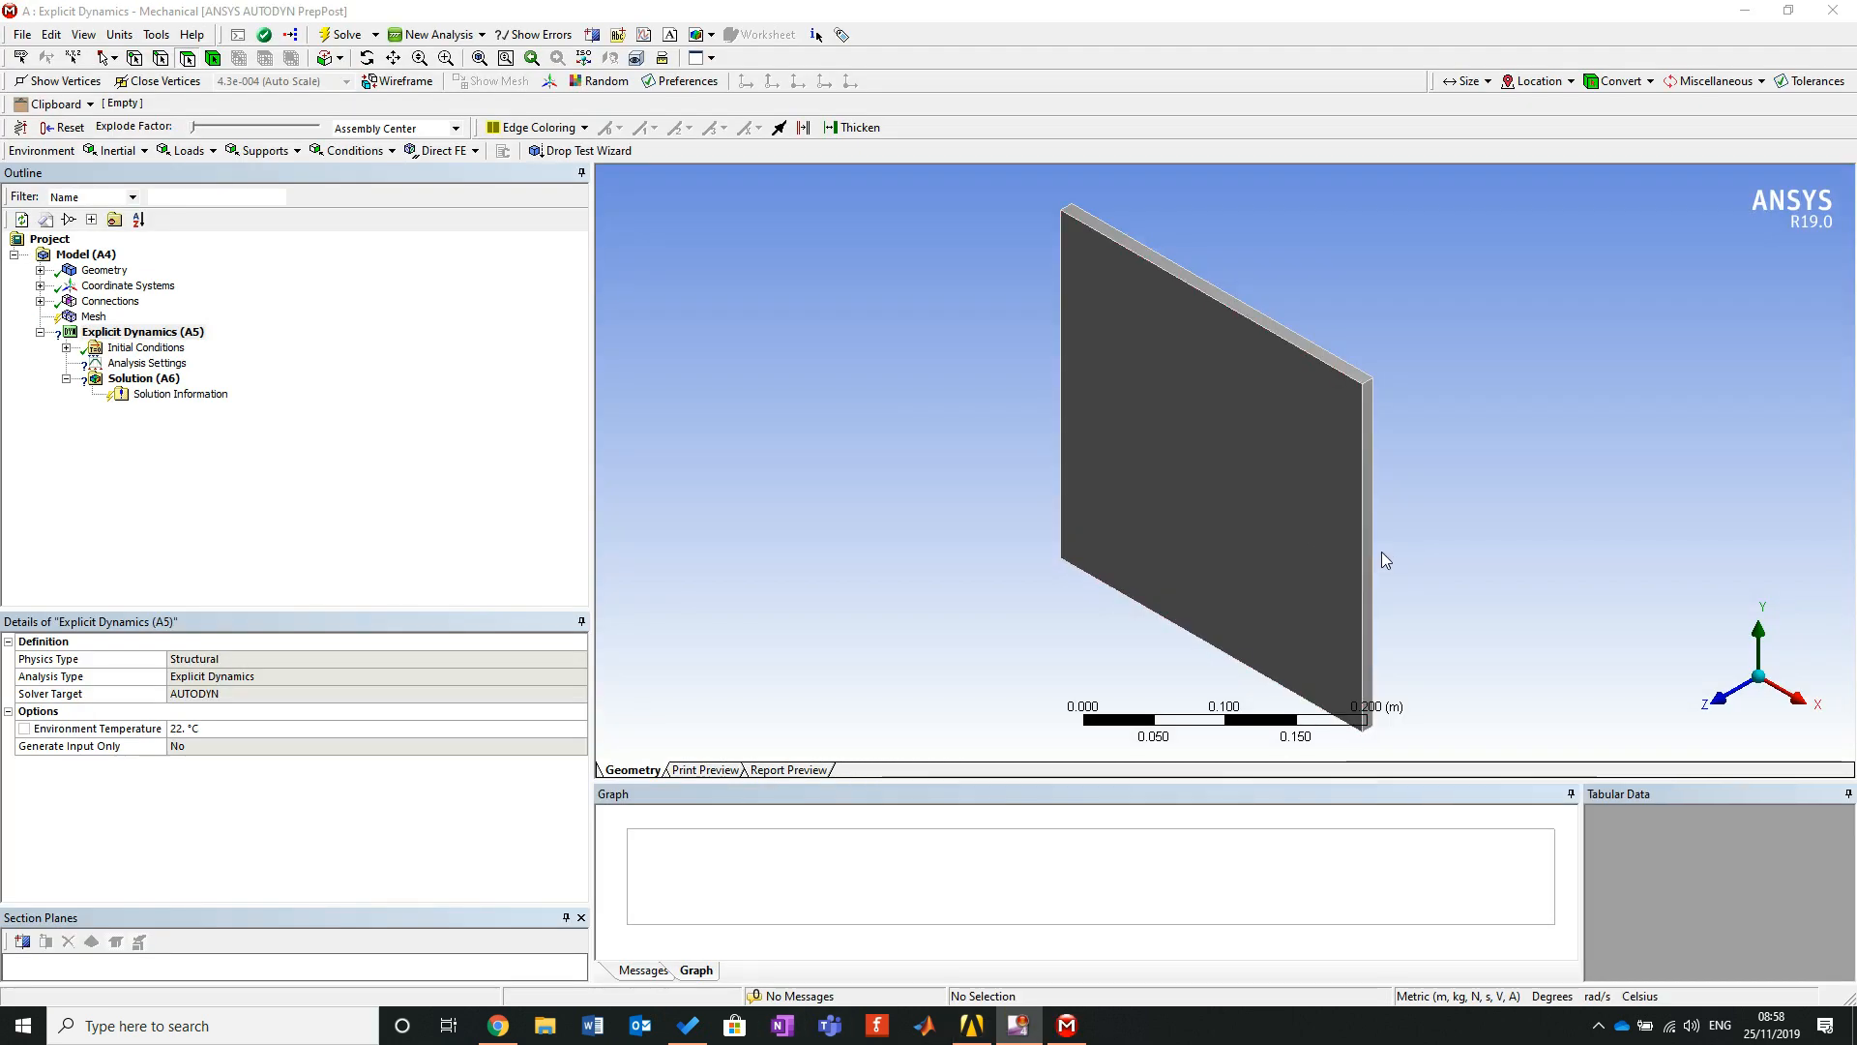
Assign the AL 1100-O material to the plate body in the Geometry branch.
middle_drag(1298, 423, 891, 439)
right_drag(1150, 423, 1275, 532)
scroll(1331, 509, down, 5)
middle_drag(1331, 508, 1219, 520)
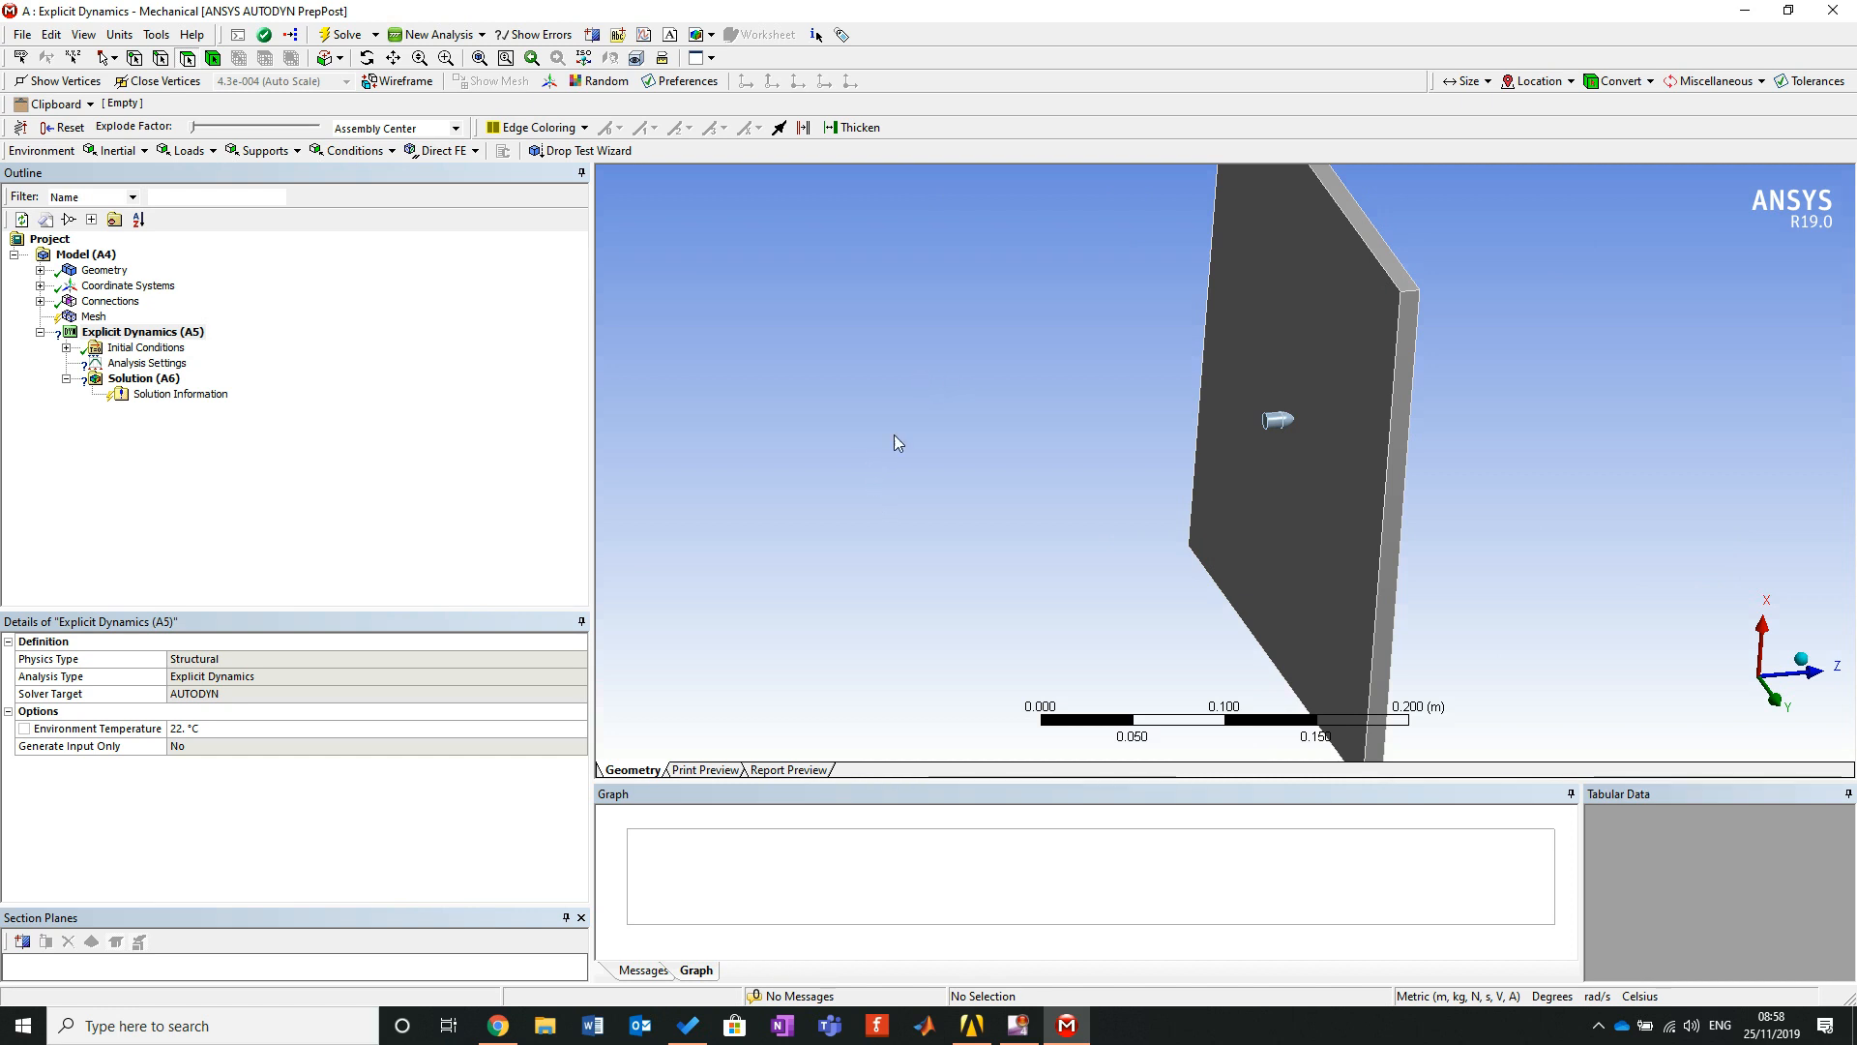
middle_drag(1367, 452, 1428, 426)
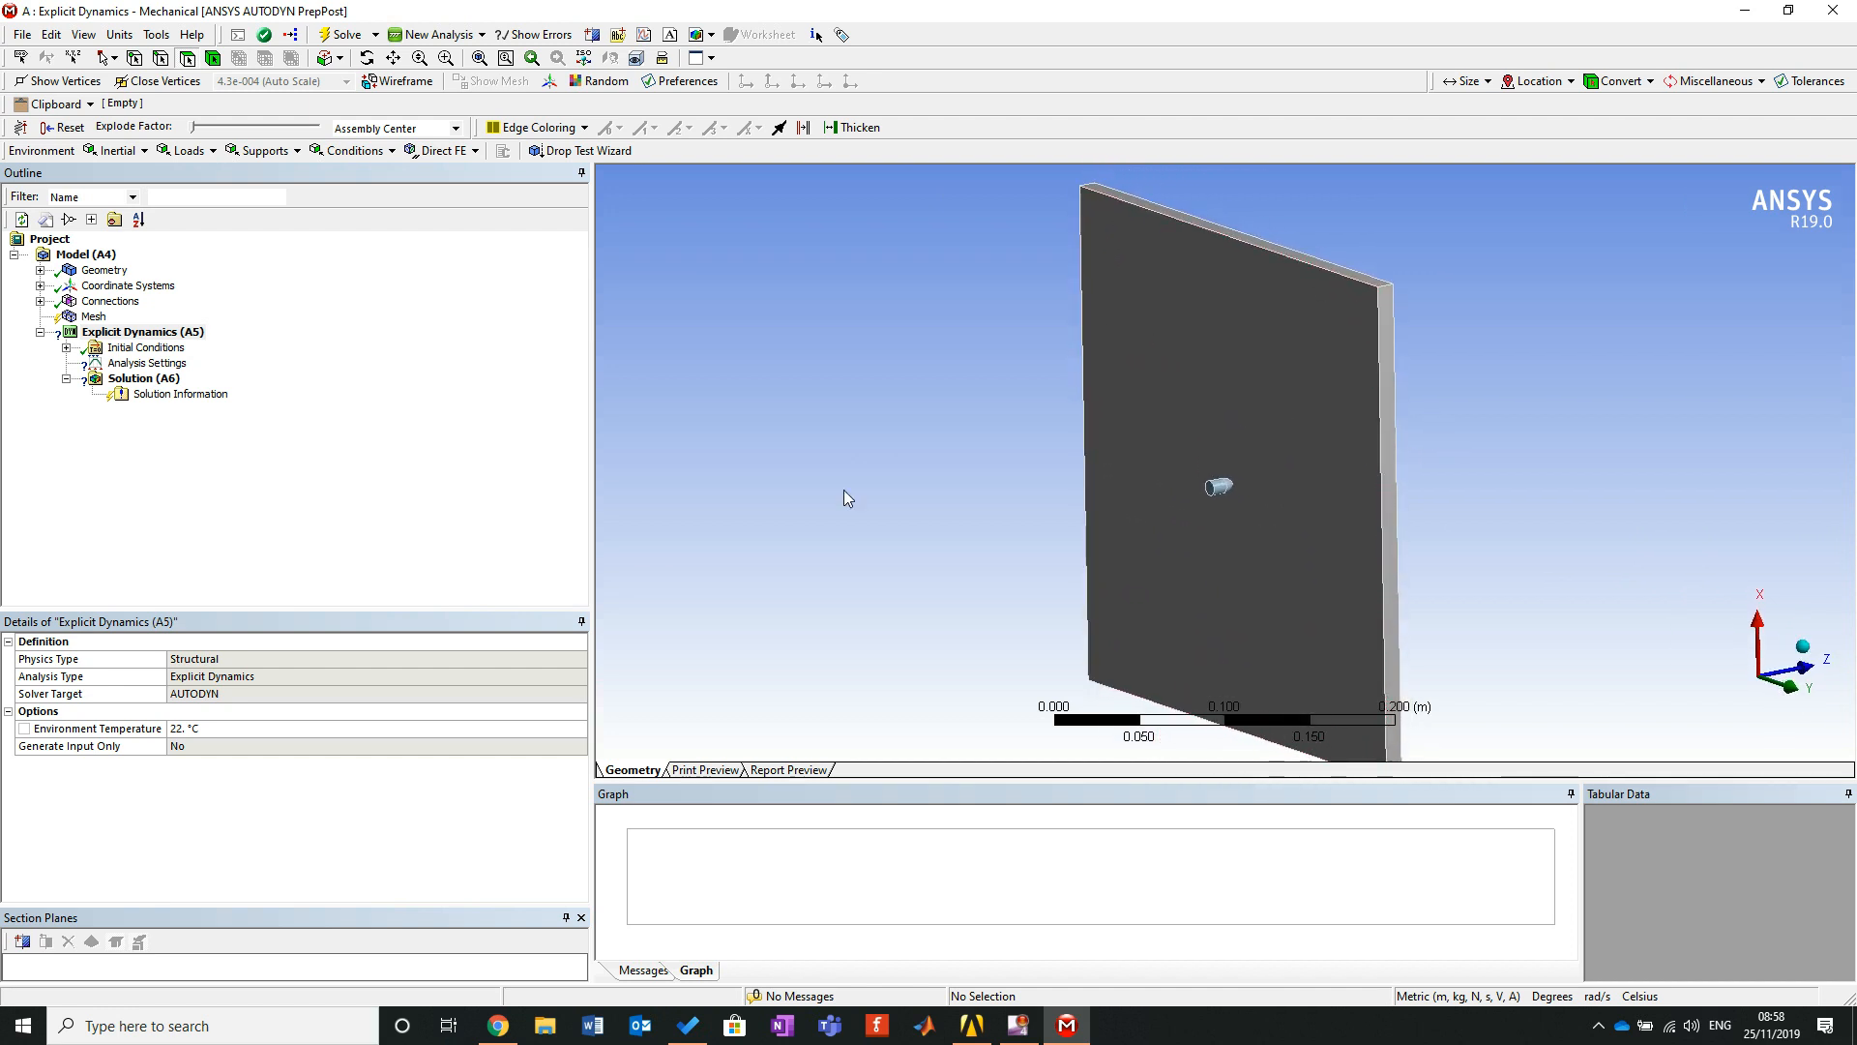
click(40, 270)
click(132, 286)
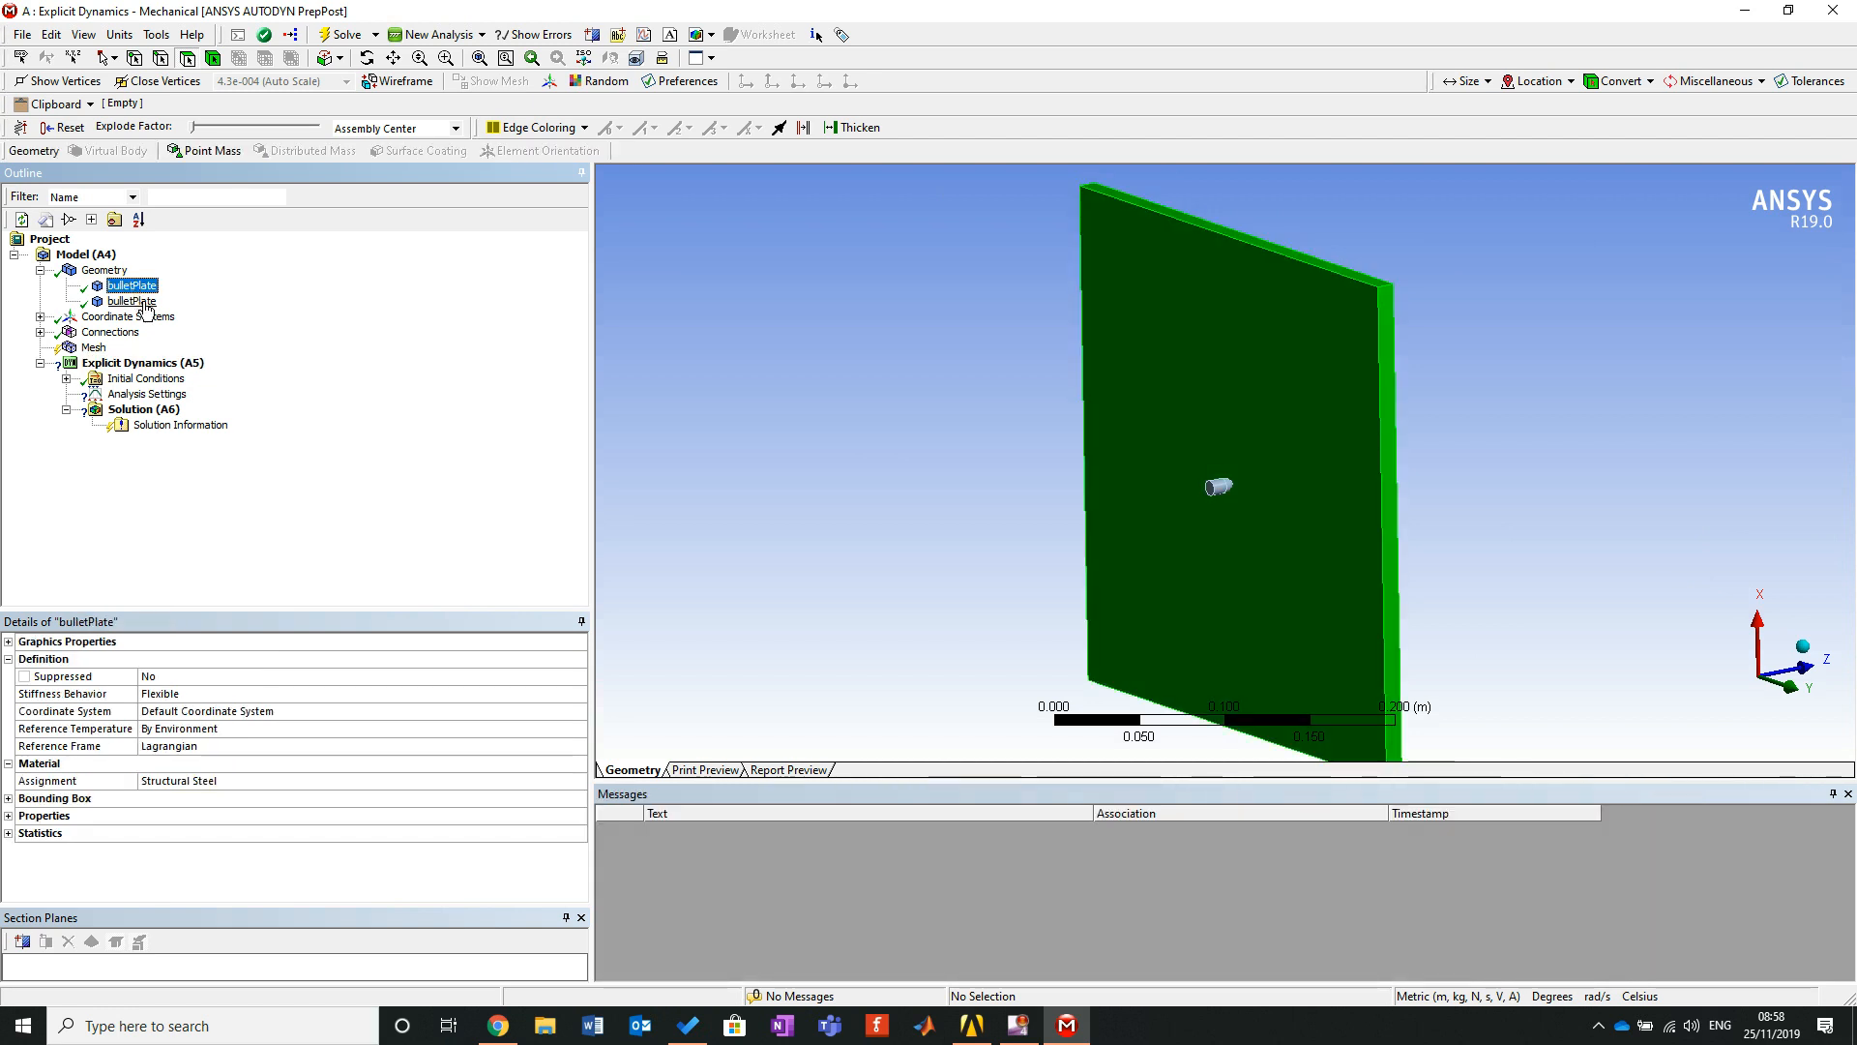
click(135, 301)
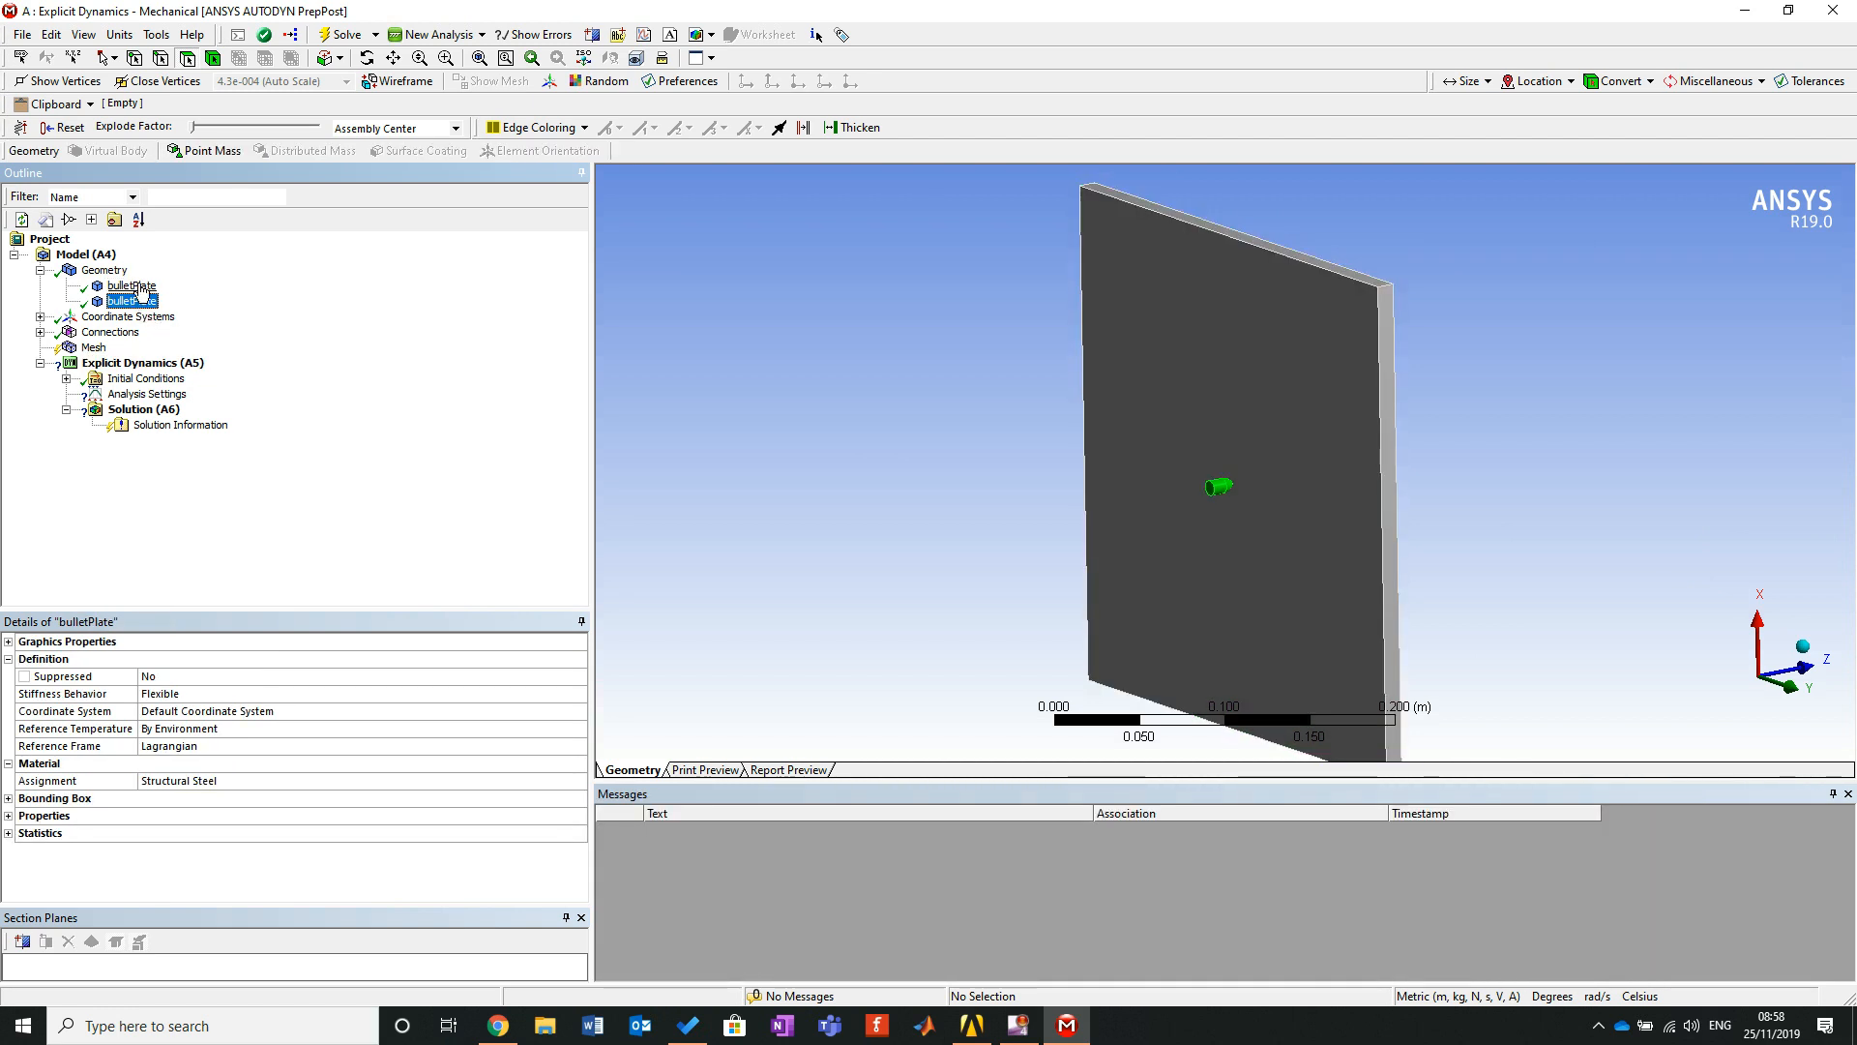
click(136, 286)
click(566, 781)
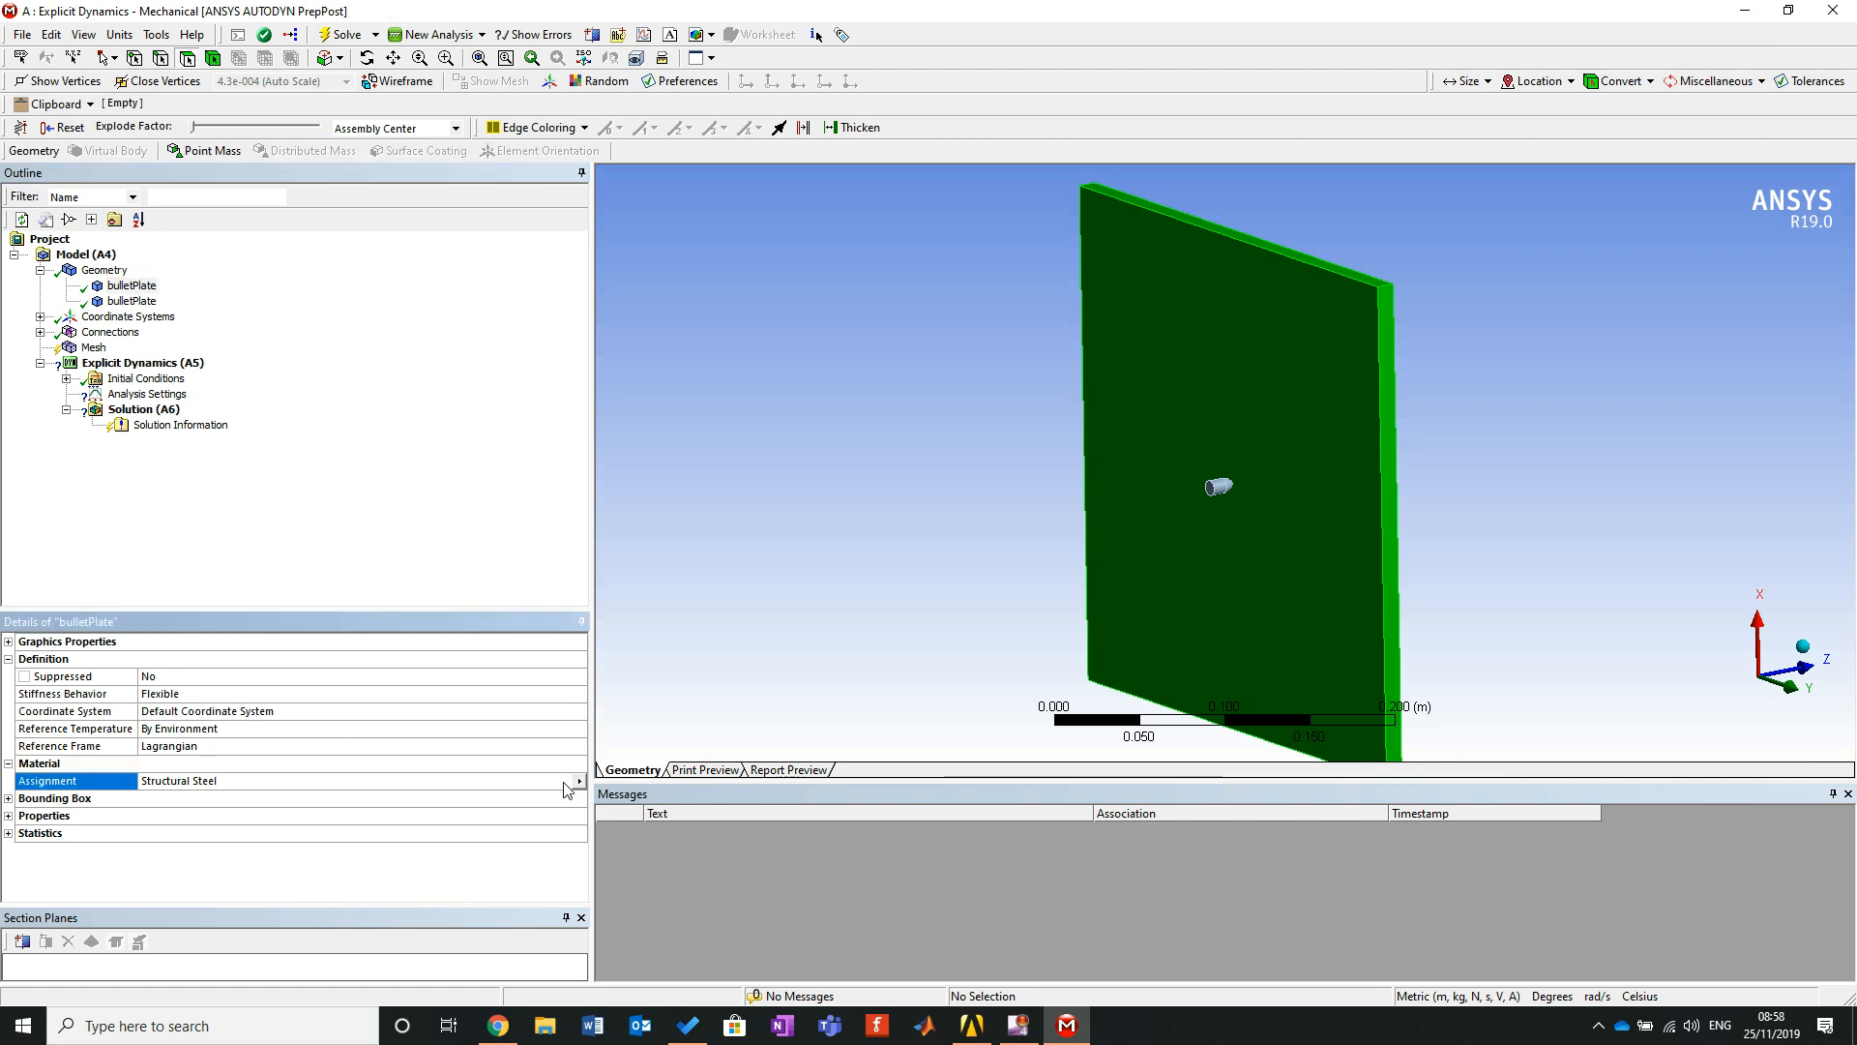
click(579, 781)
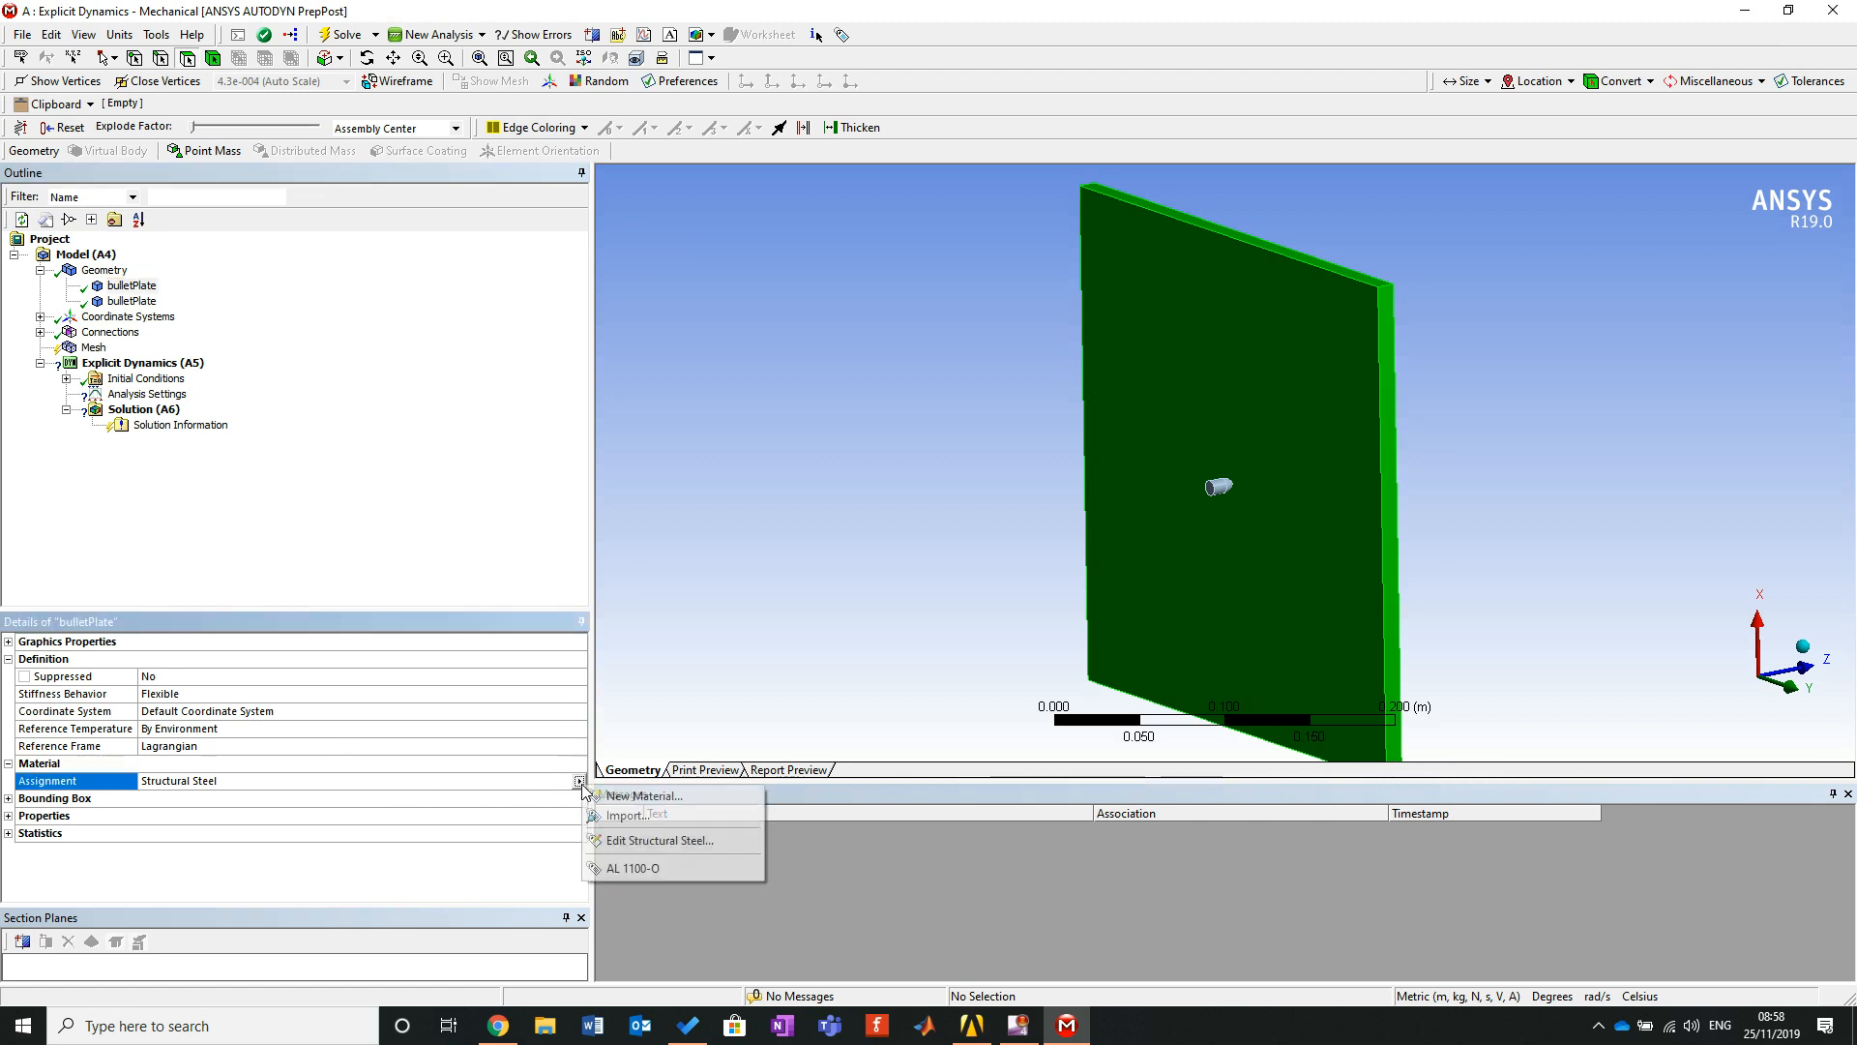
click(635, 869)
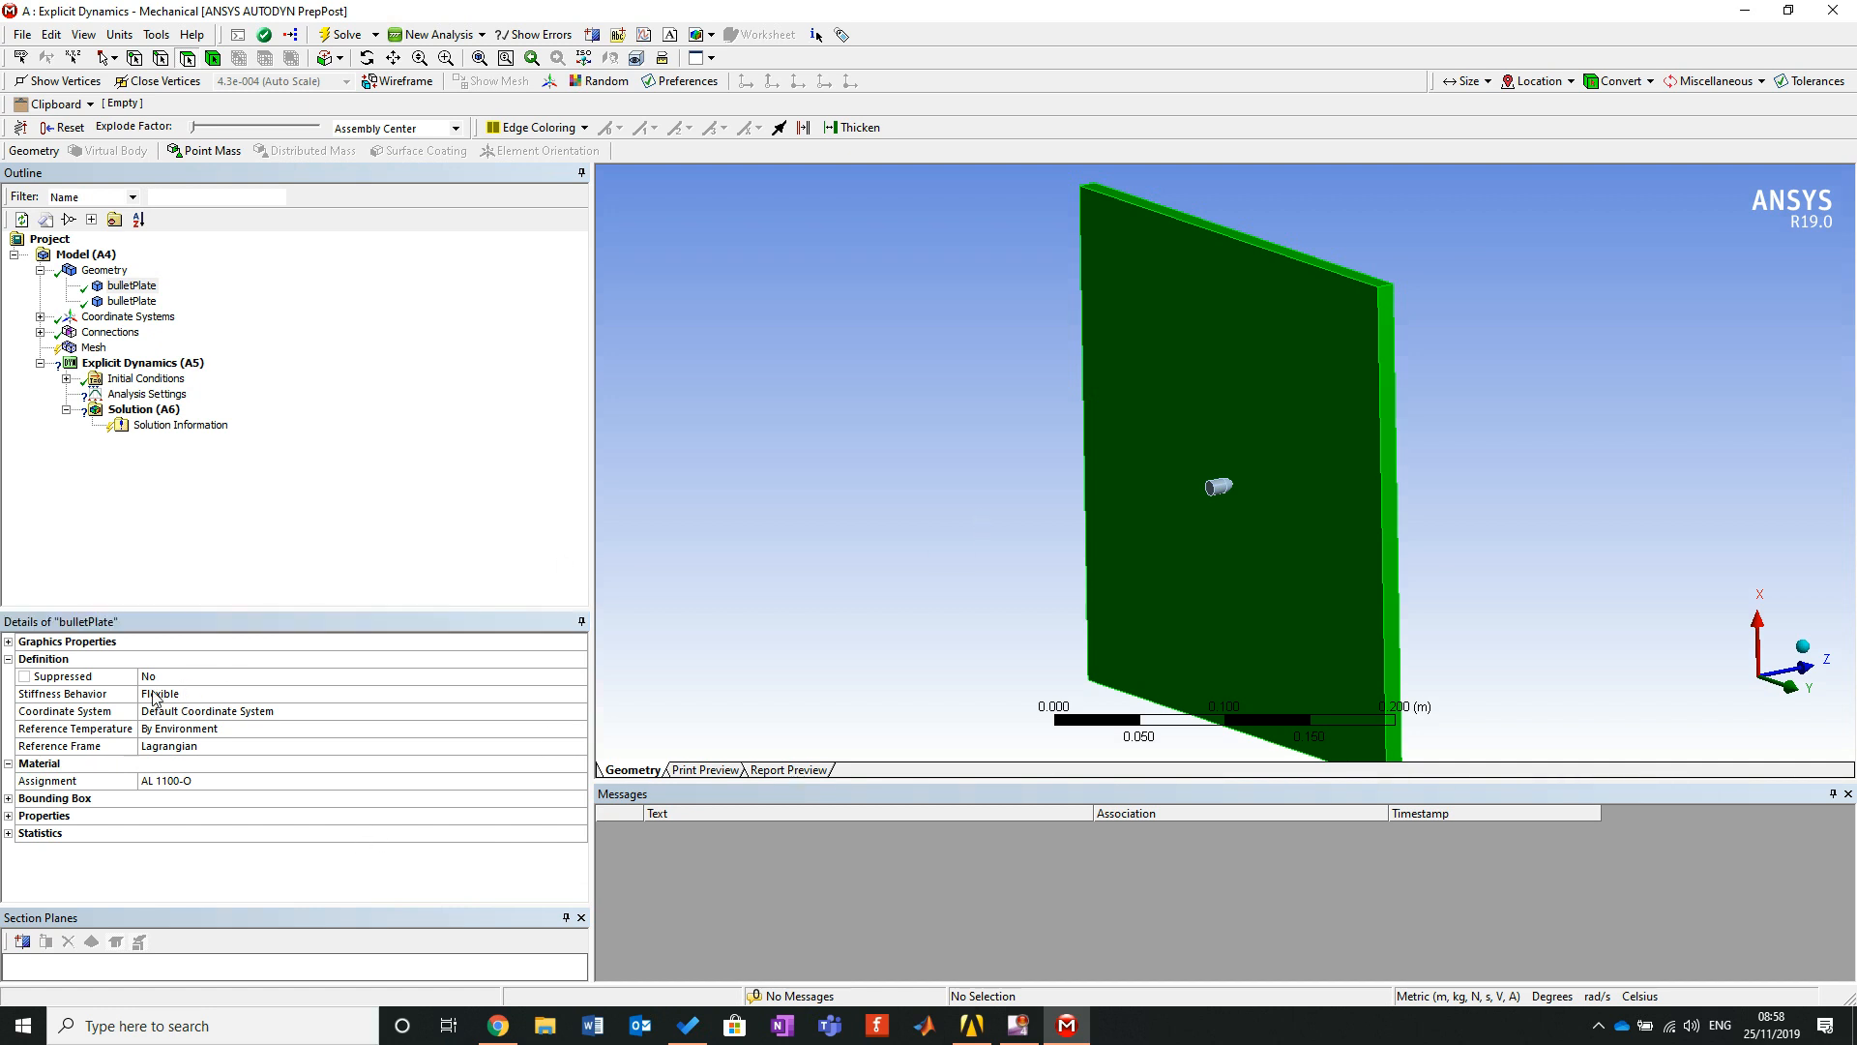
Check the bullet body's material assignment and shape, and review the body interaction settings under Connections.
click(131, 301)
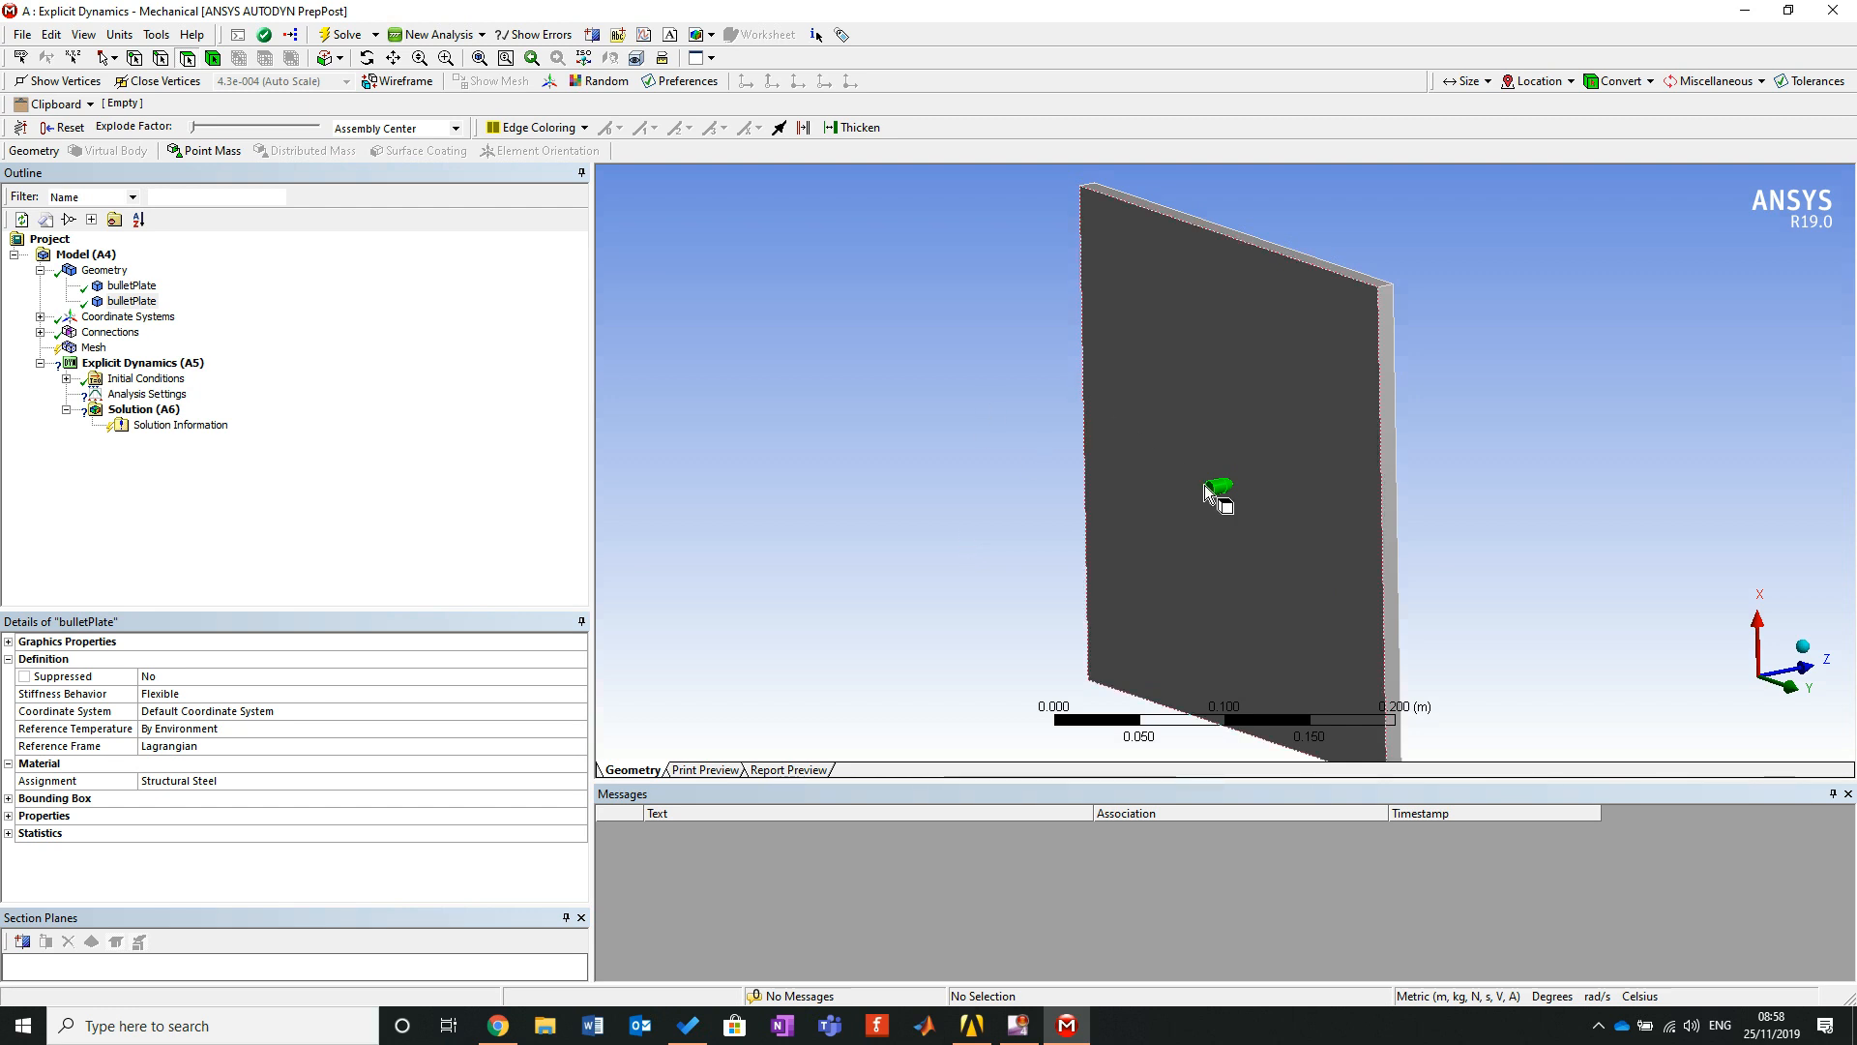
scroll(1234, 498, down, 3)
scroll(1240, 491, up, 6)
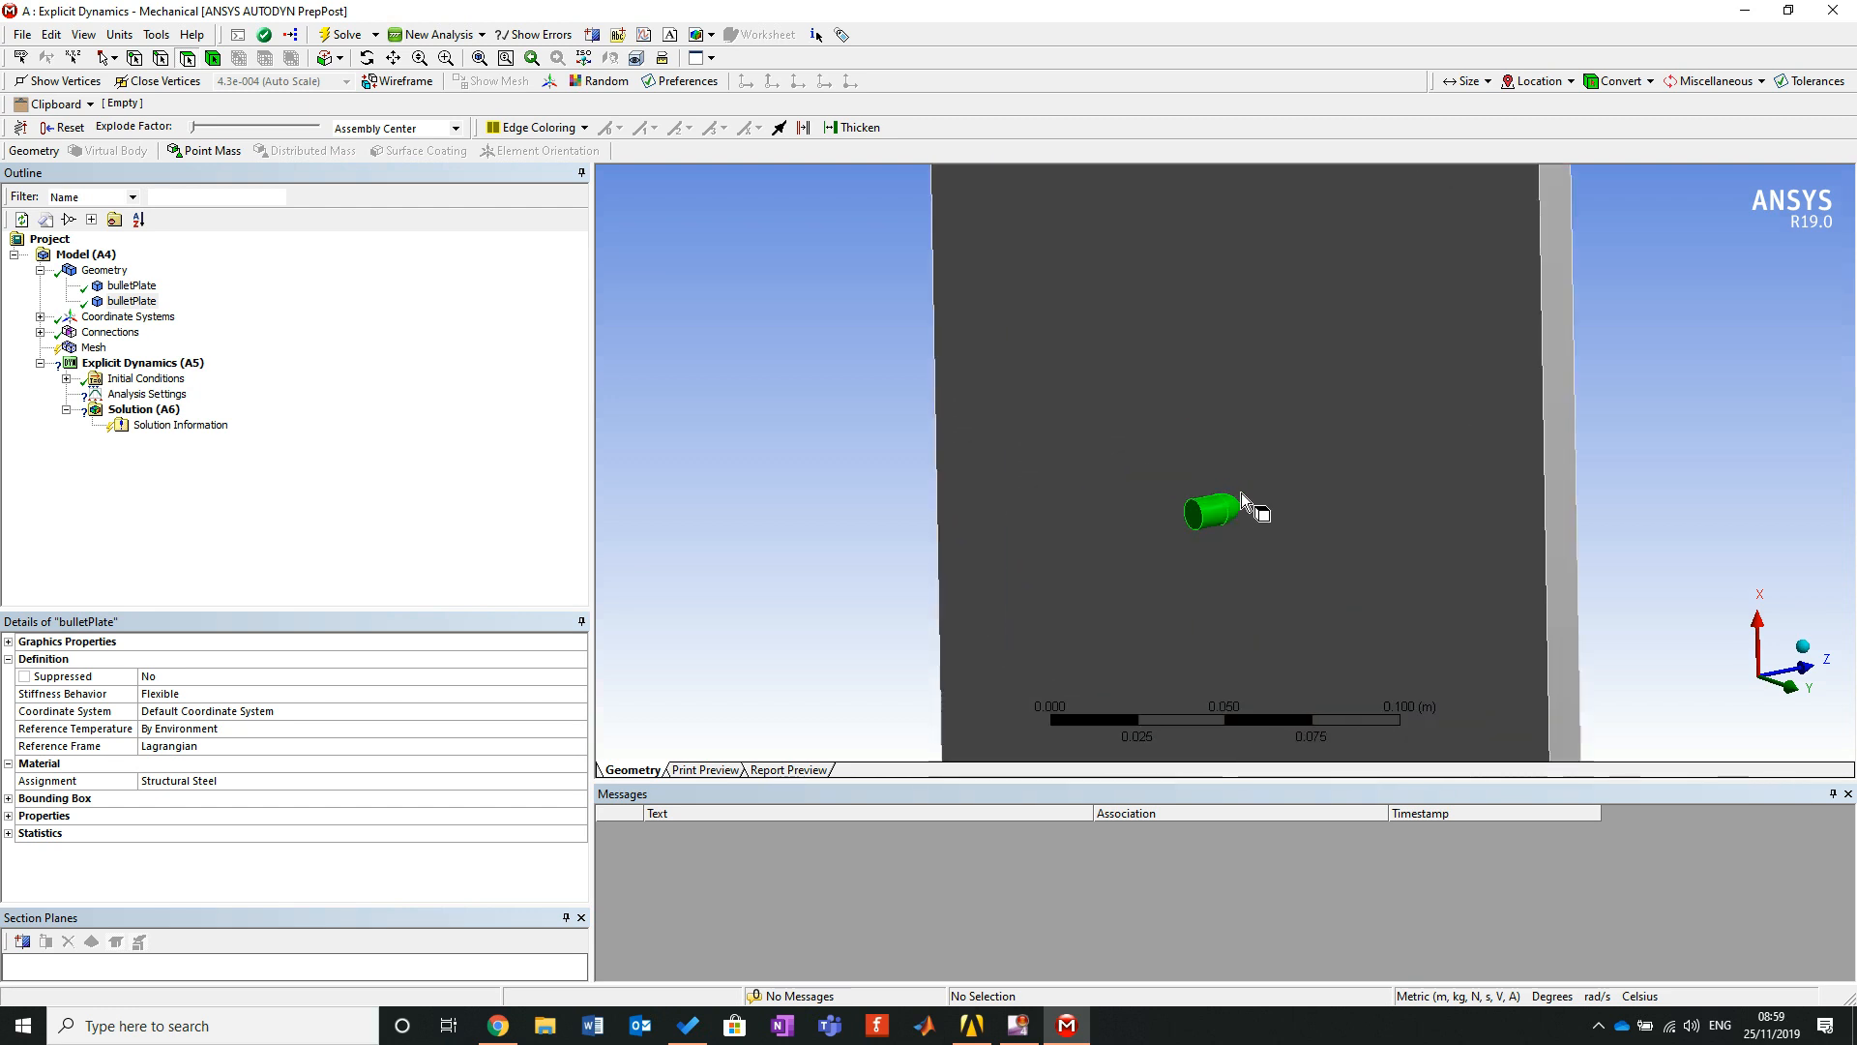
scroll(1240, 491, up, 4)
scroll(1241, 491, down, 8)
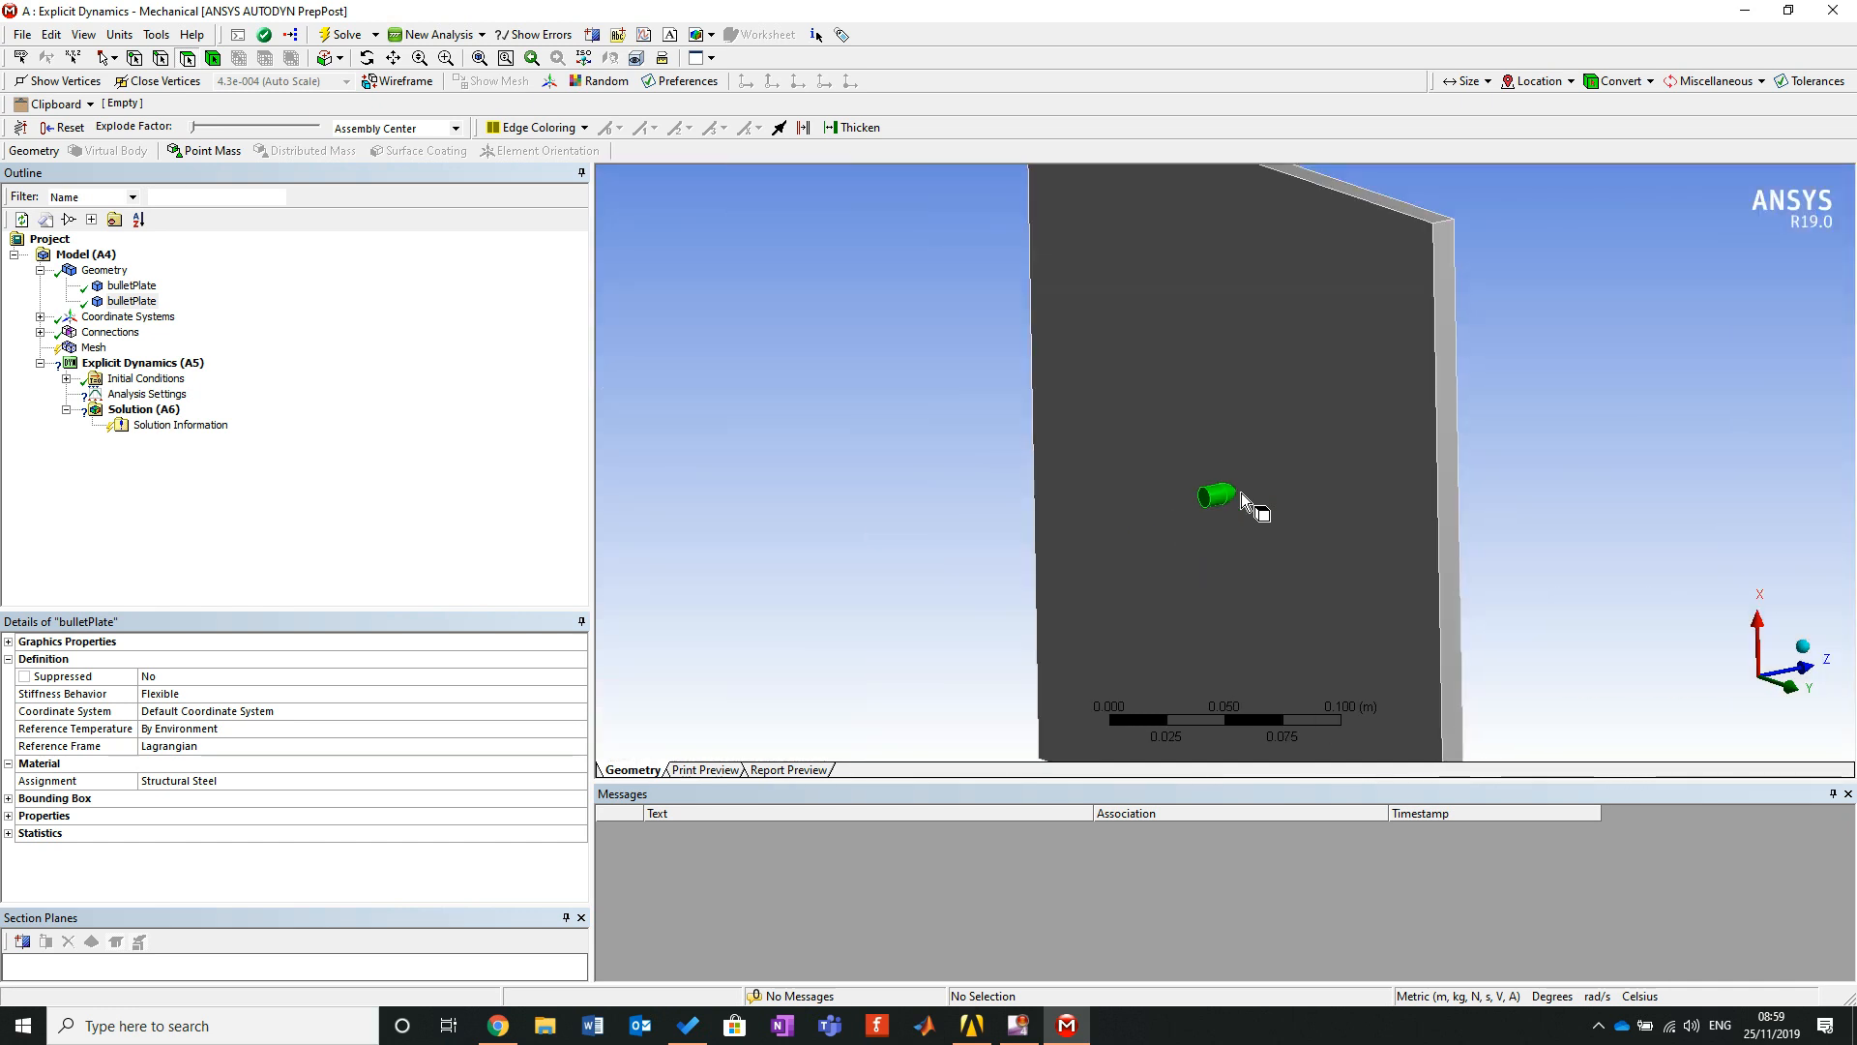
scroll(1241, 491, up, 1)
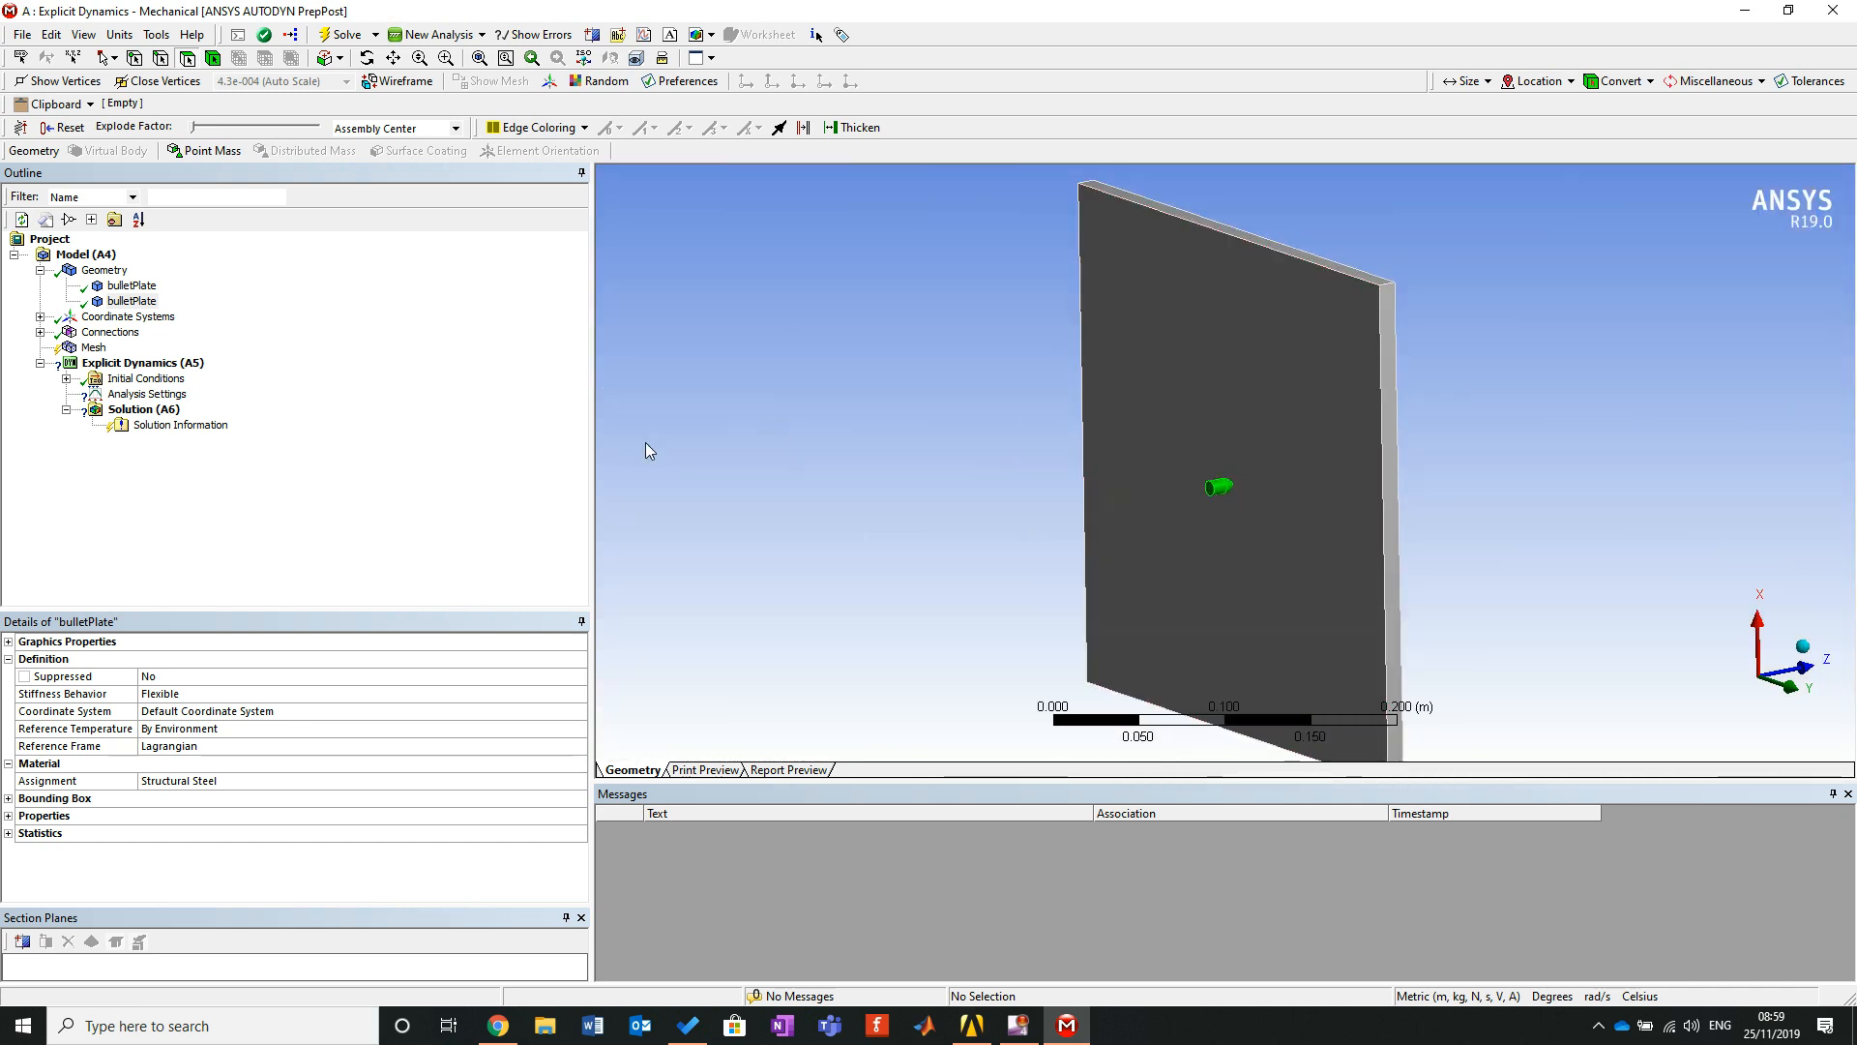
click(39, 318)
click(40, 347)
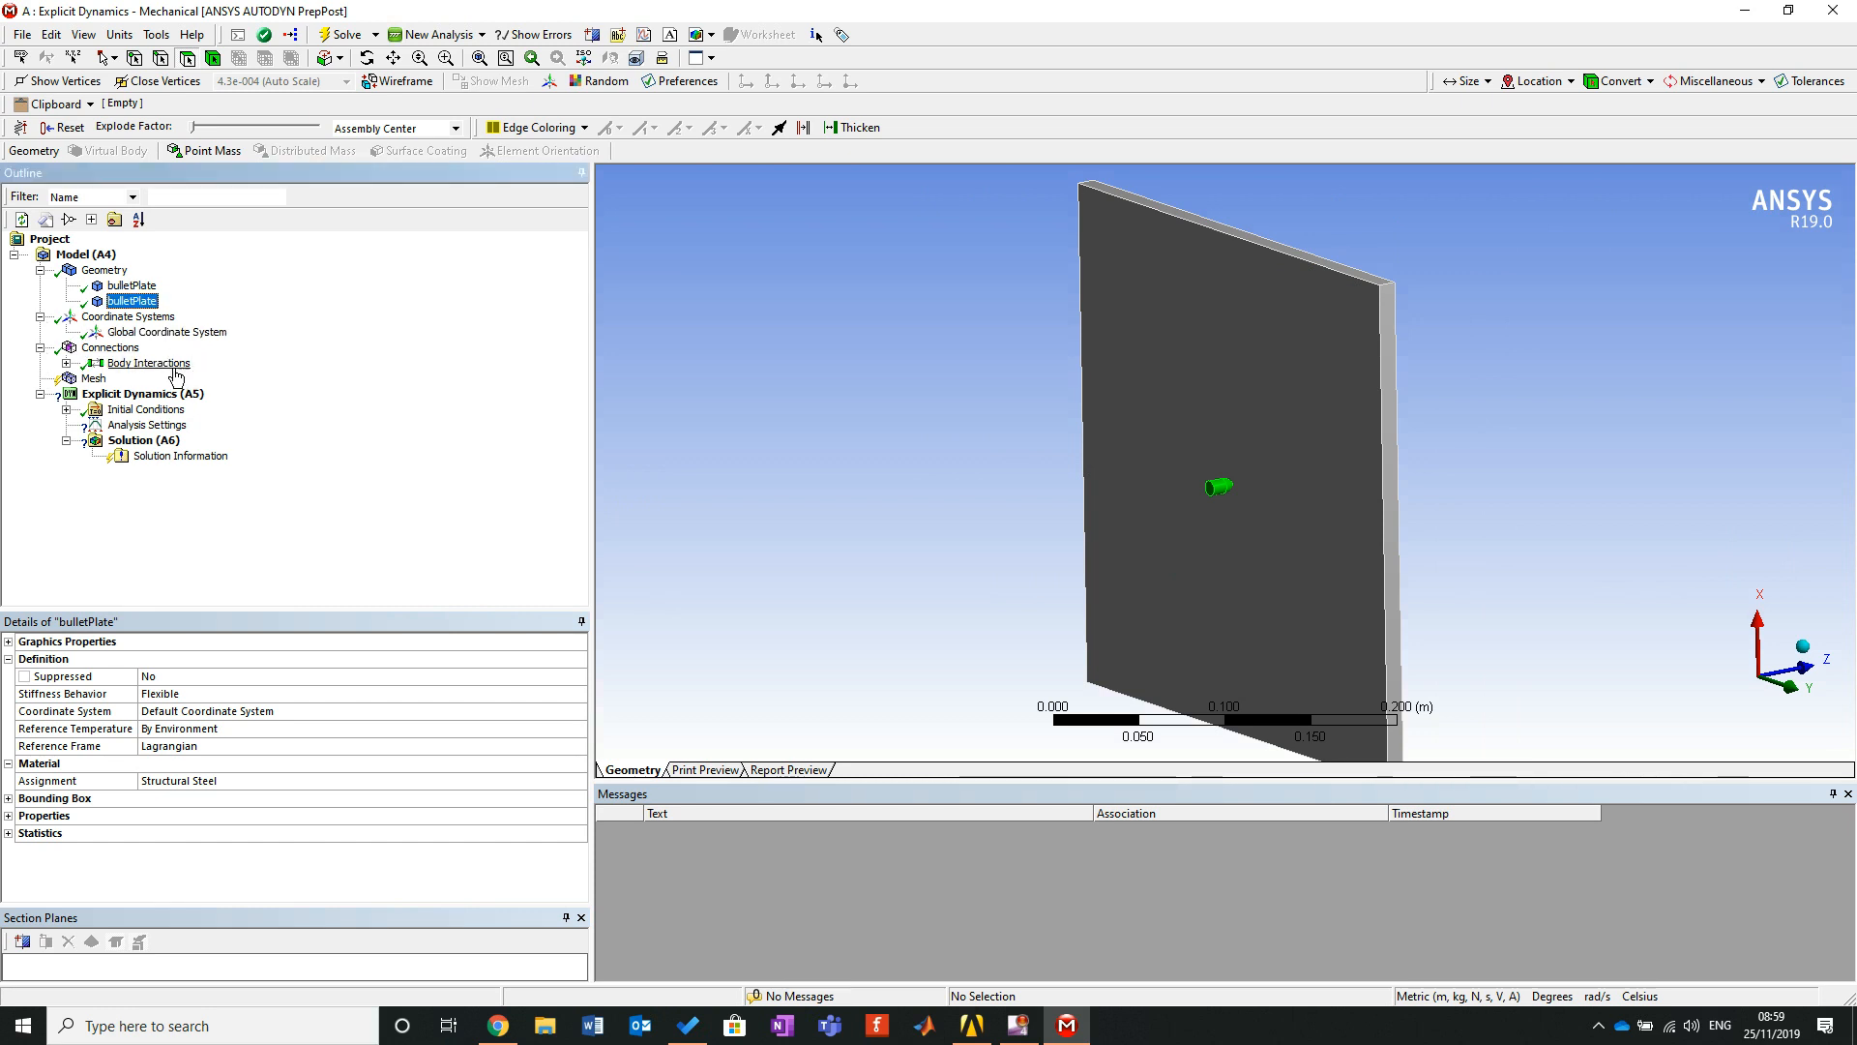
click(66, 363)
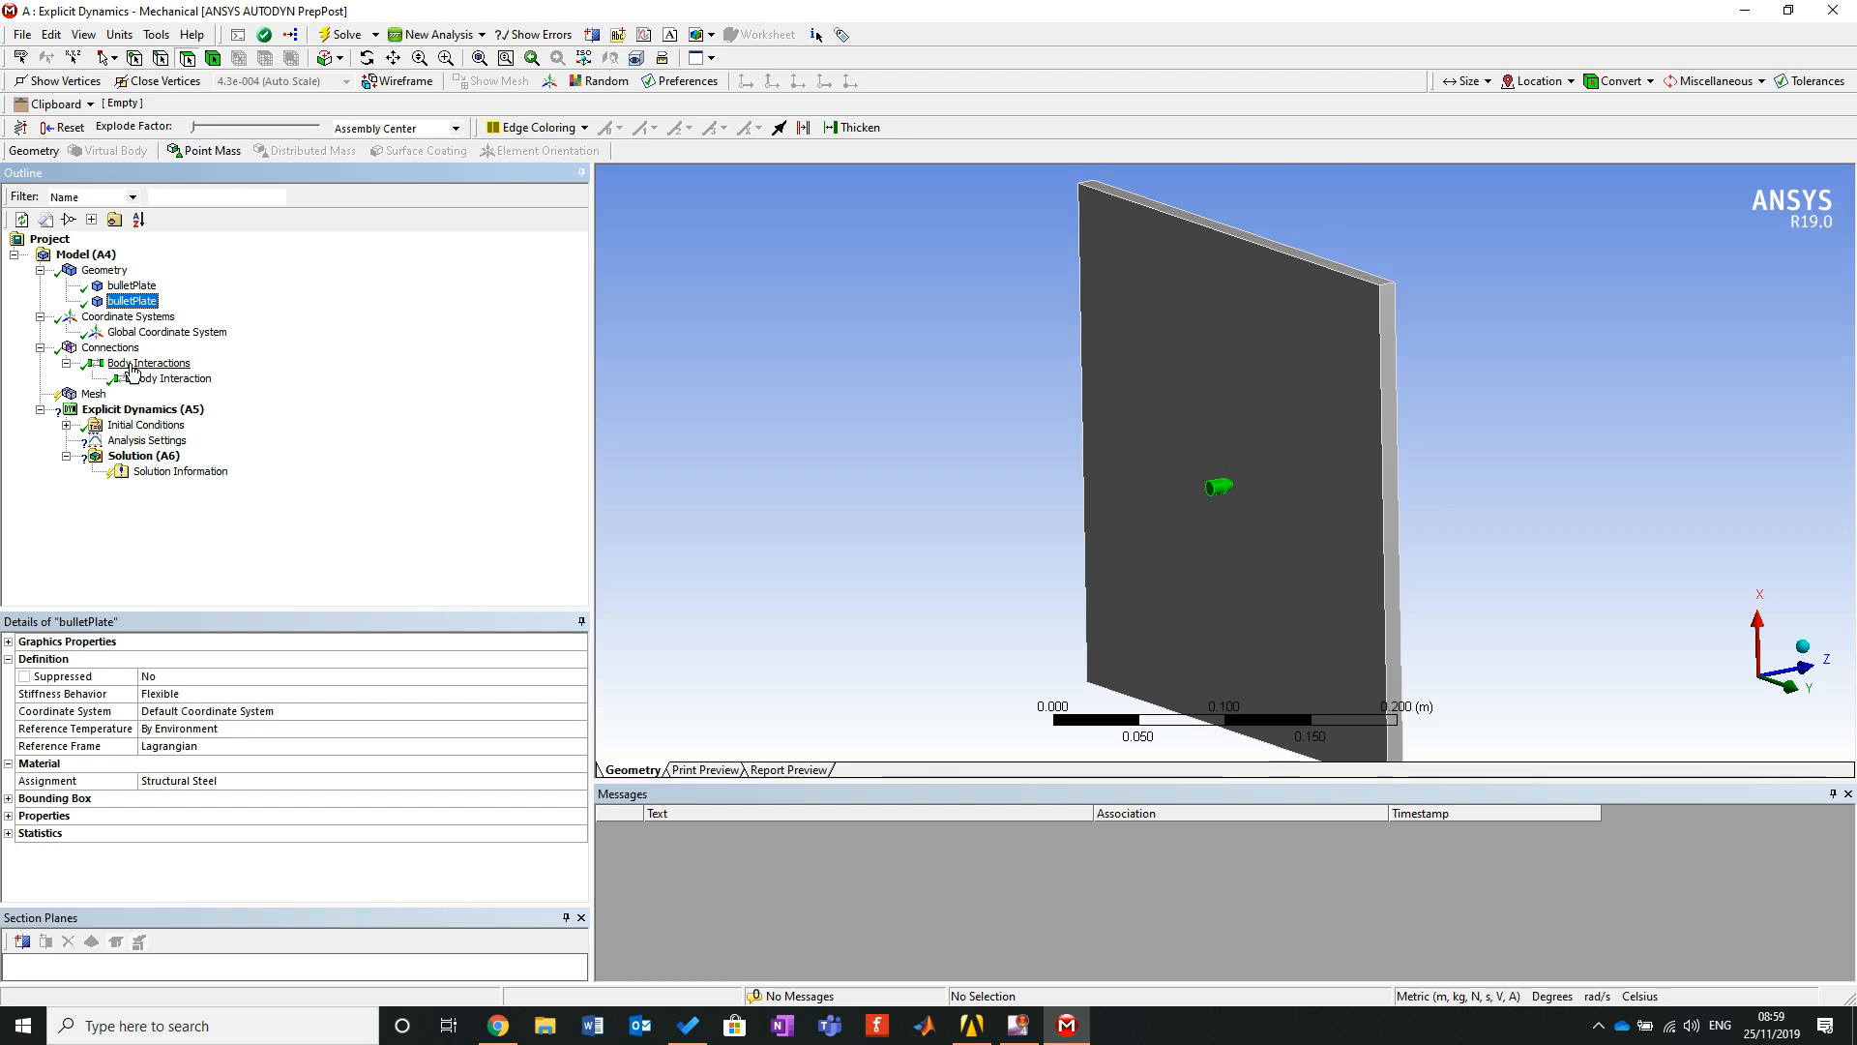
click(147, 363)
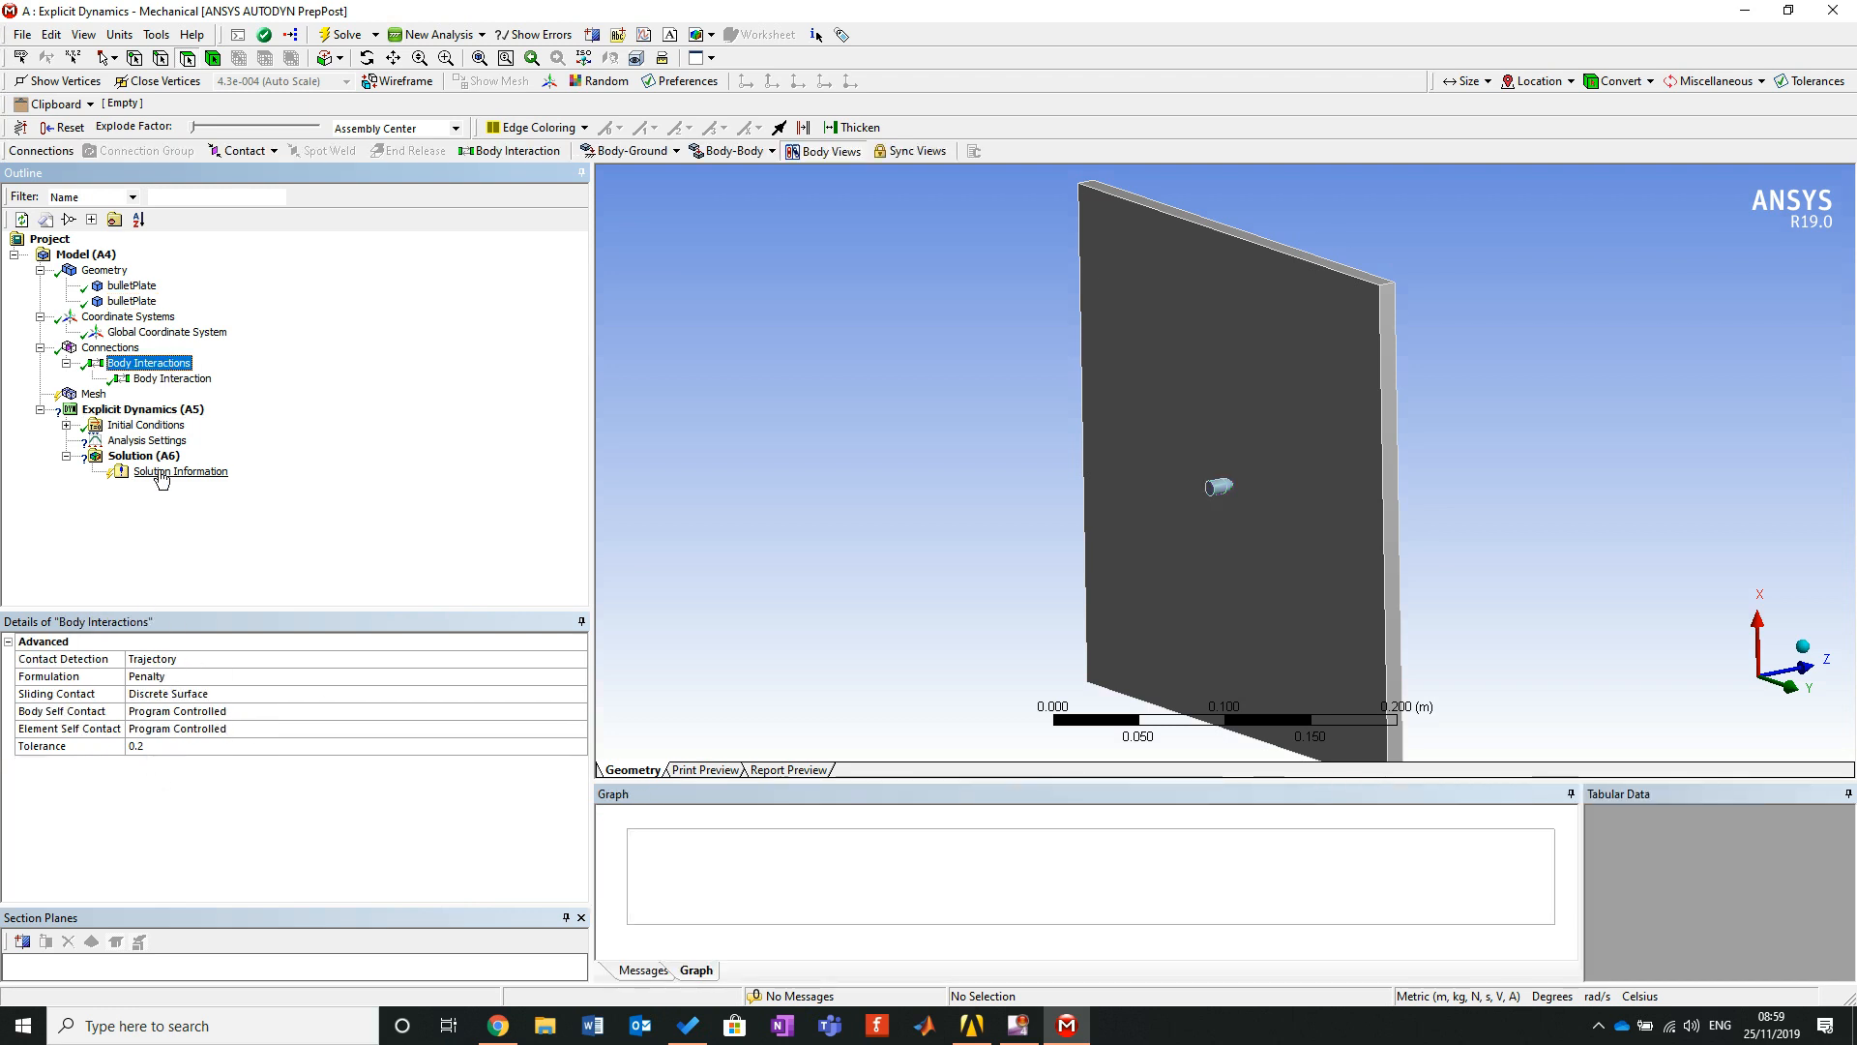
Collapse the expanded model branches and generate the mesh of the plate and bullet with the default settings.
click(89, 395)
click(41, 349)
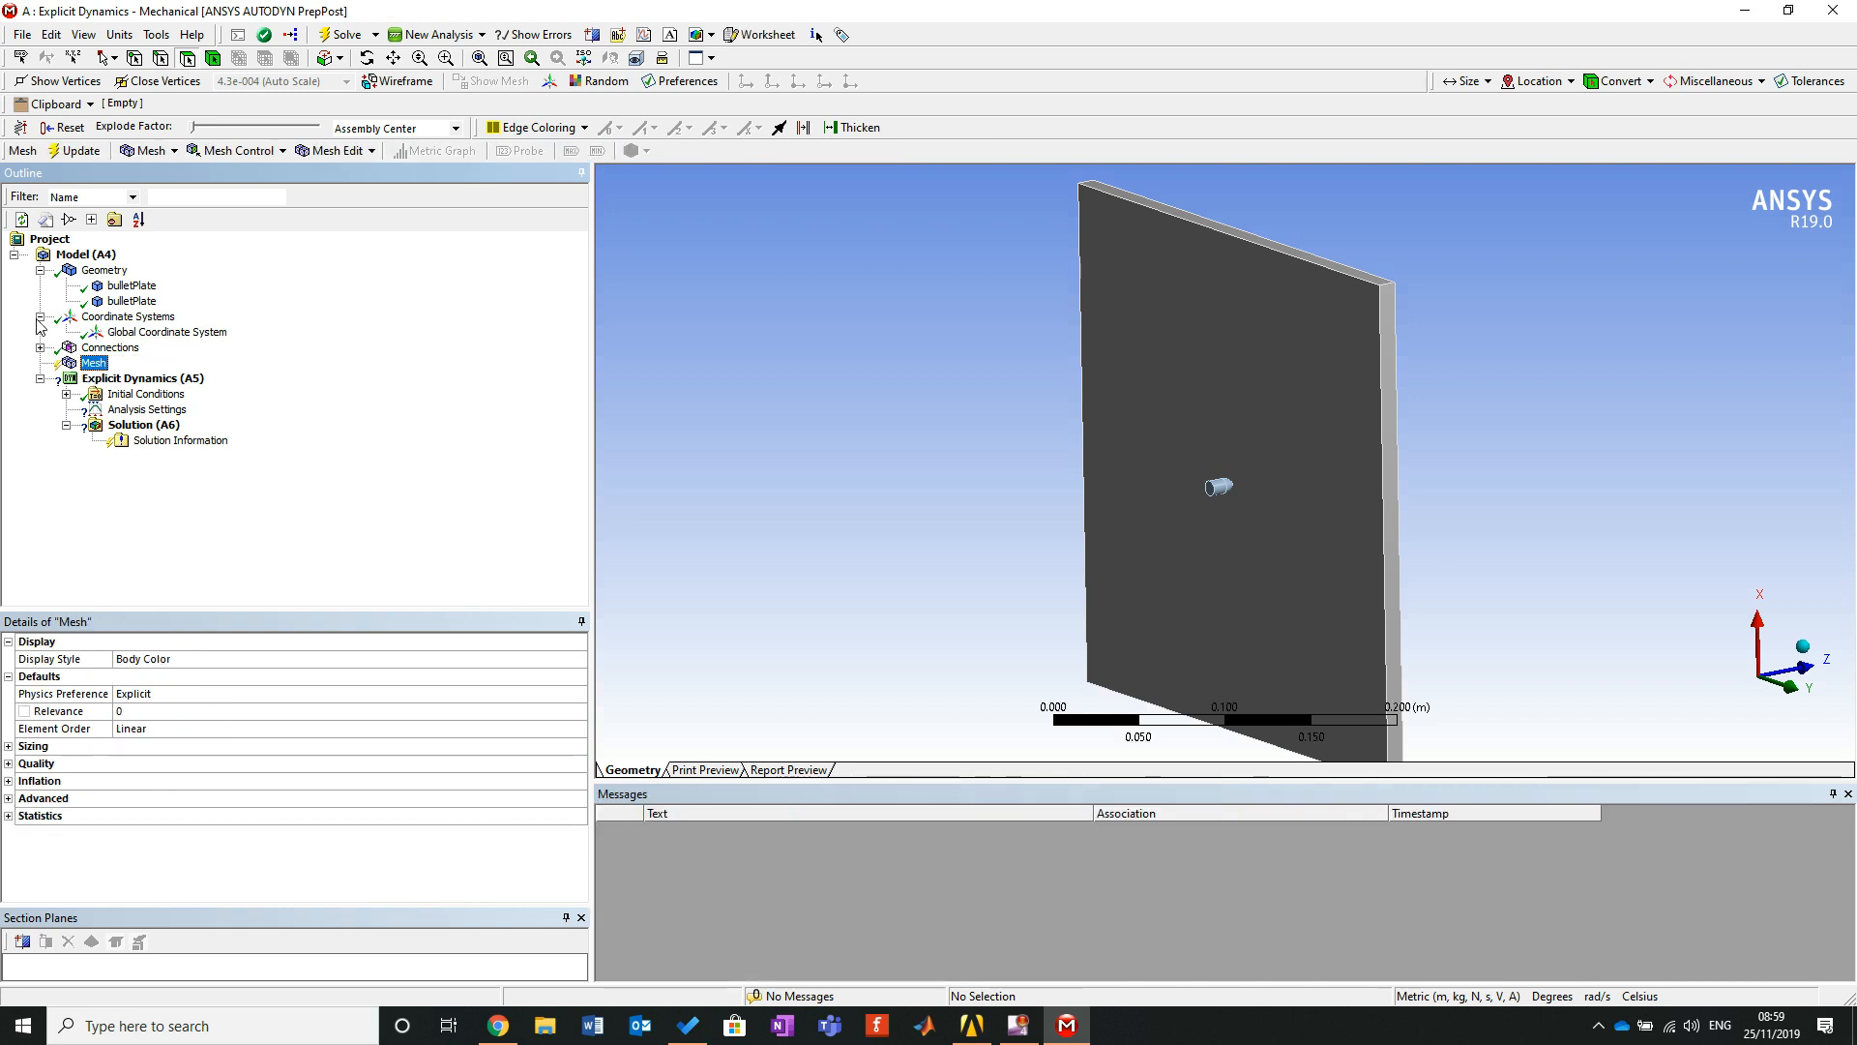
click(40, 317)
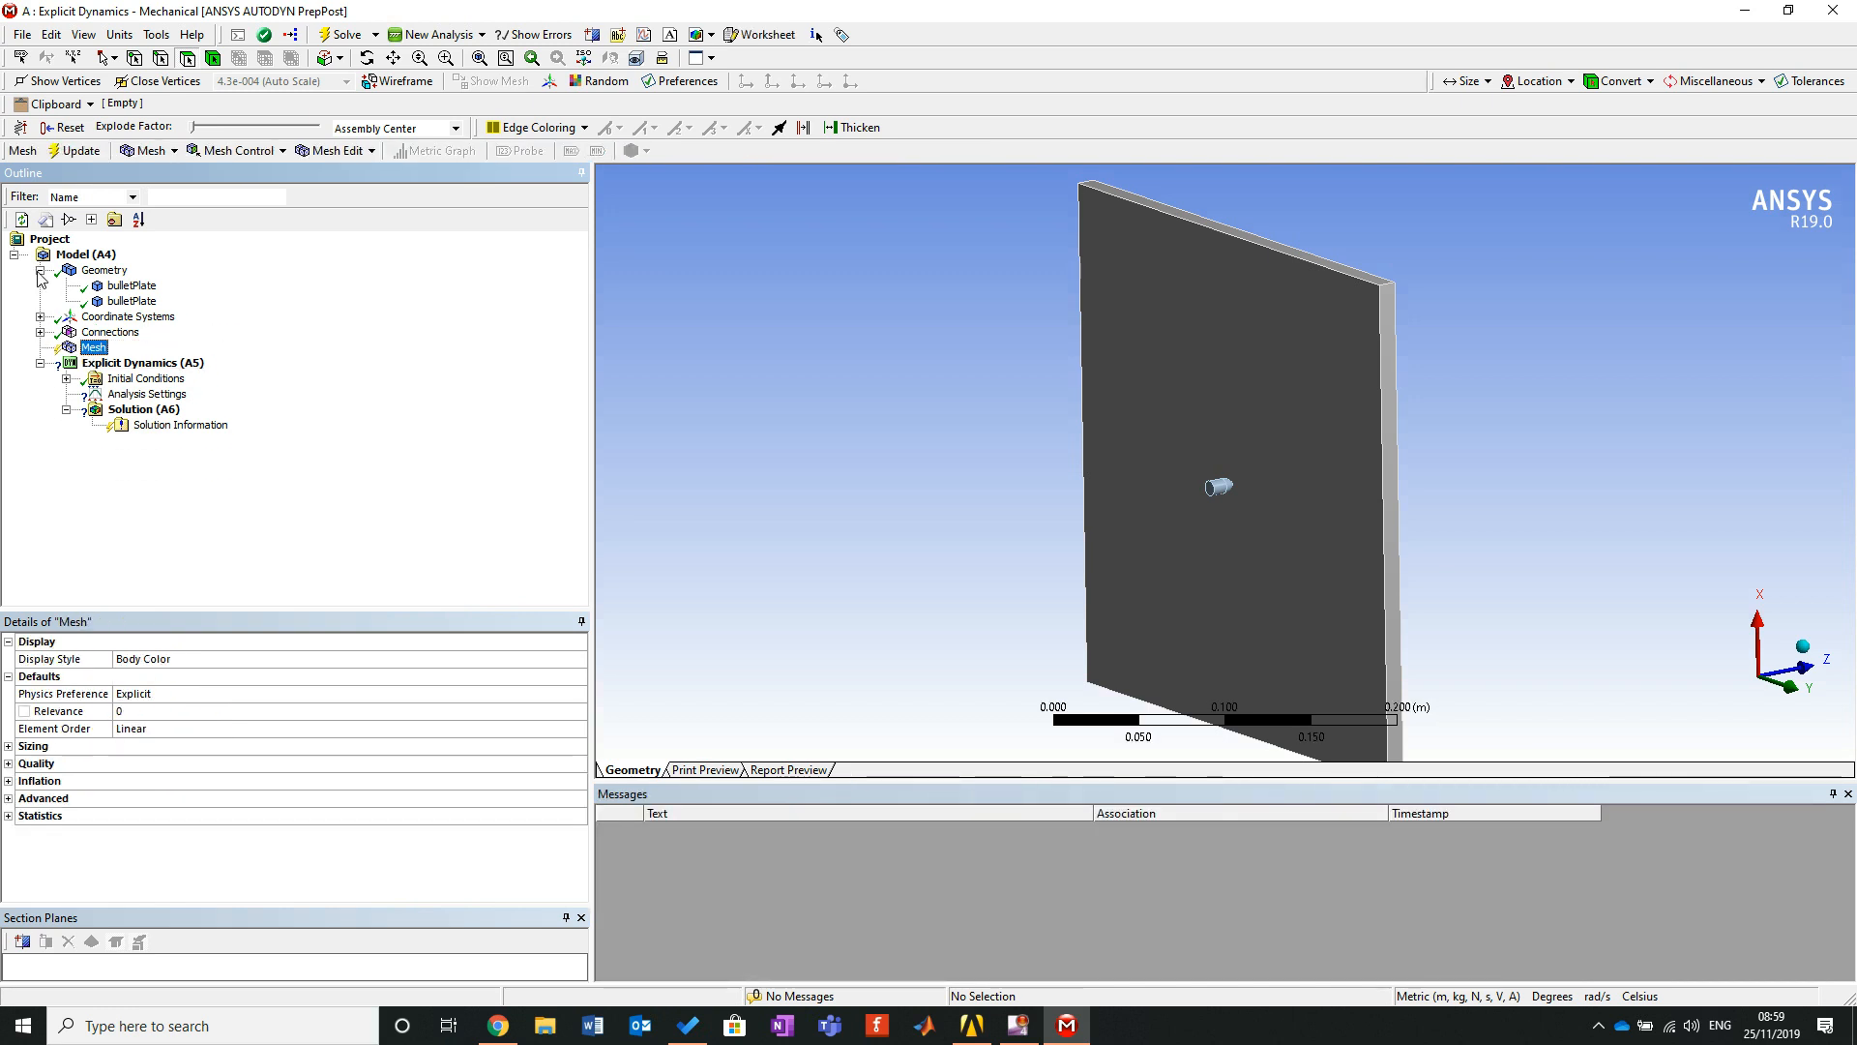
click(39, 272)
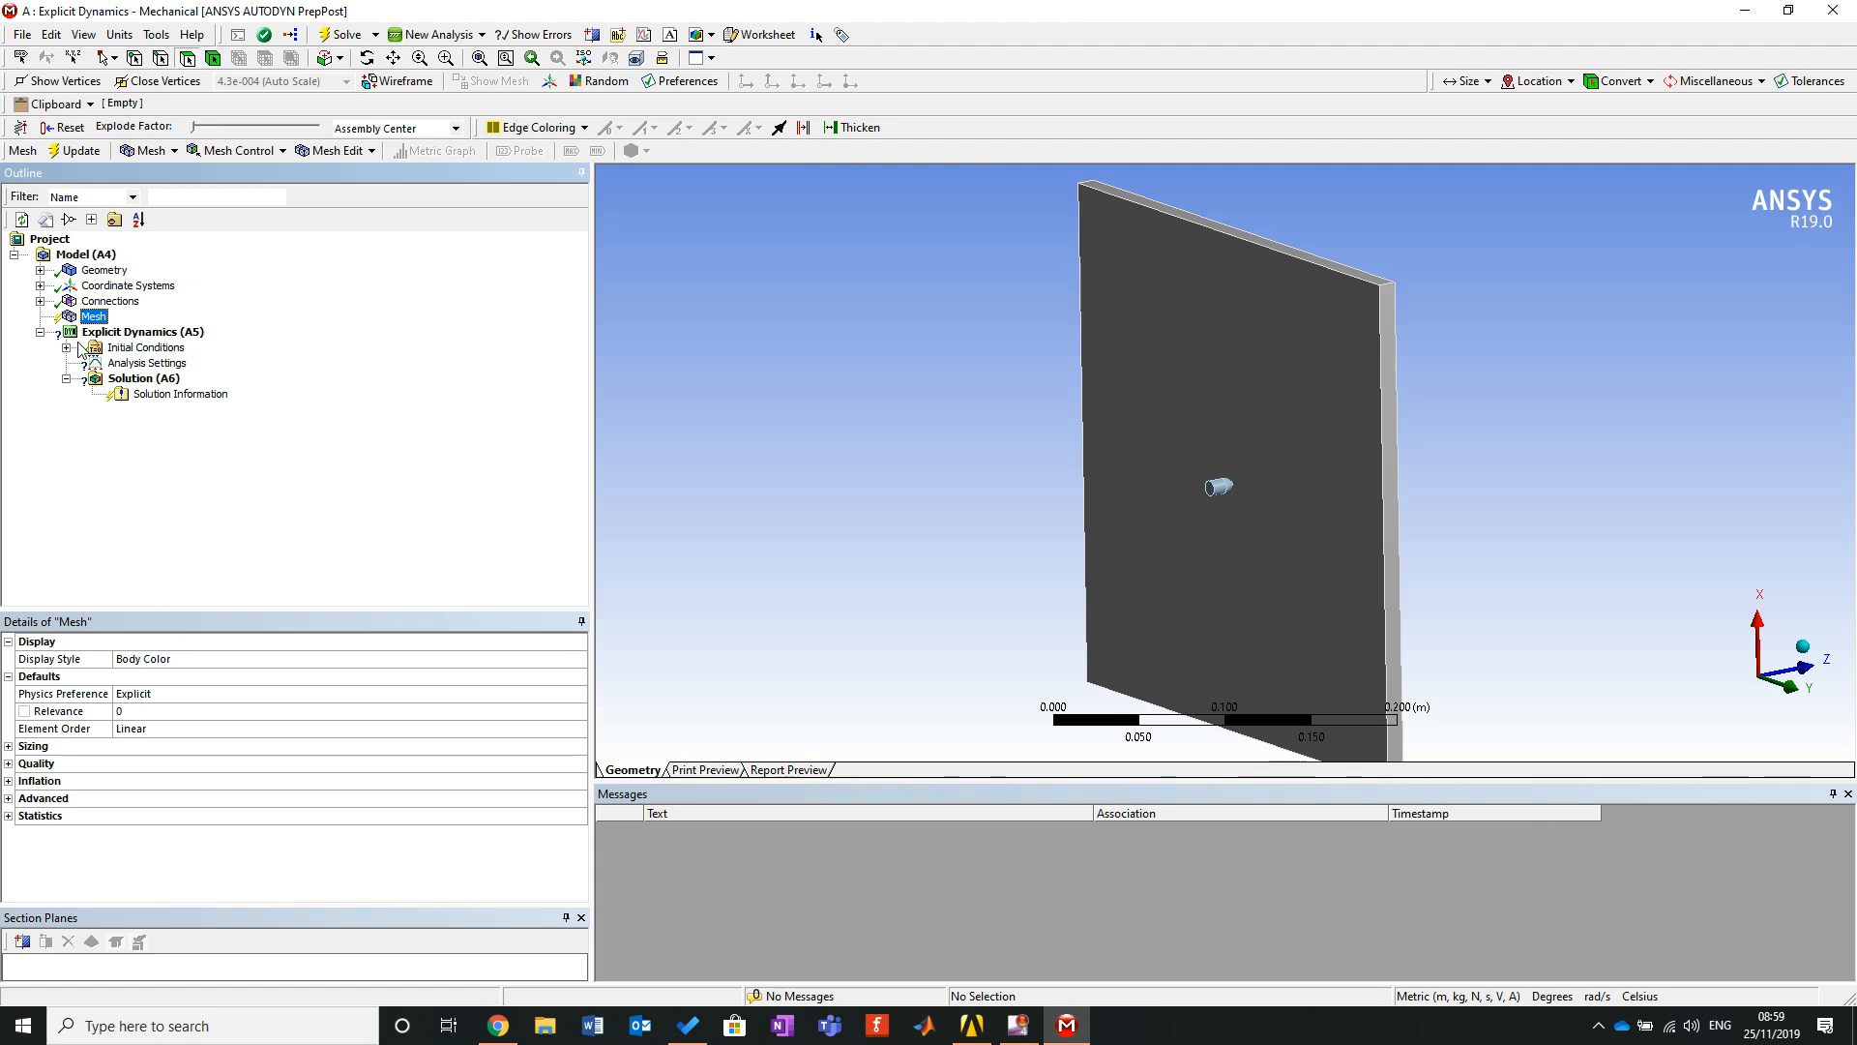
click(75, 152)
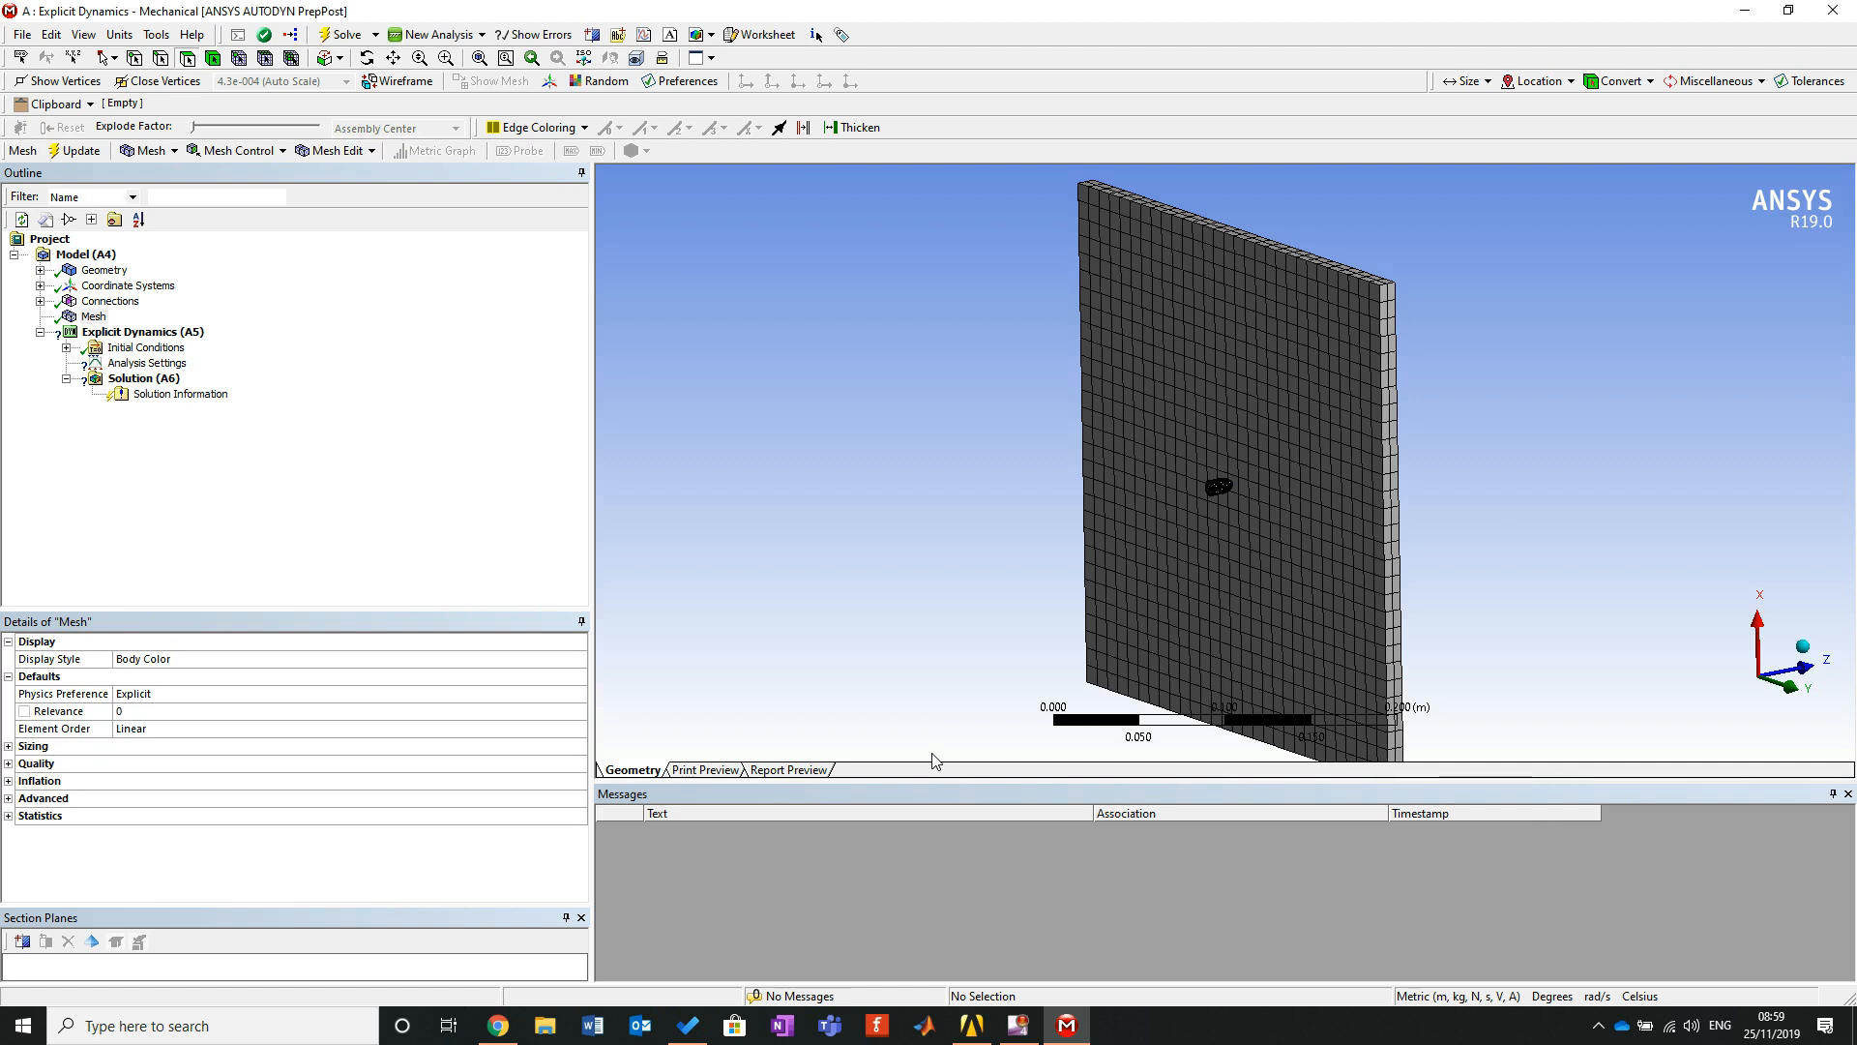
Examine the mesh on the bullet's tip and across the plate's thickness.
middle_drag(1301, 619, 1216, 453)
right_drag(1216, 452, 1292, 514)
mouse_move(1287, 390)
middle_down()
mouse_move(1305, 327)
mouse_move(1270, 296)
mouse_move(1283, 313)
middle_up()
right_drag(1303, 245, 1414, 389)
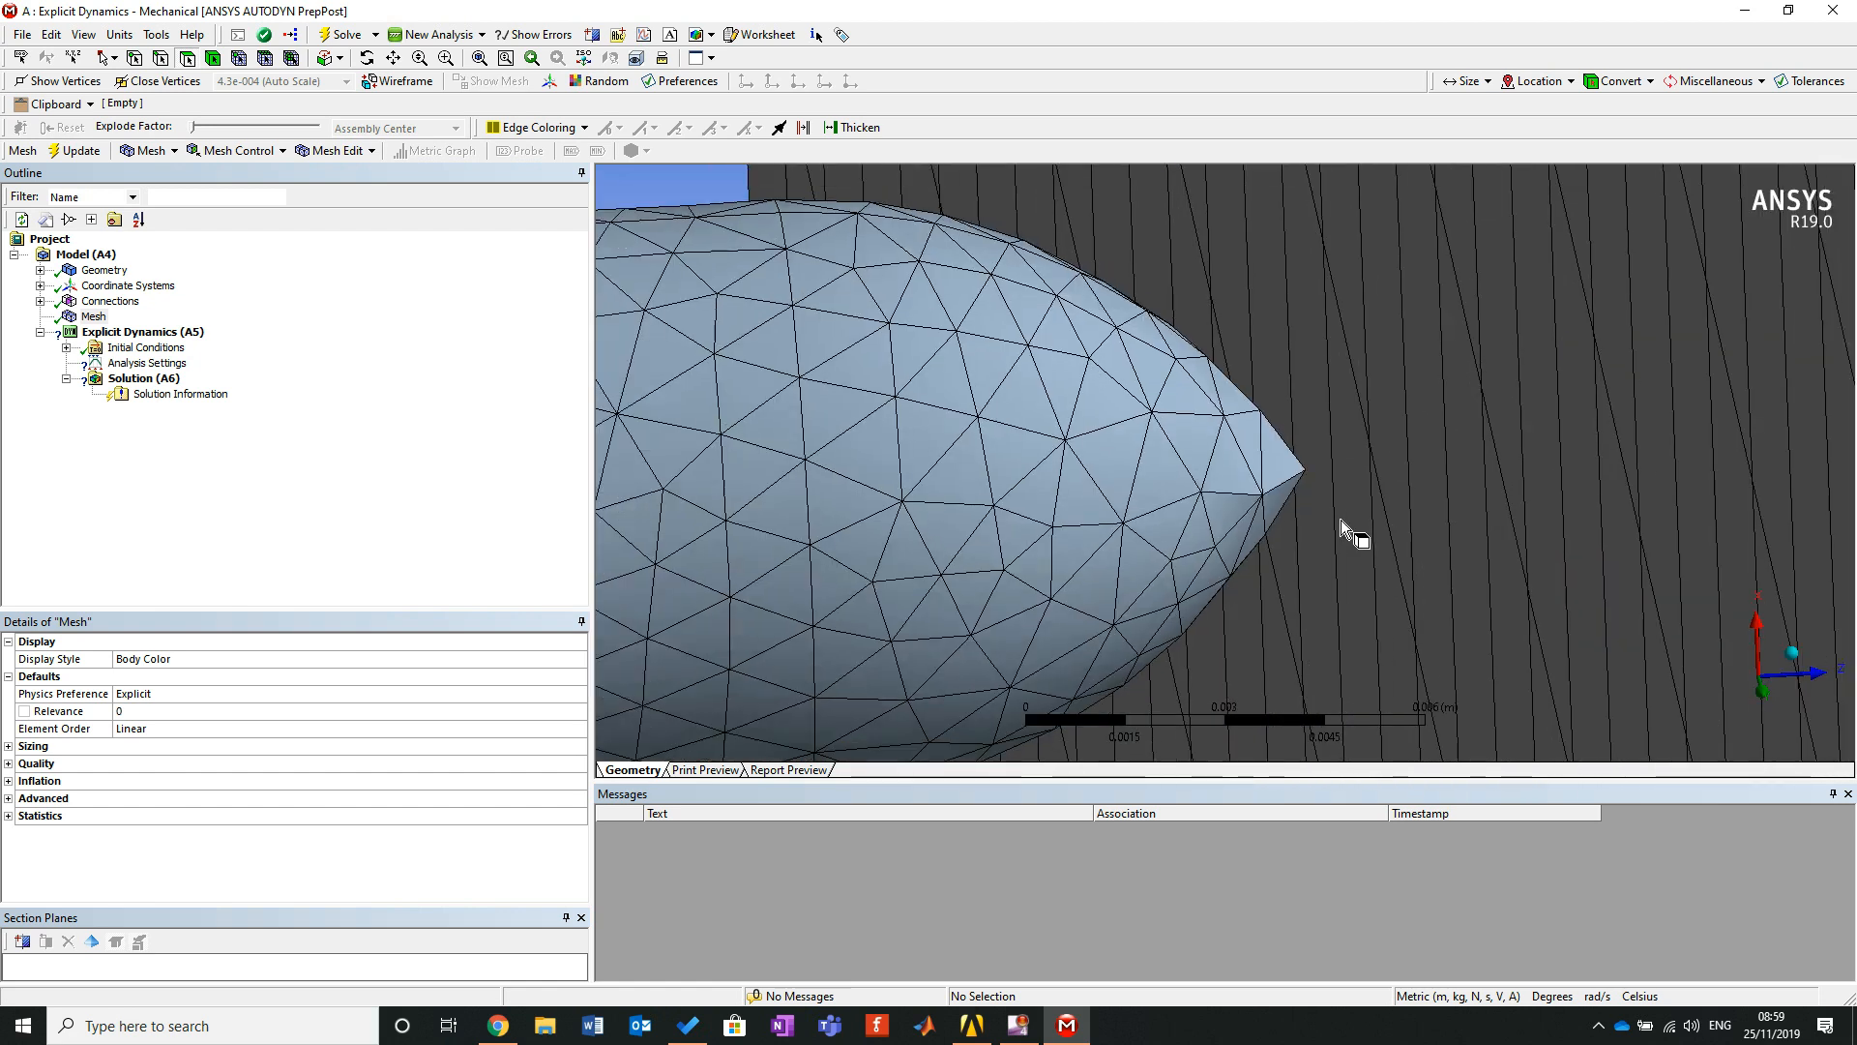
scroll(1339, 519, up, 7)
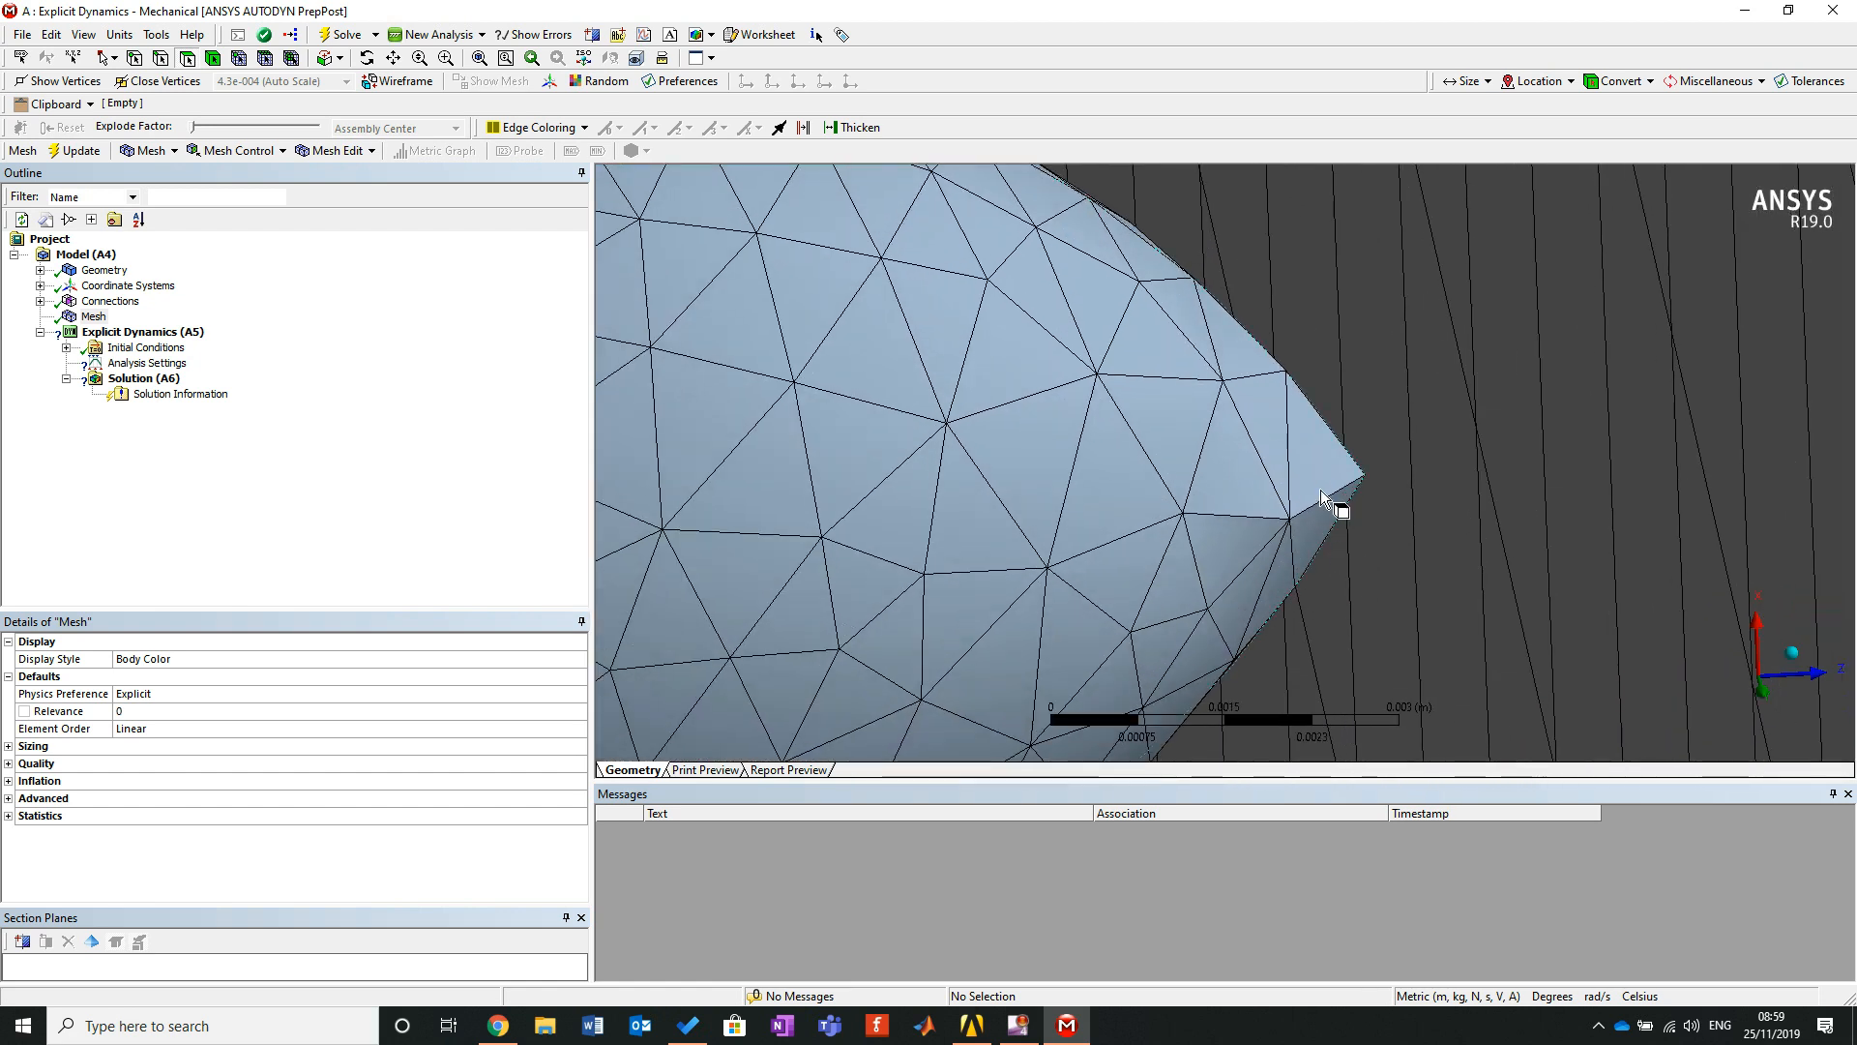
scroll(1317, 484, down, 1)
scroll(1318, 489, down, 15)
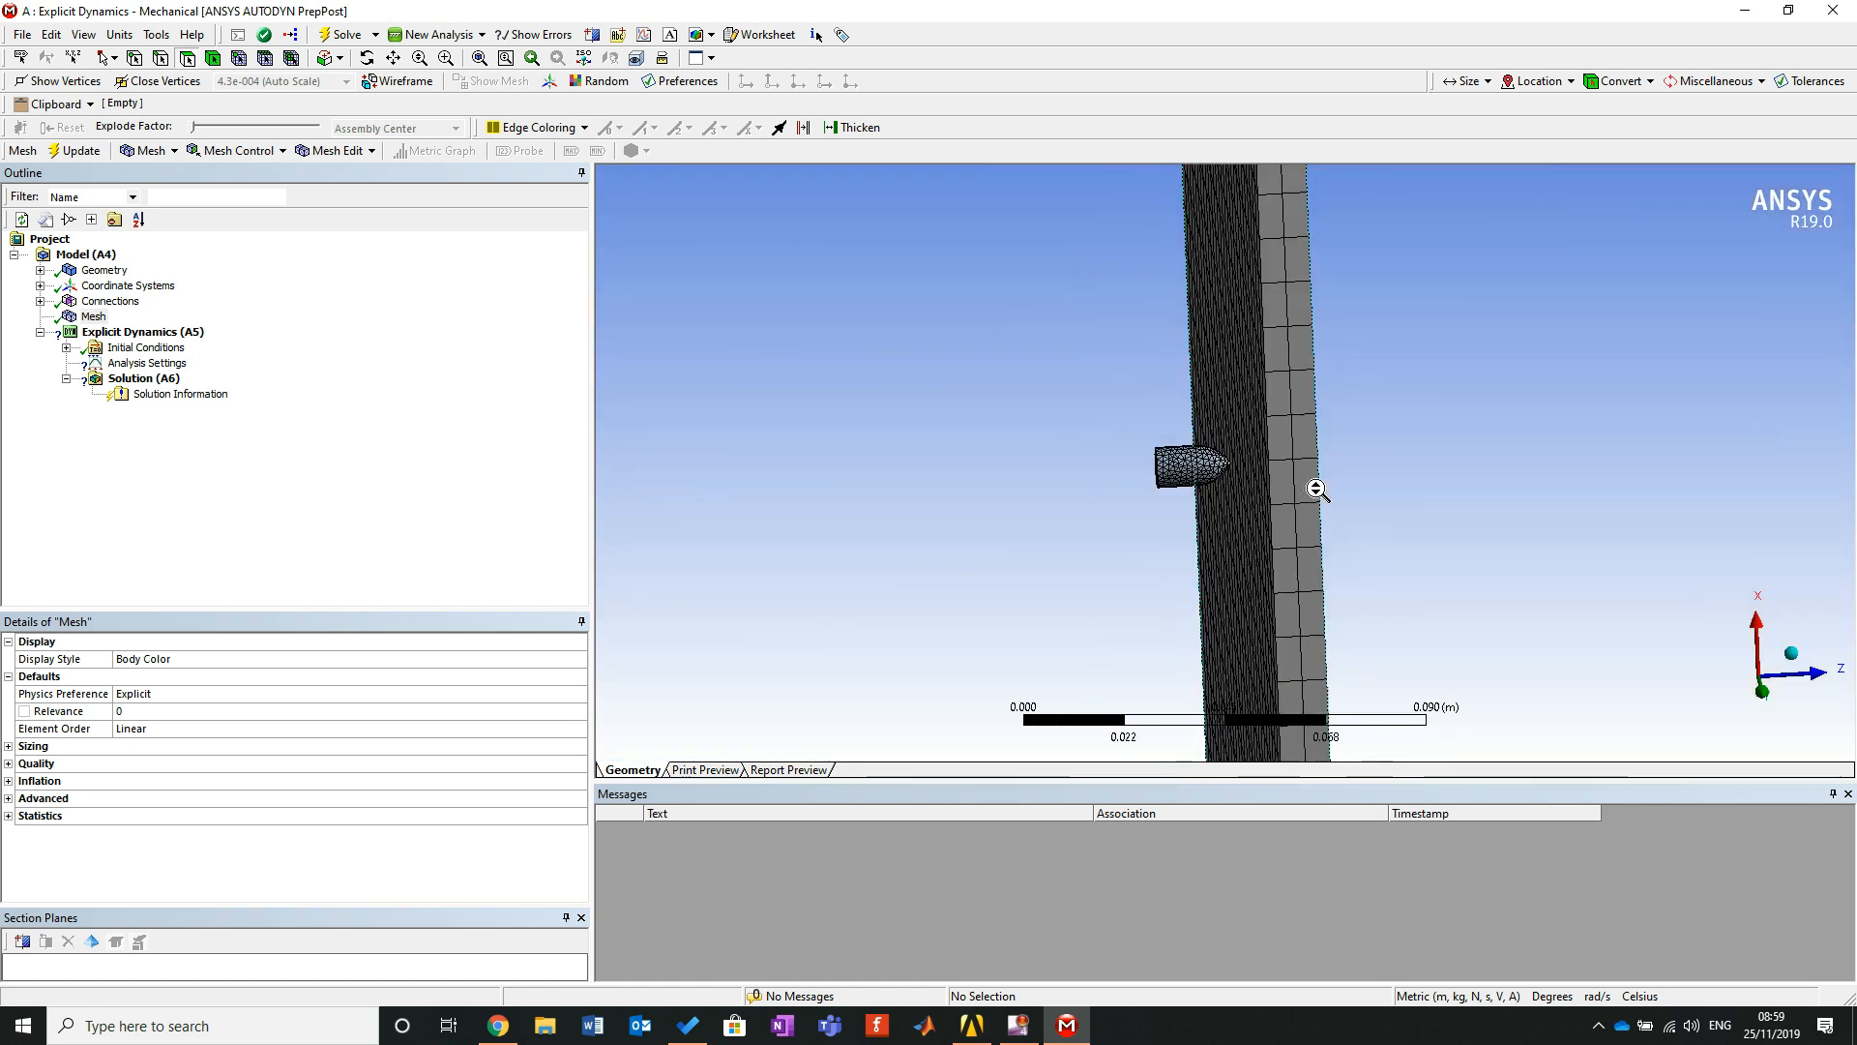
middle_drag(1318, 488, 1204, 523)
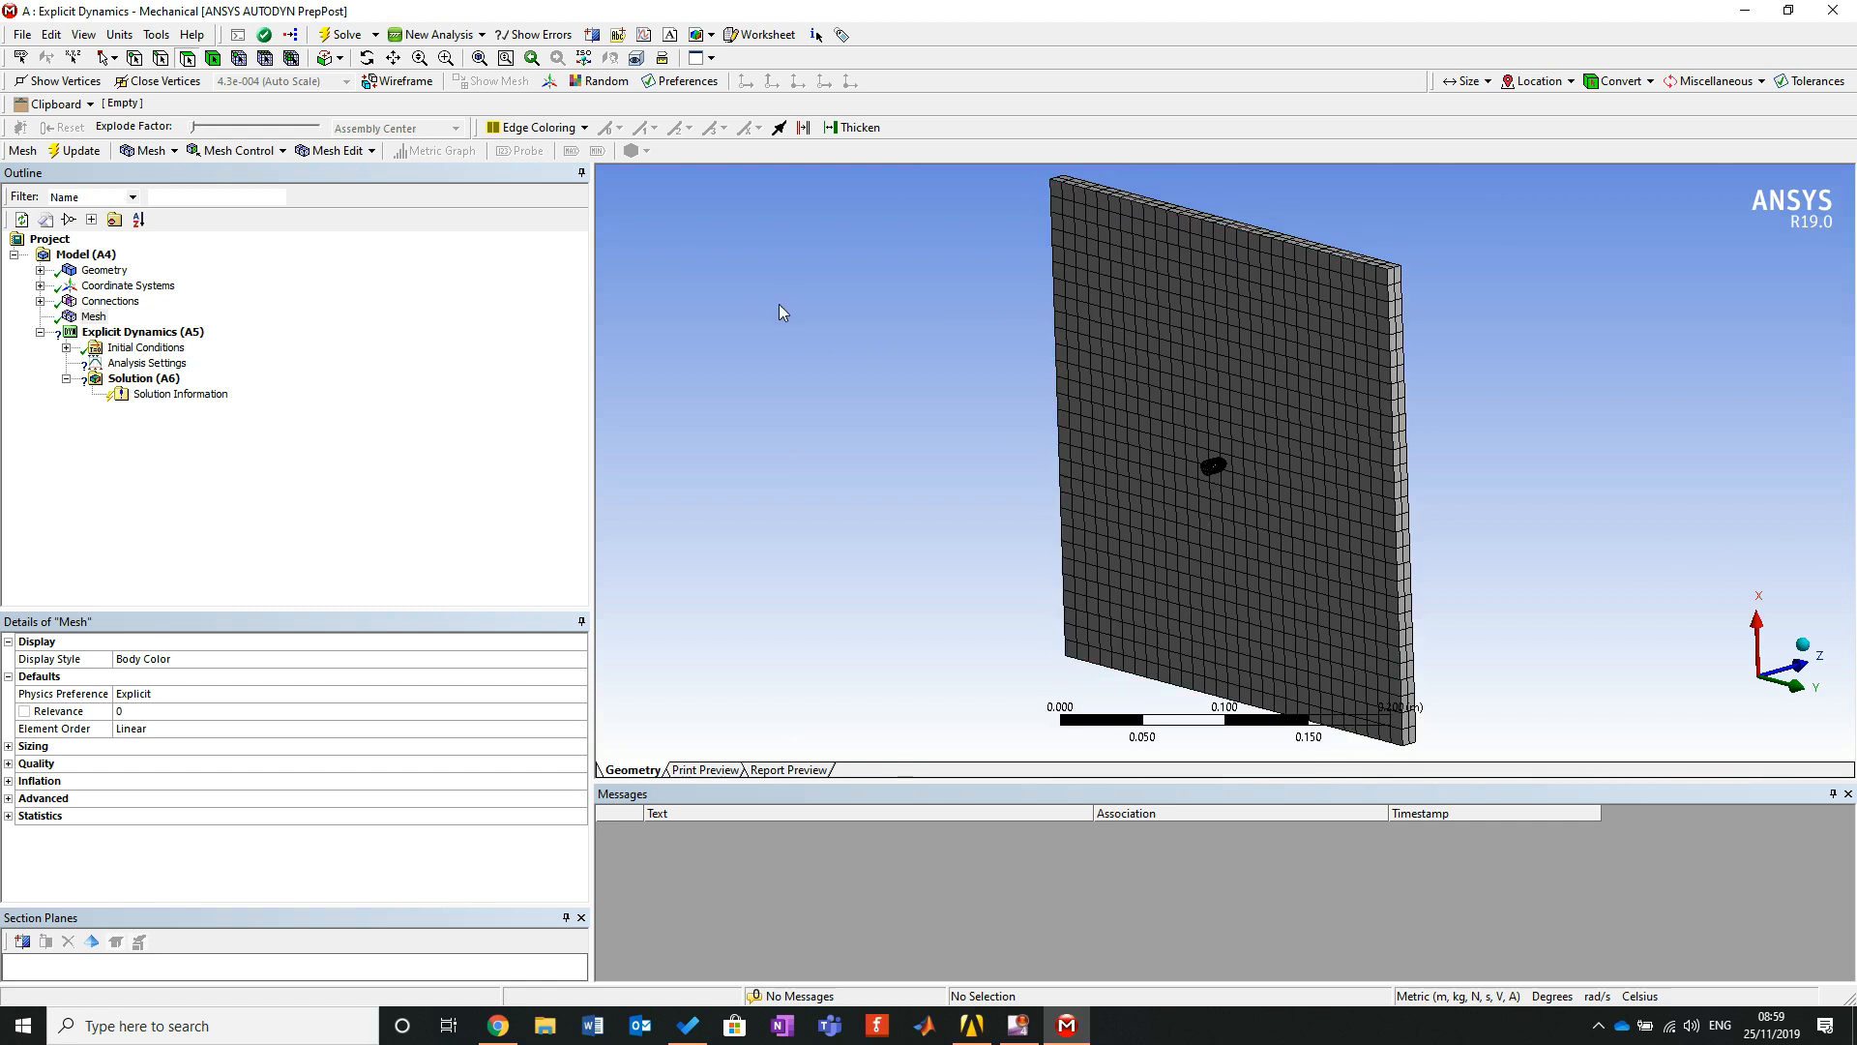
Insert a Fixed Support into the Explicit Dynamics analysis.
click(160, 334)
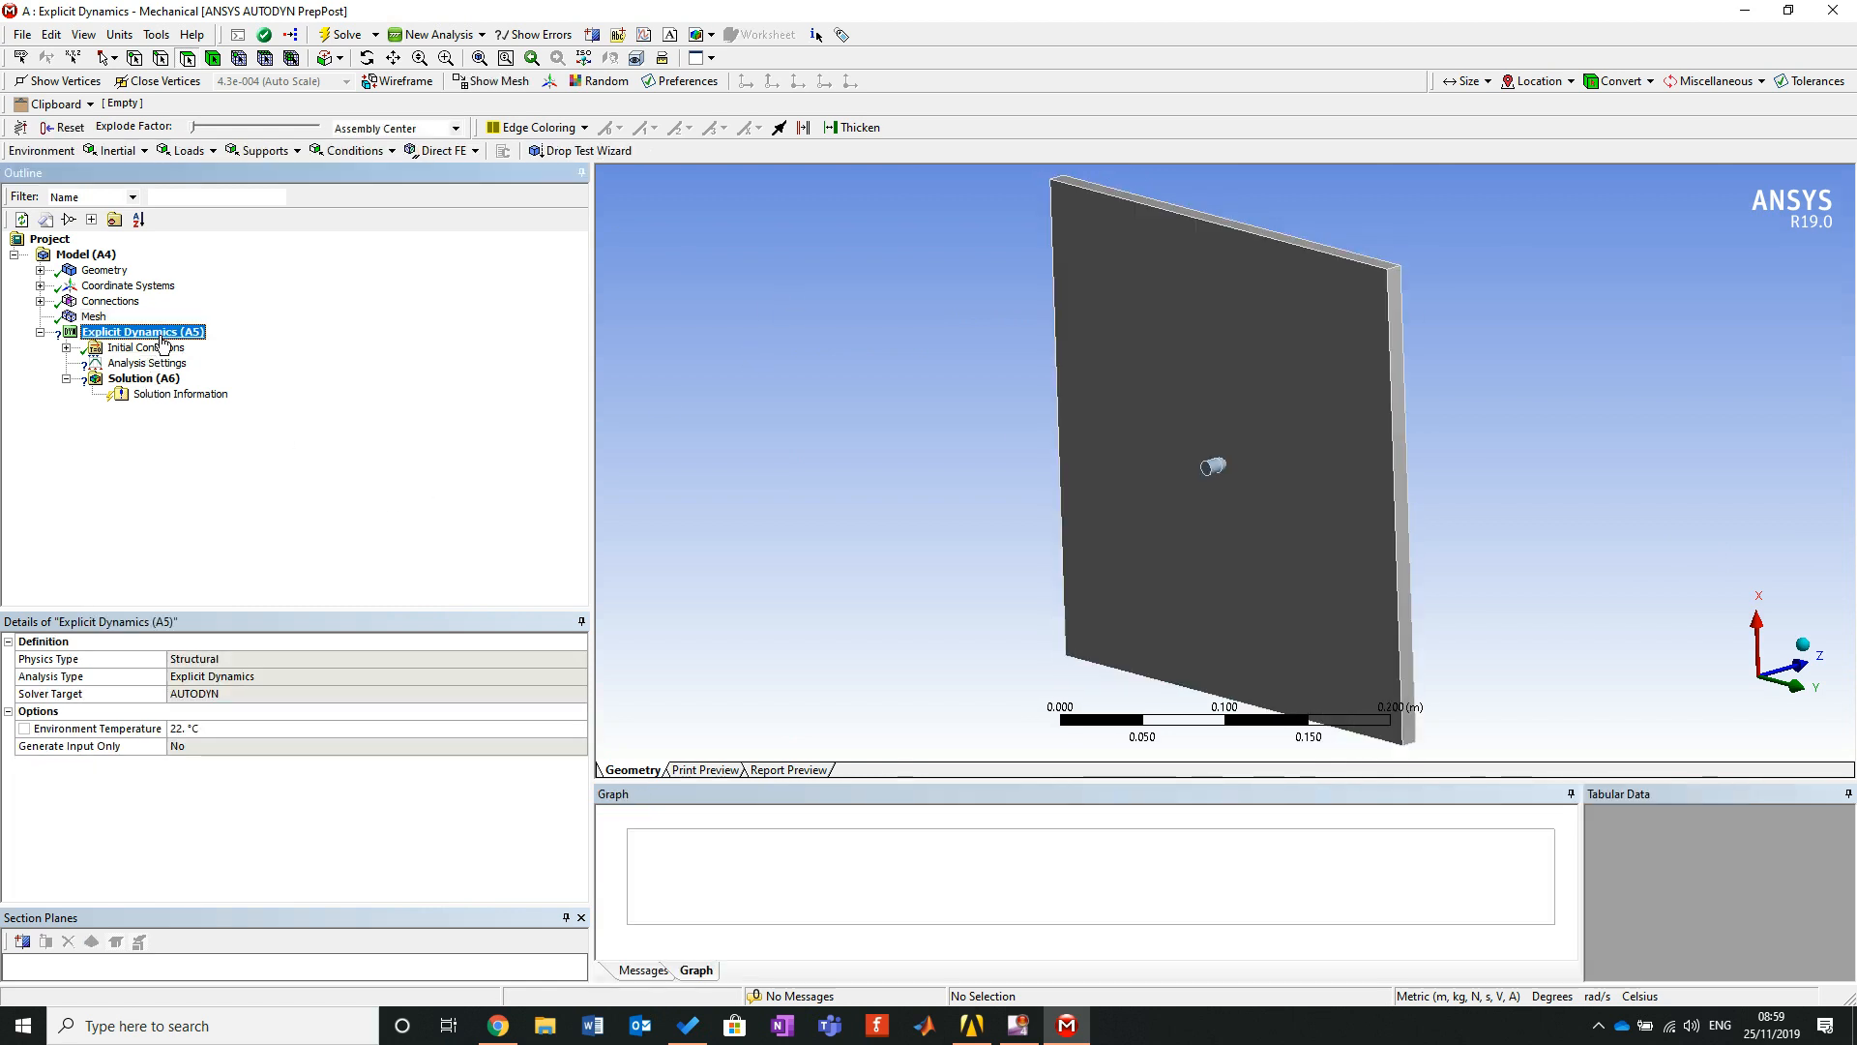
right_click(163, 338)
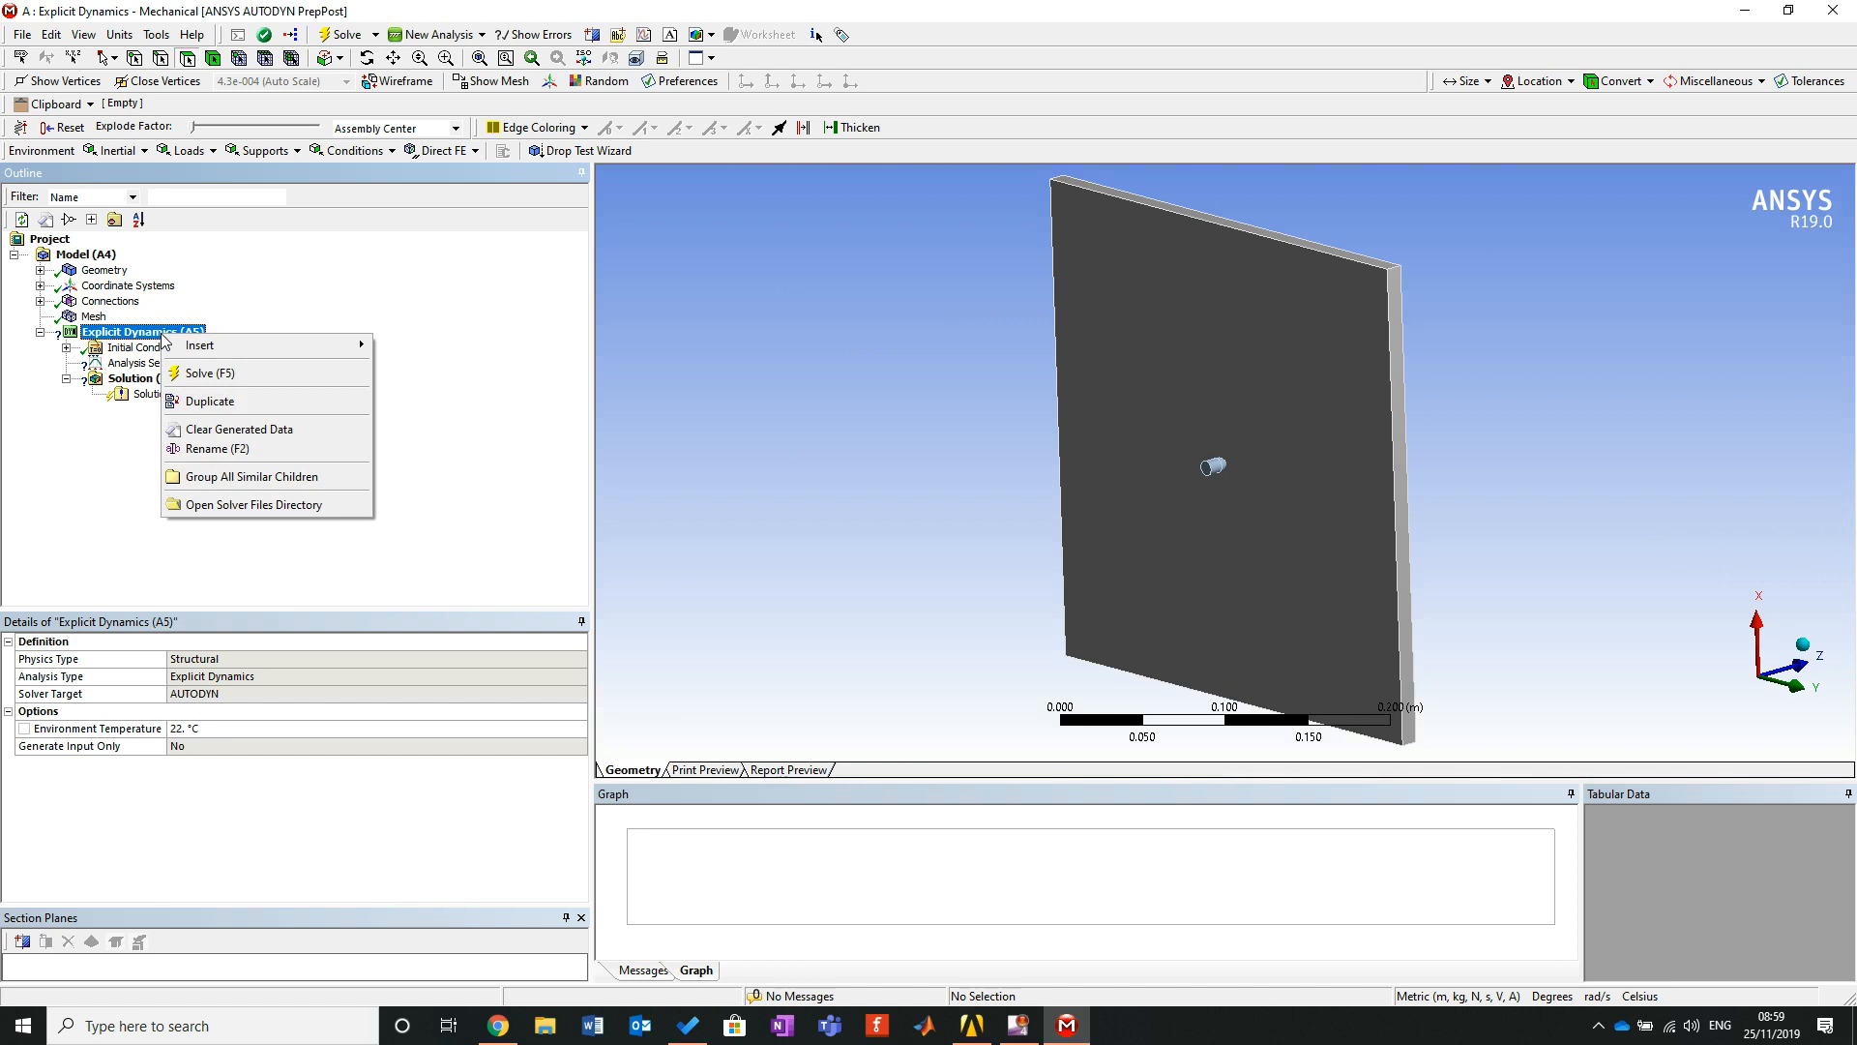
mouse_move(348, 351)
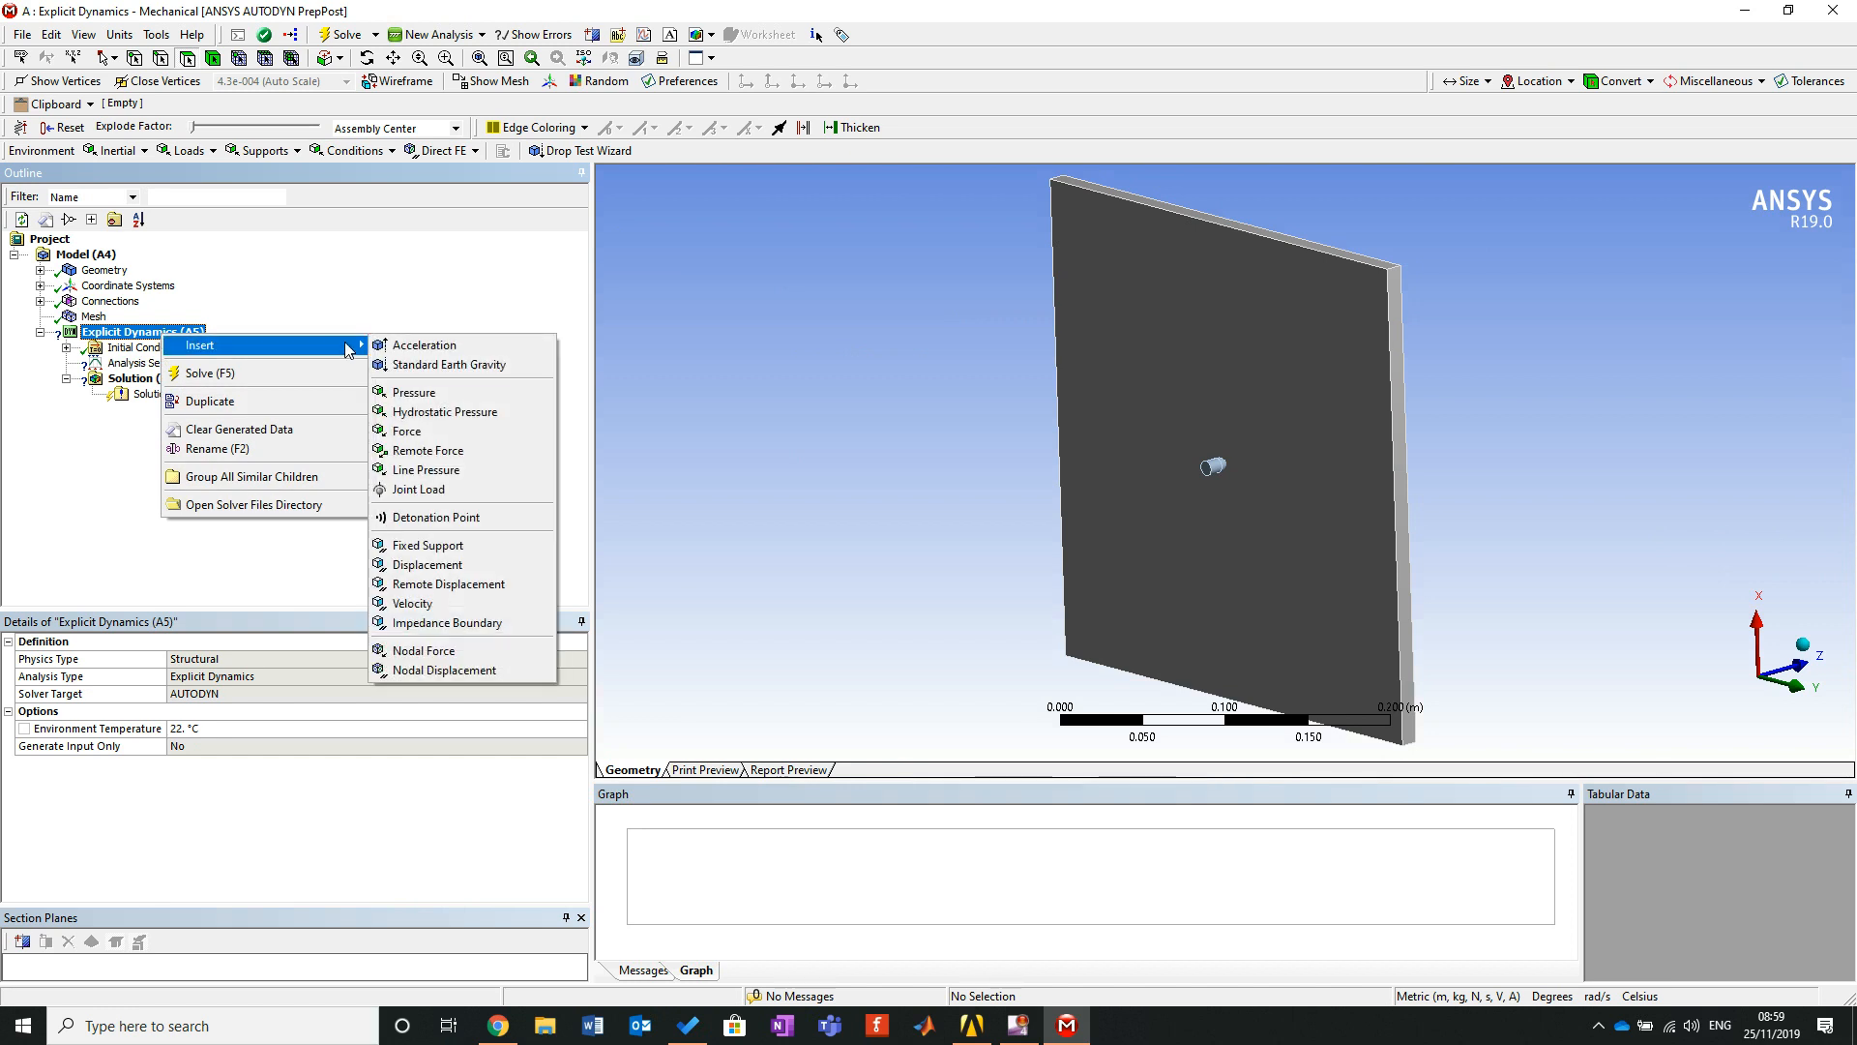
click(427, 545)
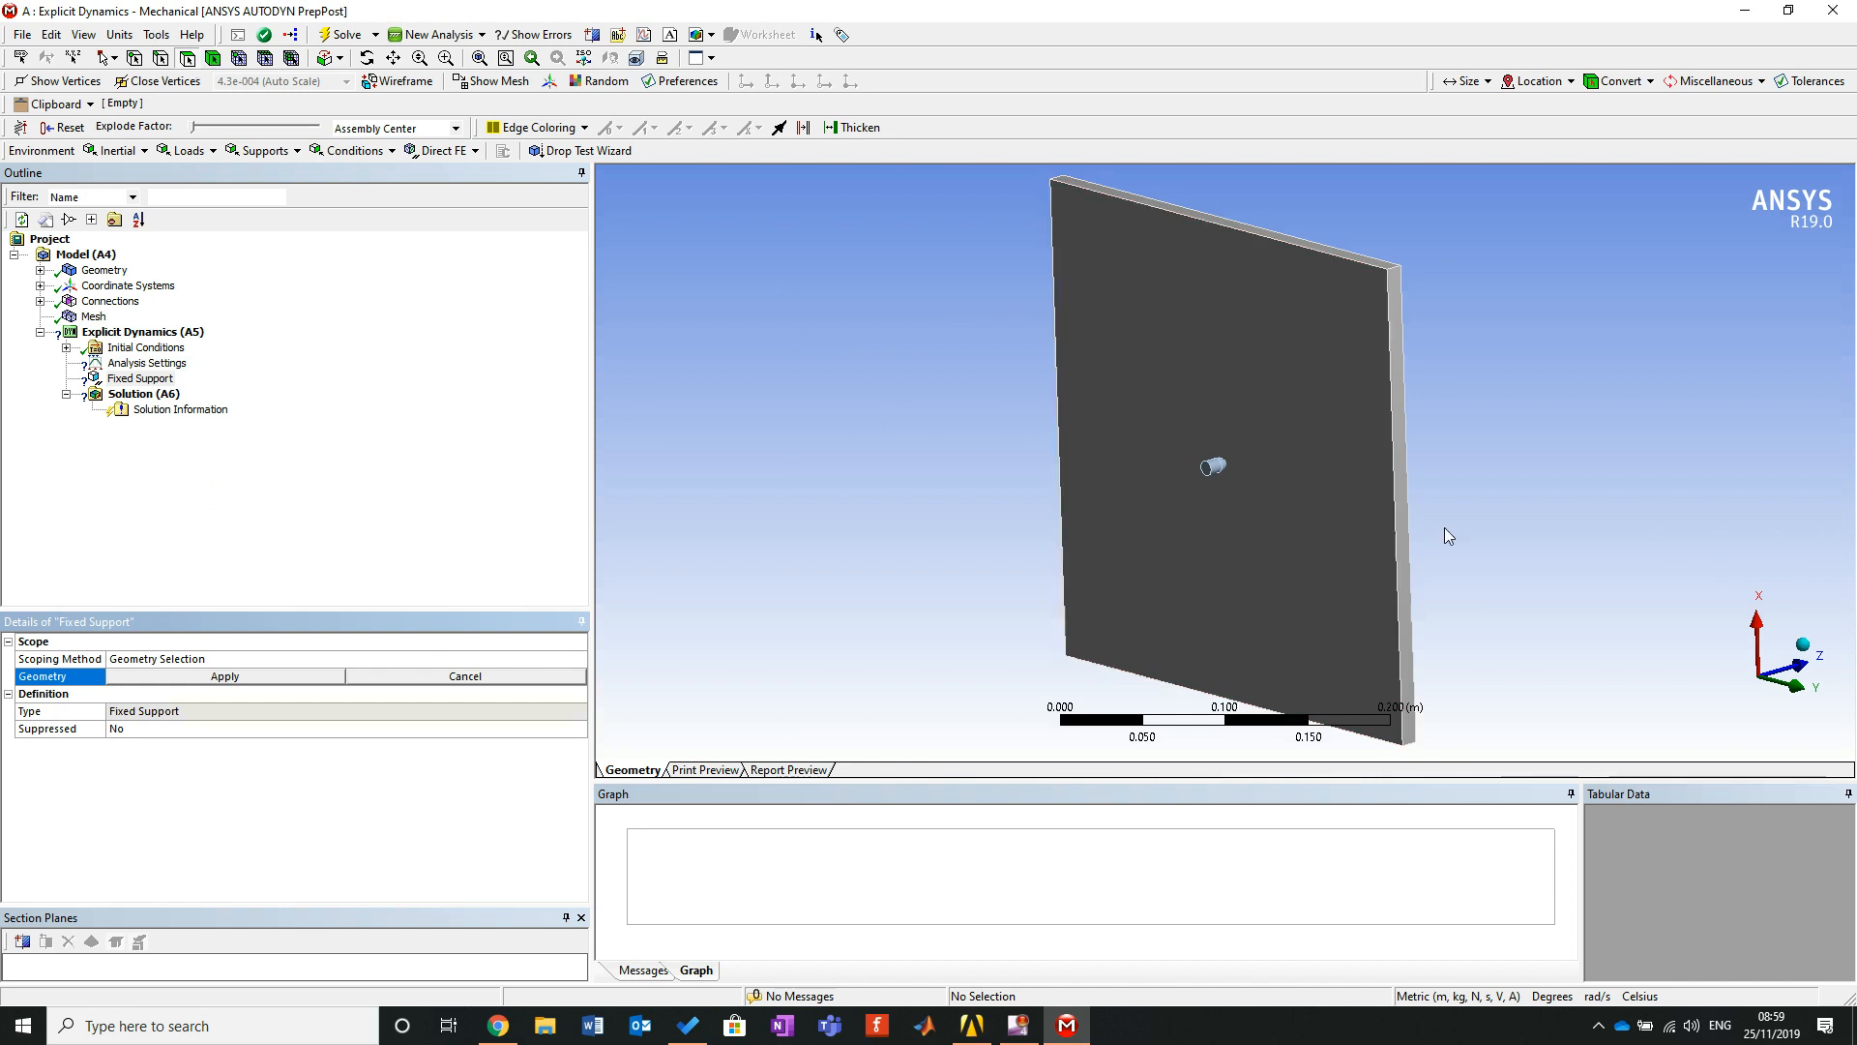
Scope the fixed support to the four thin side faces around the plate's perimeter.
click(1336, 255)
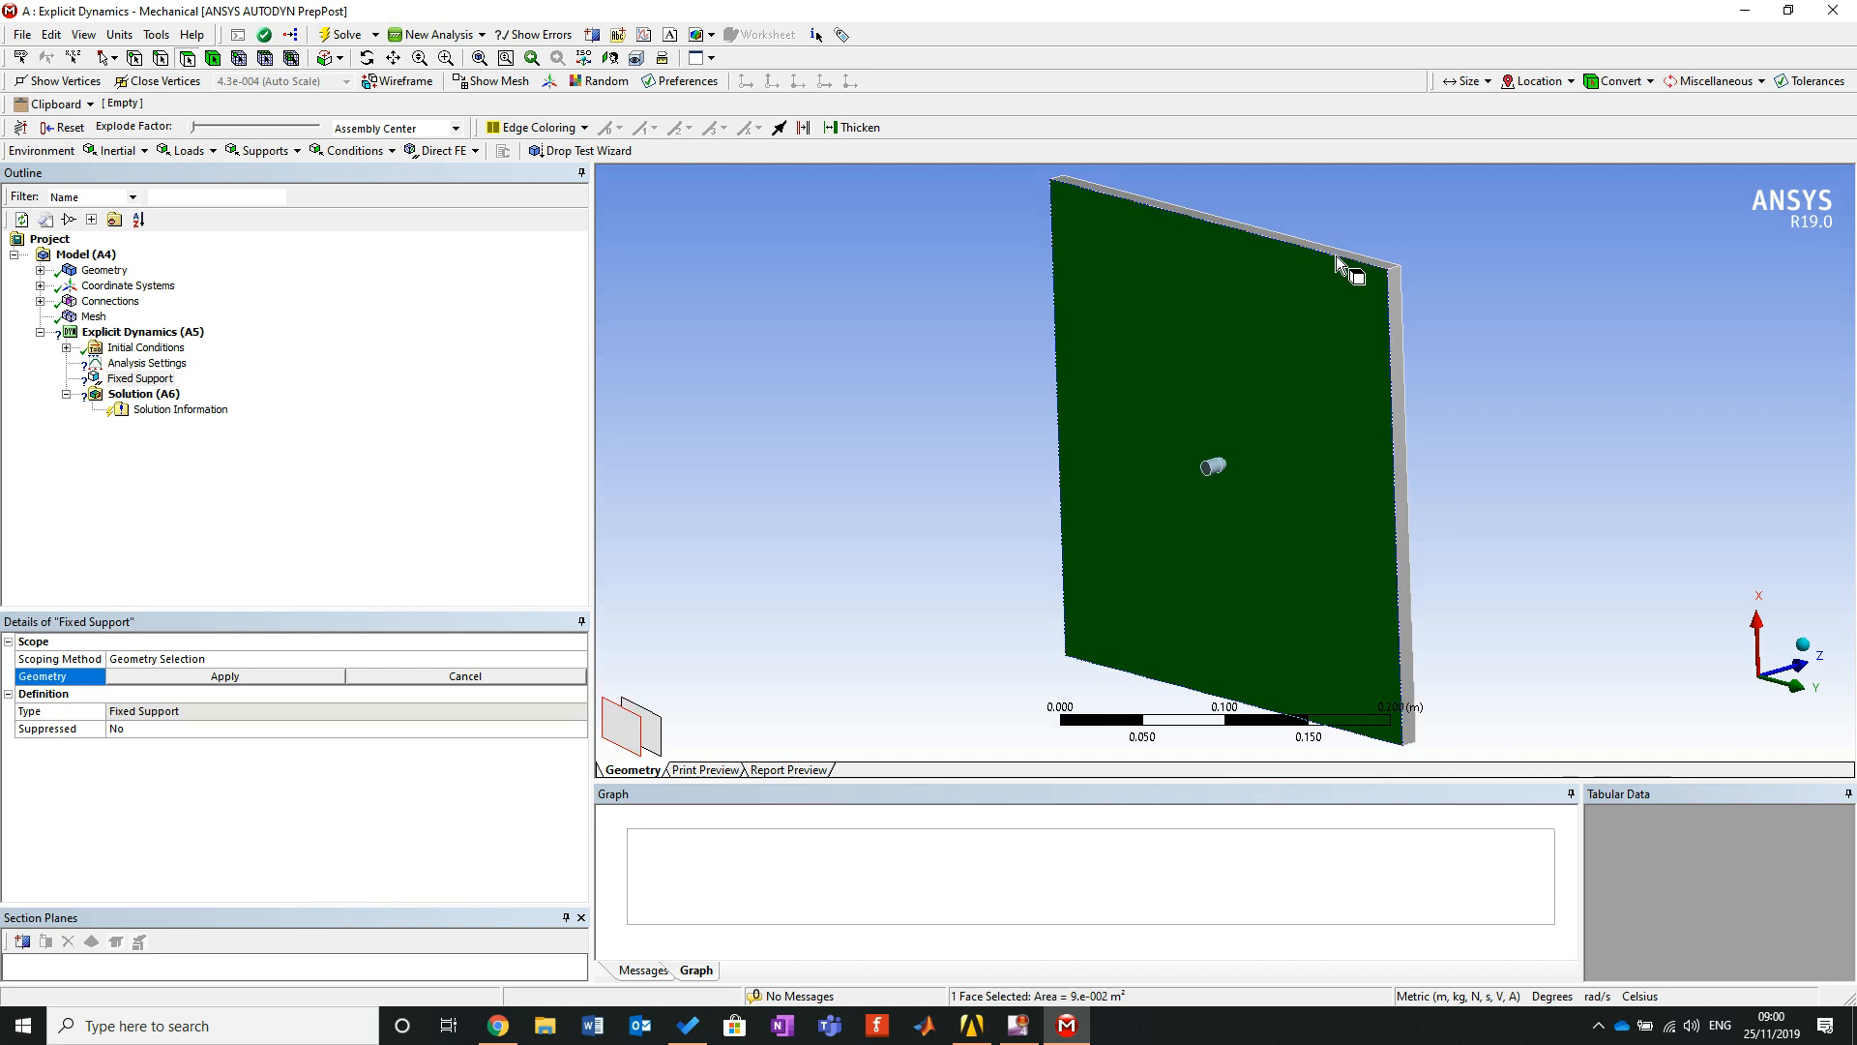
click(1548, 406)
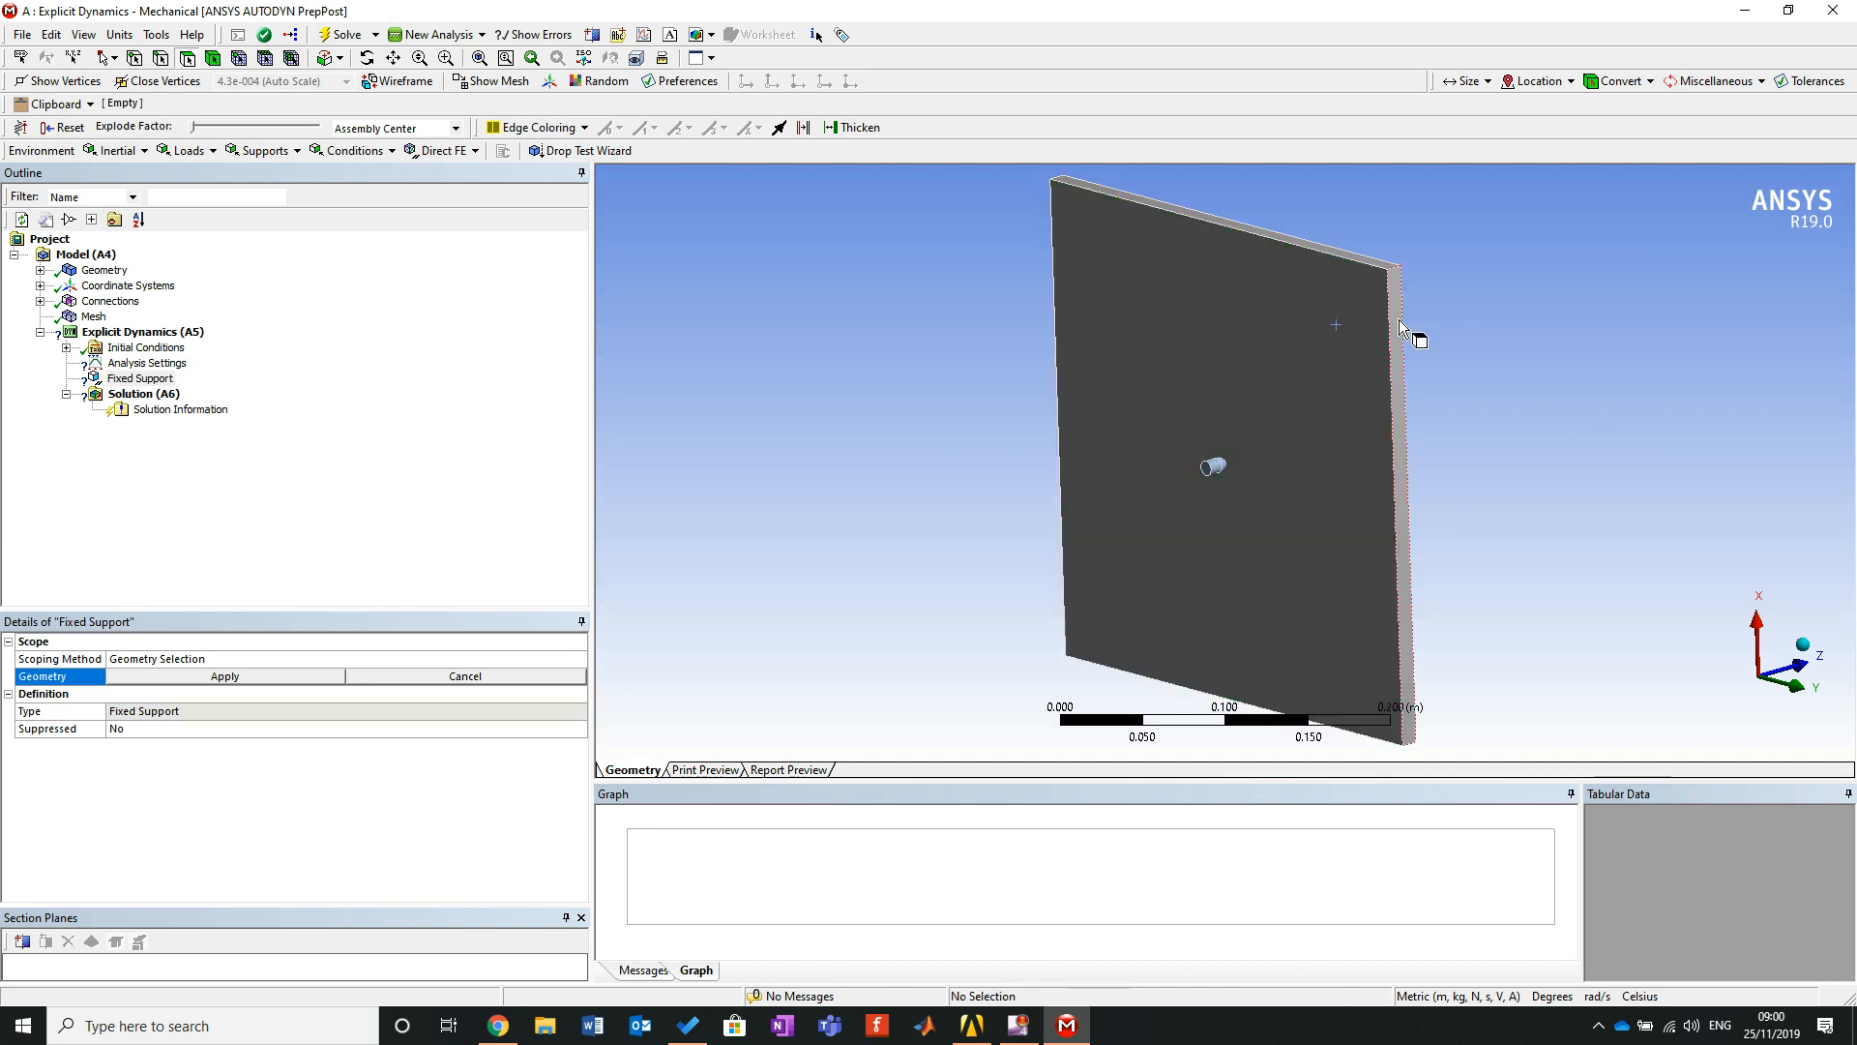
click(1393, 281)
ctrl+click(1384, 264)
middle_drag(1209, 300, 1608, 319)
ctrl+click(1079, 333)
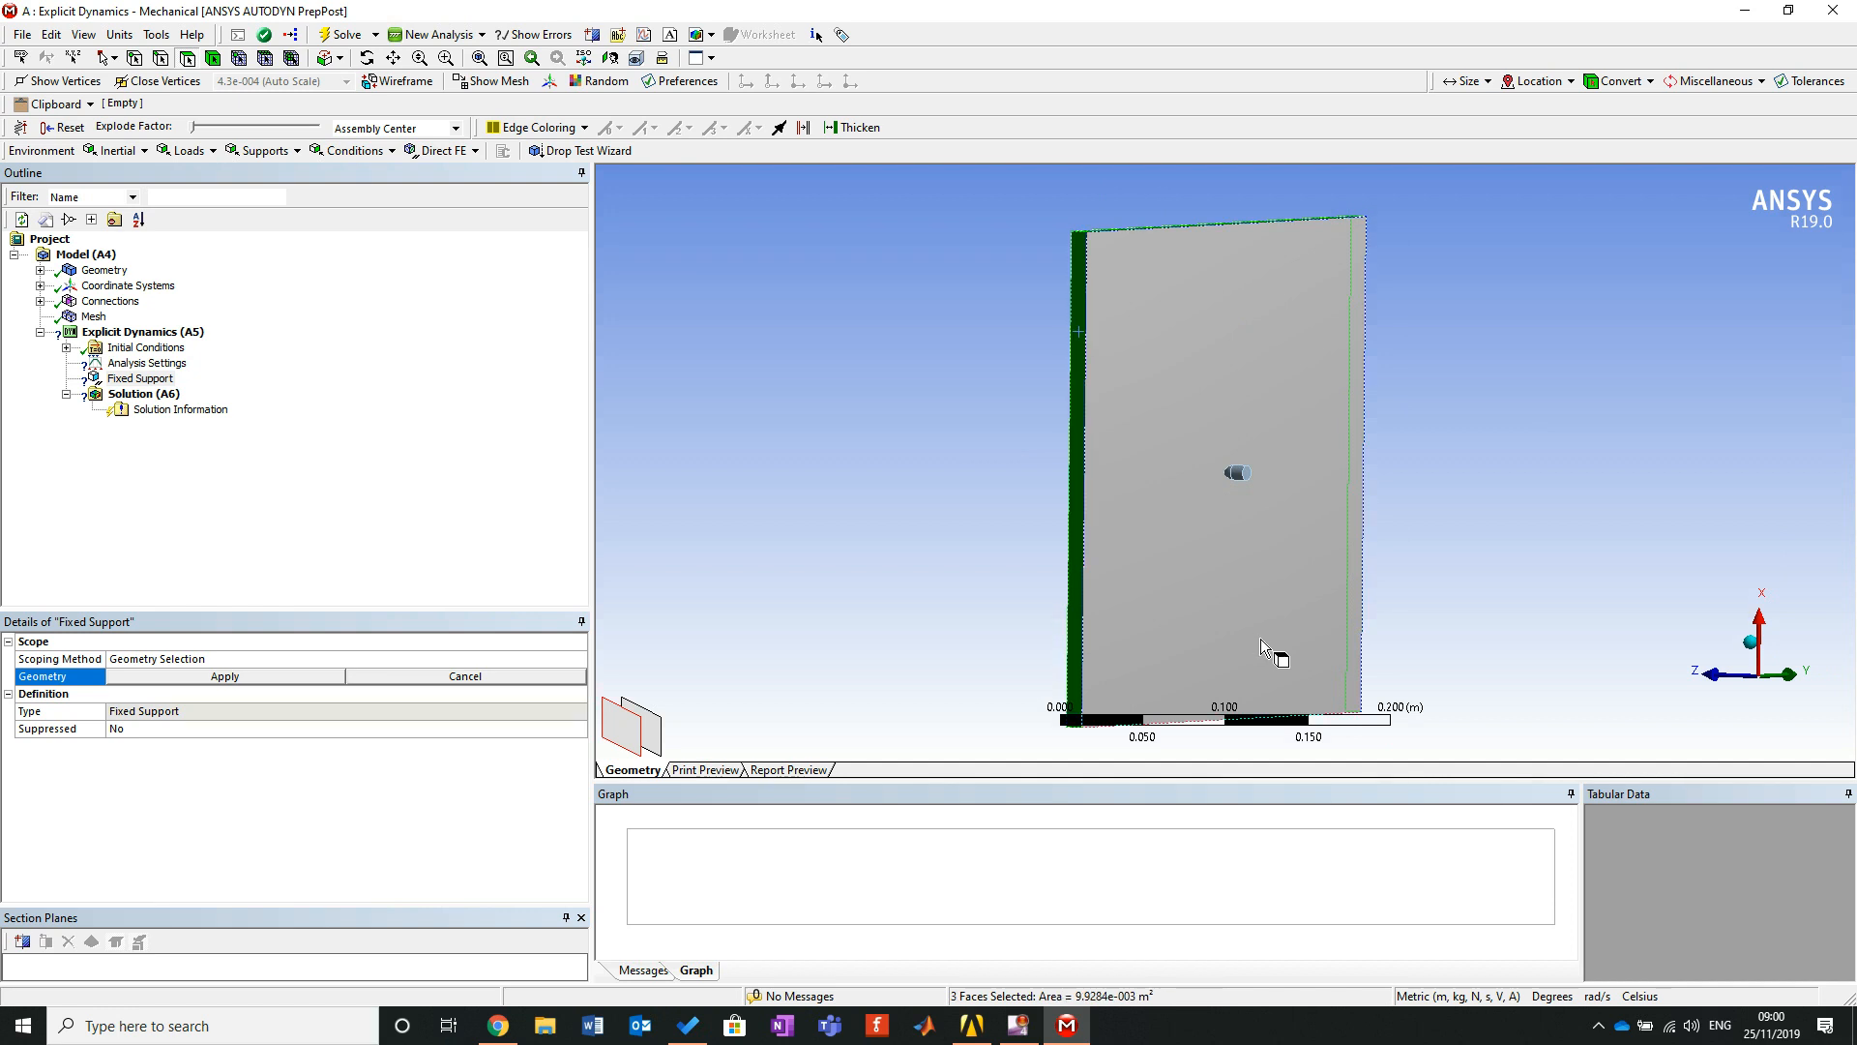
middle_drag(1256, 634, 1276, 503)
ctrl+click(1175, 525)
middle_drag(1277, 406, 887, 581)
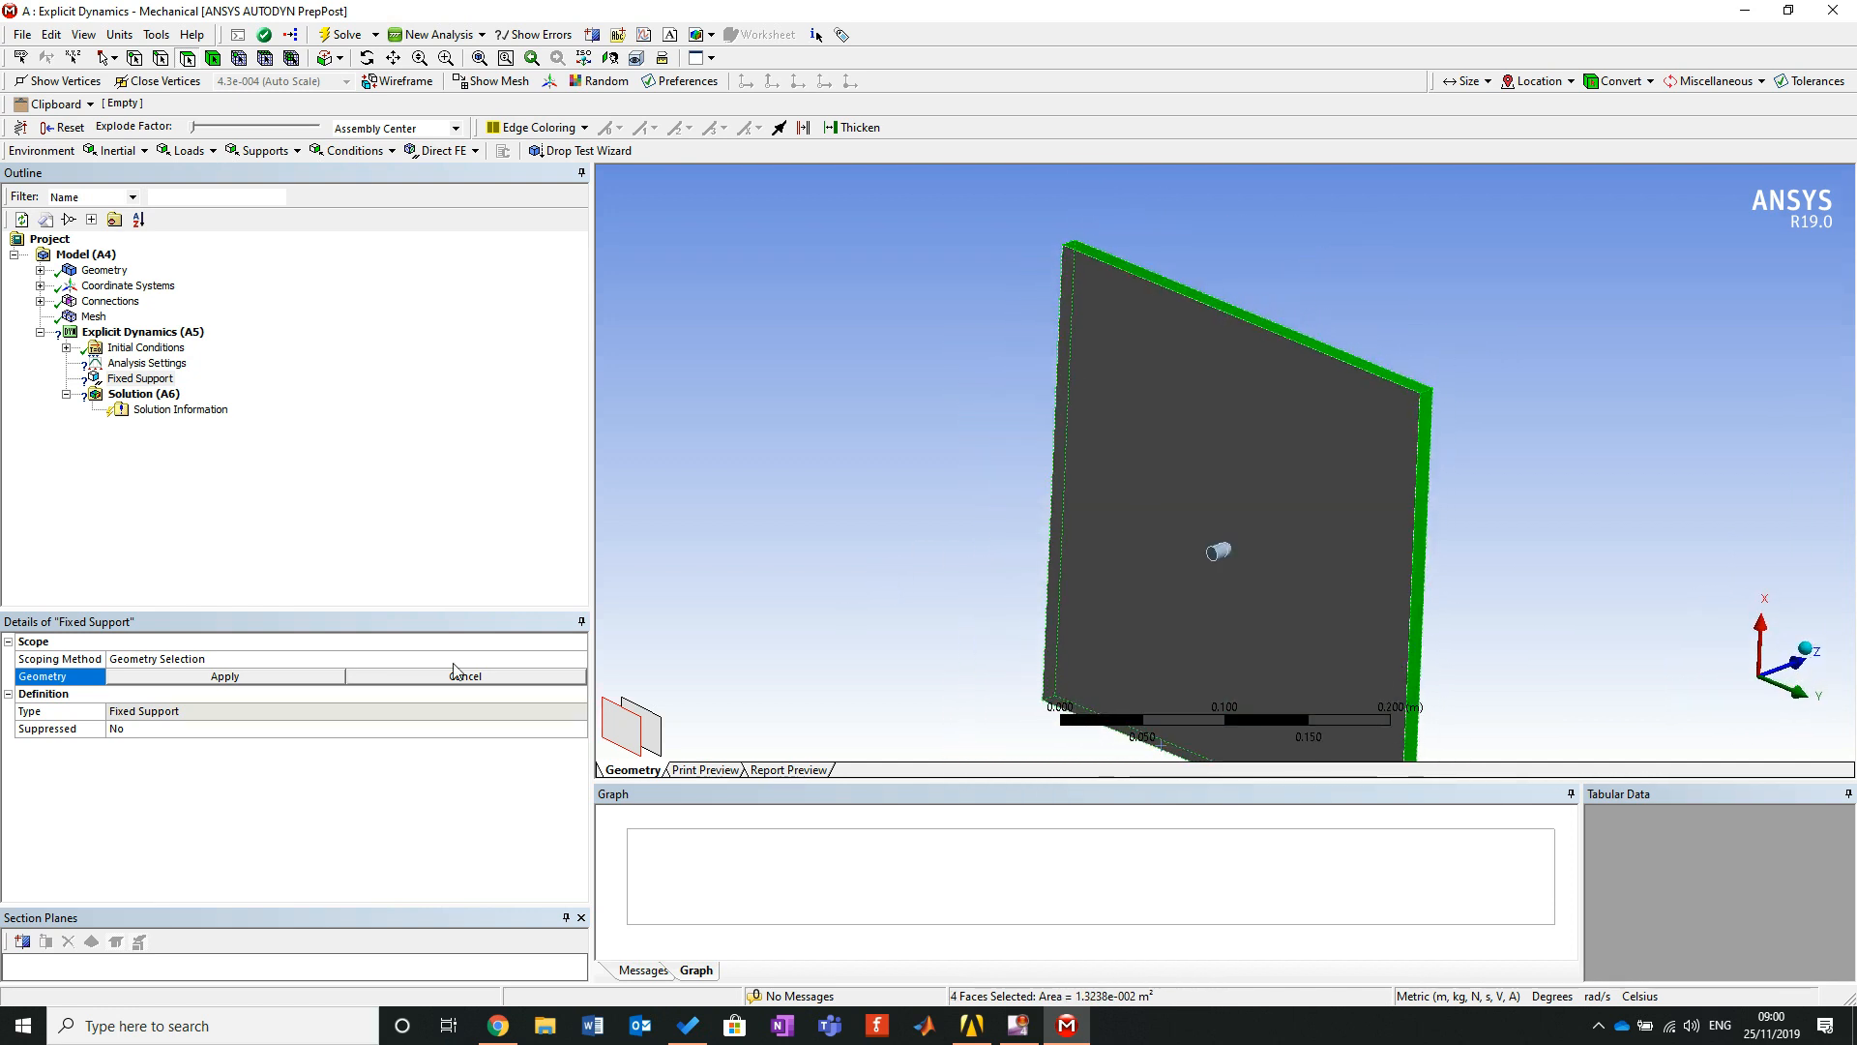
click(255, 674)
middle_drag(1074, 453, 1430, 515)
scroll(1358, 580, up, 2)
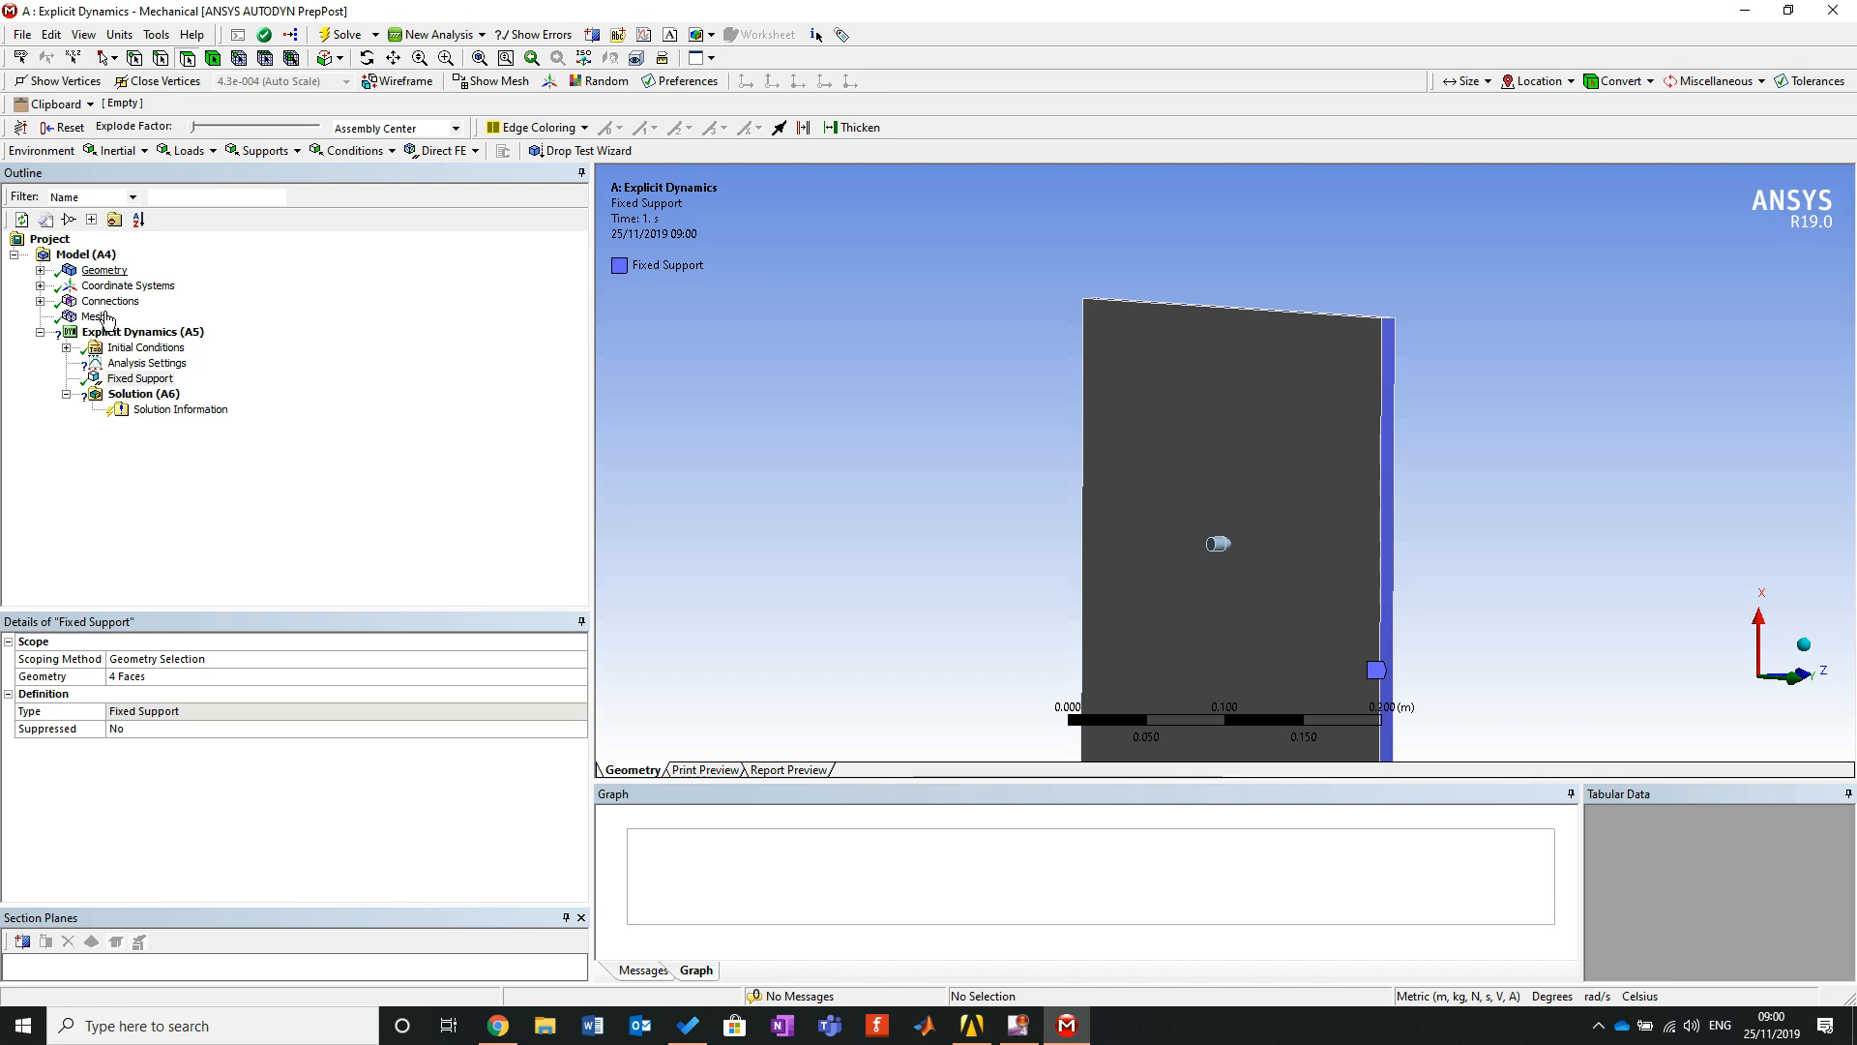
Insert a Velocity condition into the Explicit Dynamics analysis.
right_click(135, 336)
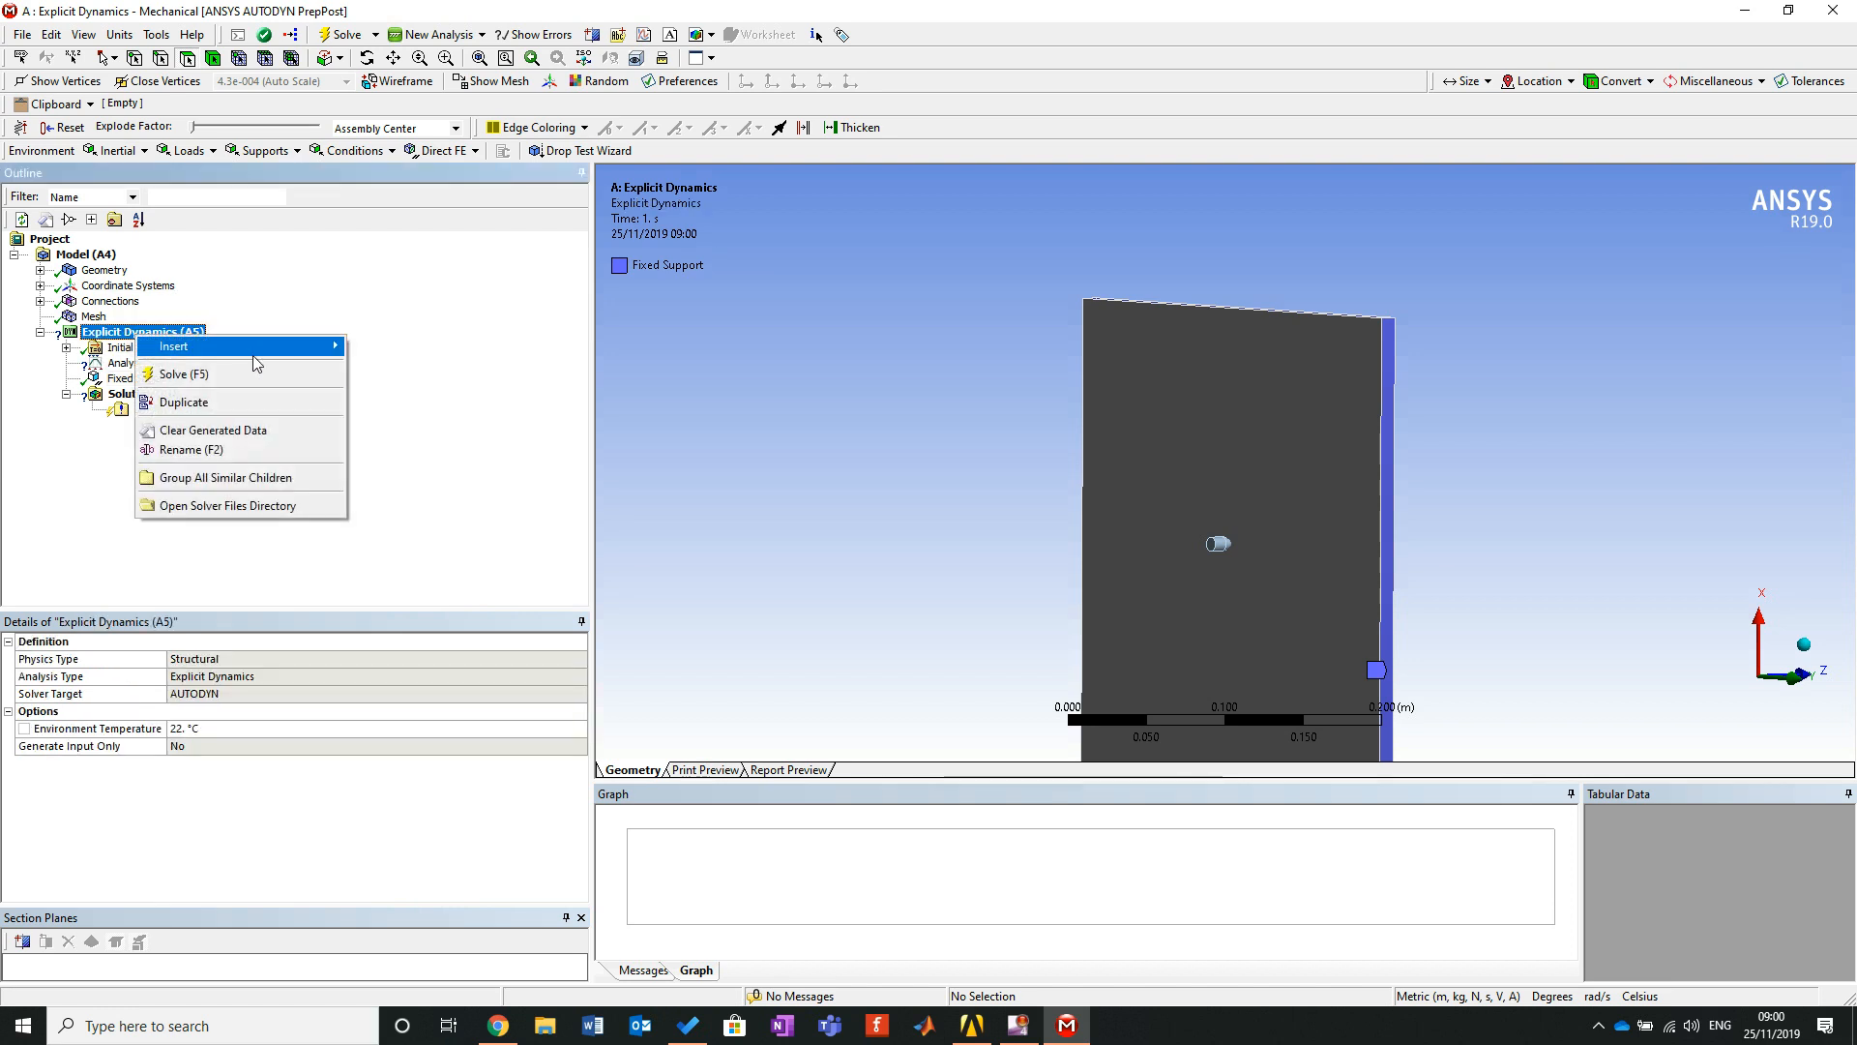
mouse_move(273, 349)
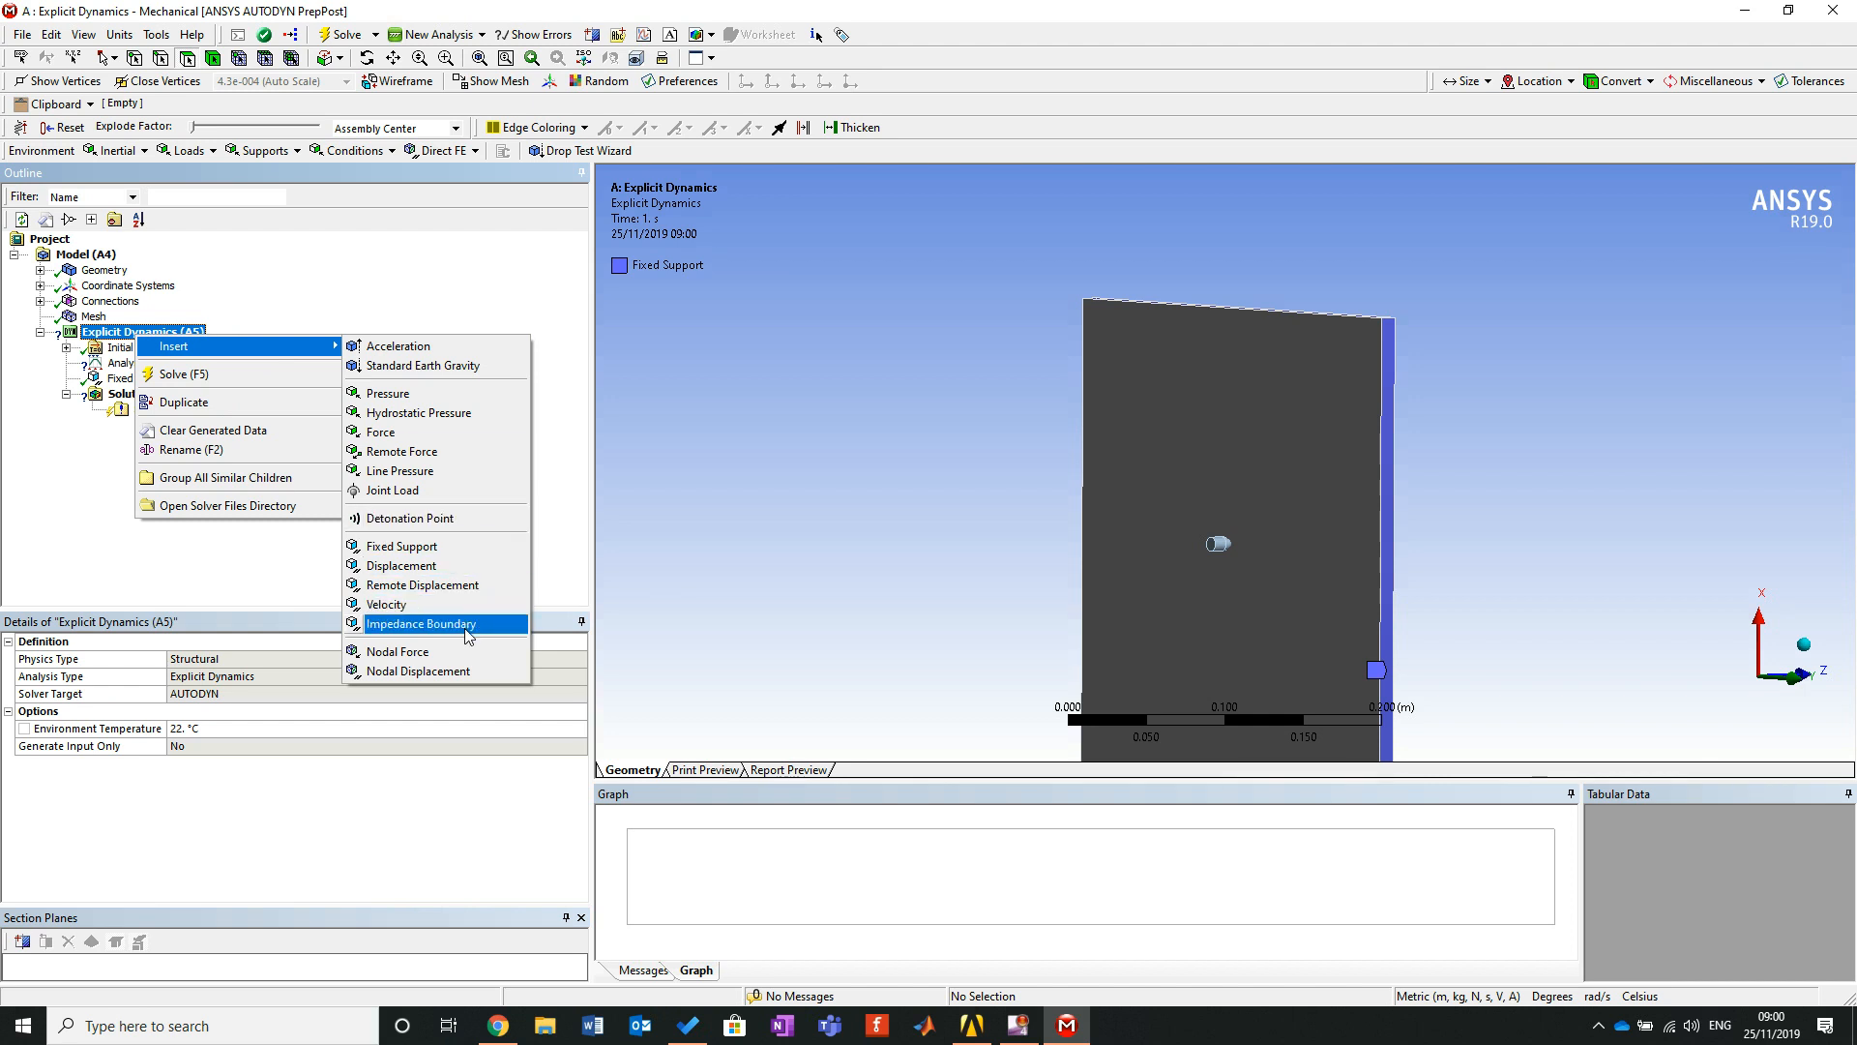
click(445, 602)
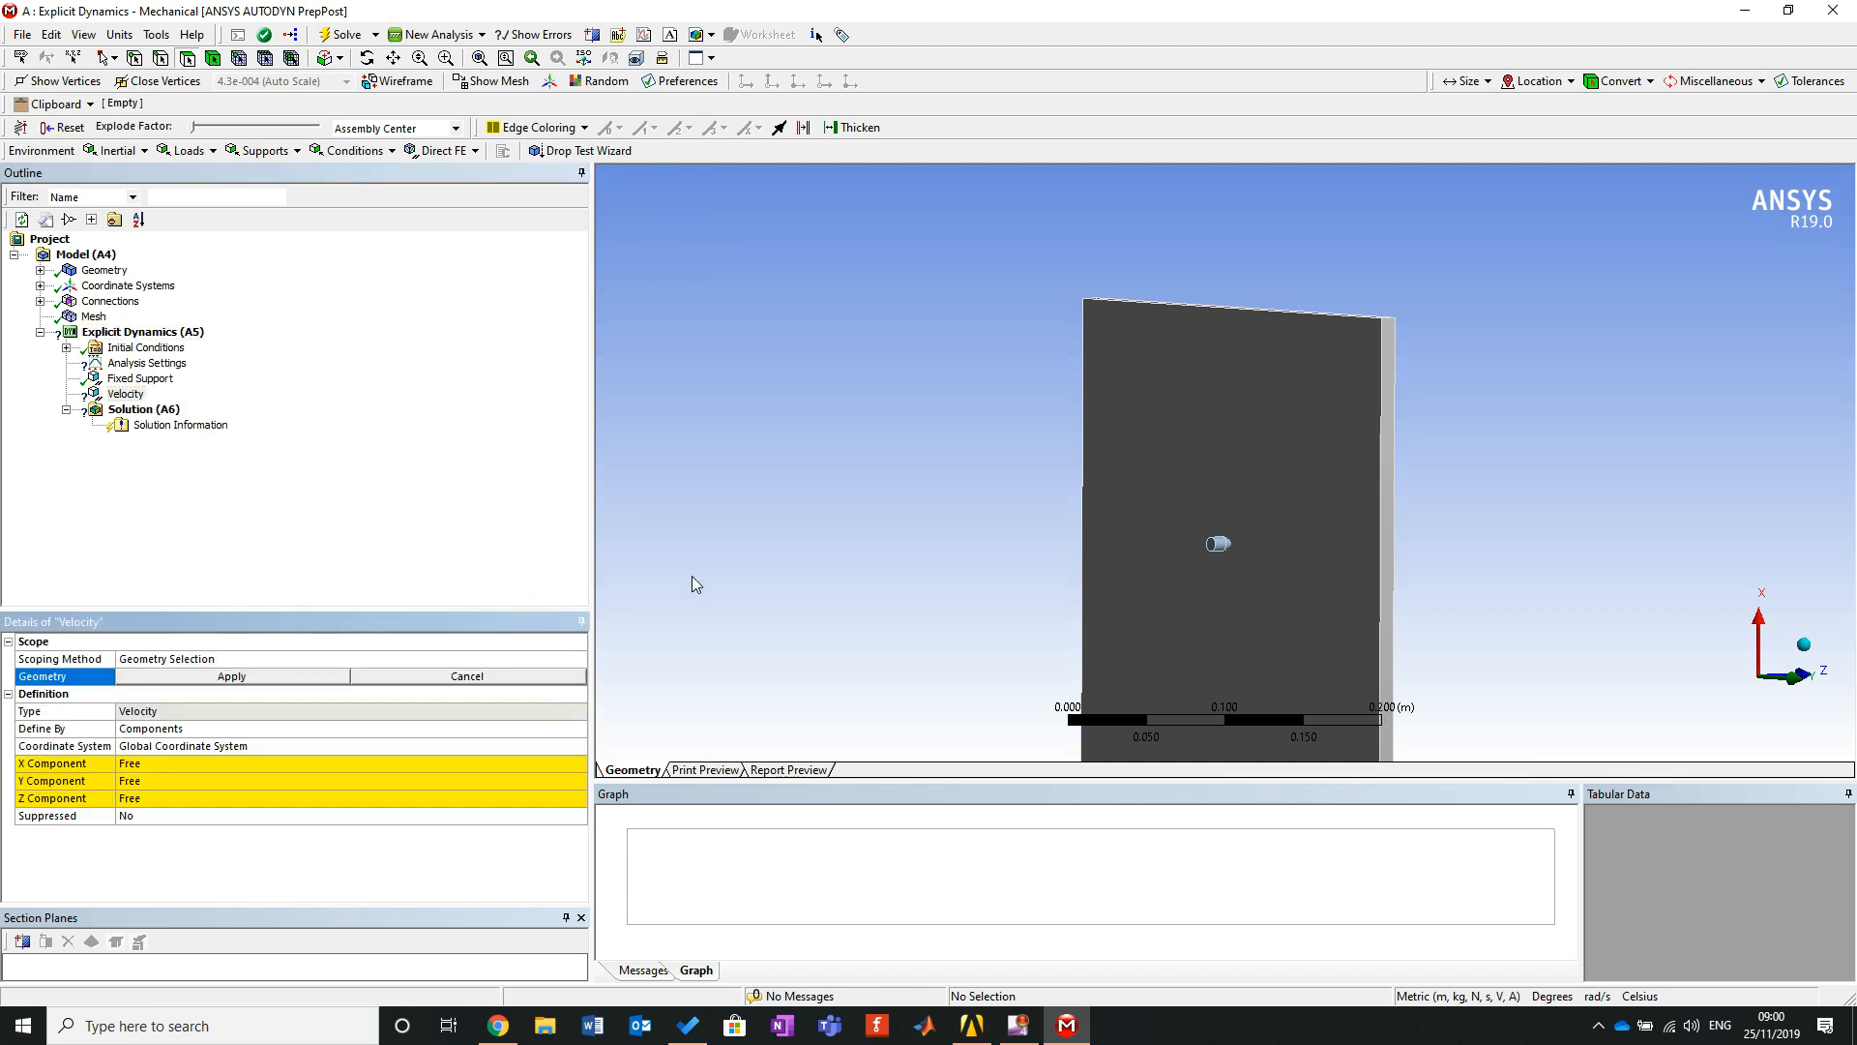
middle_drag(697, 576, 754, 479)
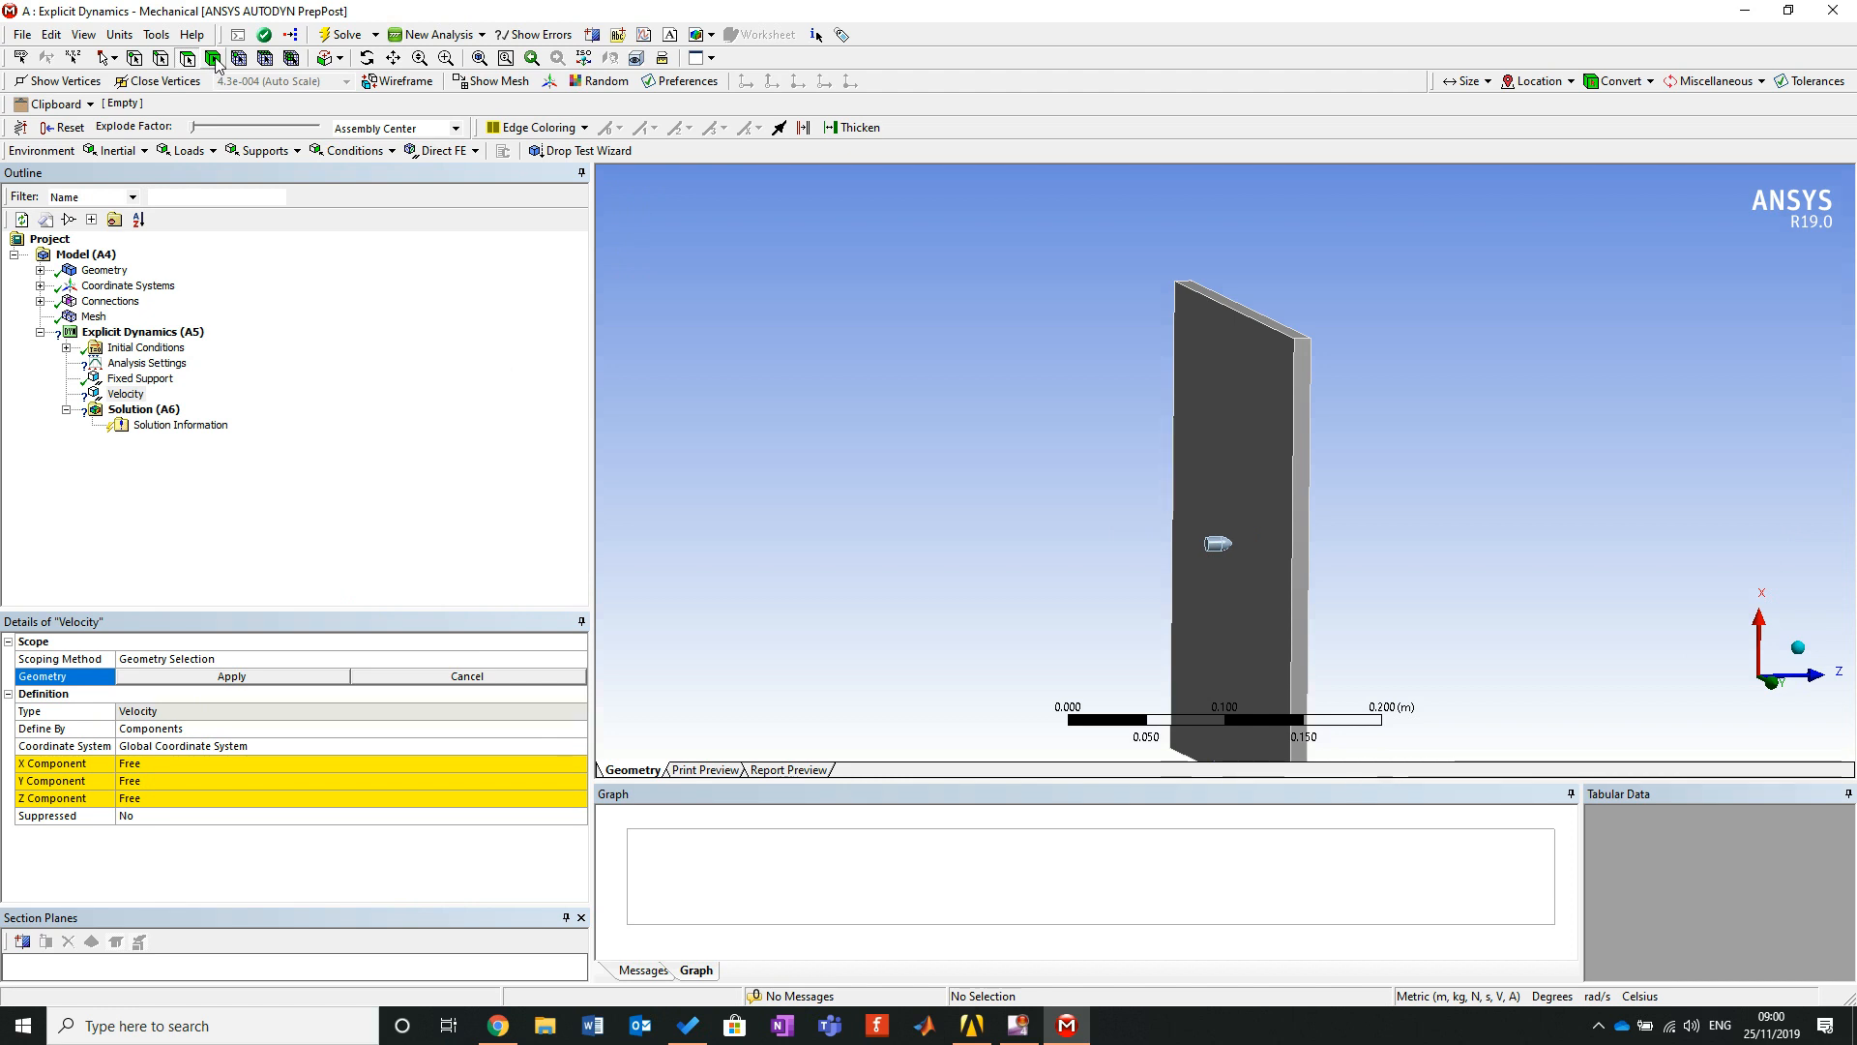
Scope the velocity condition to the bullet body and set its Z component to 500 m/s.
click(1223, 546)
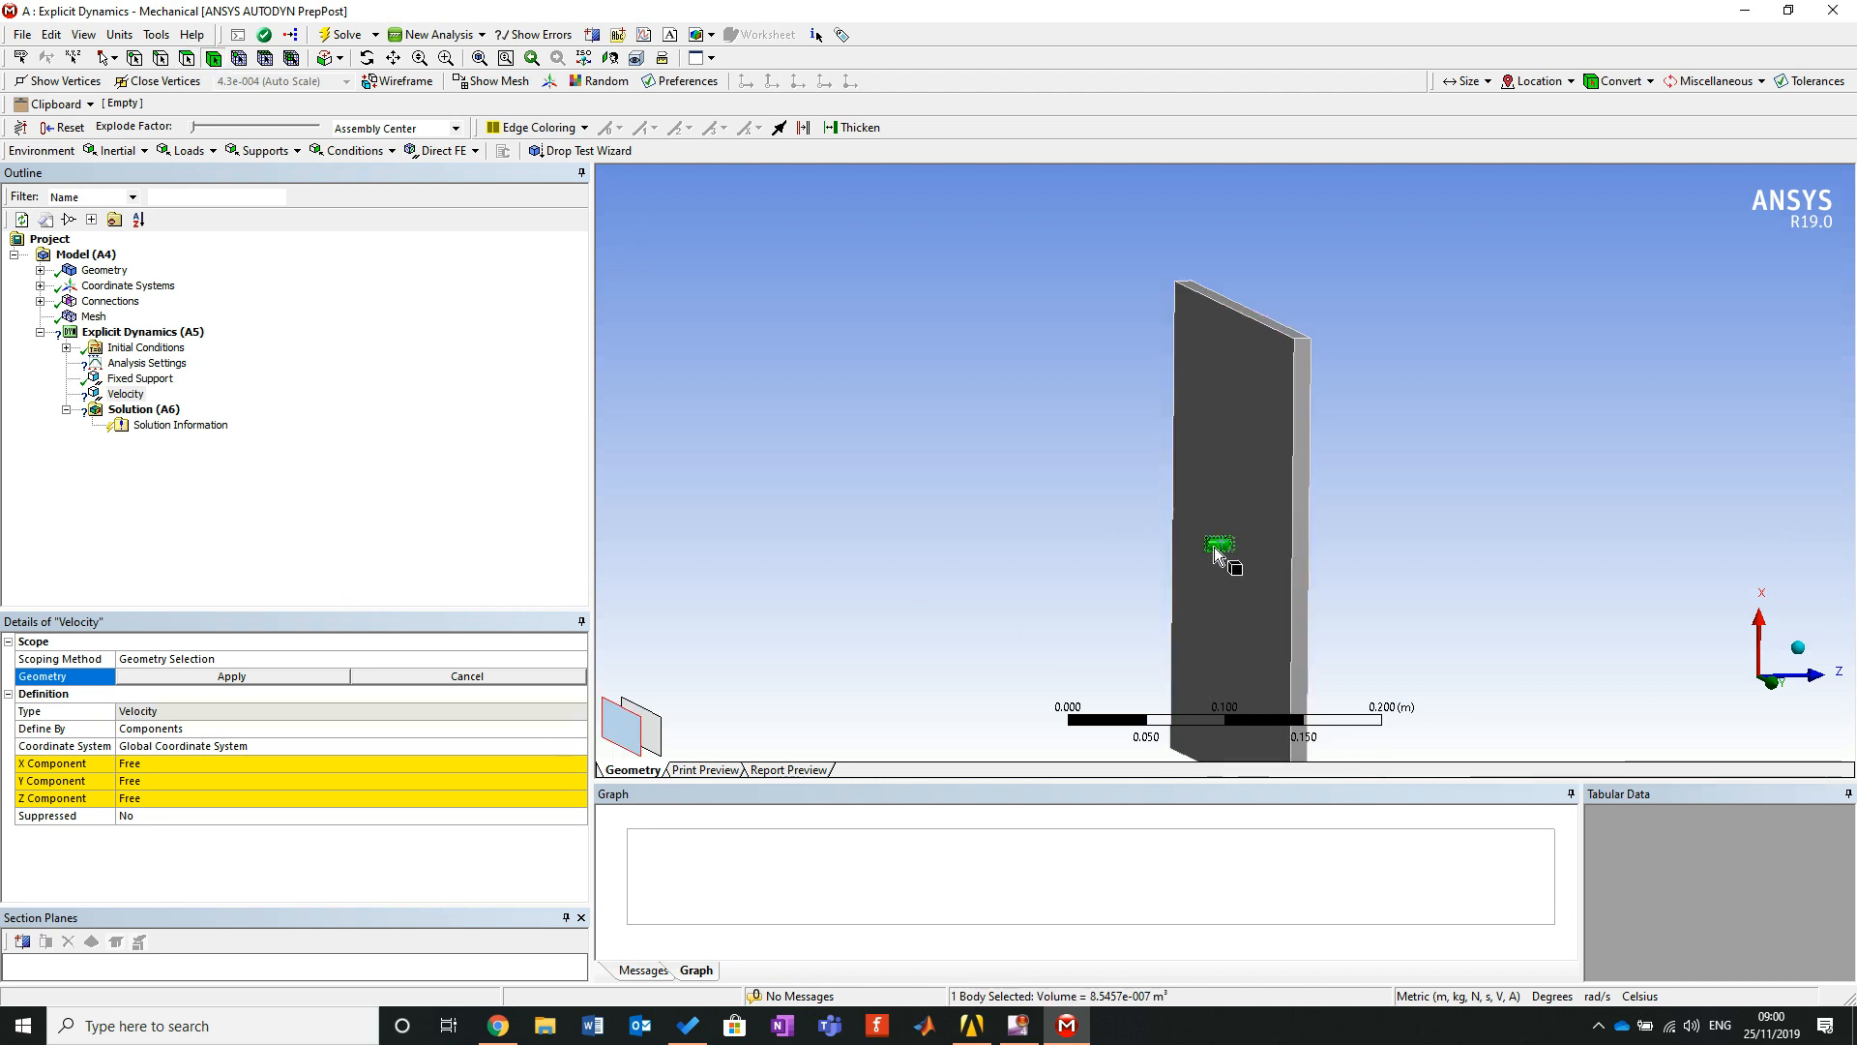
click(232, 677)
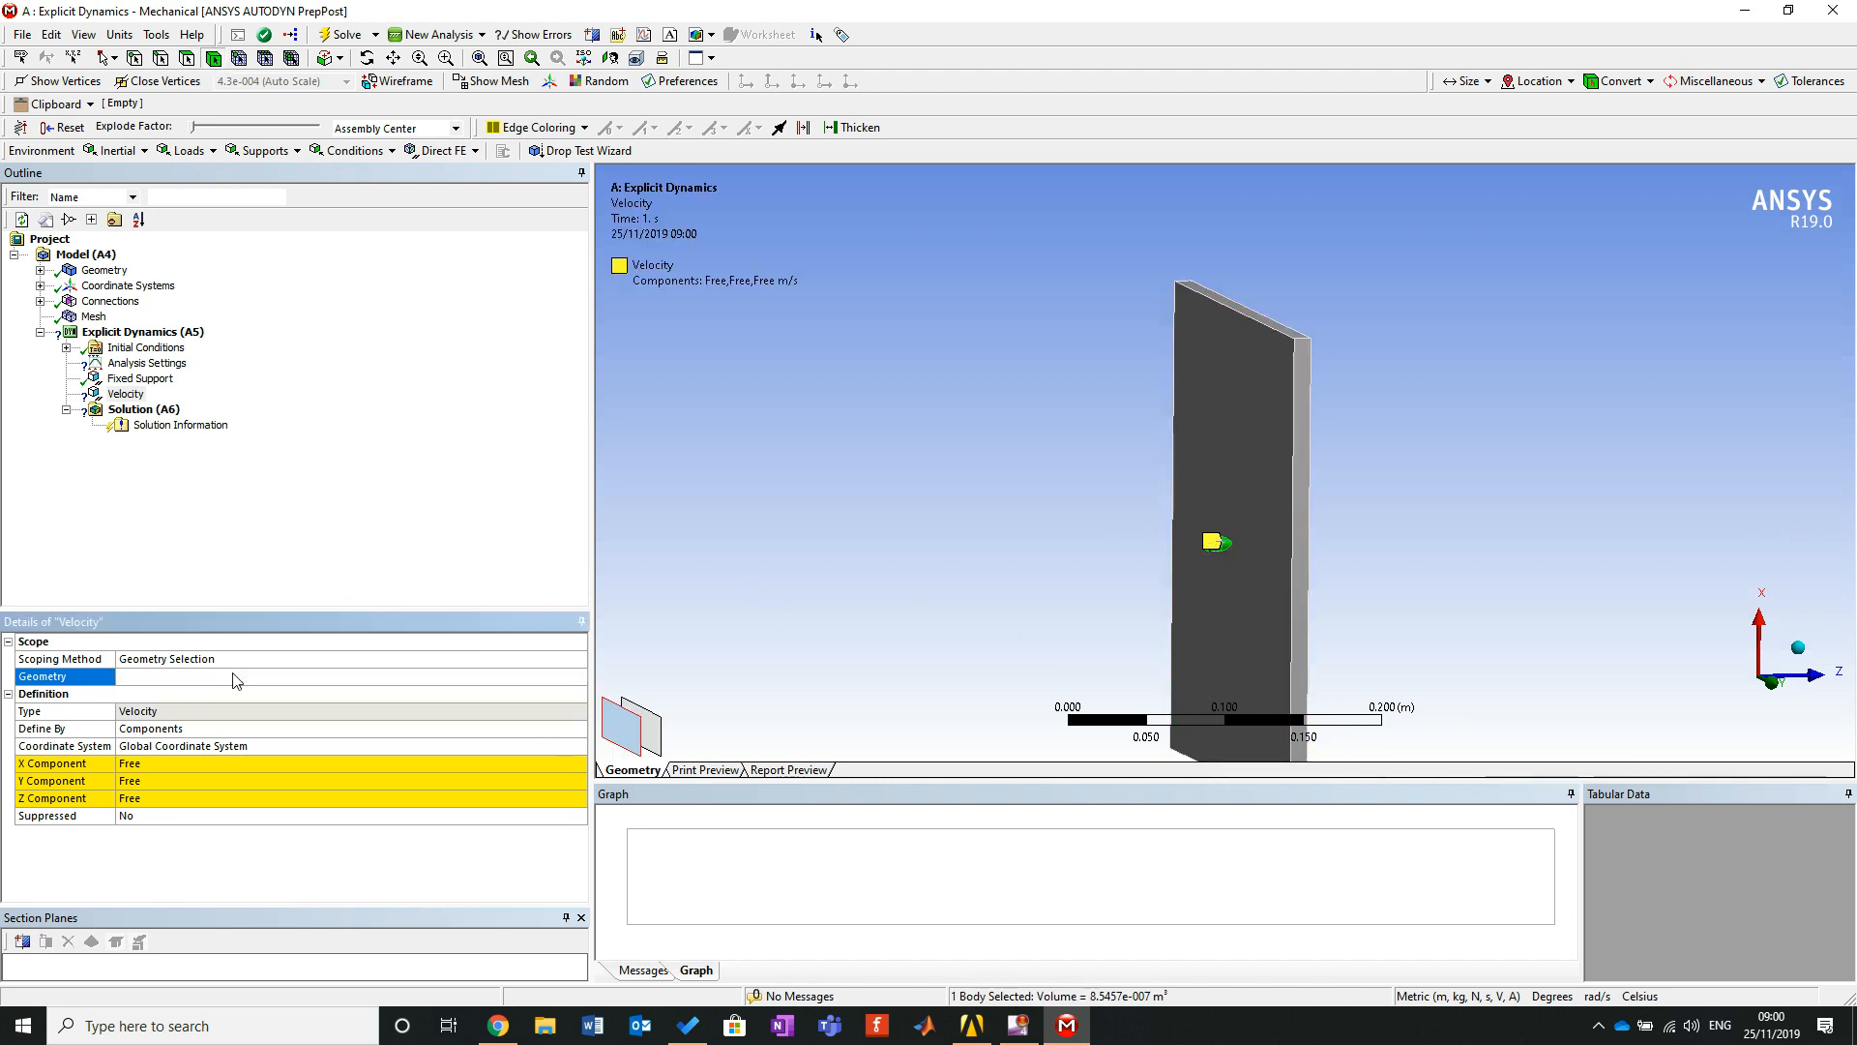
click(327, 797)
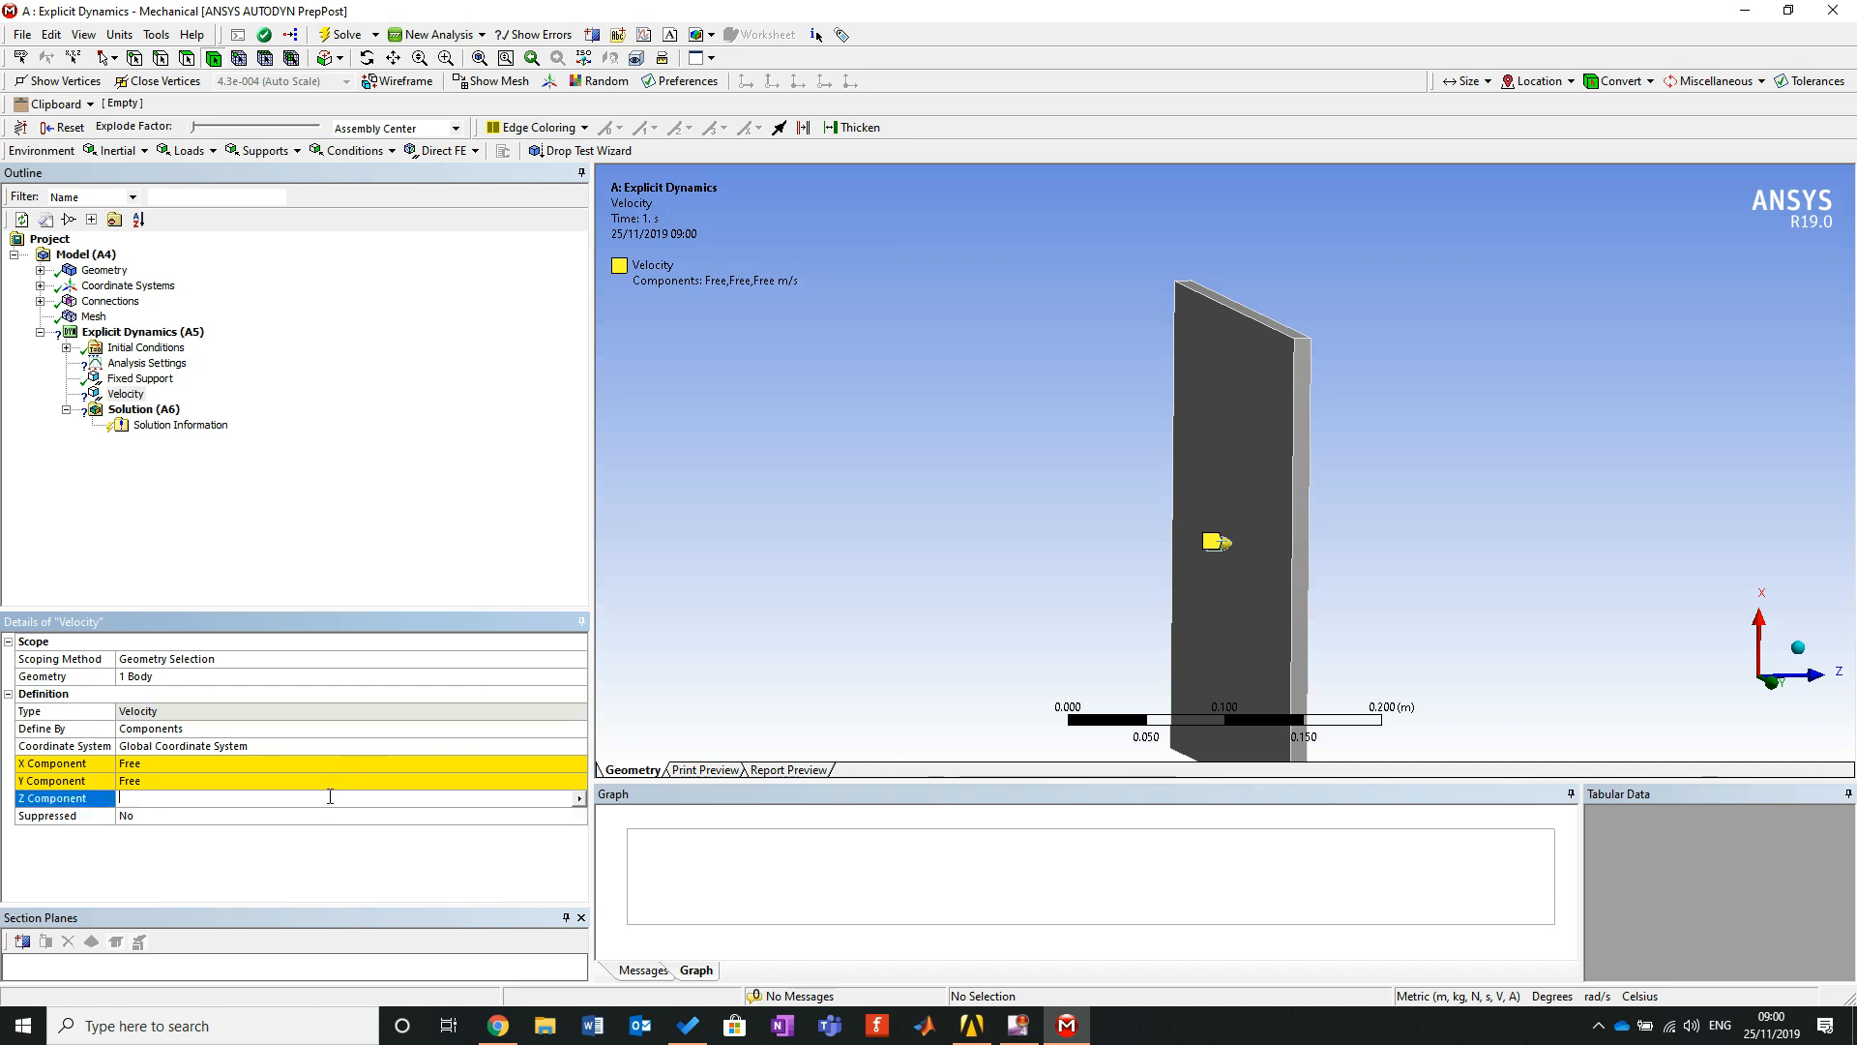
key(Return)
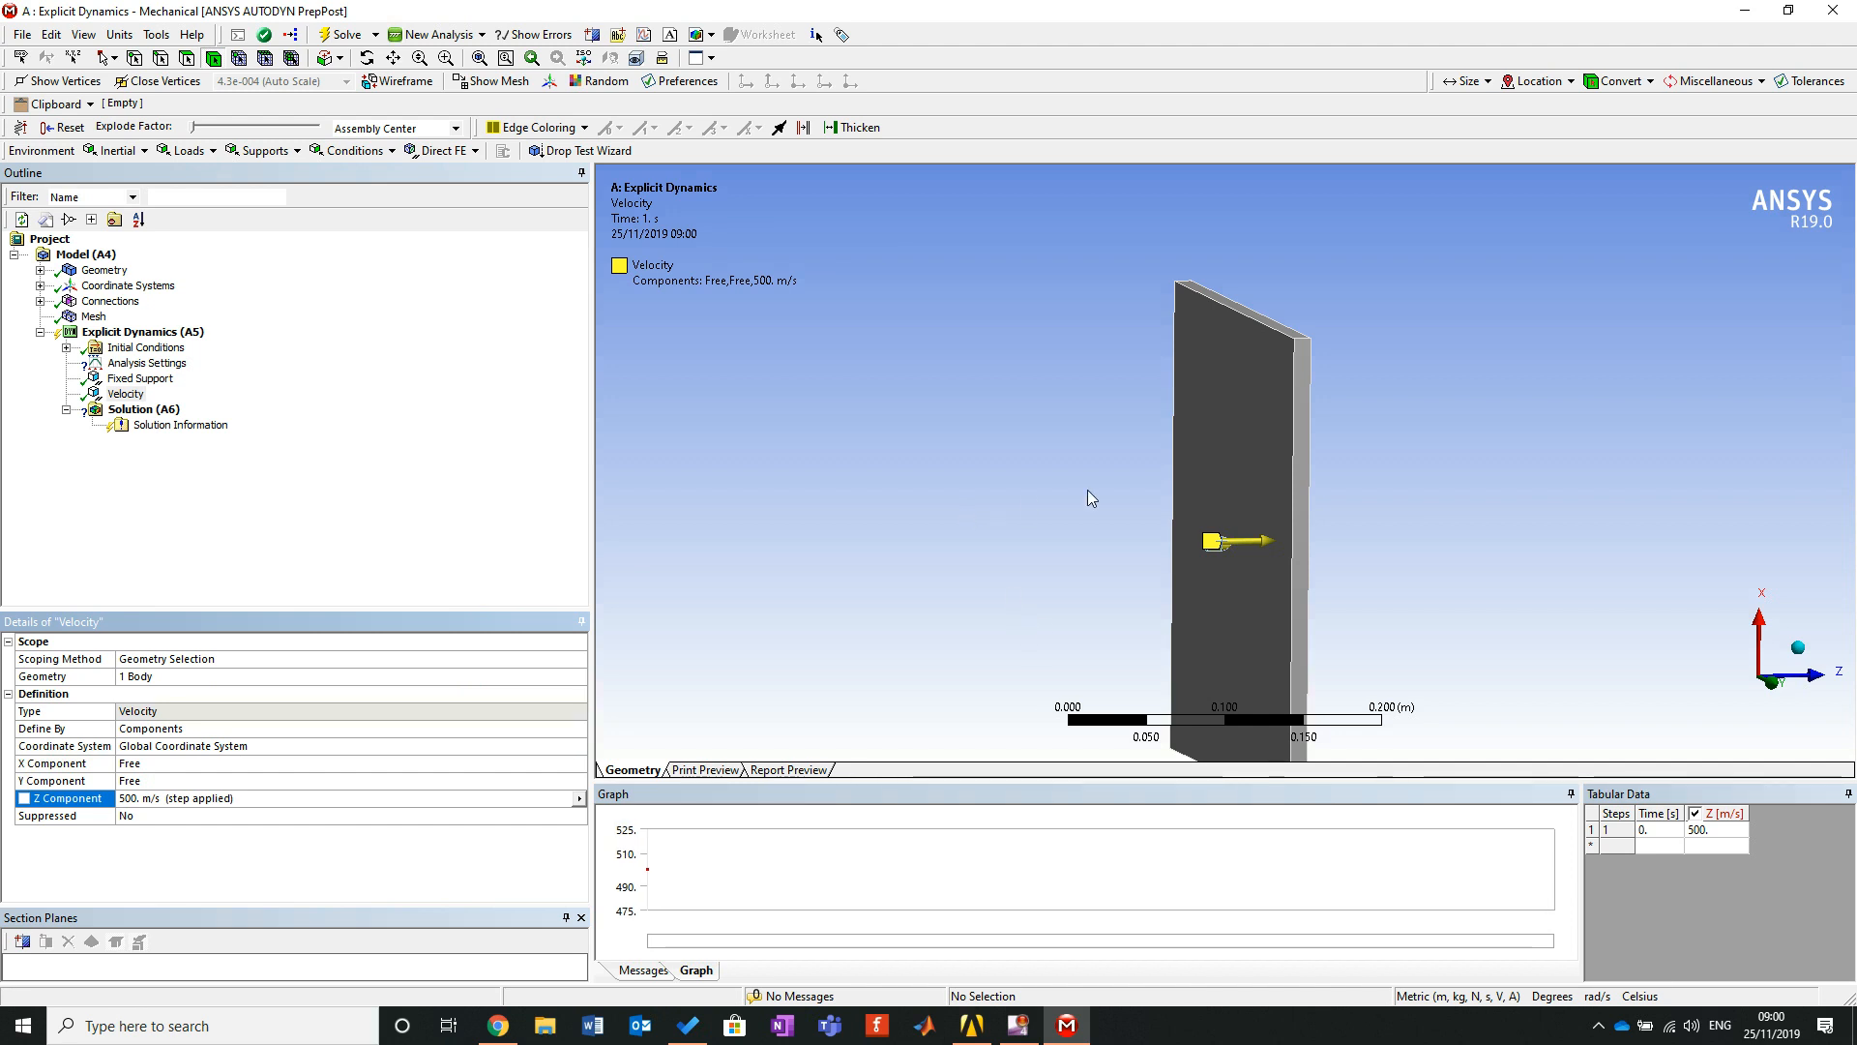
scroll(1089, 489, down, 2)
right_drag(1138, 330, 1340, 709)
middle_drag(1333, 564, 1141, 467)
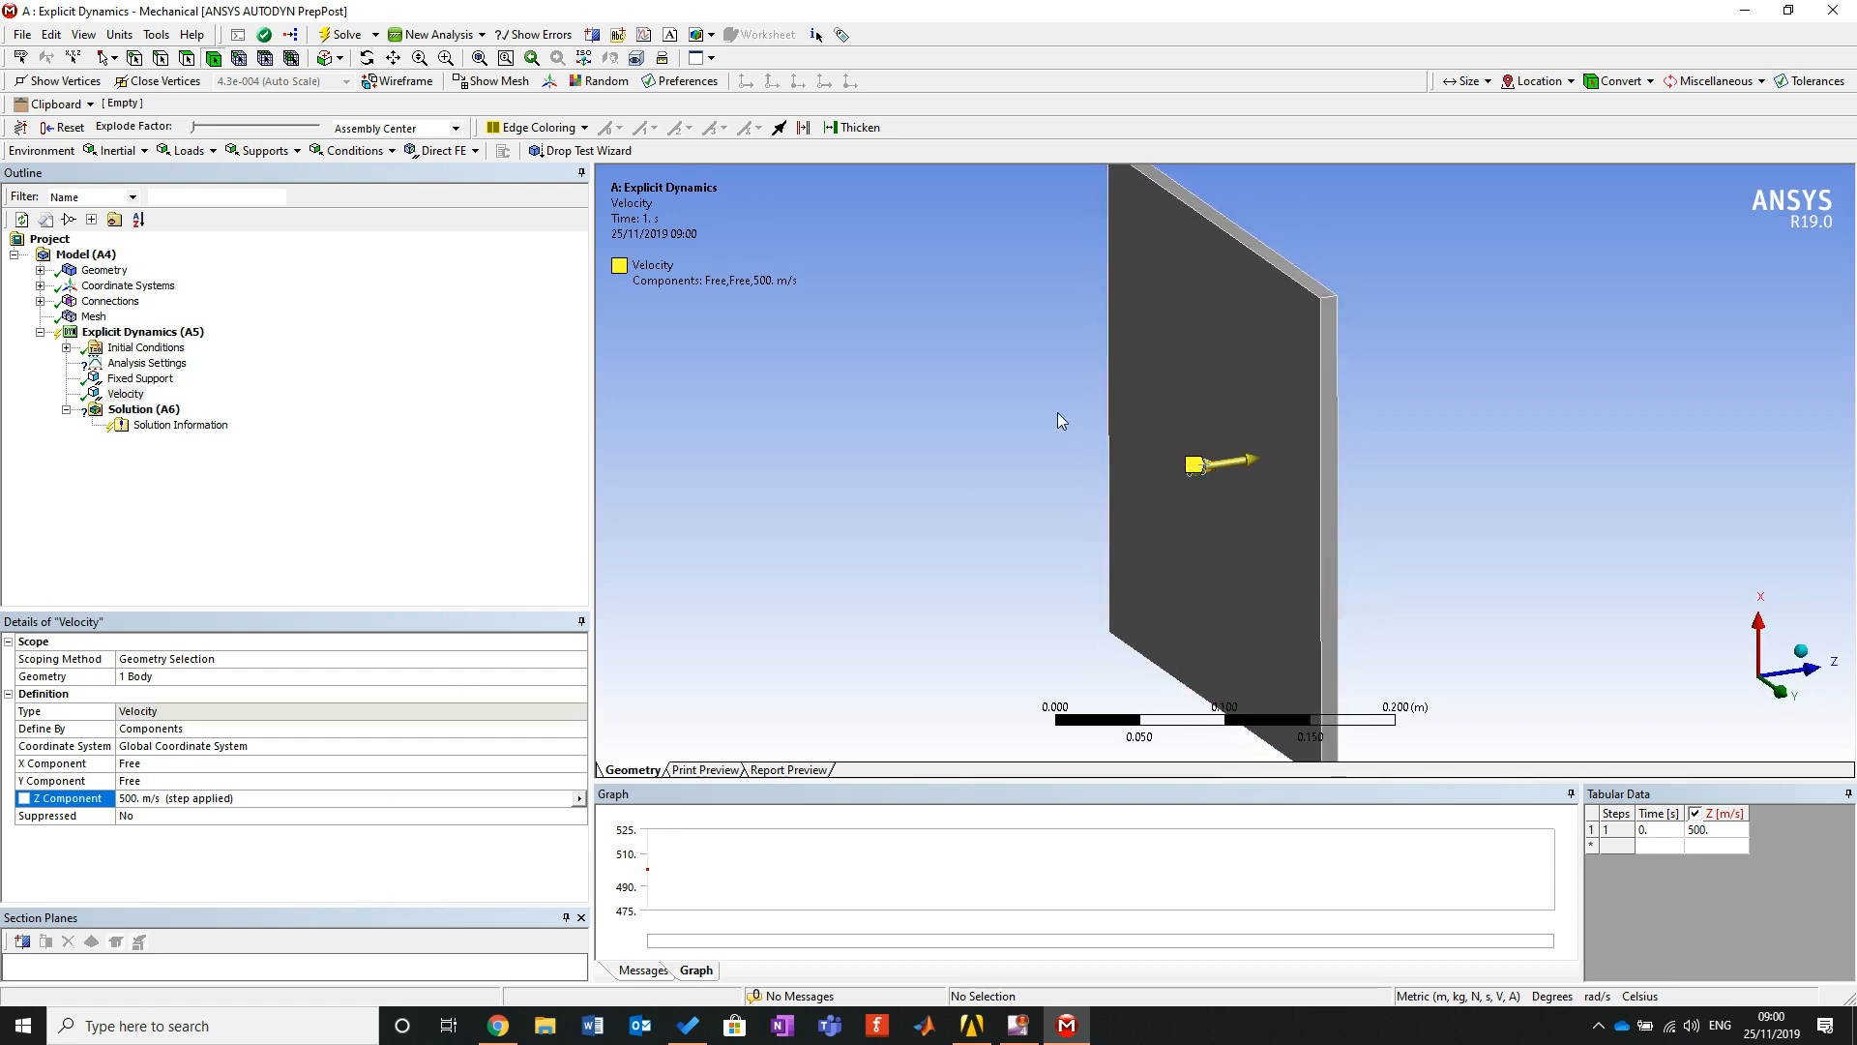
Set the end time in the analysis settings to 0.0001 s.
click(136, 366)
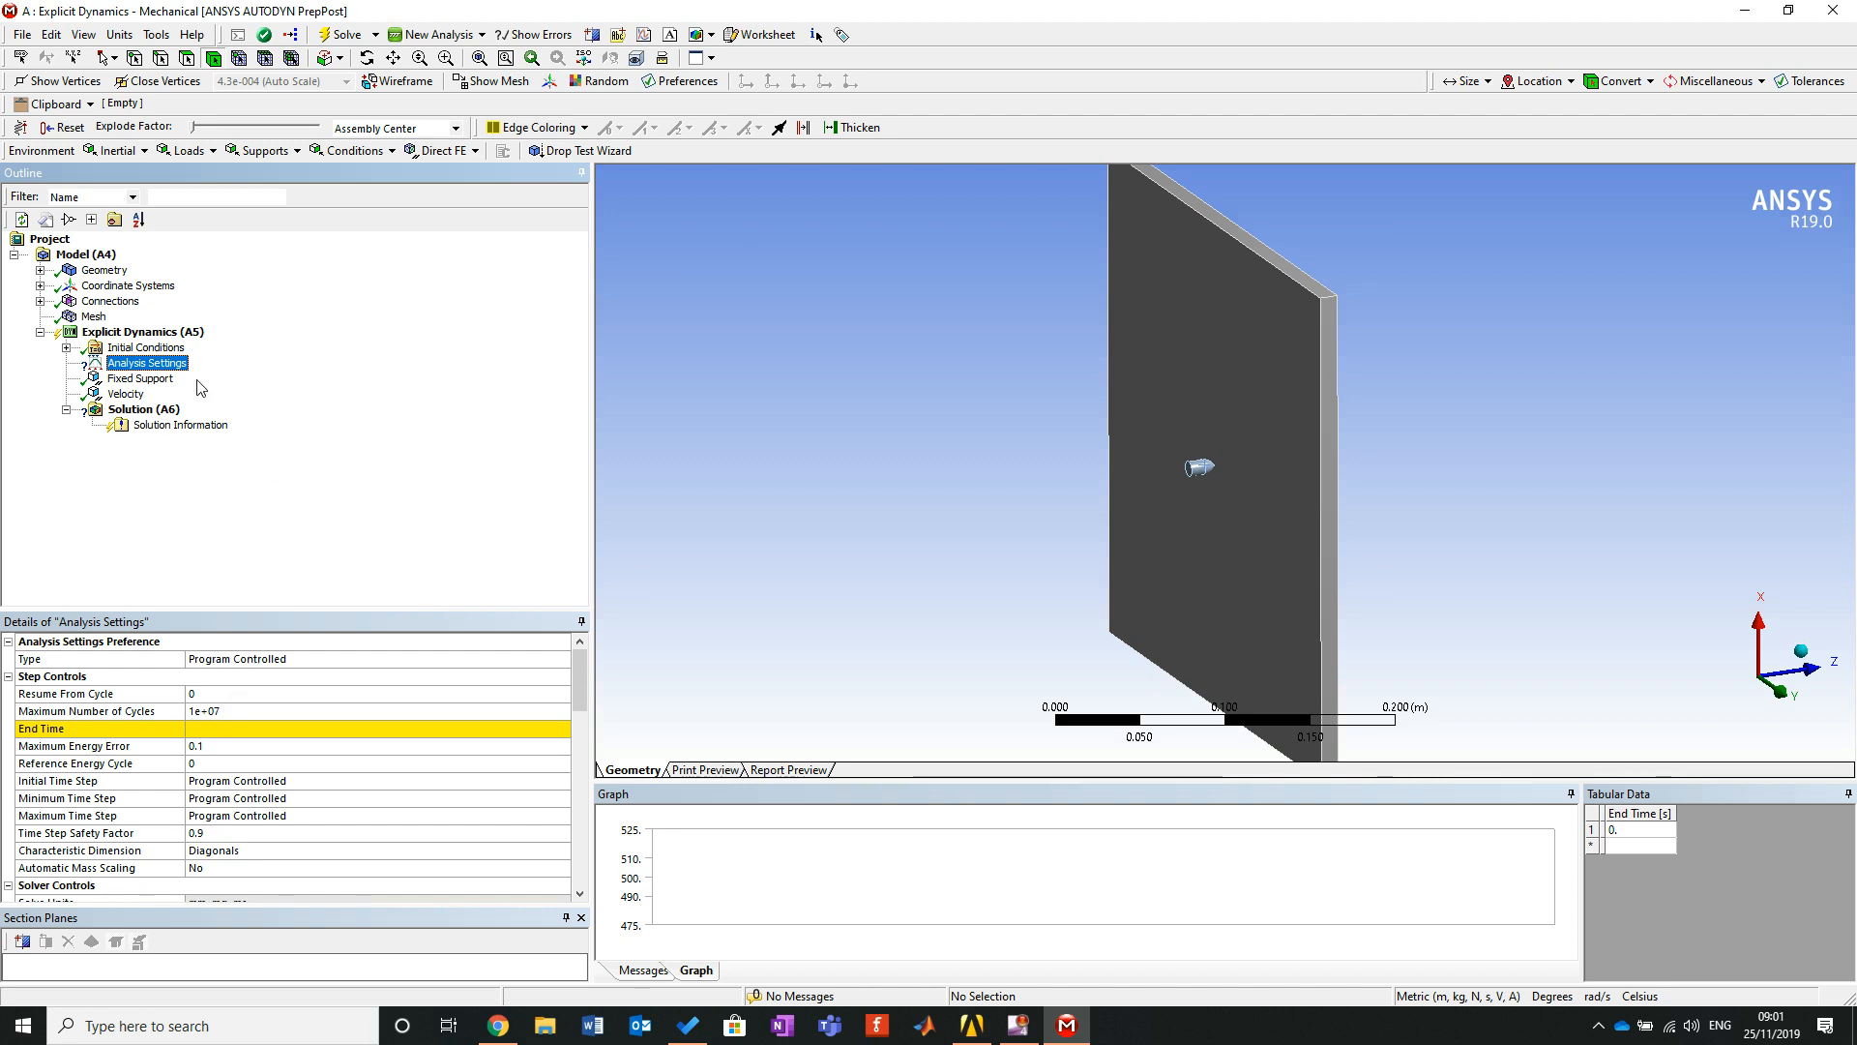
click(258, 714)
click(255, 730)
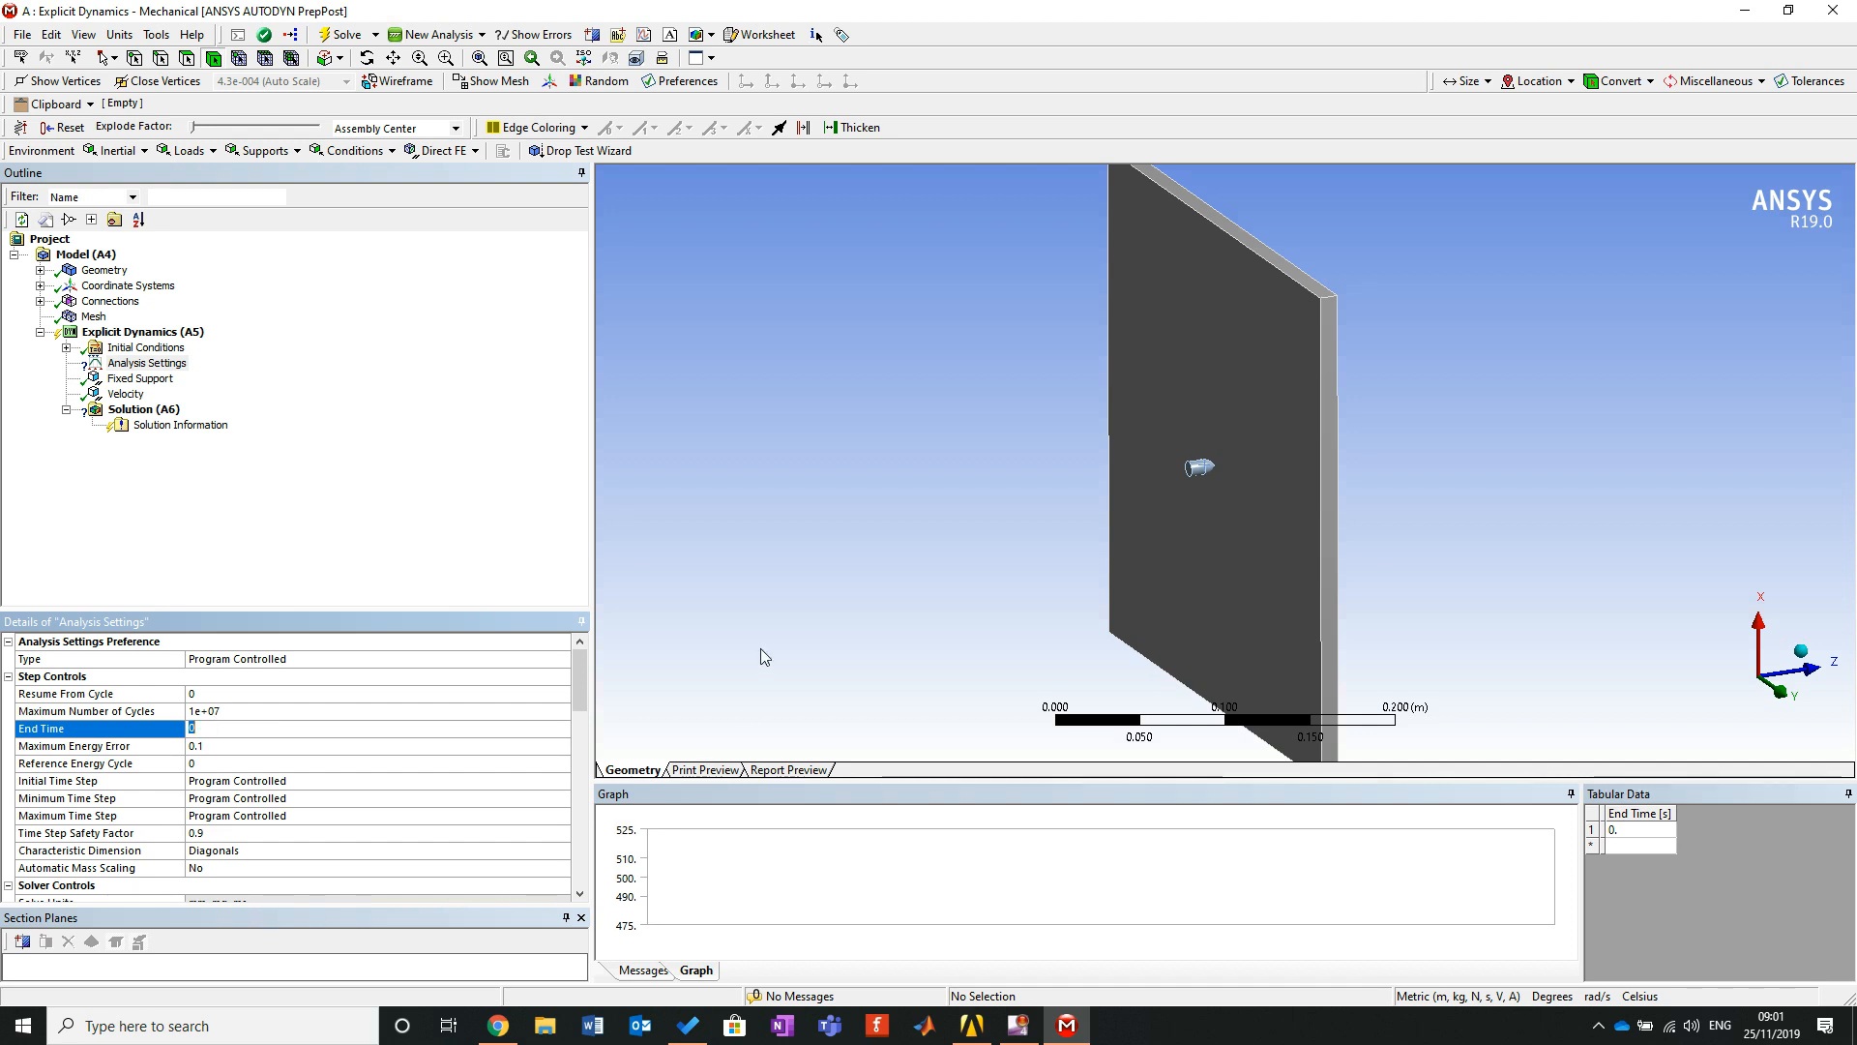
text(0.)
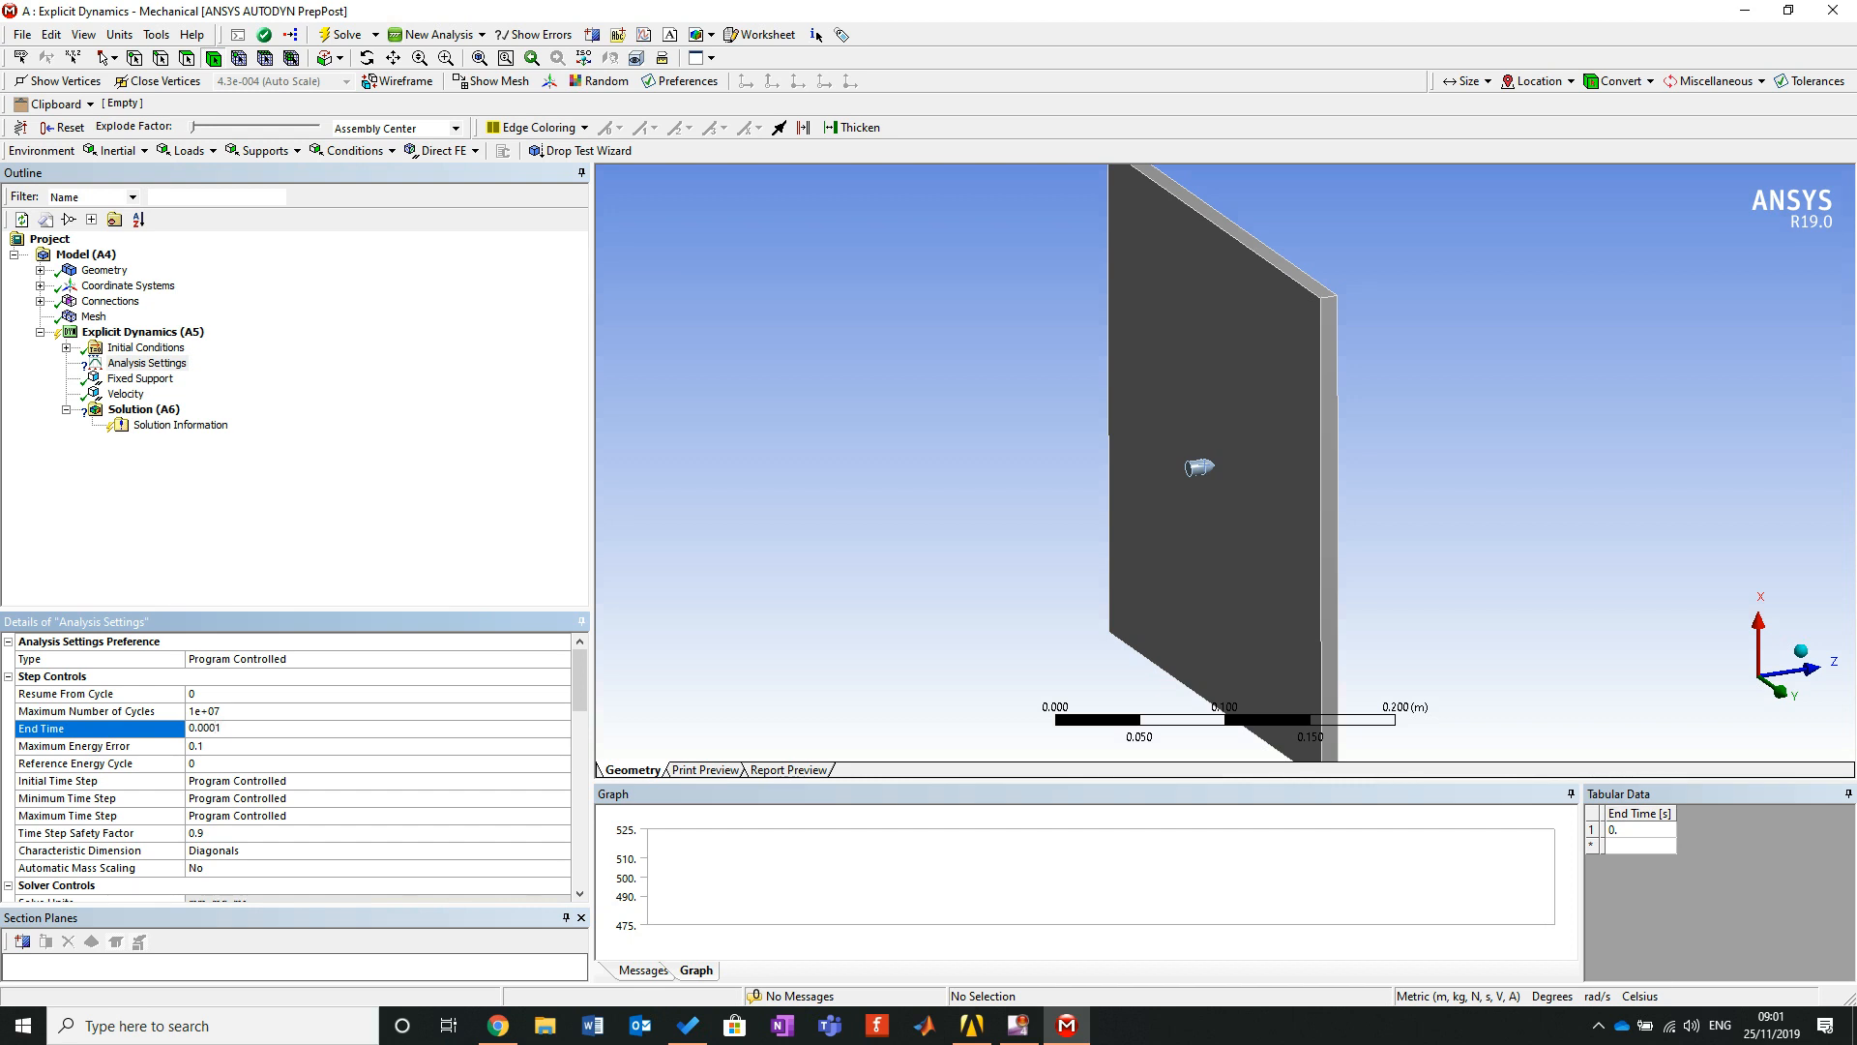
text(001)
click(220, 496)
Review the applied conditions and the solver, Euler domain and erosion controls in the analysis settings.
click(166, 333)
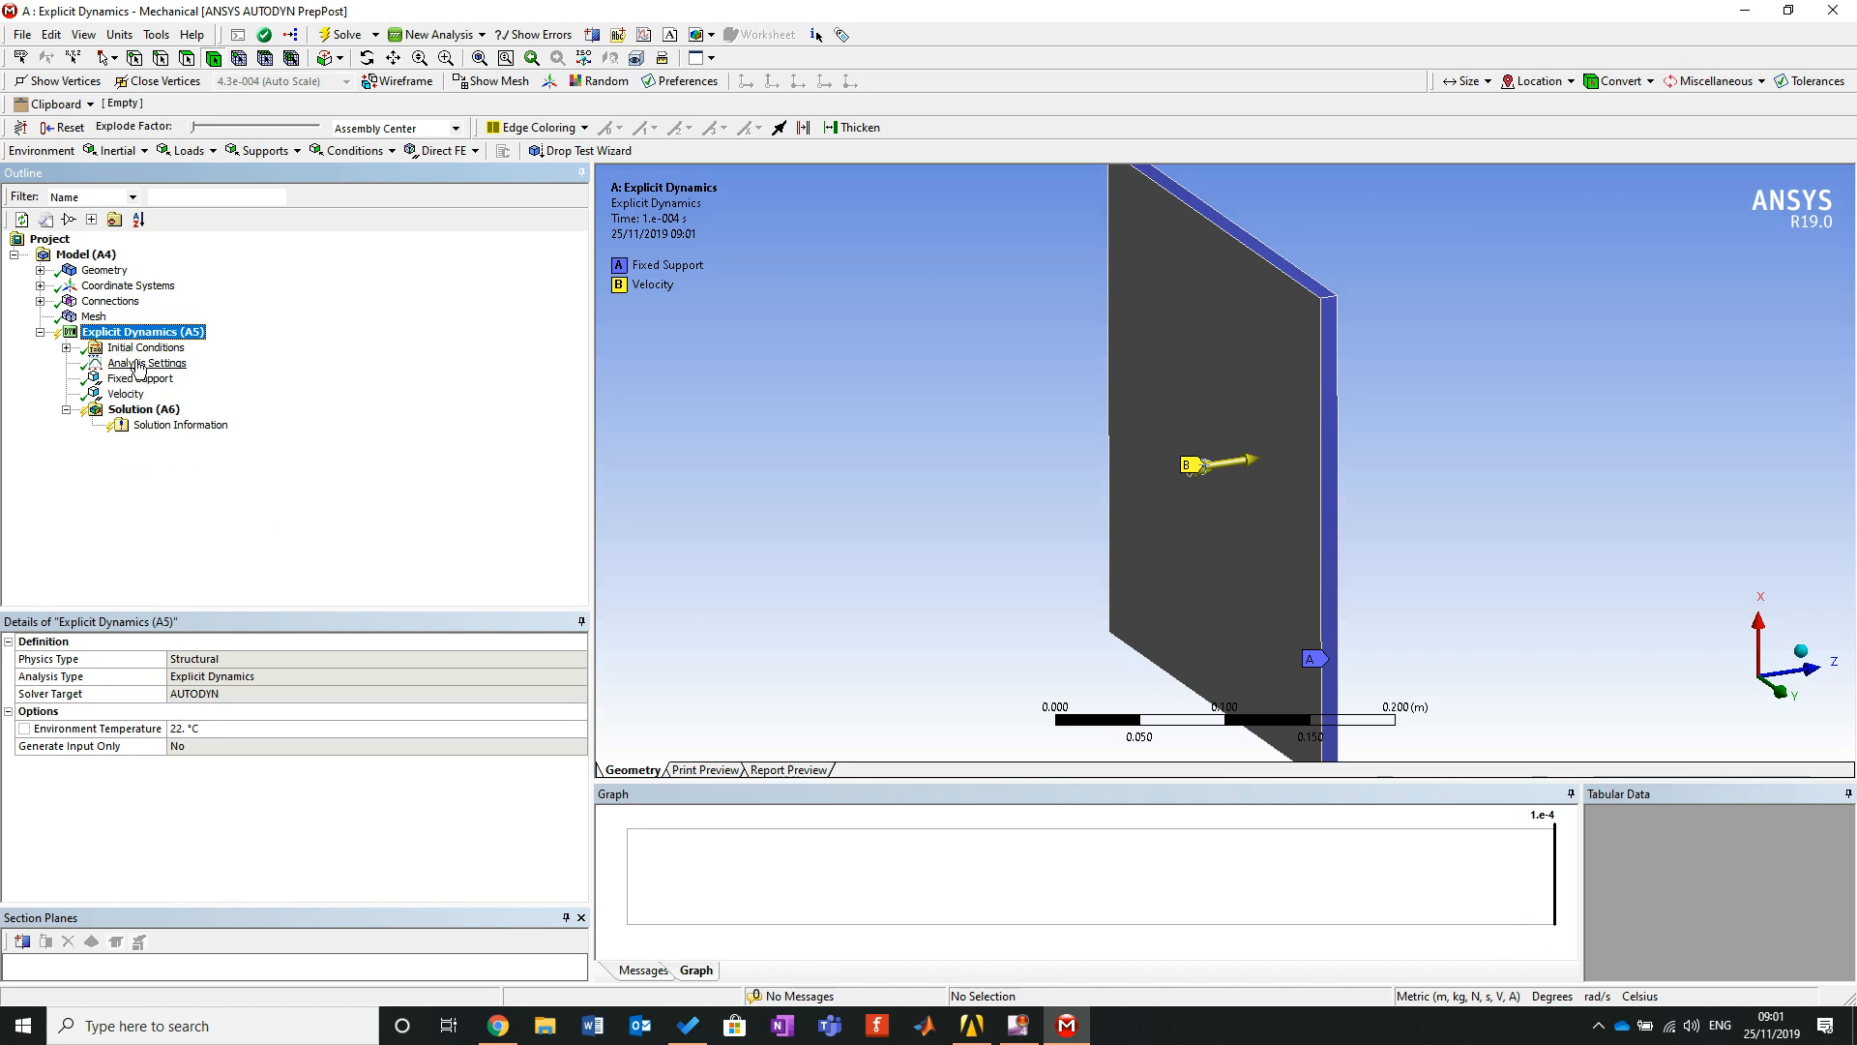
click(138, 364)
drag(348, 594, 346, 256)
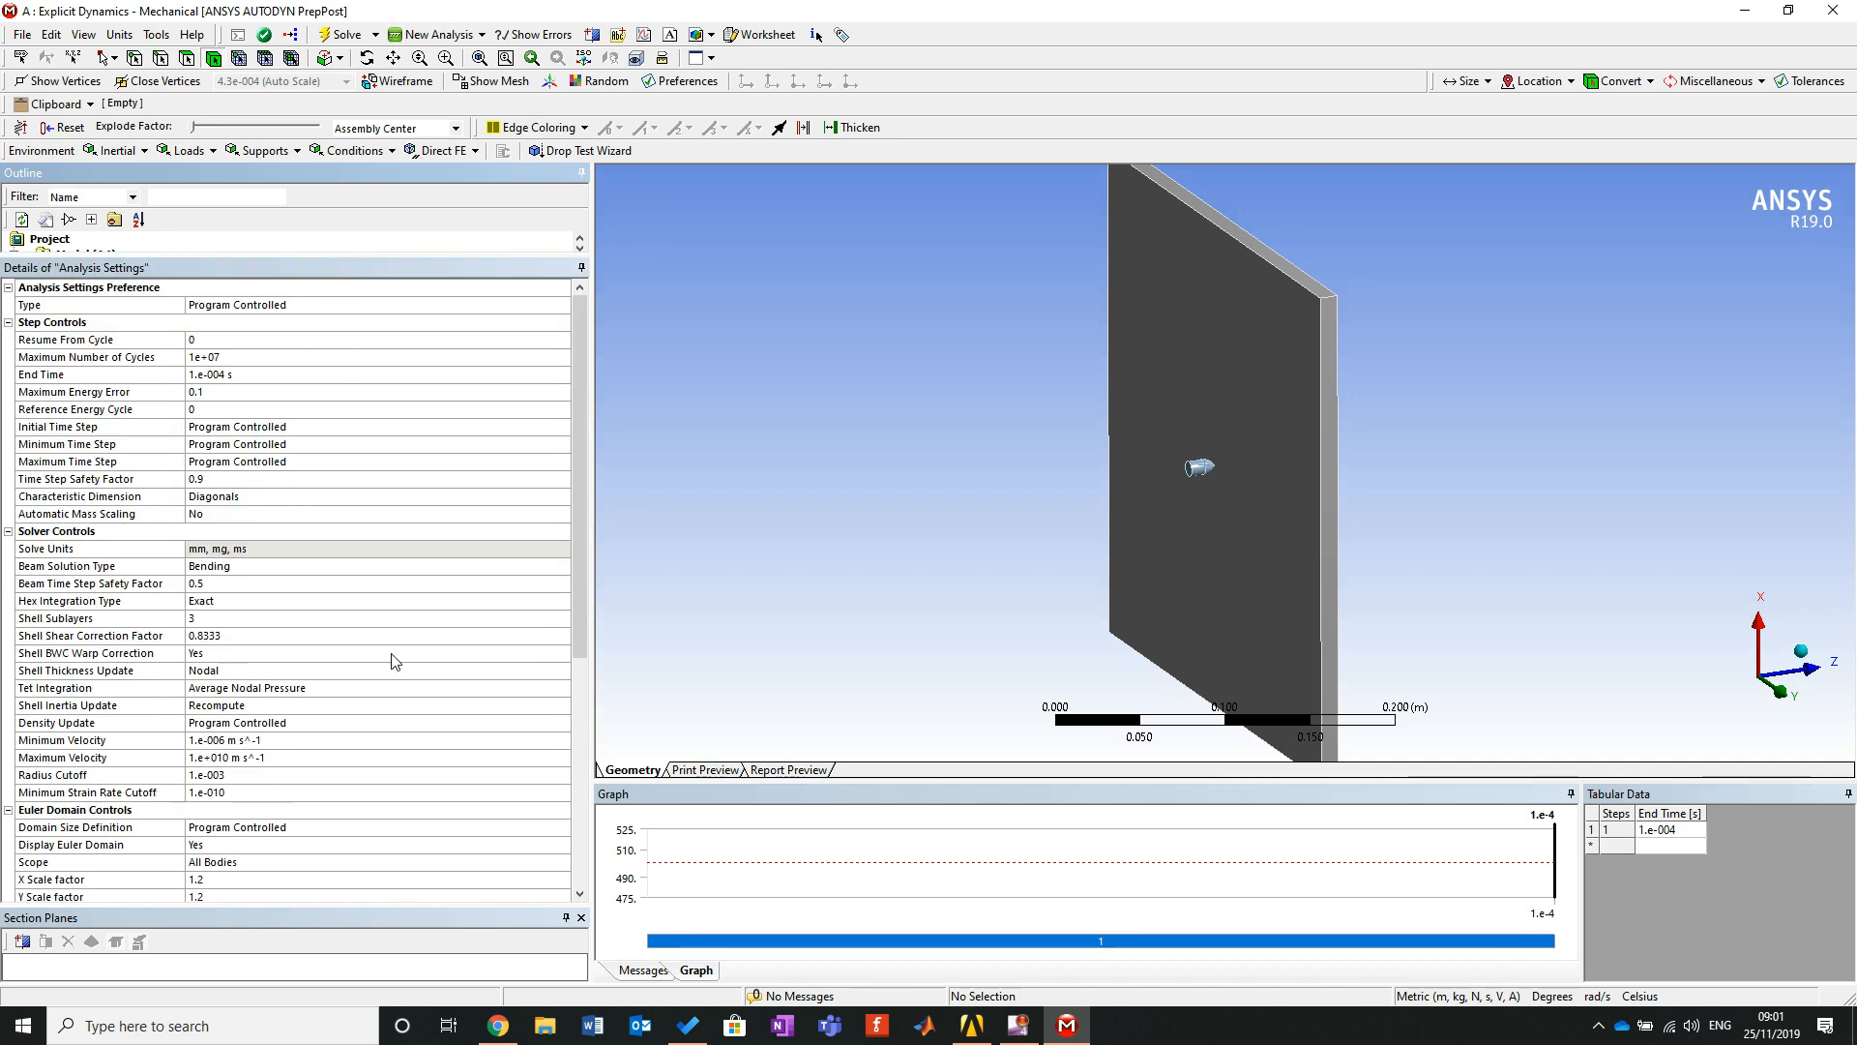
scroll(392, 662, down, 4)
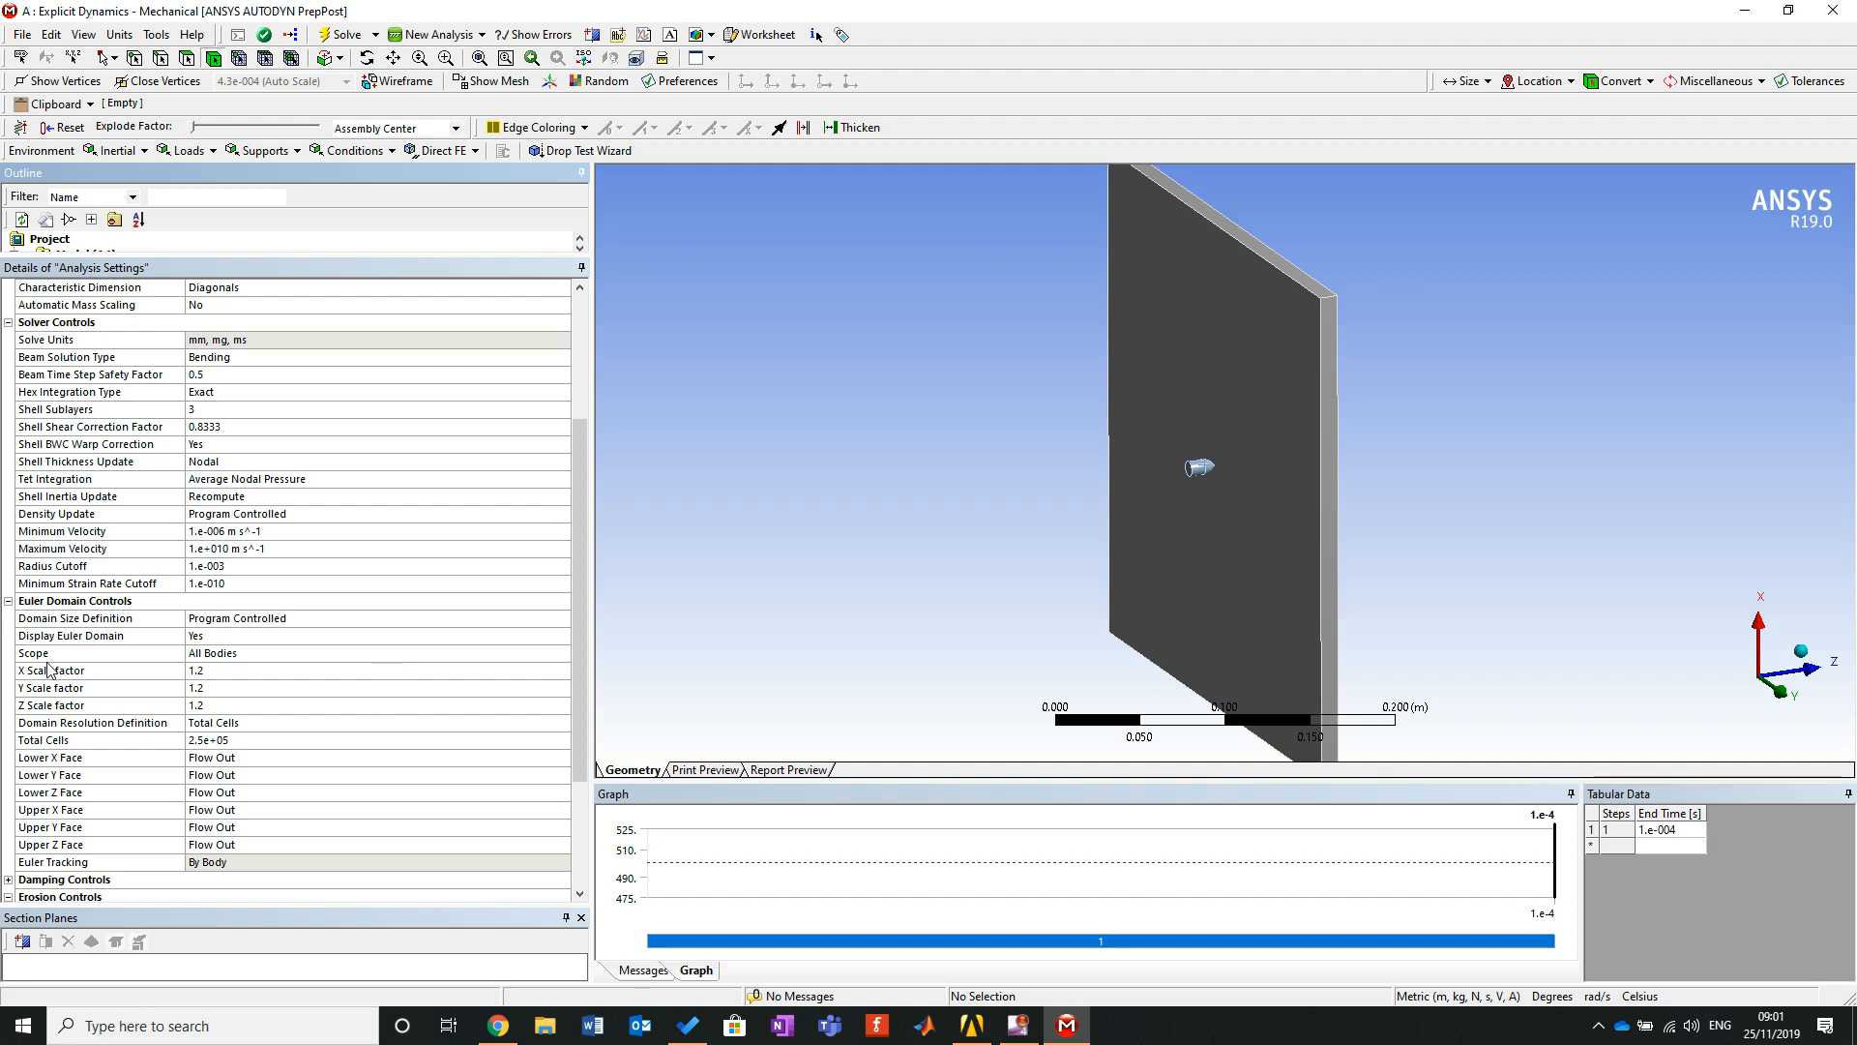
scroll(308, 732, down, 3)
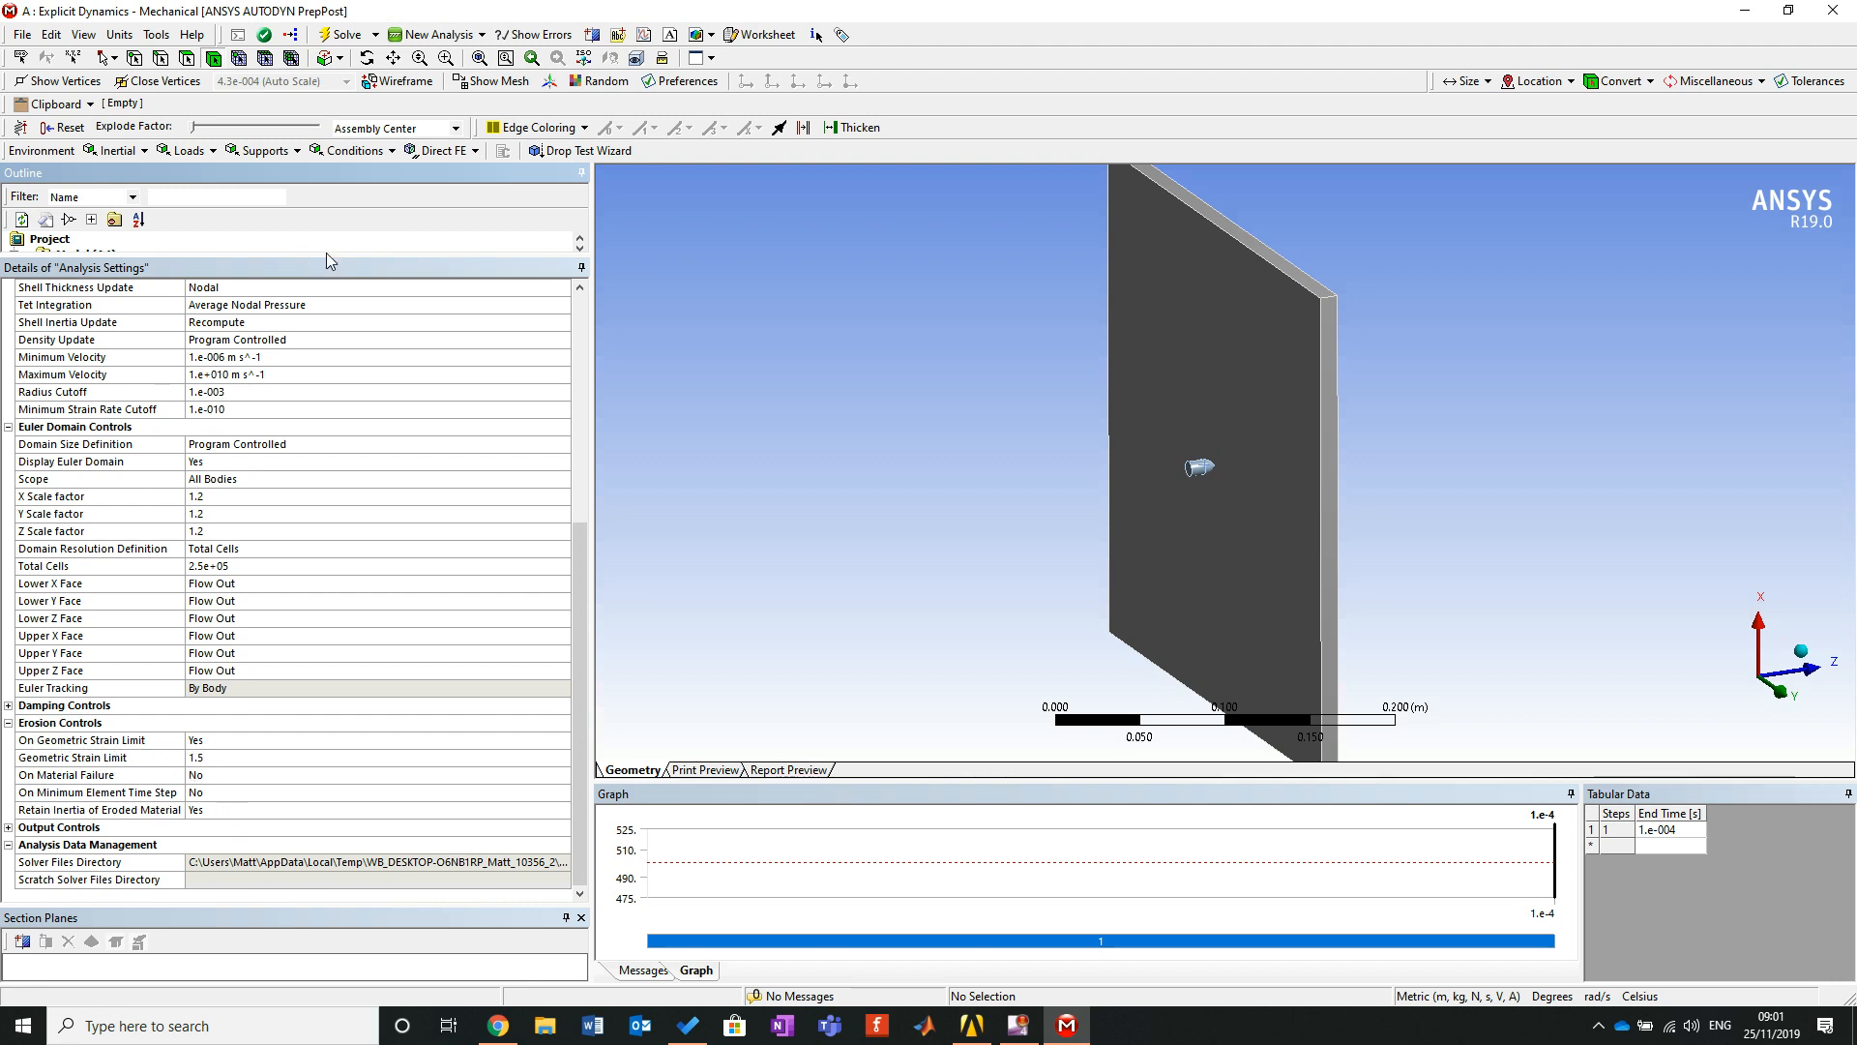
mouse_move(334, 259)
mouse_down()
mouse_move(349, 561)
mouse_move(387, 631)
mouse_up()
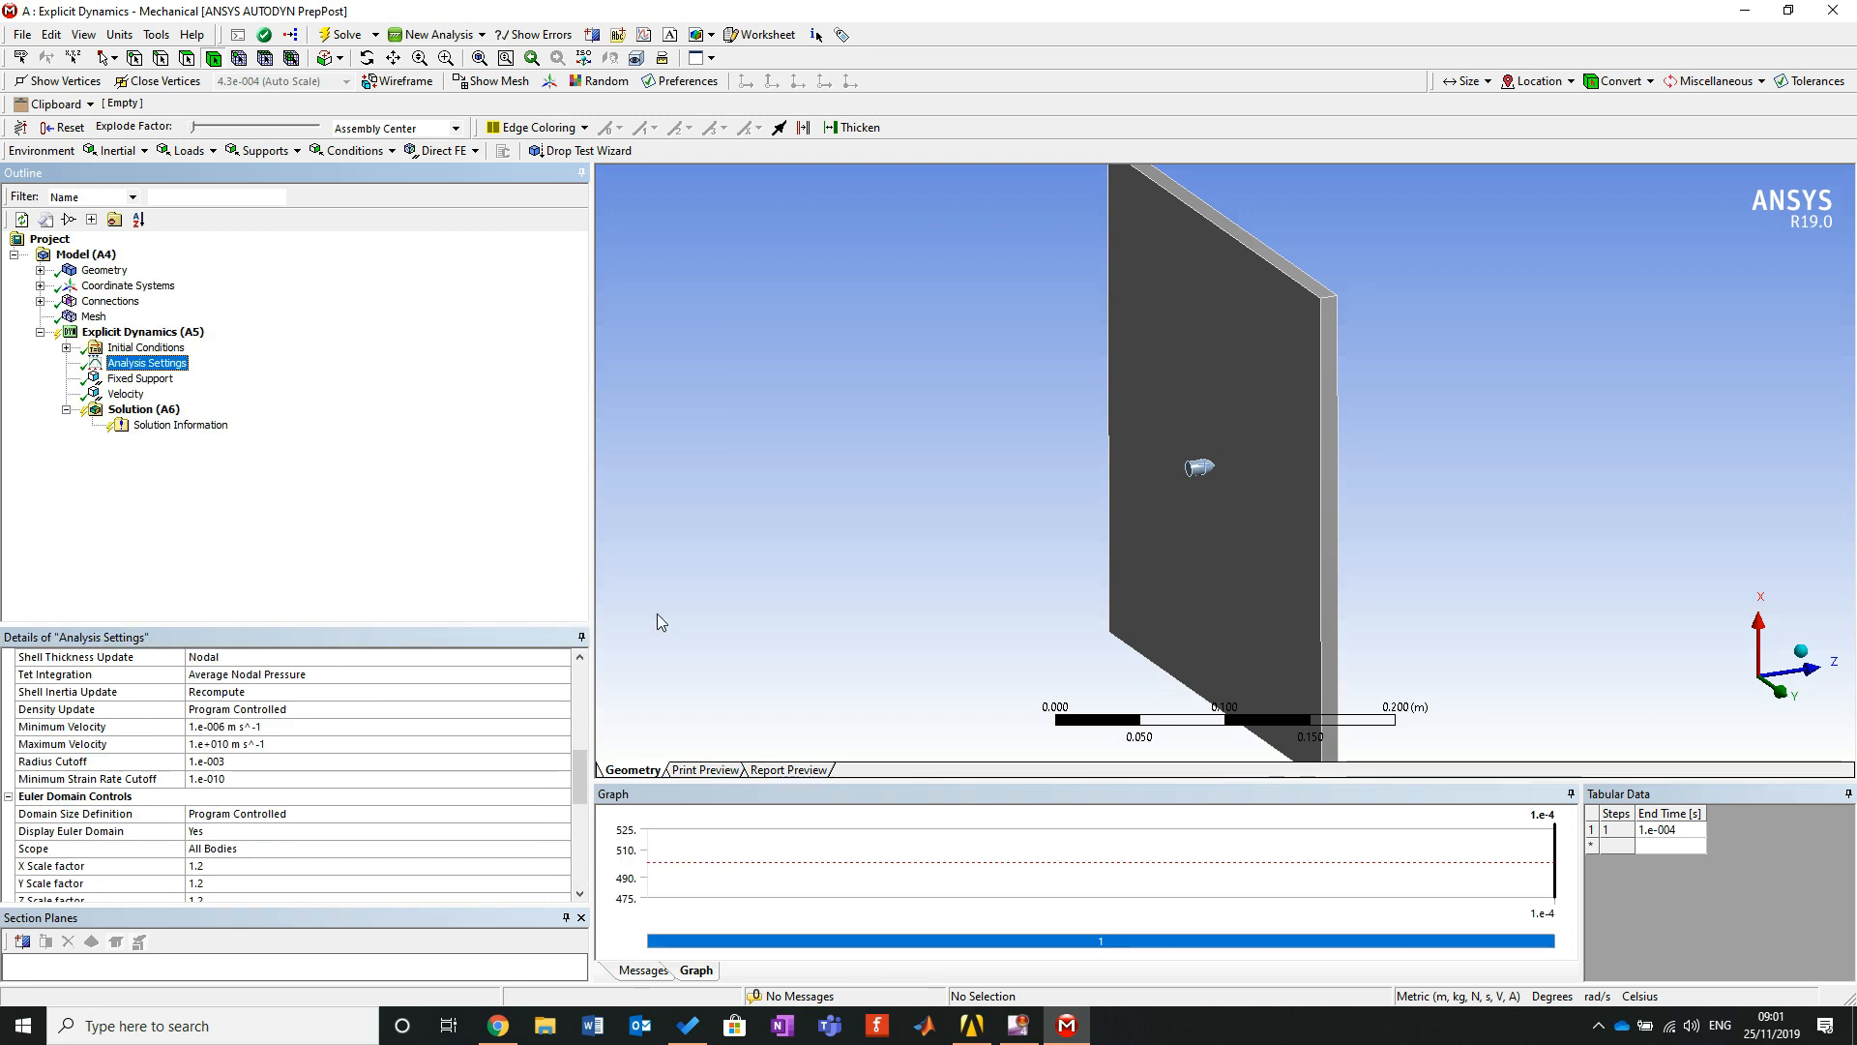
Solve the explicit dynamics analysis of the bullet and plate.
middle_drag(1120, 472, 1317, 584)
scroll(1110, 474, down, 3)
scroll(1127, 465, up, 1)
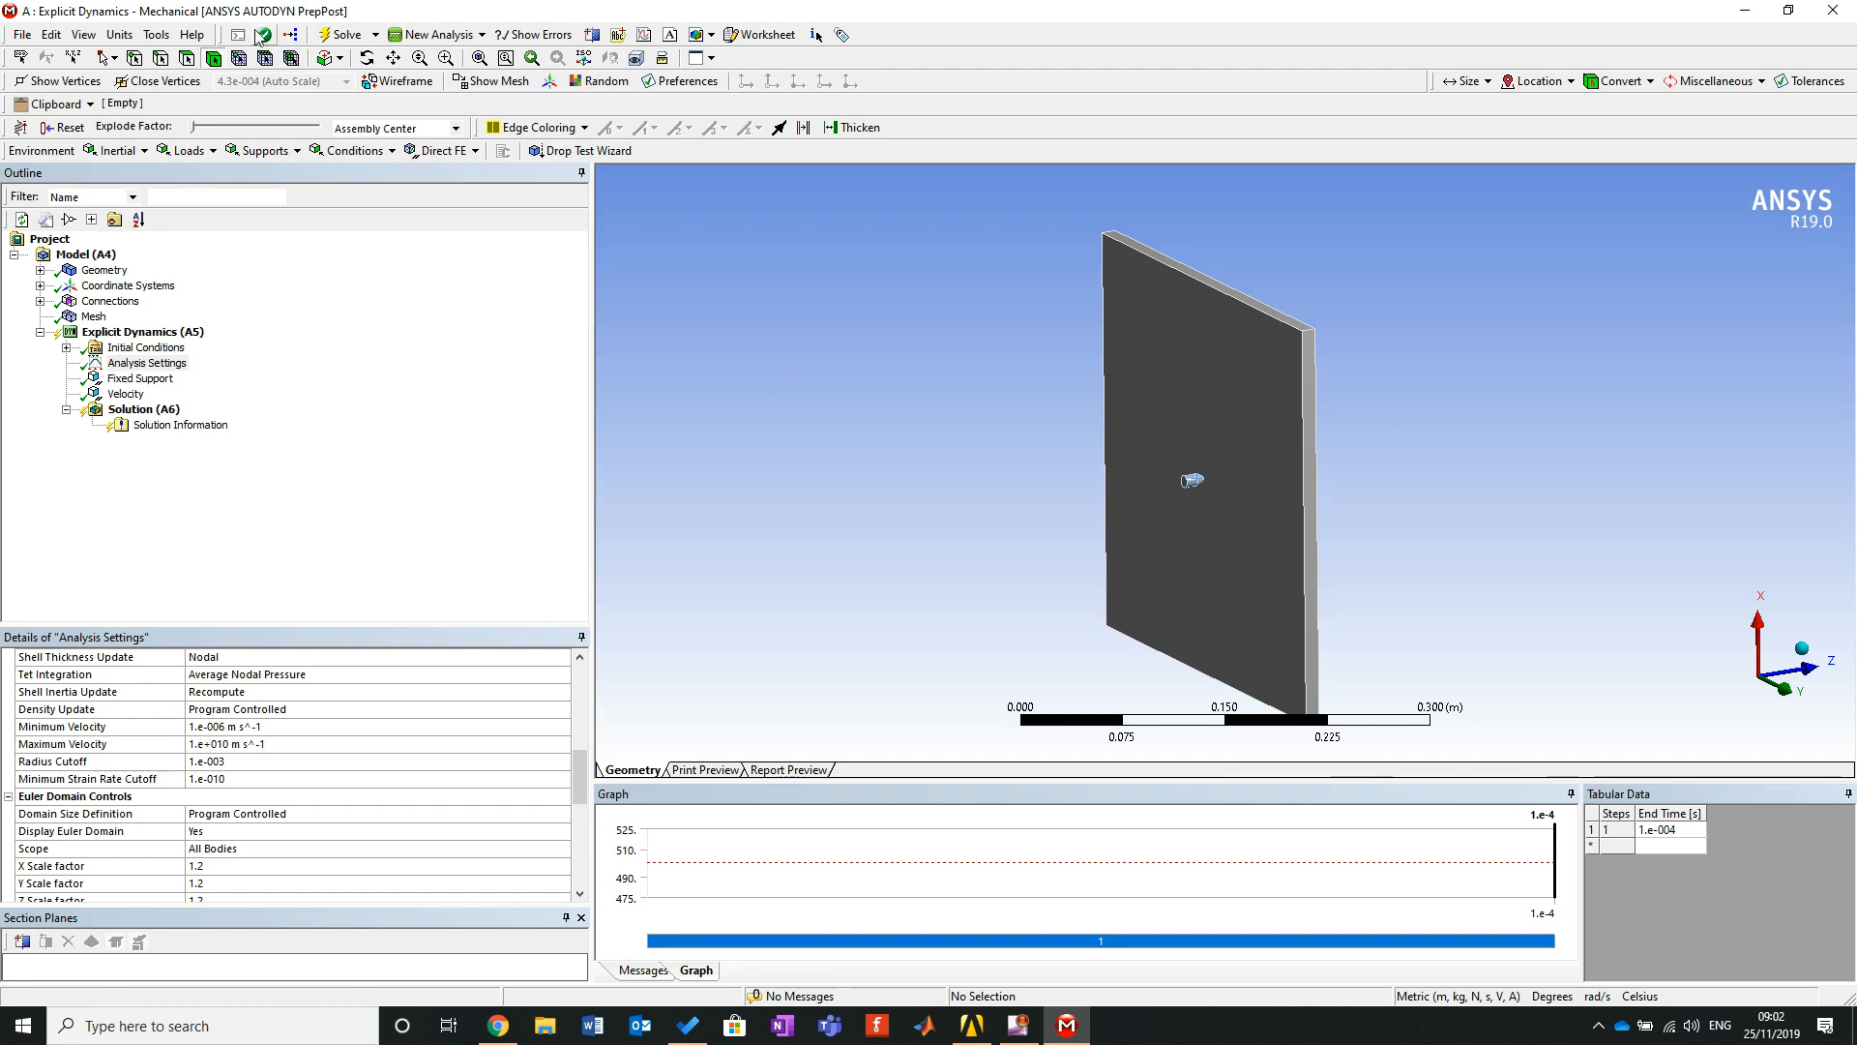
click(343, 35)
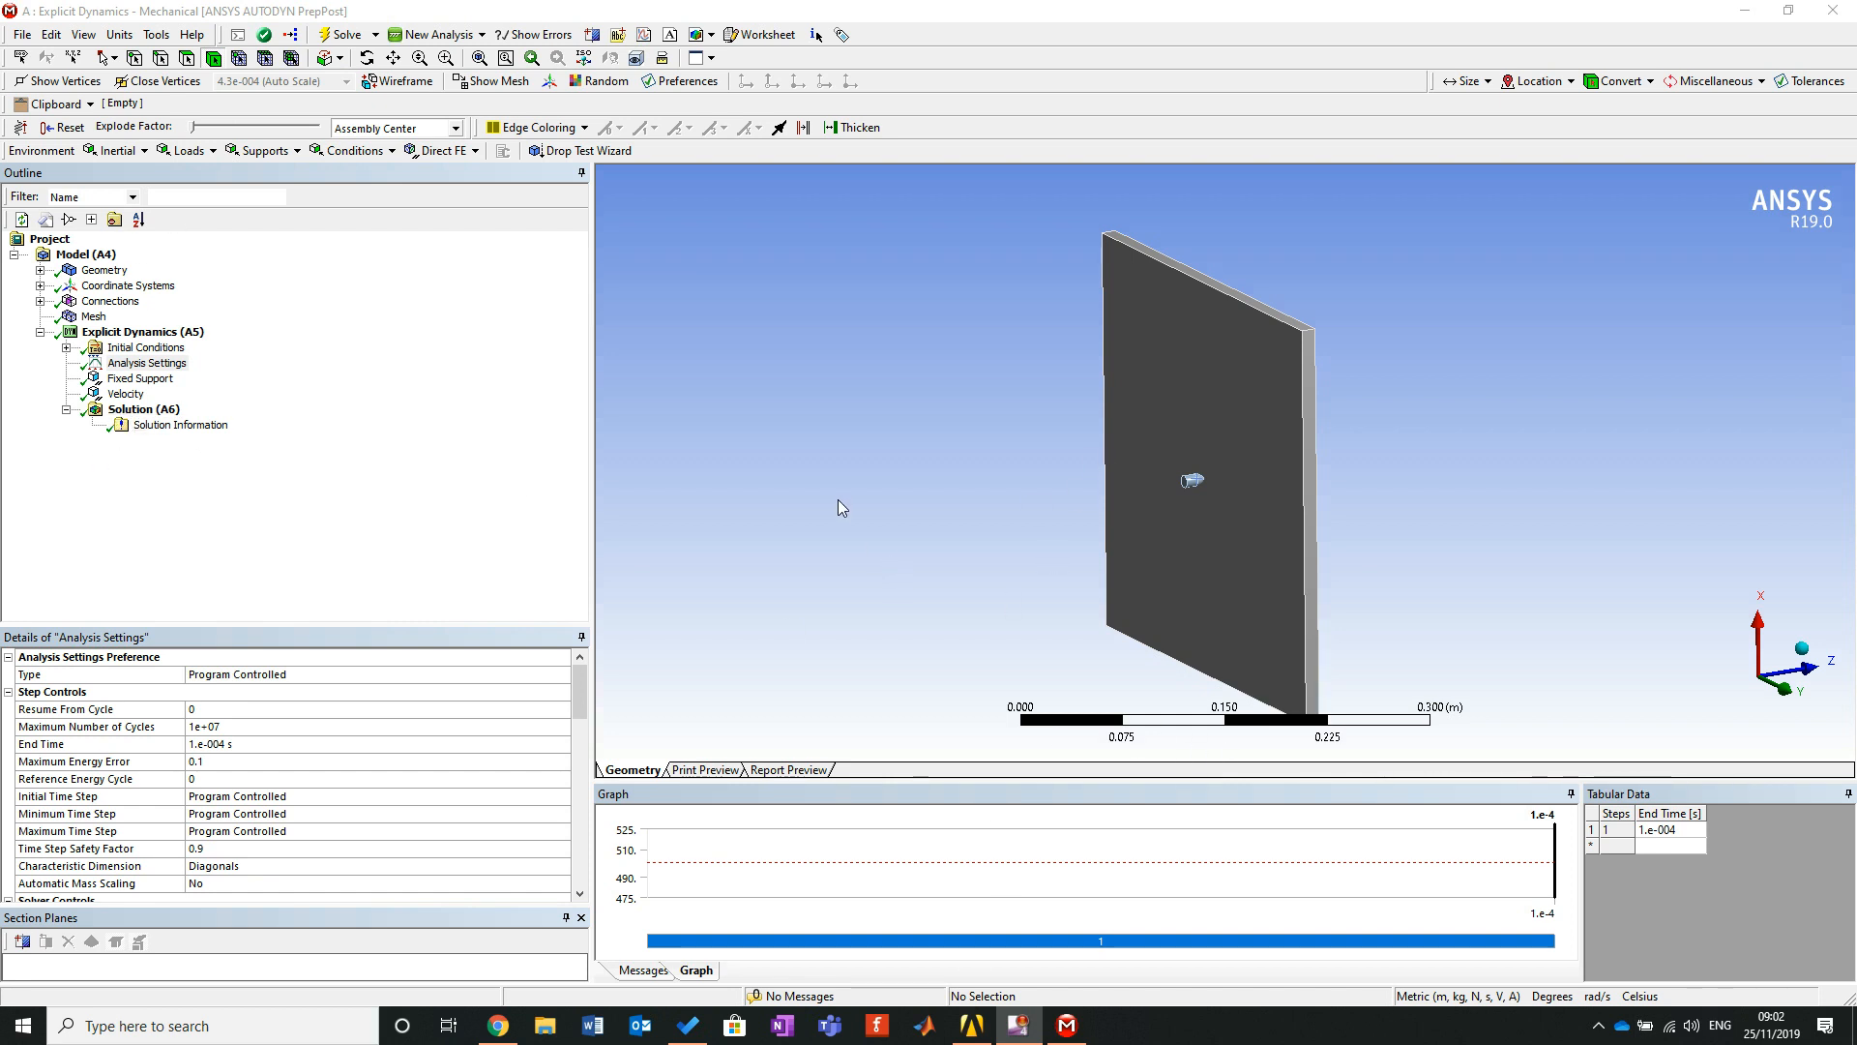
Insert an Equivalent (von-Mises) stress result for all bodies into the solution and evaluate it.
right_click(154, 407)
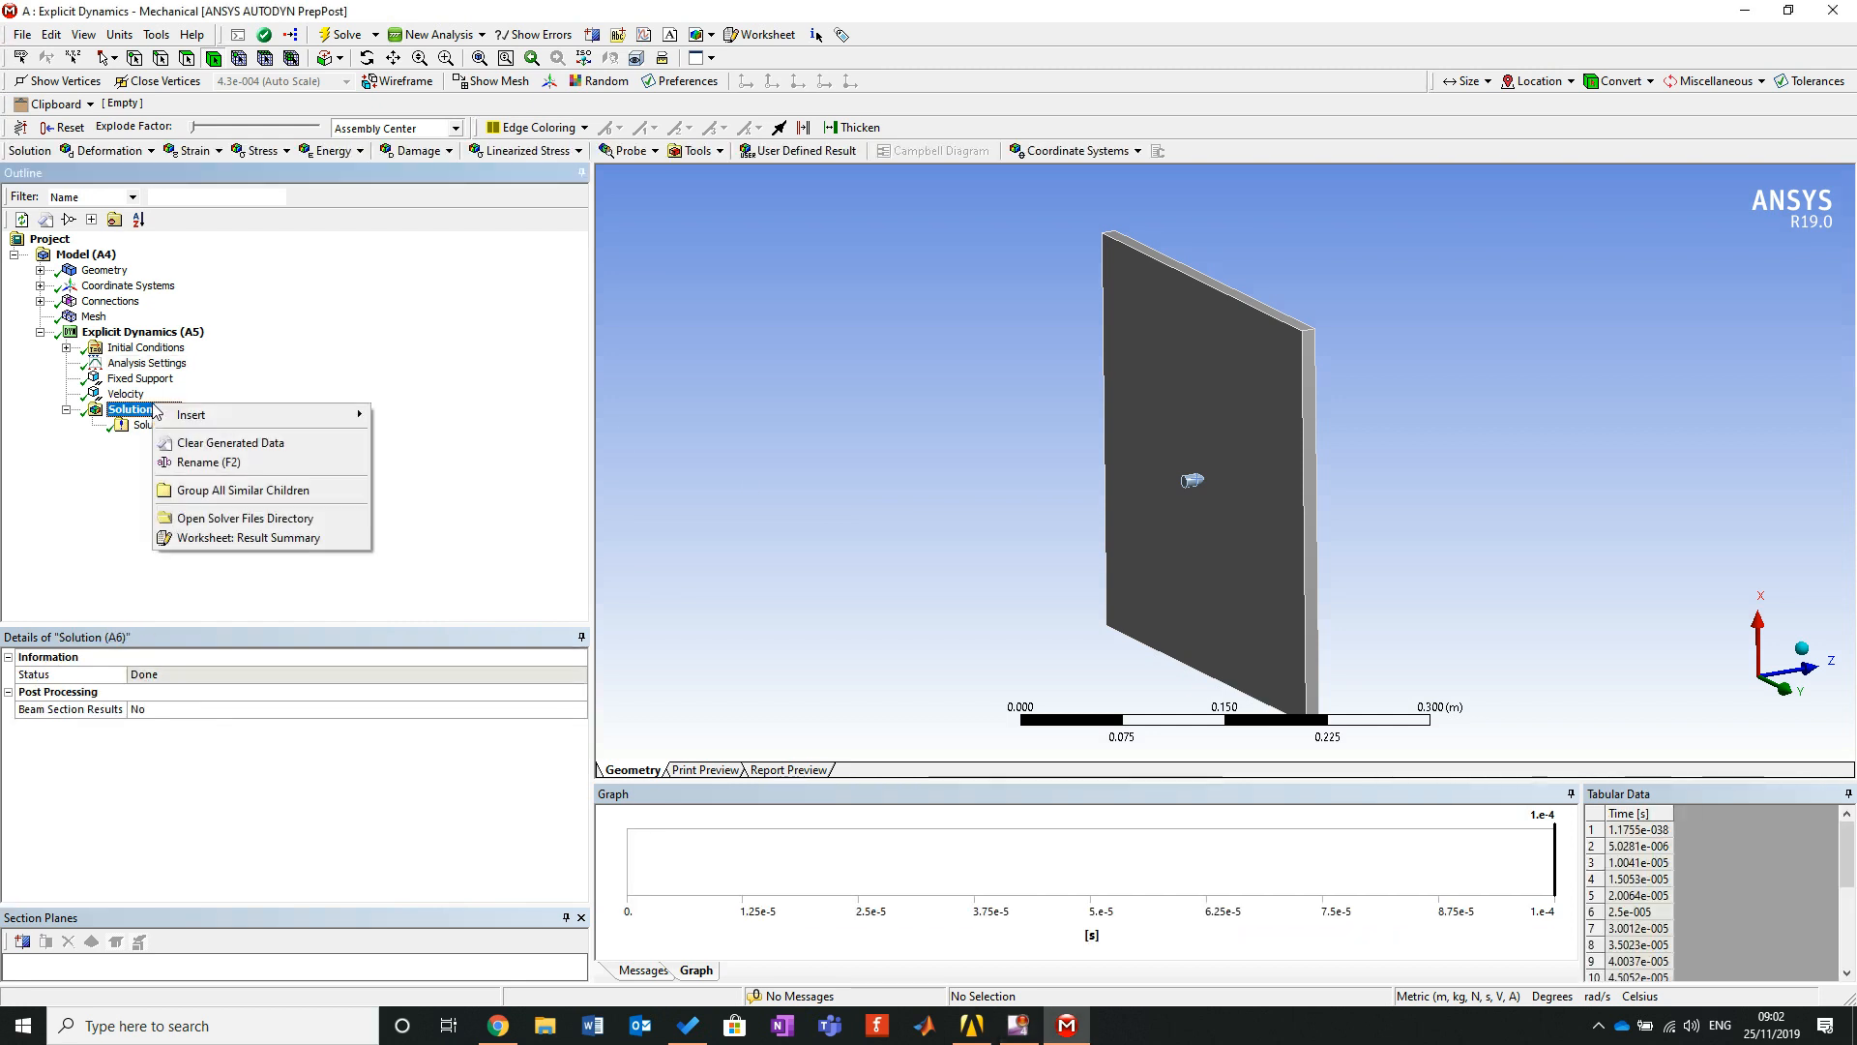
mouse_move(280, 422)
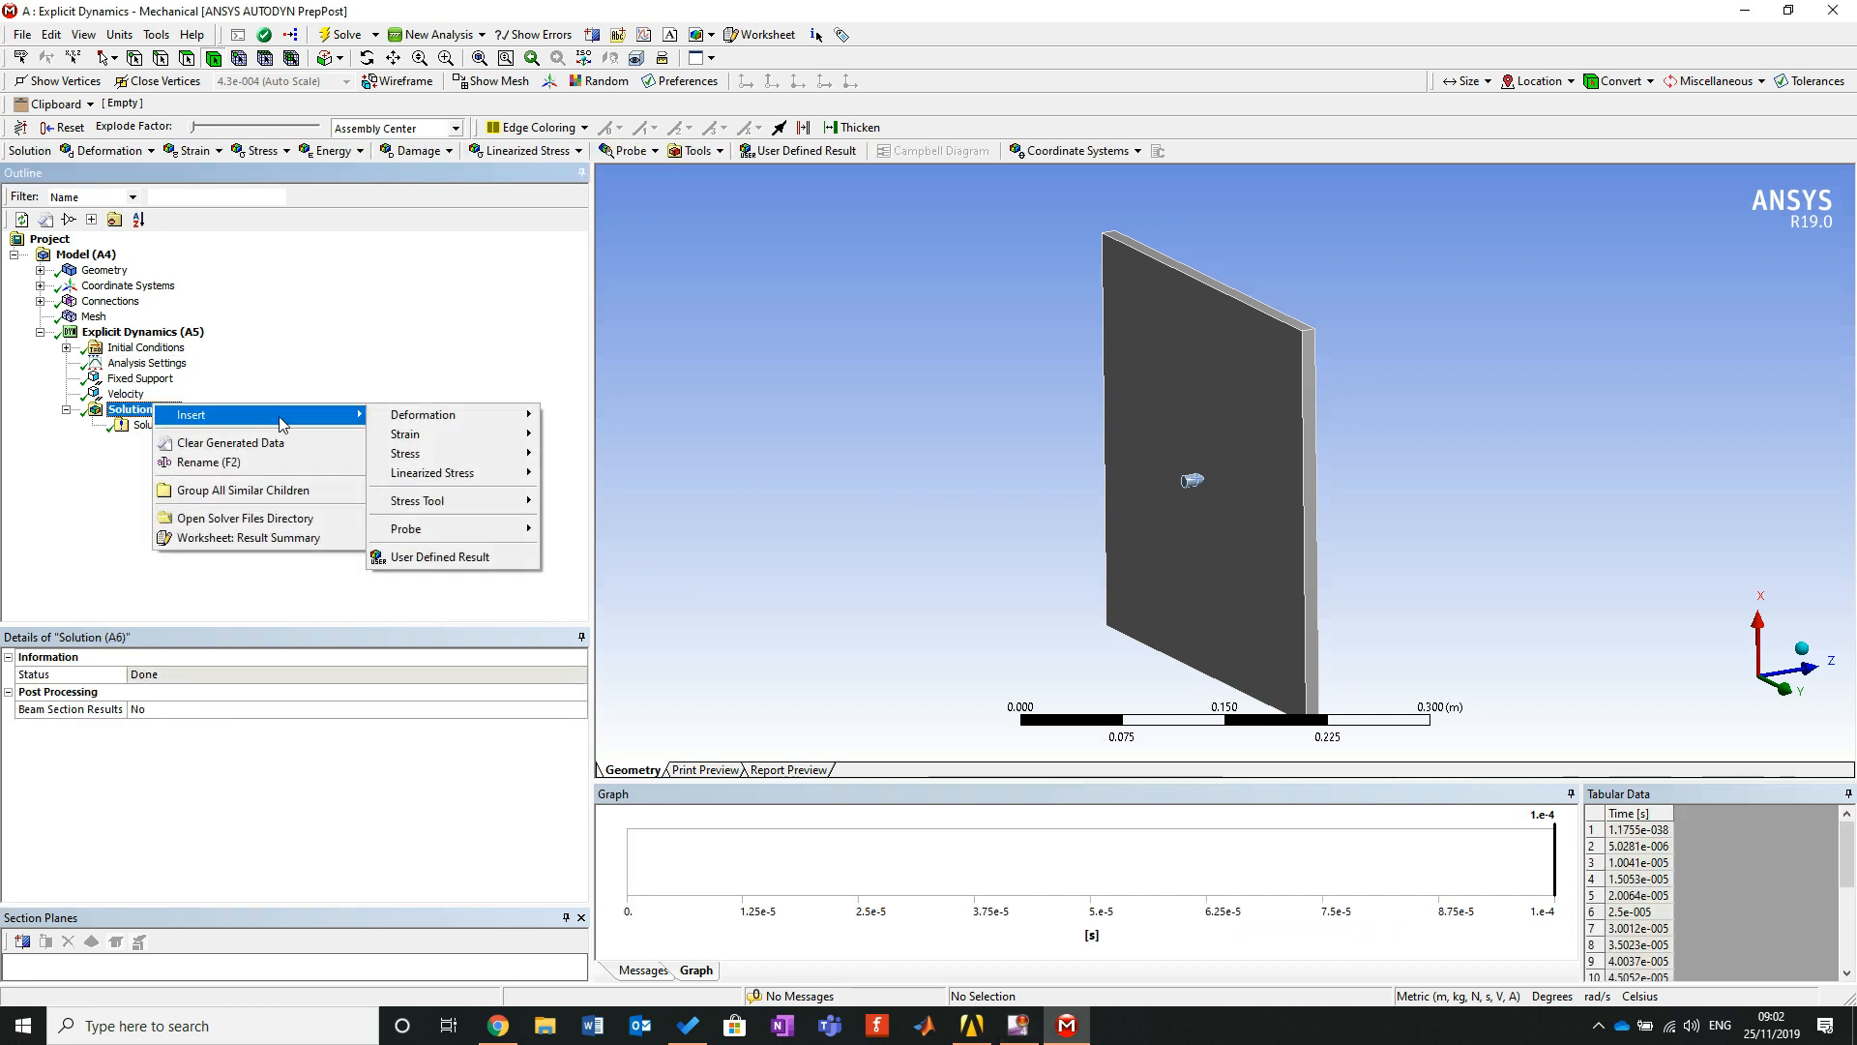
mouse_move(484, 453)
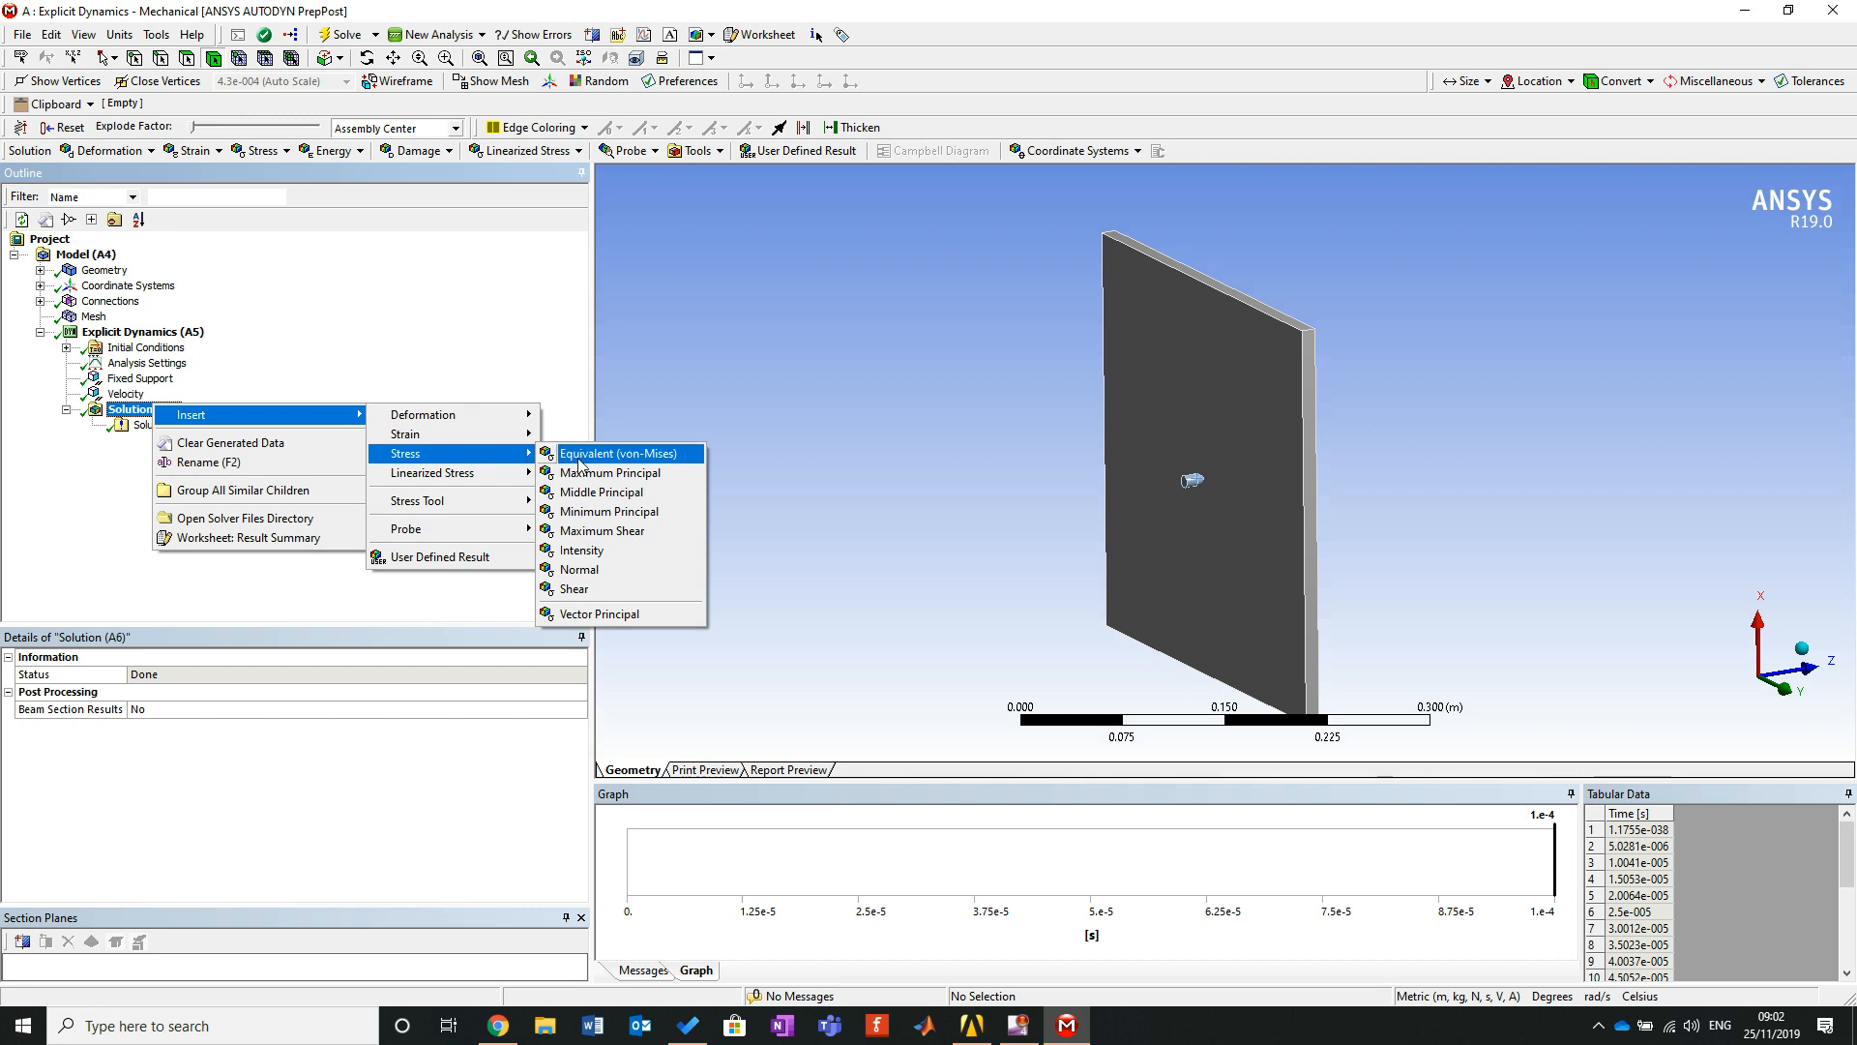
click(611, 456)
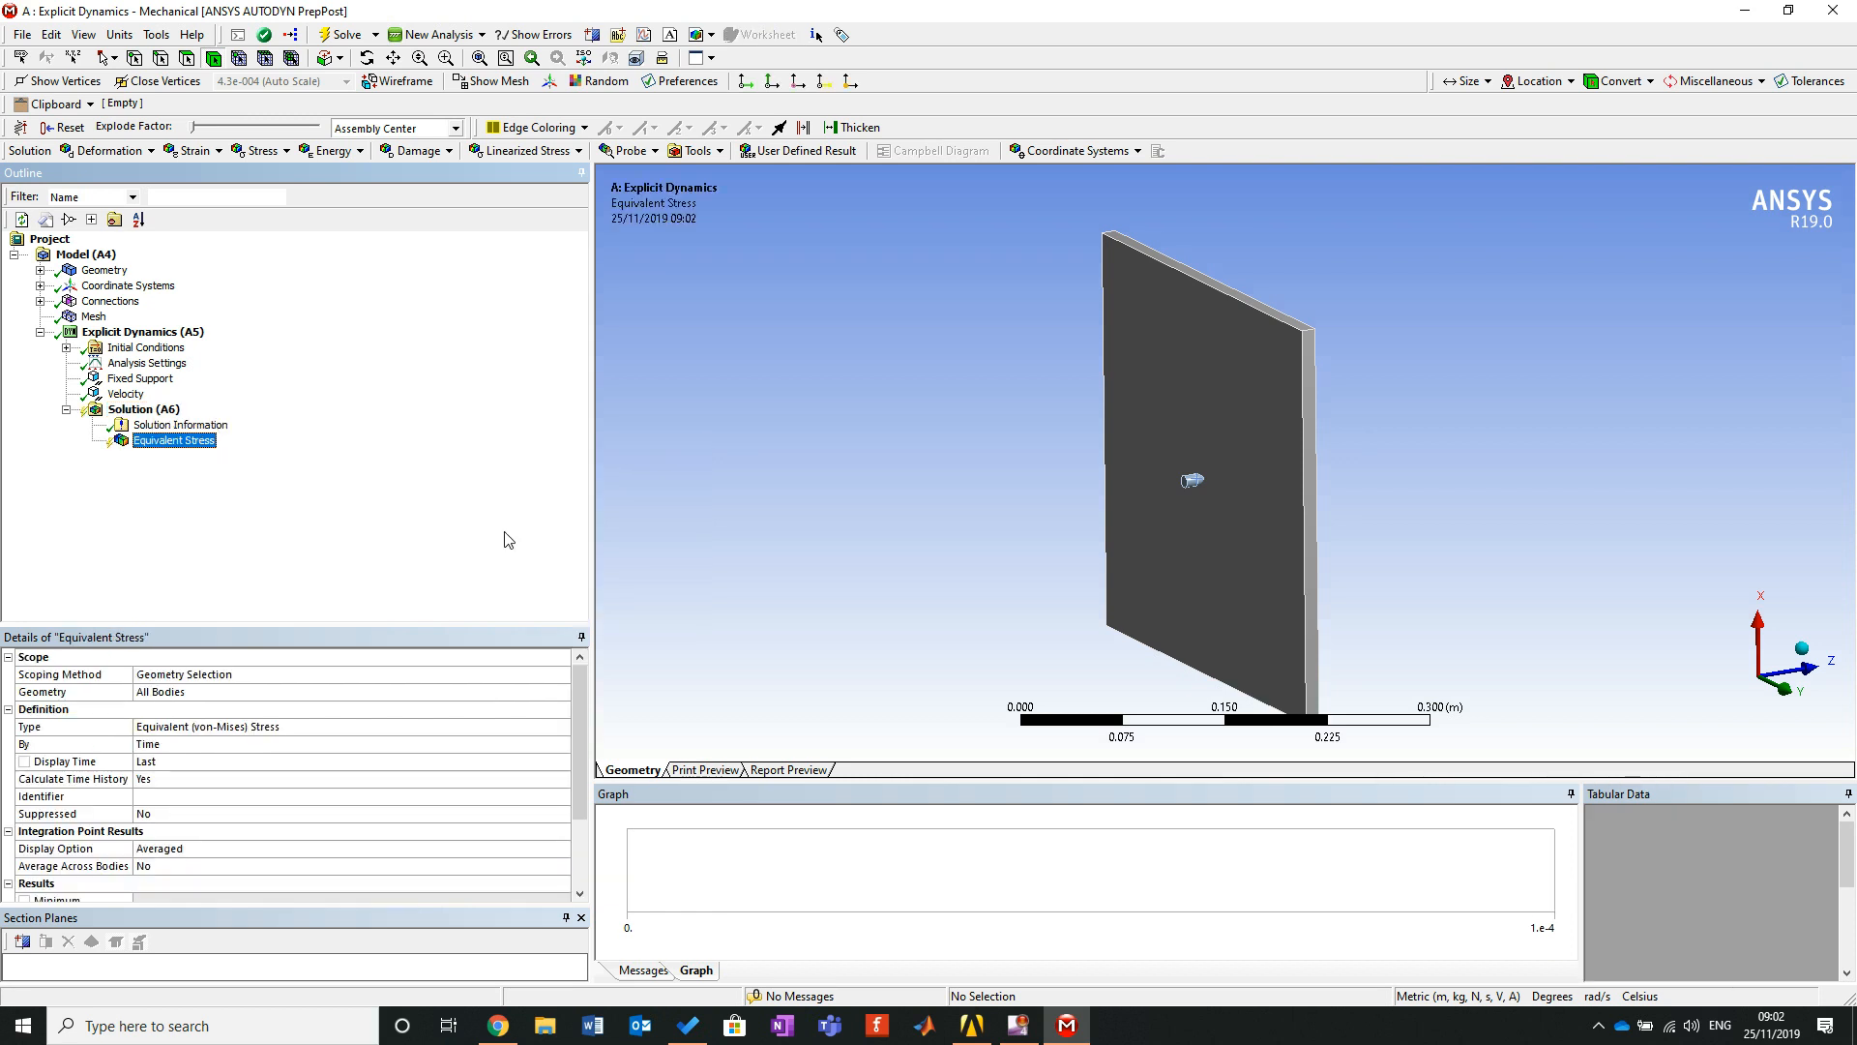
right_click(172, 442)
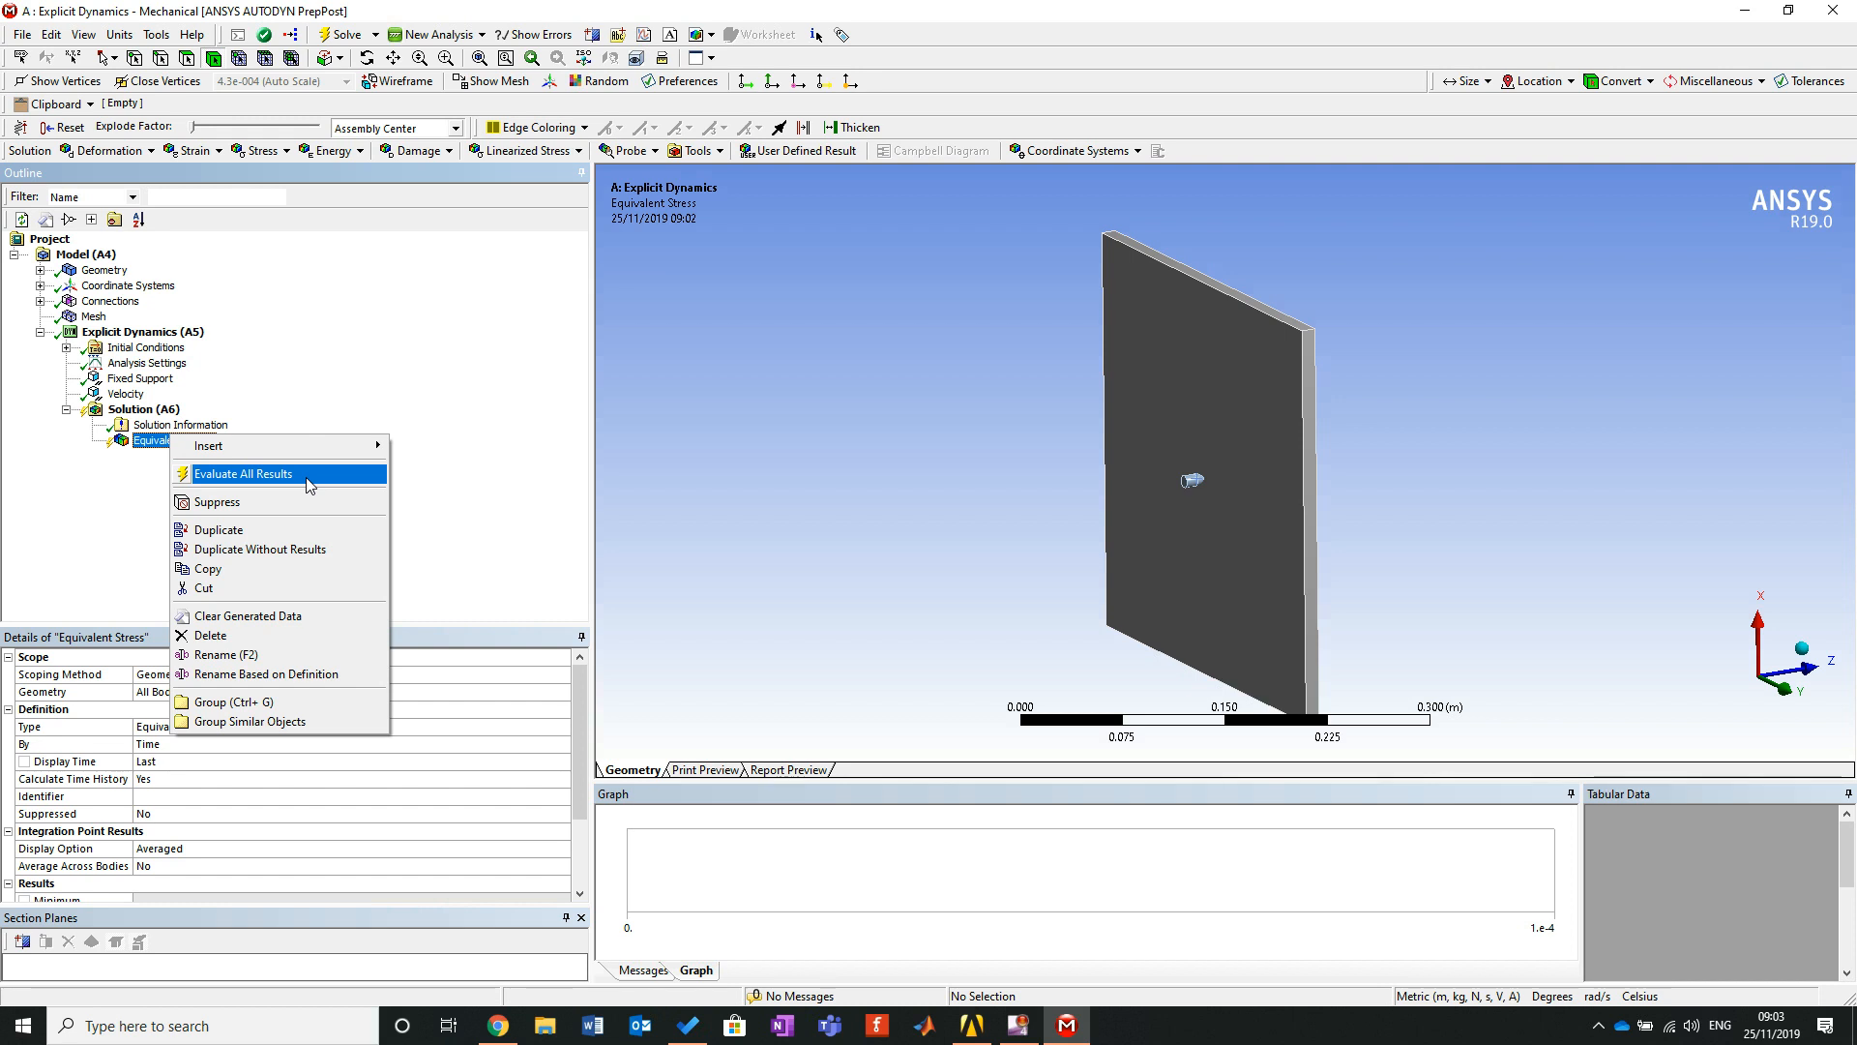
click(309, 477)
mouse_move(1094, 516)
mouse_down()
mouse_move(1137, 532)
mouse_move(954, 519)
mouse_move(1277, 531)
mouse_move(1194, 568)
mouse_move(1331, 485)
mouse_move(1311, 525)
mouse_move(962, 543)
mouse_move(1281, 531)
mouse_up()
right_drag(1122, 400, 1299, 524)
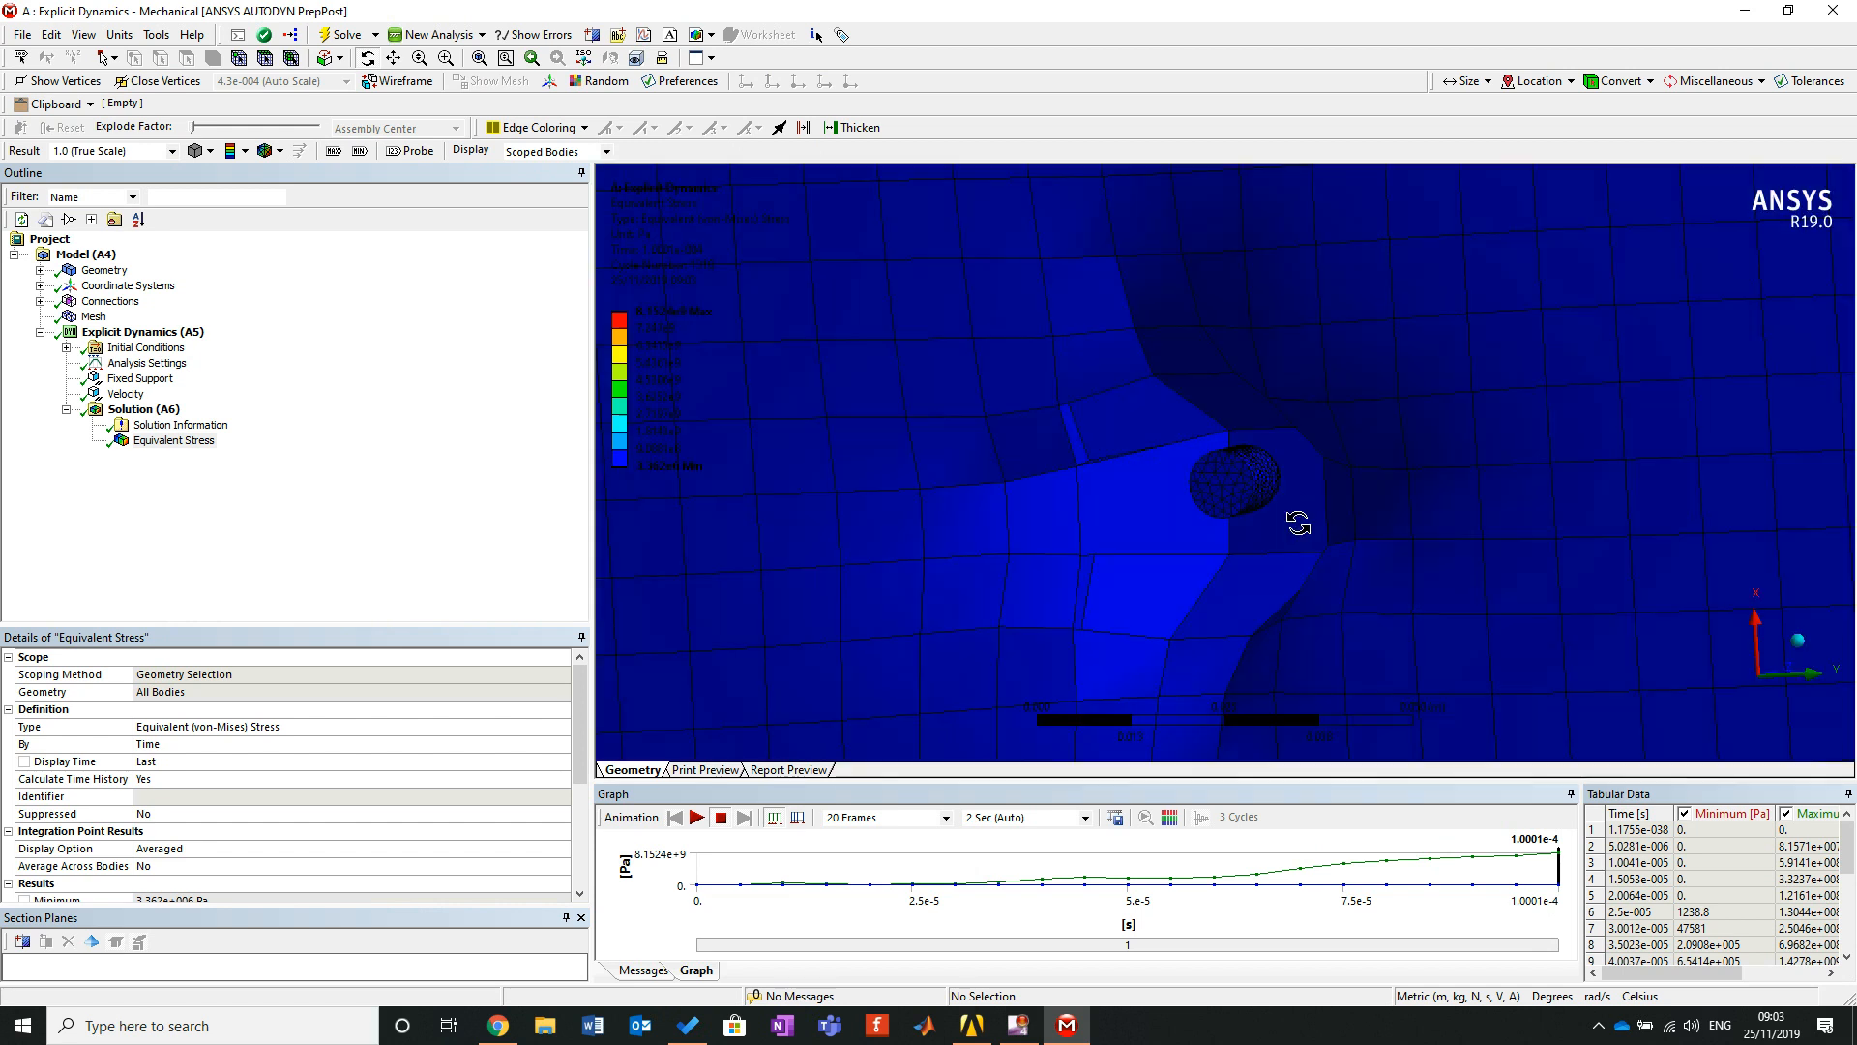
drag(1287, 538, 1157, 539)
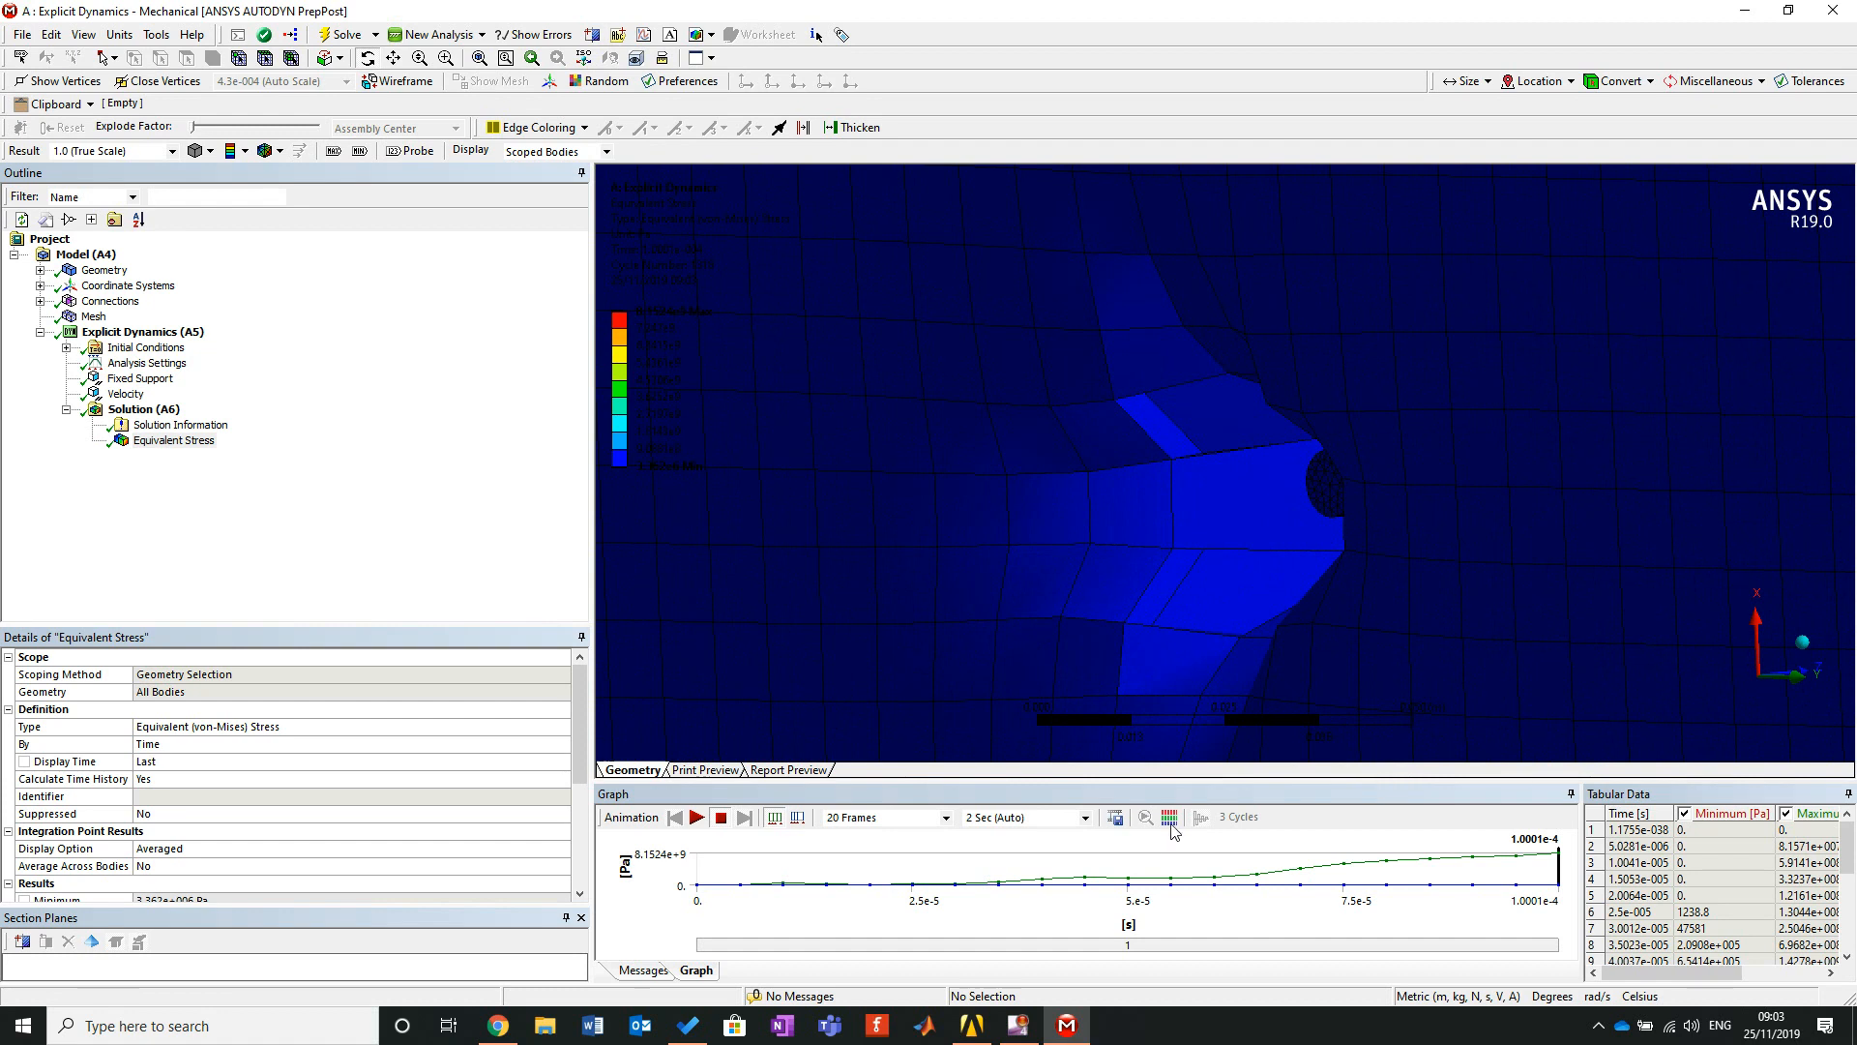
drag(1185, 779, 1207, 654)
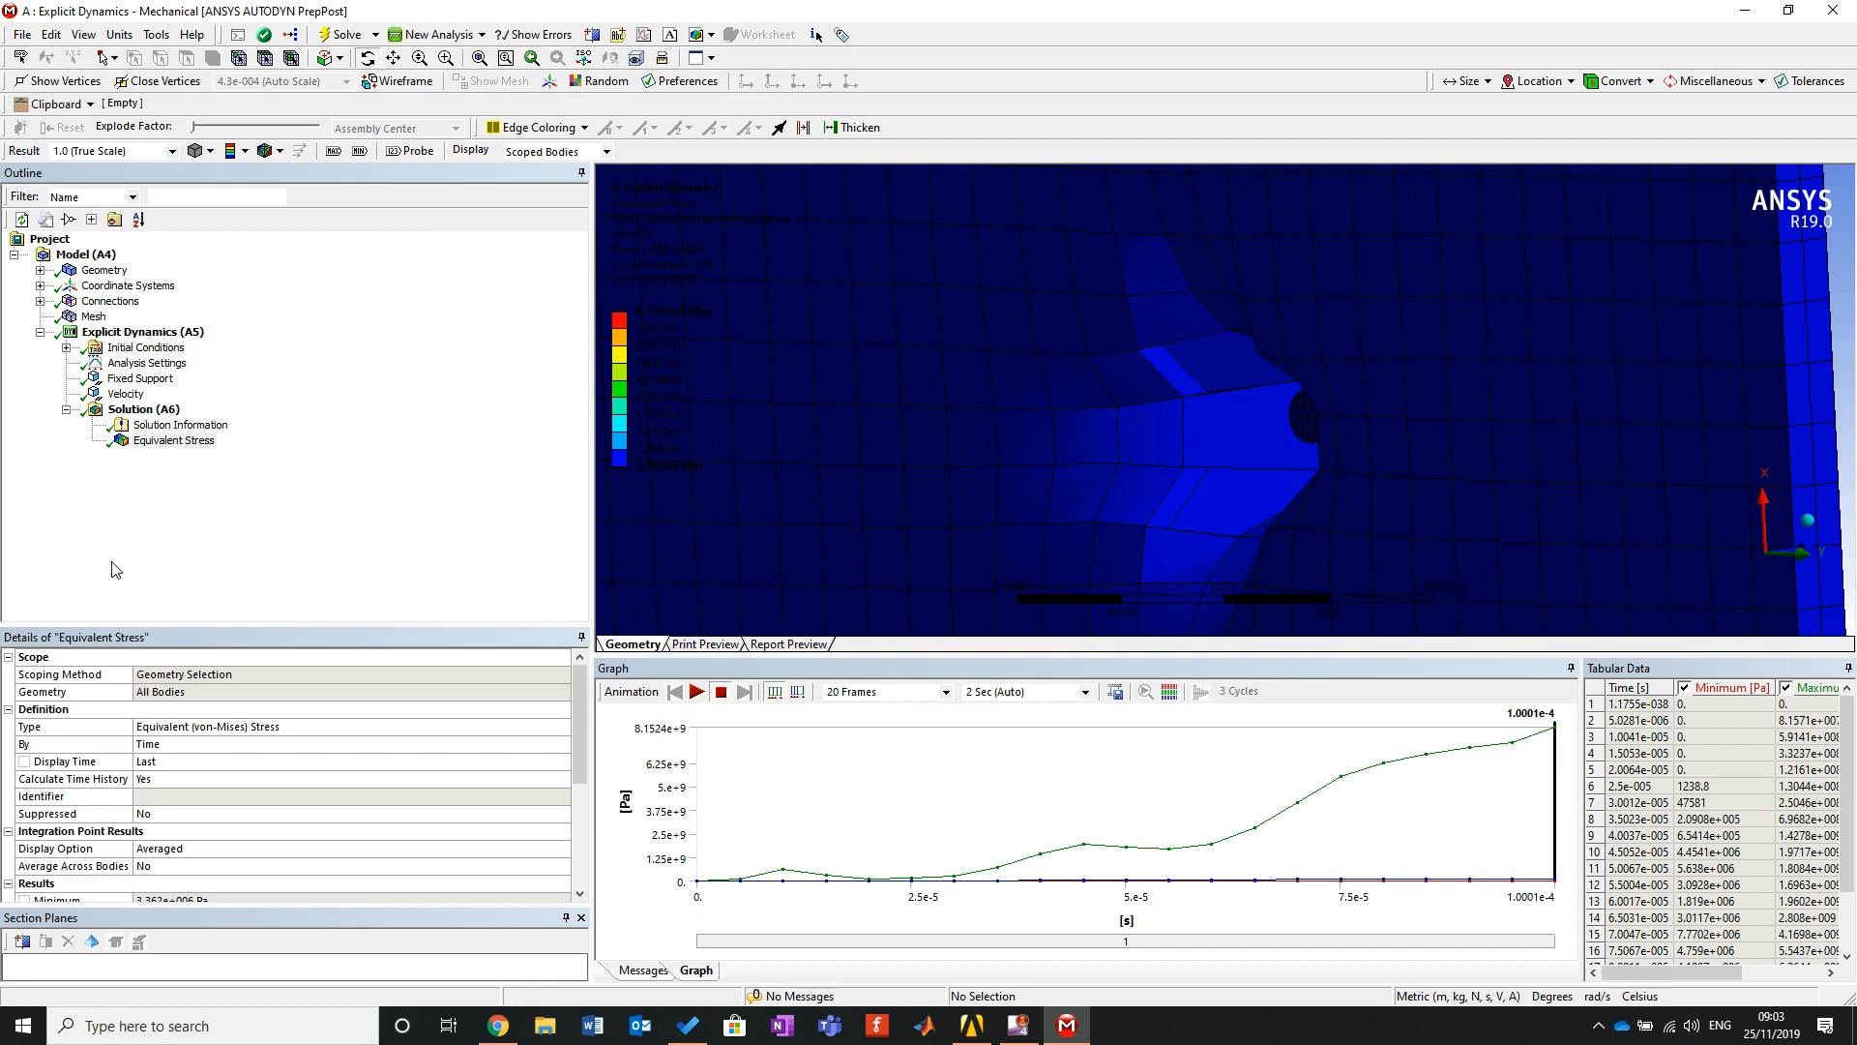
Set the end time in the analysis settings to 0.001 s and solve the analysis again.
click(136, 363)
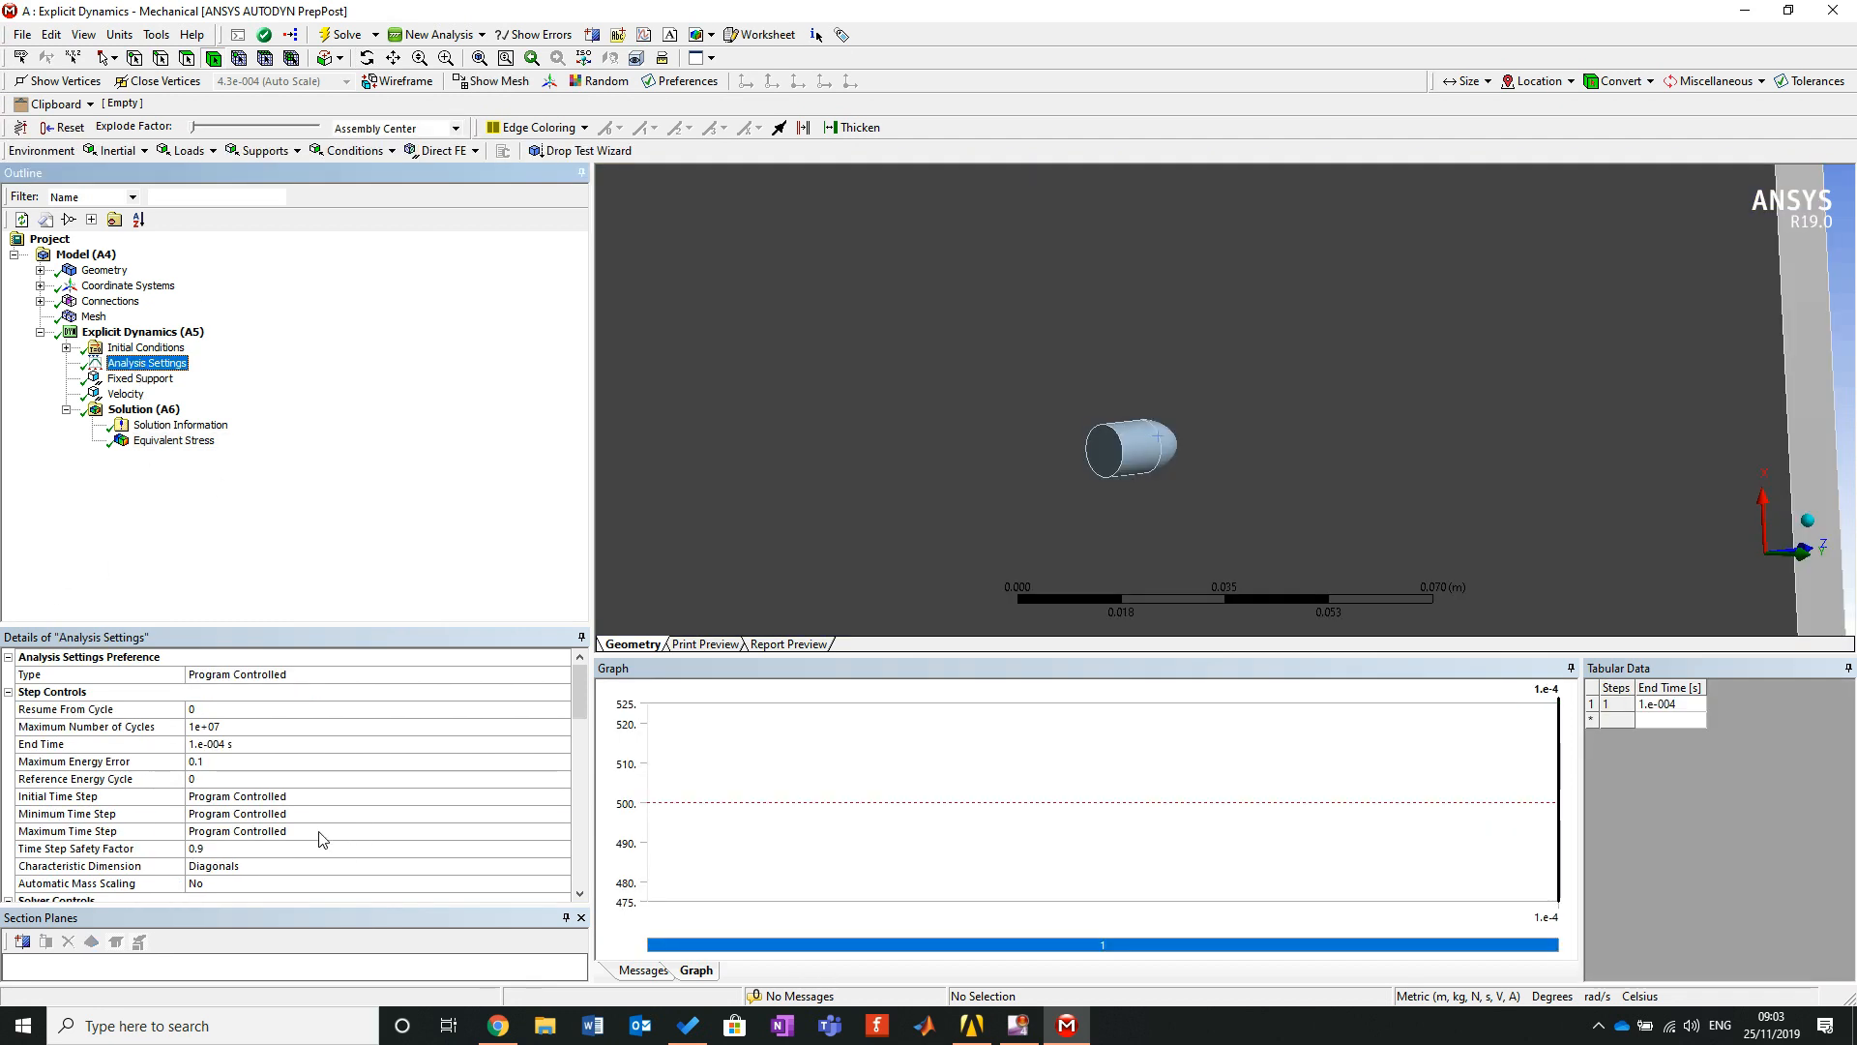
click(219, 744)
click(214, 743)
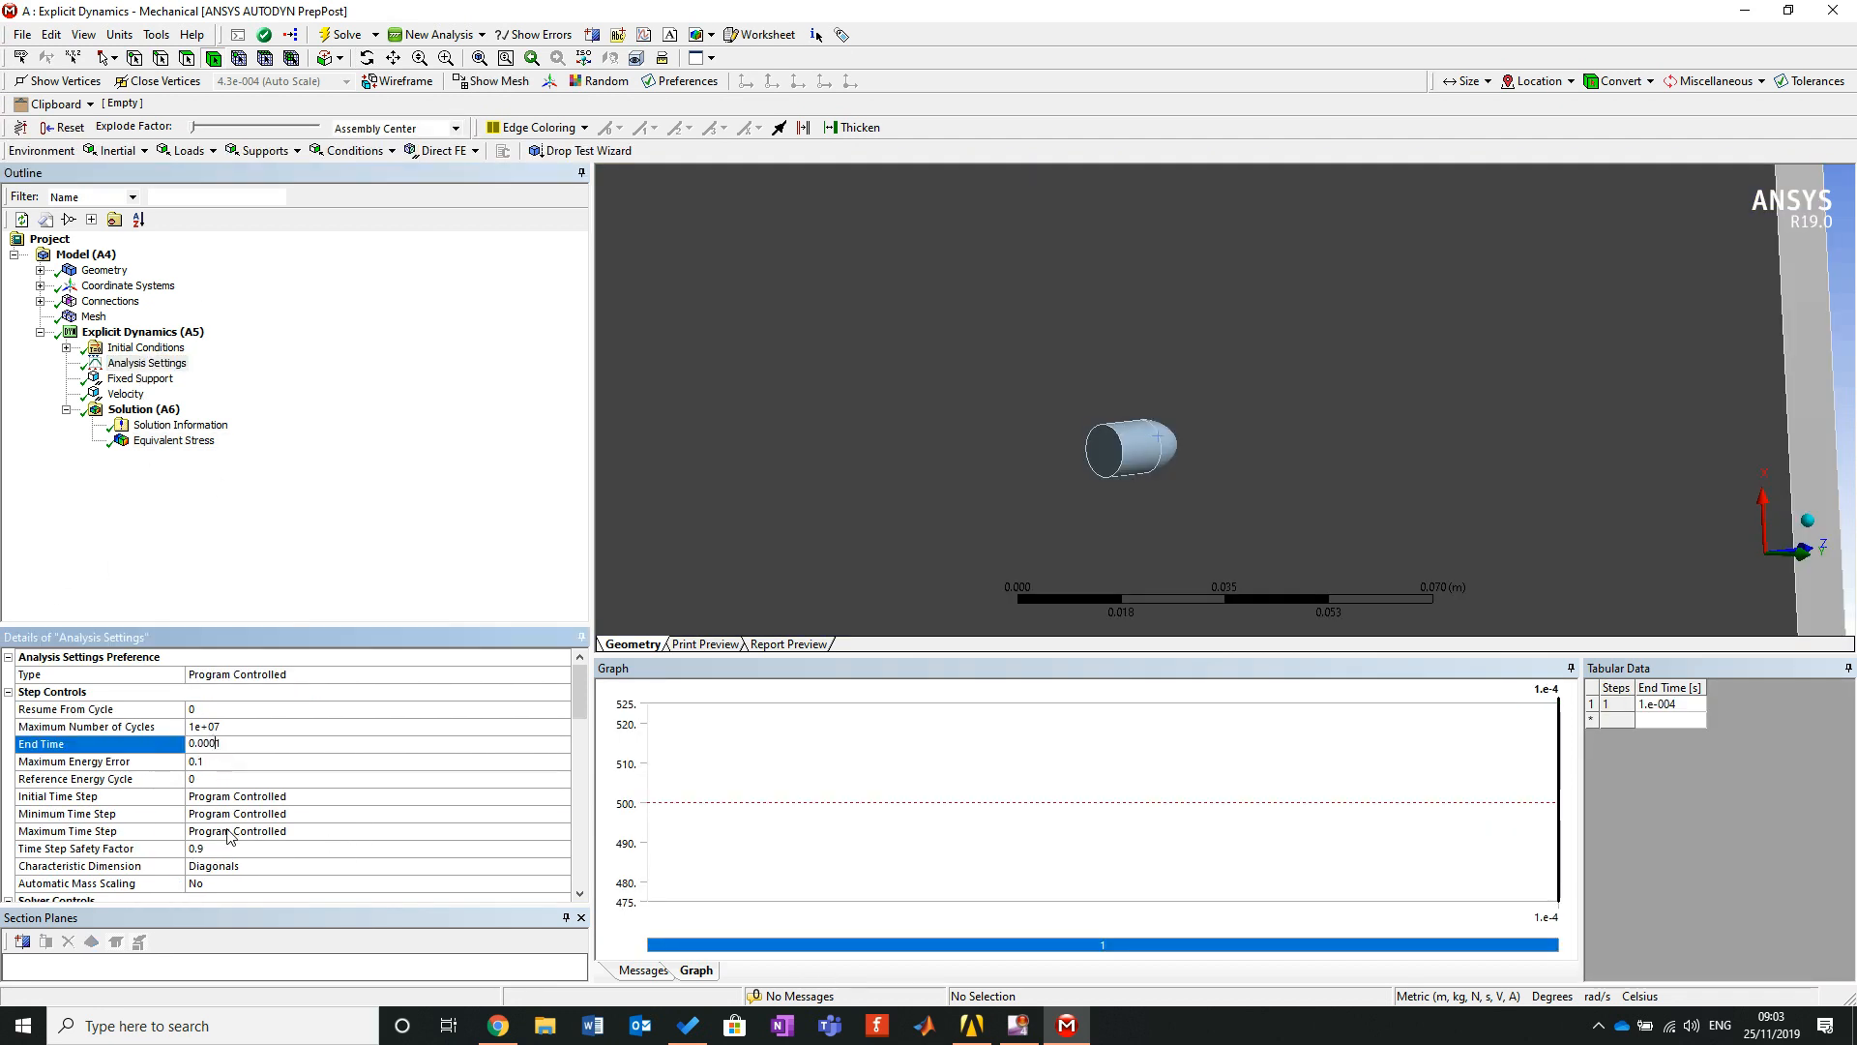
click(468, 451)
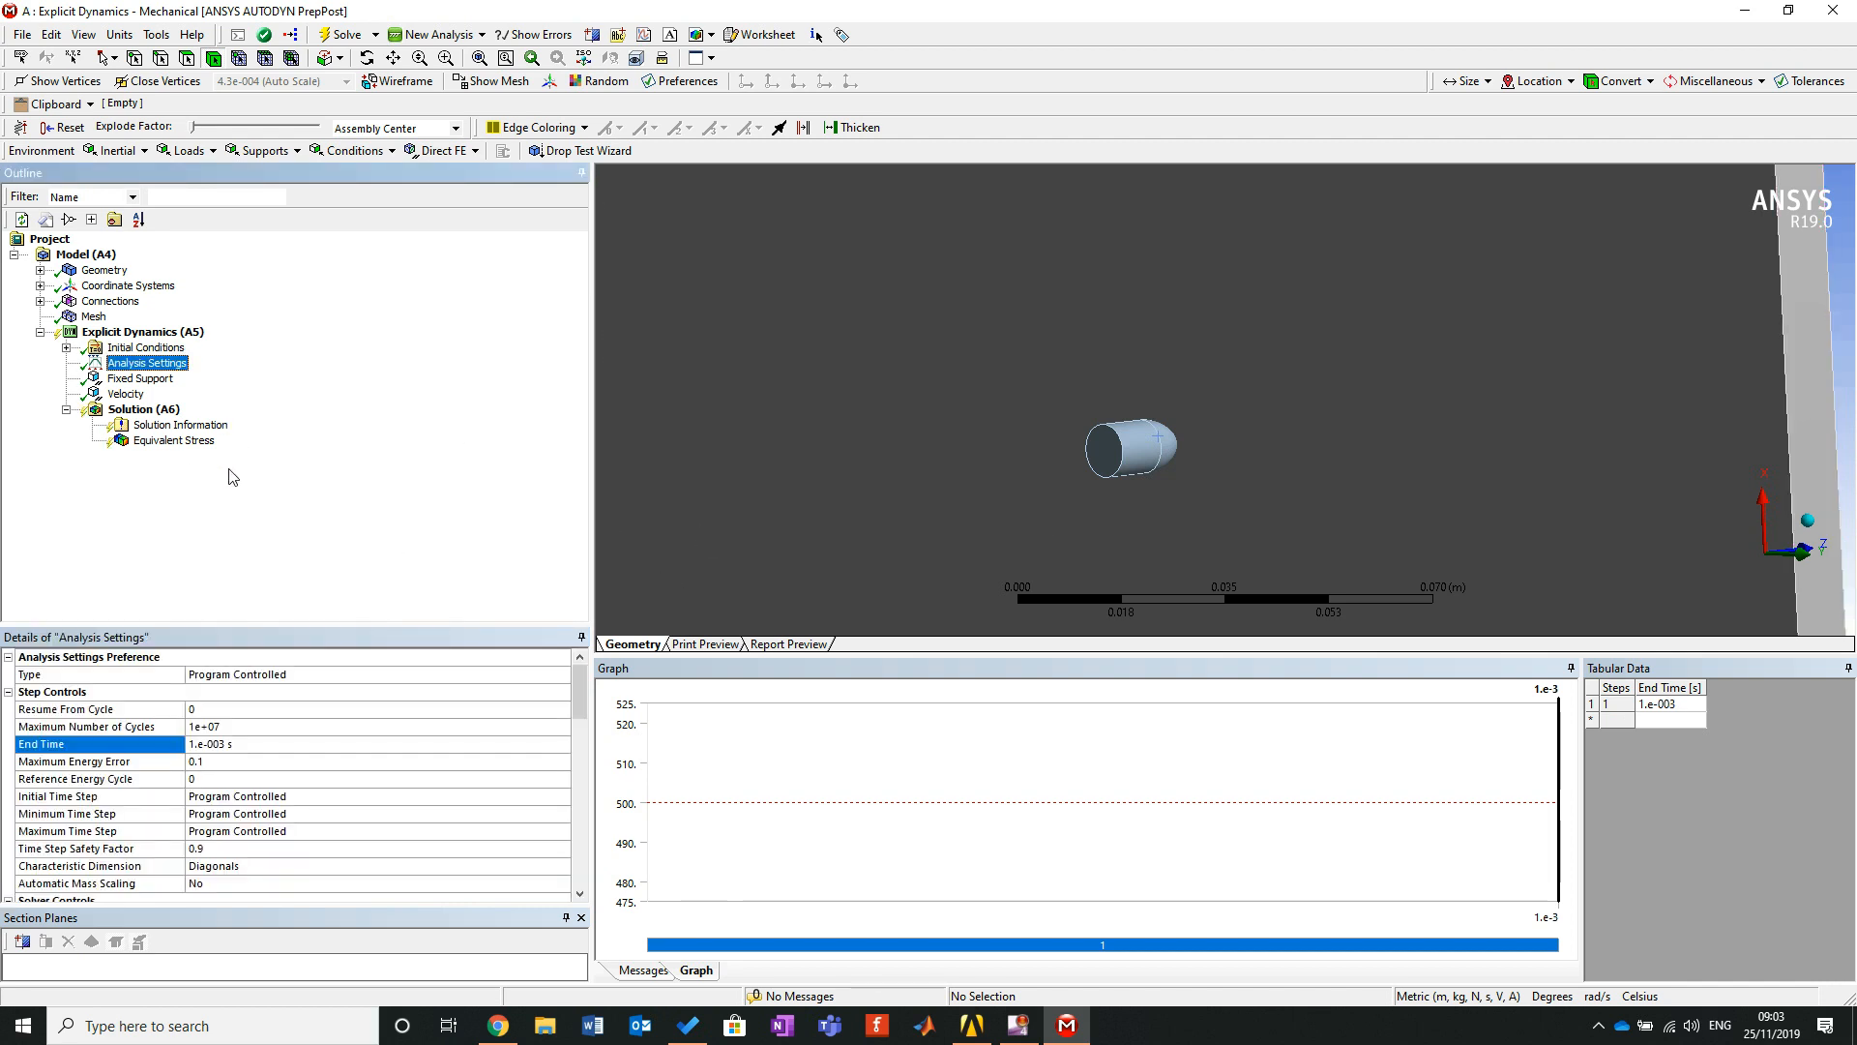
click(343, 34)
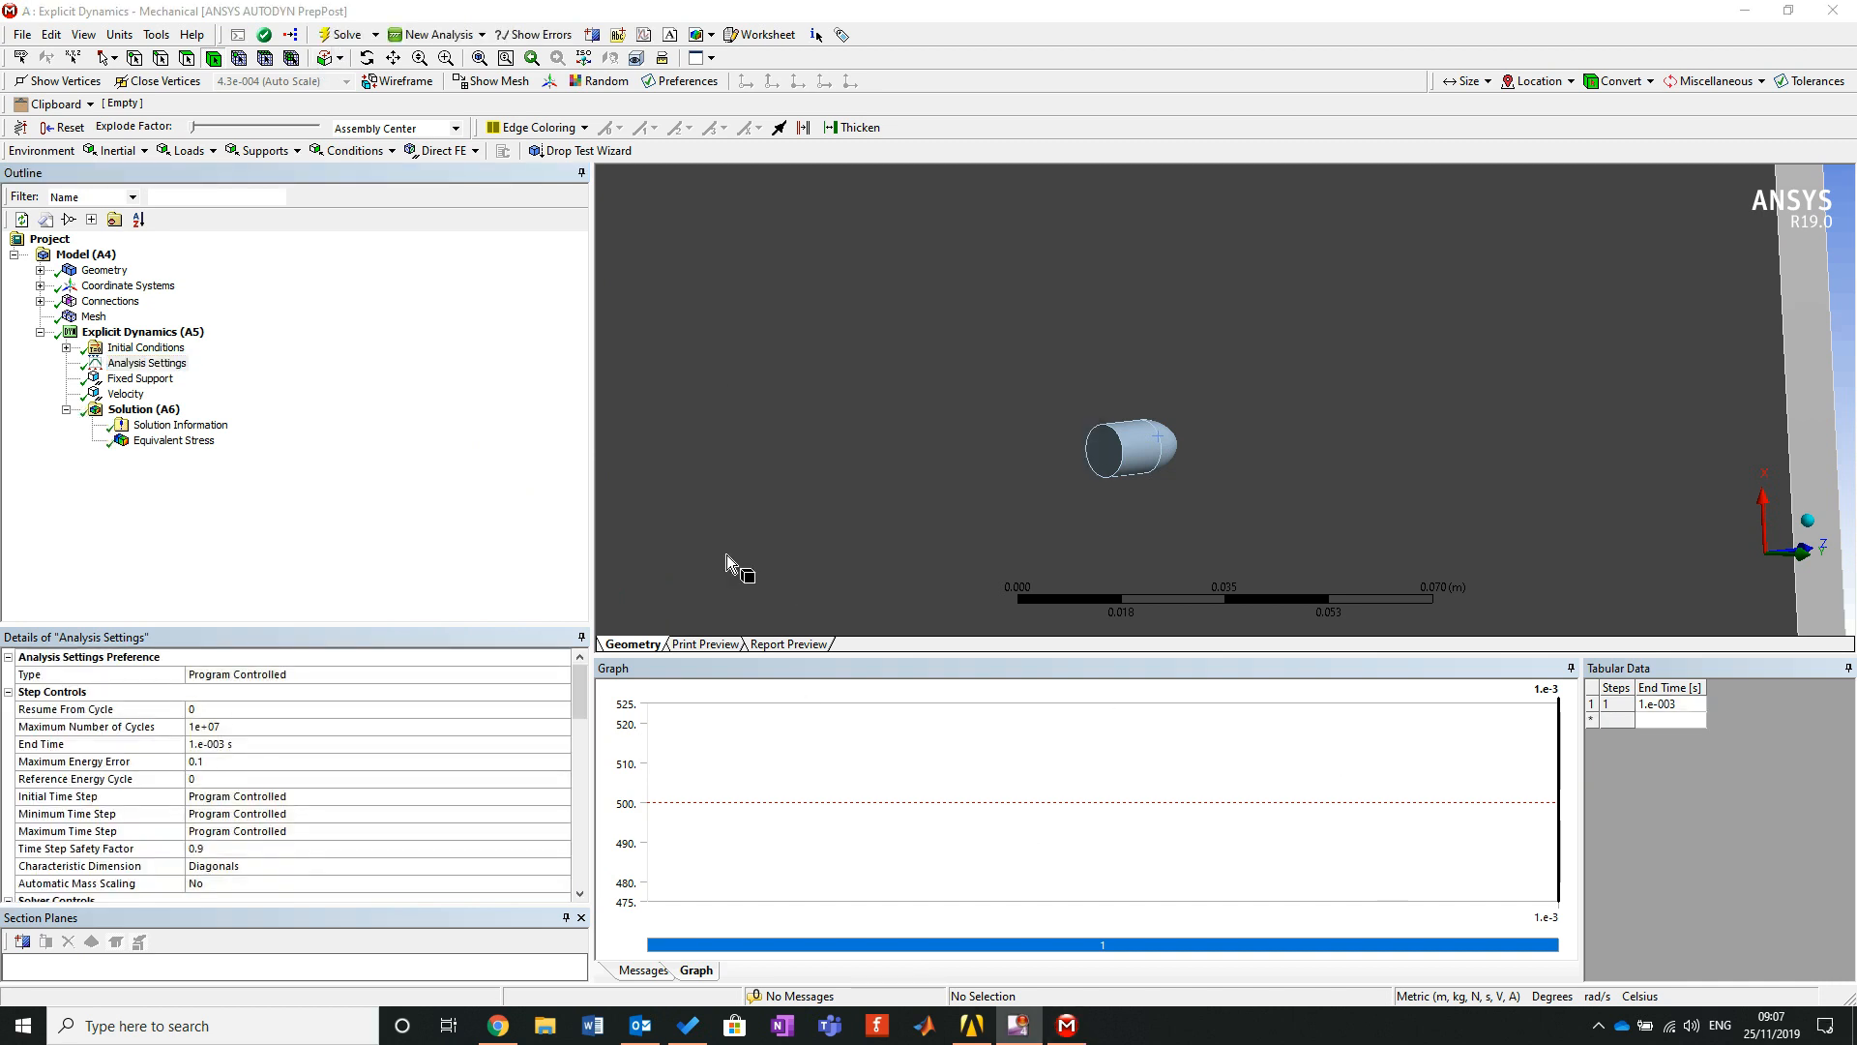
Examine the equivalent stress result on the deformed plate around the bullet's exit hole.
click(180, 442)
scroll(1269, 481, down, 6)
middle_drag(1280, 375, 995, 386)
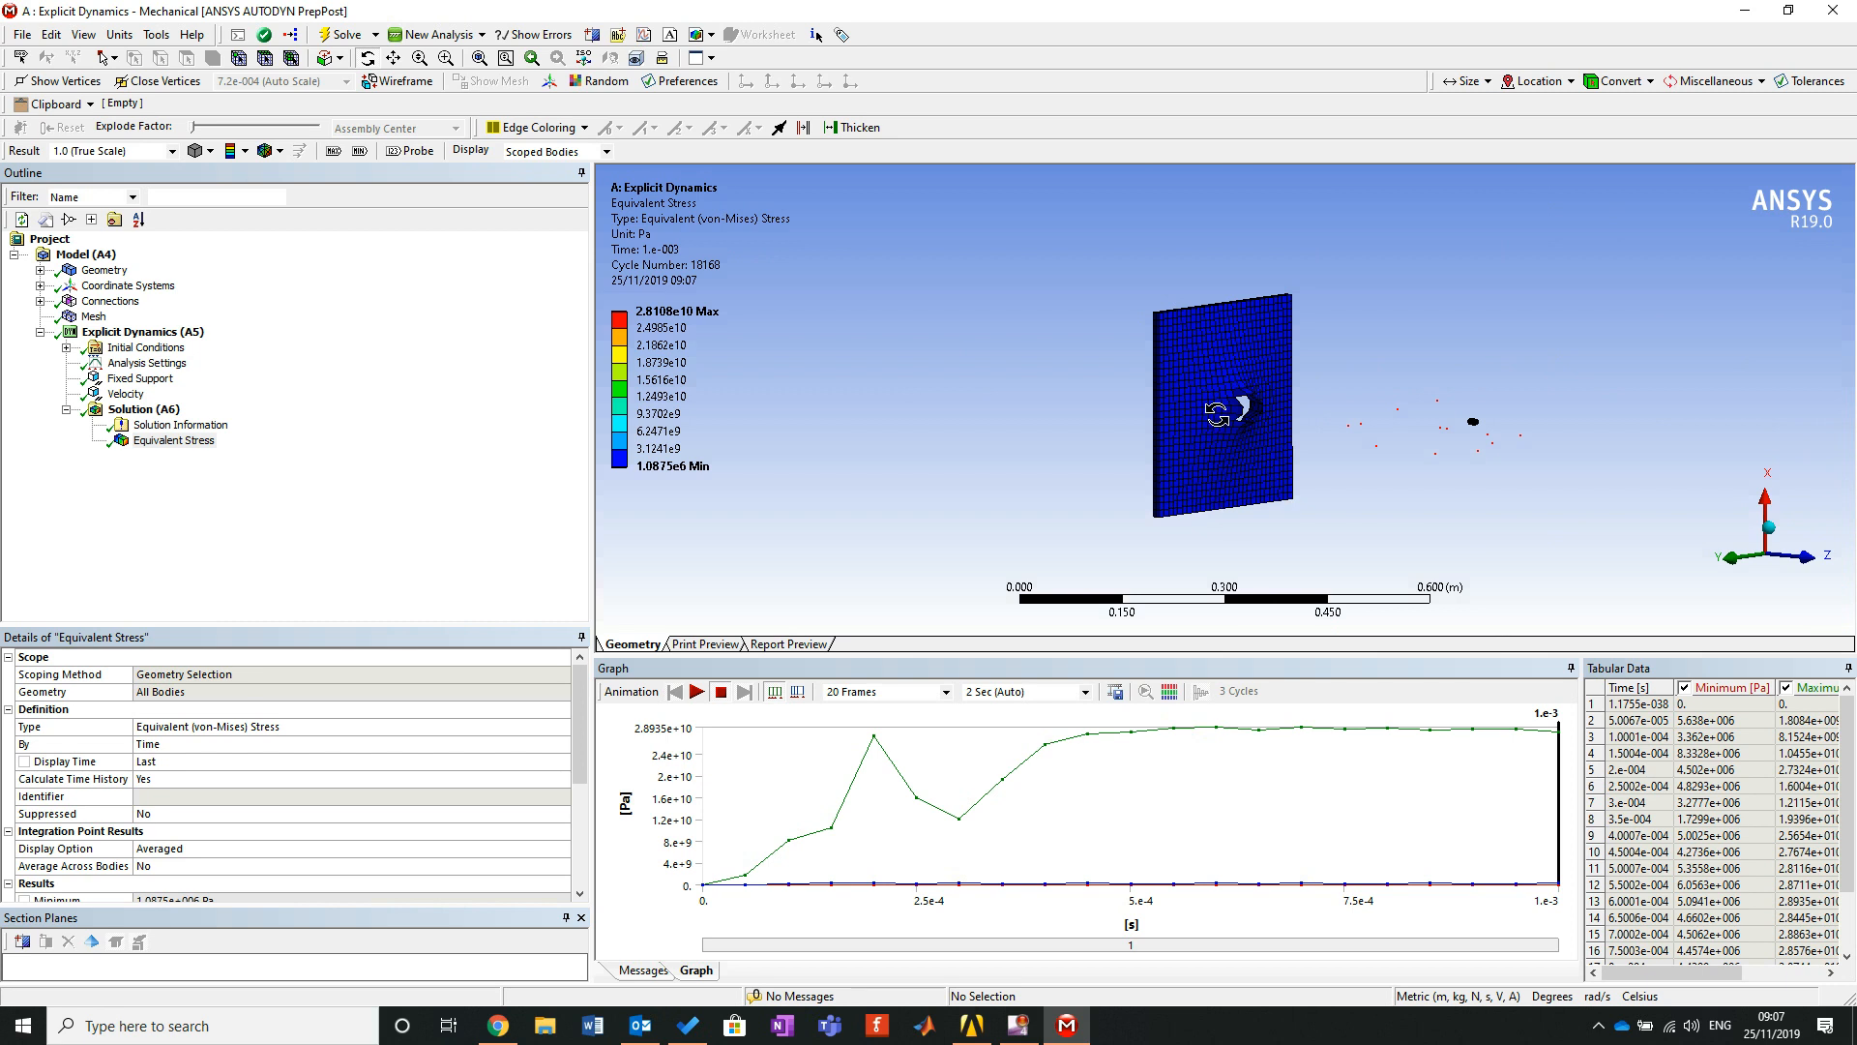
scroll(1215, 371, up, 5)
middle_drag(1215, 373, 1150, 372)
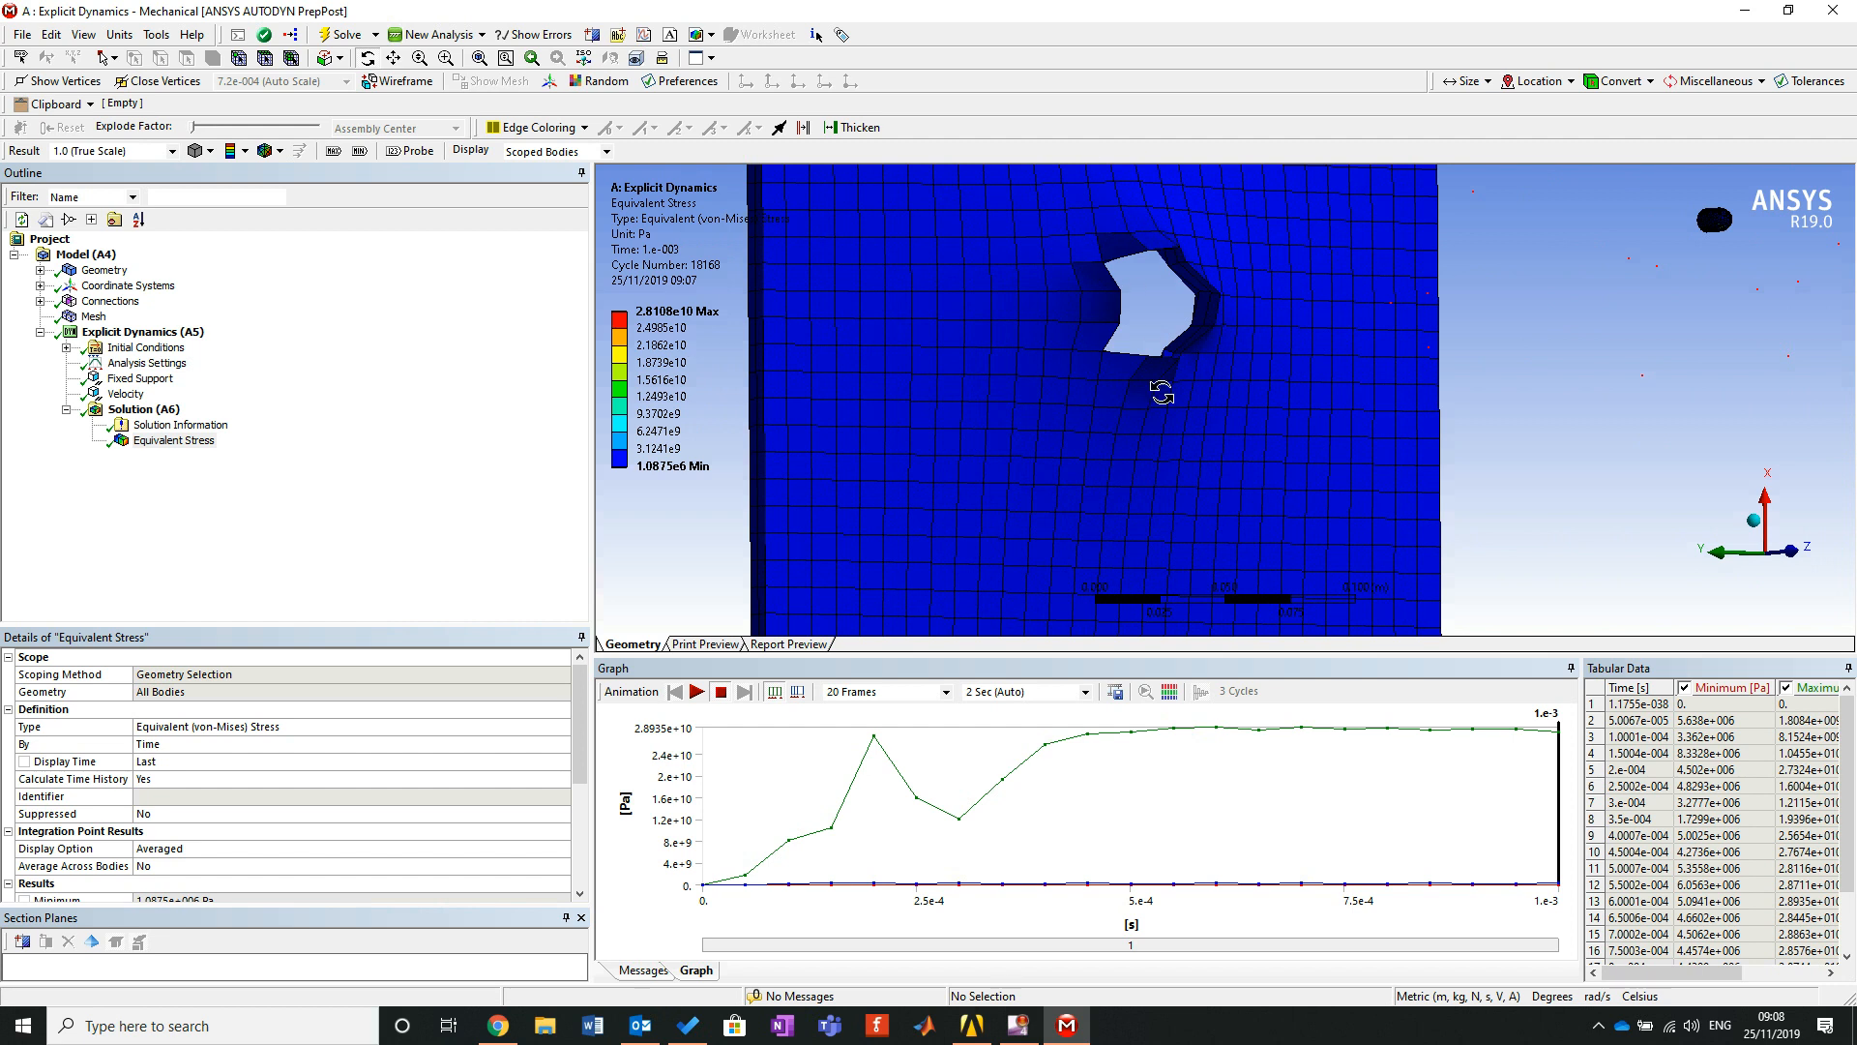
scroll(1332, 335, down, 3)
drag(1340, 376, 1433, 383)
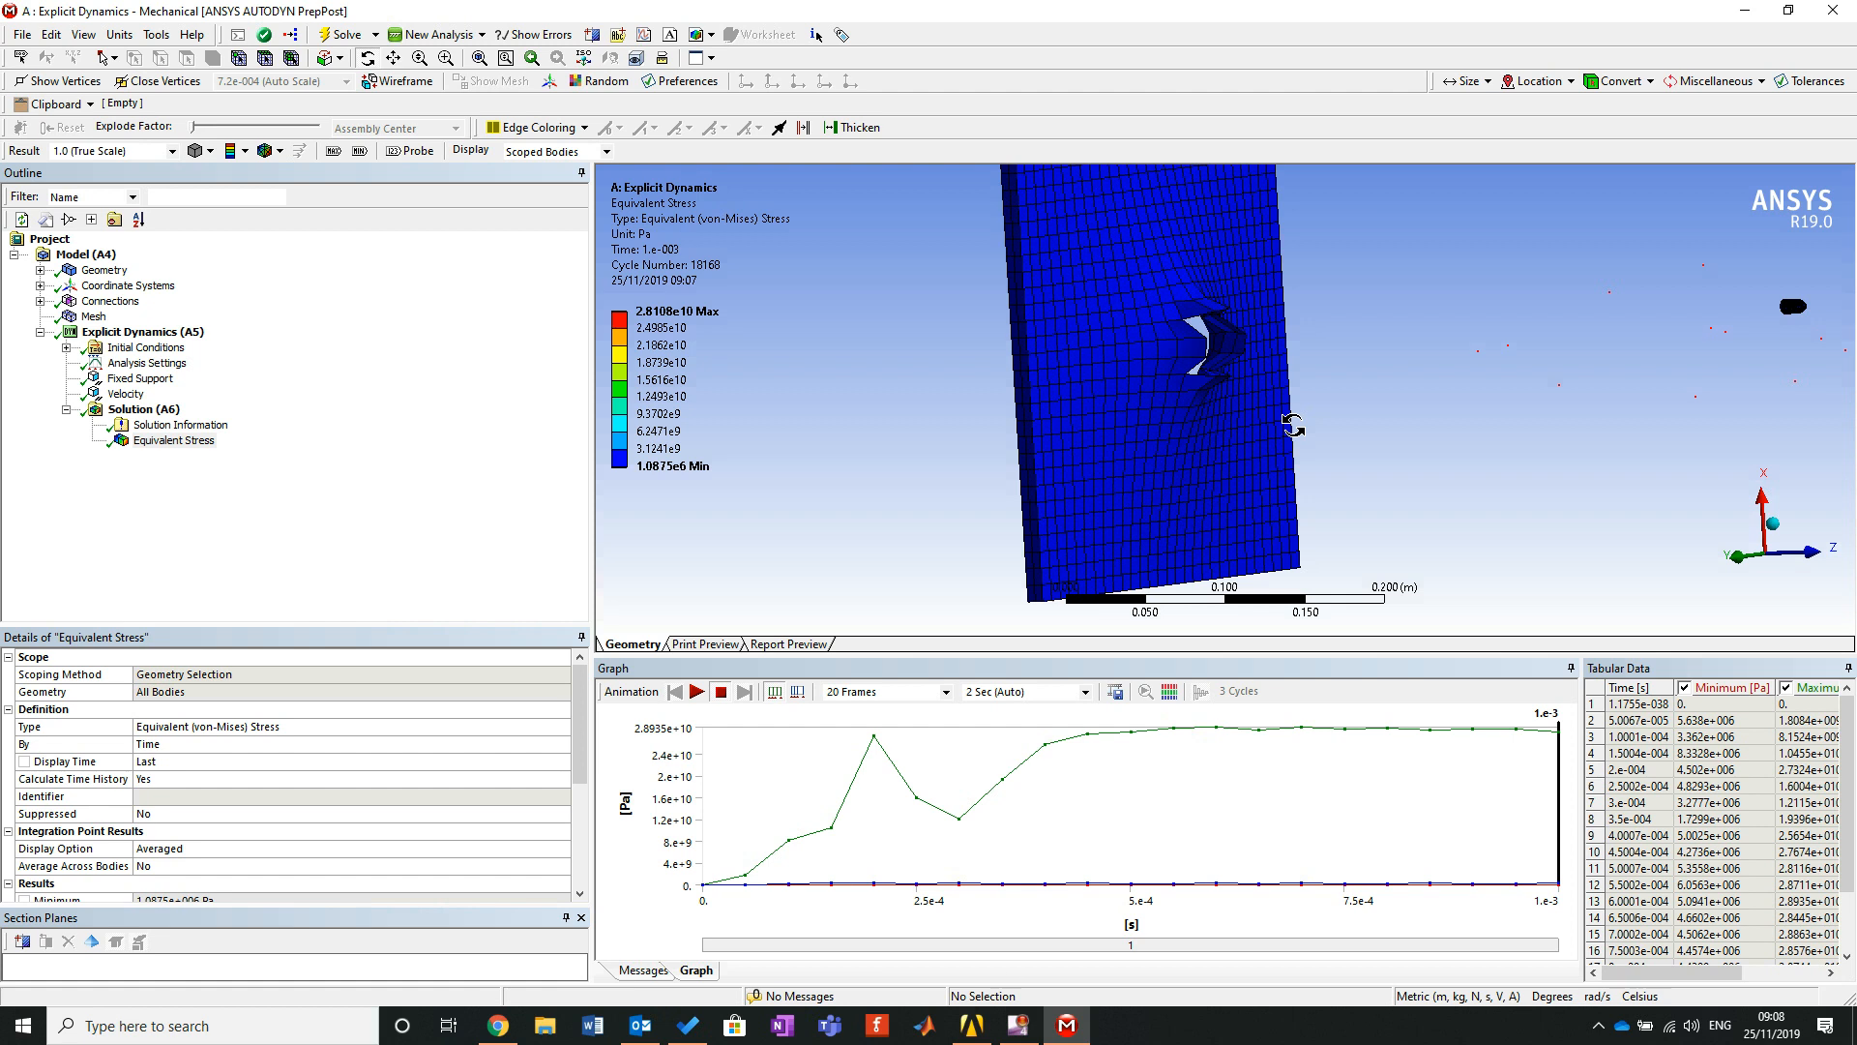
mouse_move(1282, 425)
mouse_down()
mouse_move(1191, 318)
mouse_move(1338, 403)
mouse_move(1296, 401)
mouse_move(1354, 404)
mouse_move(1319, 348)
mouse_move(1303, 401)
mouse_up()
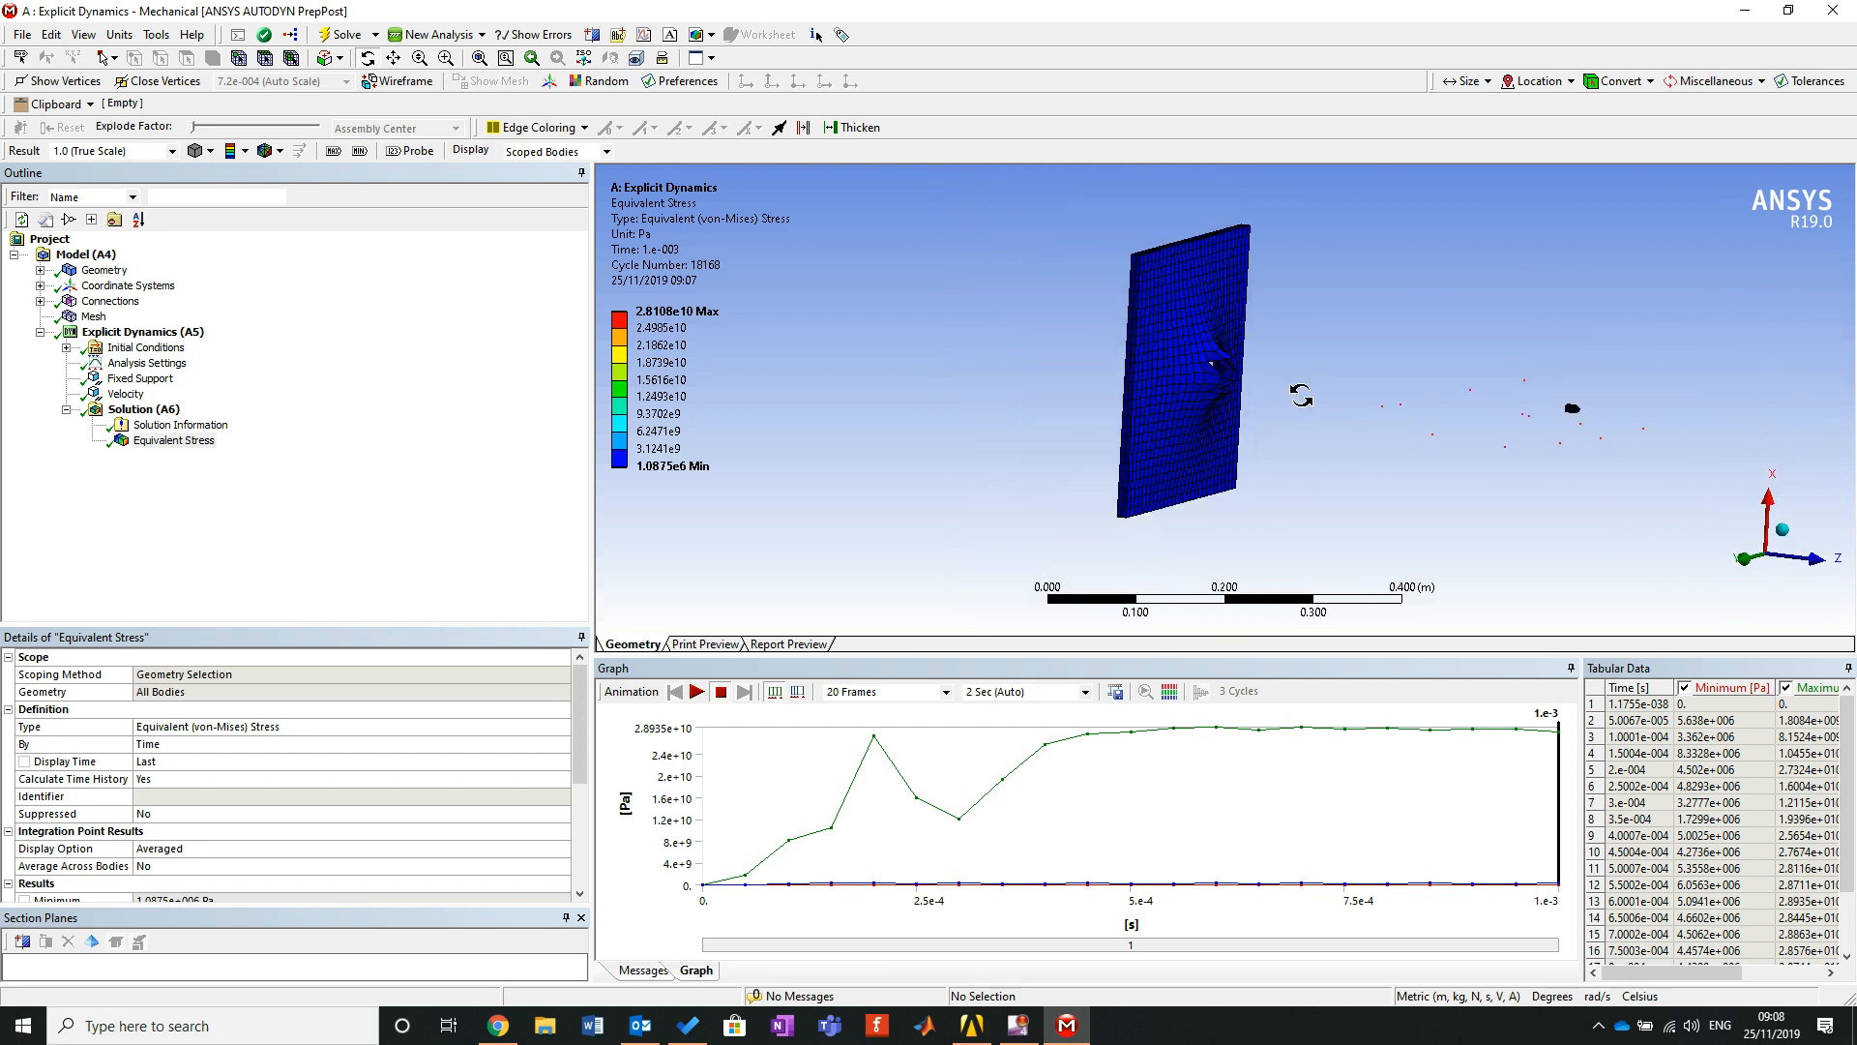
Examine the bullet and the eroded fragments beyond the plate in the equivalent stress result.
right_drag(1392, 345, 1611, 511)
right_click(1143, 346)
click(1193, 488)
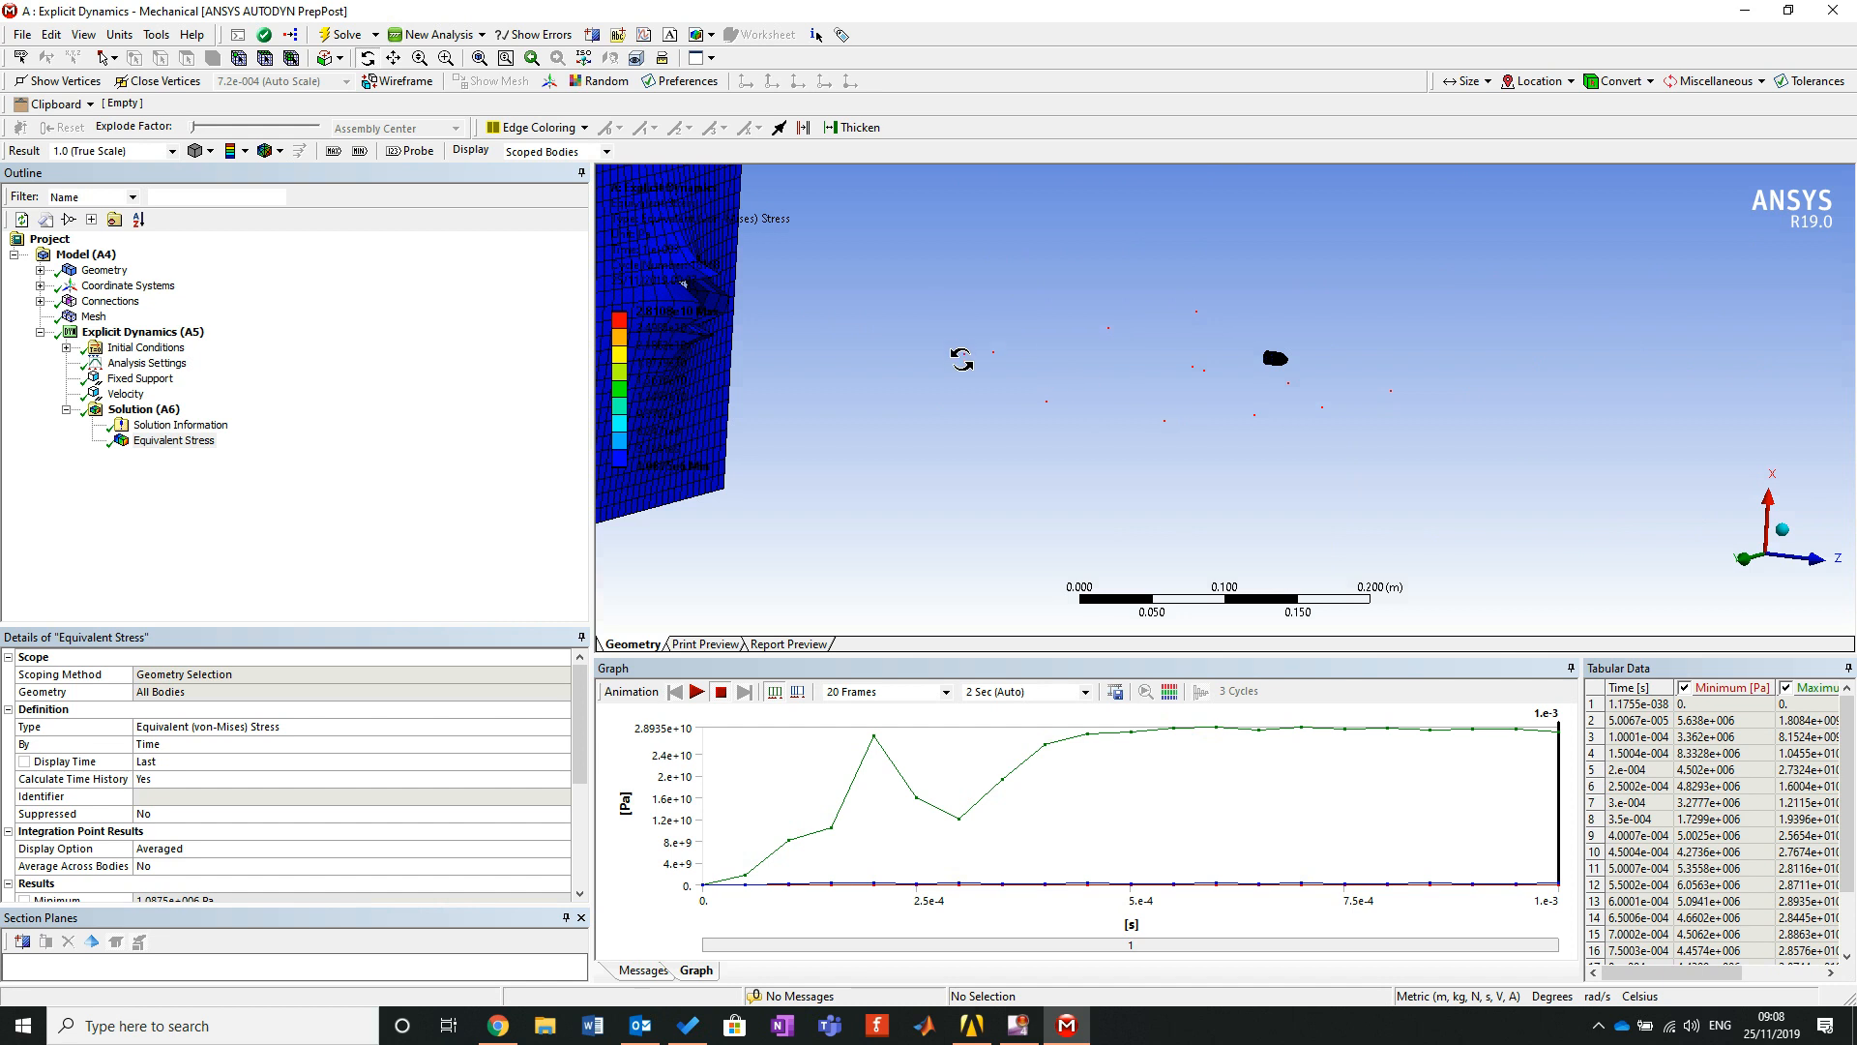
right_drag(924, 311, 1040, 401)
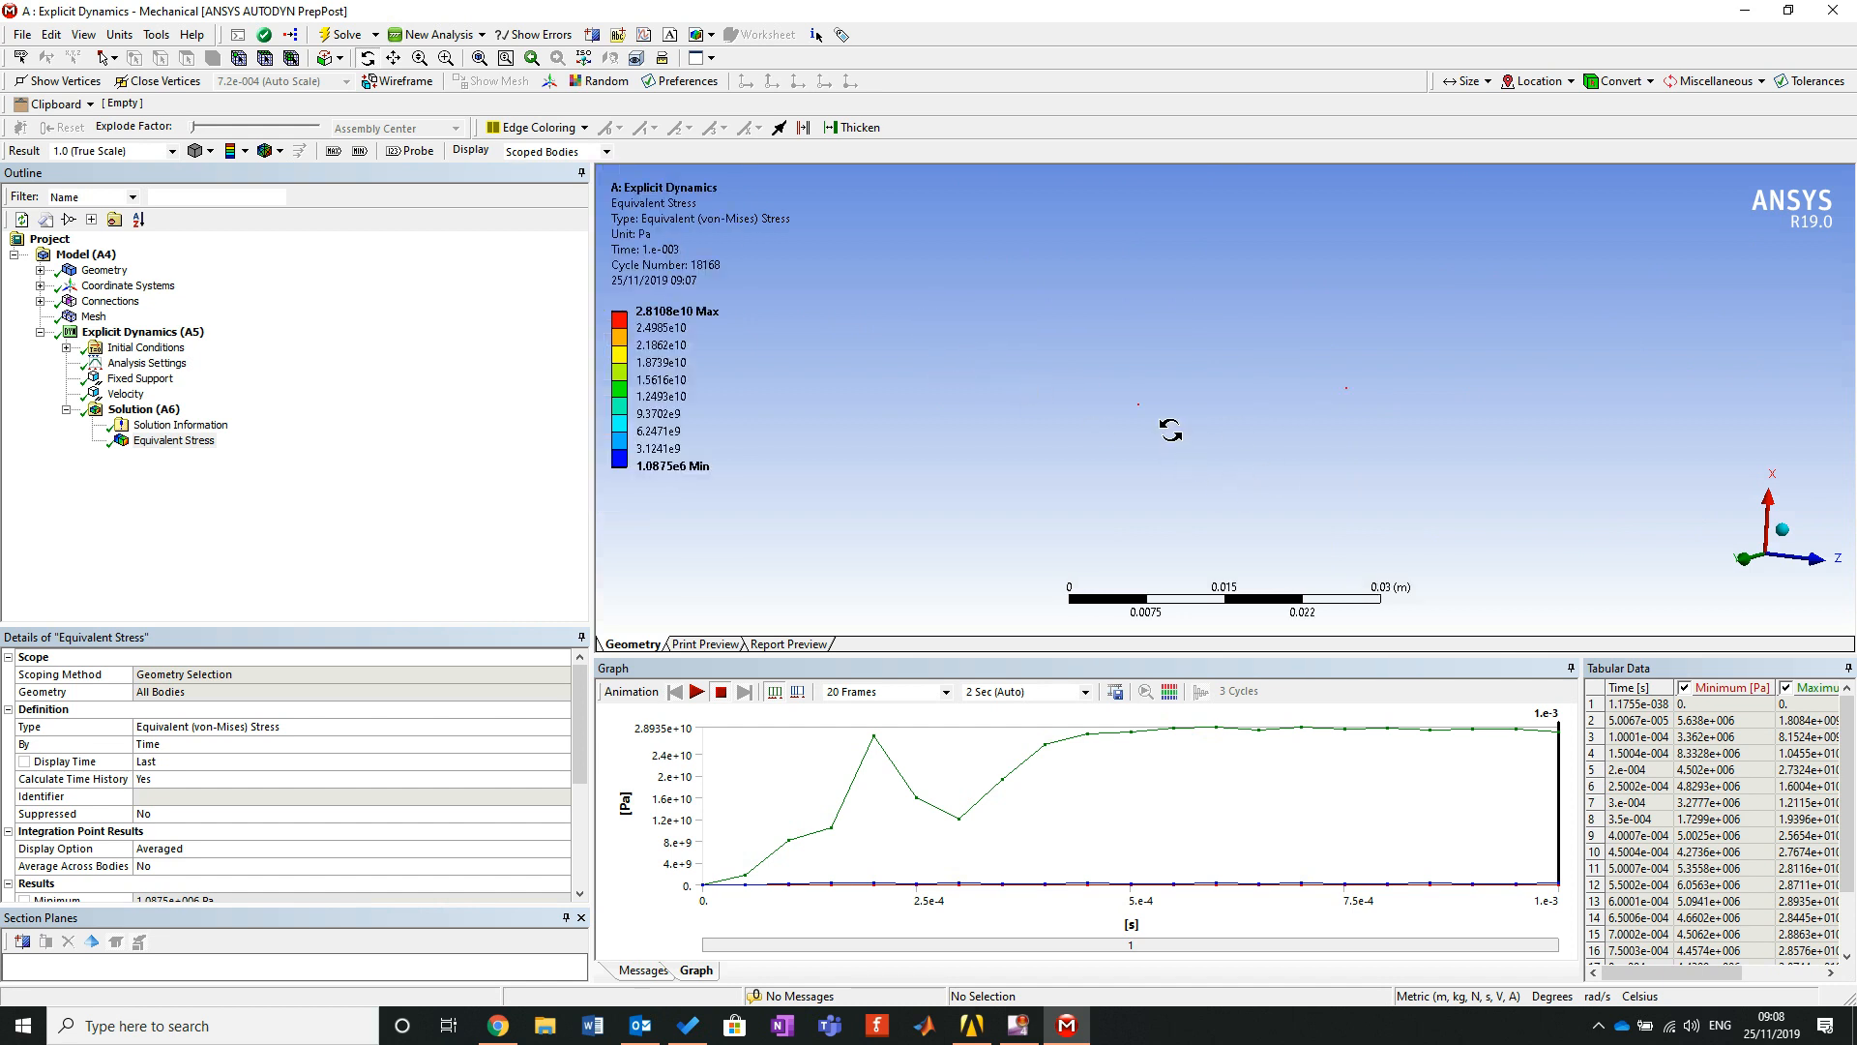
scroll(1336, 411, down, 8)
drag(1217, 420, 1150, 372)
right_drag(932, 292, 1014, 409)
drag(1195, 416, 1091, 483)
scroll(1092, 483, down, 8)
drag(1460, 502, 1403, 474)
right_drag(1091, 255, 1530, 545)
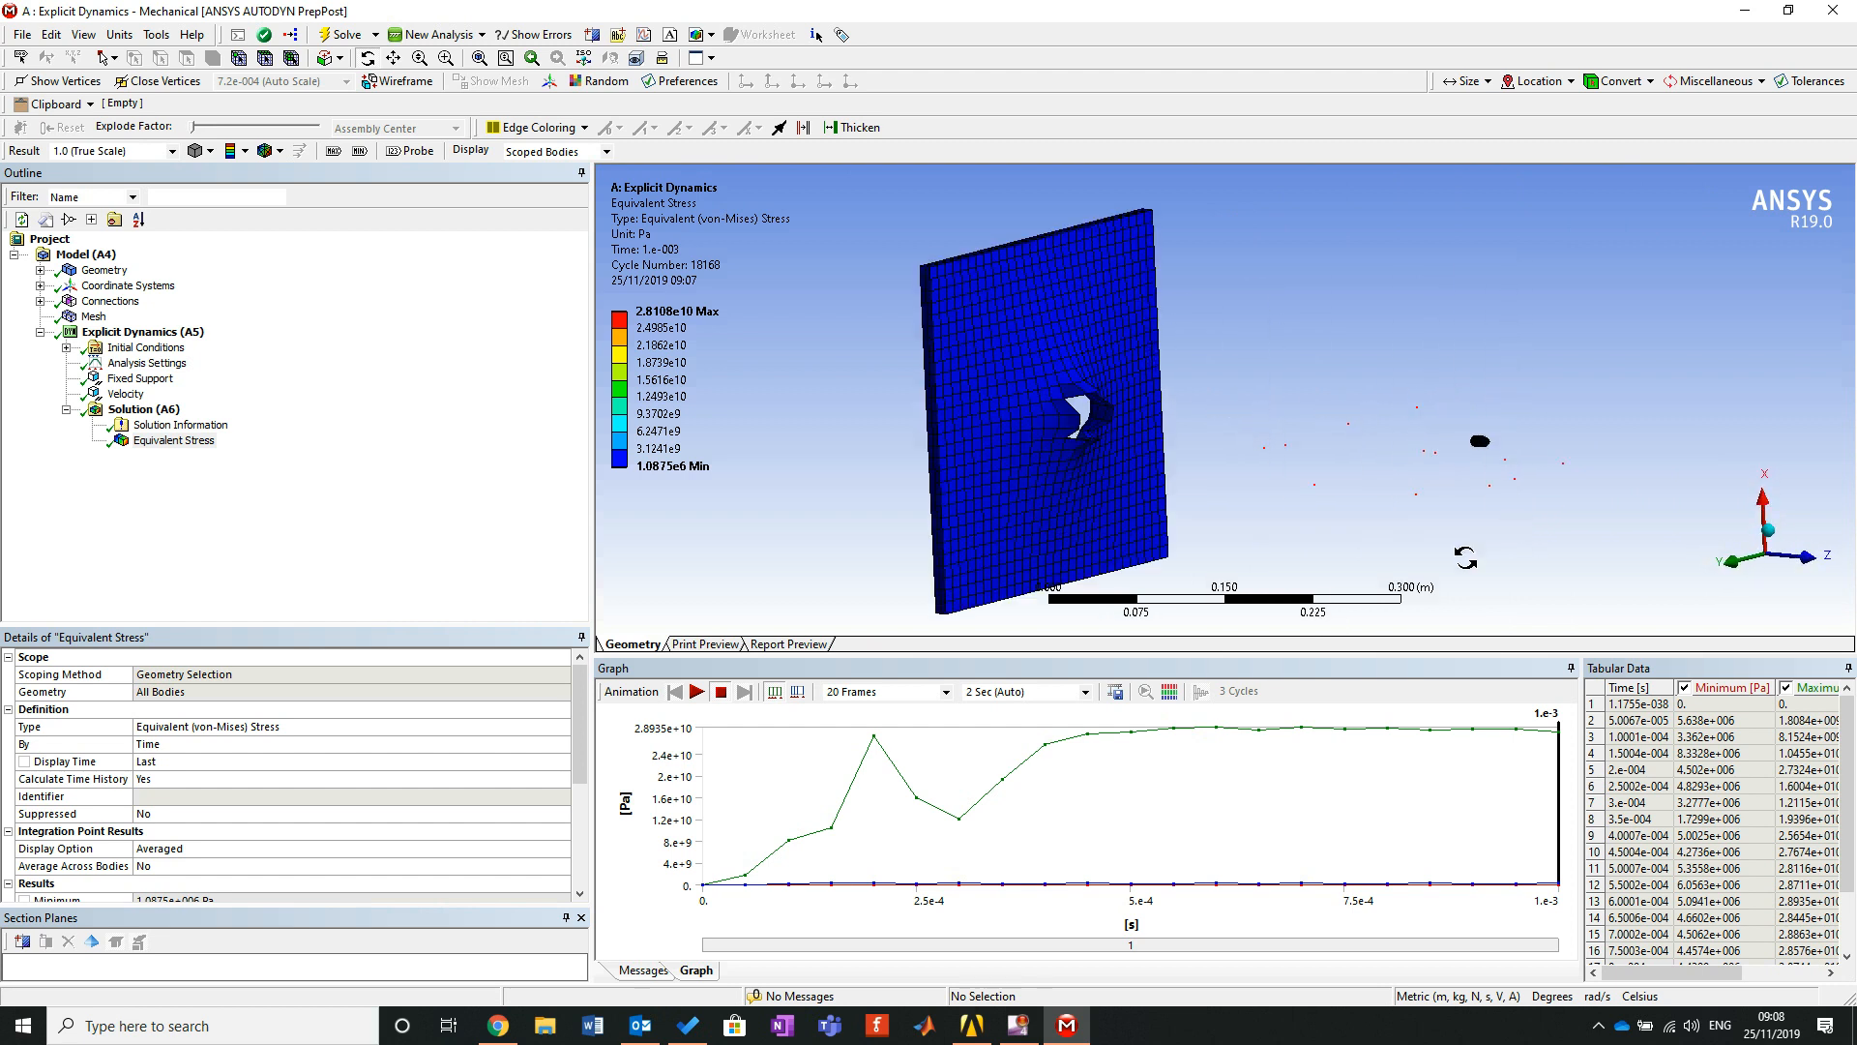
Set the equivalent stress animation duration to 10 seconds and play it.
click(1085, 691)
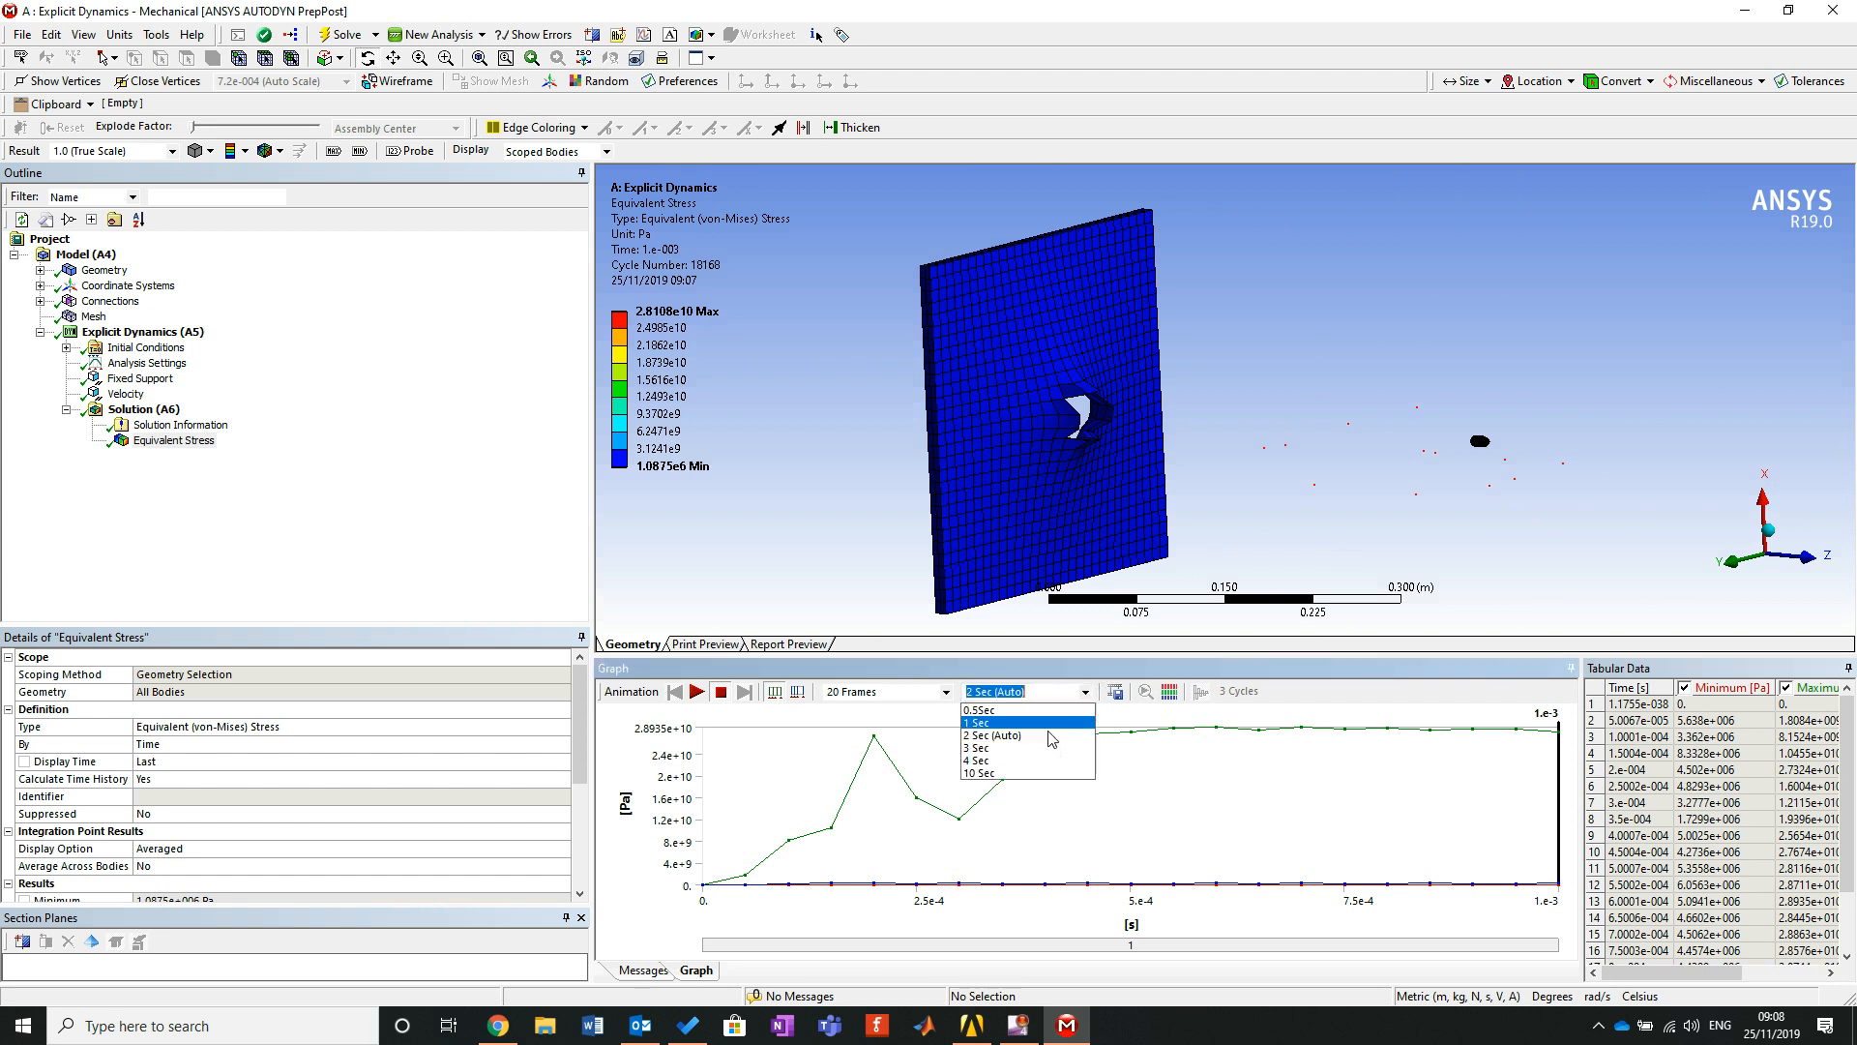
click(1014, 782)
click(697, 691)
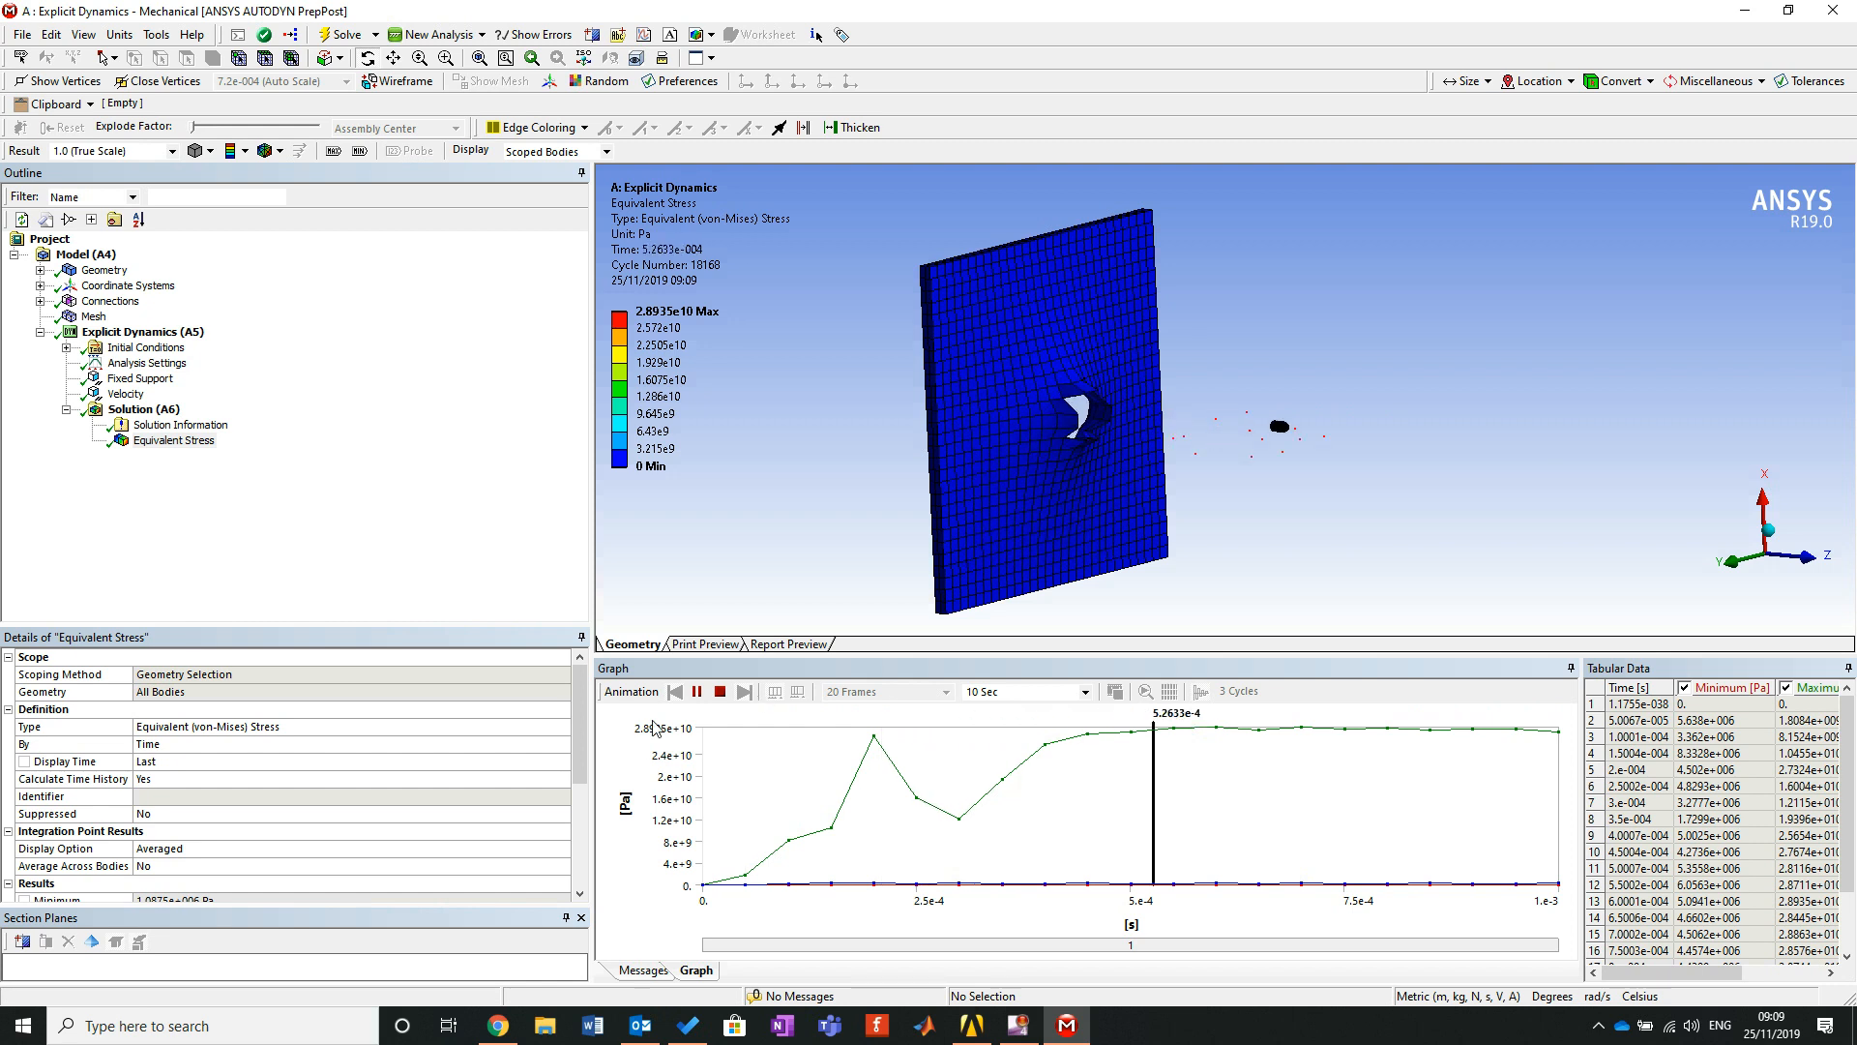
Set the equivalent stress animation to 100 frames, replay it and stop the playback.
click(945, 692)
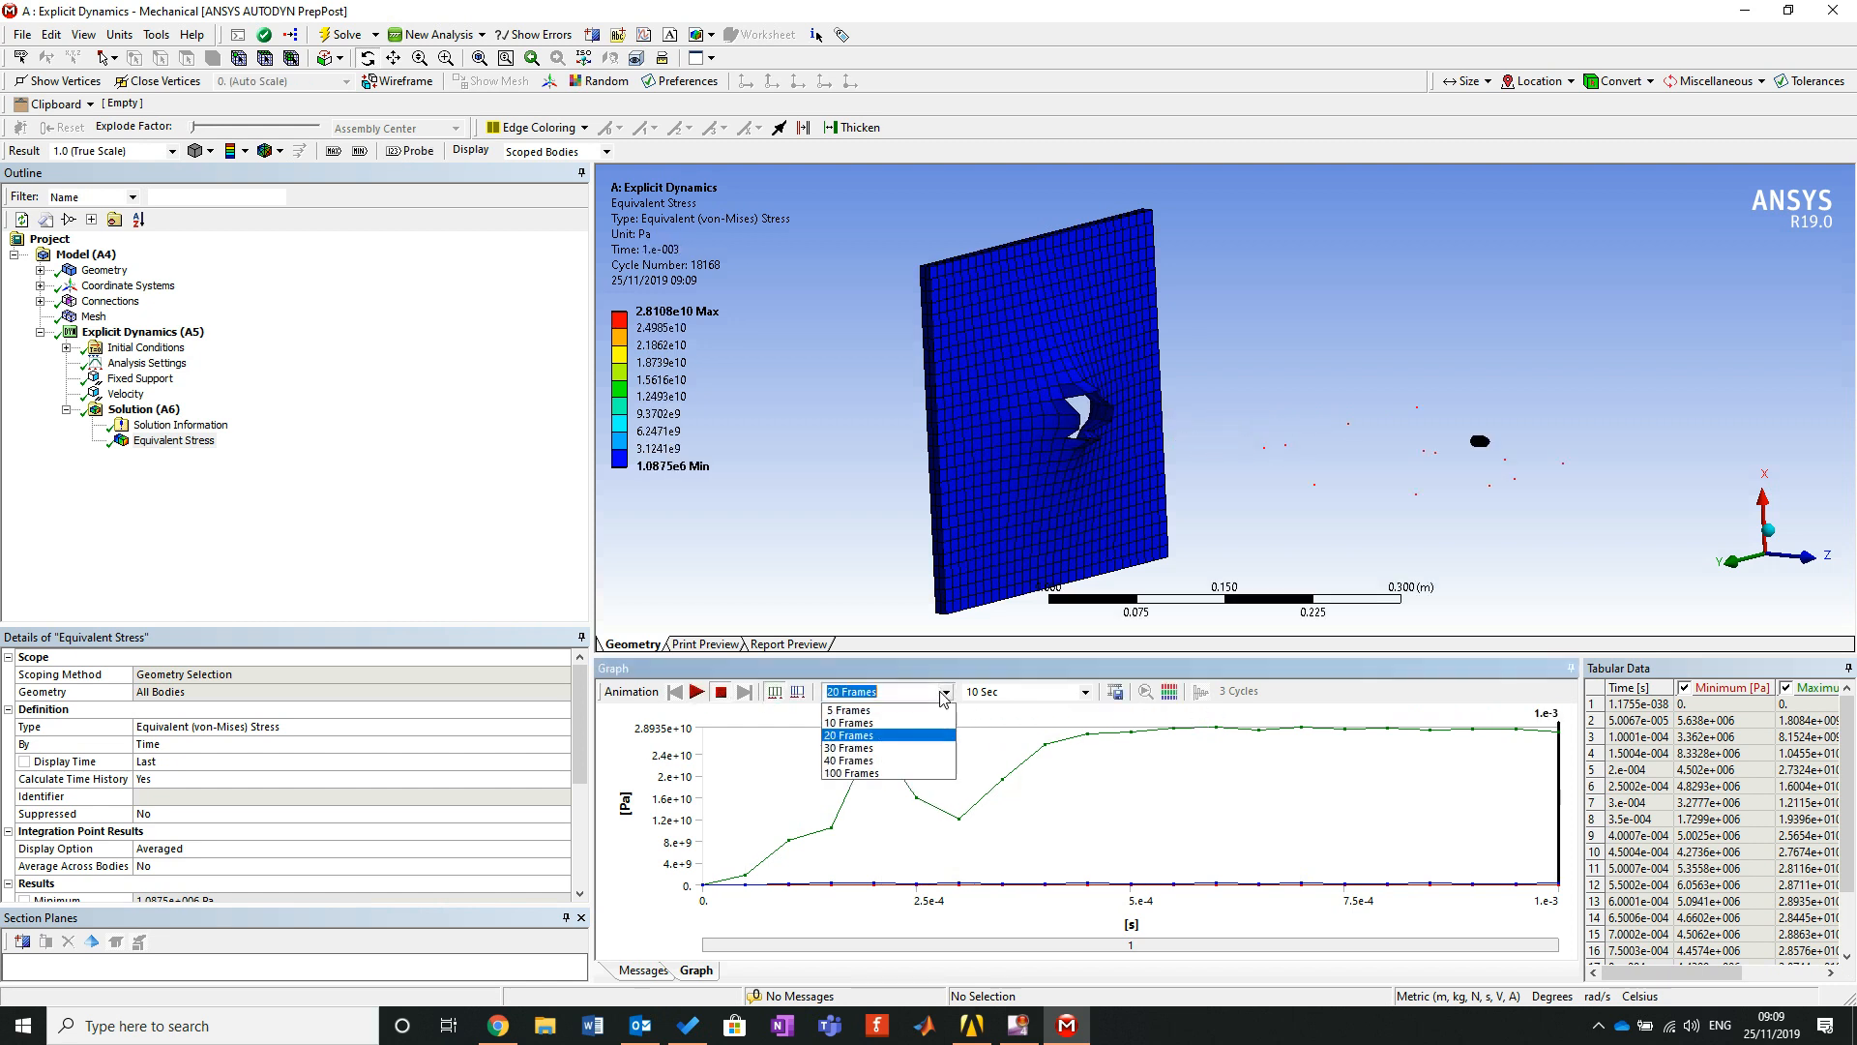
click(866, 772)
click(698, 691)
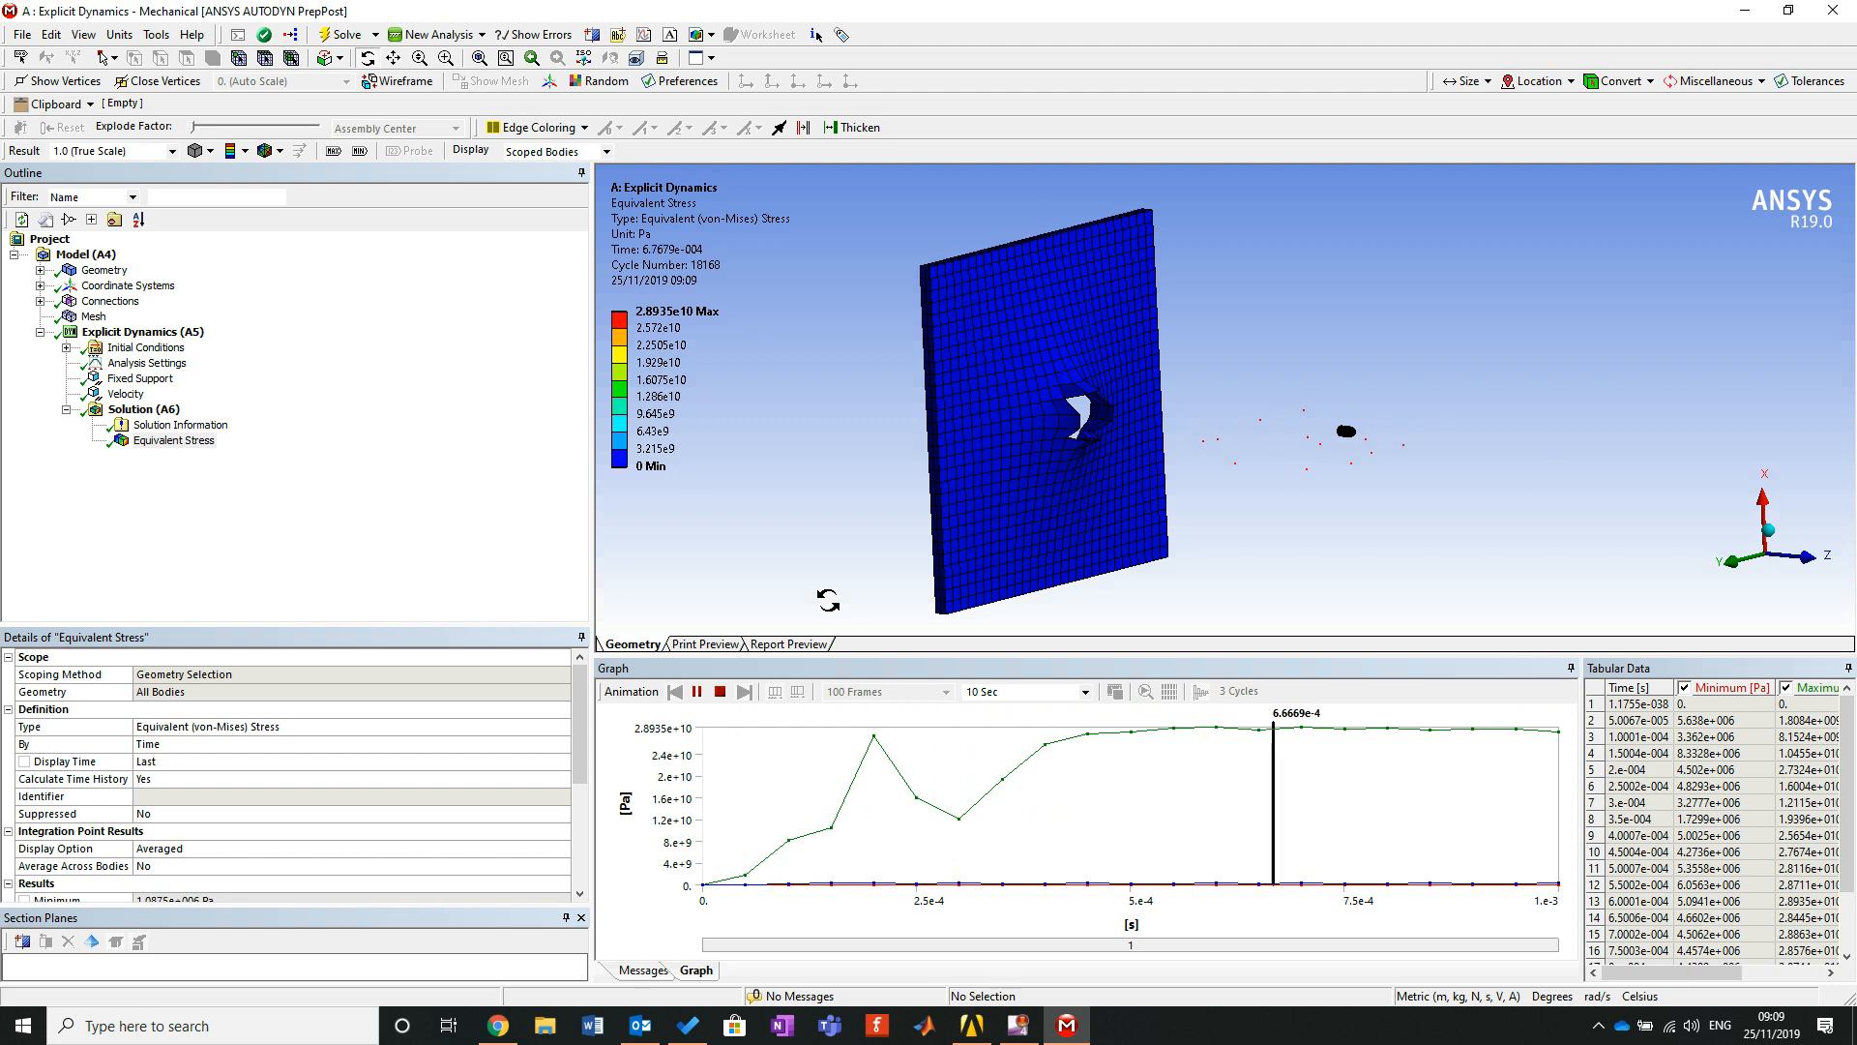
click(721, 693)
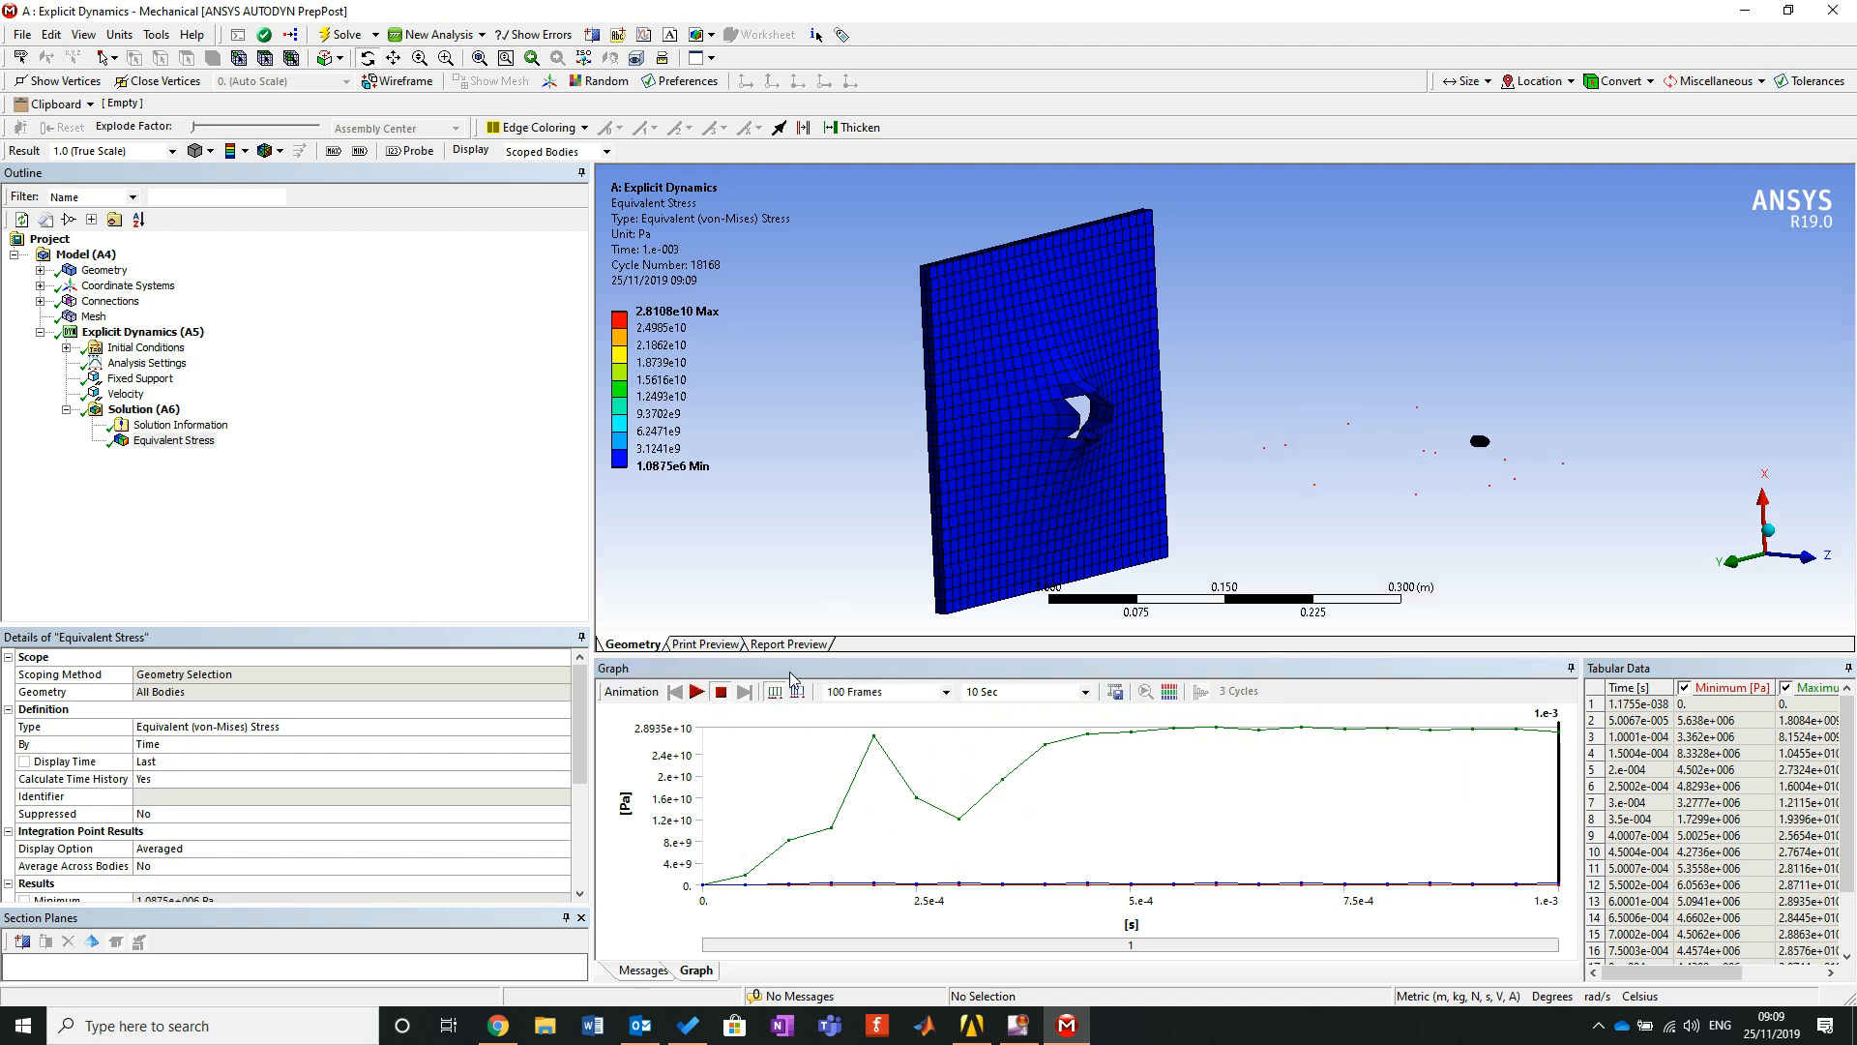
Close Mechanical and open the Explicit Dynamics system's geometry in DesignModeler from Workbench.
middle_drag(1123, 447, 1309, 453)
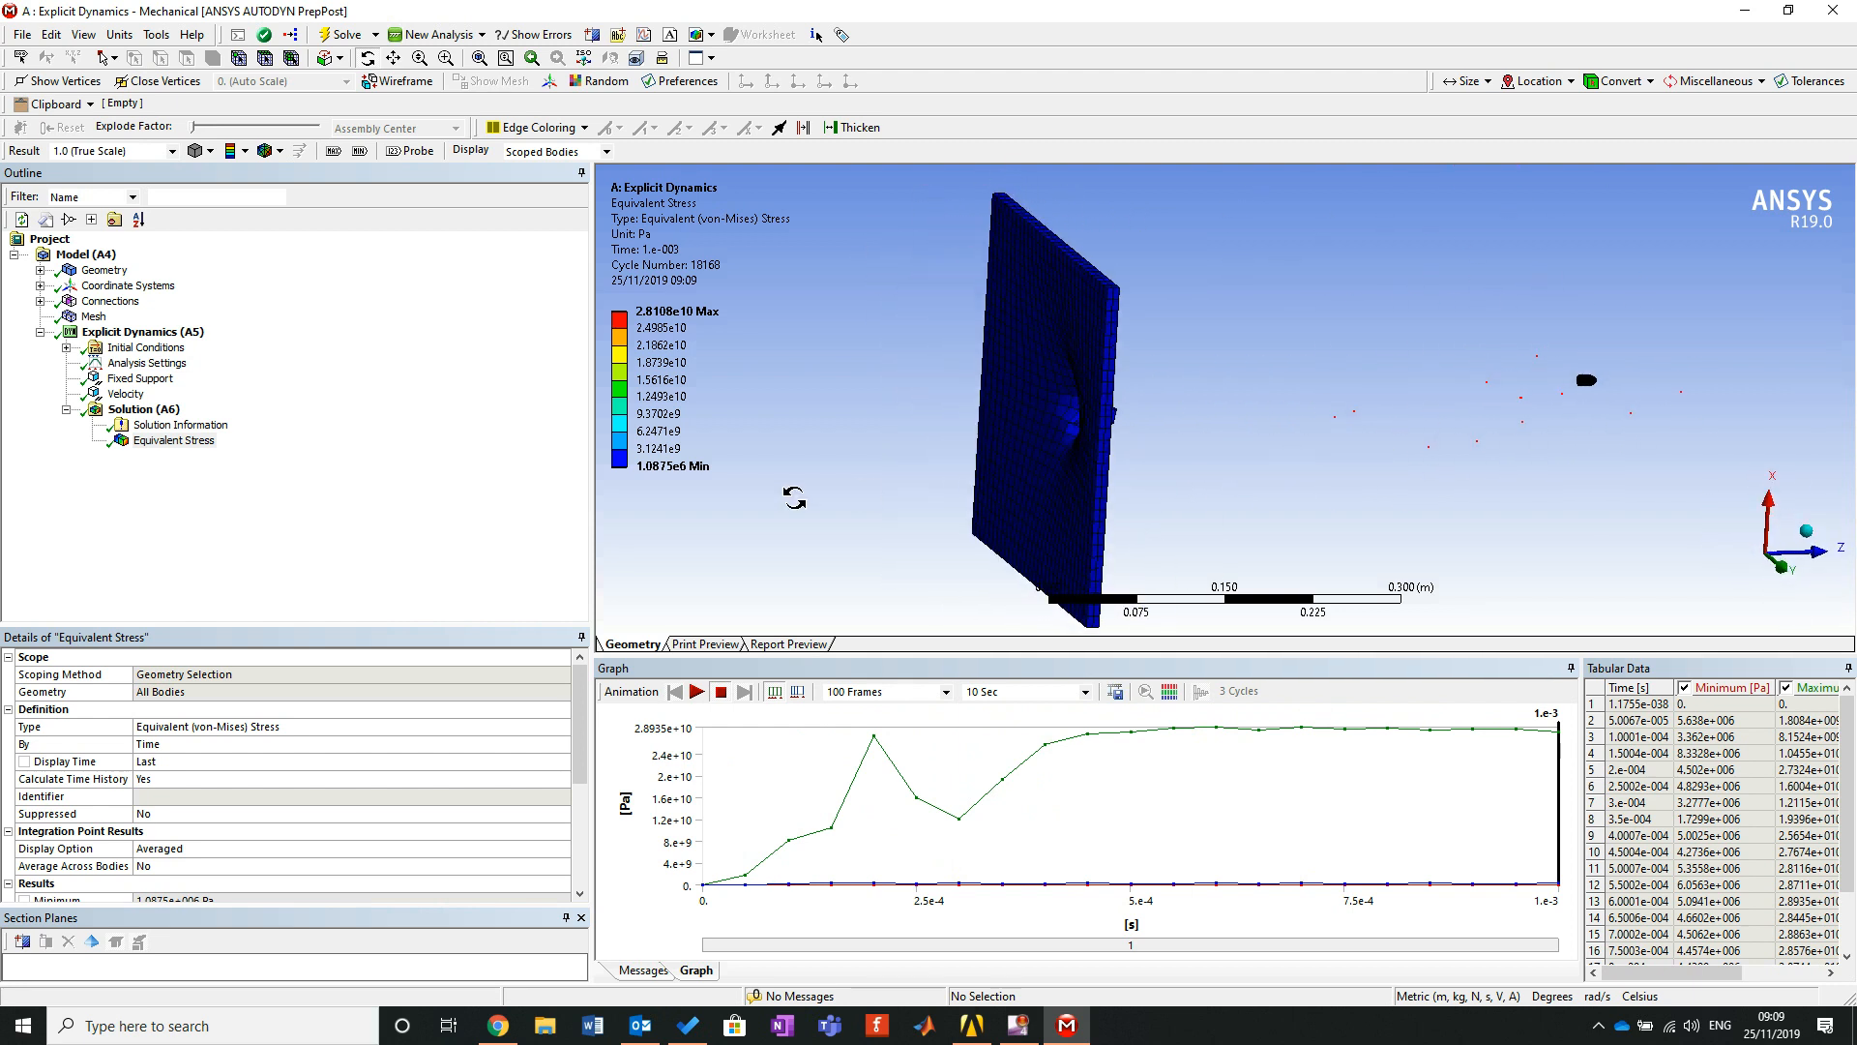
middle_drag(950, 455, 1010, 444)
click(1833, 10)
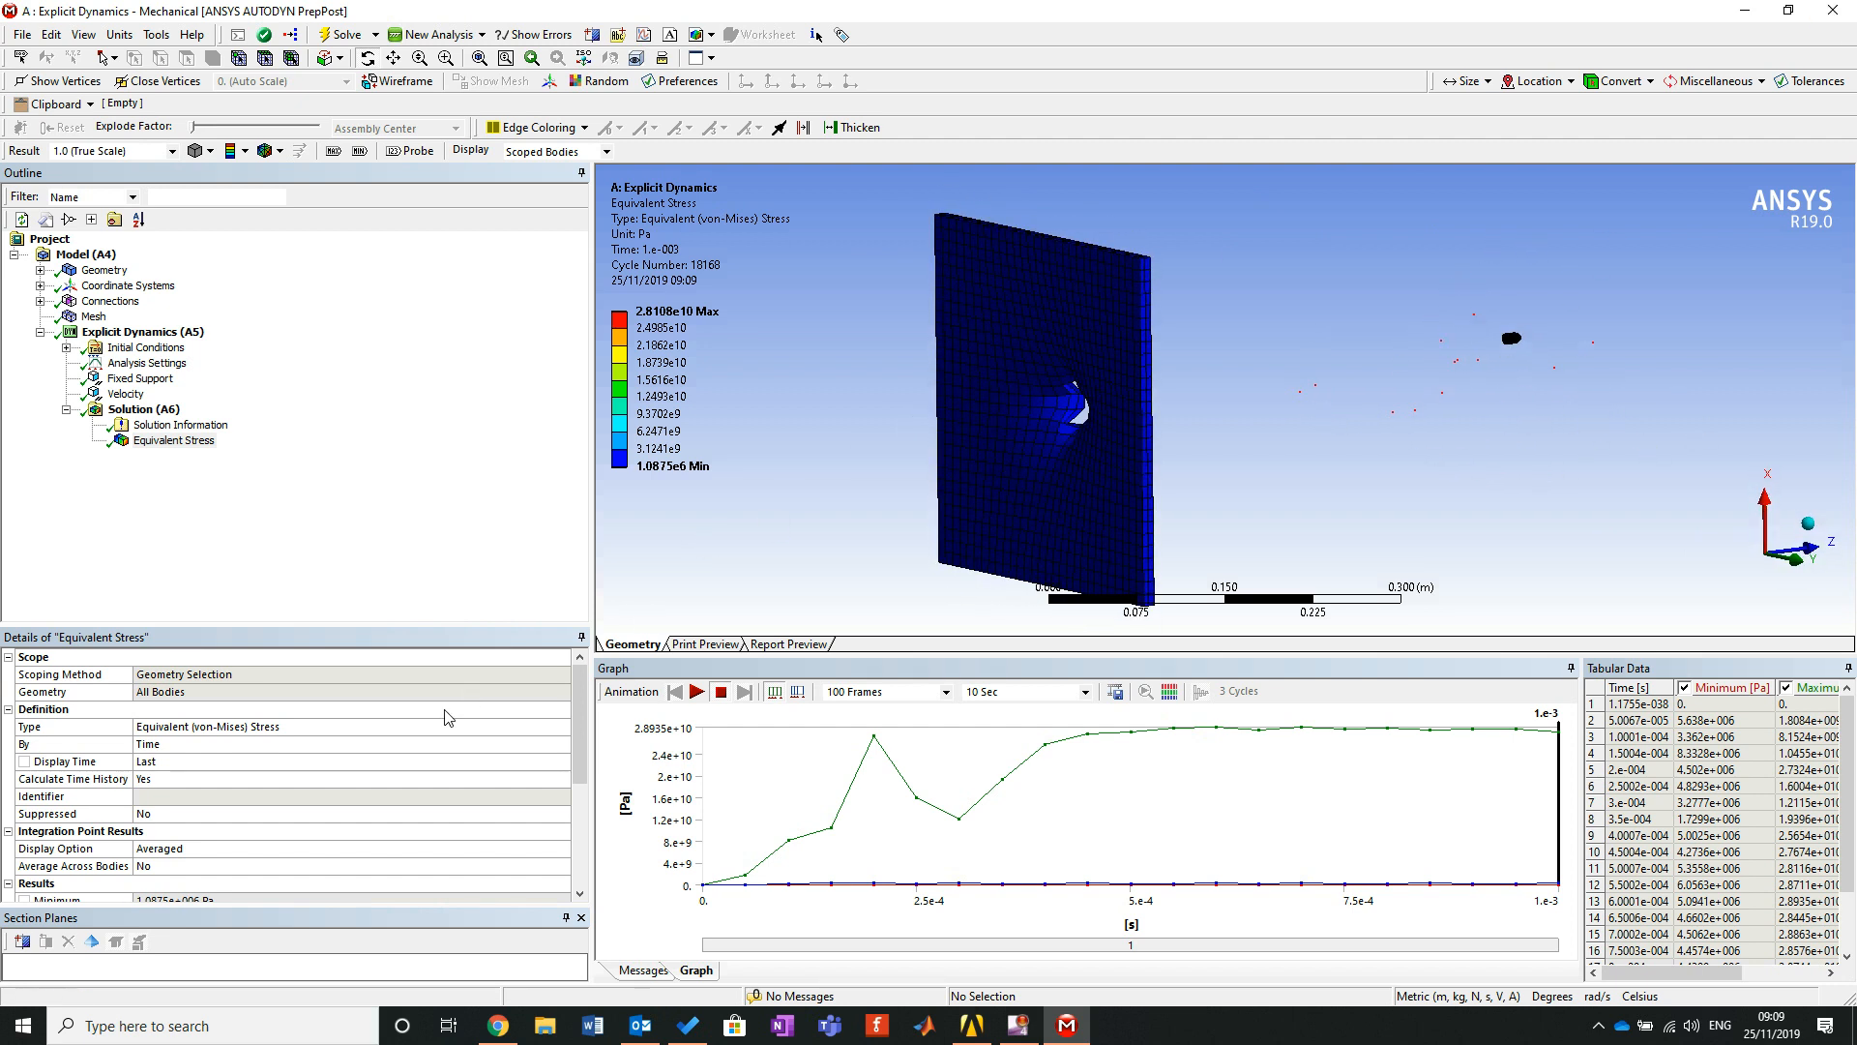
click(734, 434)
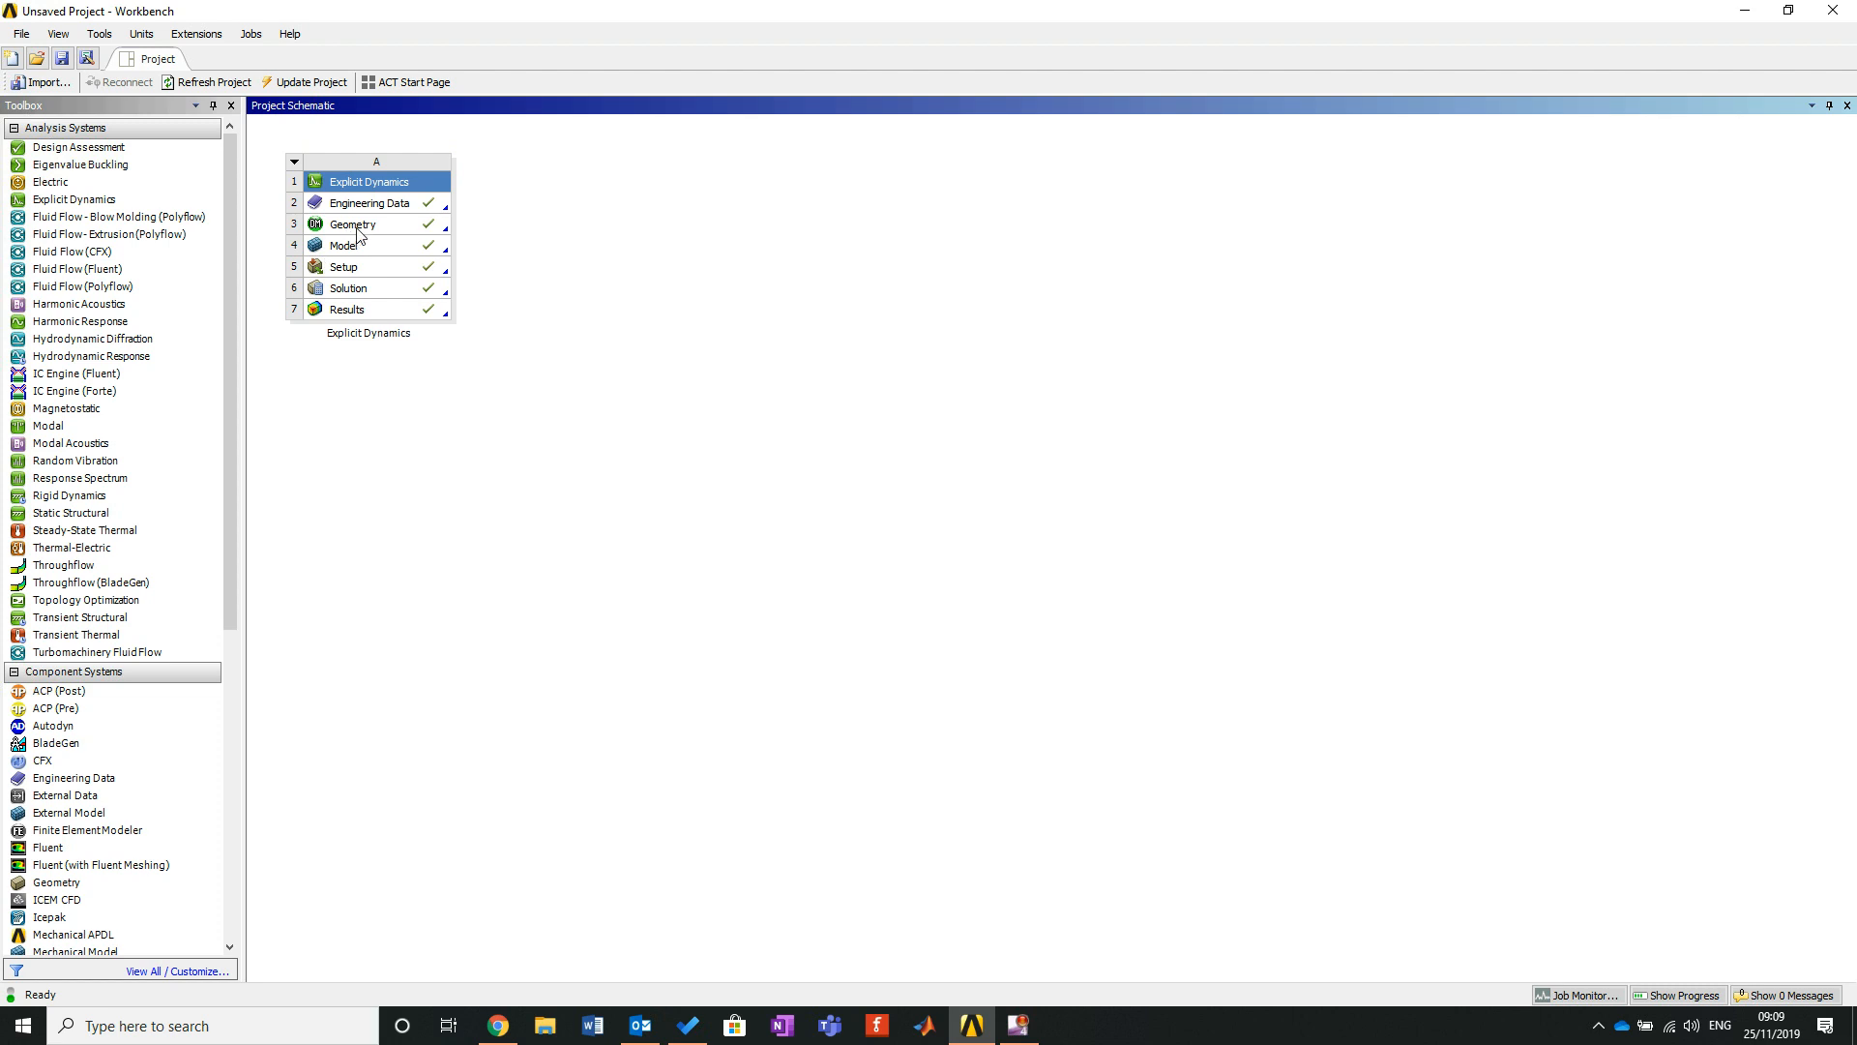
right_click(354, 228)
click(445, 240)
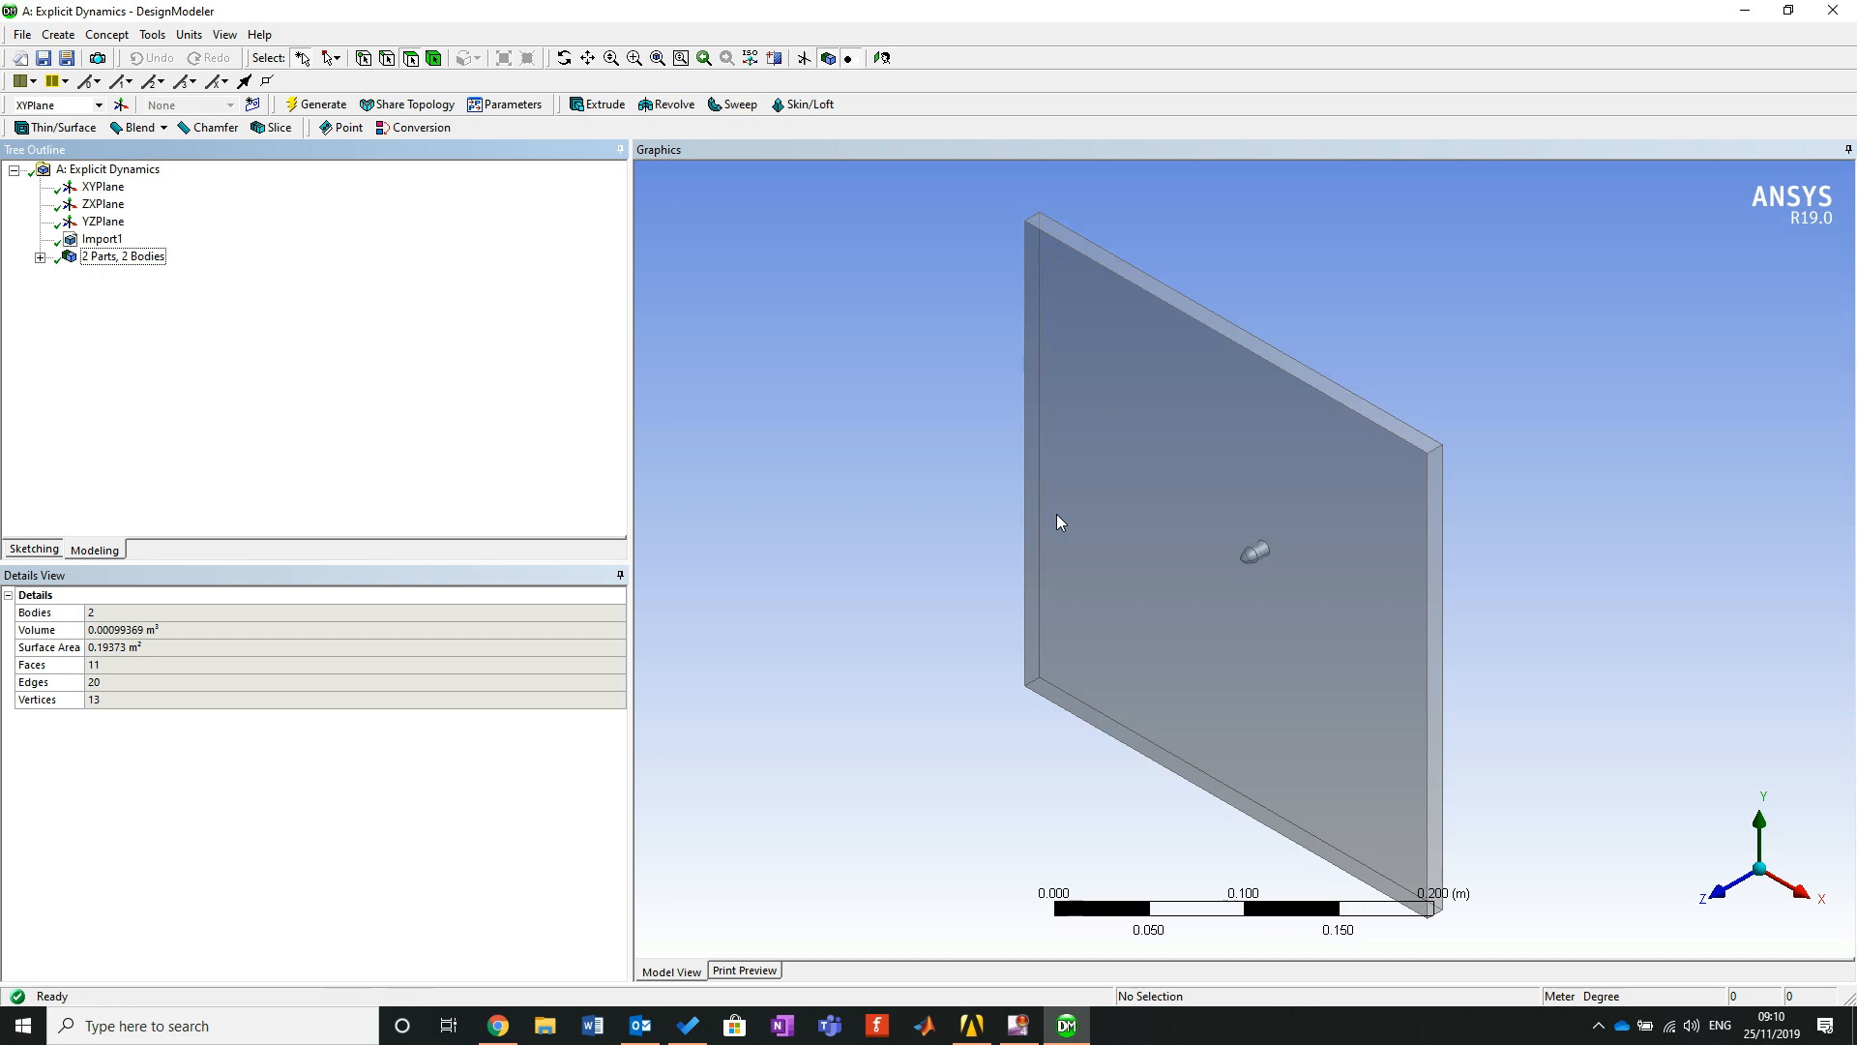
Start sketching on the XYPlane at the bullet's tip and set the length unit to millimetres.
middle_drag(1310, 480, 679, 372)
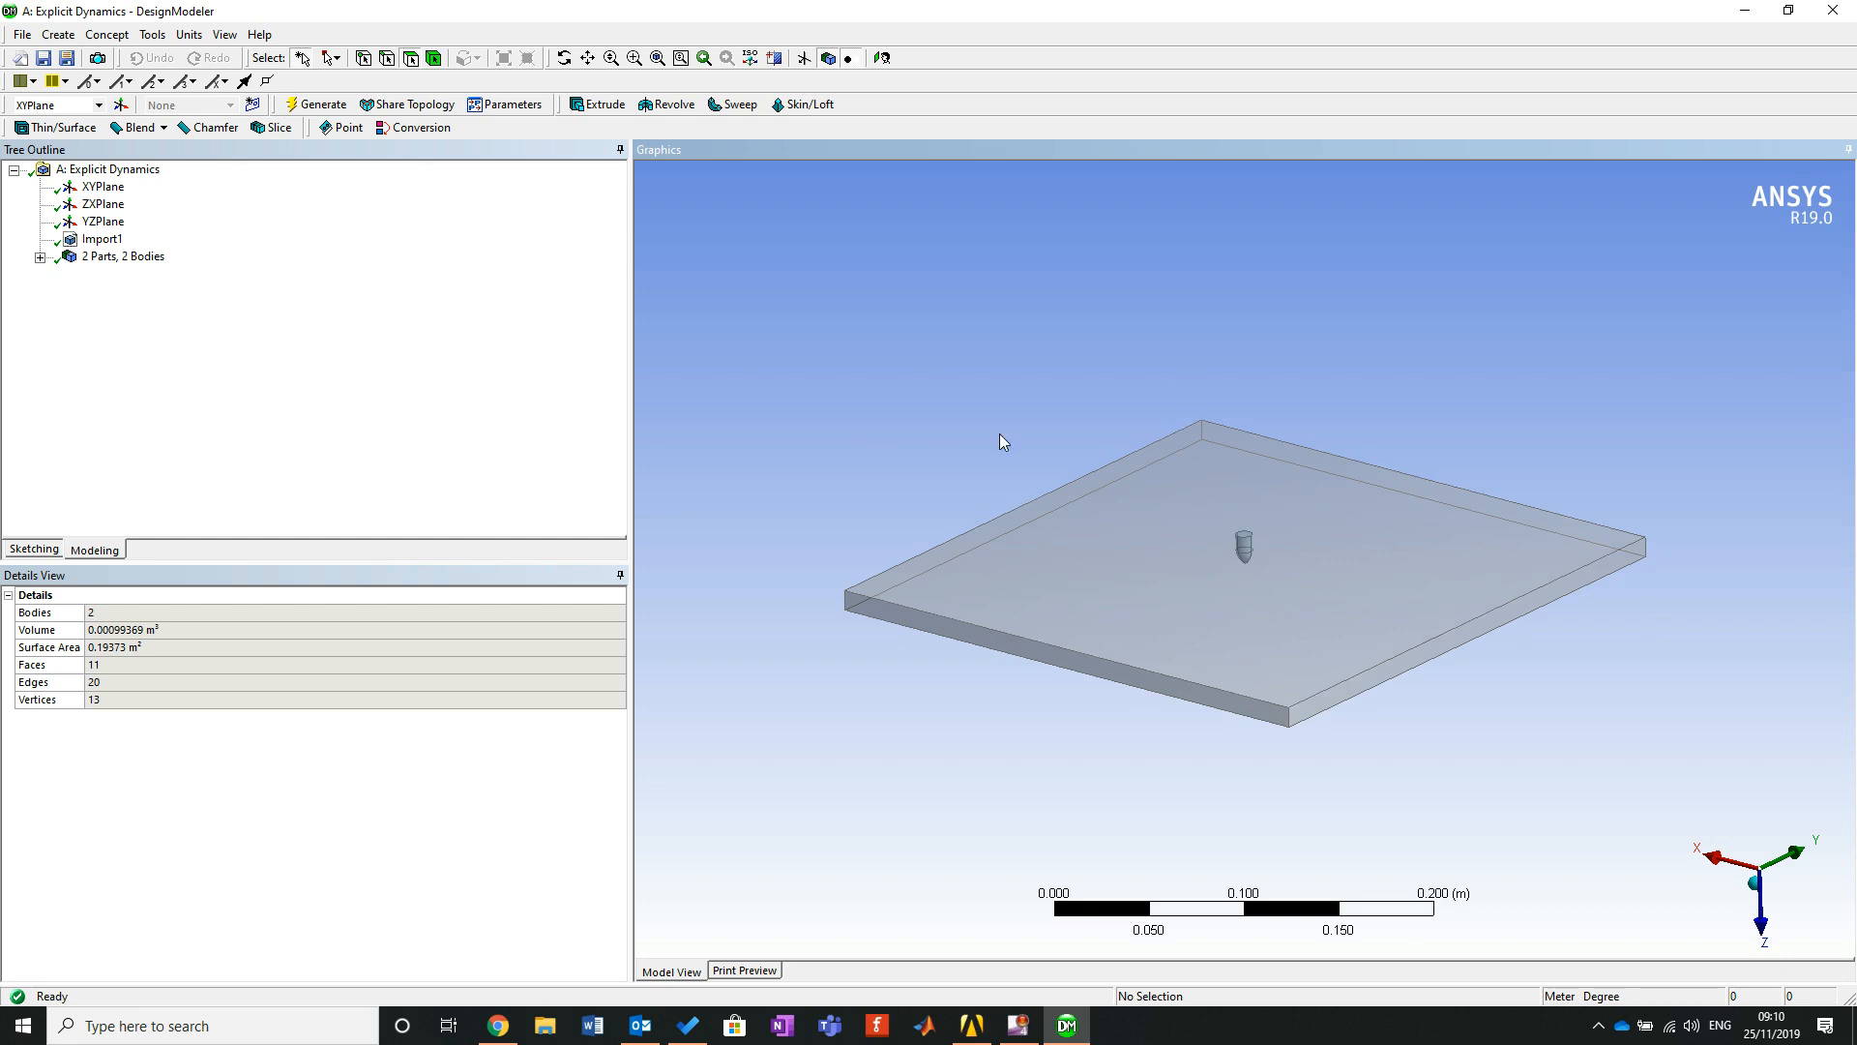
mouse_move(1442, 635)
middle_down()
mouse_move(1509, 577)
mouse_move(1432, 603)
middle_up()
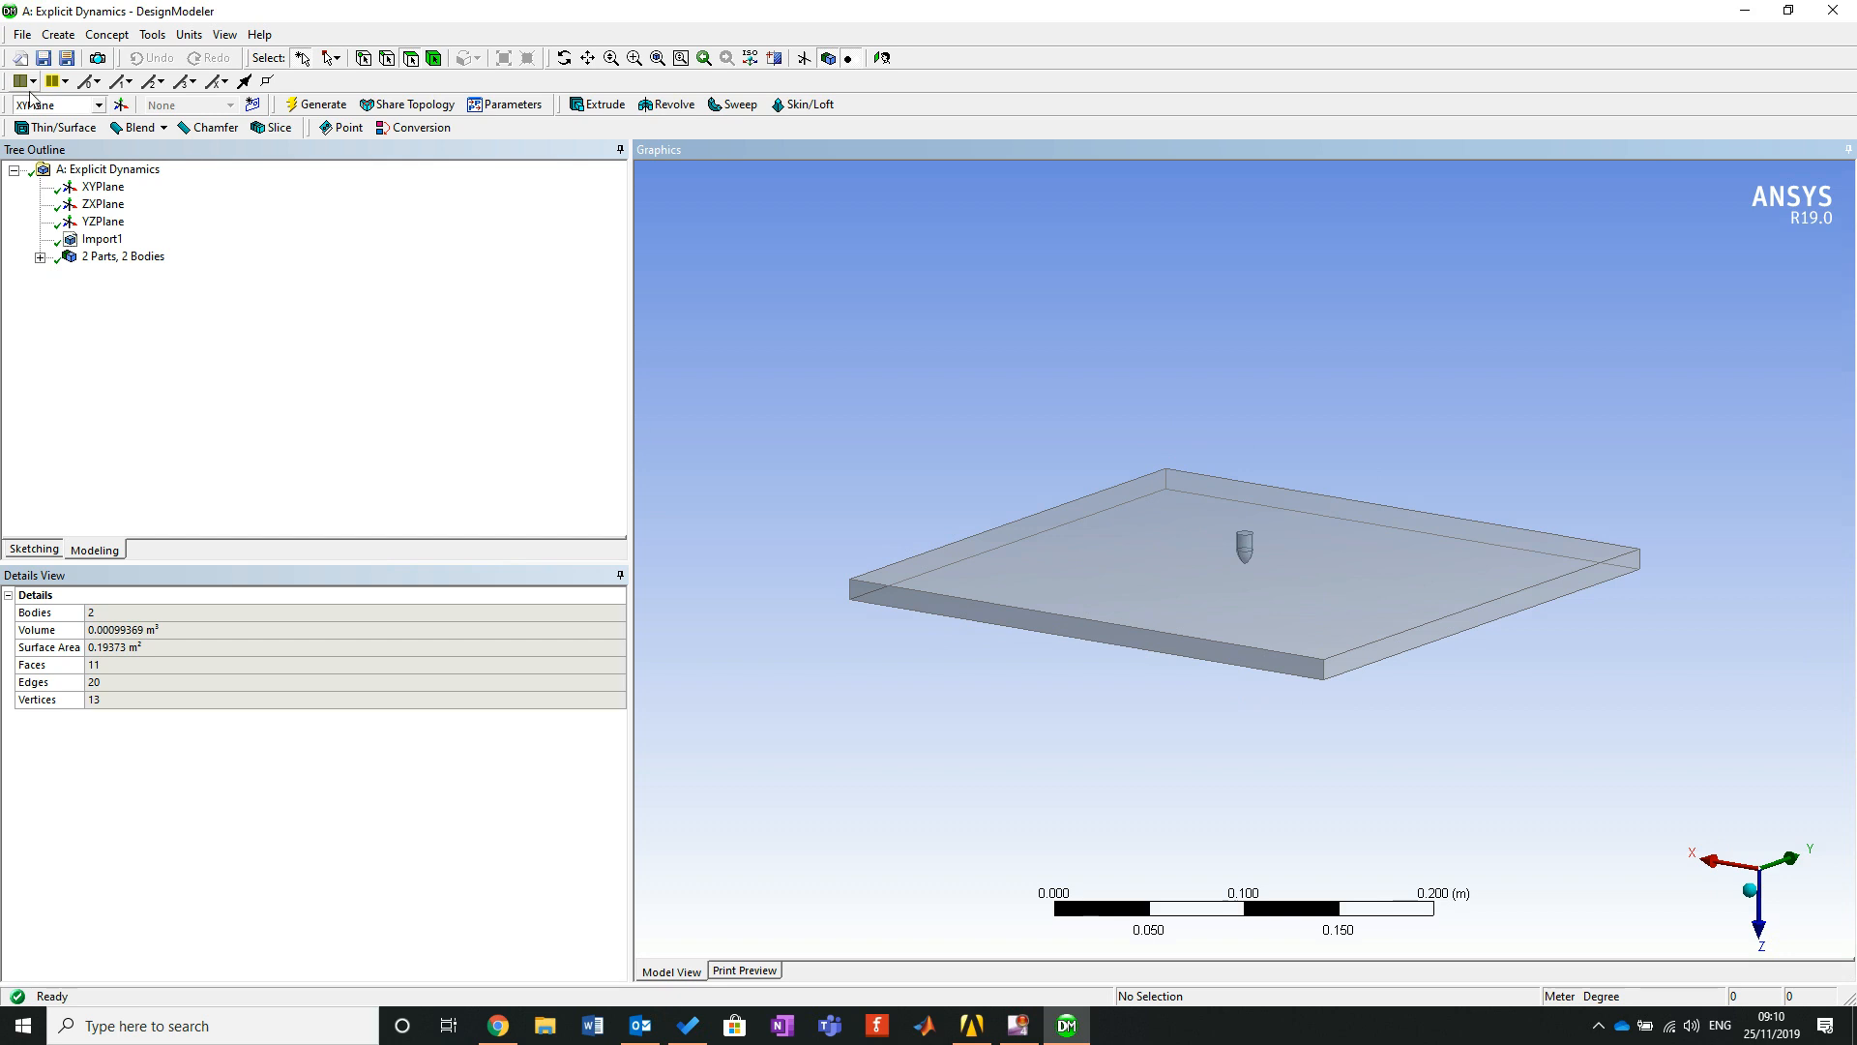
click(116, 188)
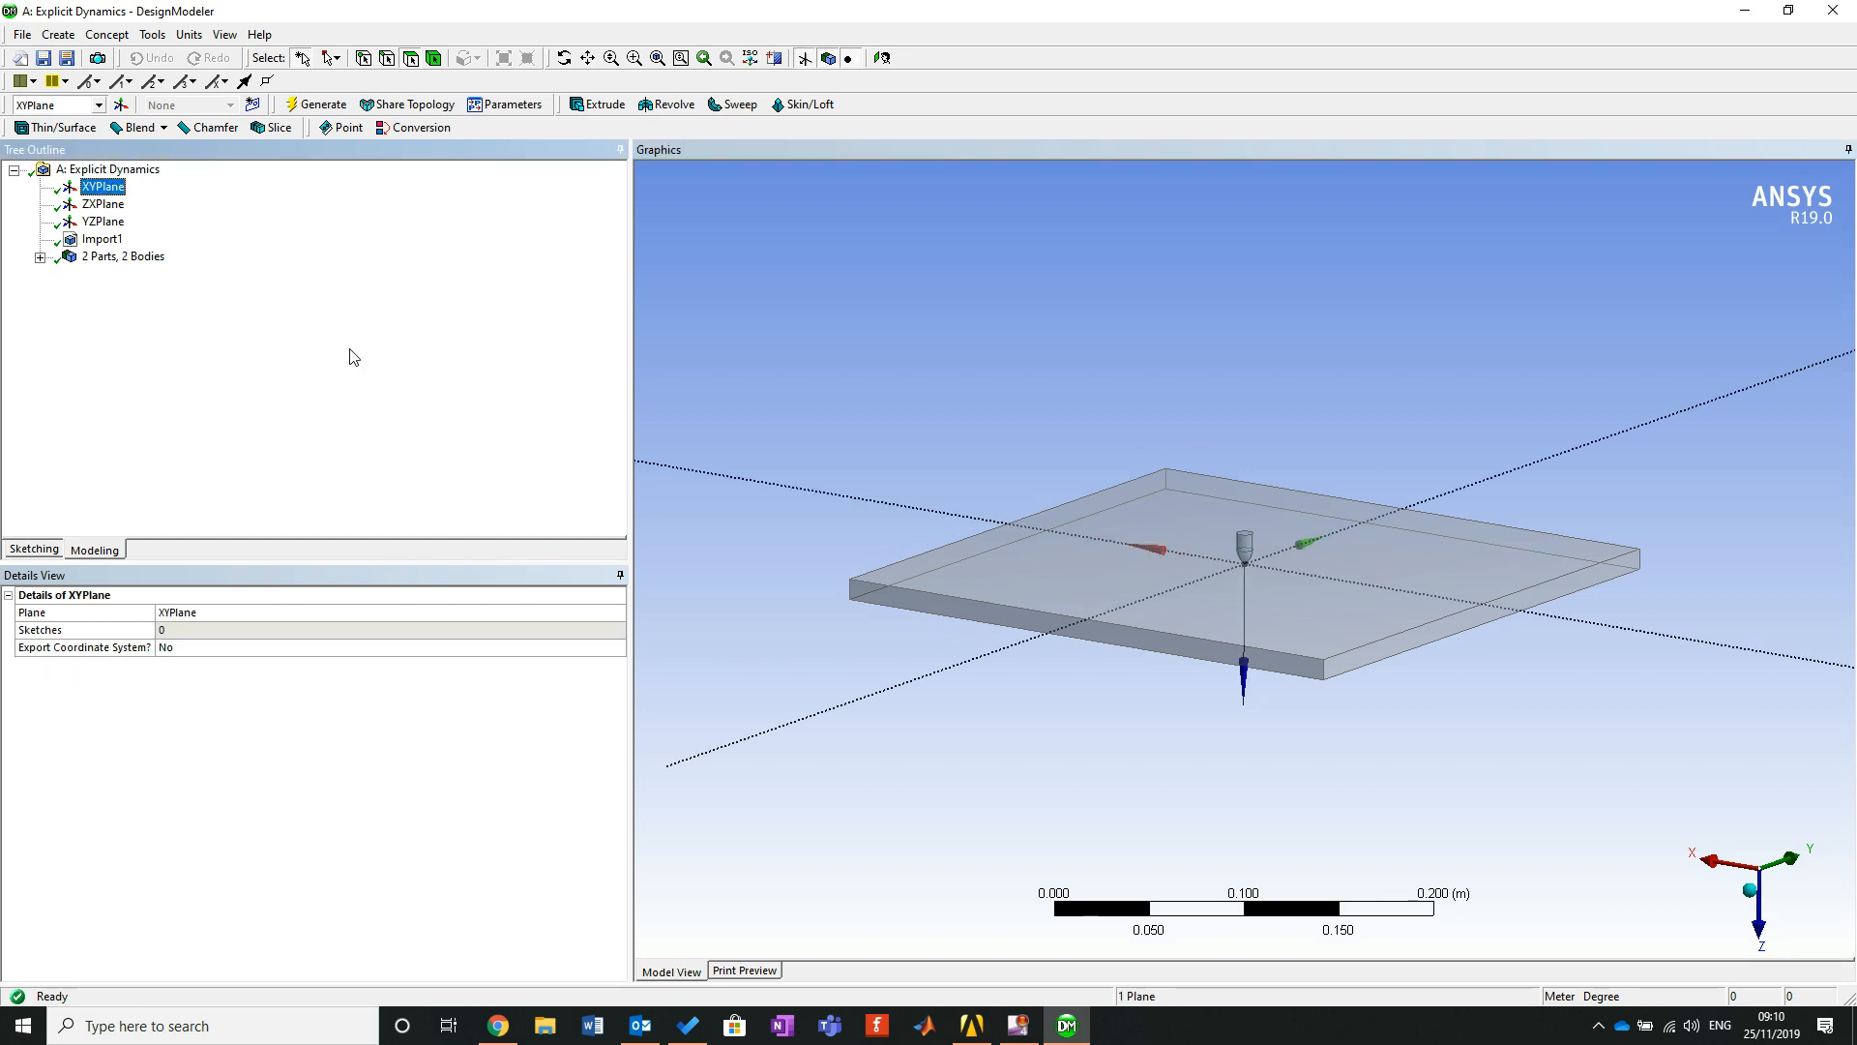
scroll(1227, 572, up, 5)
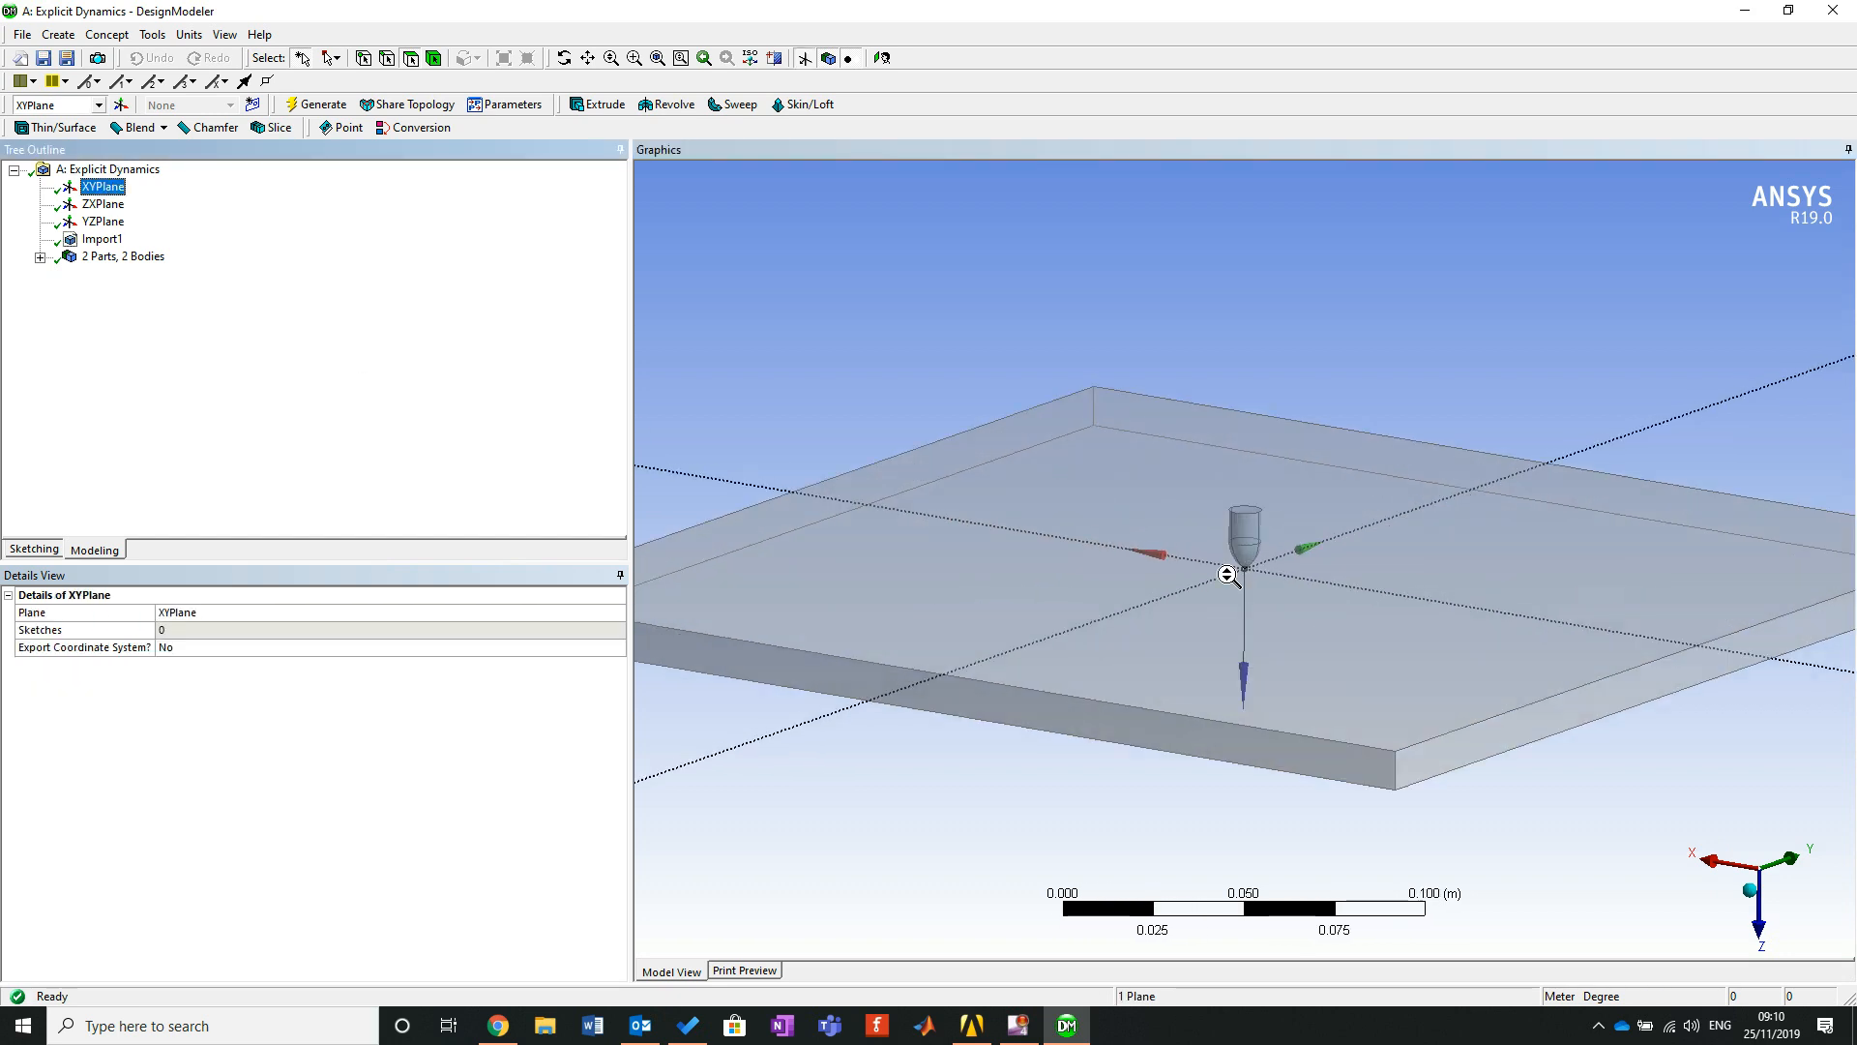
middle_drag(1298, 630, 1257, 577)
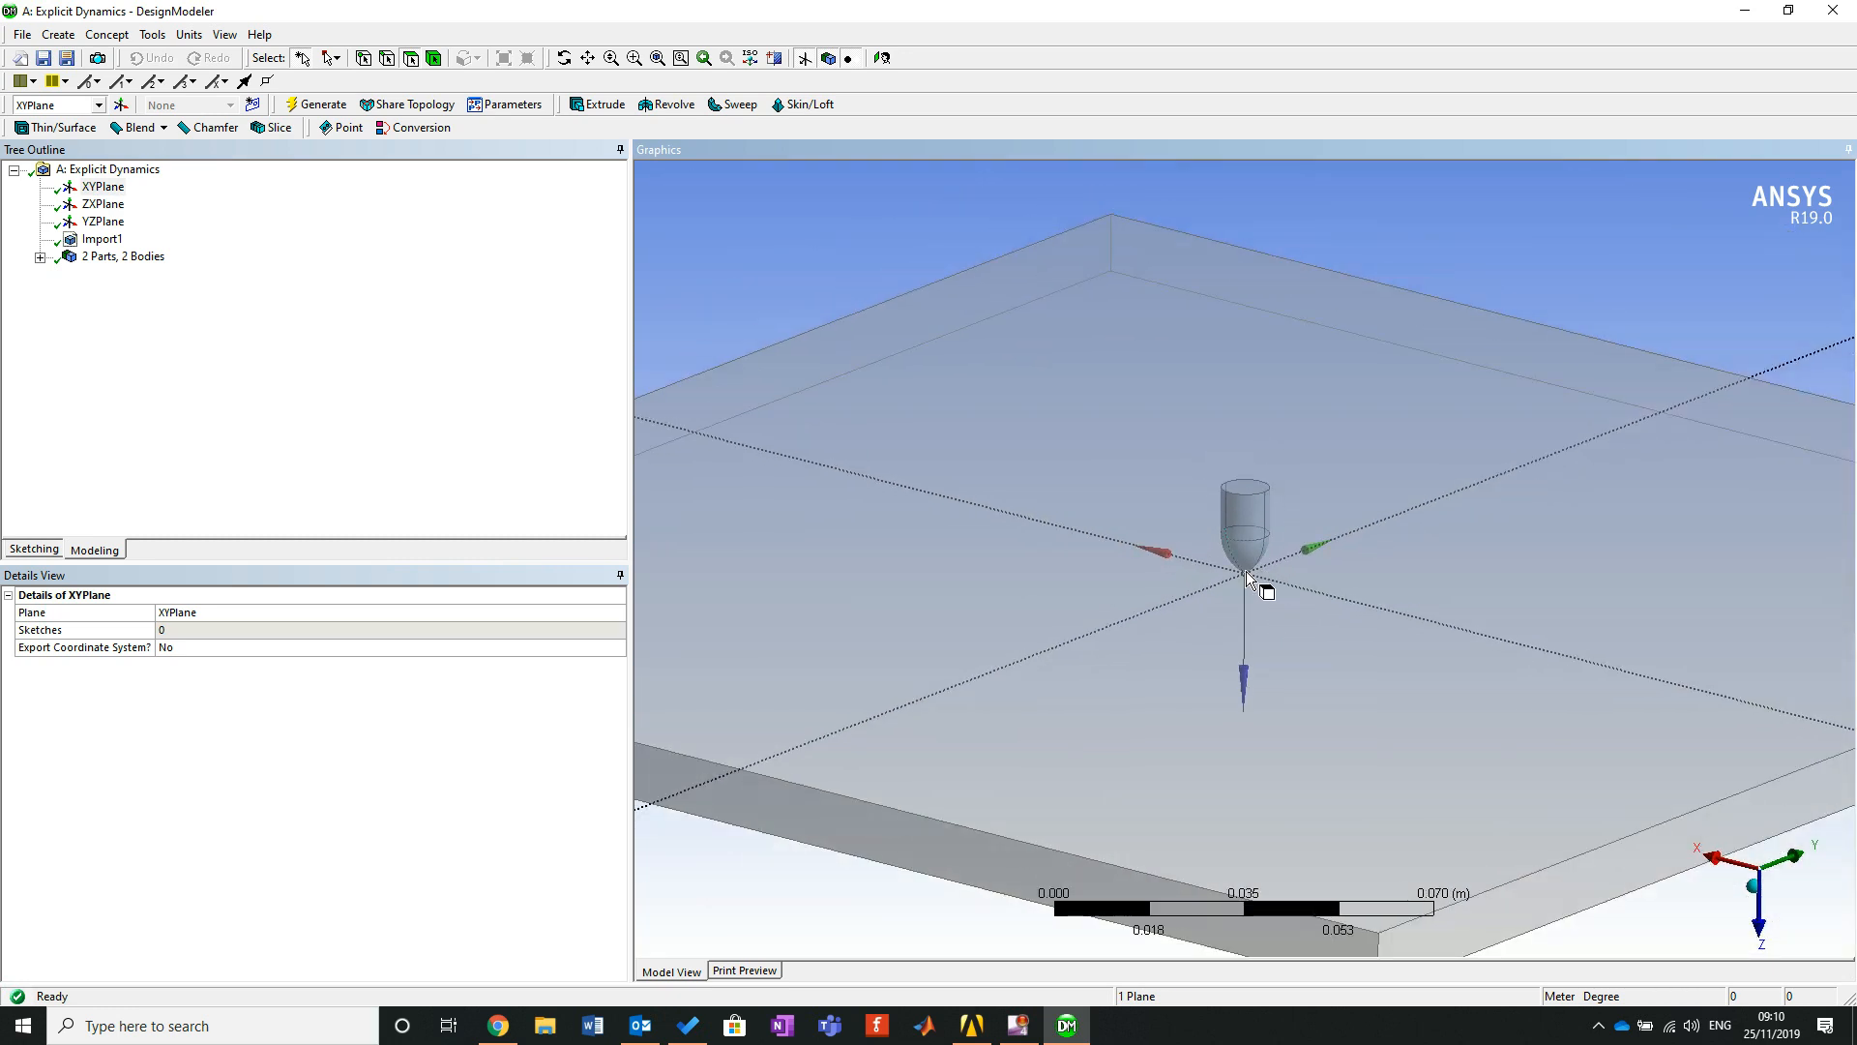
middle_drag(1275, 531, 1227, 596)
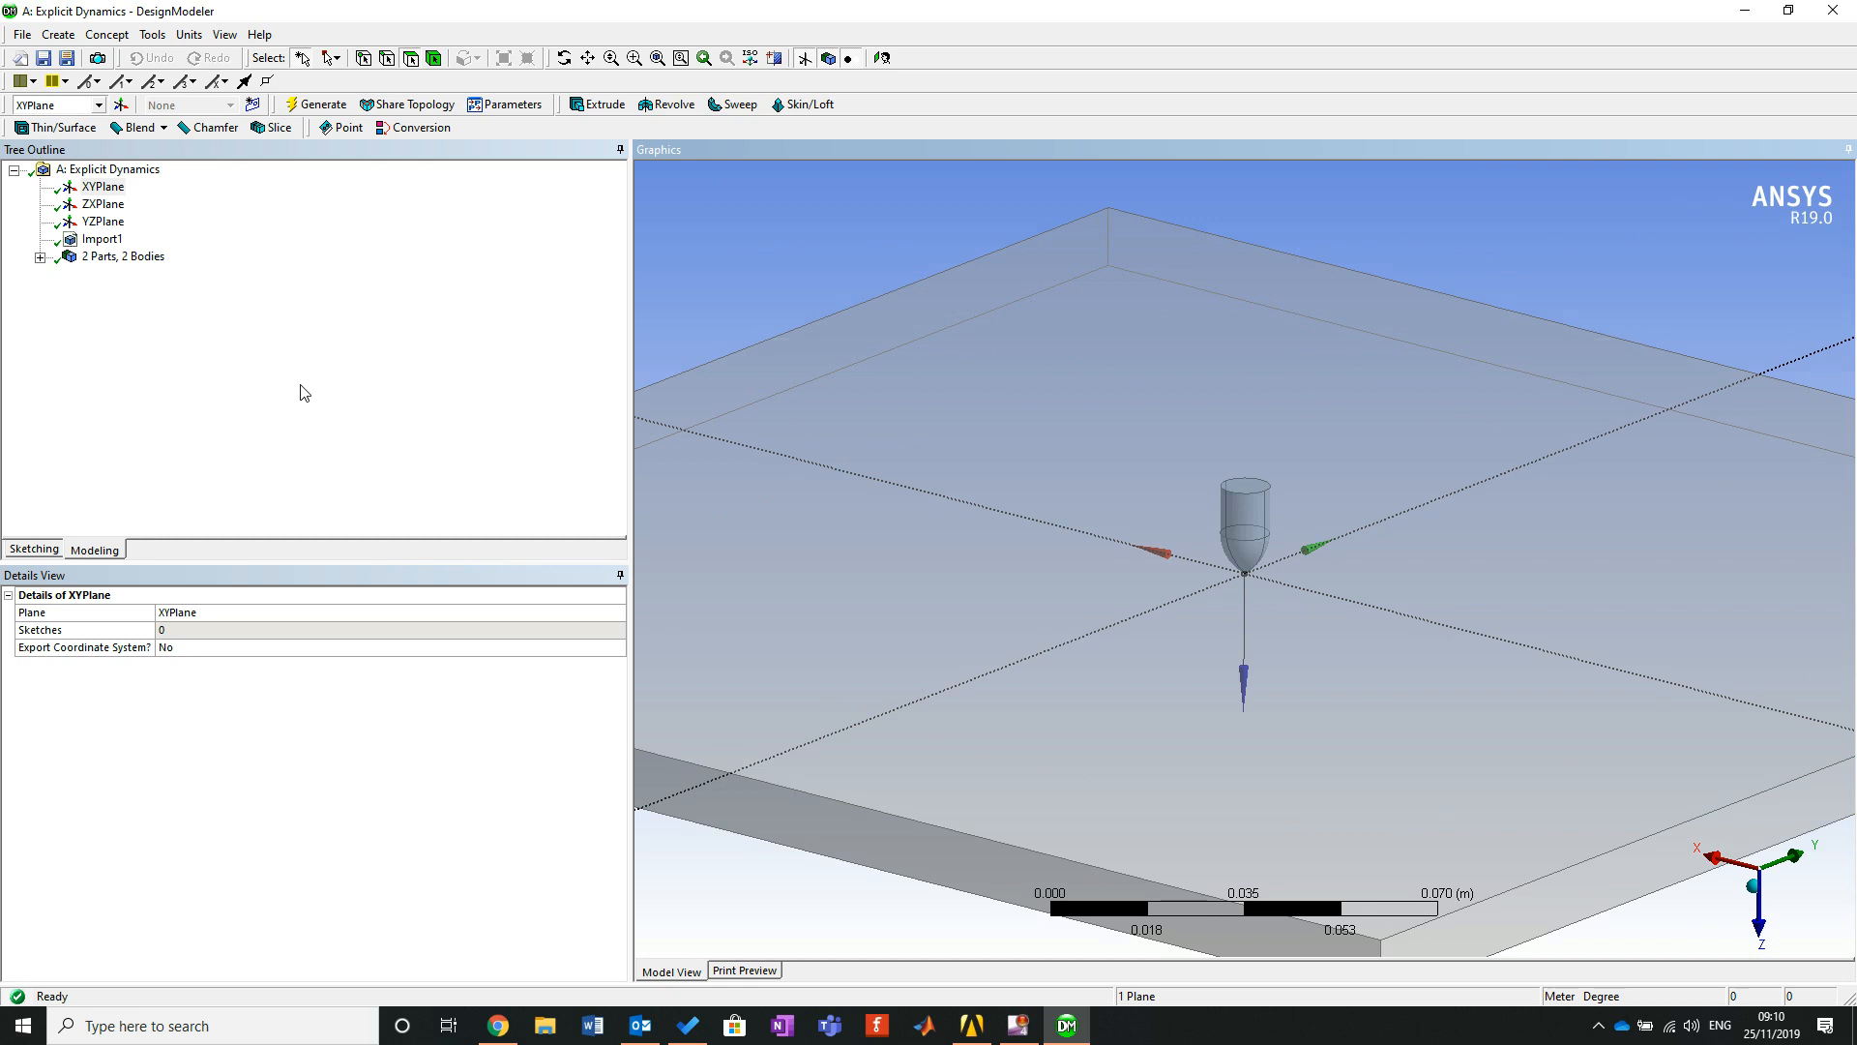
click(37, 551)
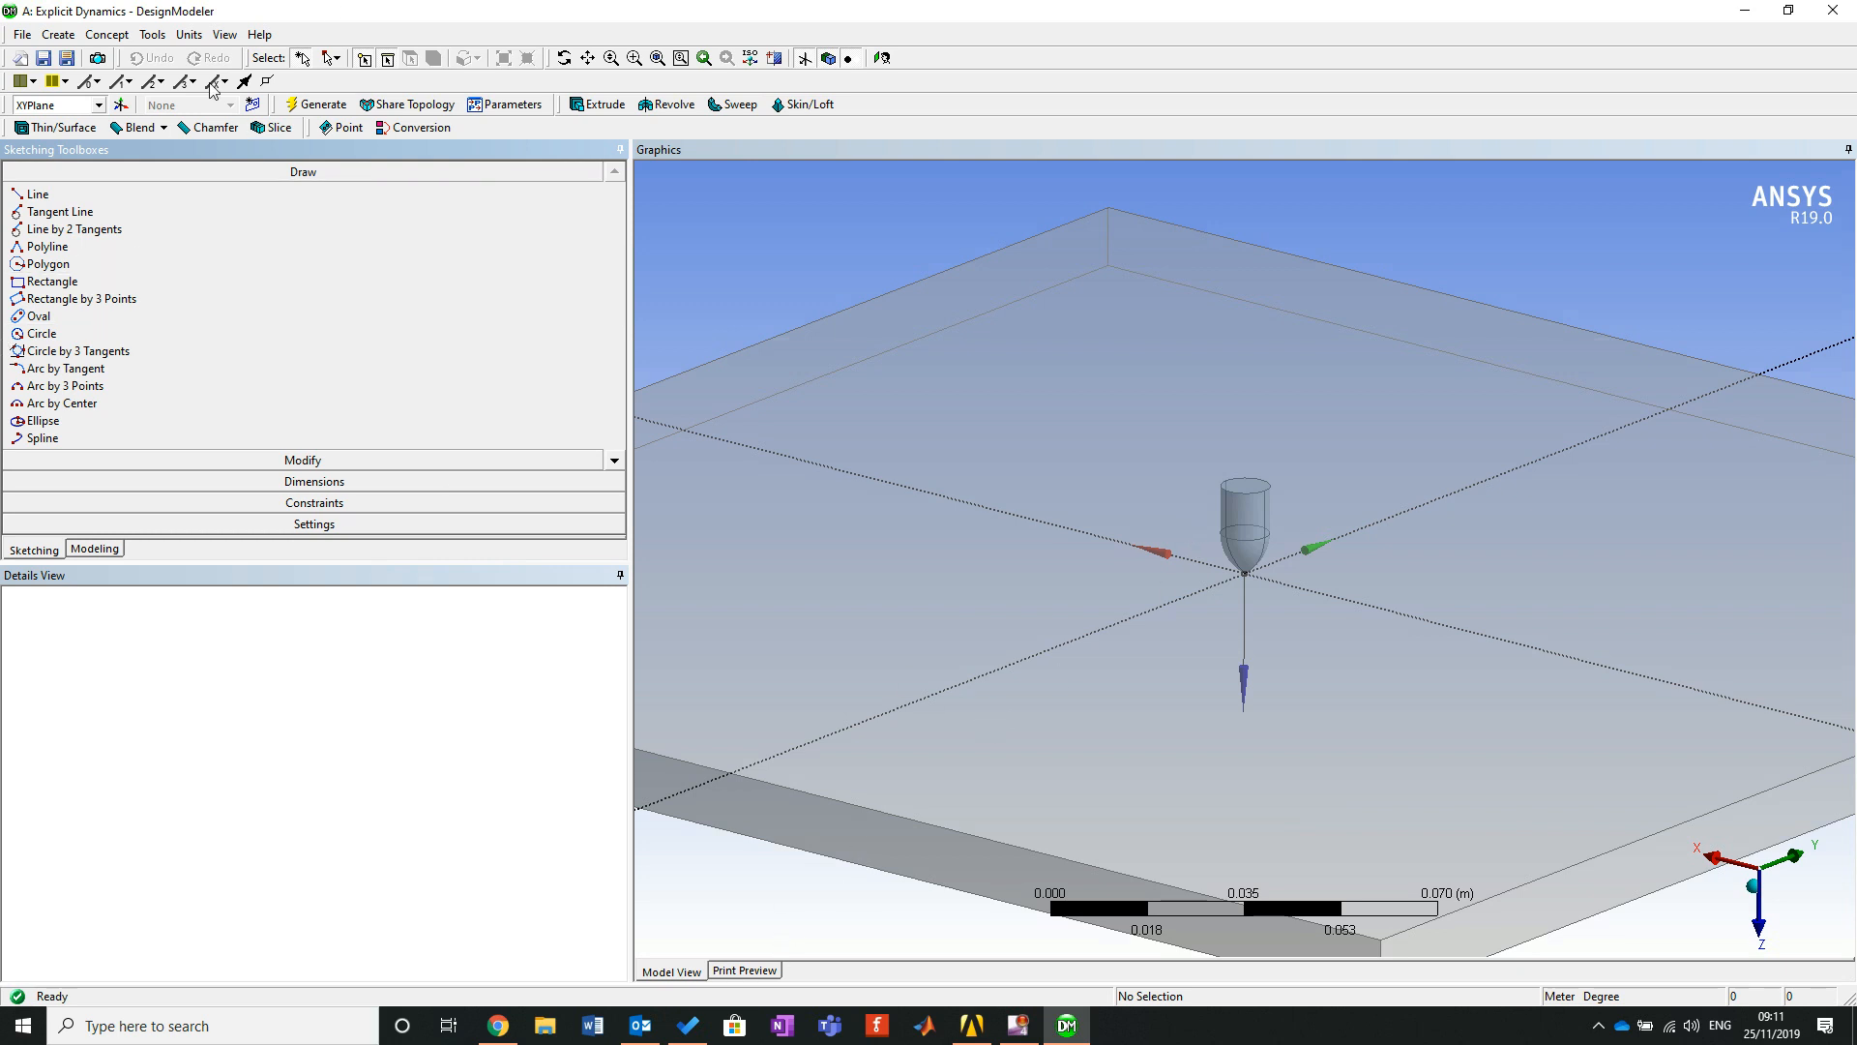
click(189, 36)
click(227, 97)
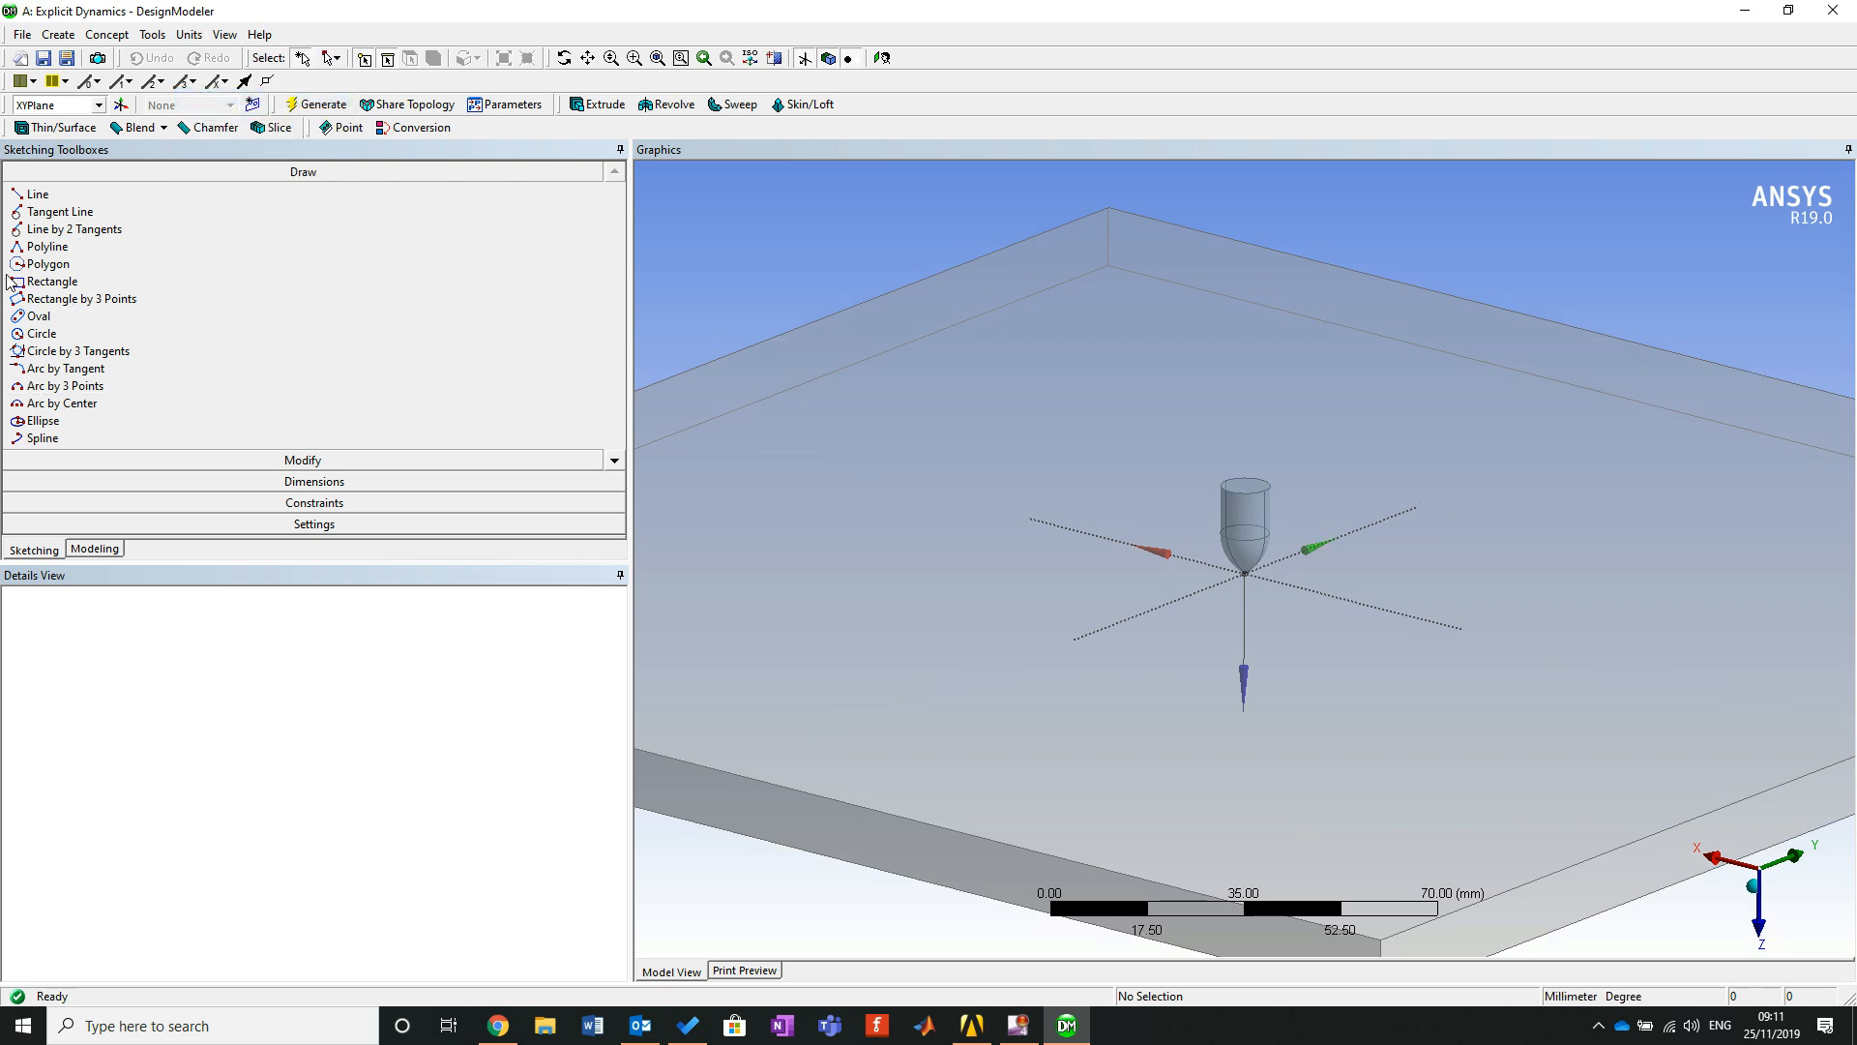
Facing the XYPlane, sketch a circle about 14 mm in diameter around the bullet, centred on the origin.
click(43, 335)
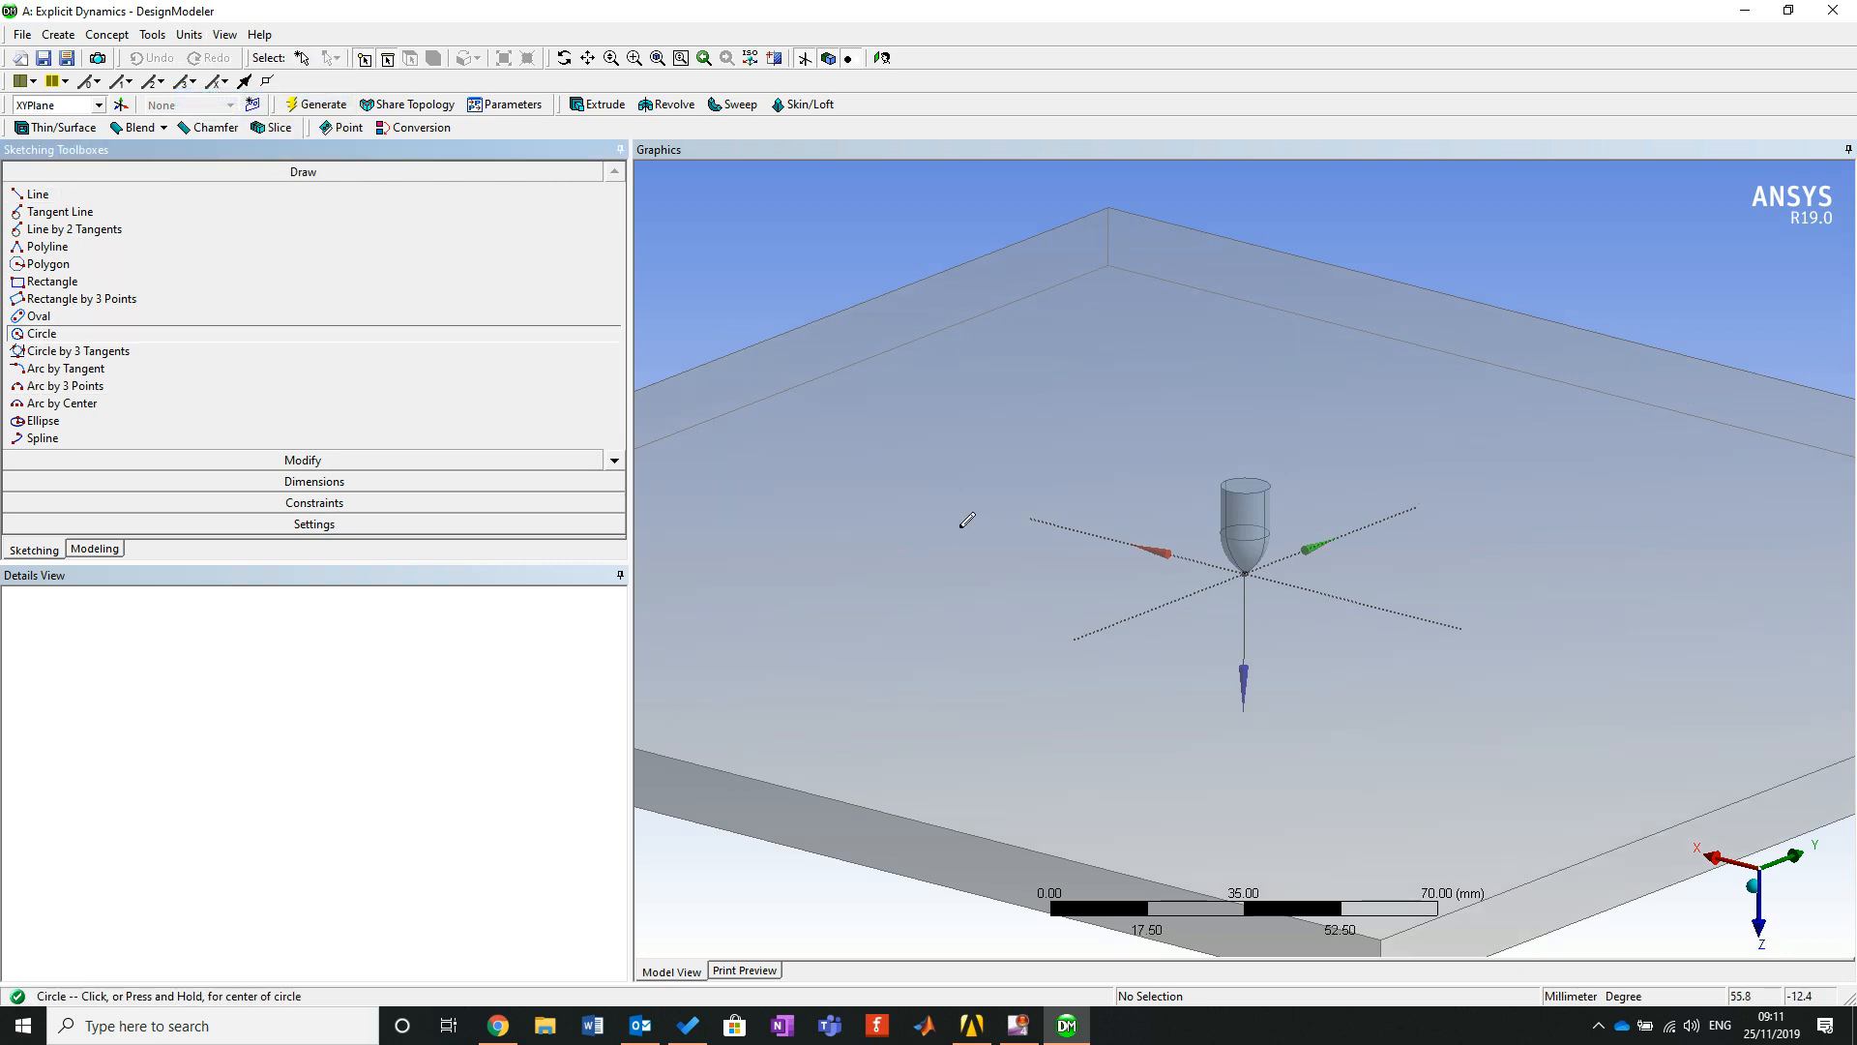
scroll(1303, 392, down, 3)
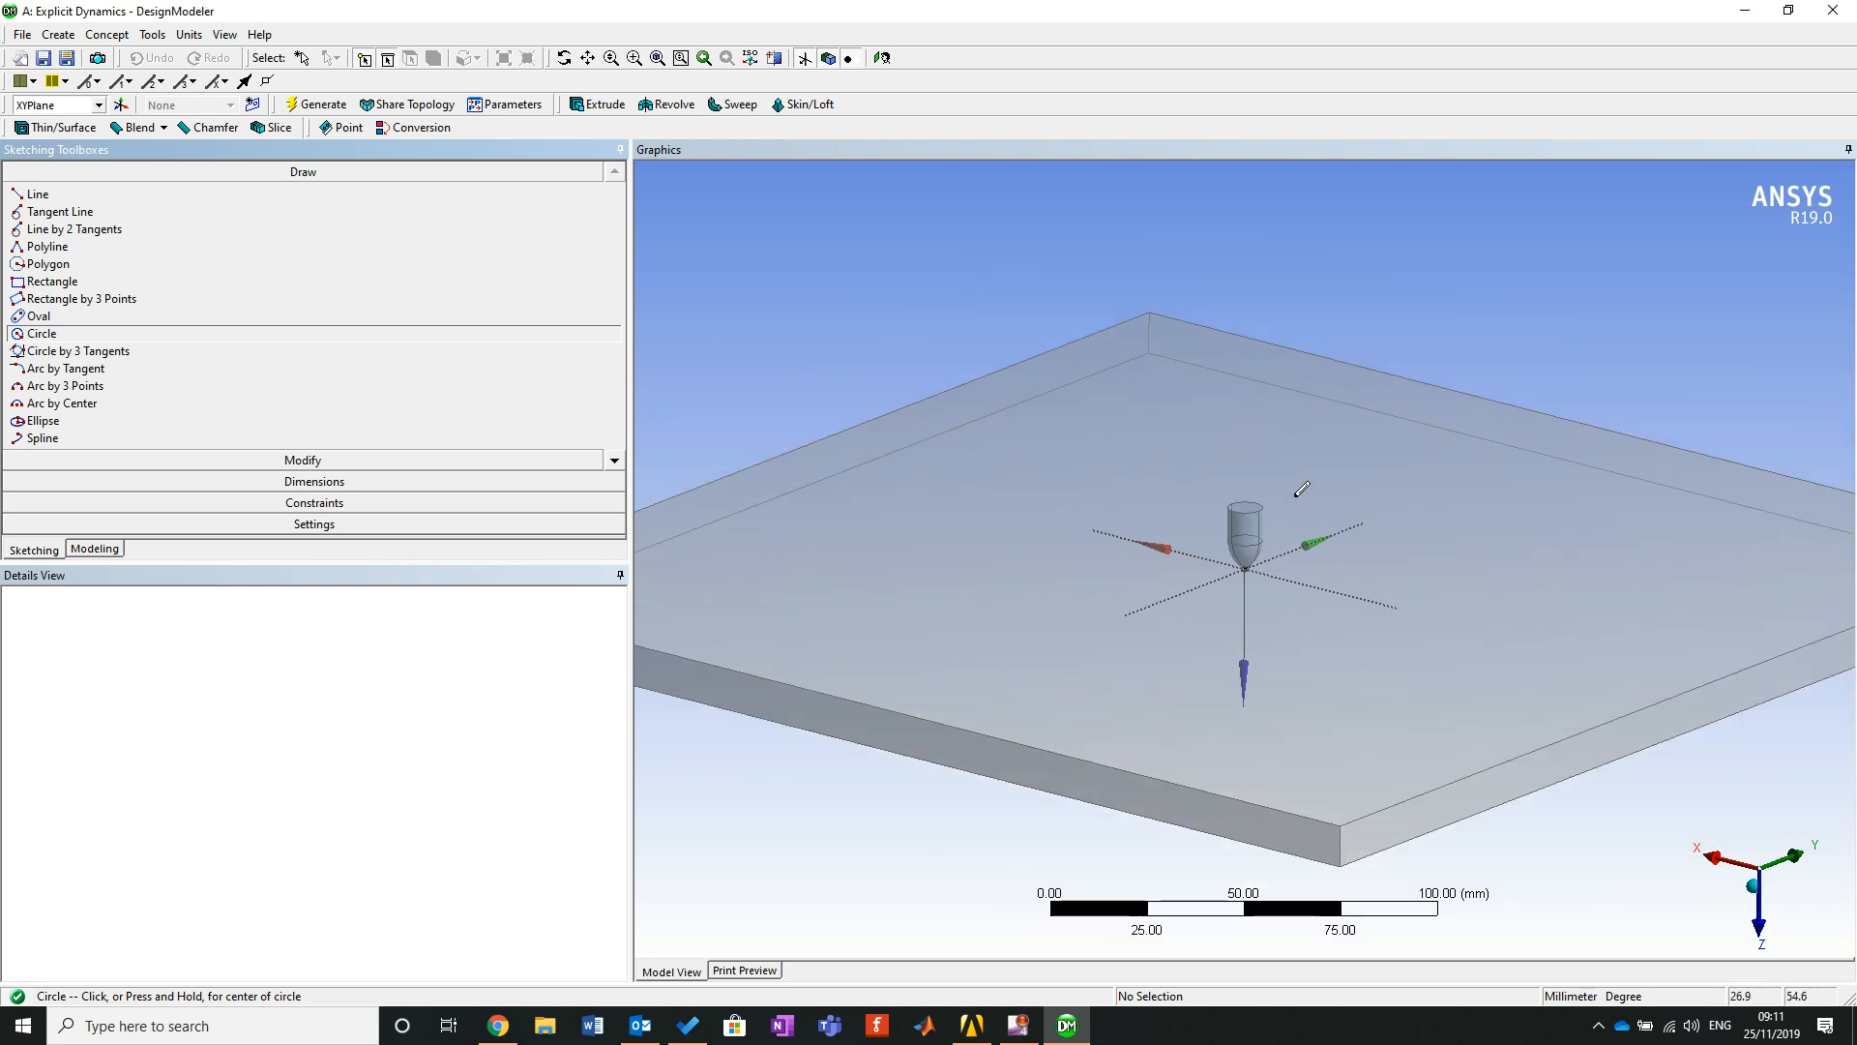
right_click(1432, 481)
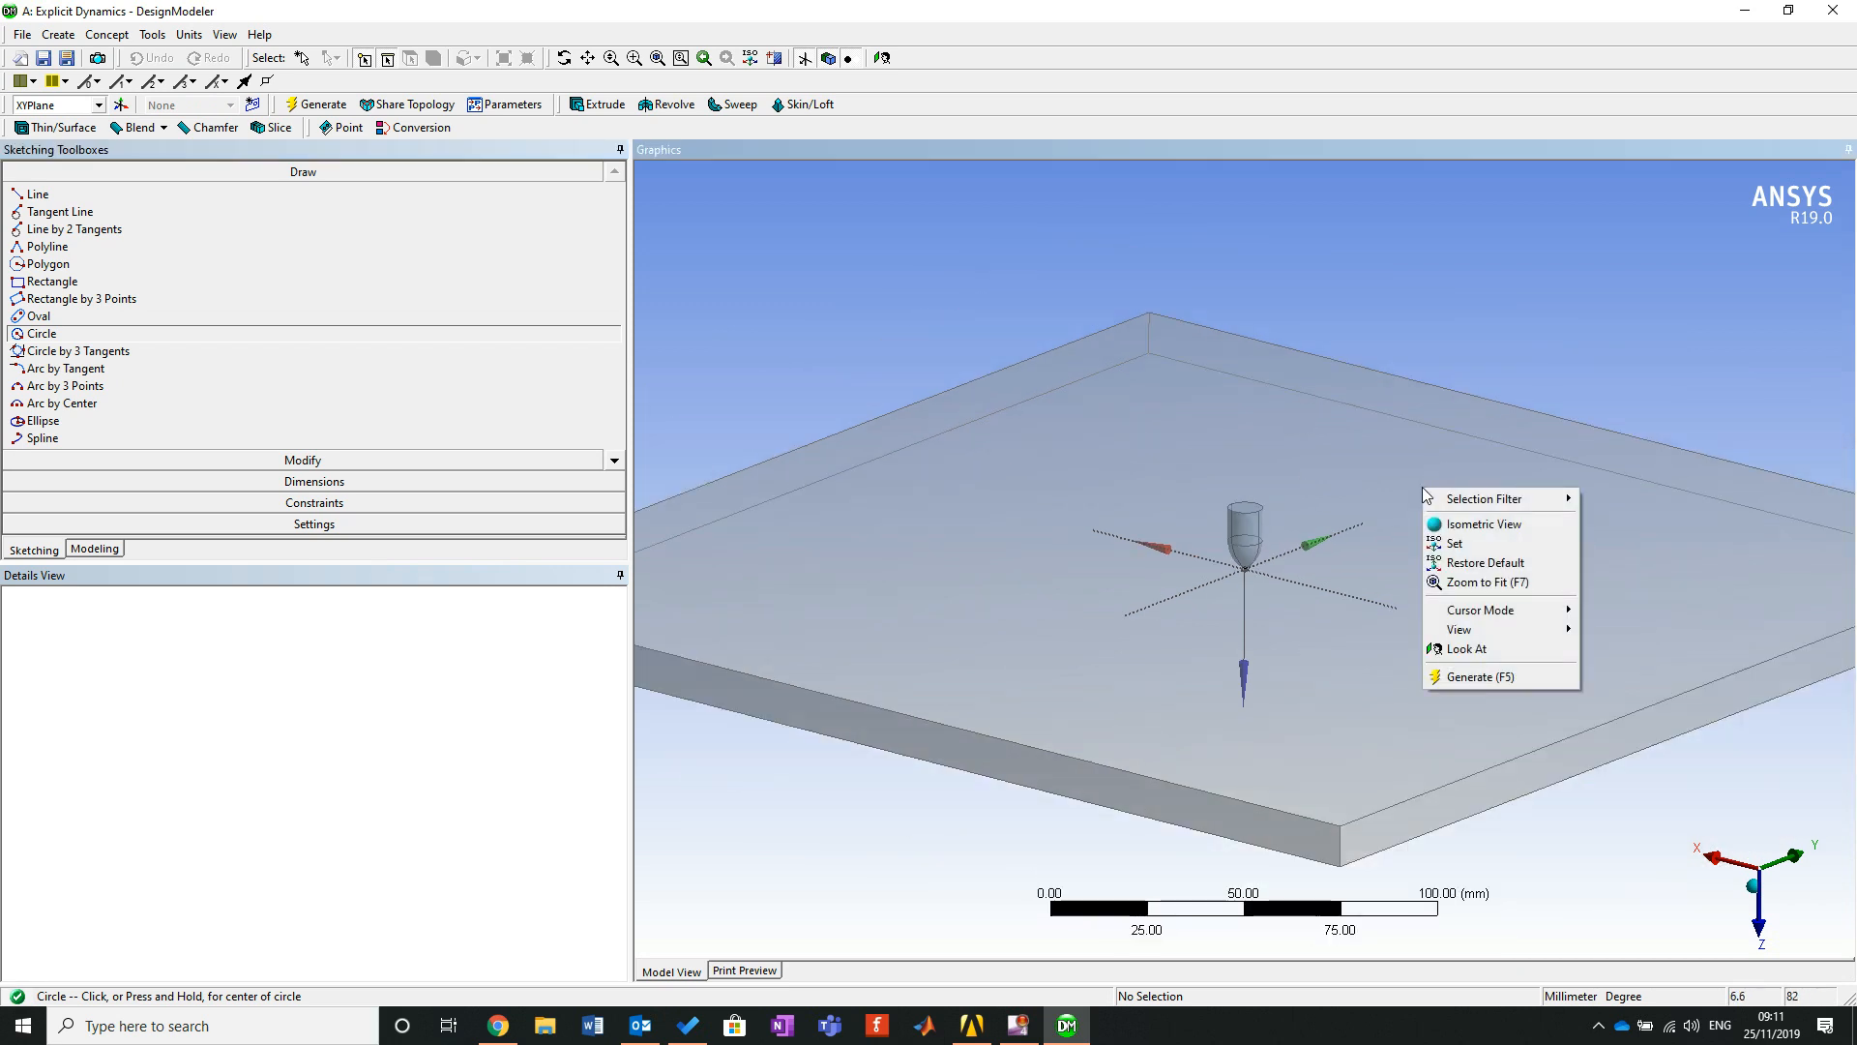
click(1451, 646)
scroll(1292, 634, up, 10)
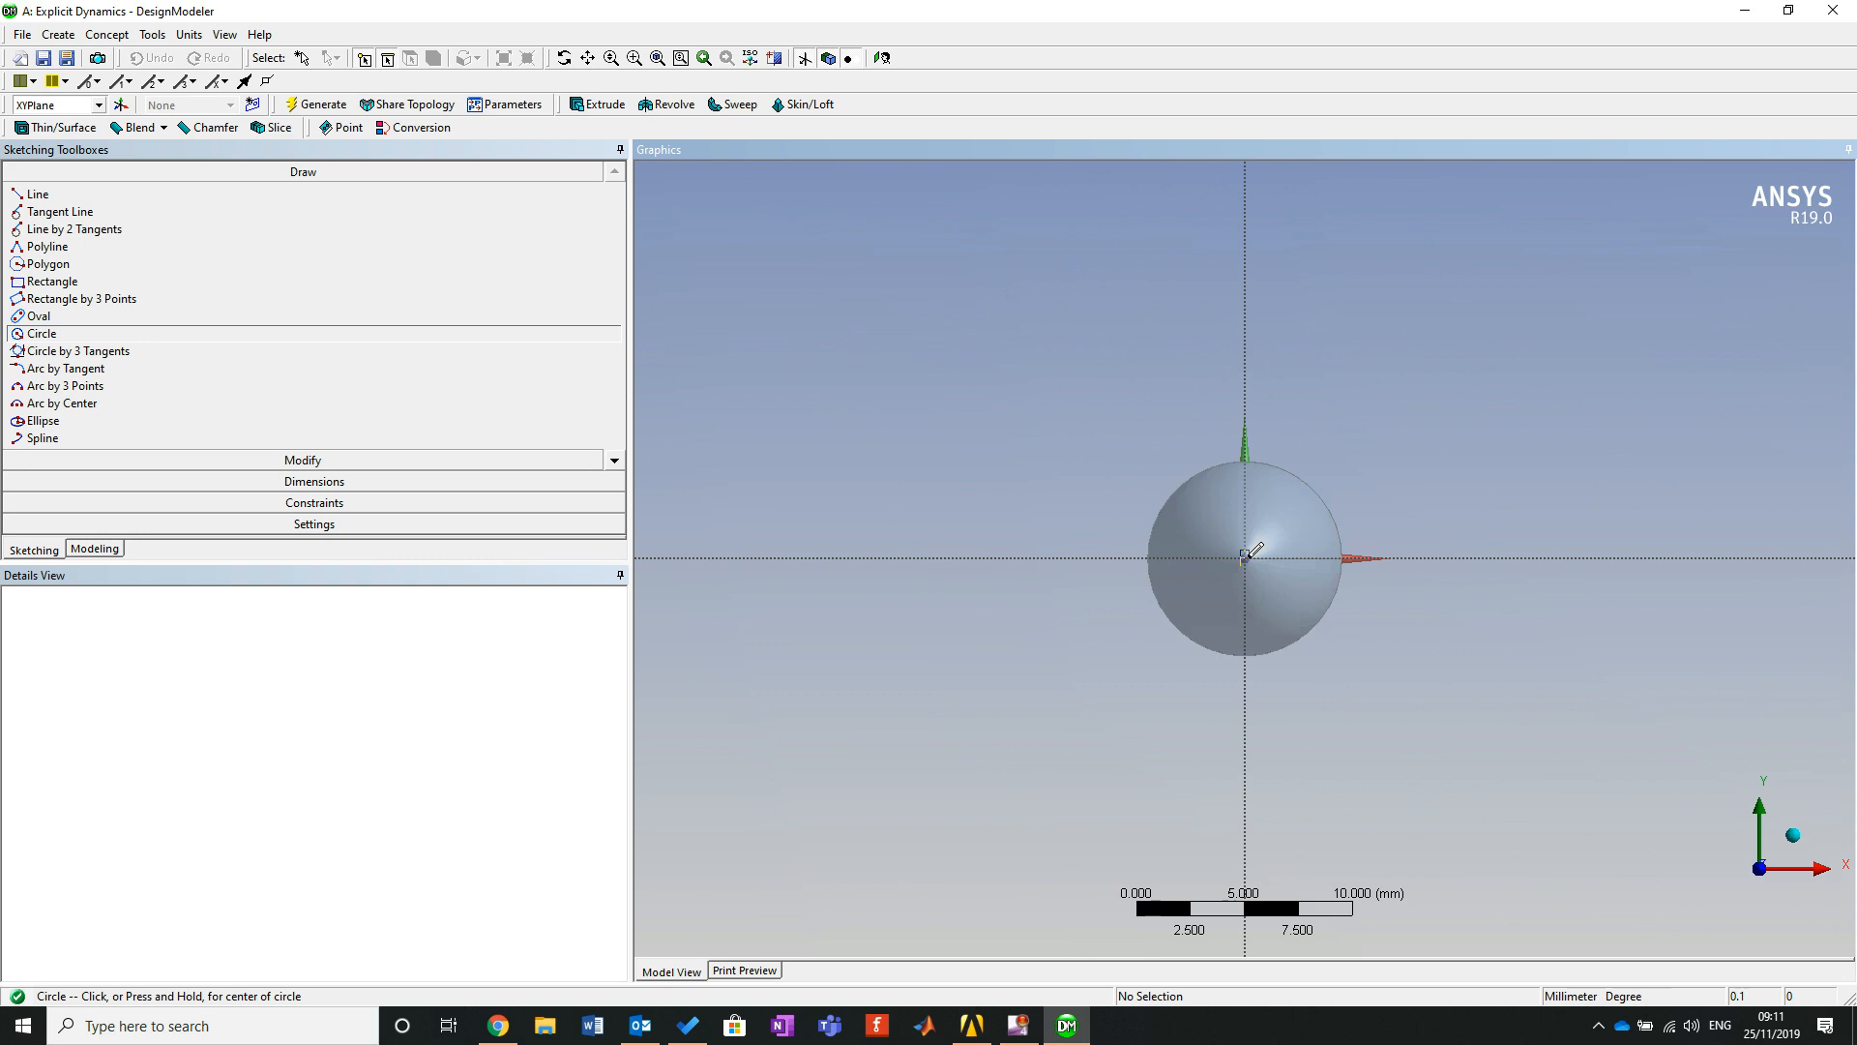
click(1246, 558)
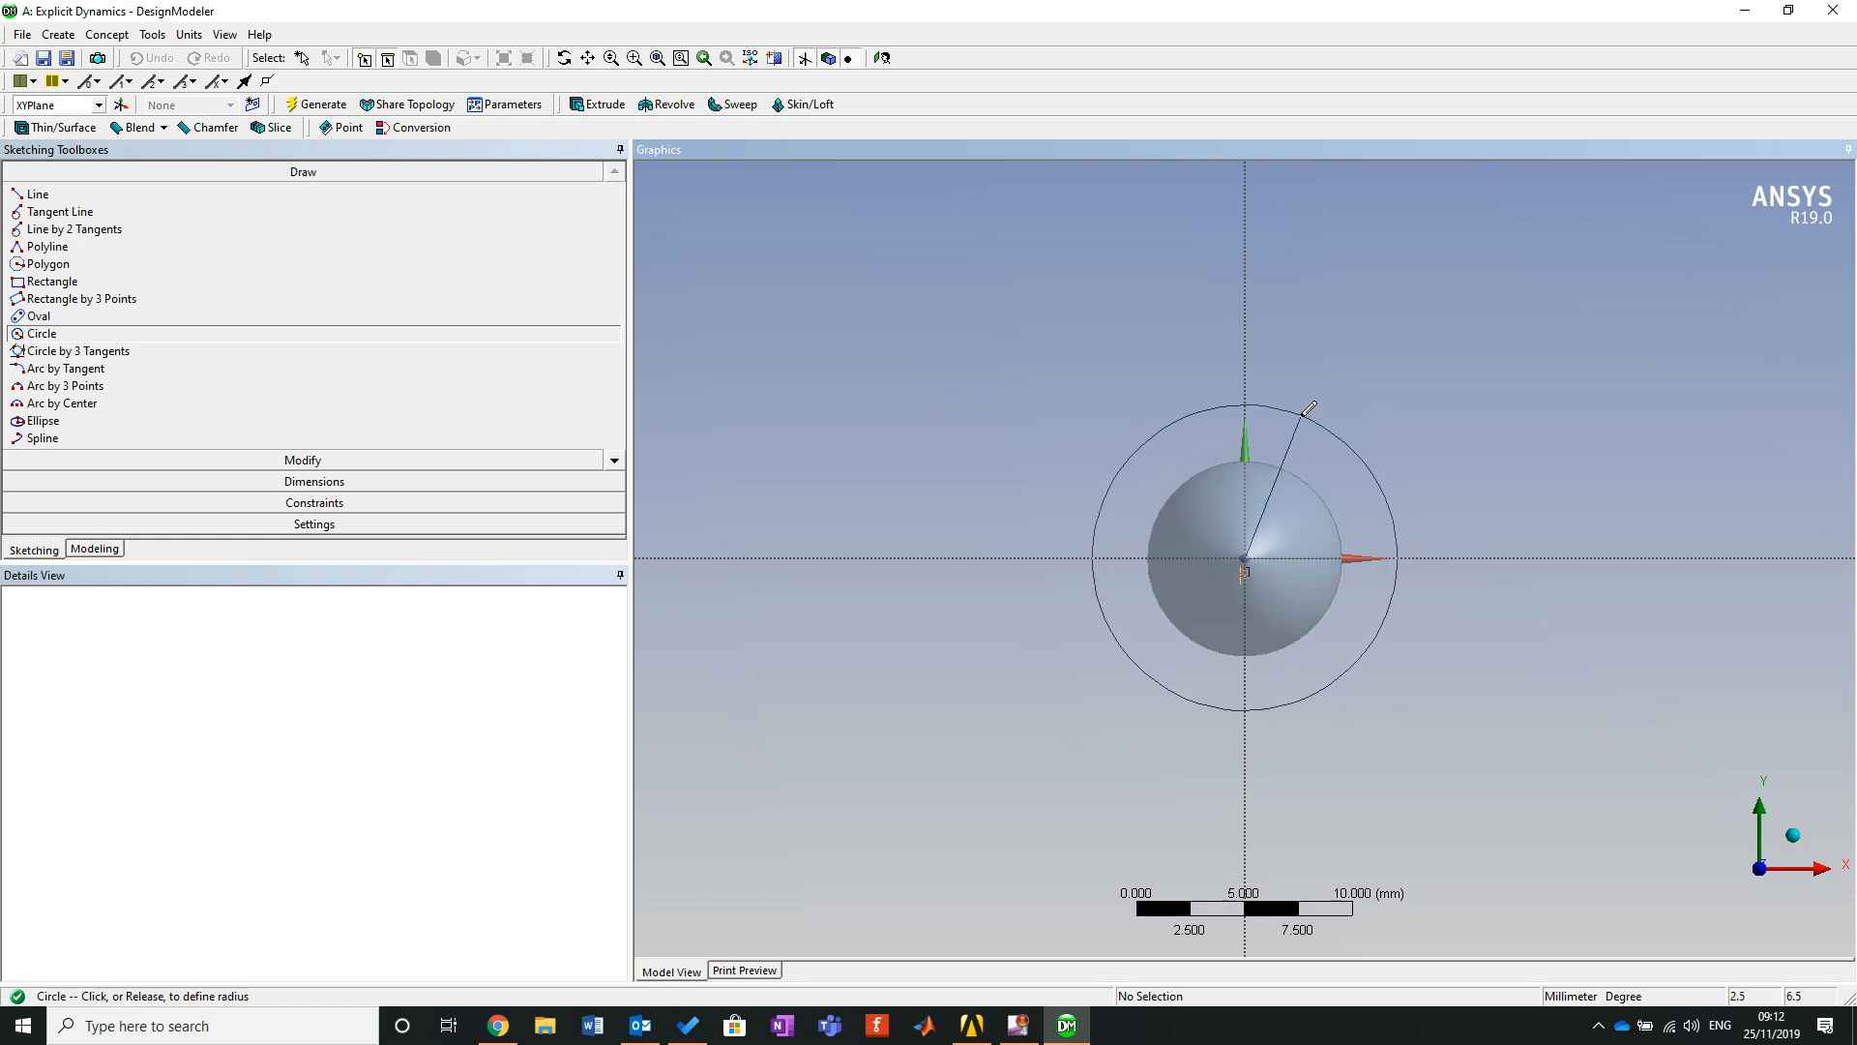
click(1309, 408)
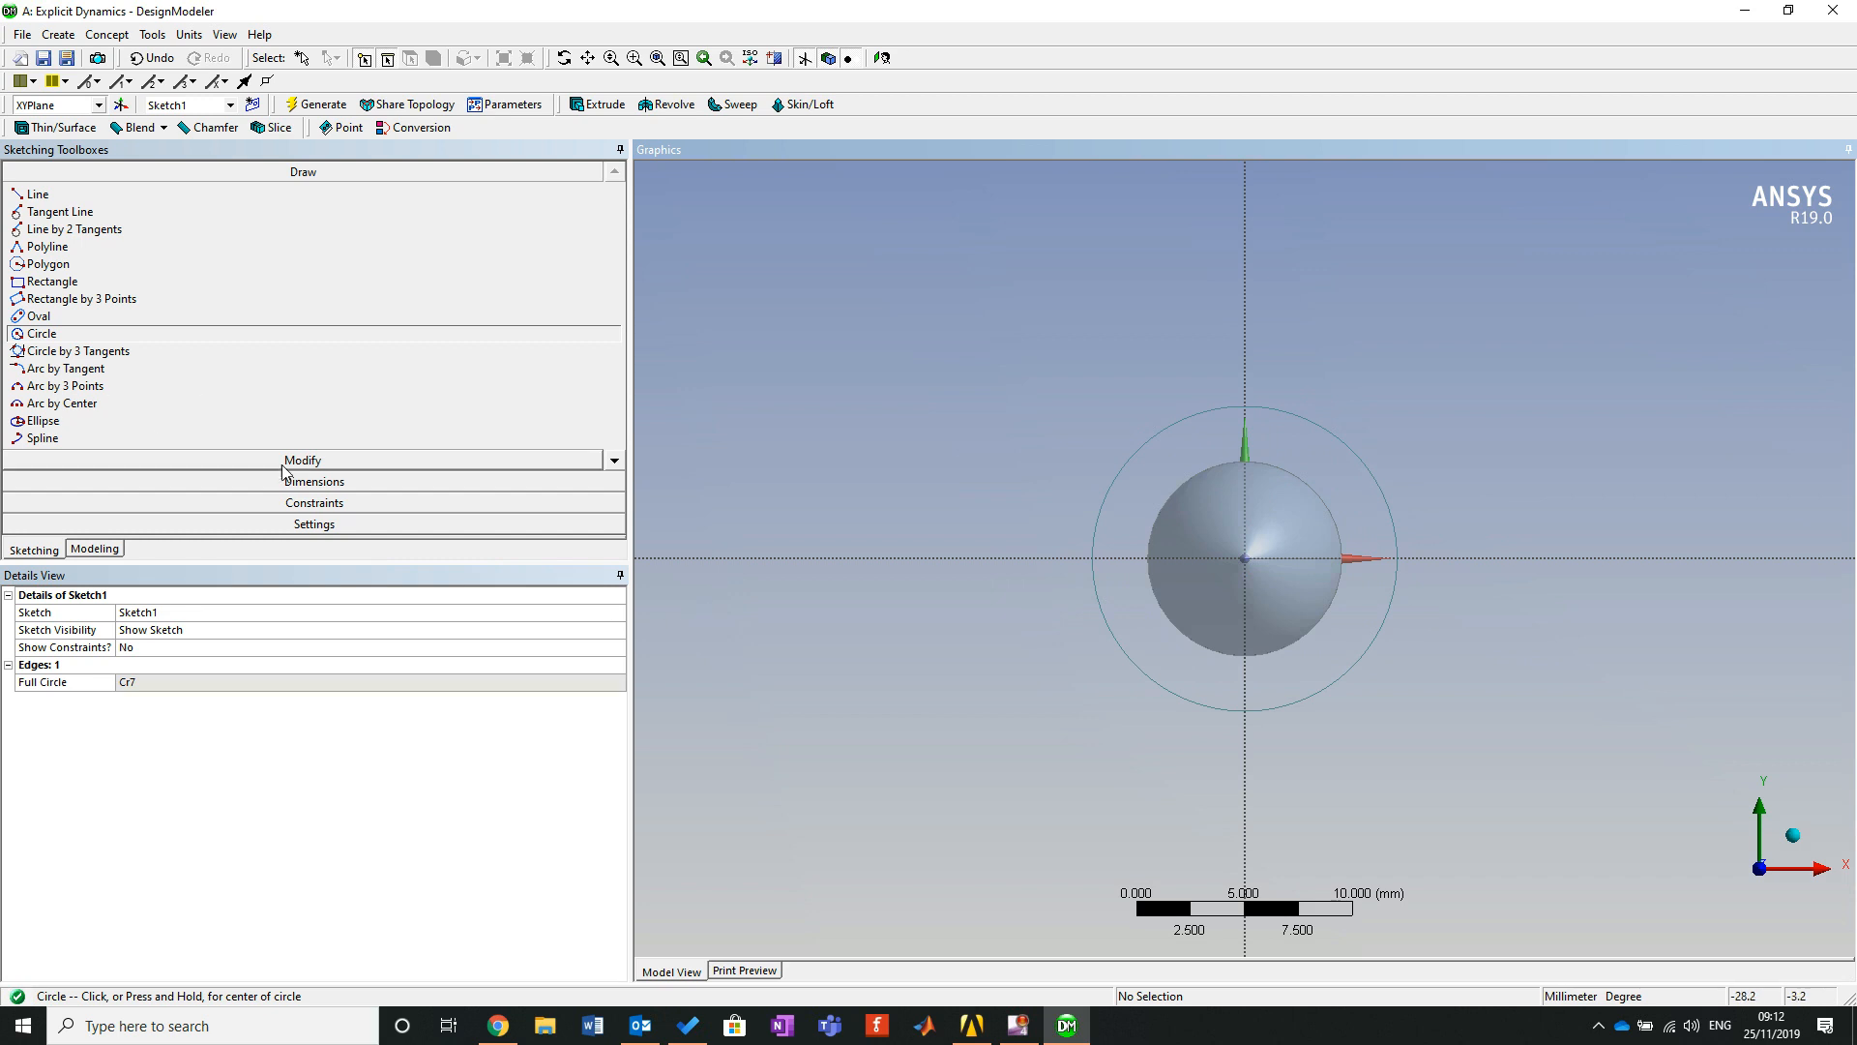
Dimension the sketched circle's diameter and set it to 14 mm.
click(311, 482)
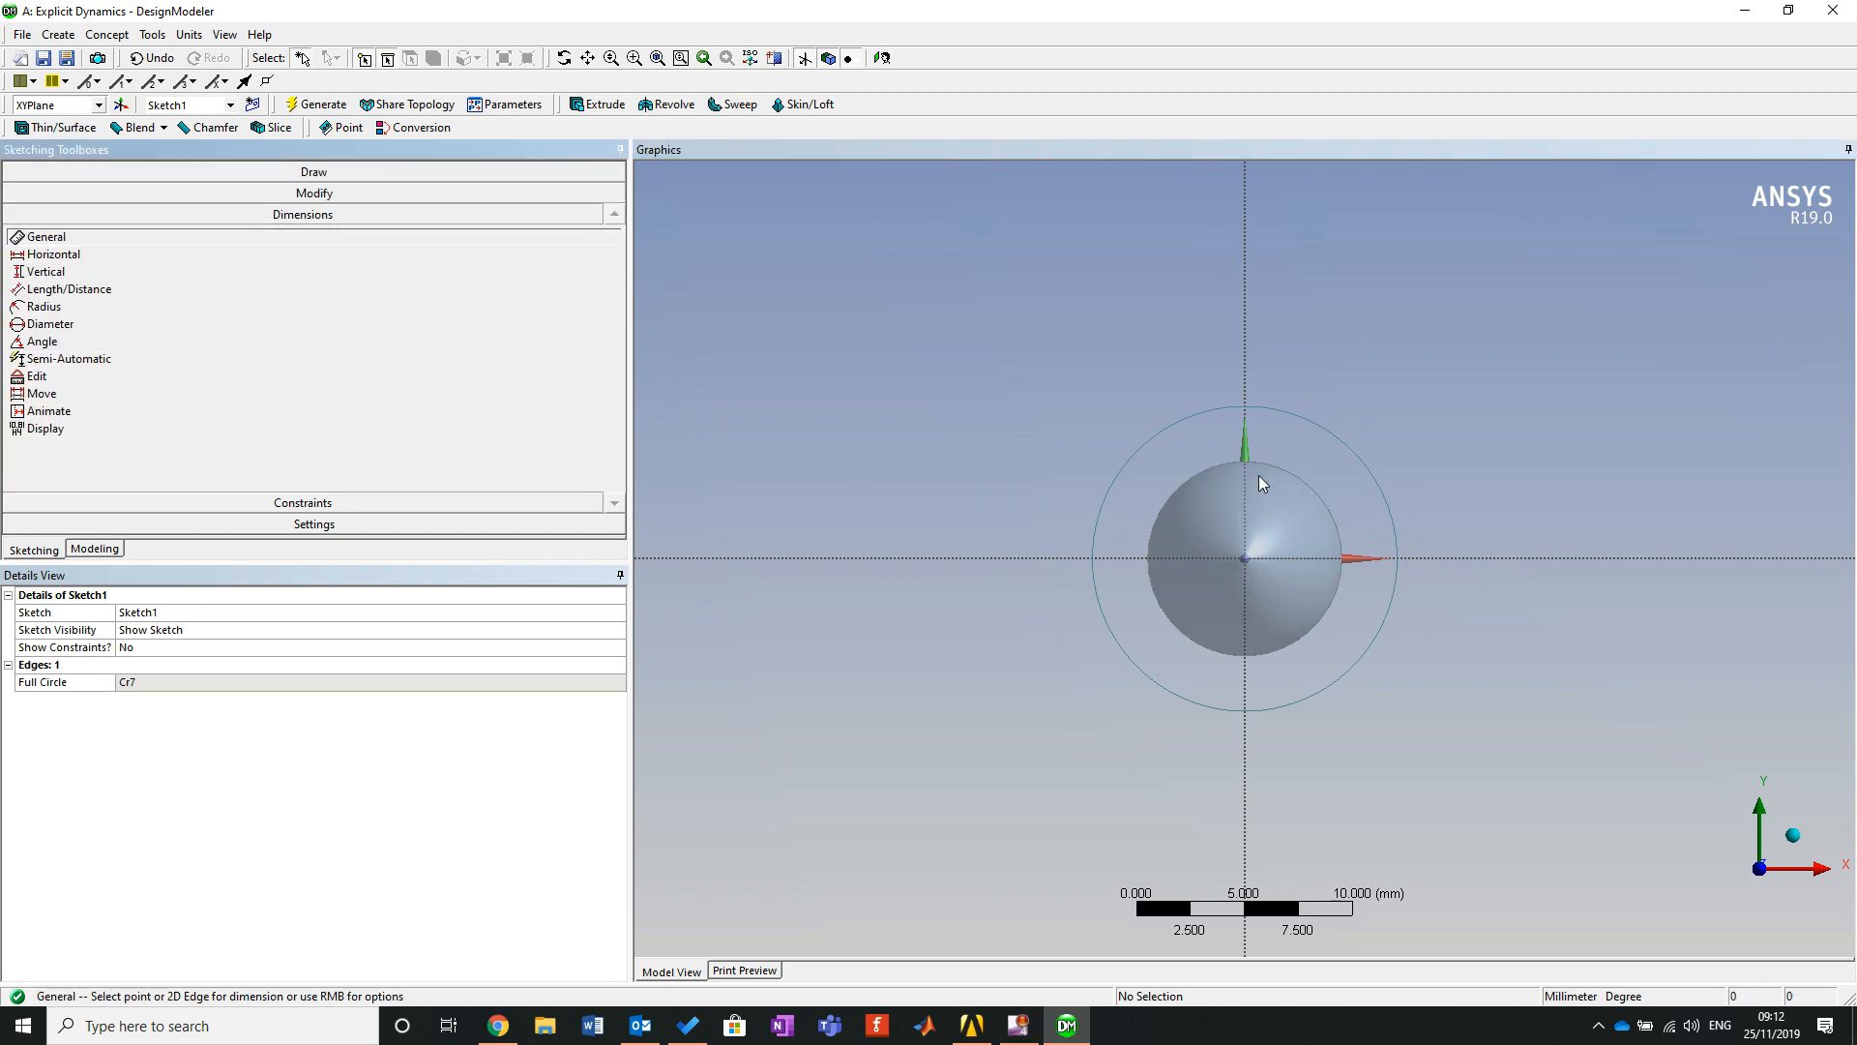
click(1343, 440)
click(1495, 368)
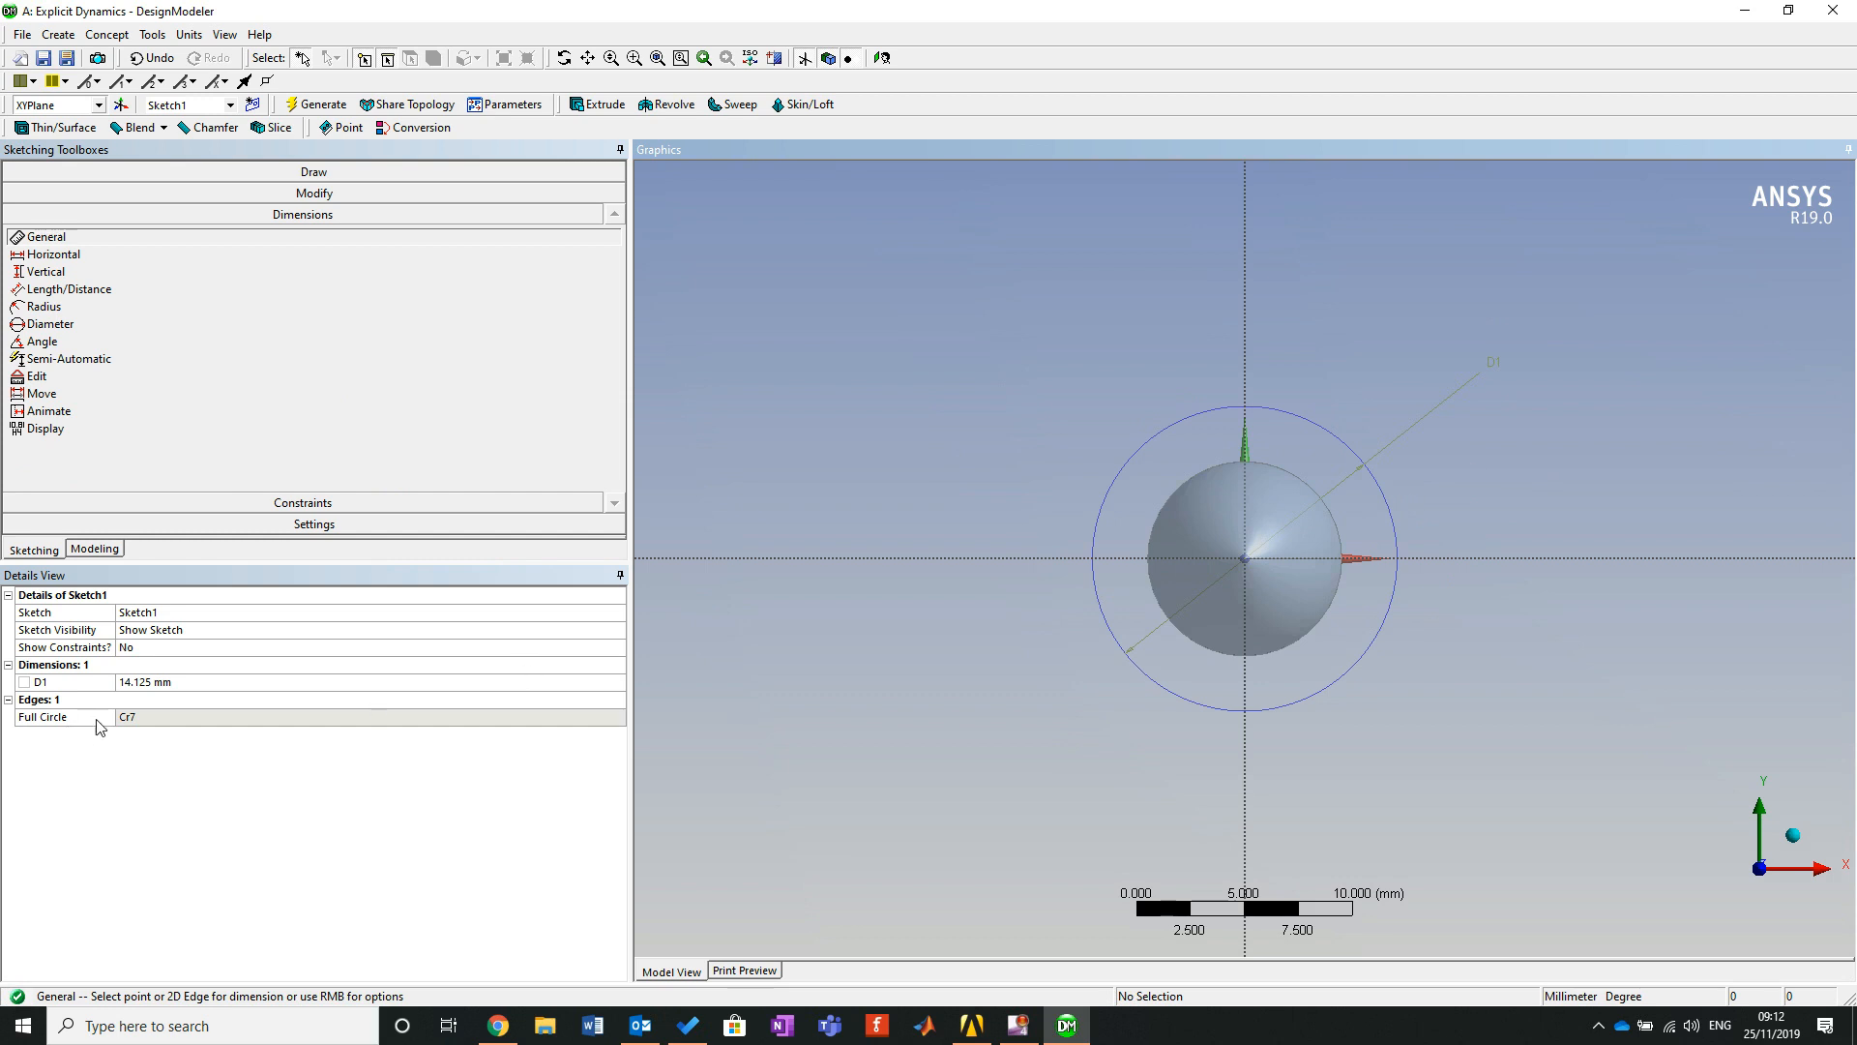
click(148, 683)
text(14)
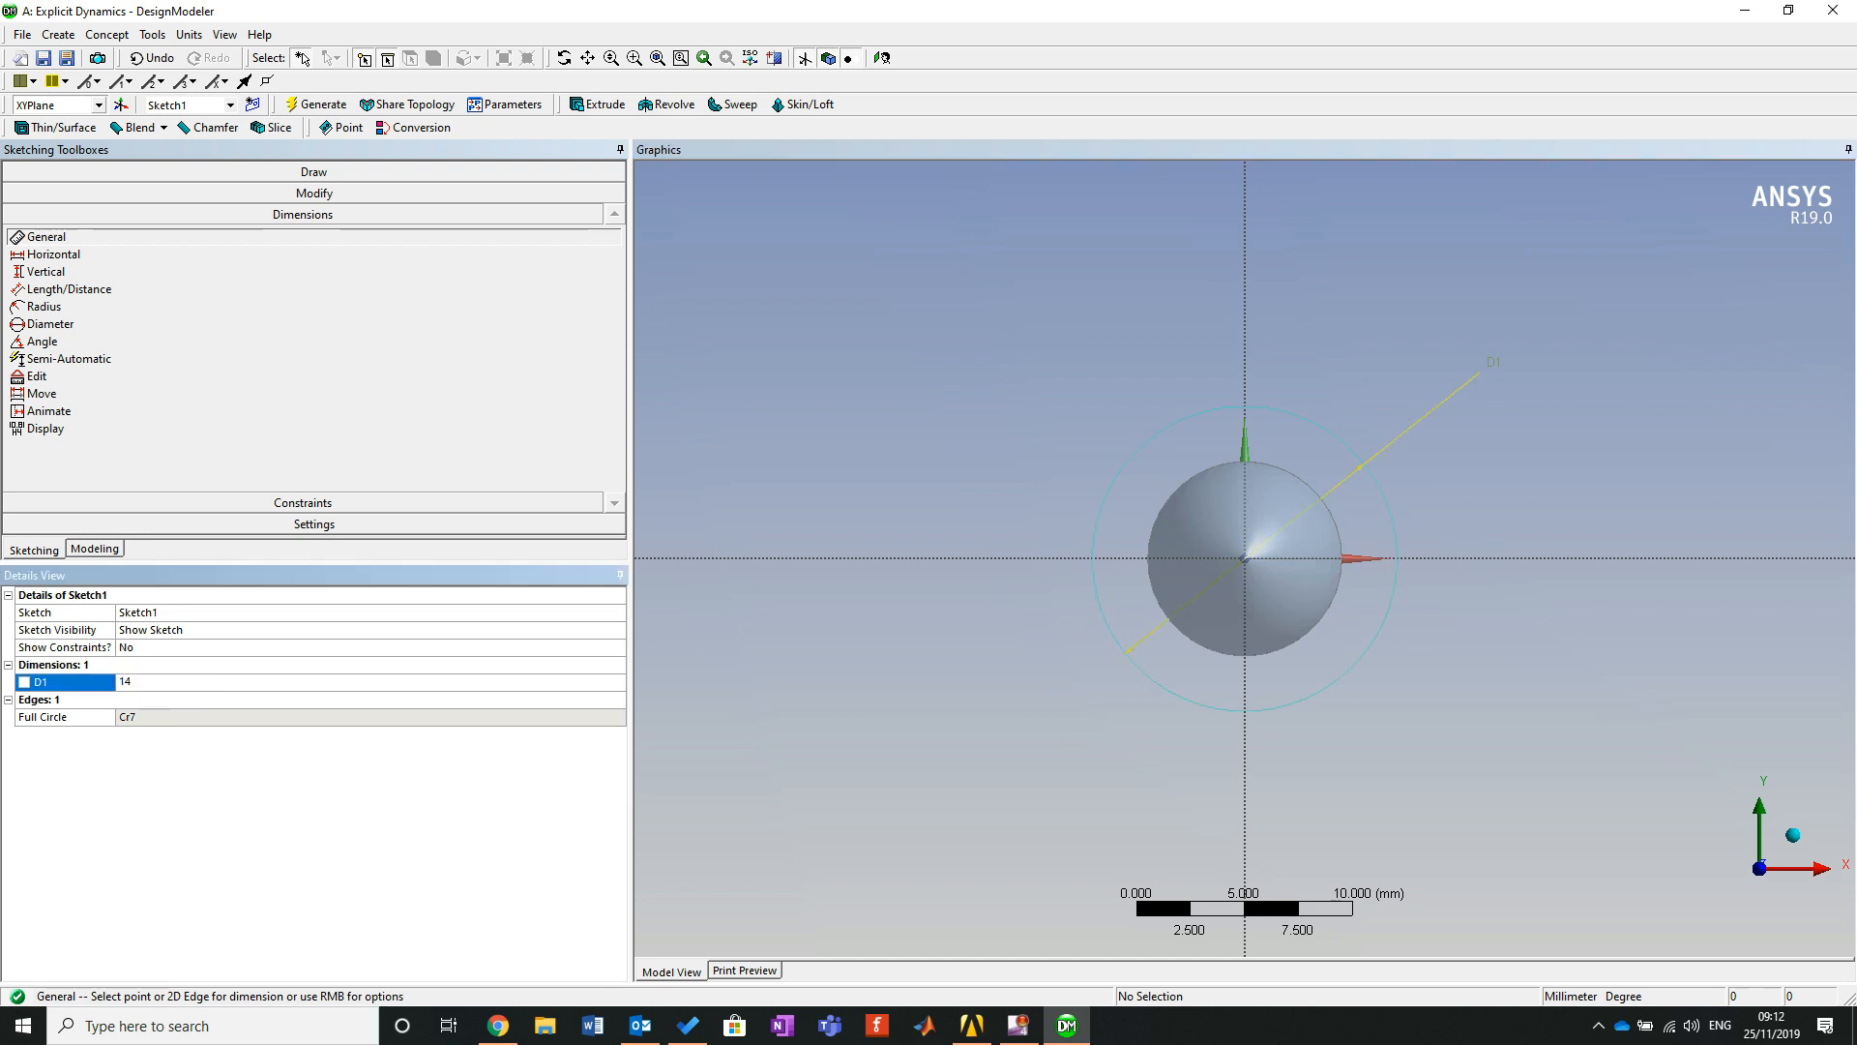
key(Return)
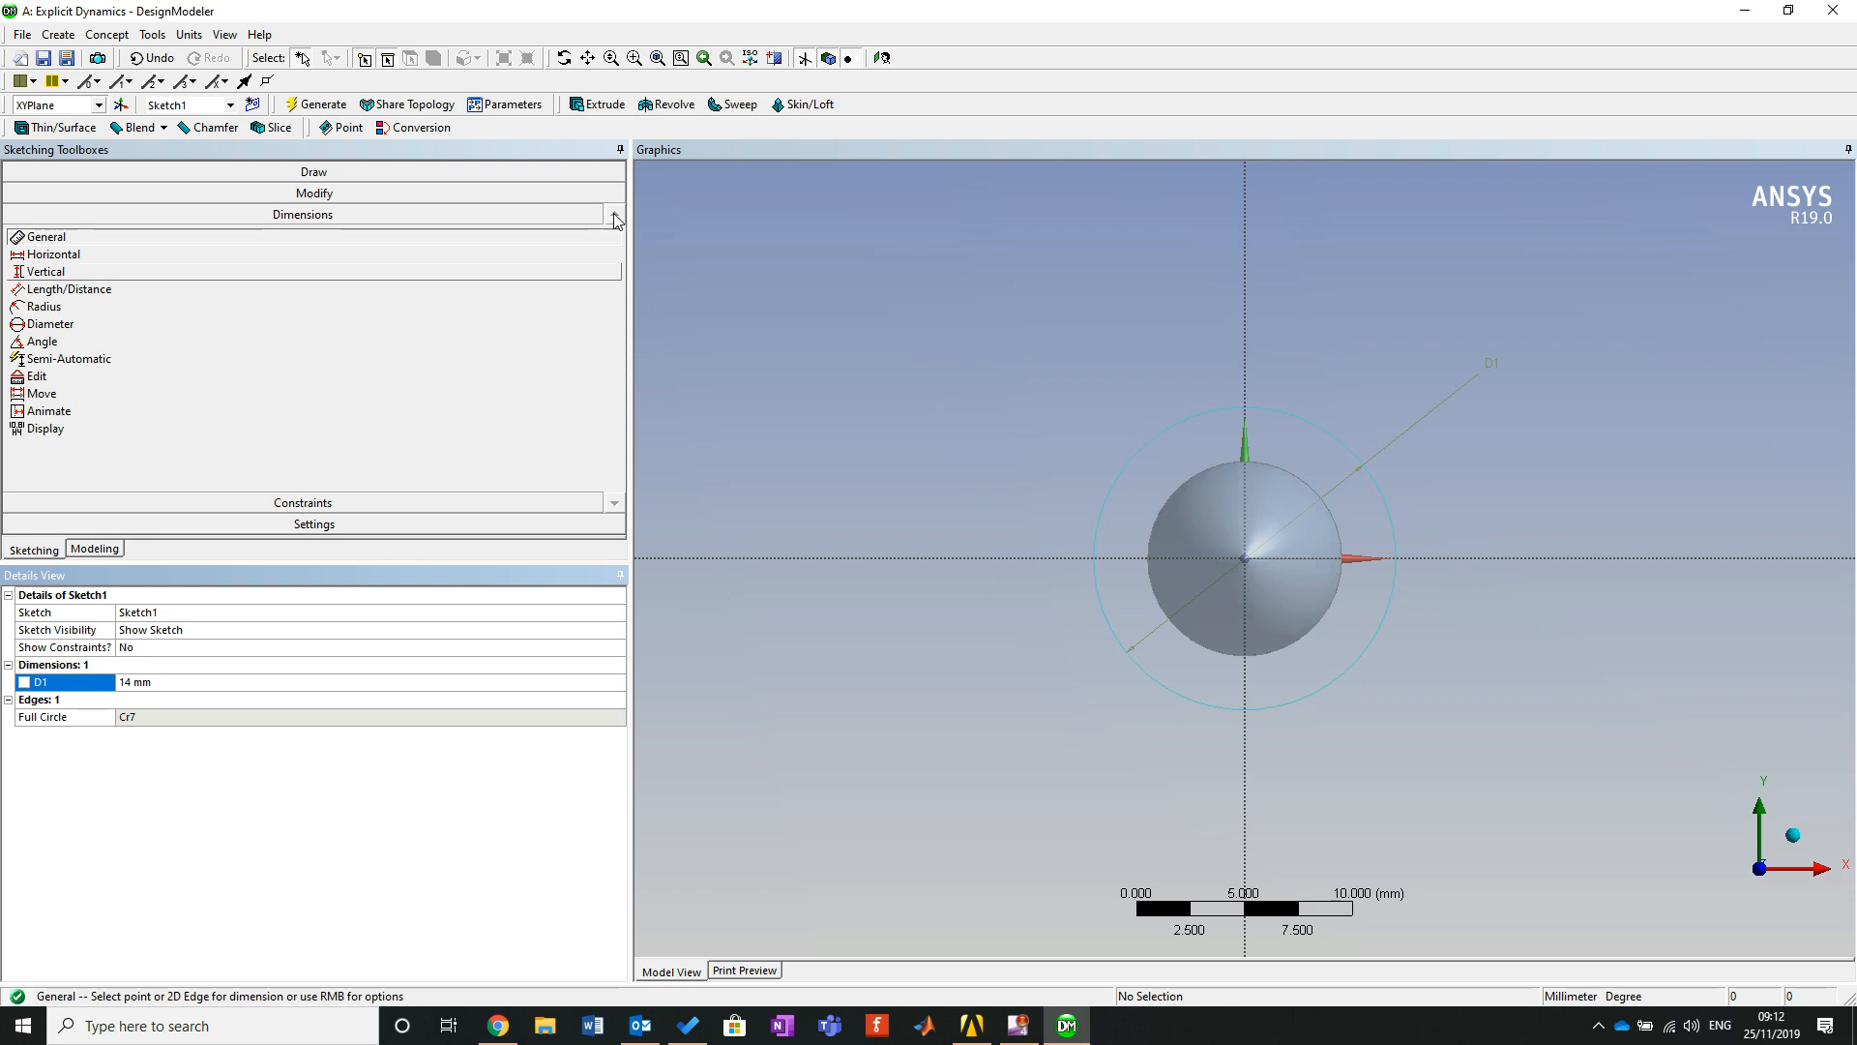
Create an Add Material extrusion that uses the 14 mm circle sketch on the XYPlane as its geometry.
scroll(1054, 658, down, 3)
mouse_move(1048, 654)
middle_down()
mouse_move(1048, 444)
mouse_move(1065, 456)
middle_up()
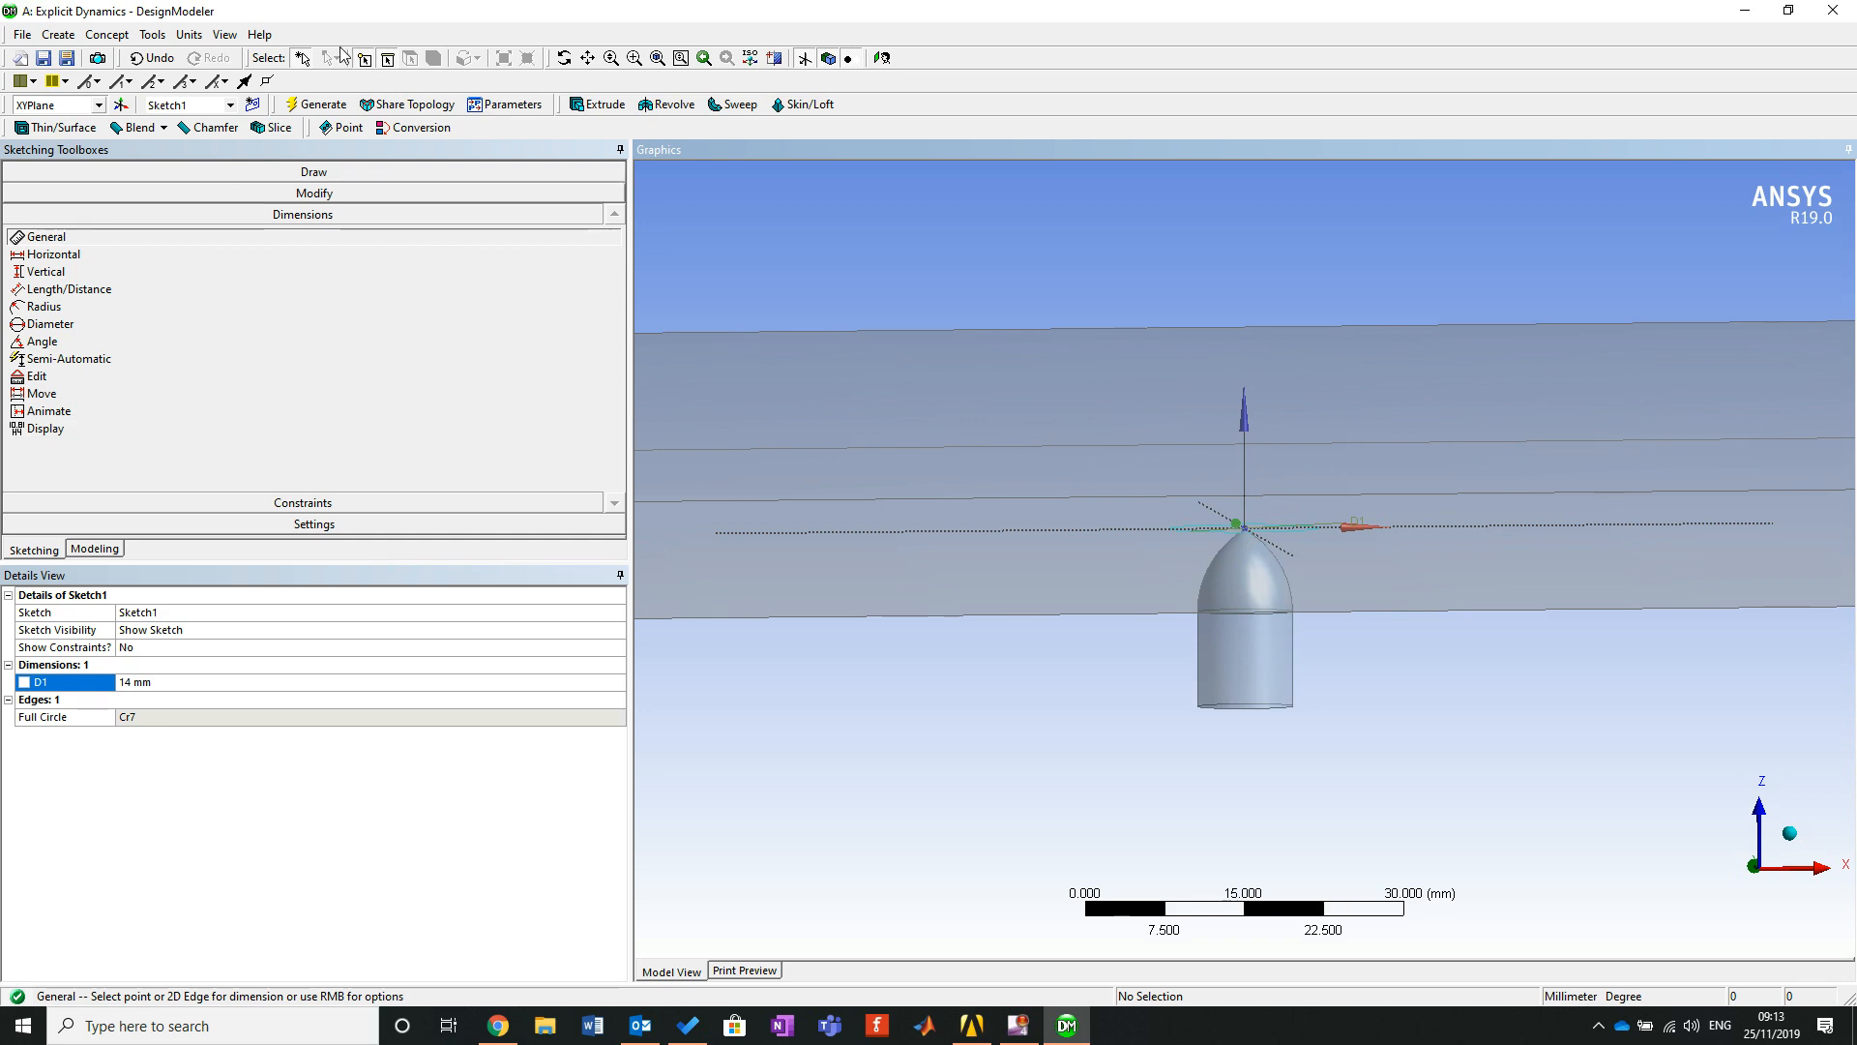
click(598, 104)
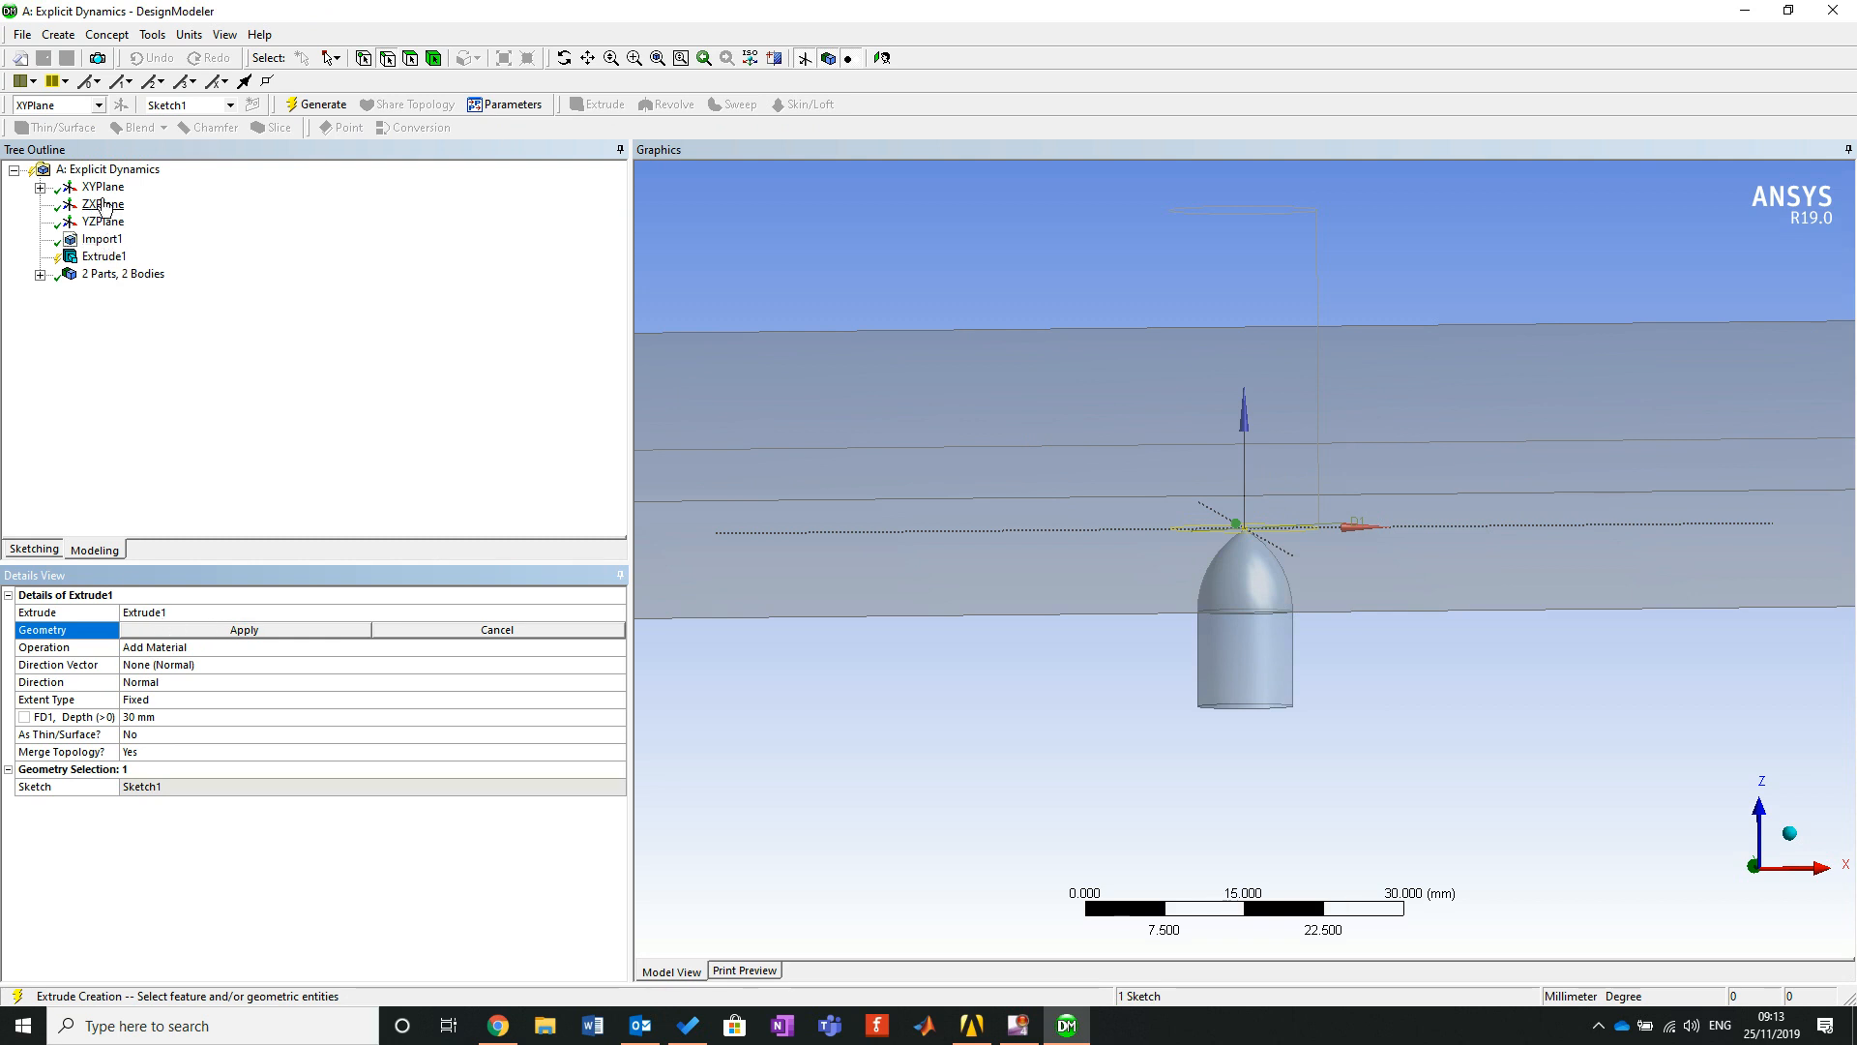
click(40, 187)
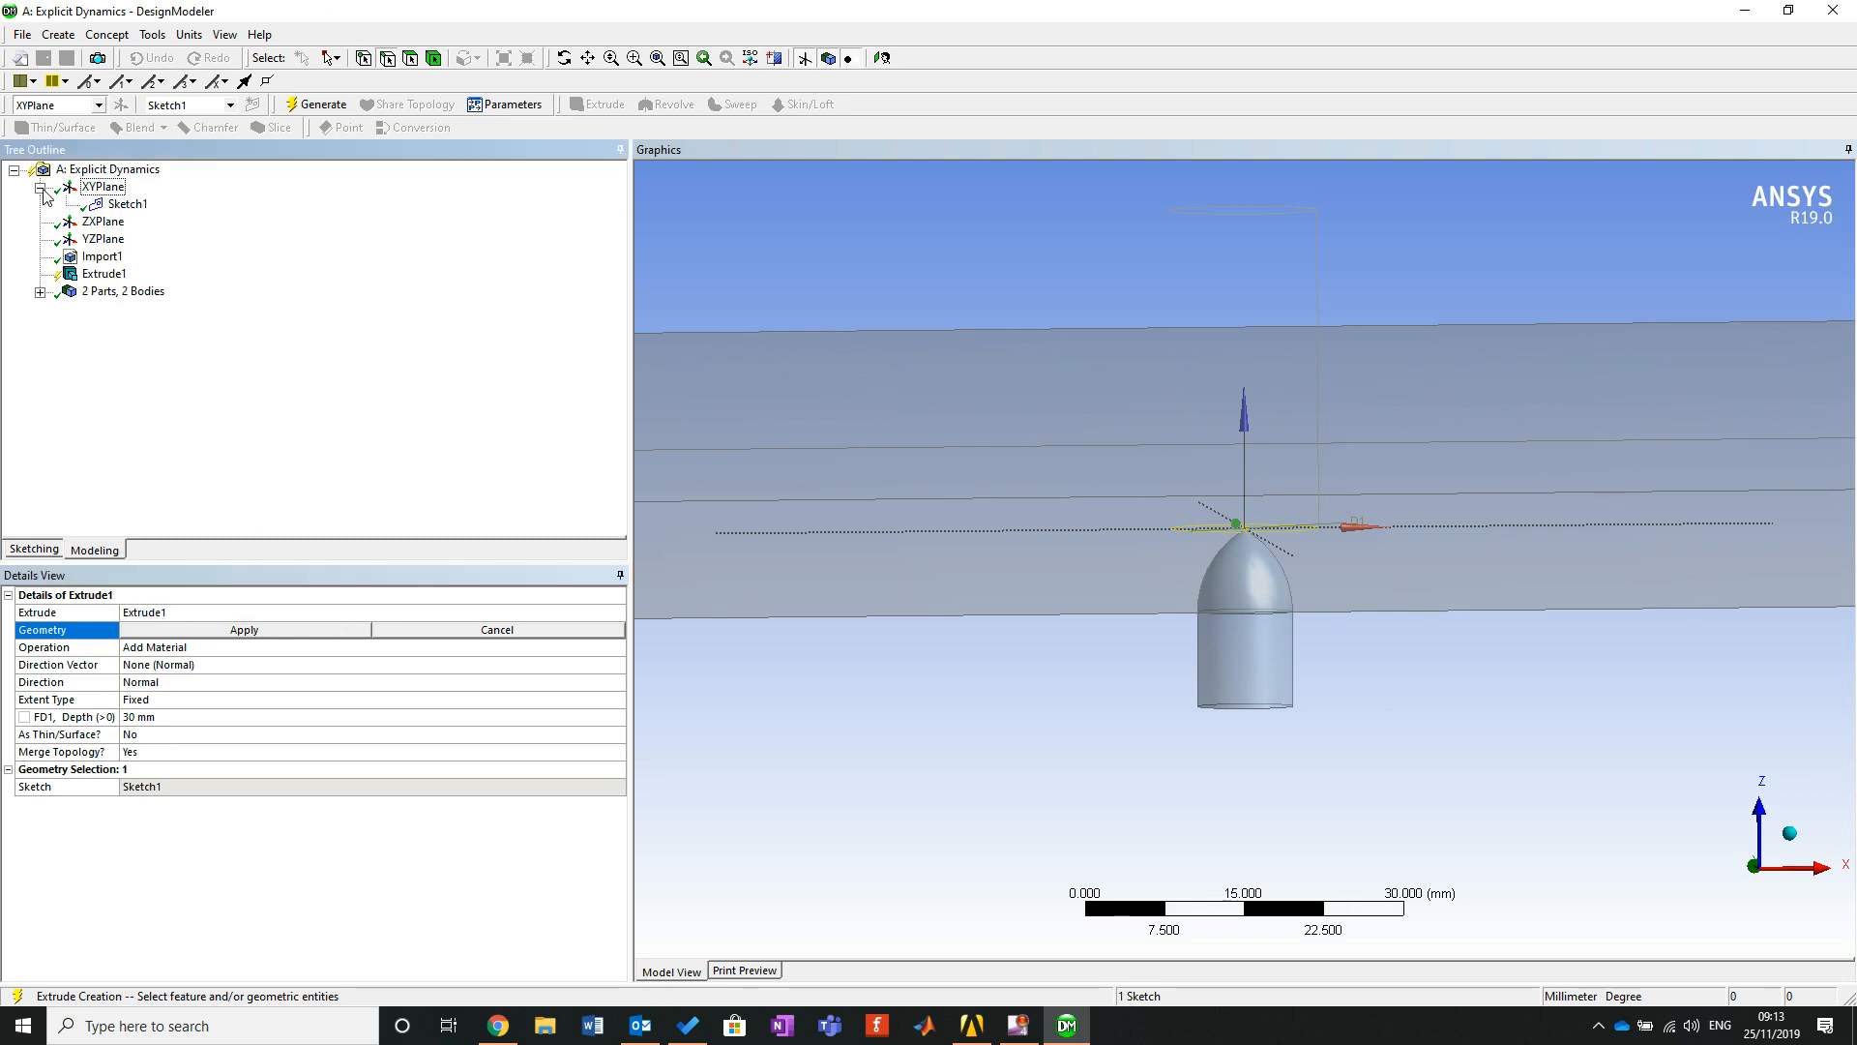
click(145, 208)
click(244, 633)
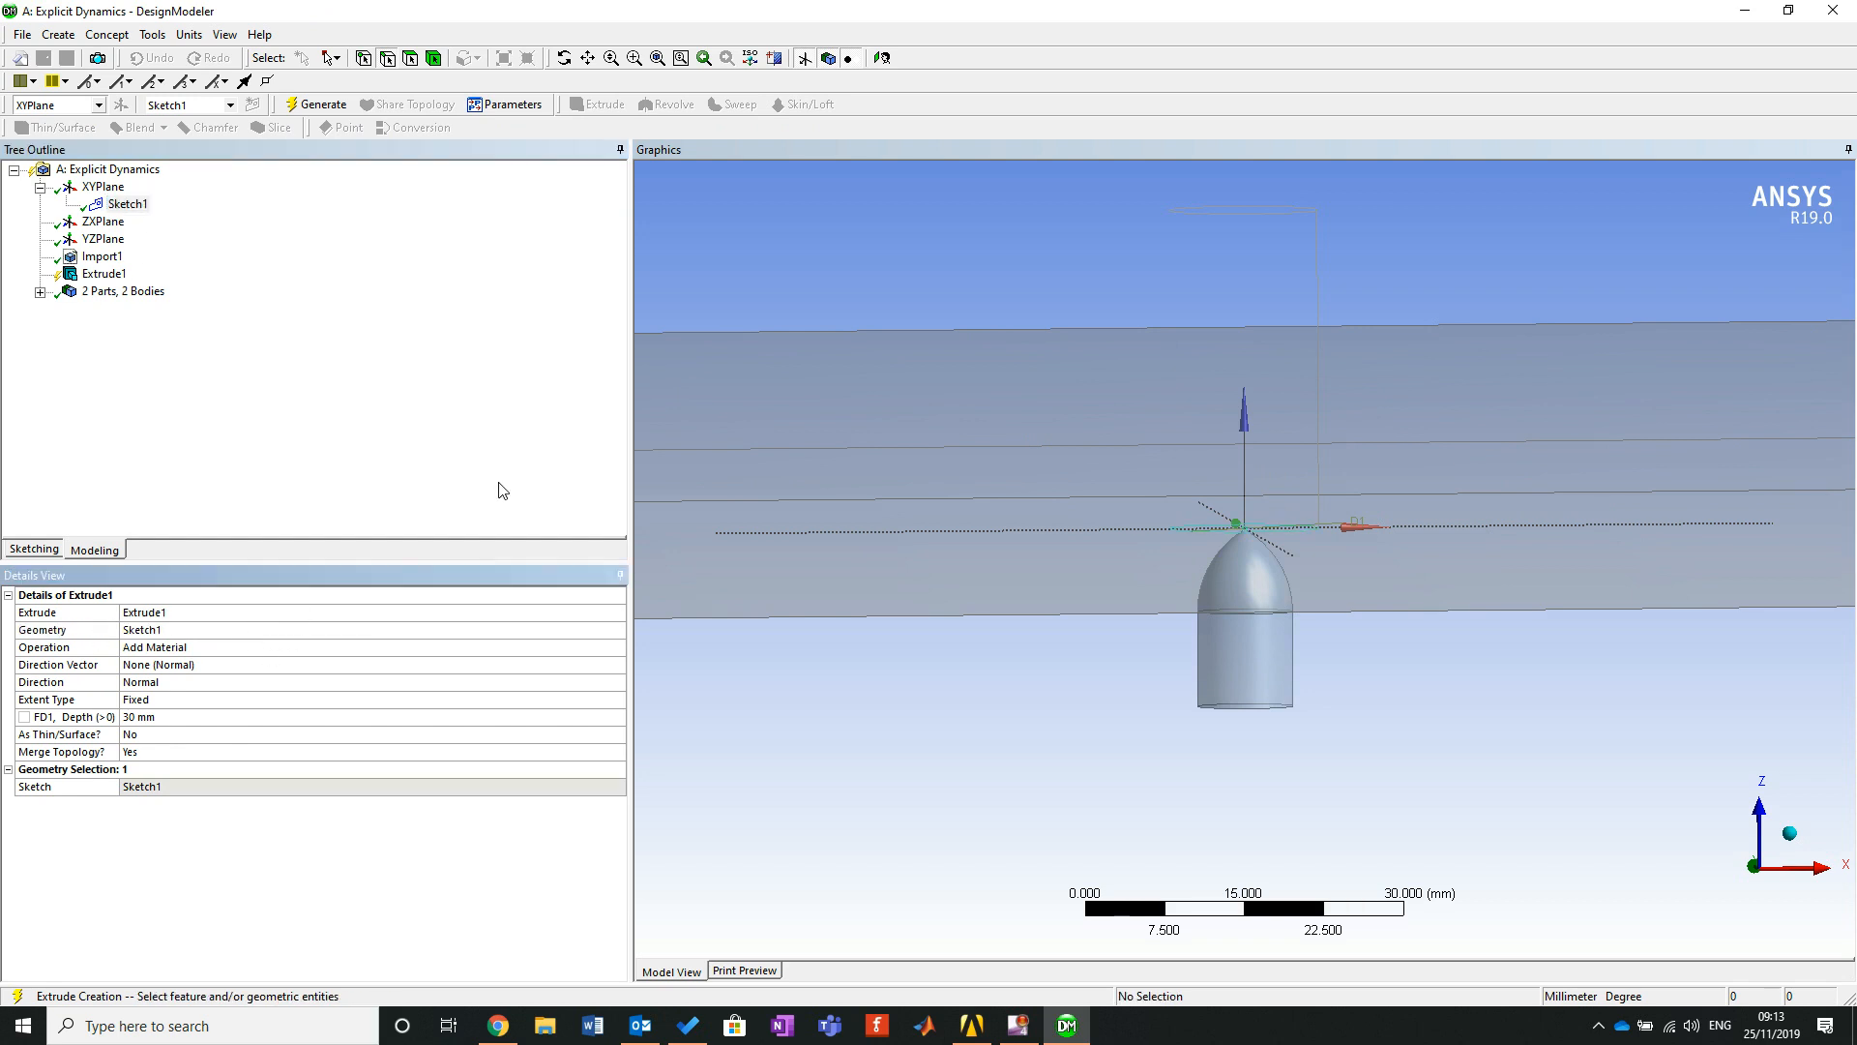
Set the extrusion depth to 10 mm and generate the cylinder inside the plate.
click(210, 721)
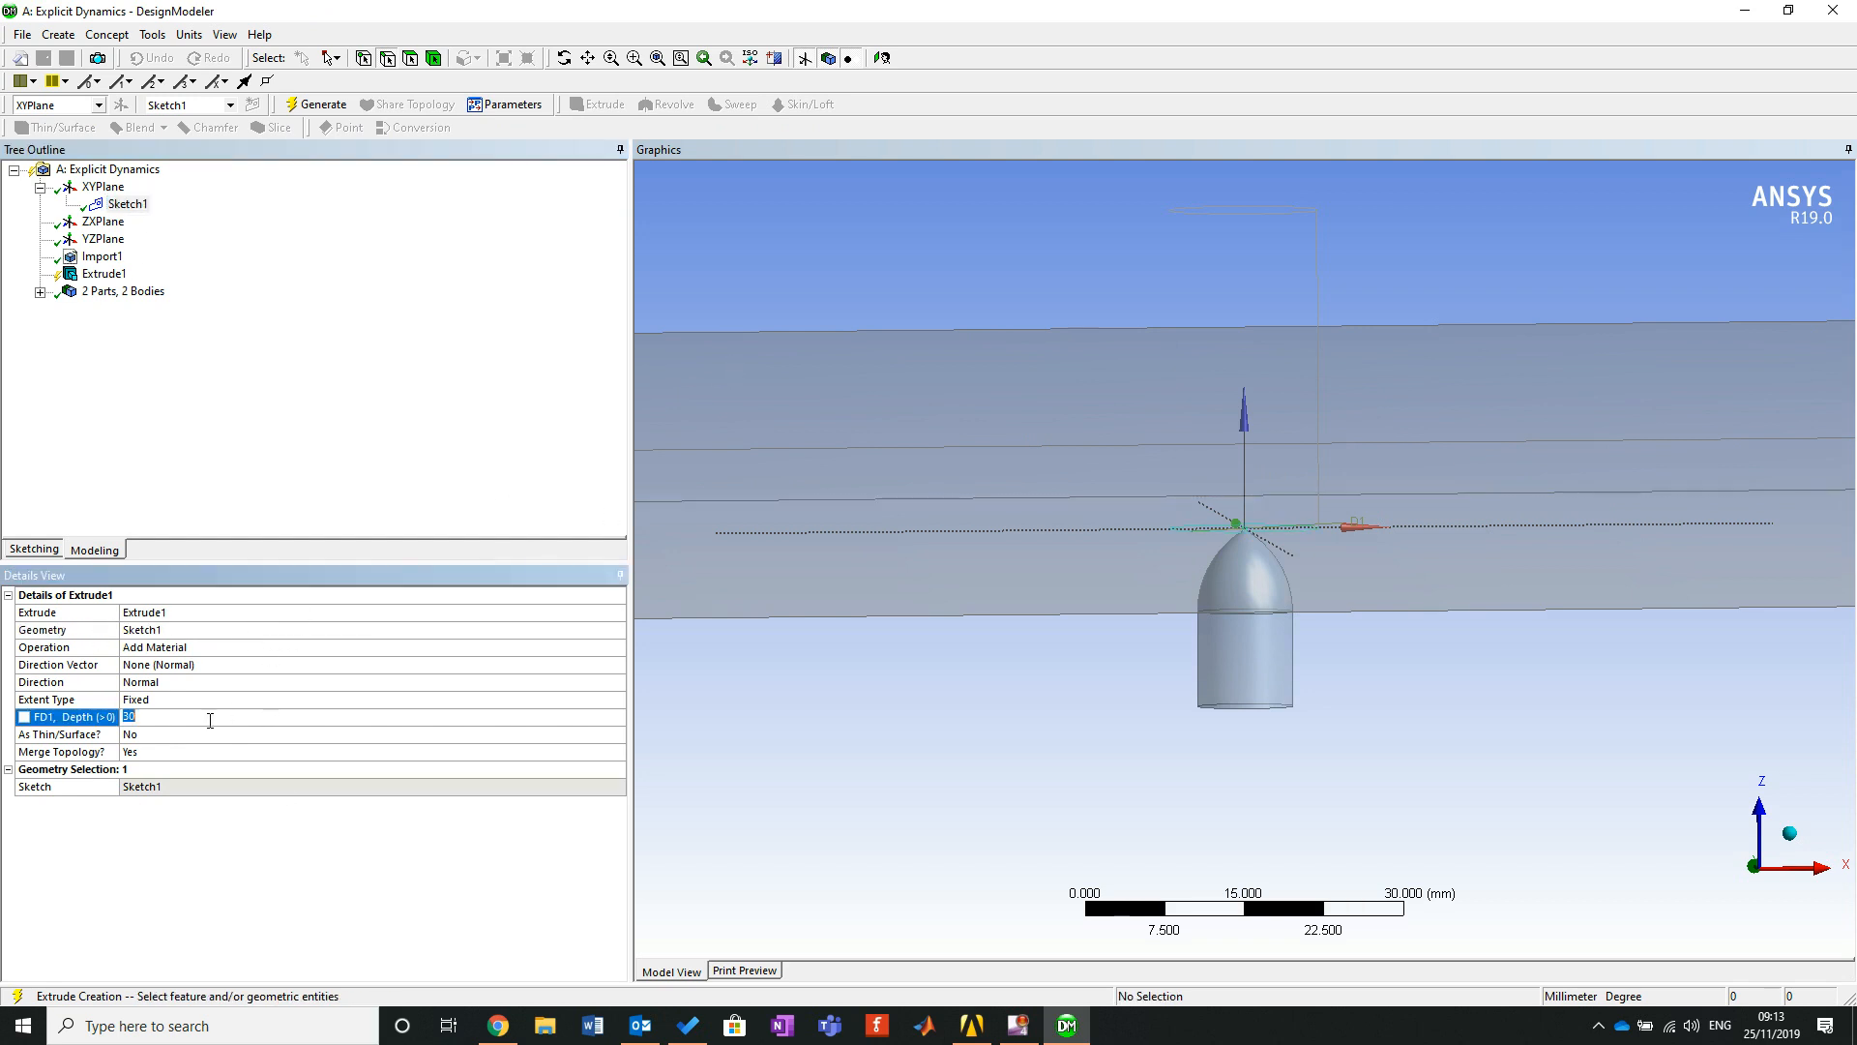
text(10)
key(Return)
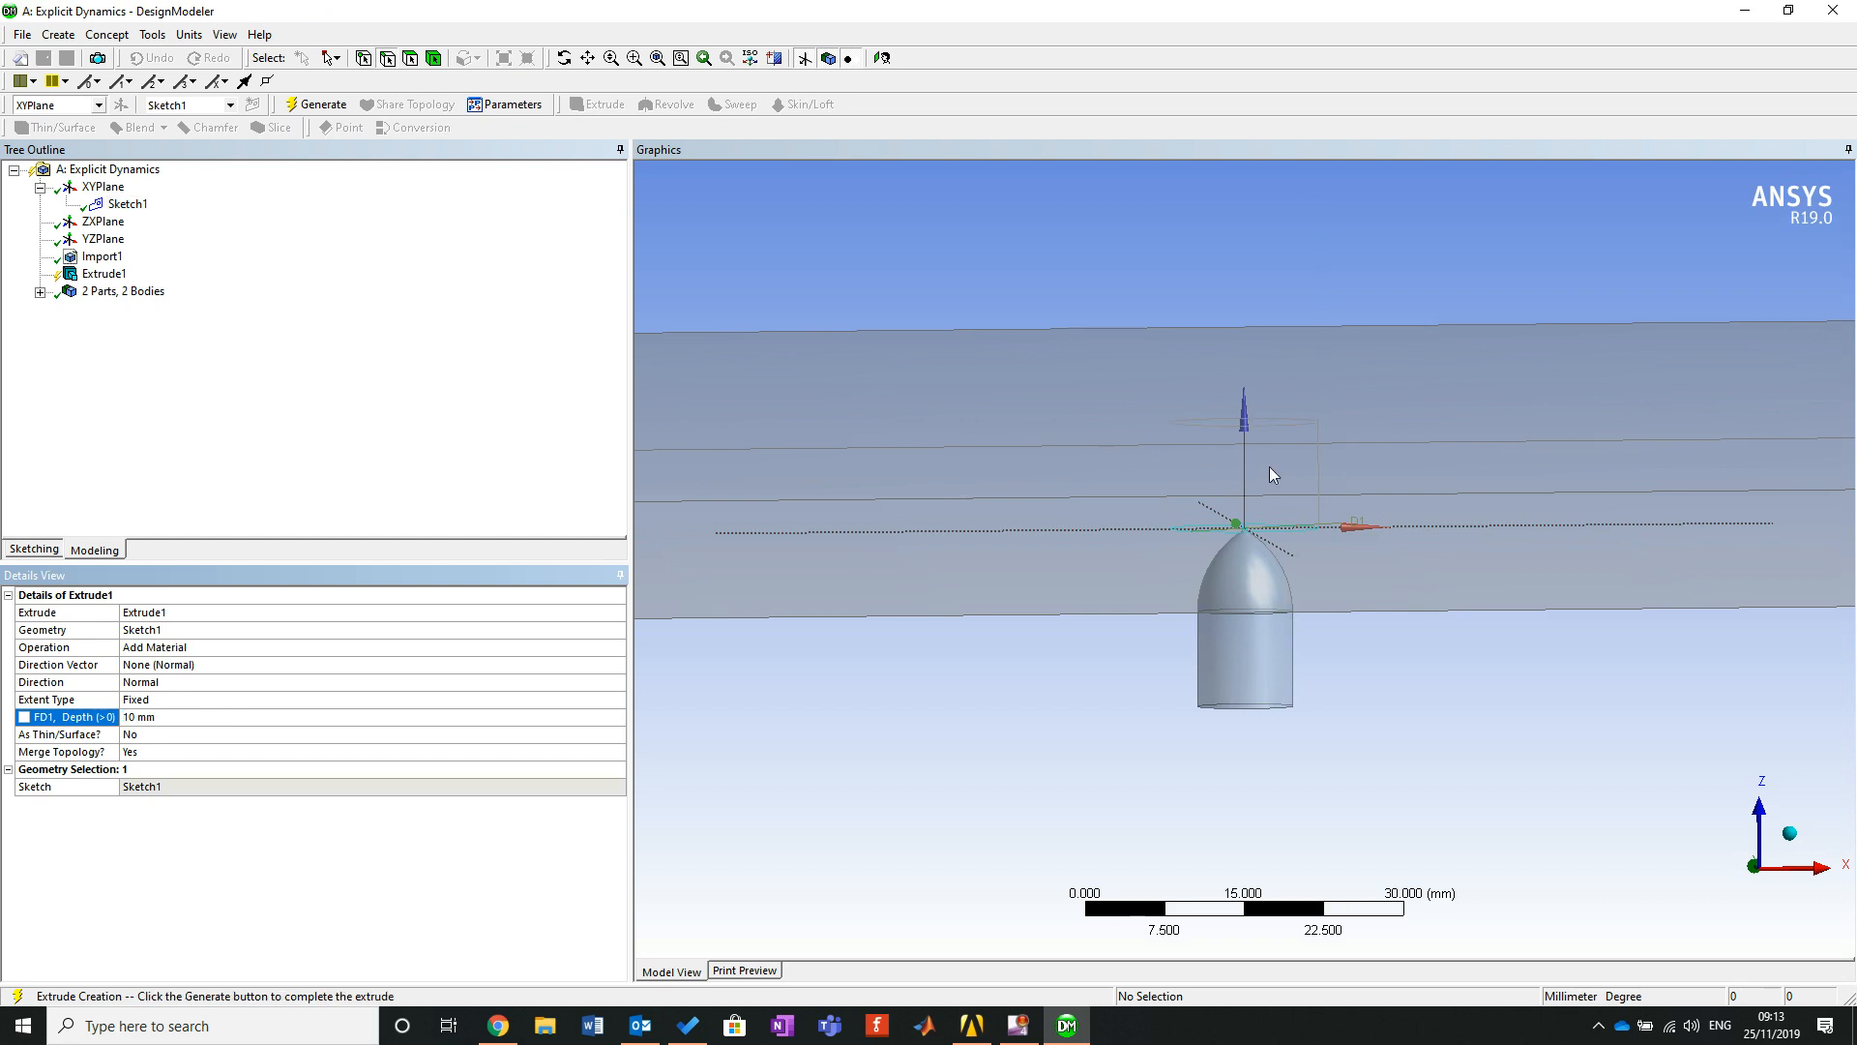
scroll(1251, 413, up, 3)
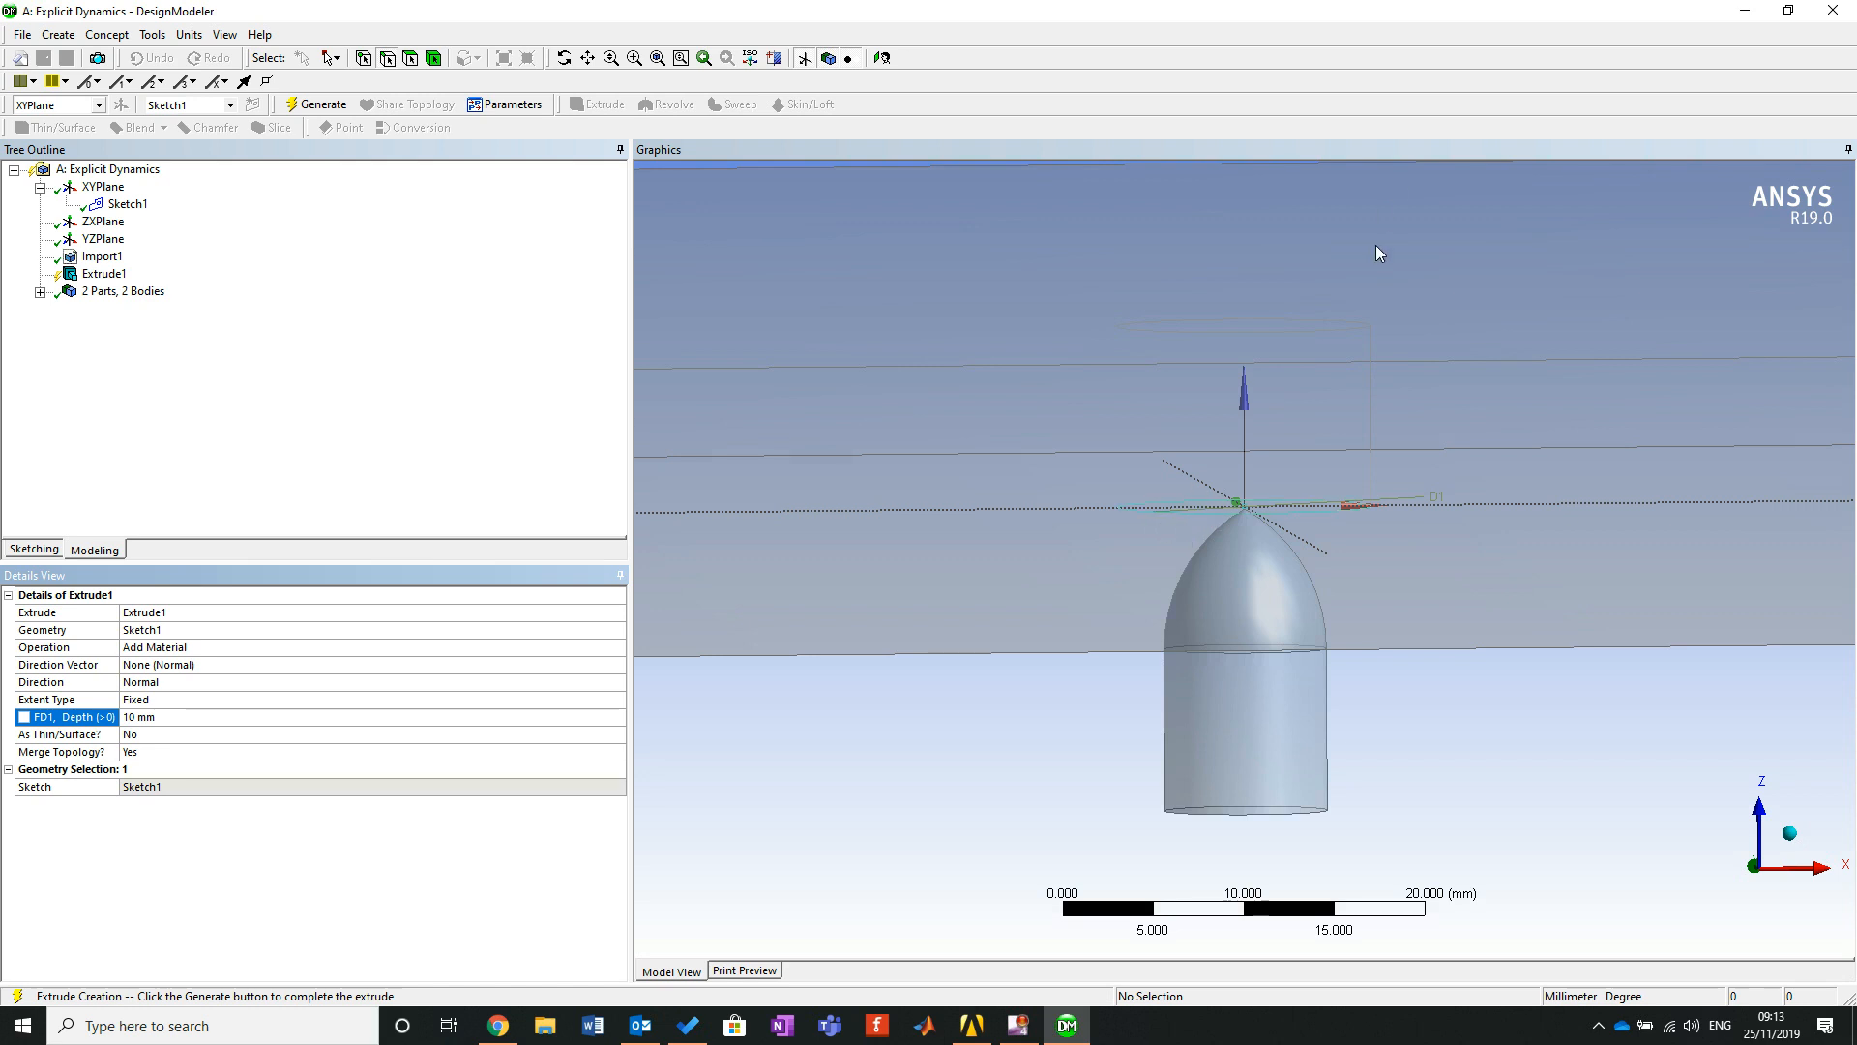
scroll(1202, 502, down, 2)
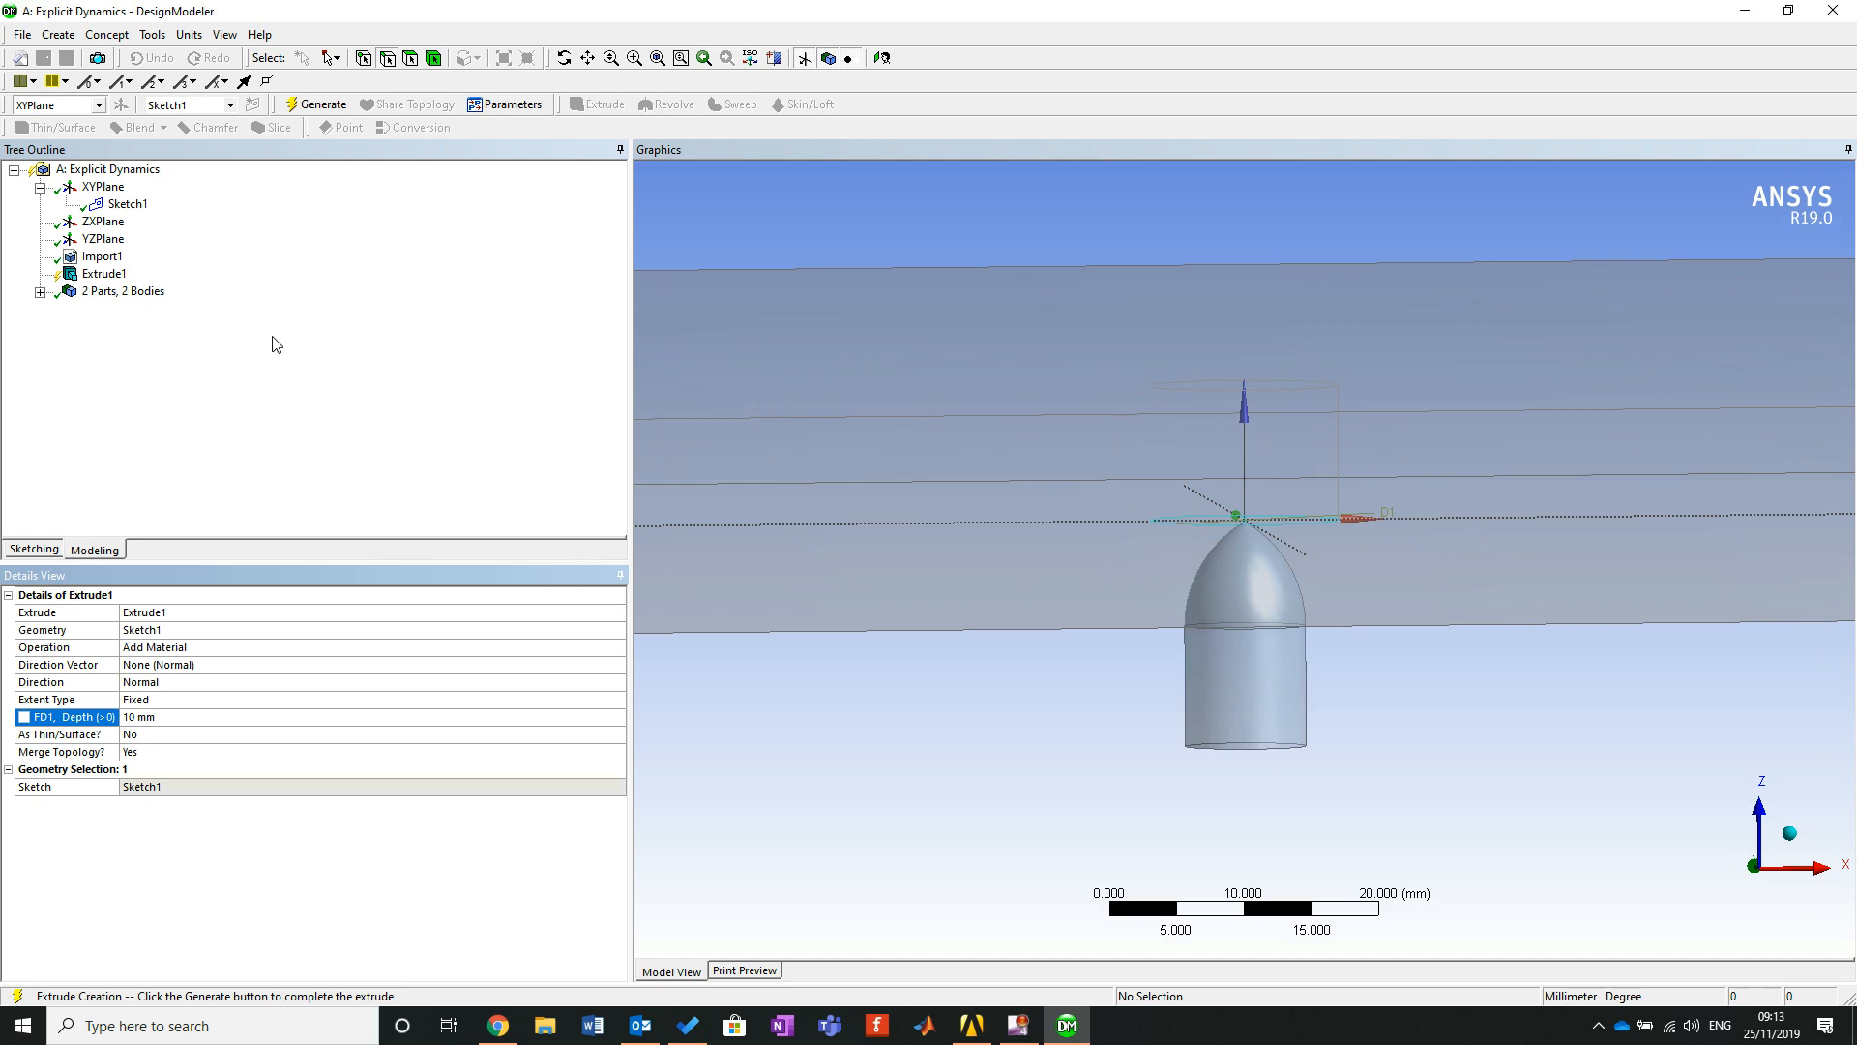
click(334, 108)
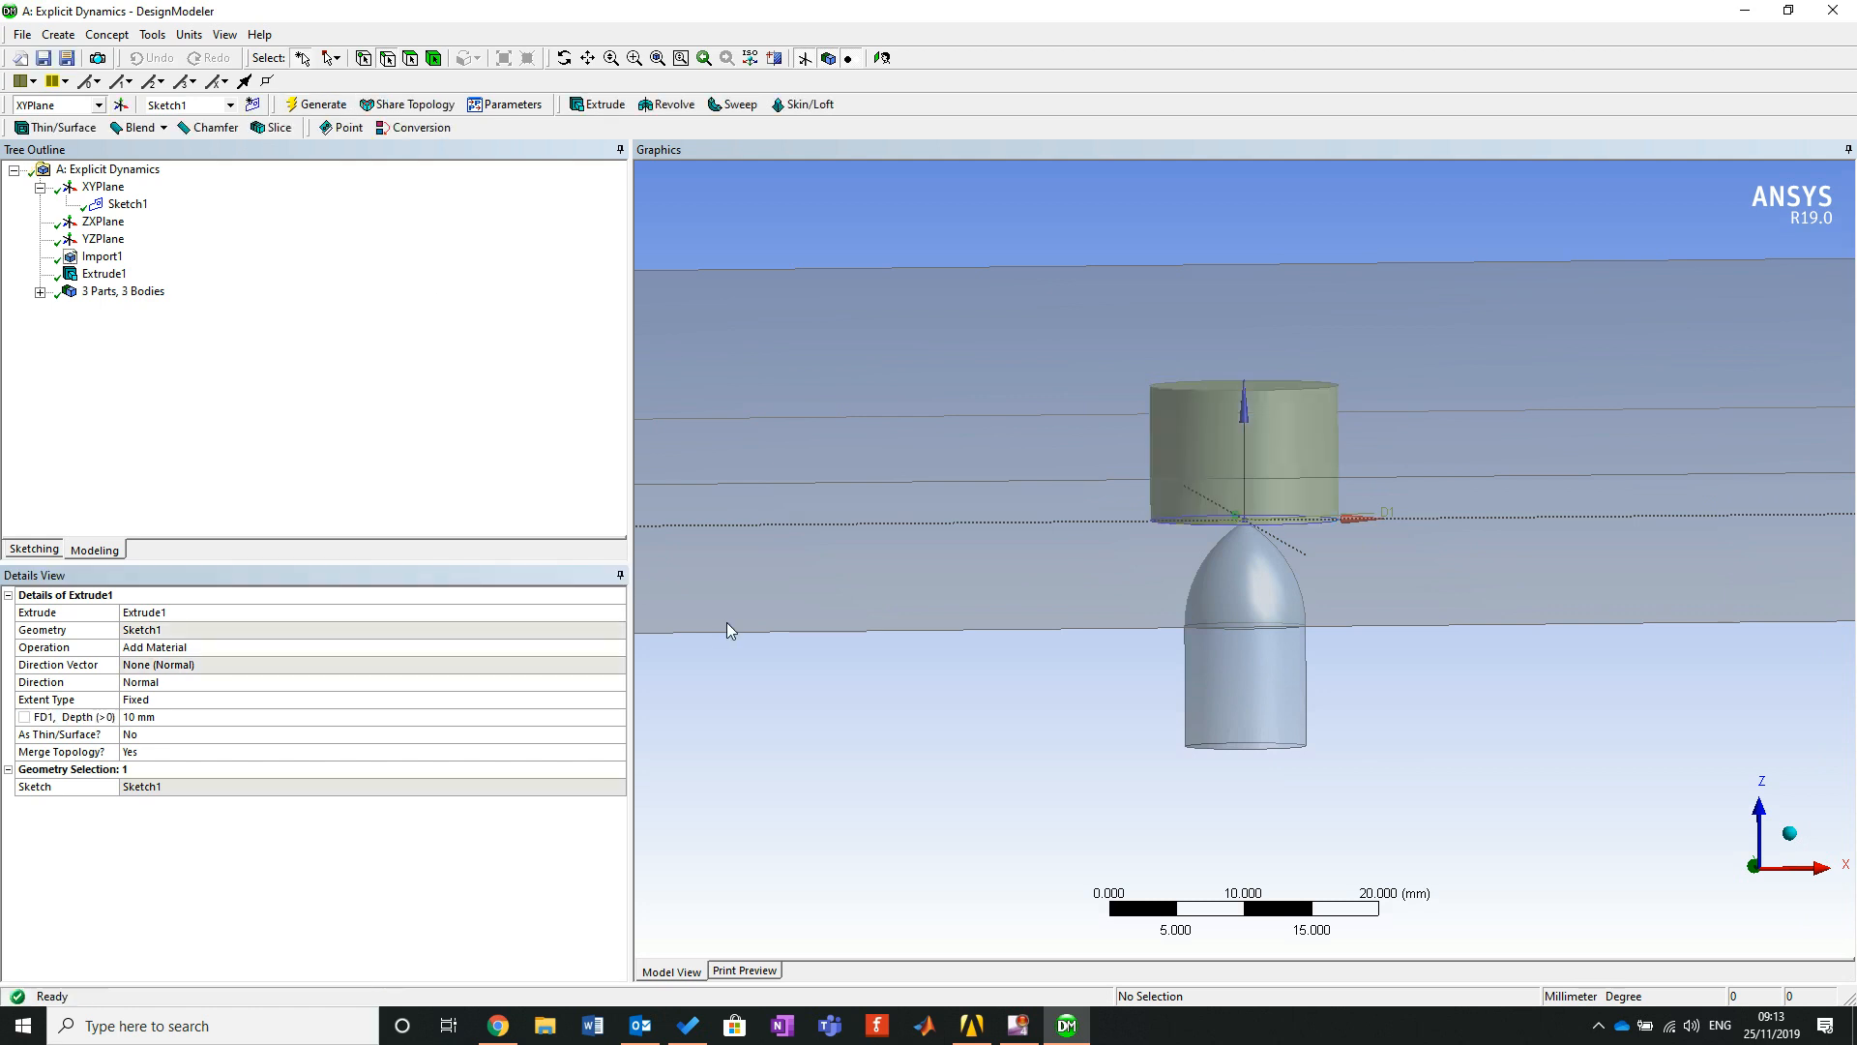
Examine the extruded cylinder in the plate and check which listed body is the cylinder, the bullet and the plate.
middle_drag(1152, 635, 1190, 267)
scroll(1190, 267, down, 5)
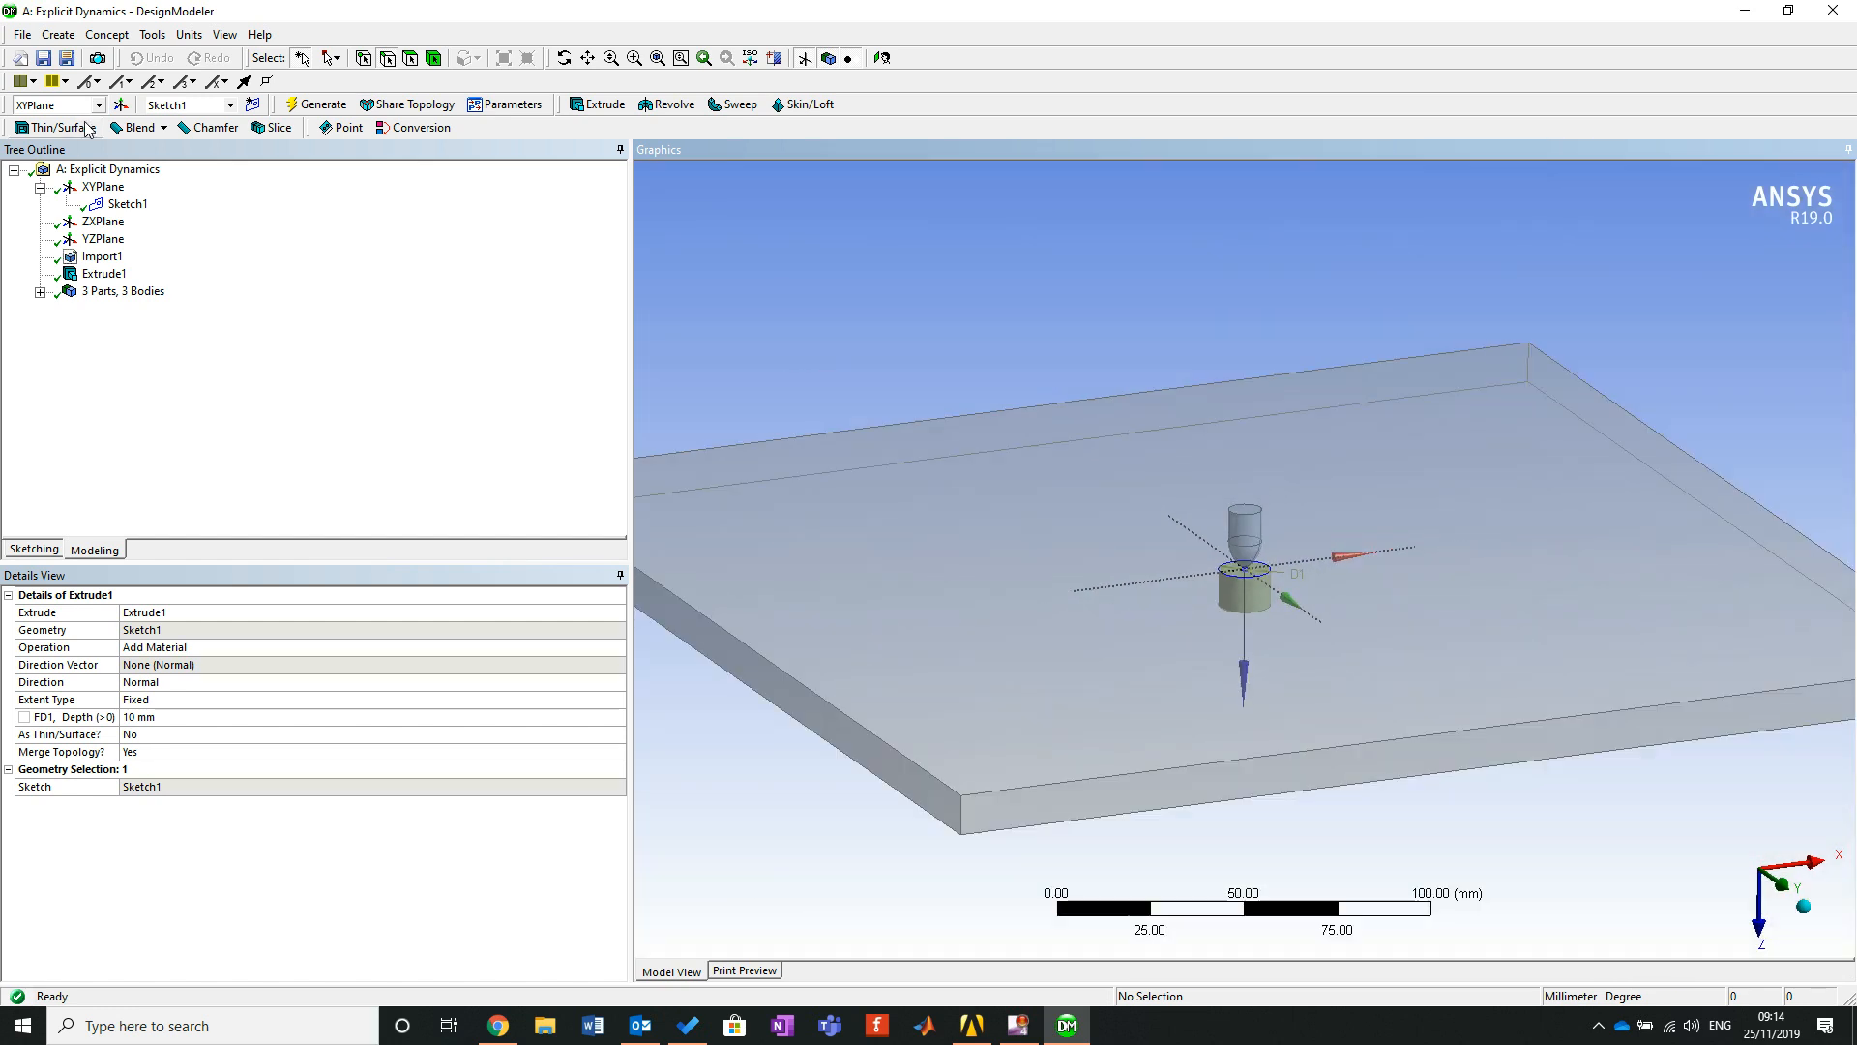
click(39, 189)
middle_drag(1396, 641, 1365, 619)
scroll(1273, 616, up, 4)
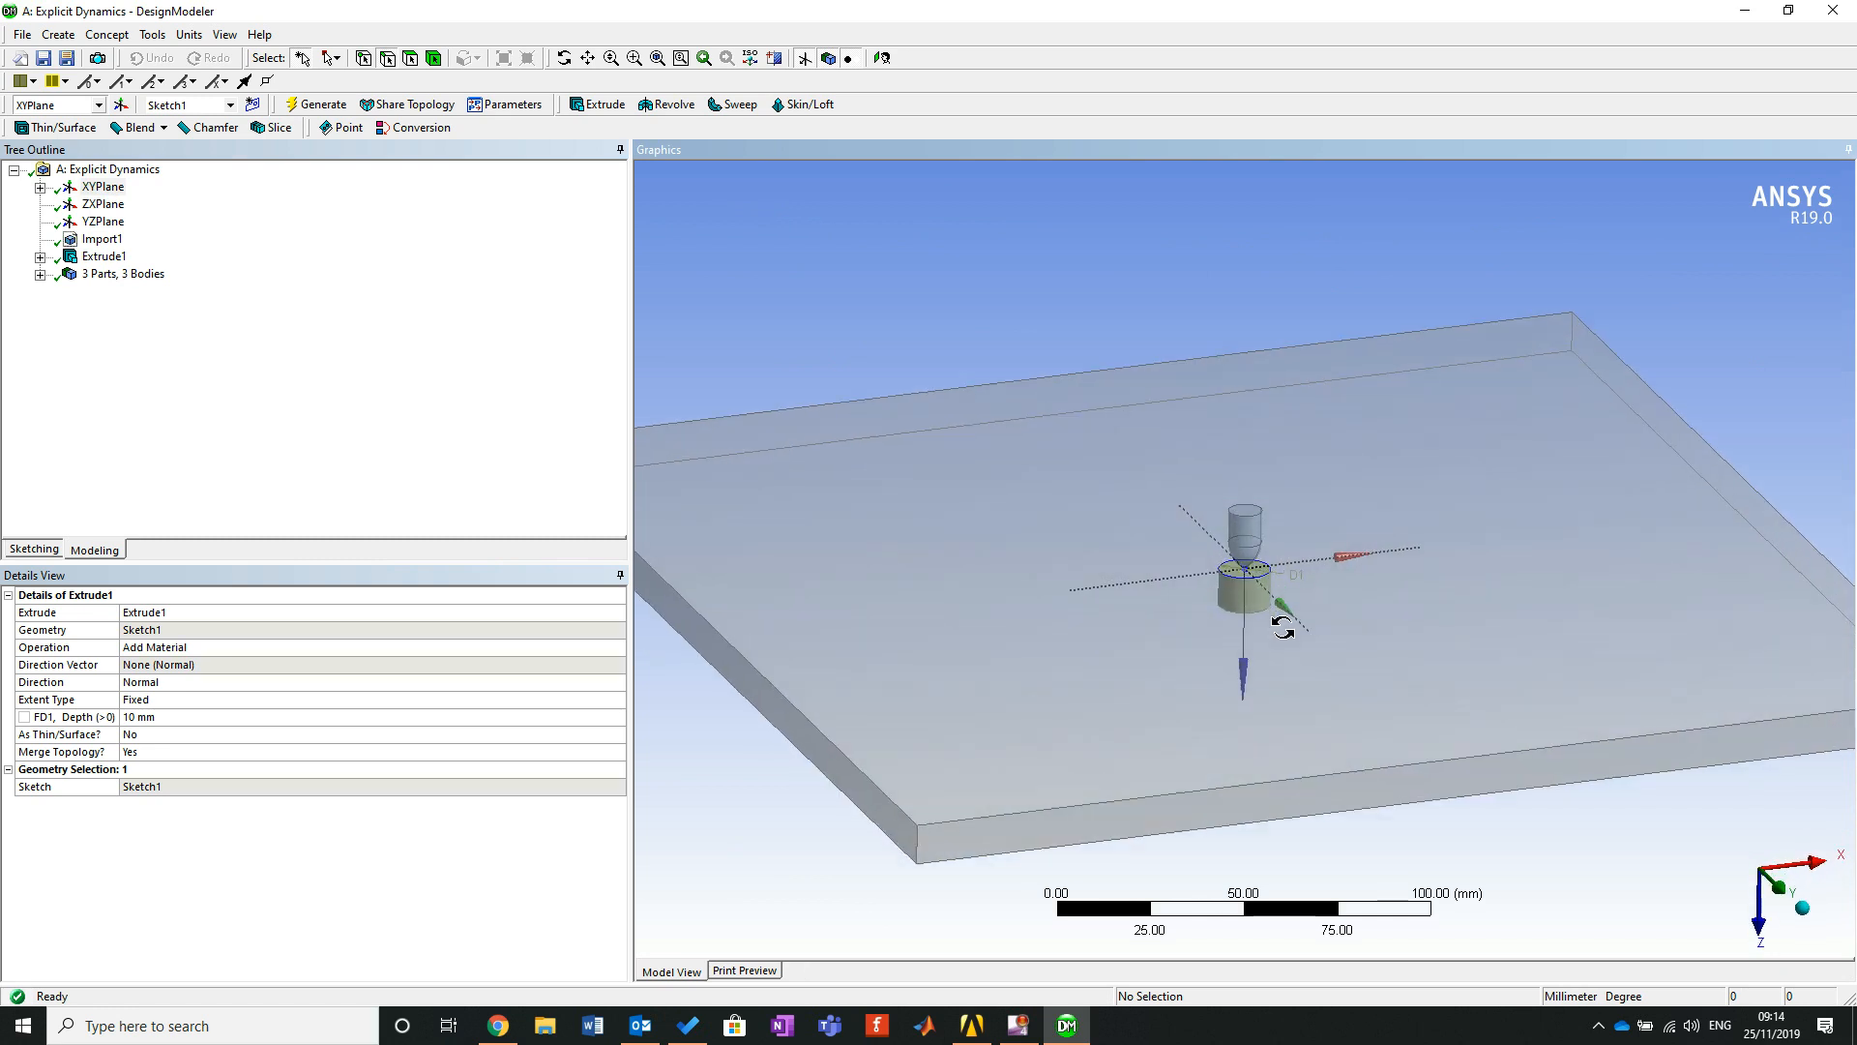
scroll(1274, 616, up, 1)
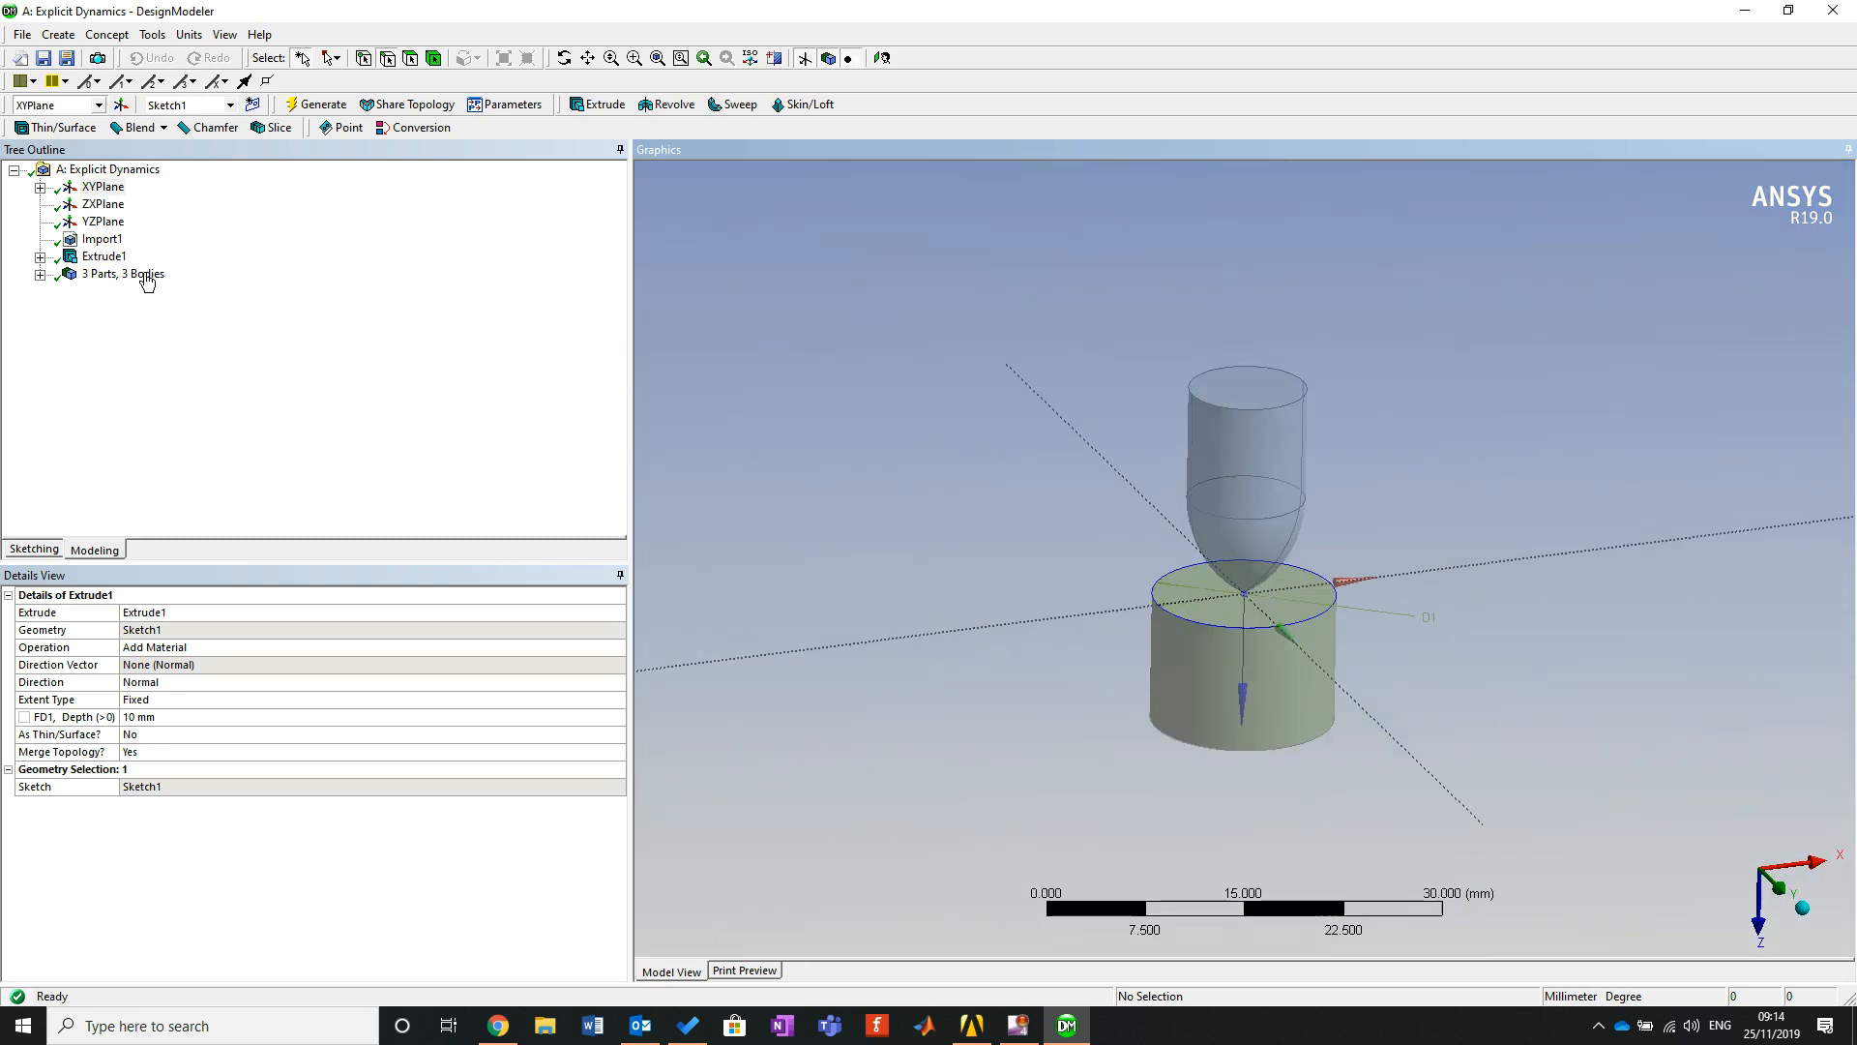
click(41, 275)
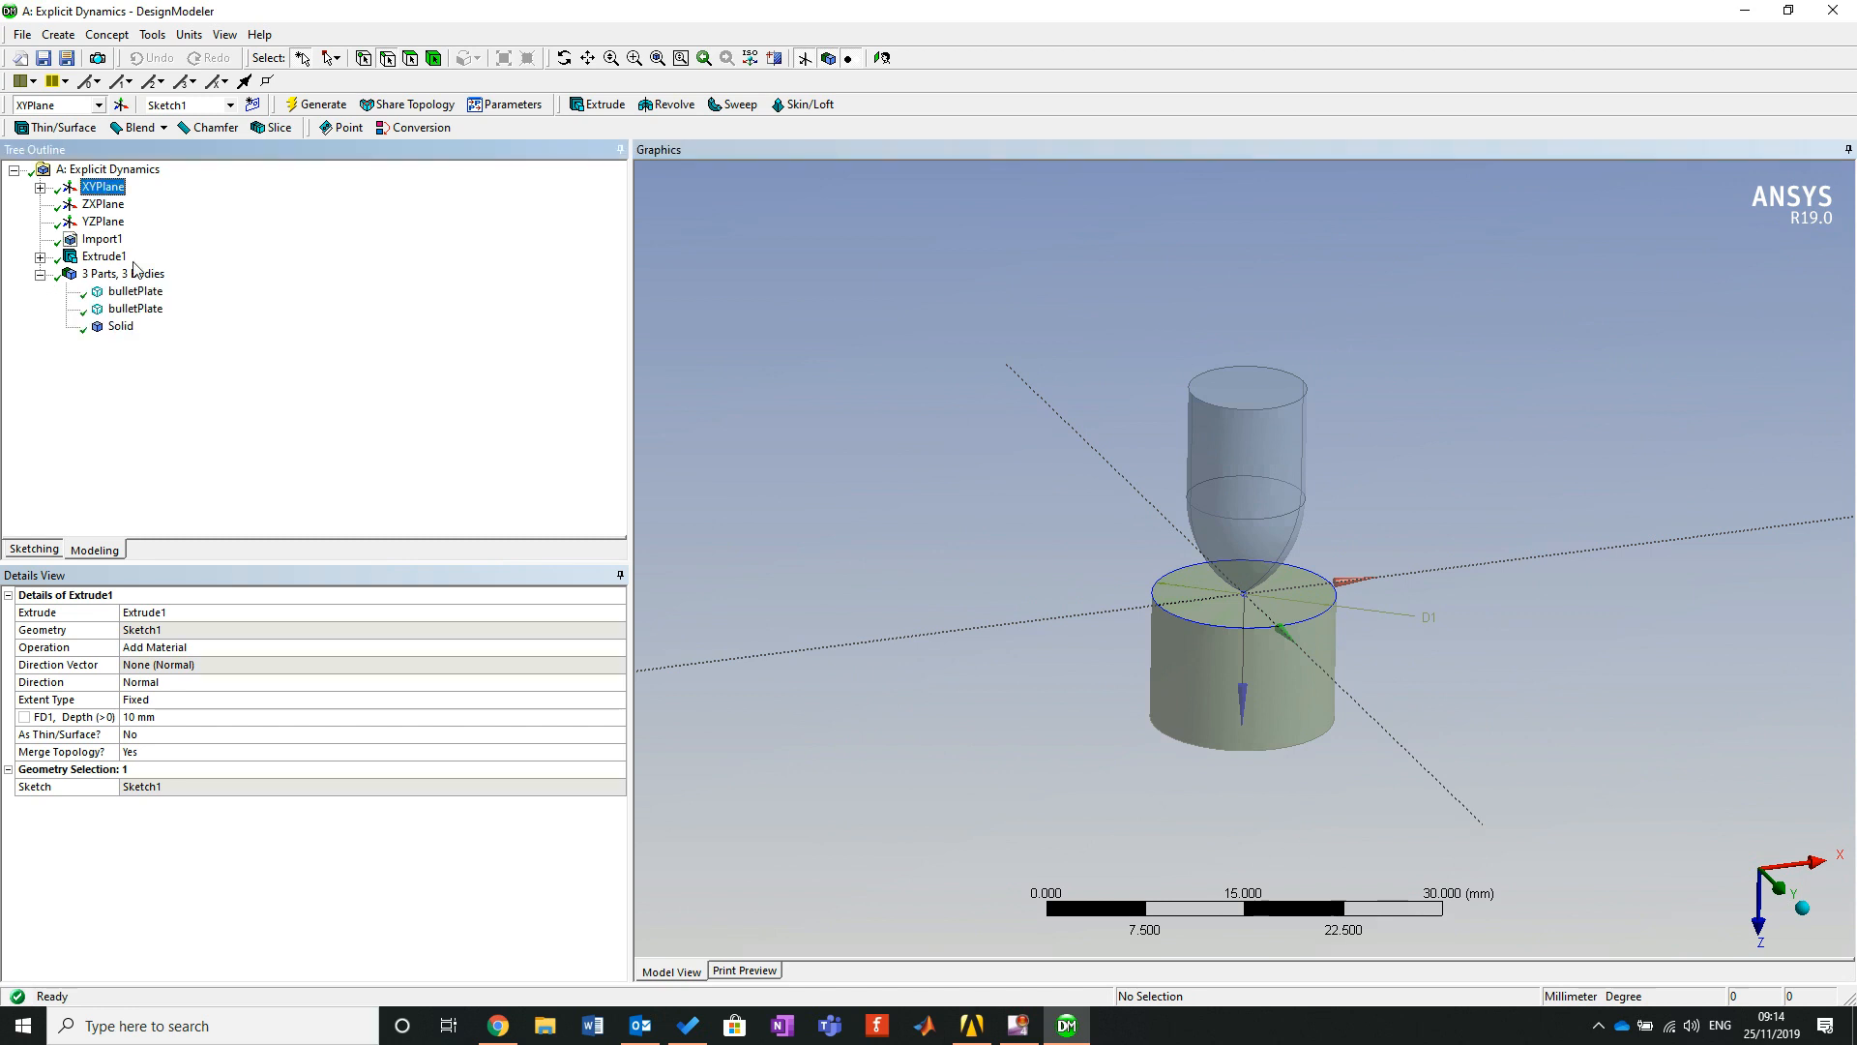
click(126, 328)
click(136, 310)
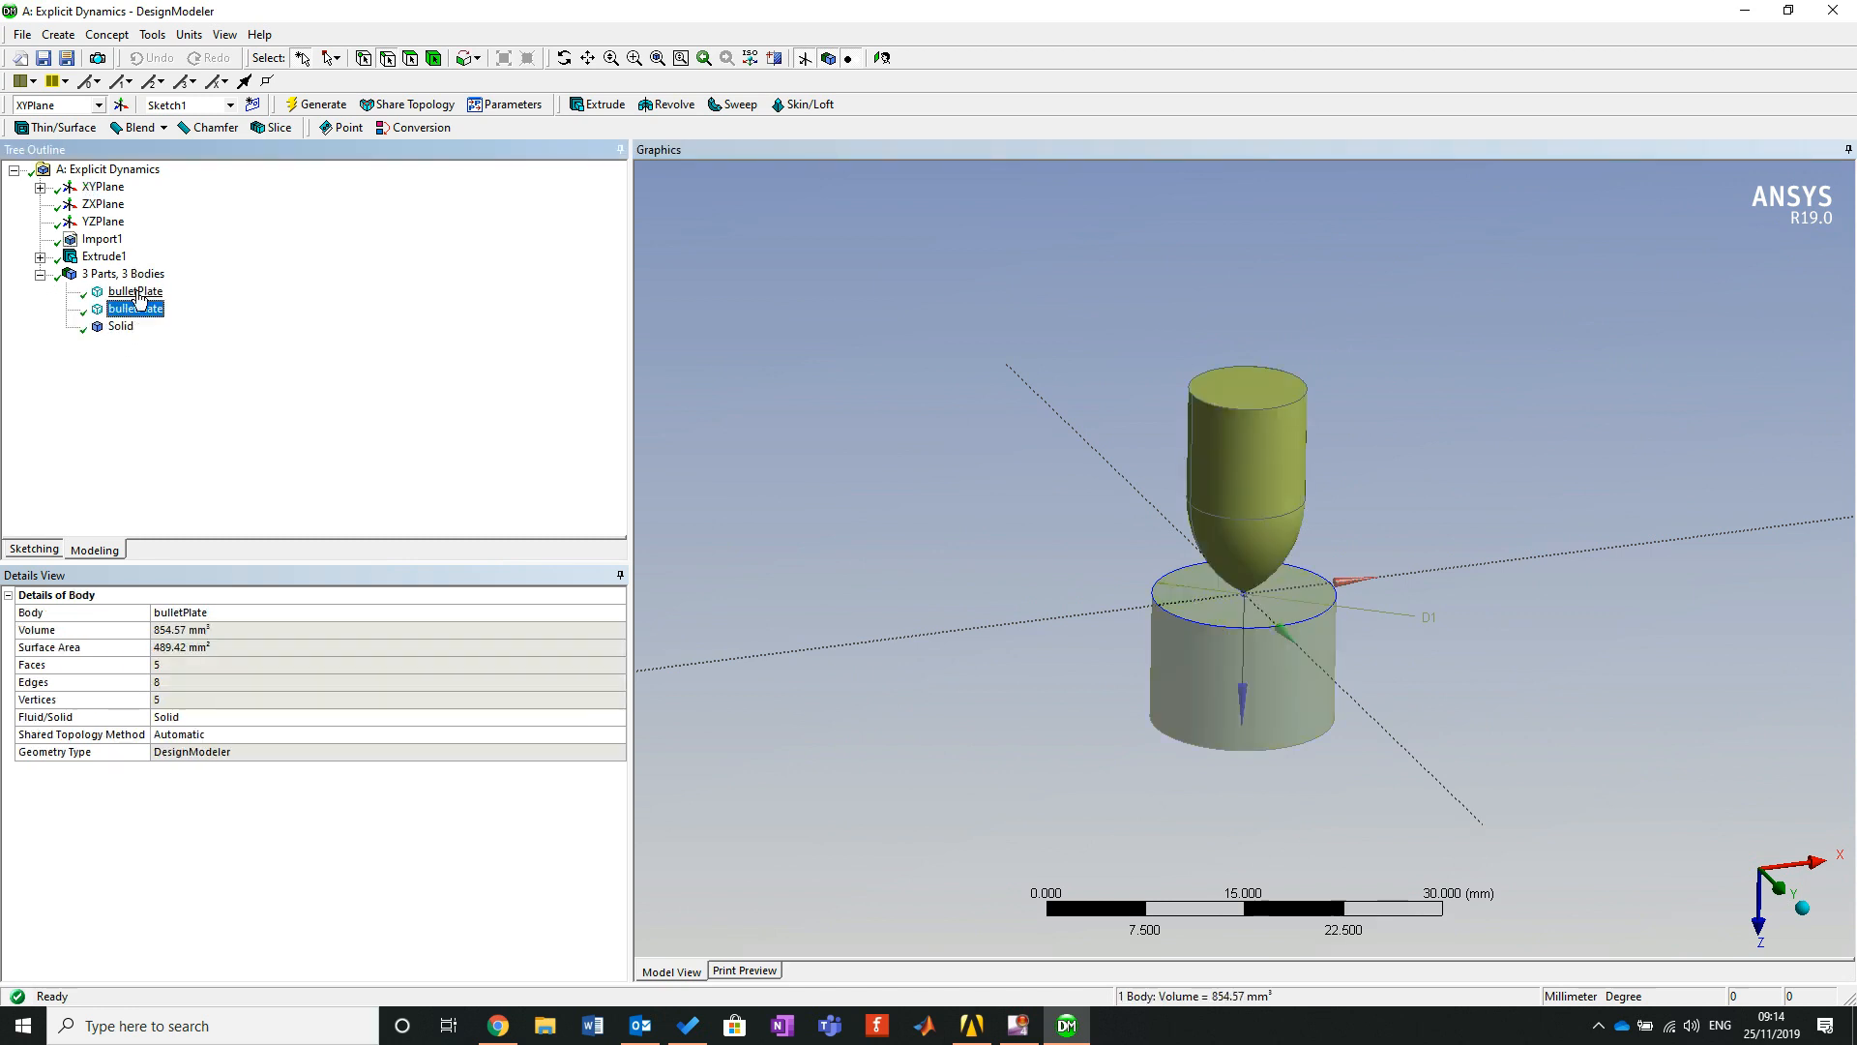
click(136, 292)
scroll(1089, 444, down, 4)
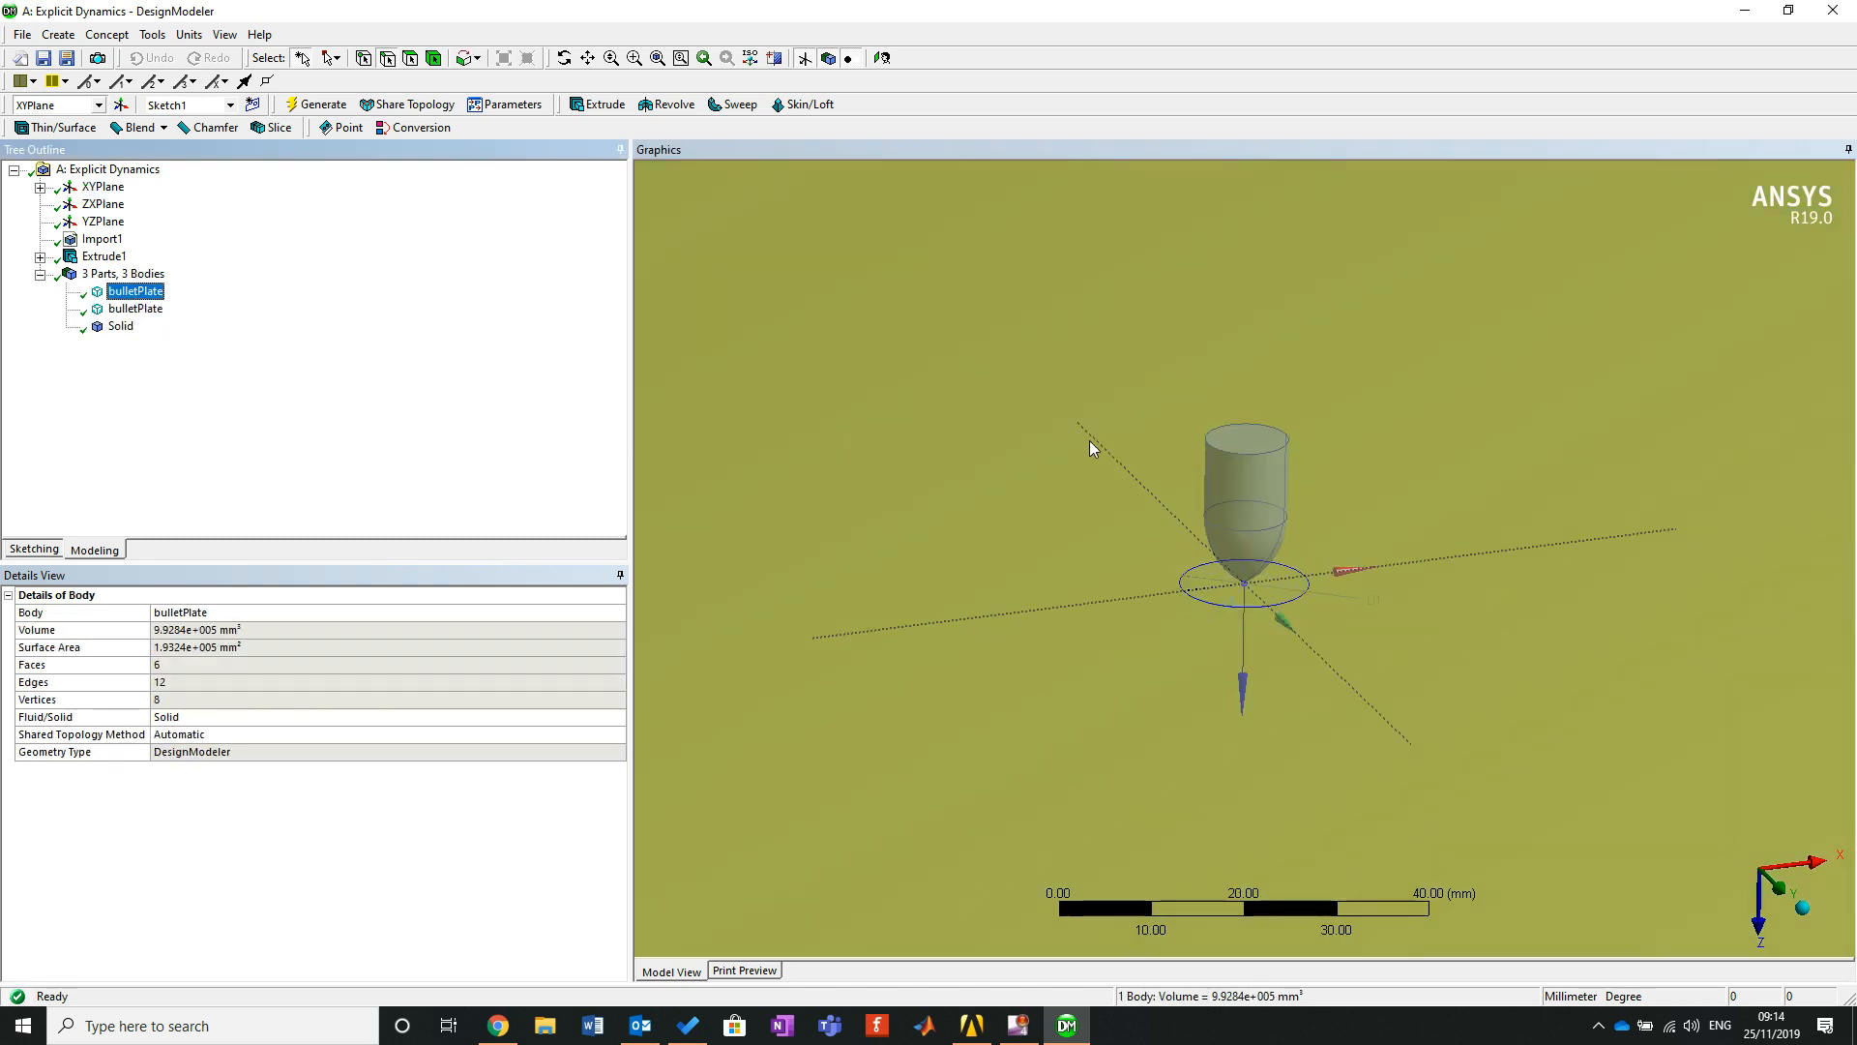
click(1088, 261)
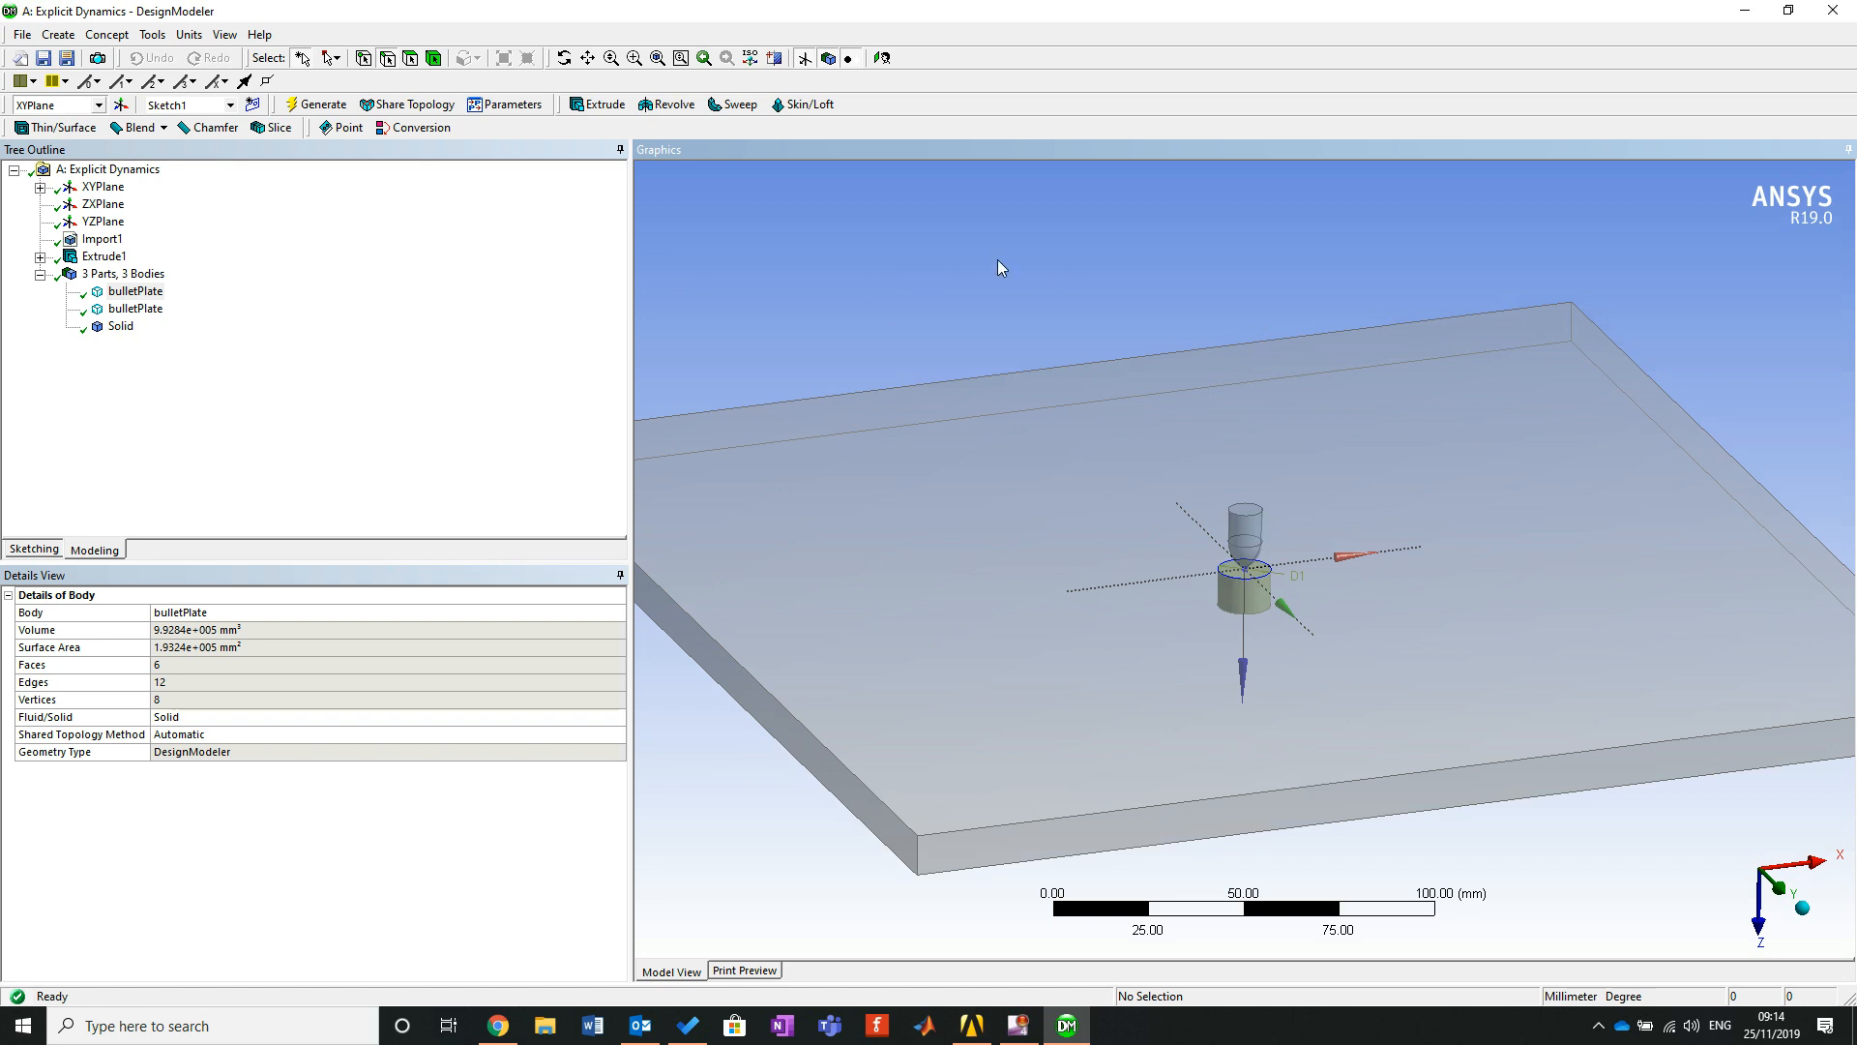
Form a new part from the plate body and the extruded Solid body, leaving the bullet separate.
click(158, 293)
click(158, 293)
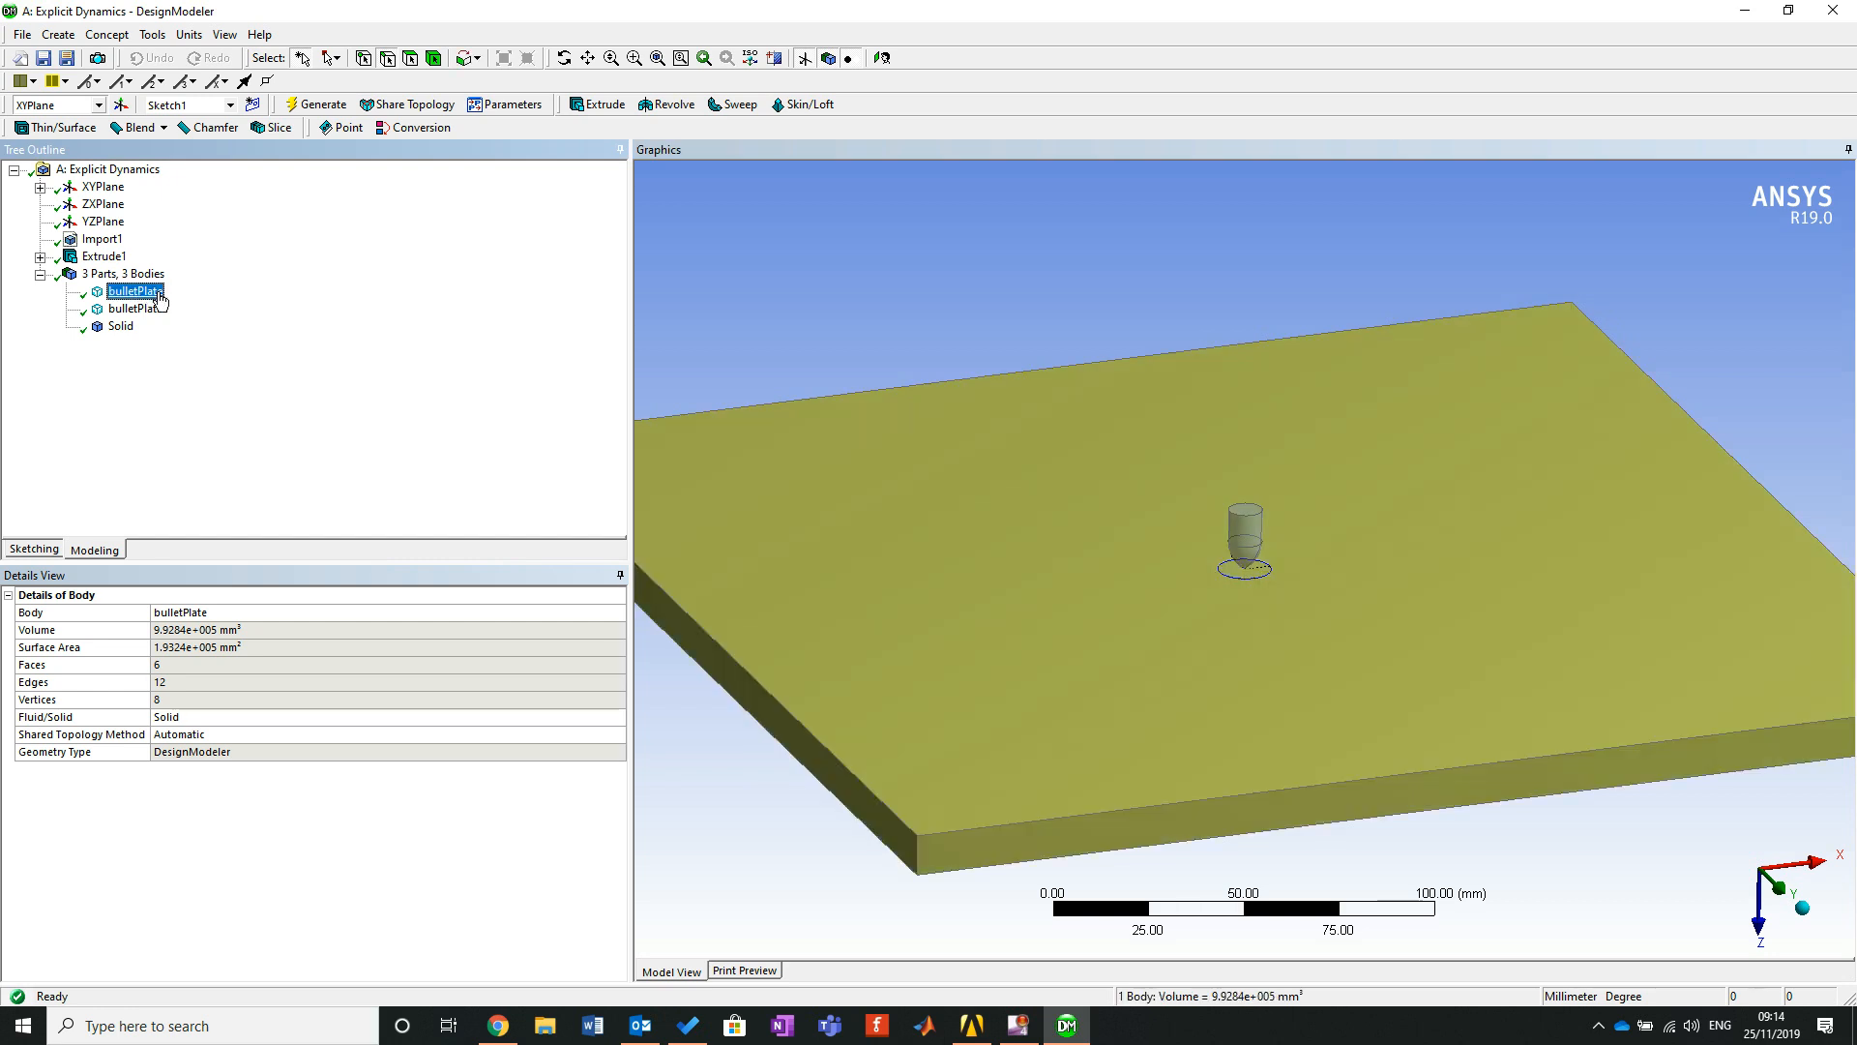
shift+click(121, 326)
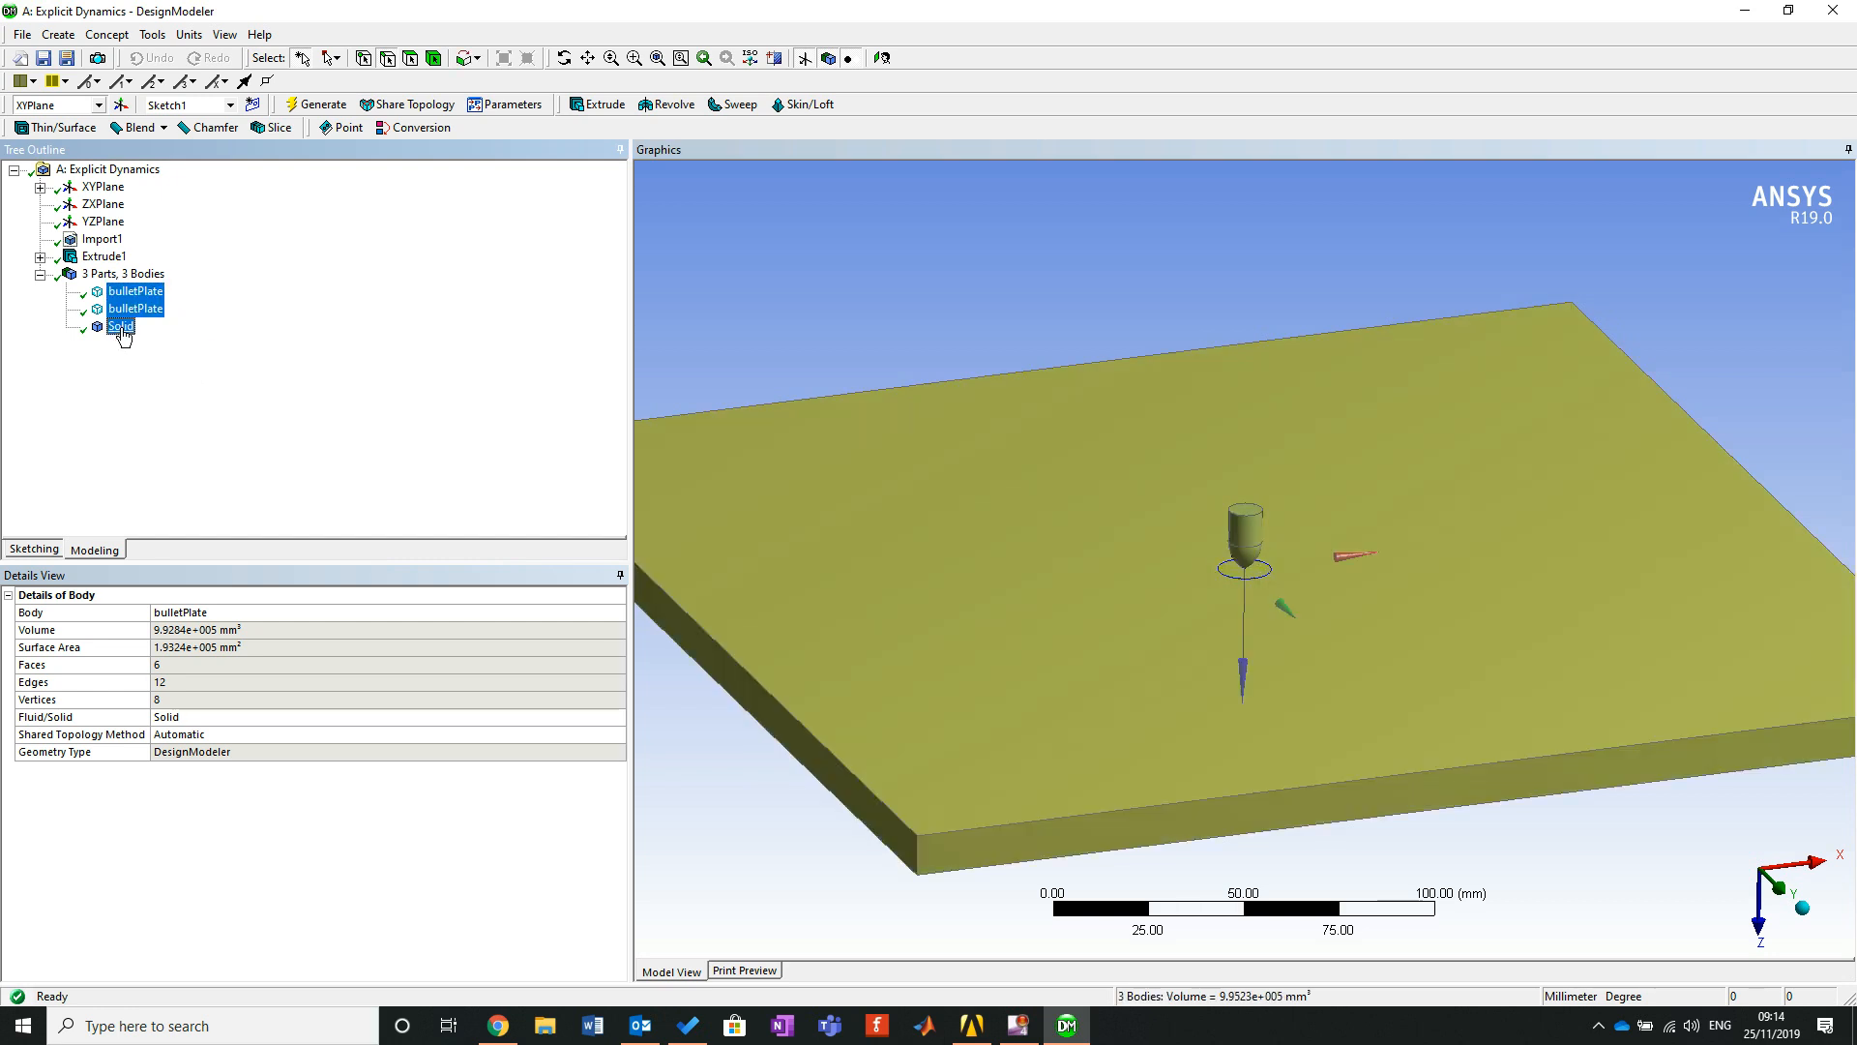
click(671, 281)
click(149, 294)
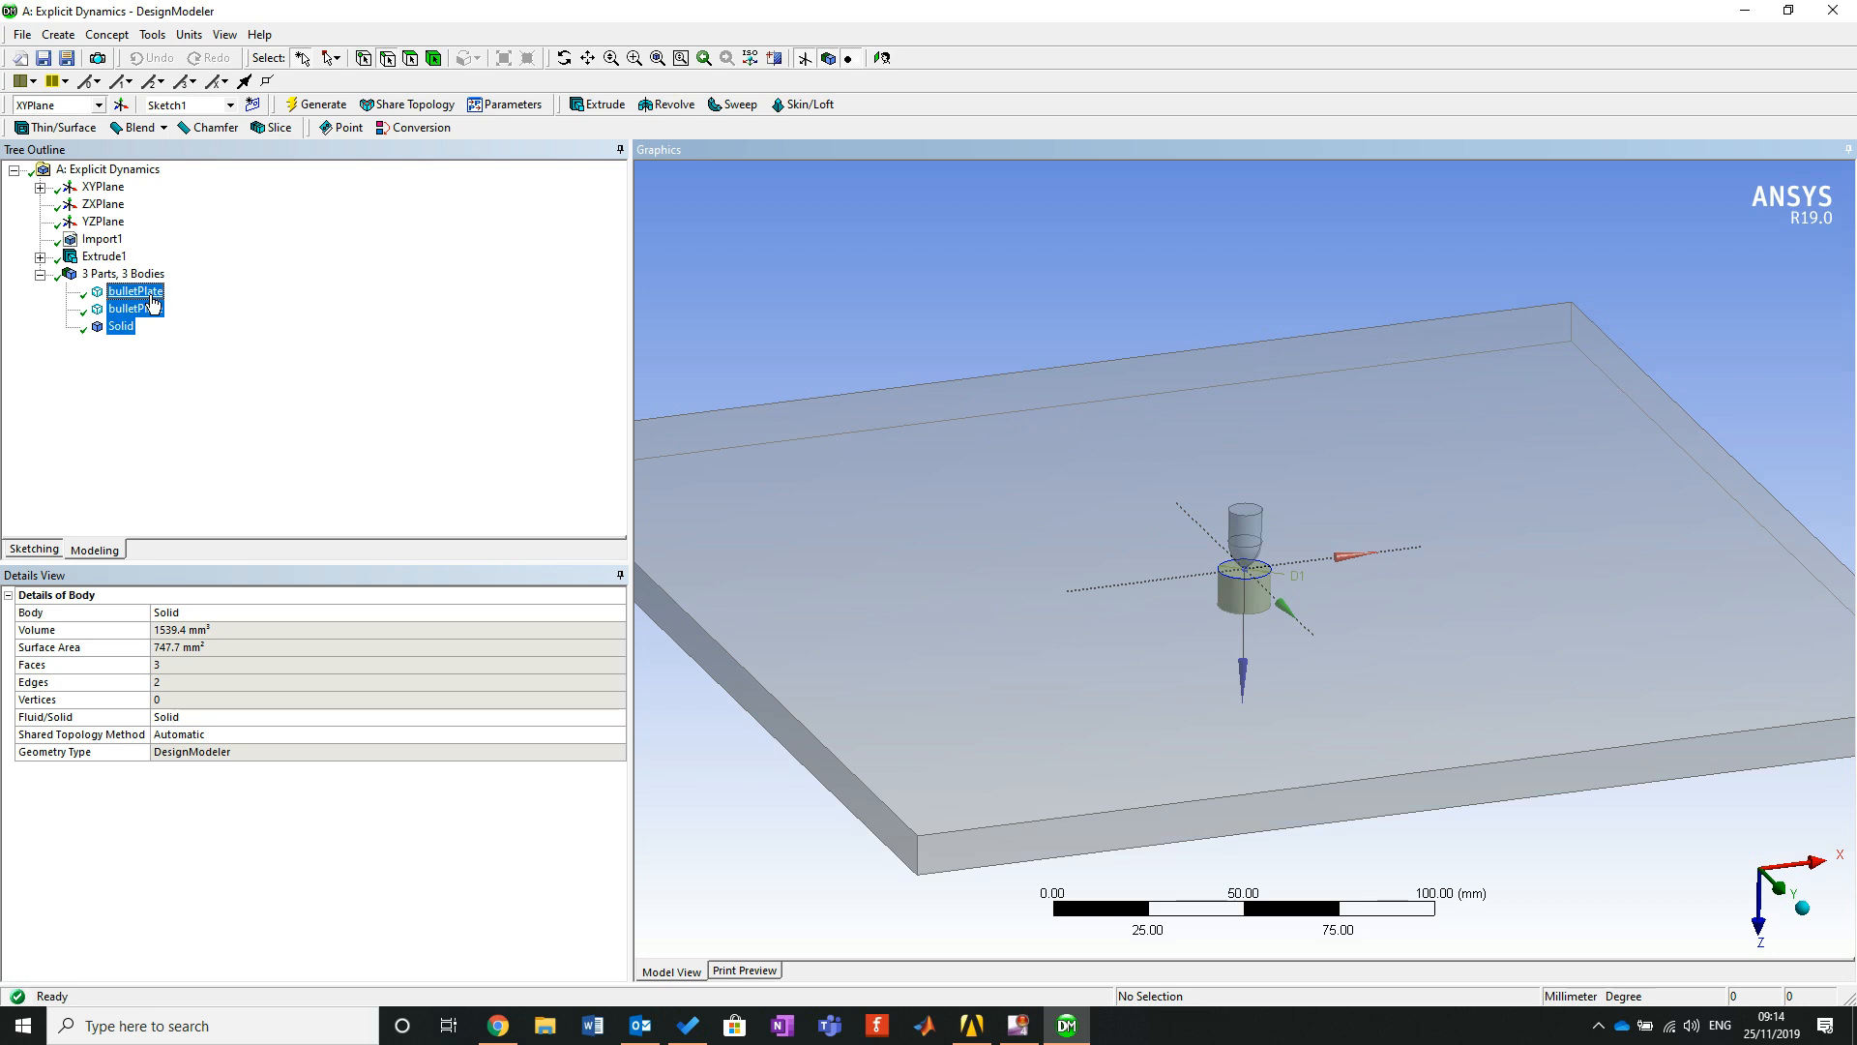
ctrl+click(120, 325)
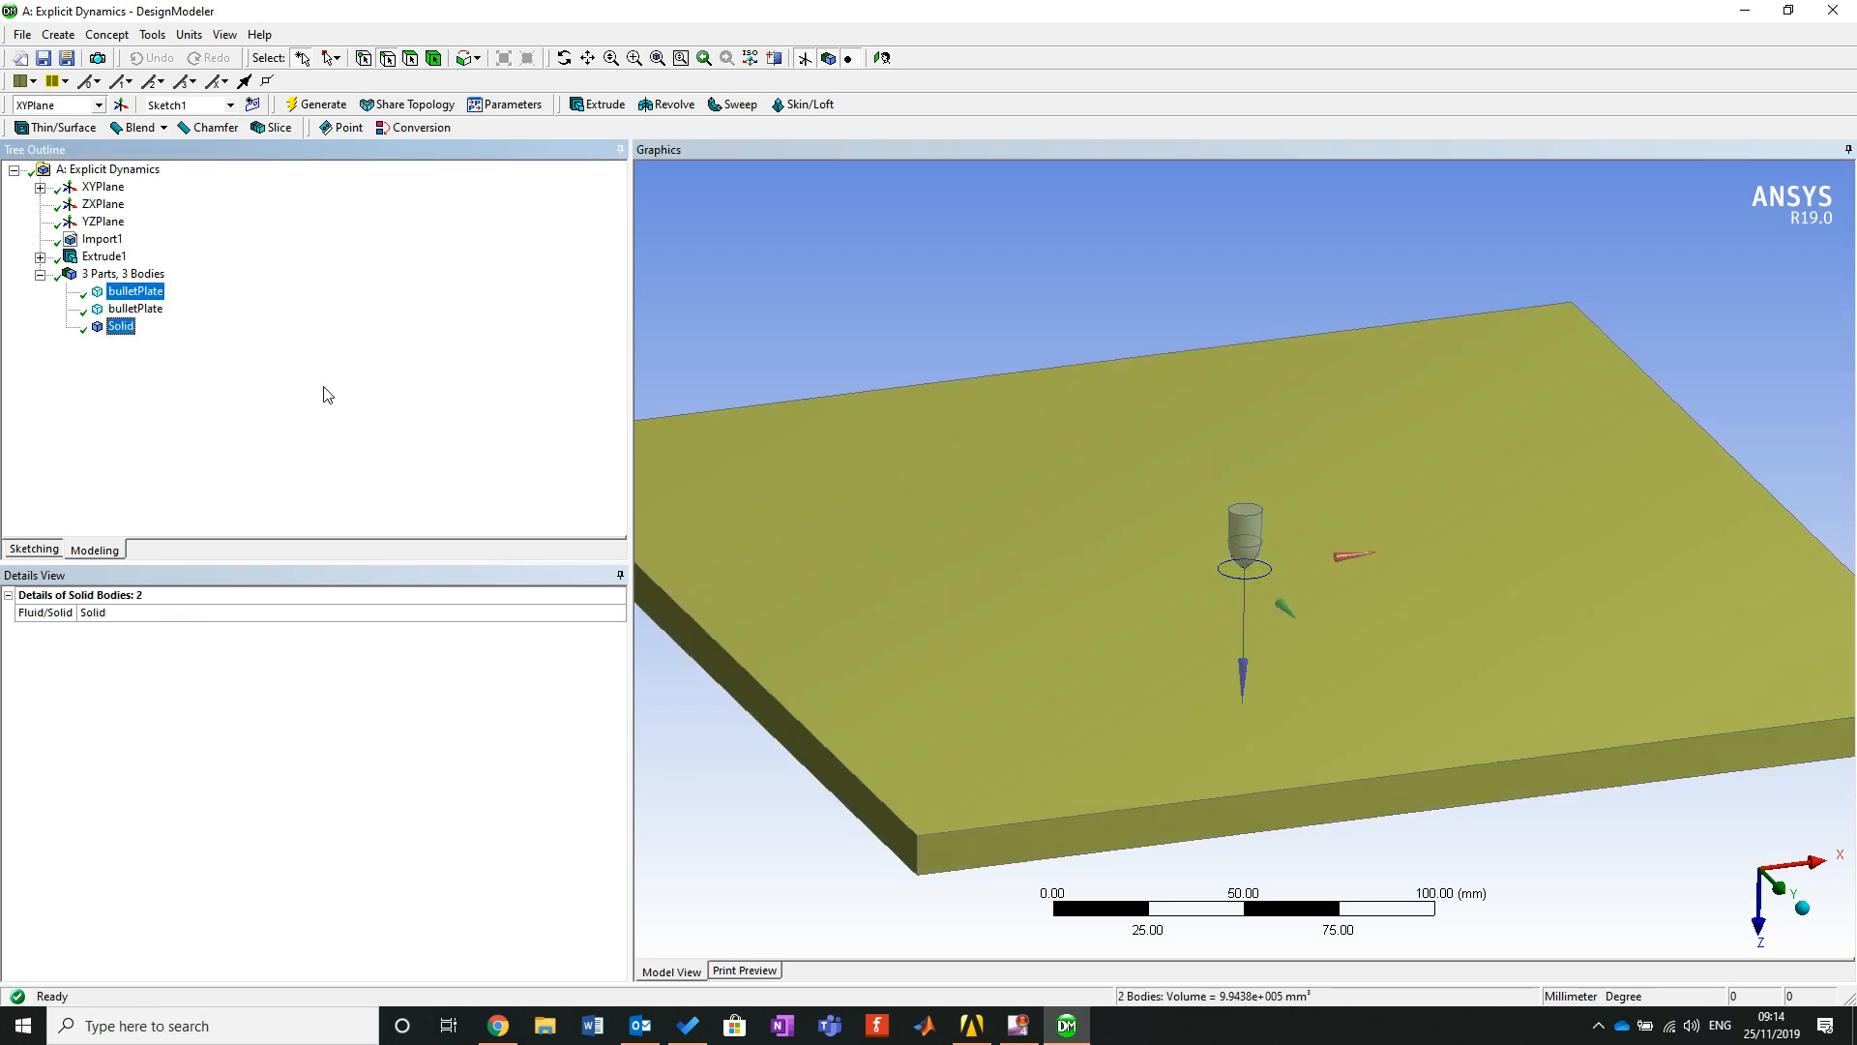
right_click(125, 330)
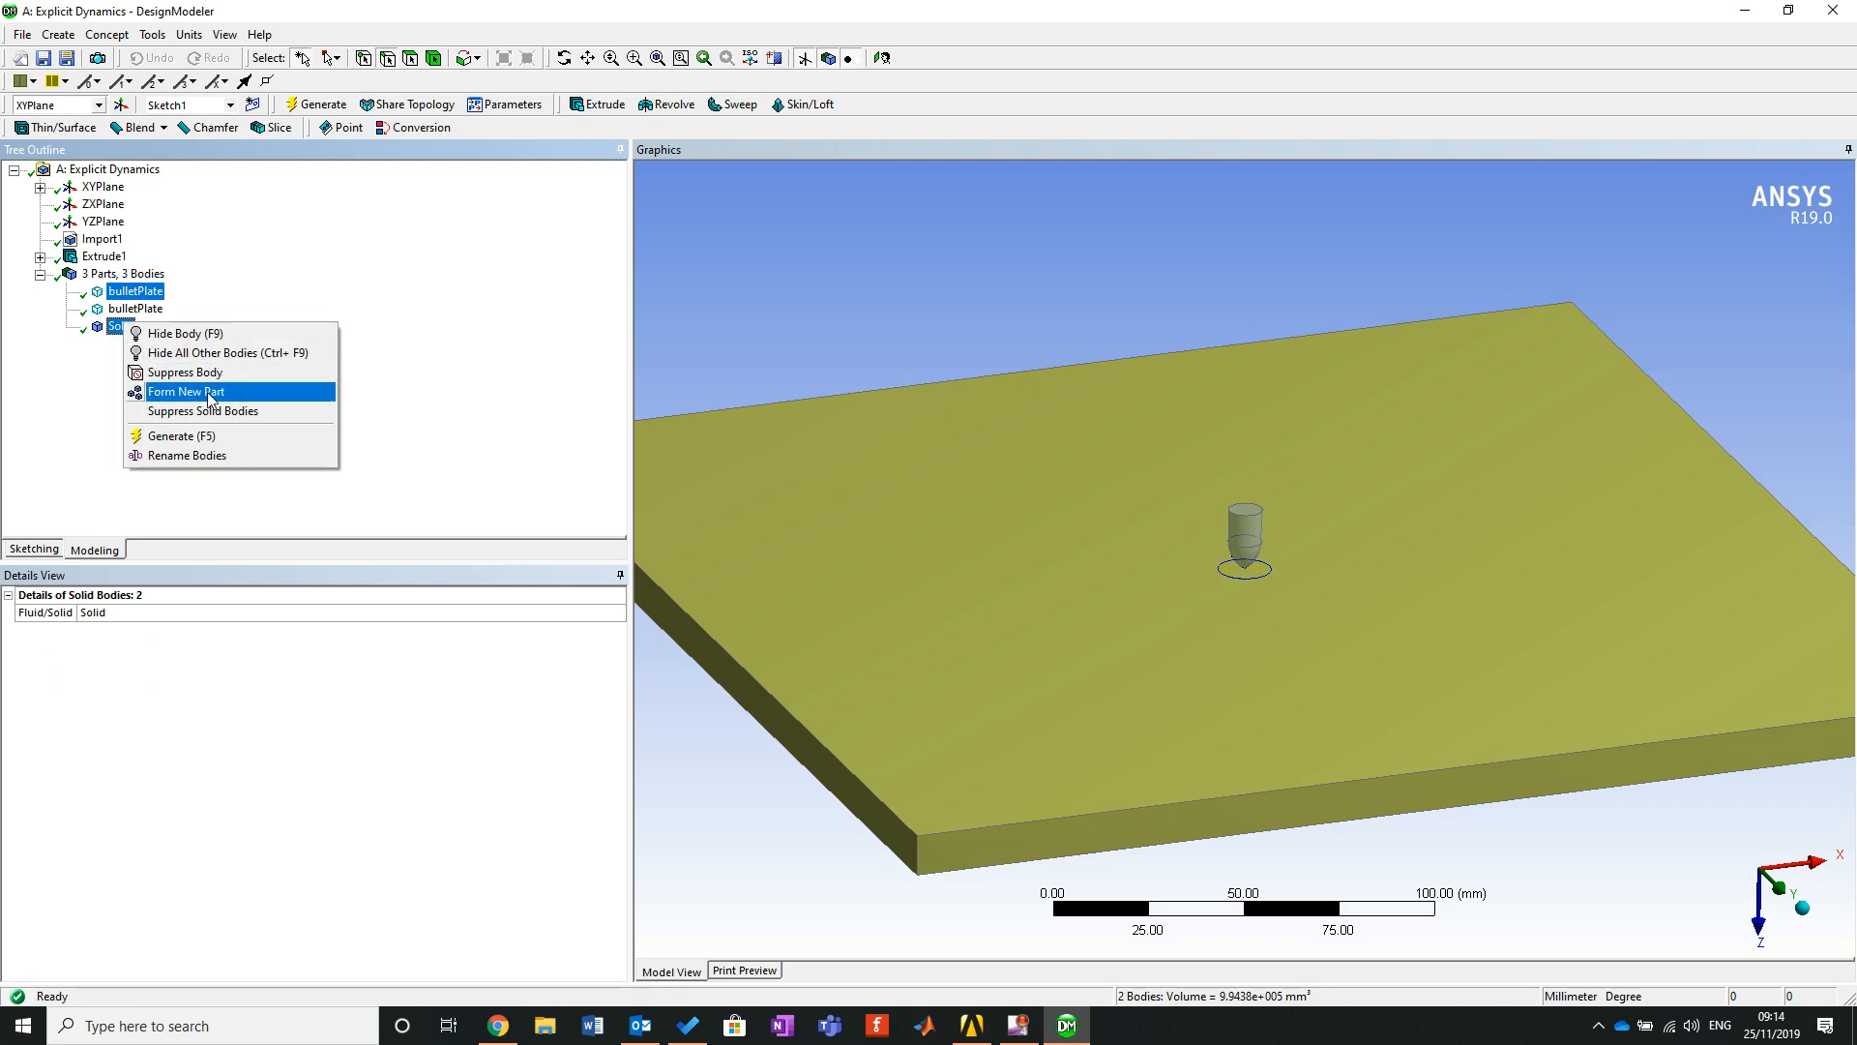
click(208, 391)
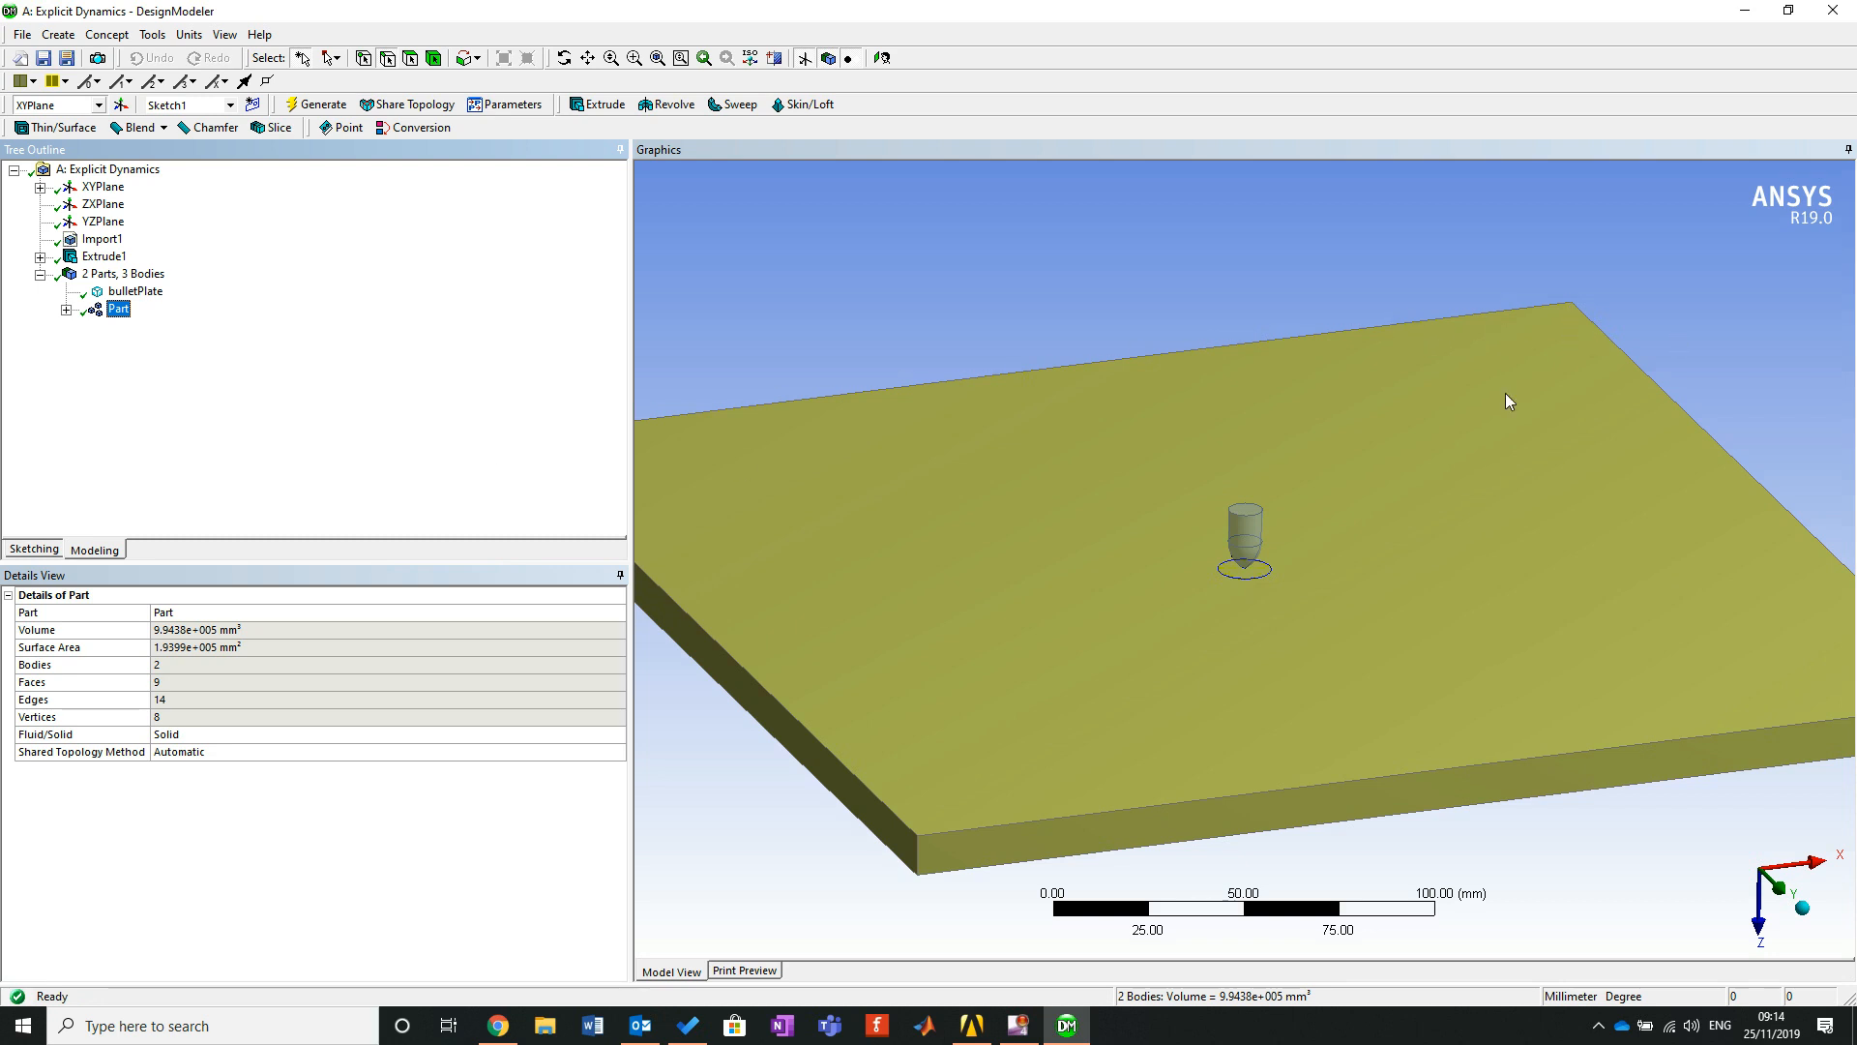
Close DesignModeler and open the Explicit Dynamics system's Setup in Mechanical, re-reading the upstream data.
click(1018, 308)
middle_drag(1296, 407, 1370, 568)
scroll(1352, 555, down, 4)
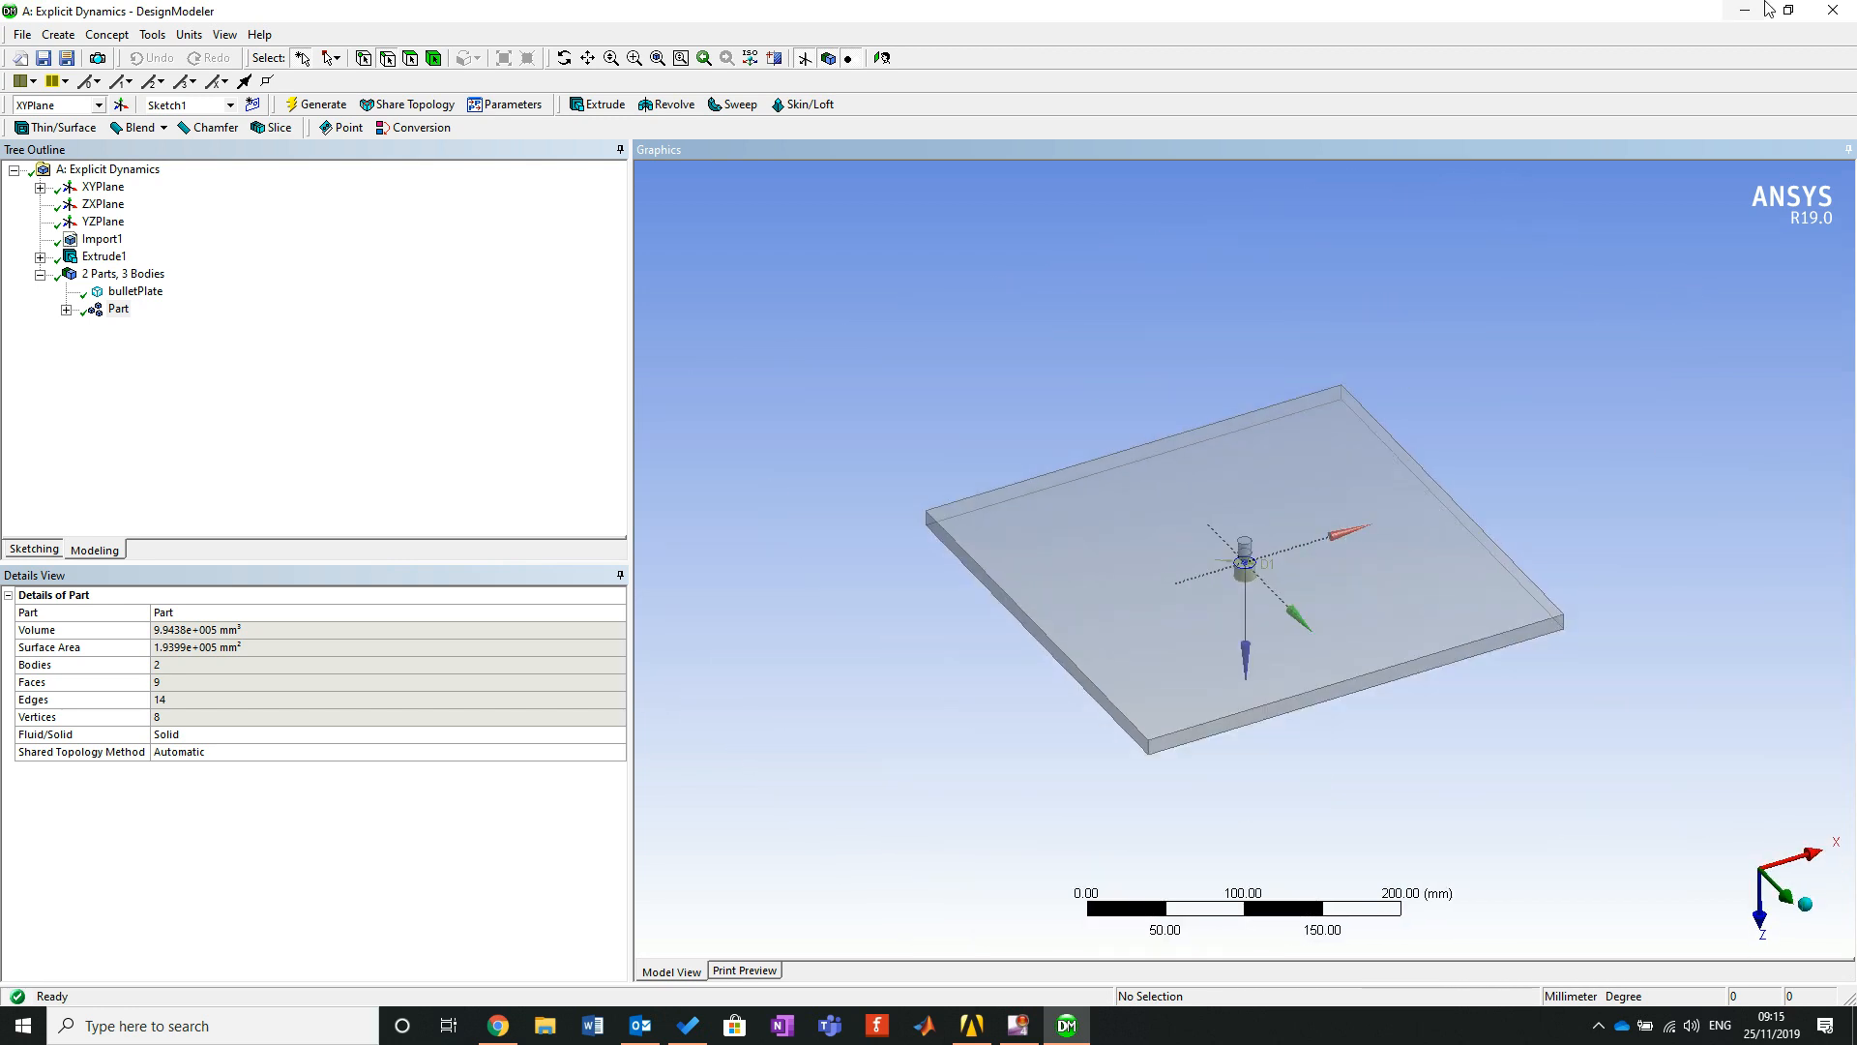
click(1822, 10)
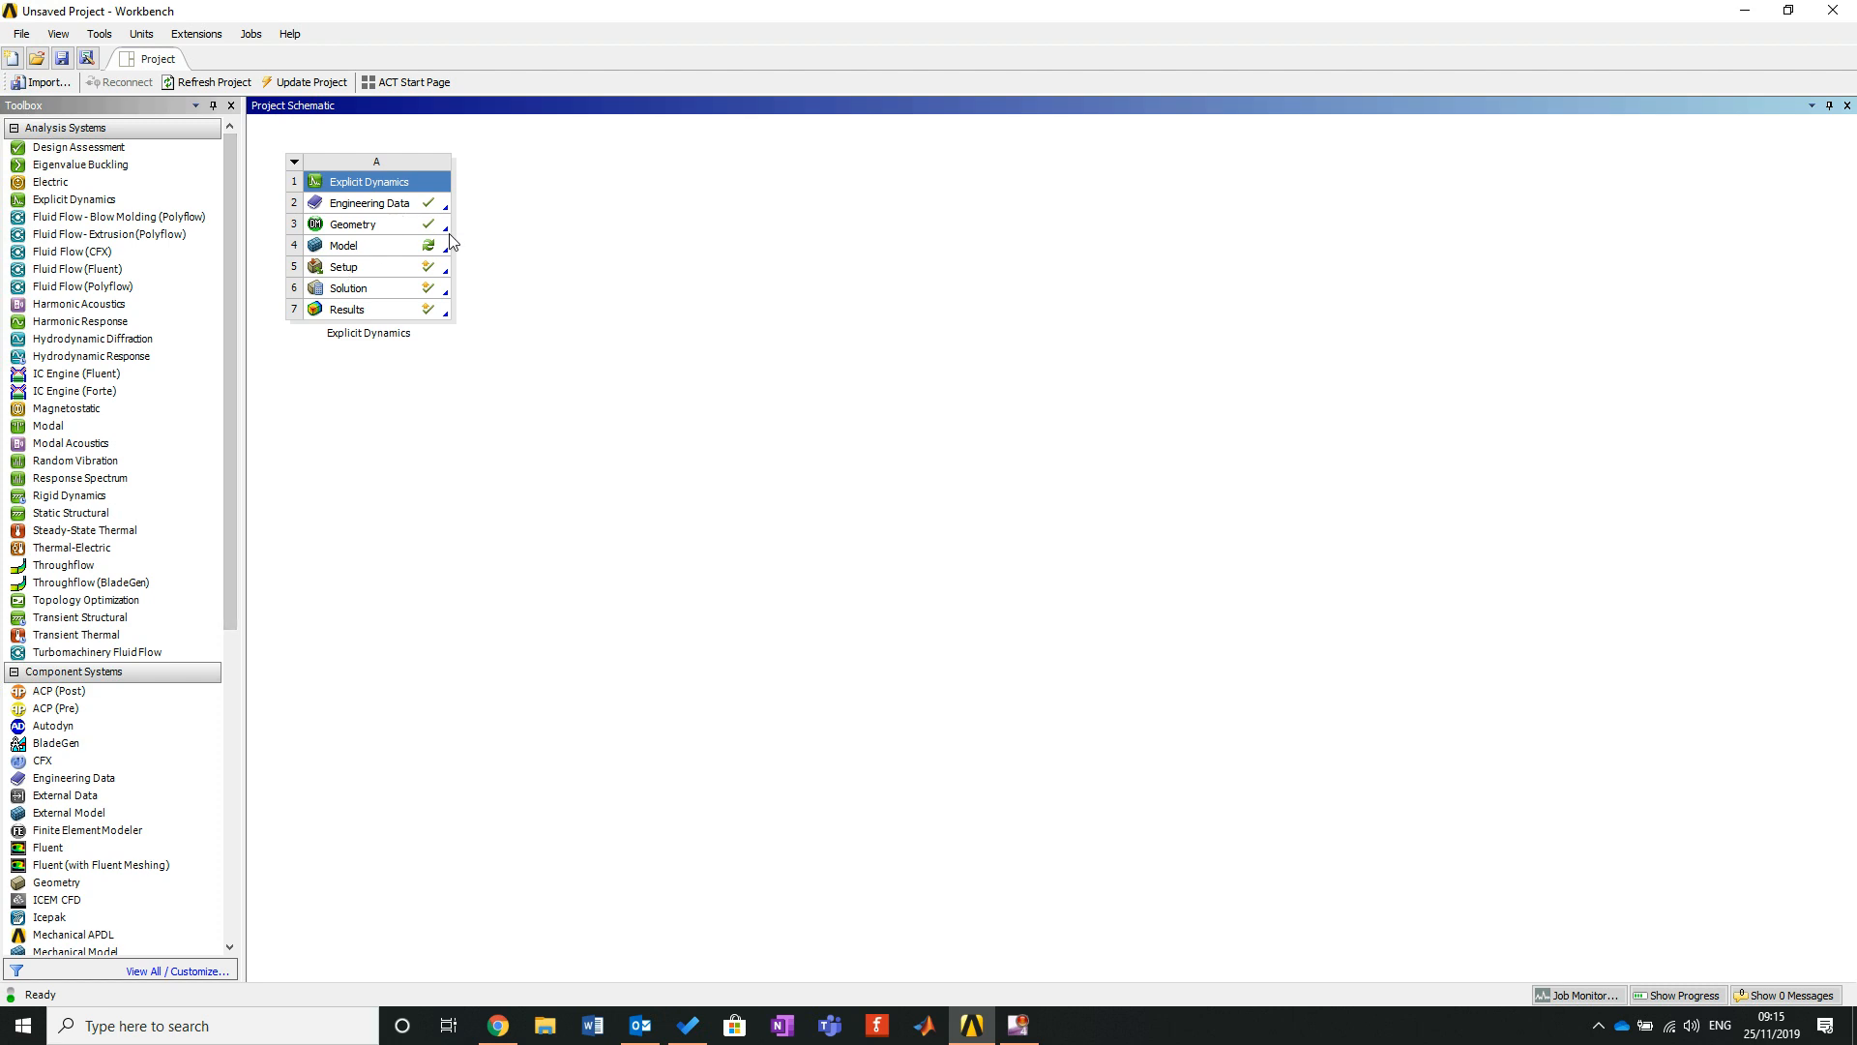
right_click(391, 245)
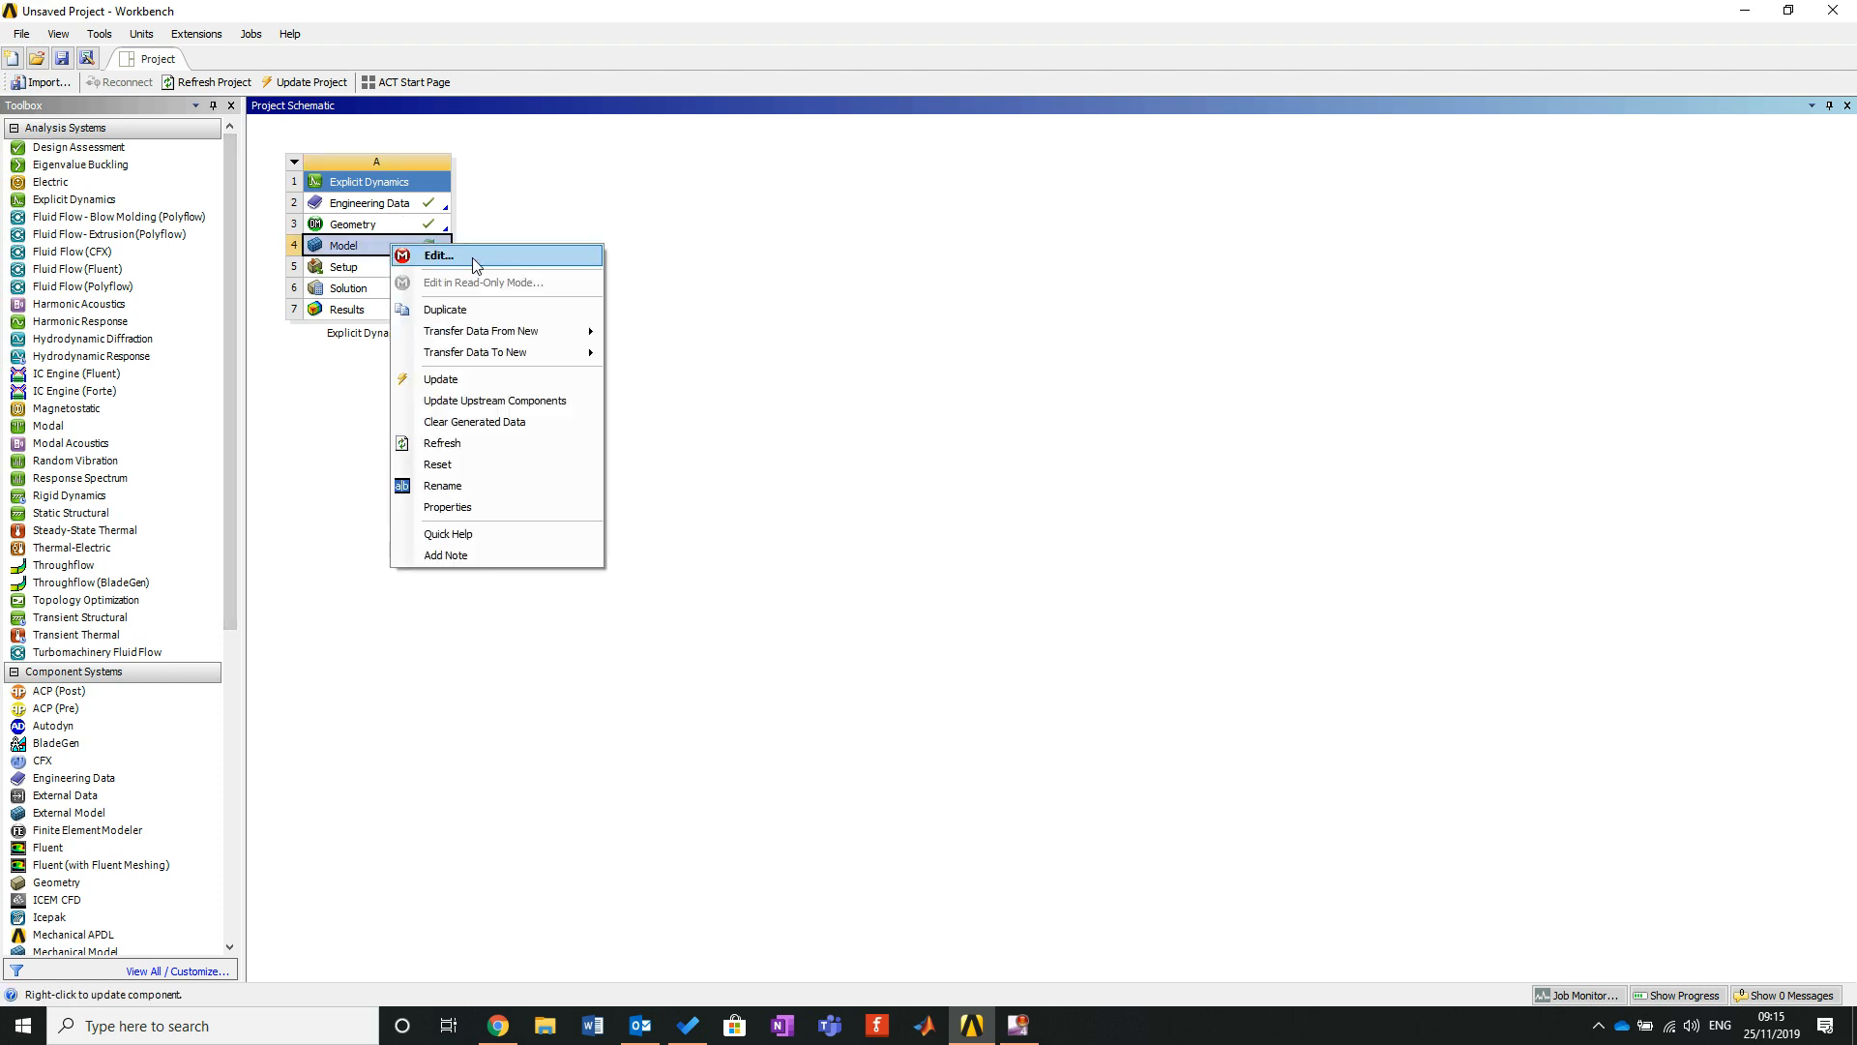
right_click(367, 270)
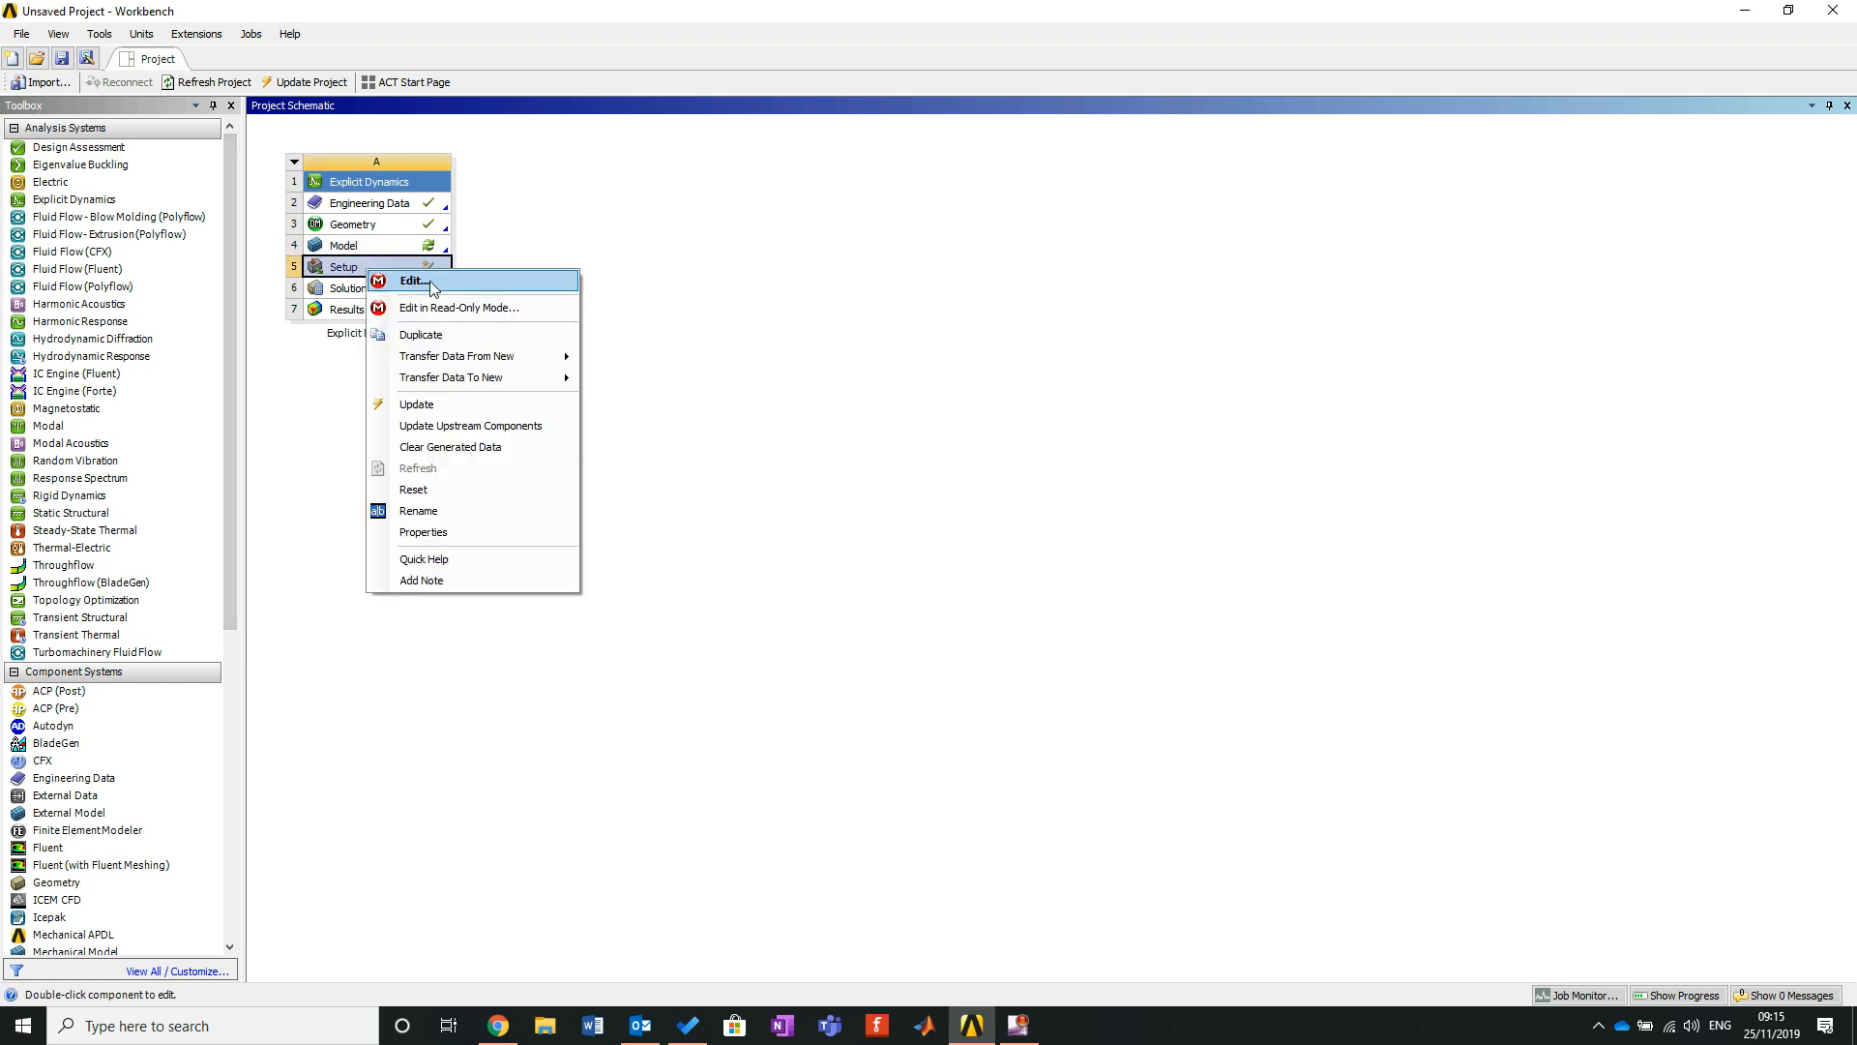
click(413, 280)
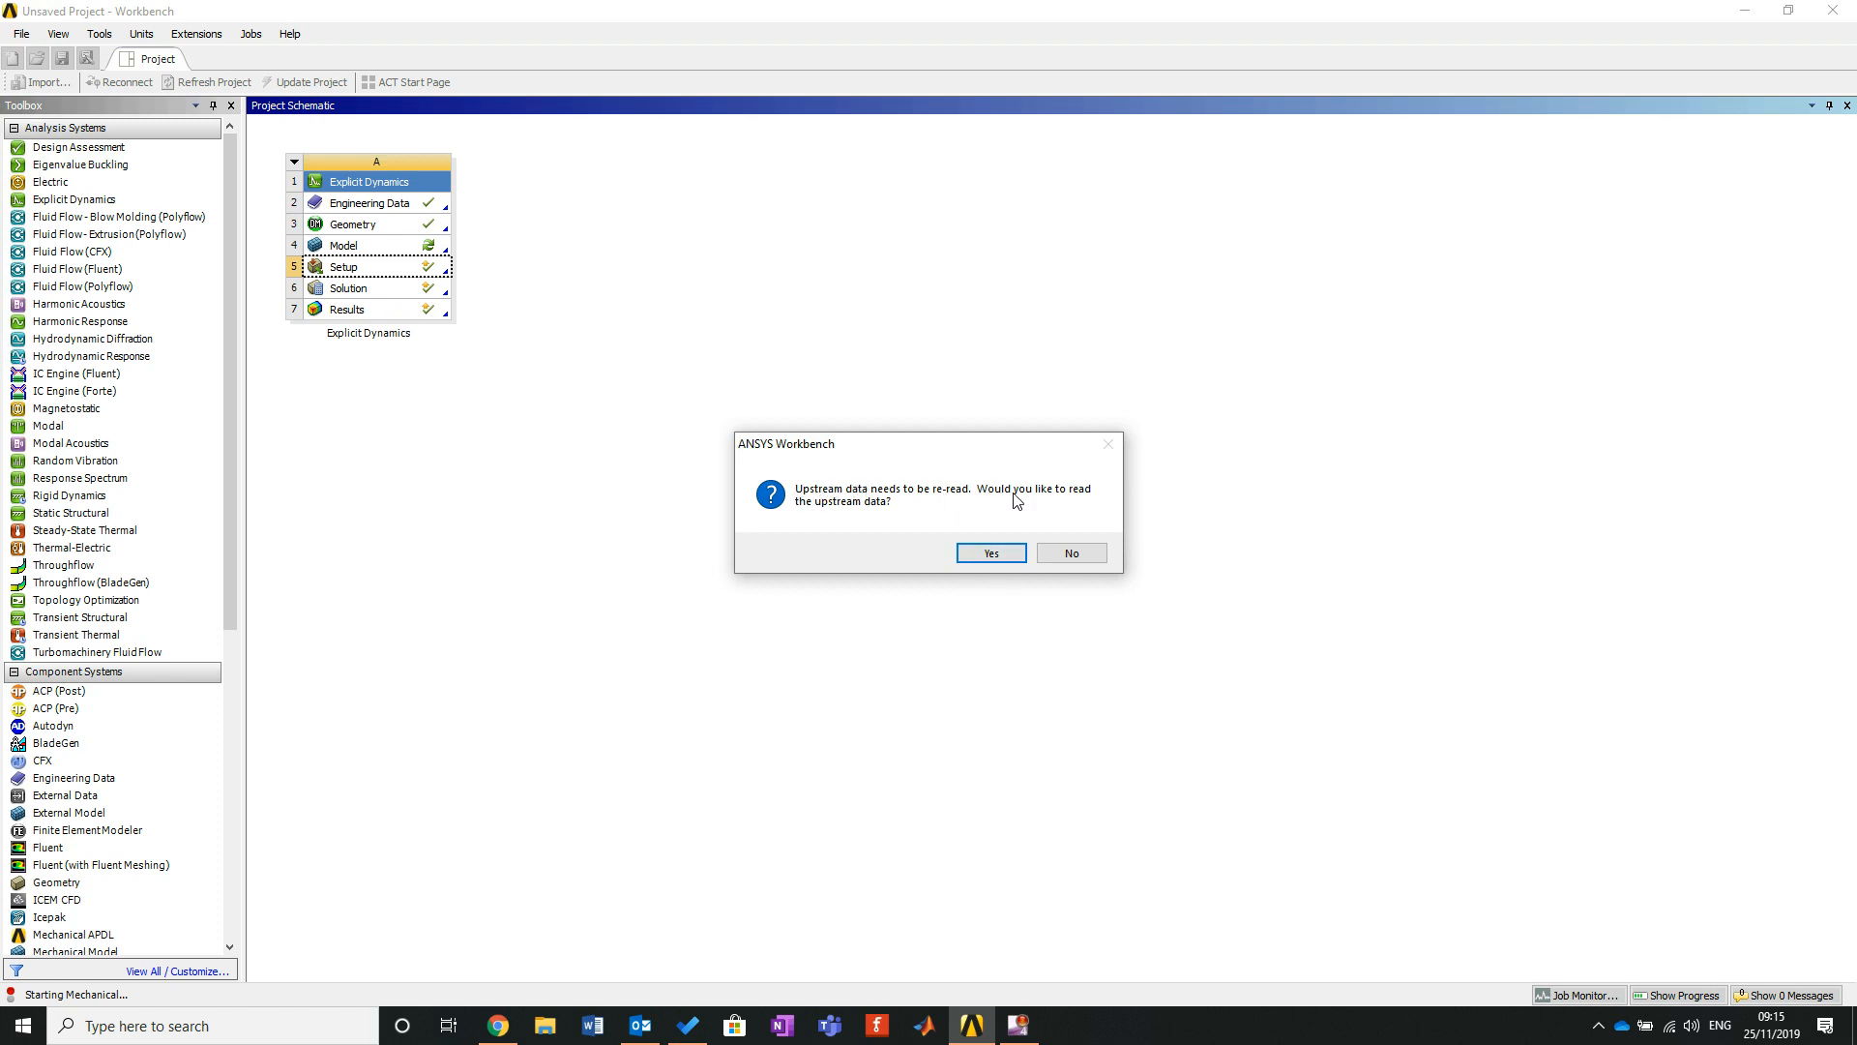
click(994, 555)
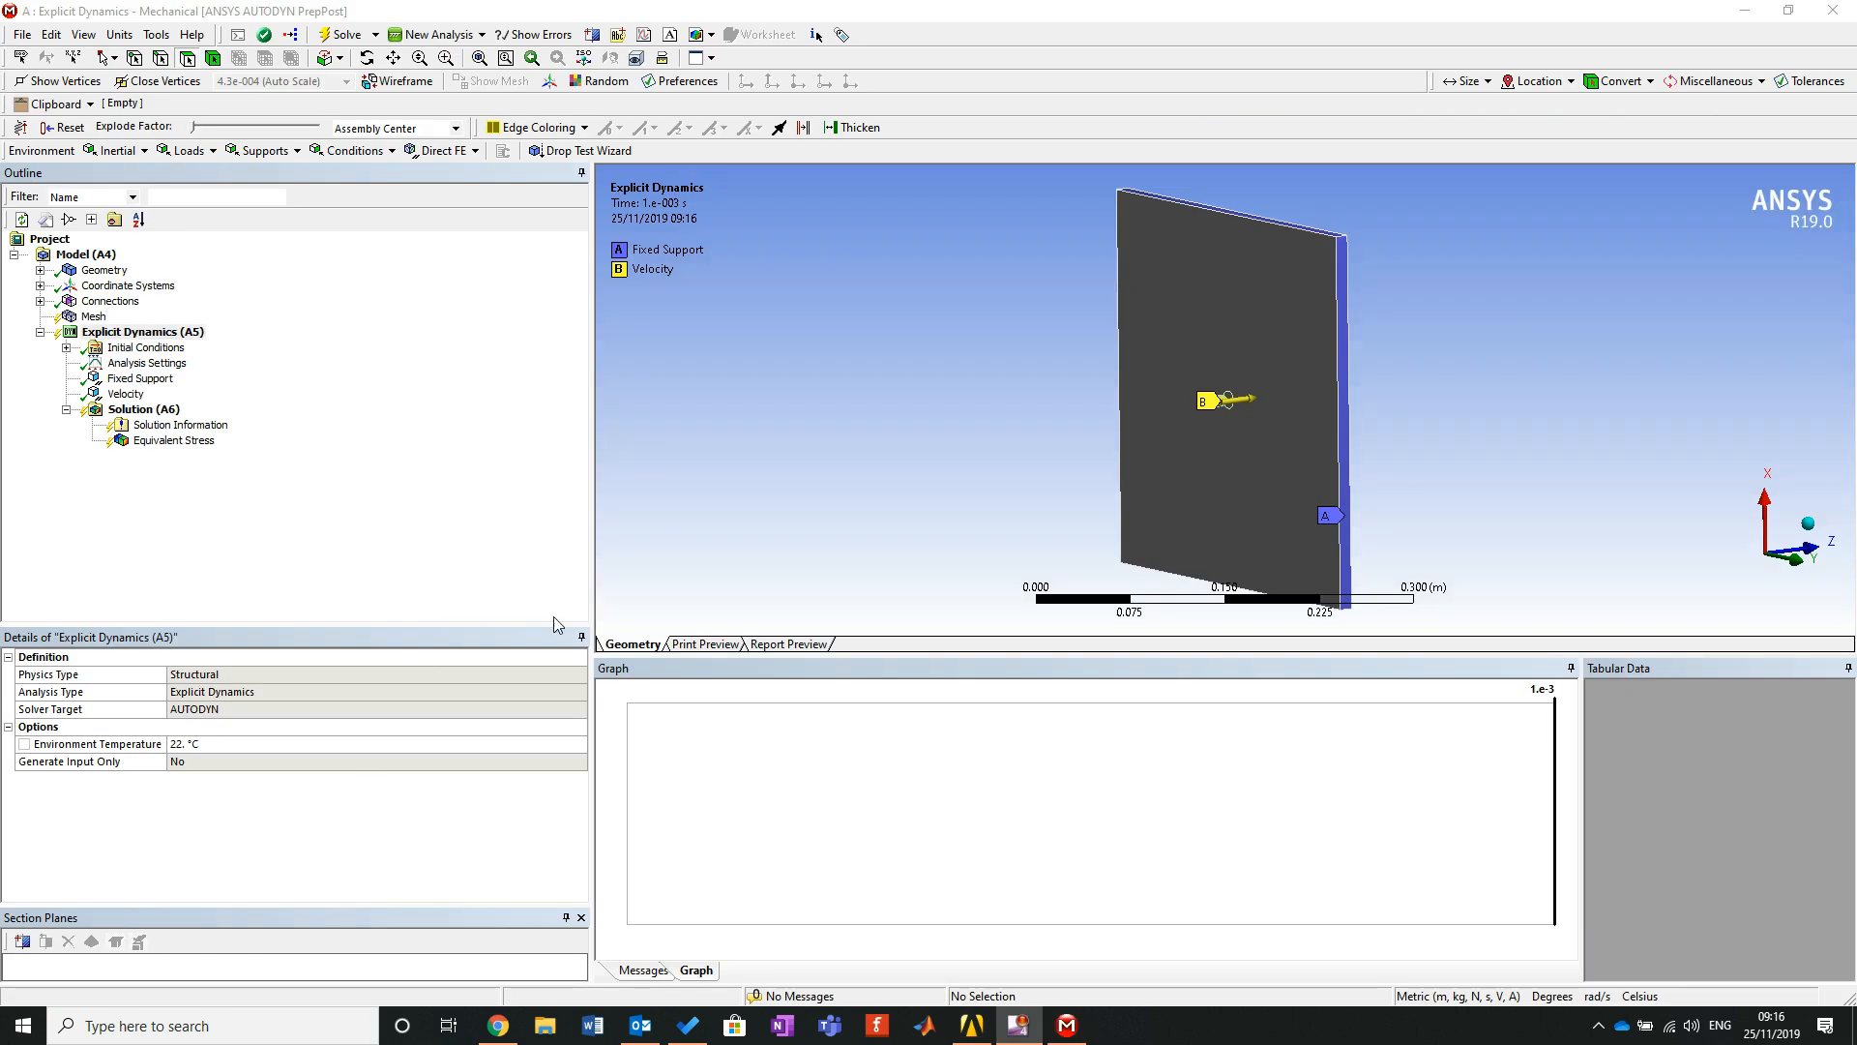
Generate the mesh on the updated bullet and plate geometry and inspect it around the impact zone.
middle_drag(1198, 436, 1459, 379)
middle_drag(1210, 332, 1146, 377)
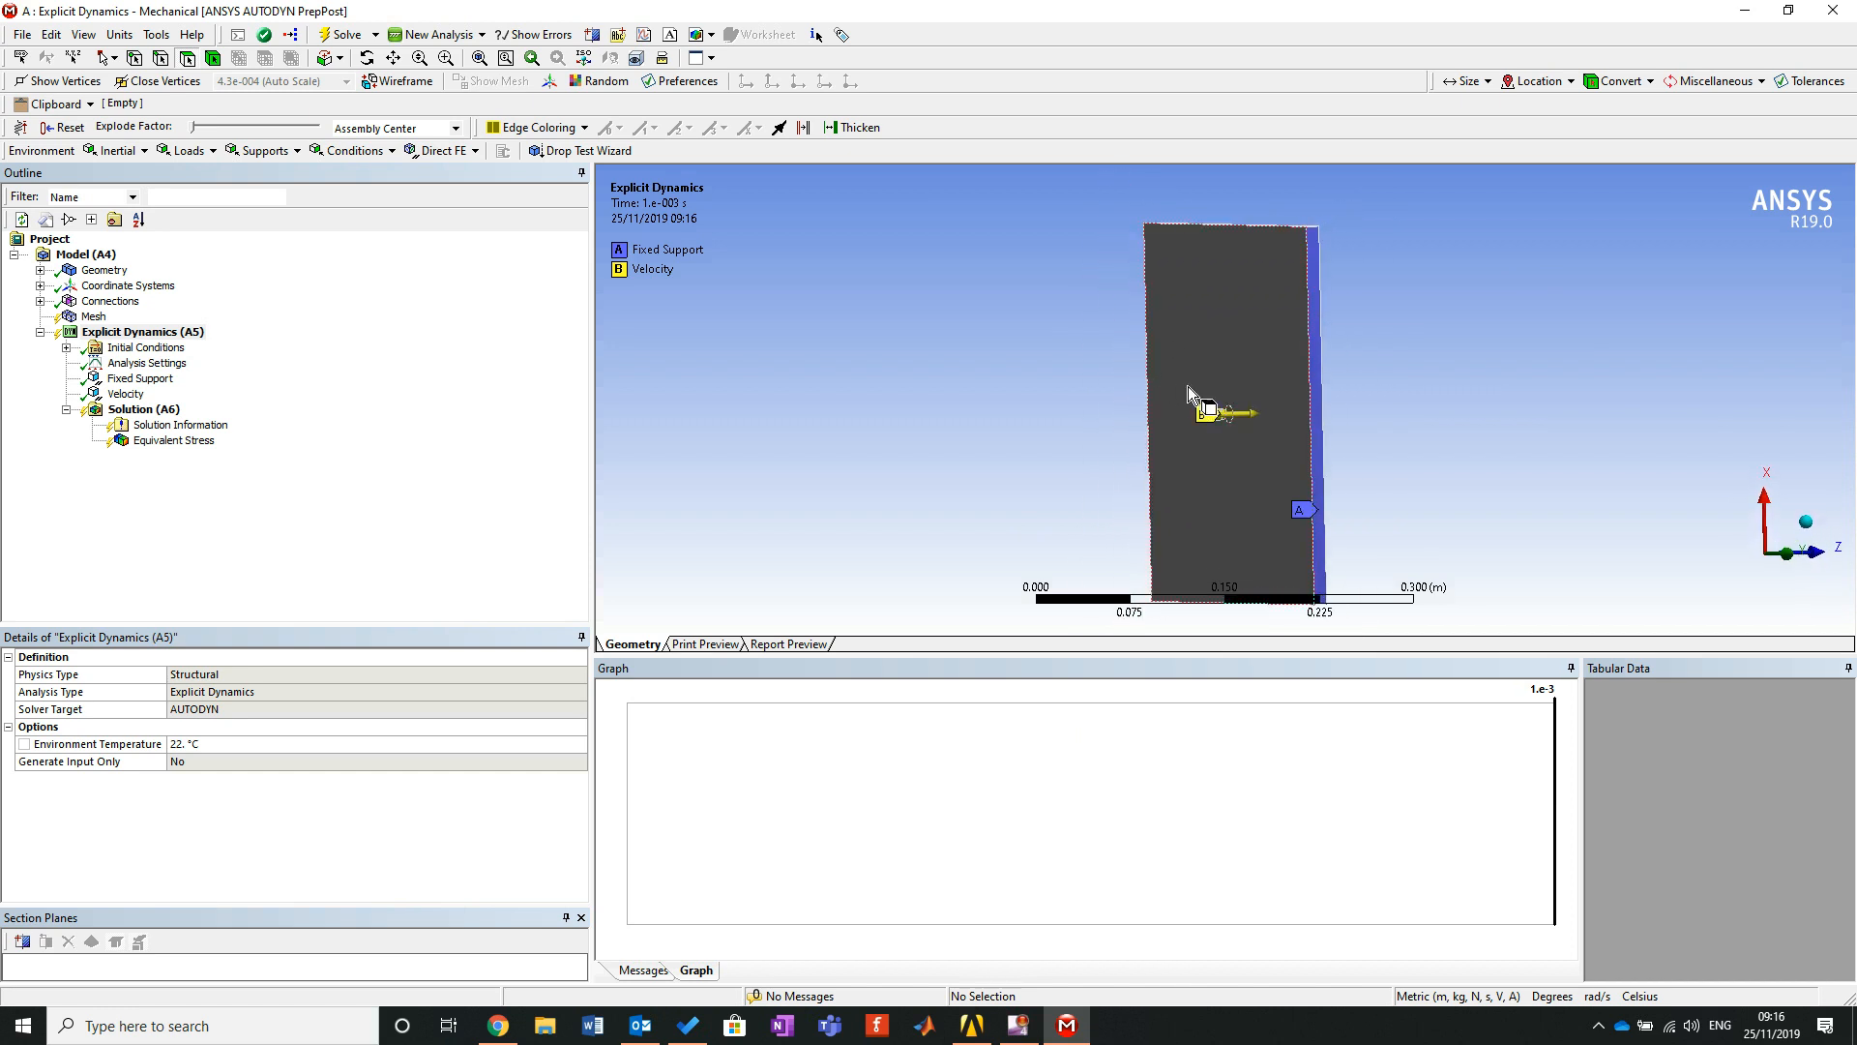
drag(1222, 431, 1267, 455)
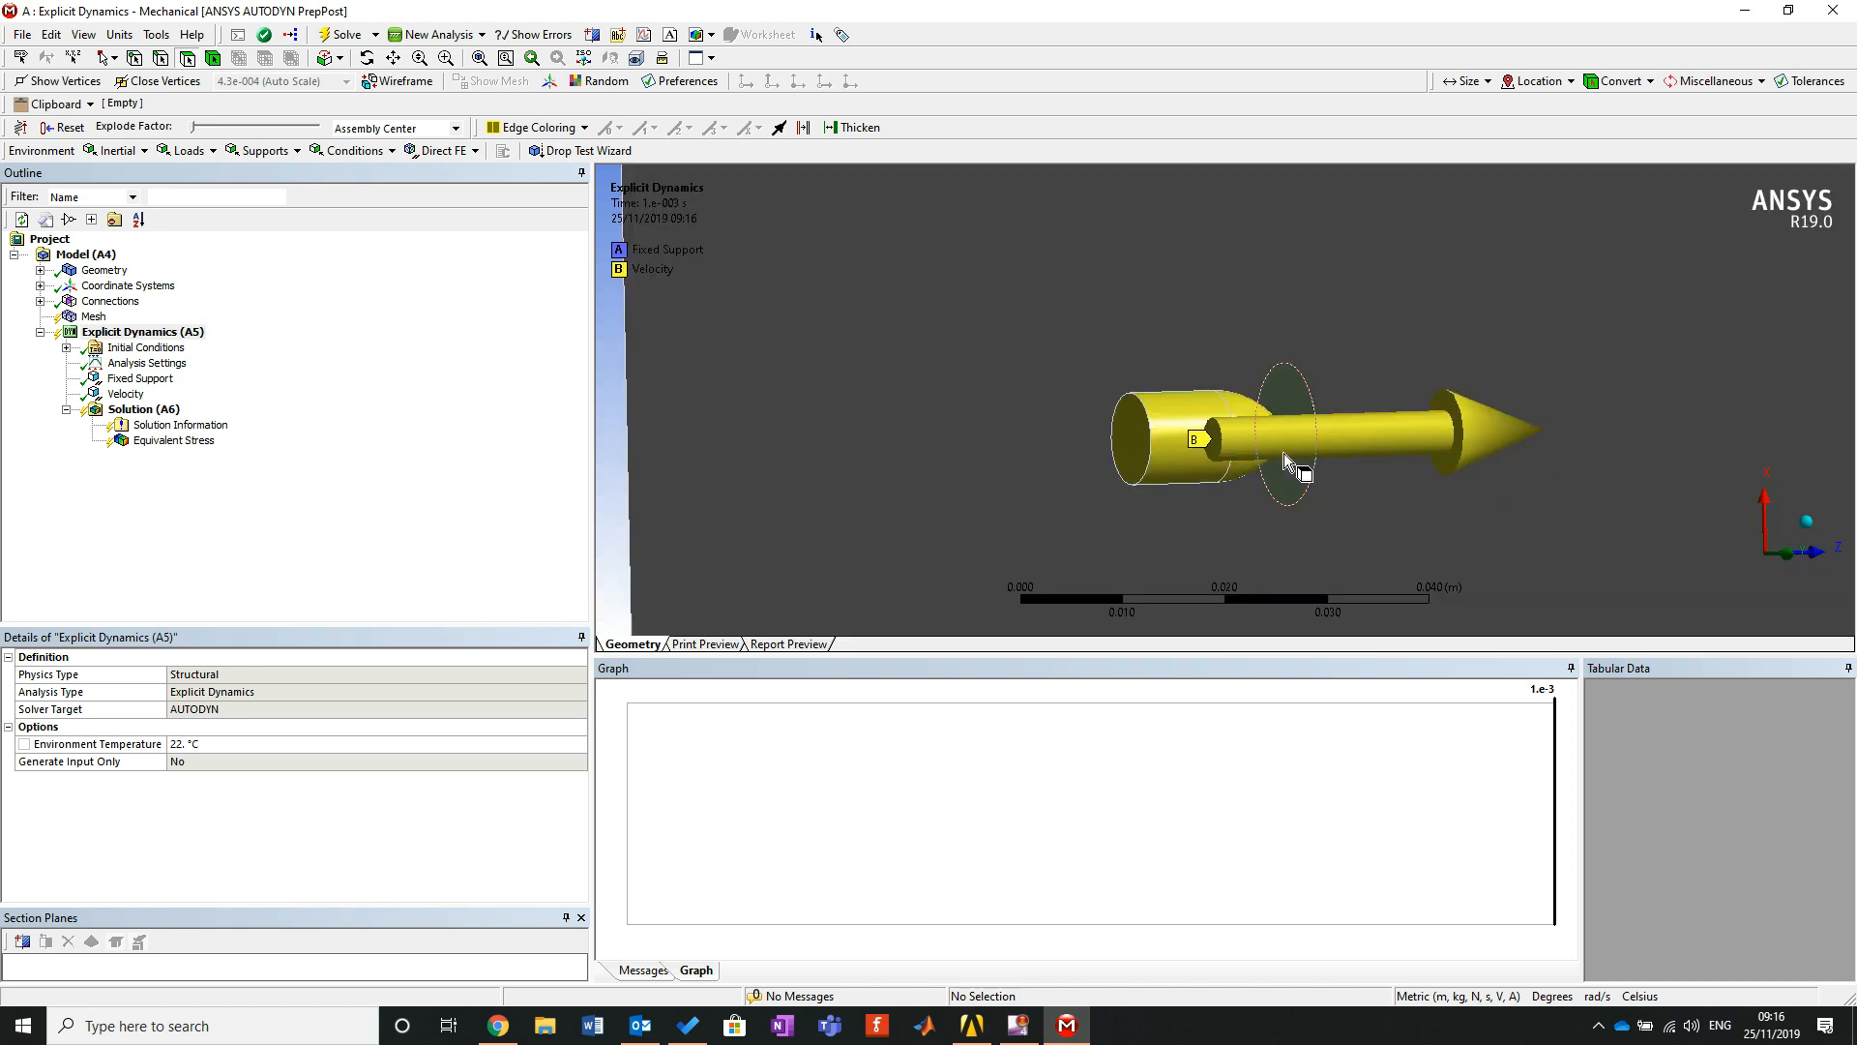
mouse_move(1174, 455)
middle_down()
mouse_move(1107, 422)
mouse_move(1236, 398)
mouse_move(1266, 344)
mouse_move(1200, 488)
mouse_move(1182, 487)
middle_up()
key(F7)
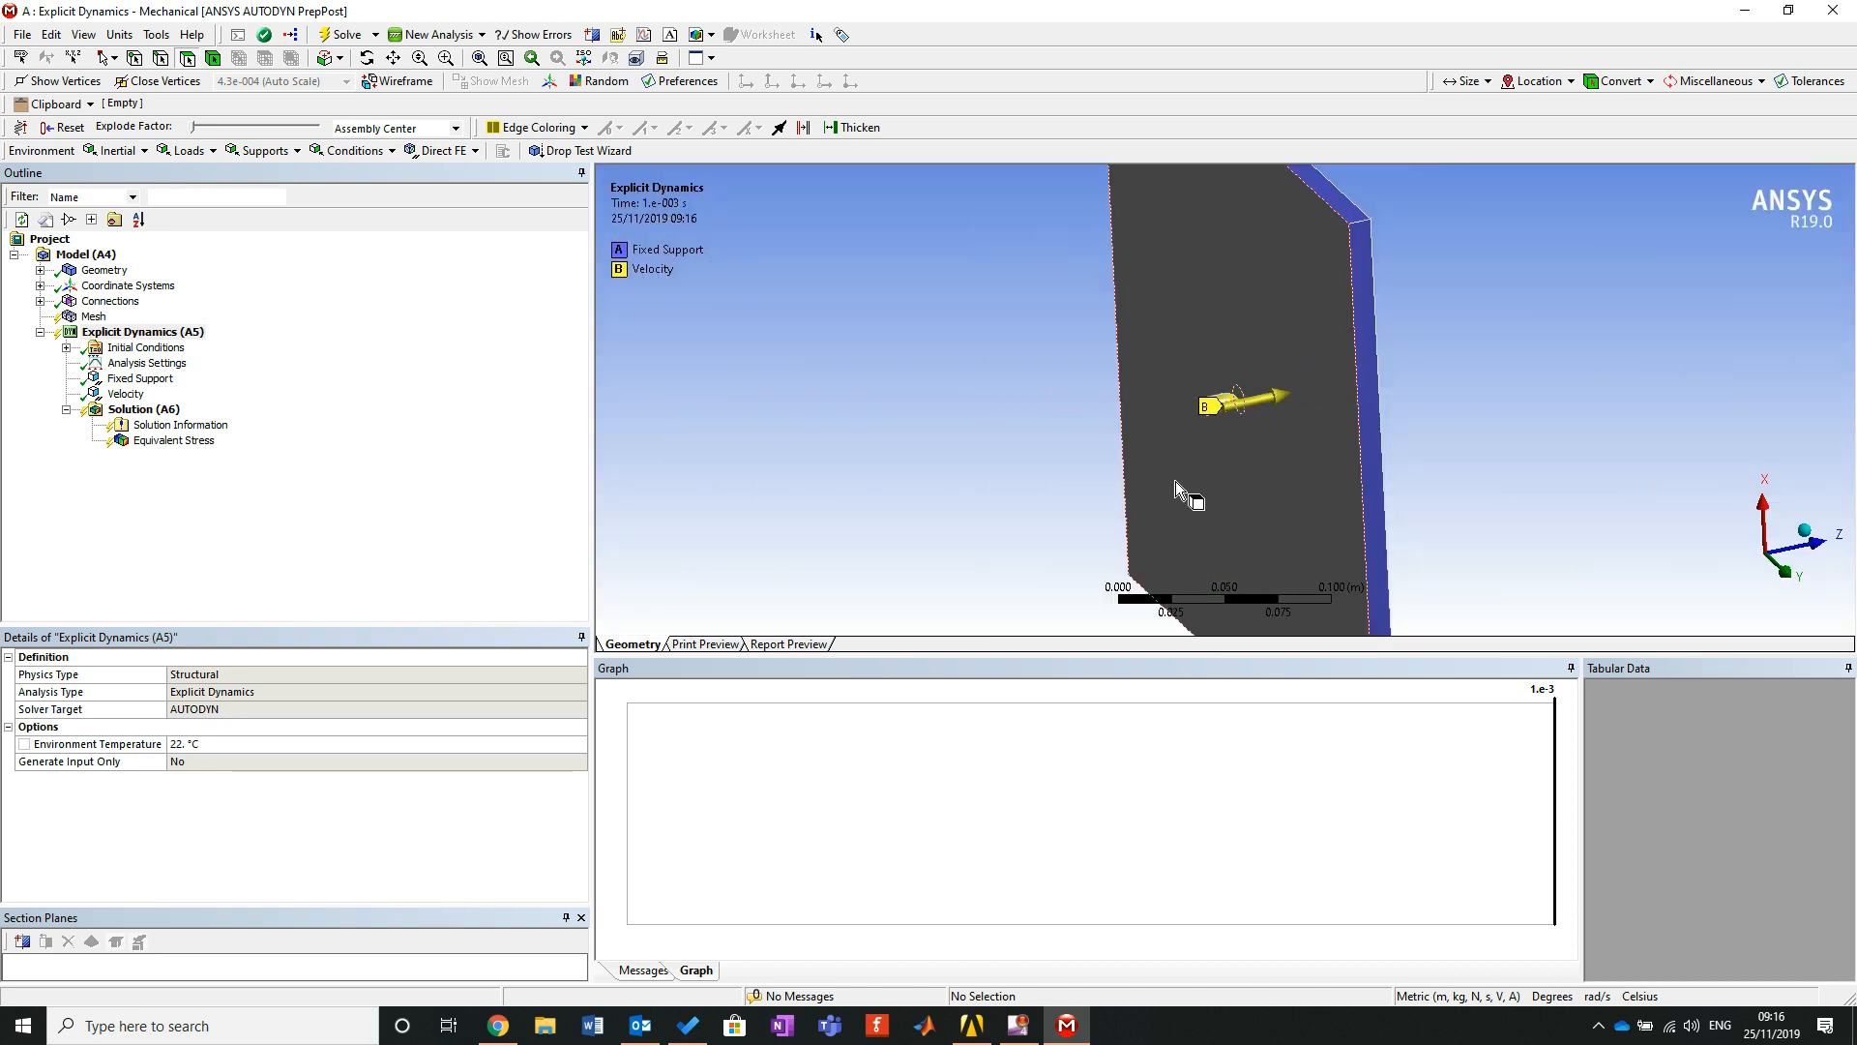
click(94, 319)
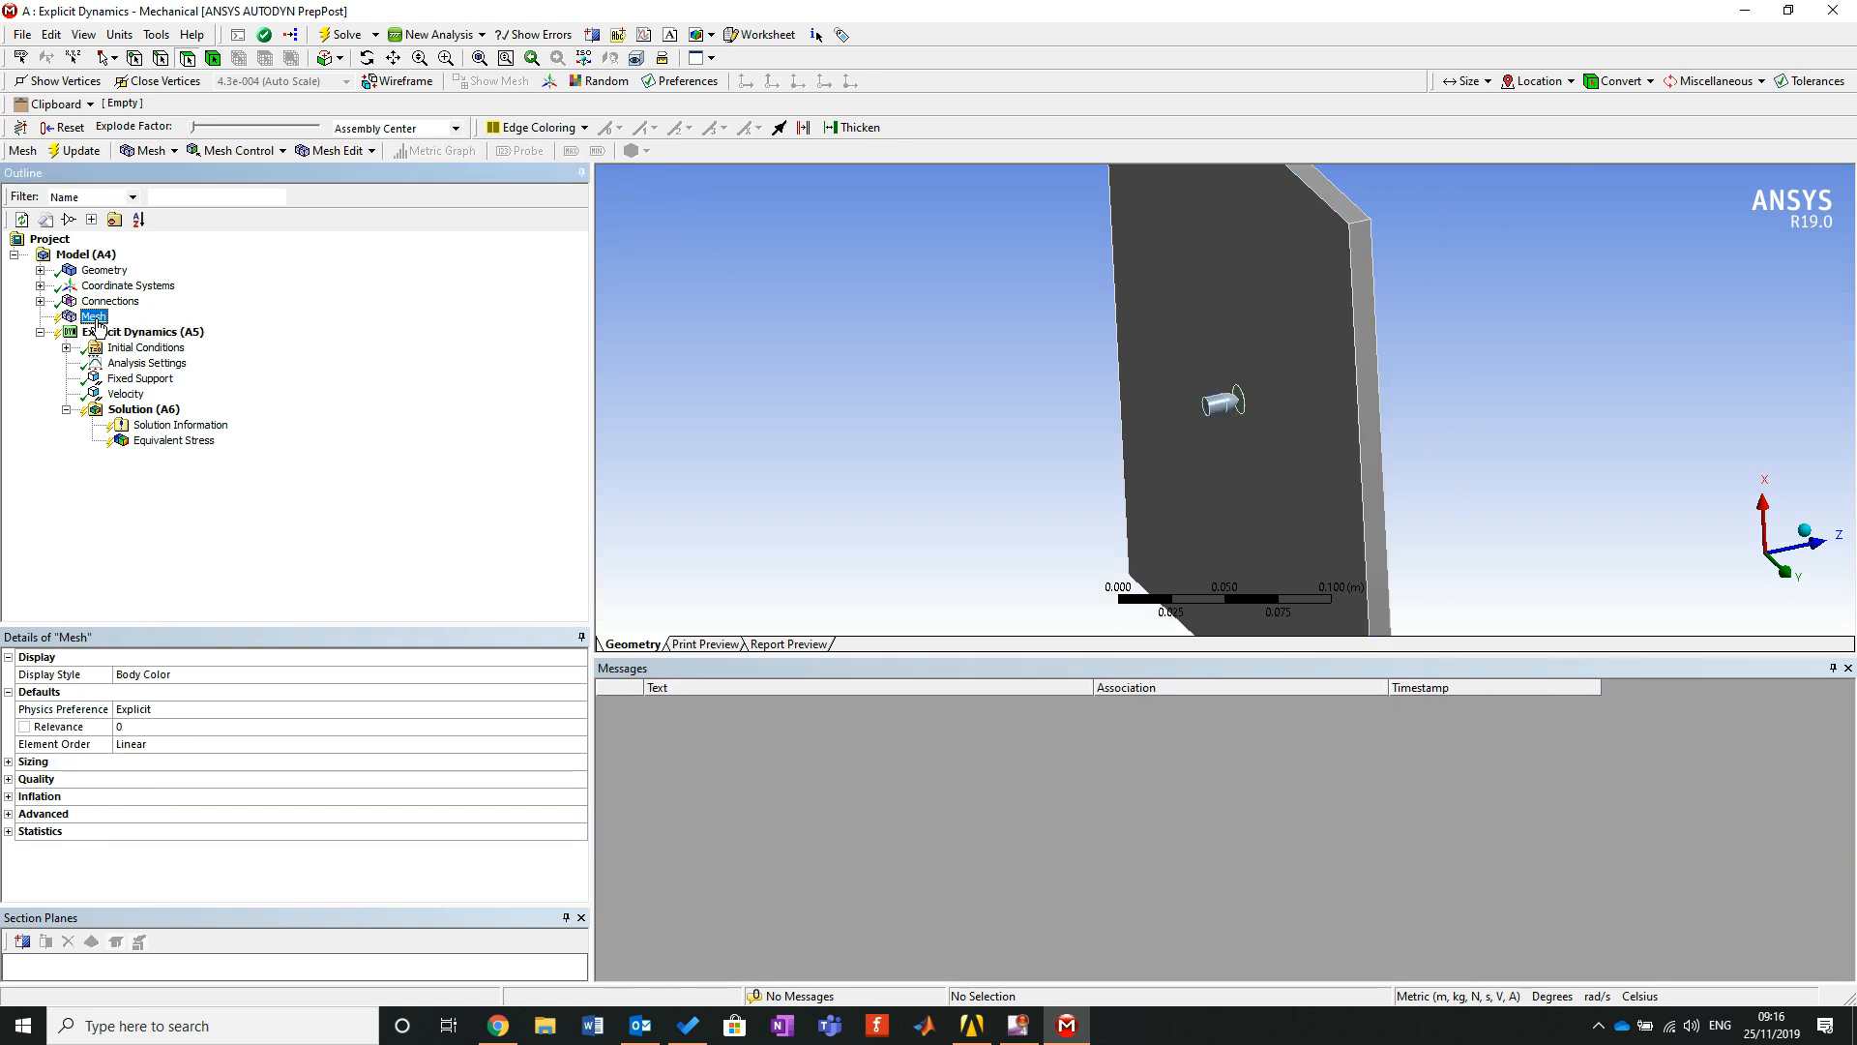
right_click(97, 322)
click(154, 388)
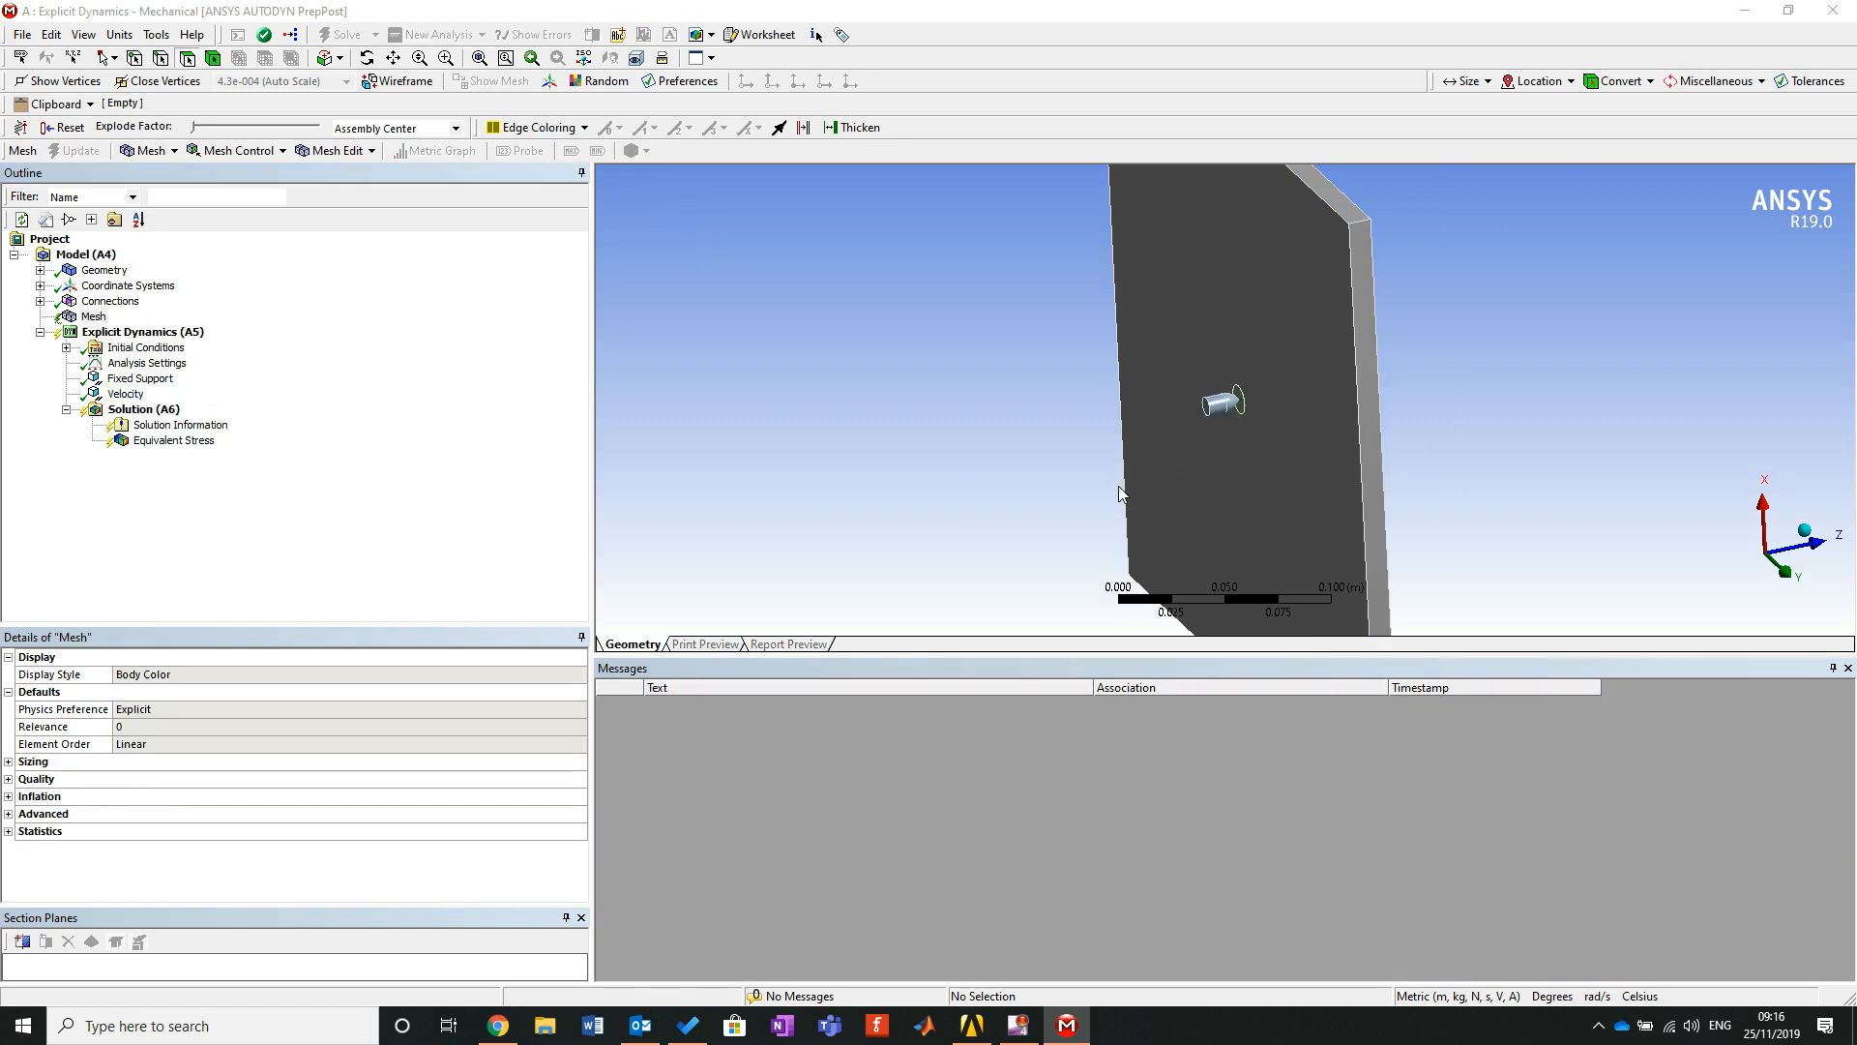
middle_drag(1123, 477, 1300, 473)
right_drag(1381, 281, 1517, 410)
middle_drag(1243, 389, 1090, 379)
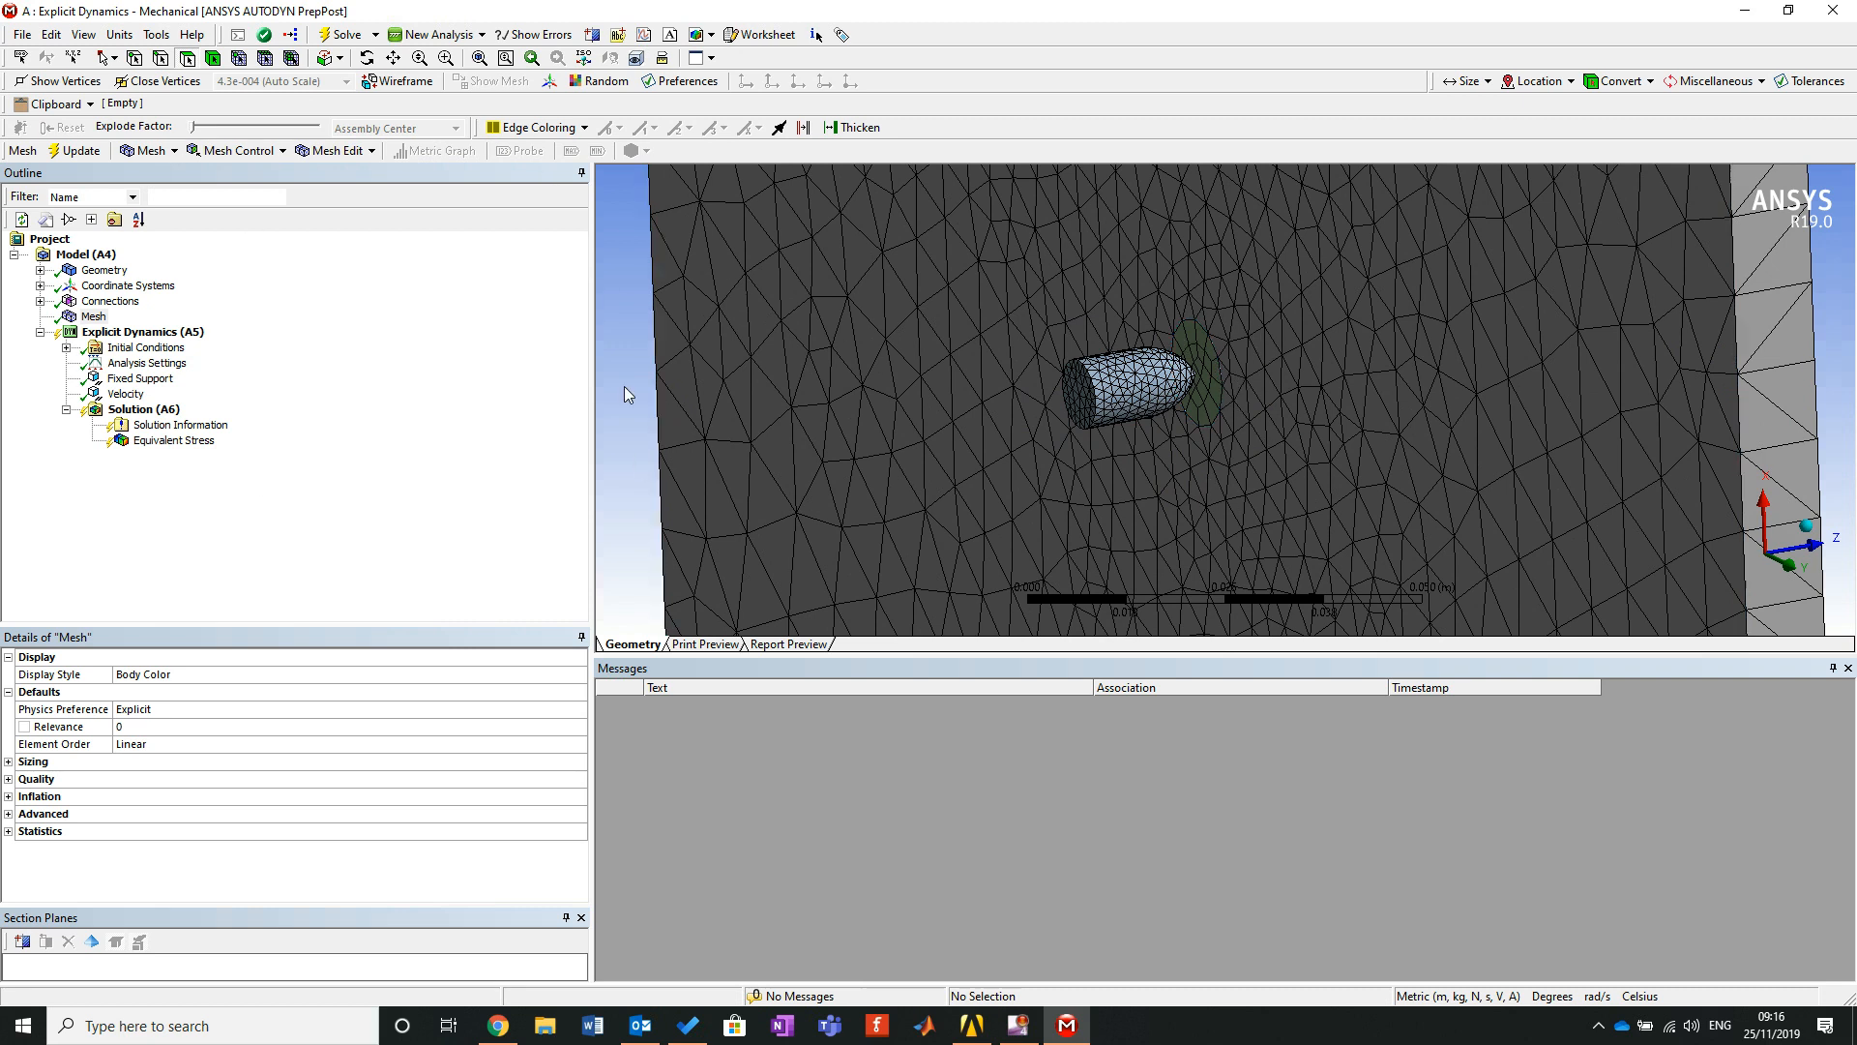
Add a mesh sizing control to the cylinder body in the plate with an element size of 0.001 m.
right_click(88, 321)
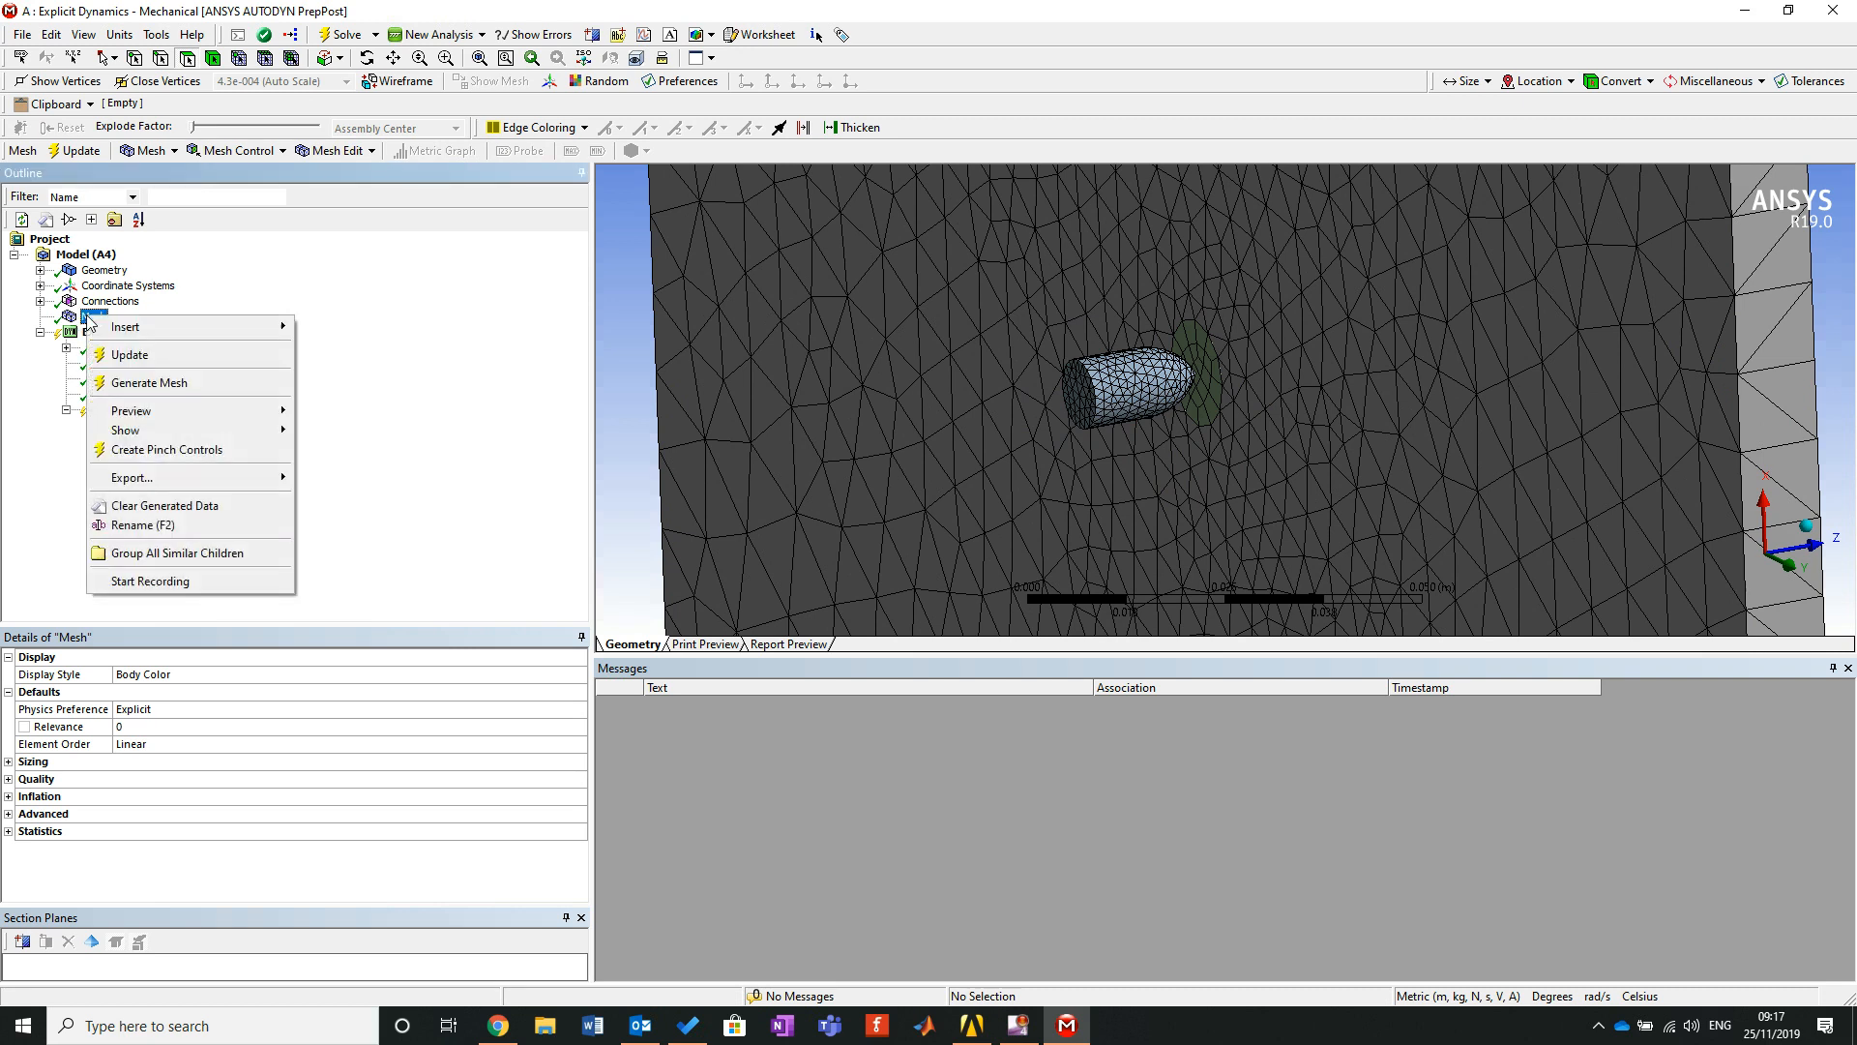
mouse_move(259, 338)
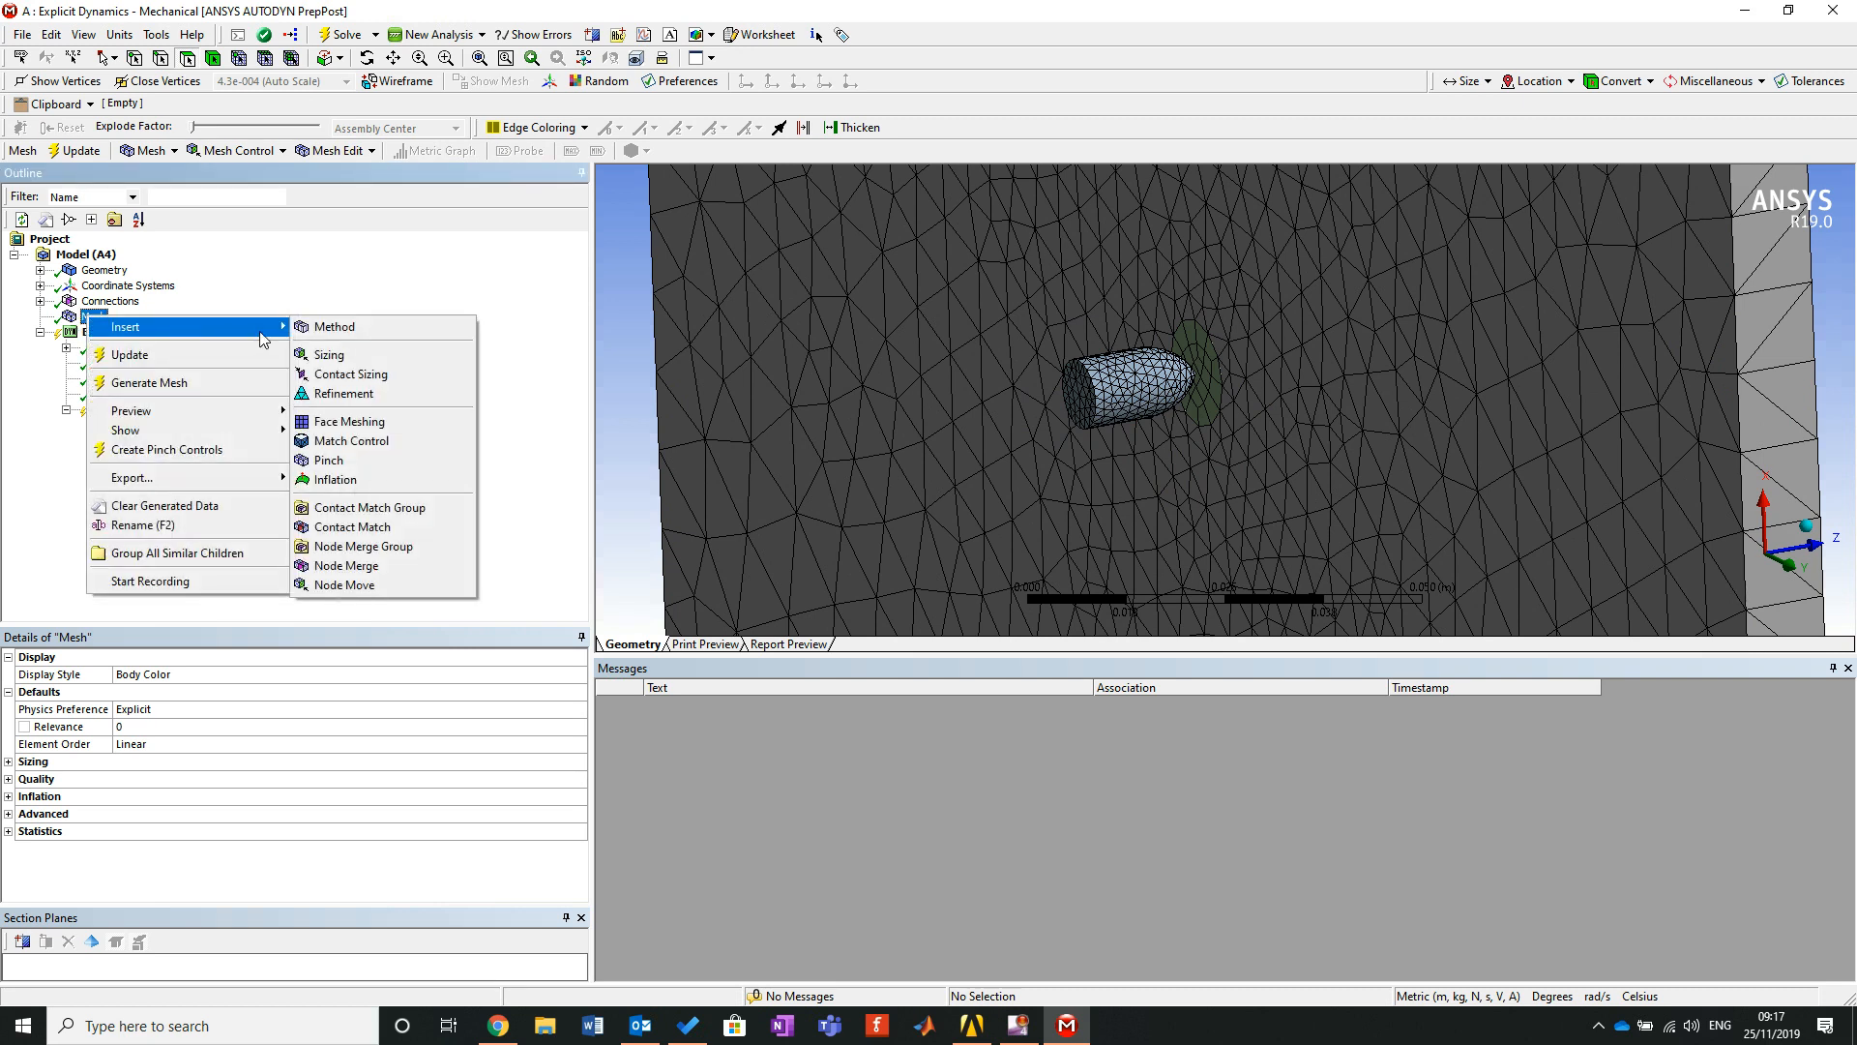
click(366, 356)
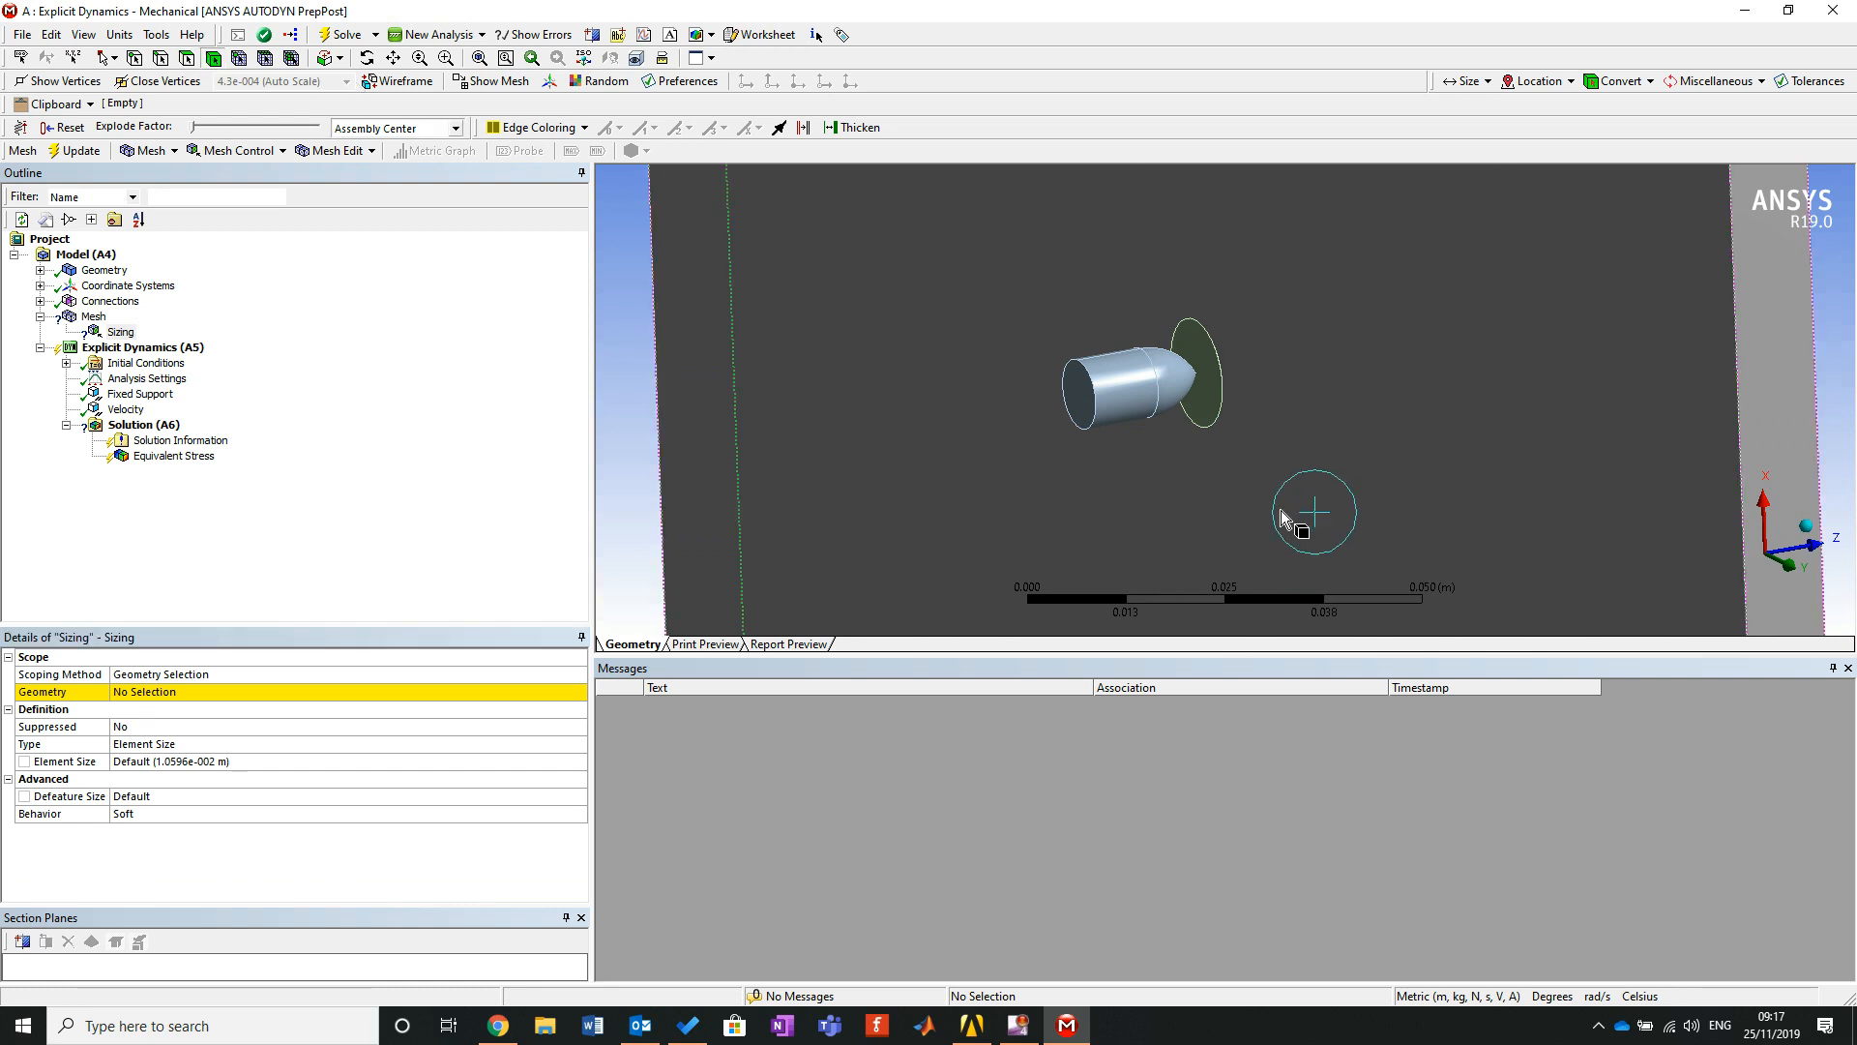
click(1205, 402)
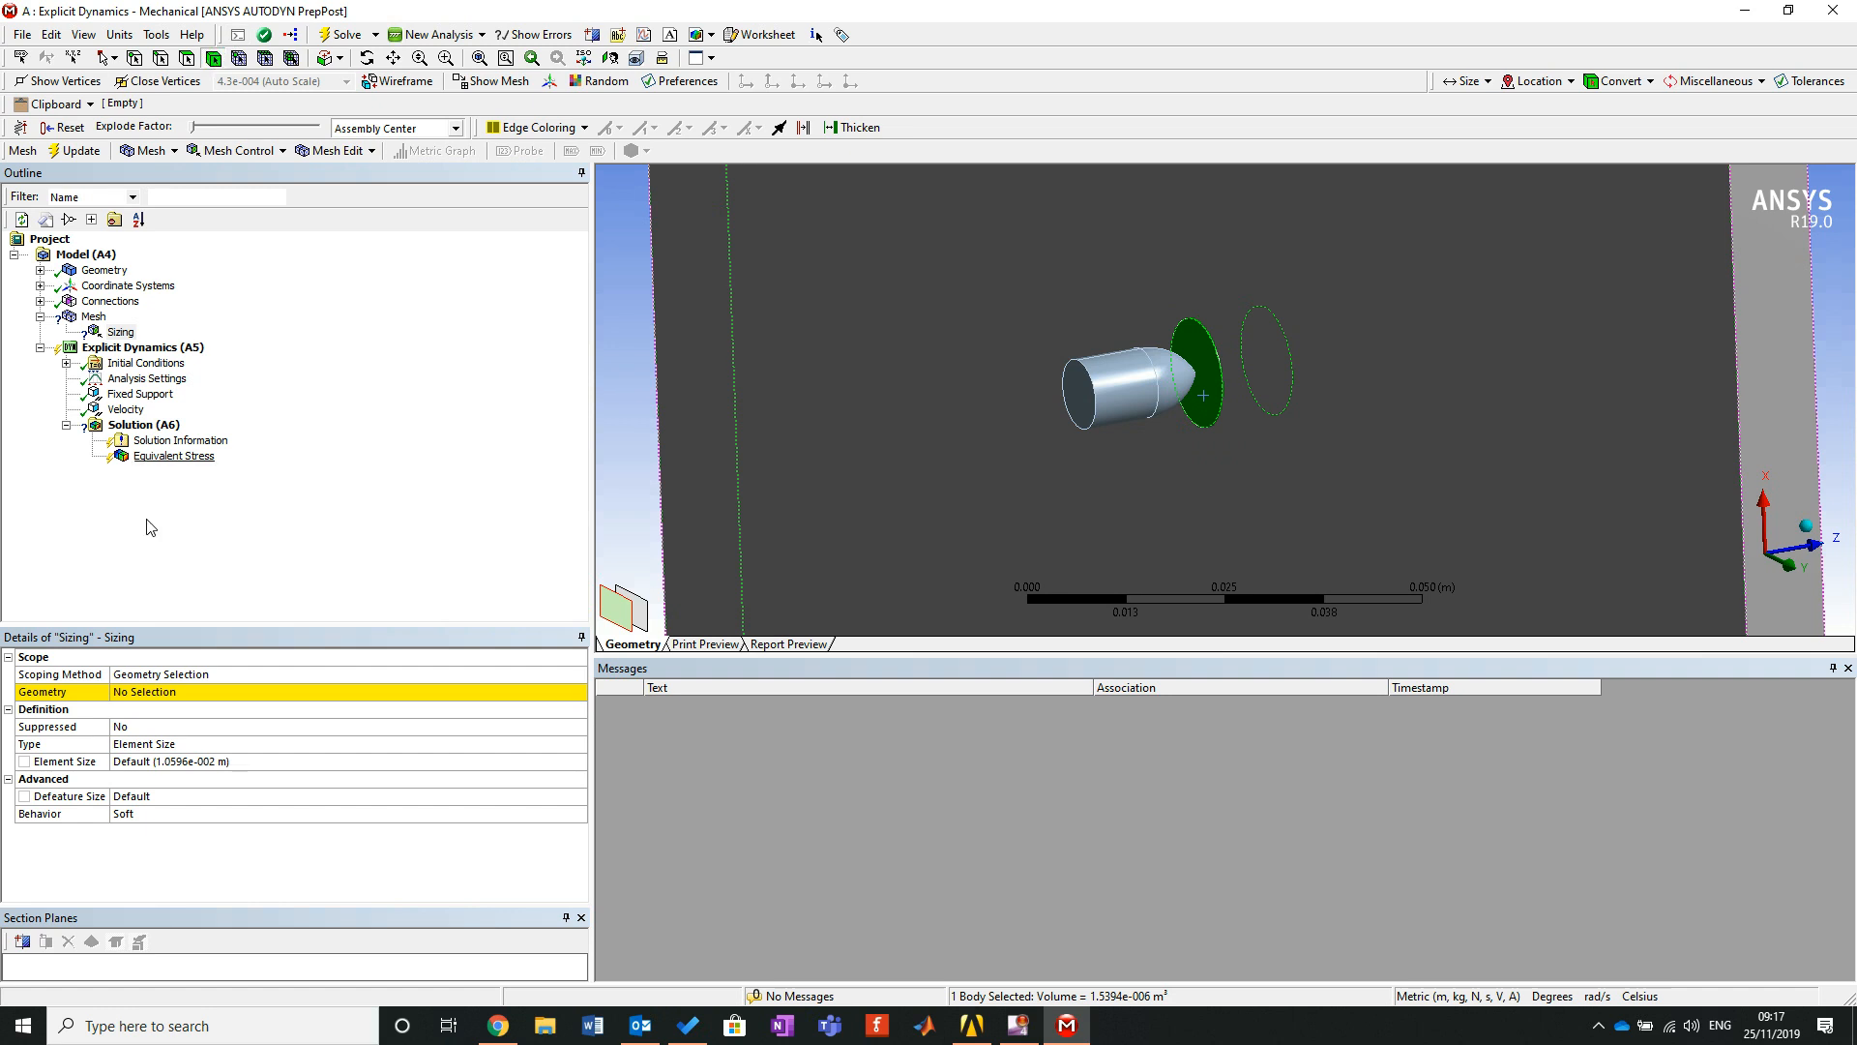
click(154, 693)
click(155, 693)
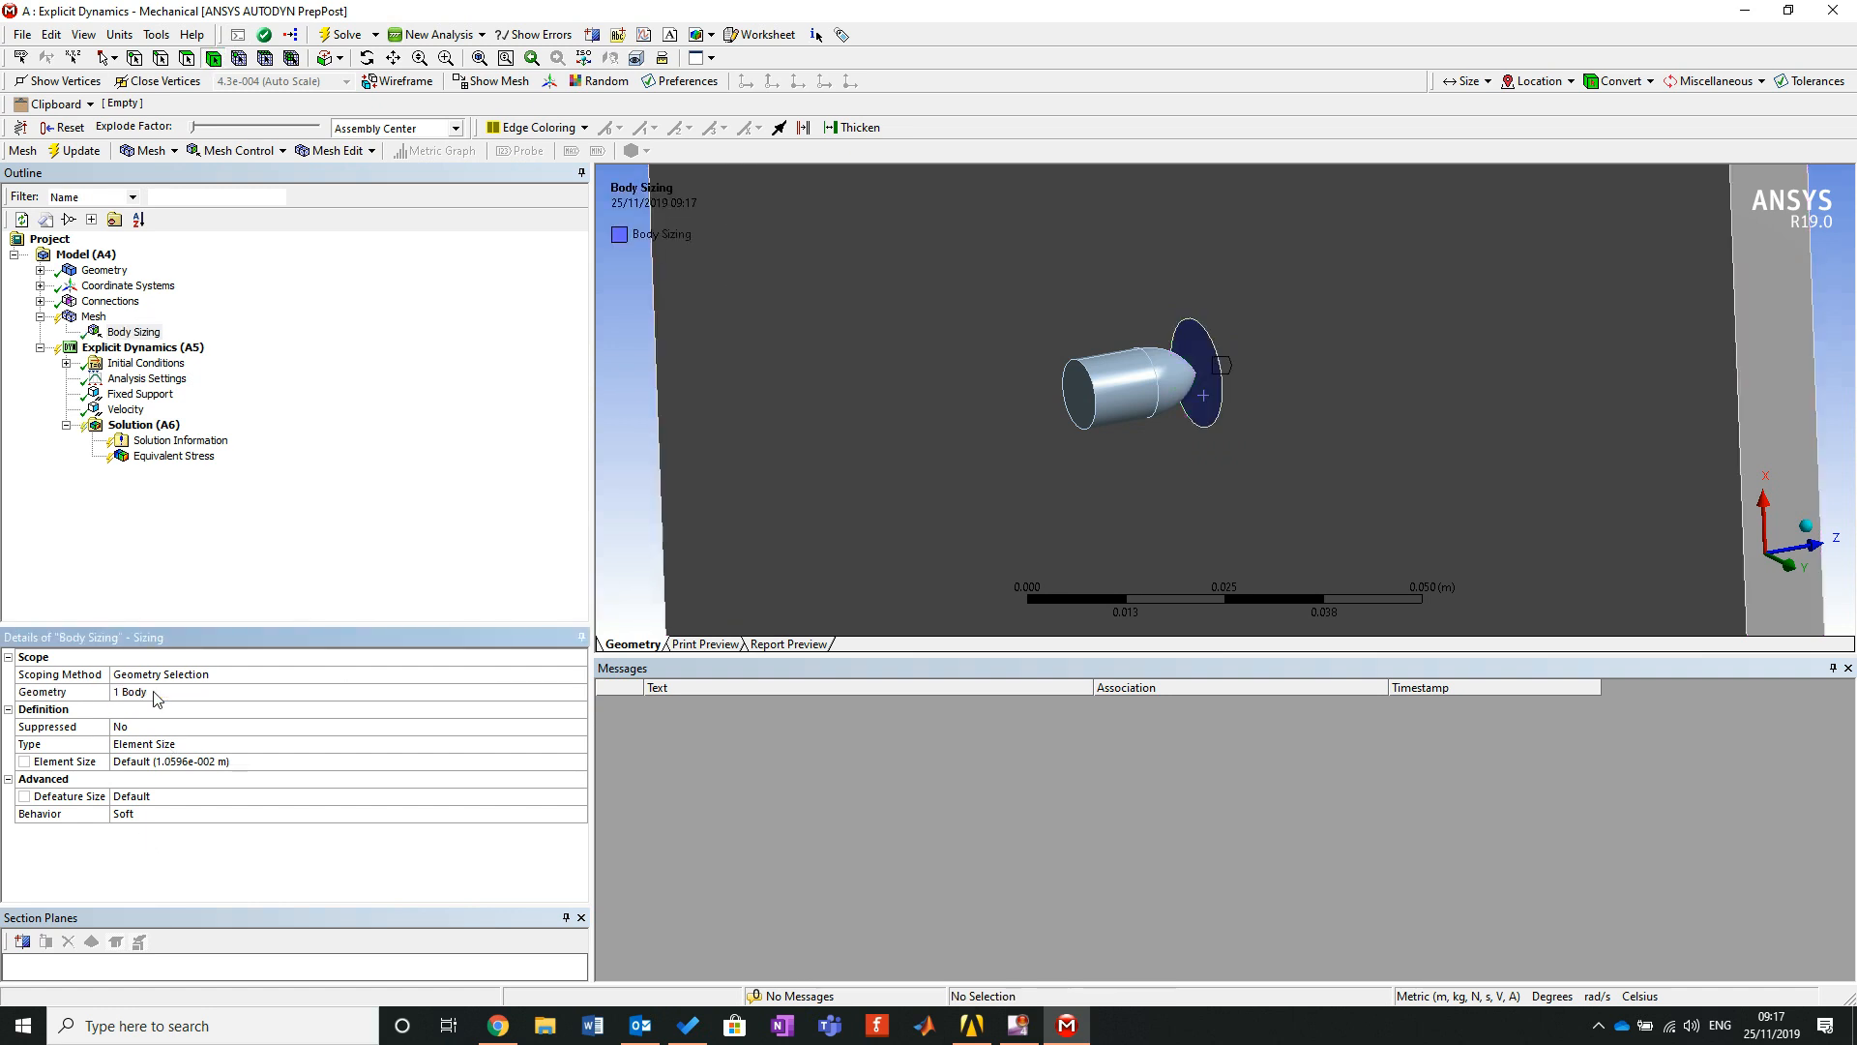
click(191, 763)
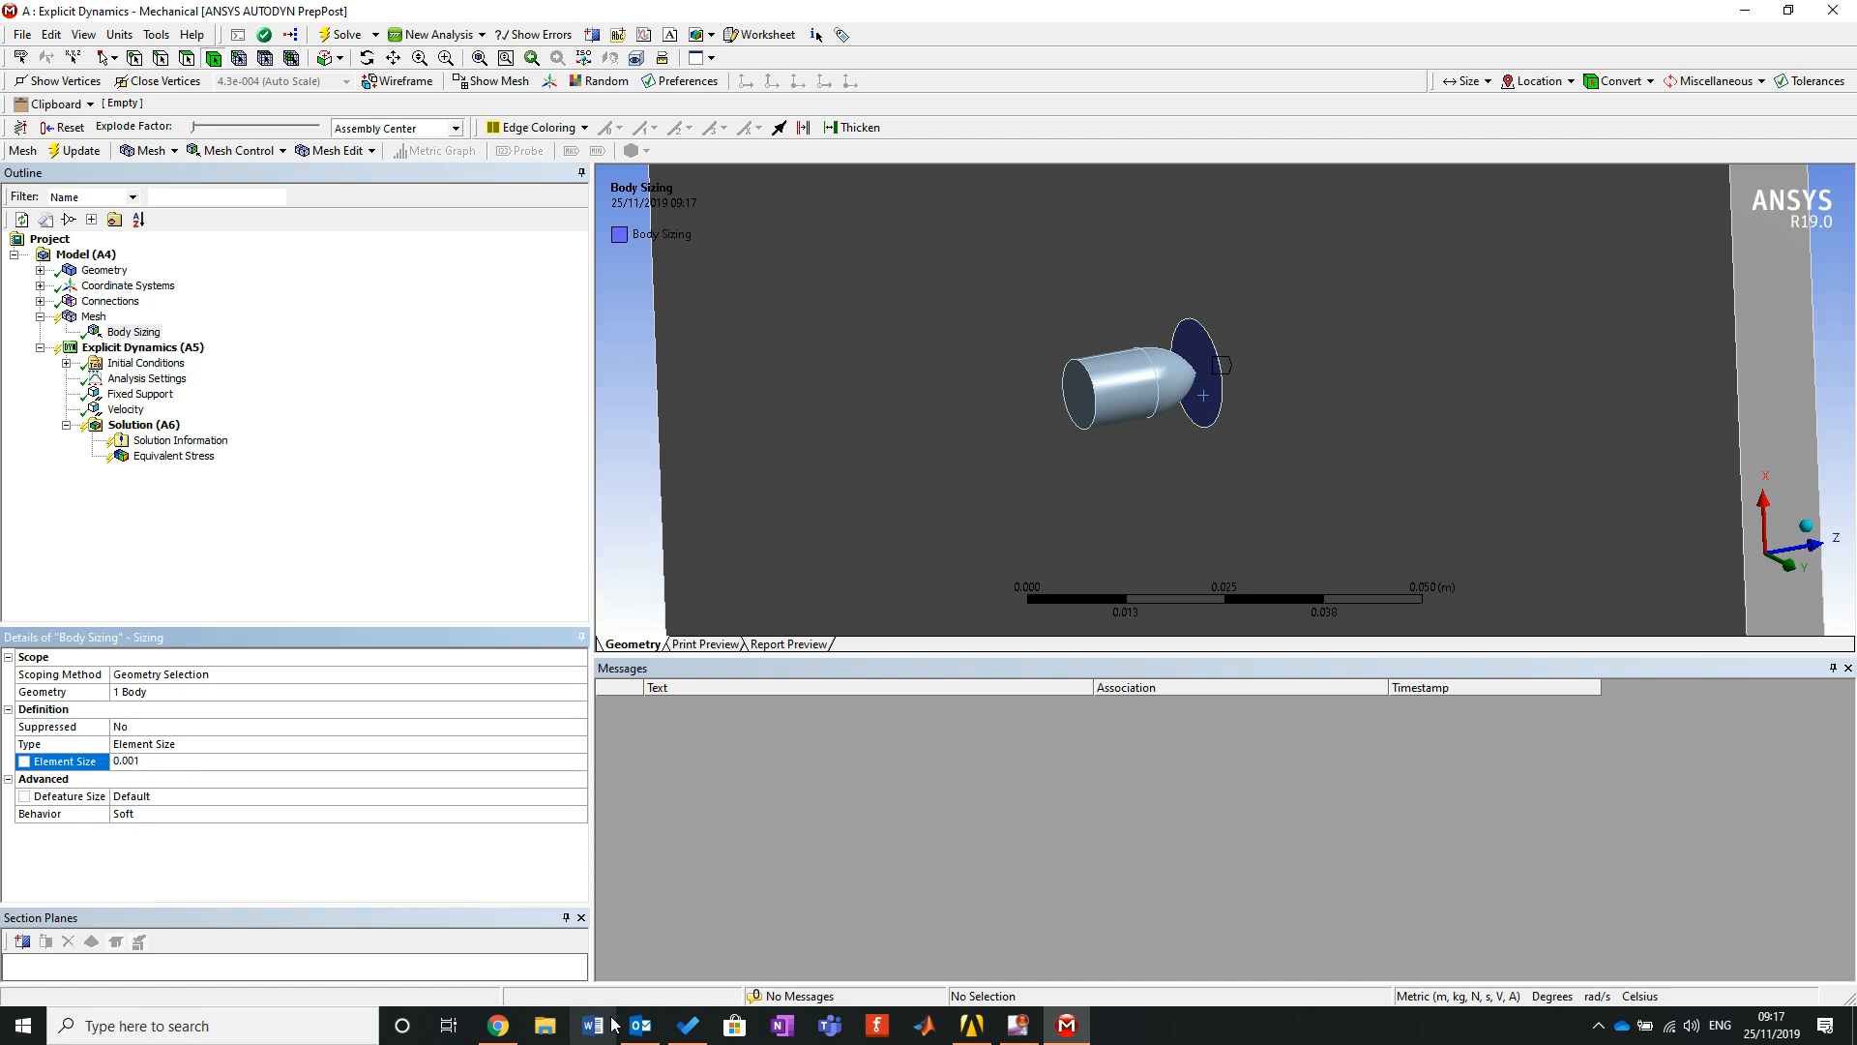
key(Return)
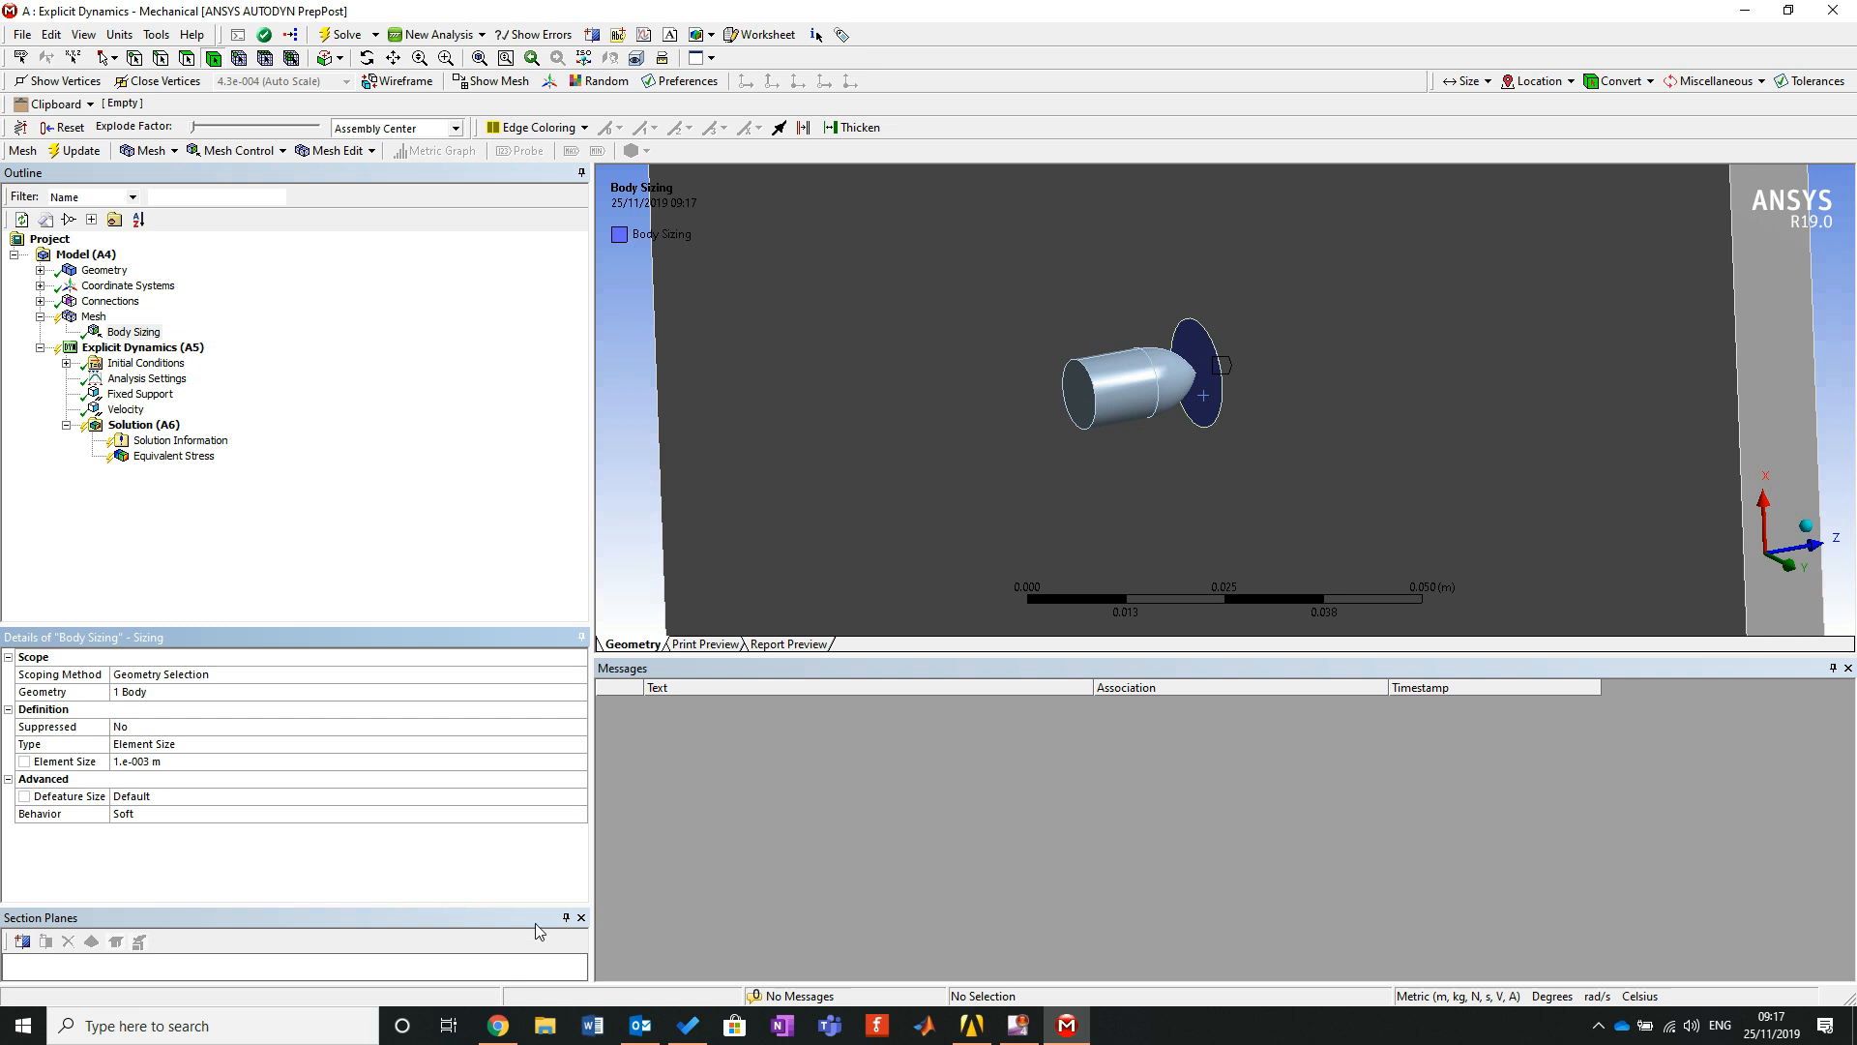
Generate the mesh with the body sizing and widen the message text to read the meshing messages.
right_click(89, 318)
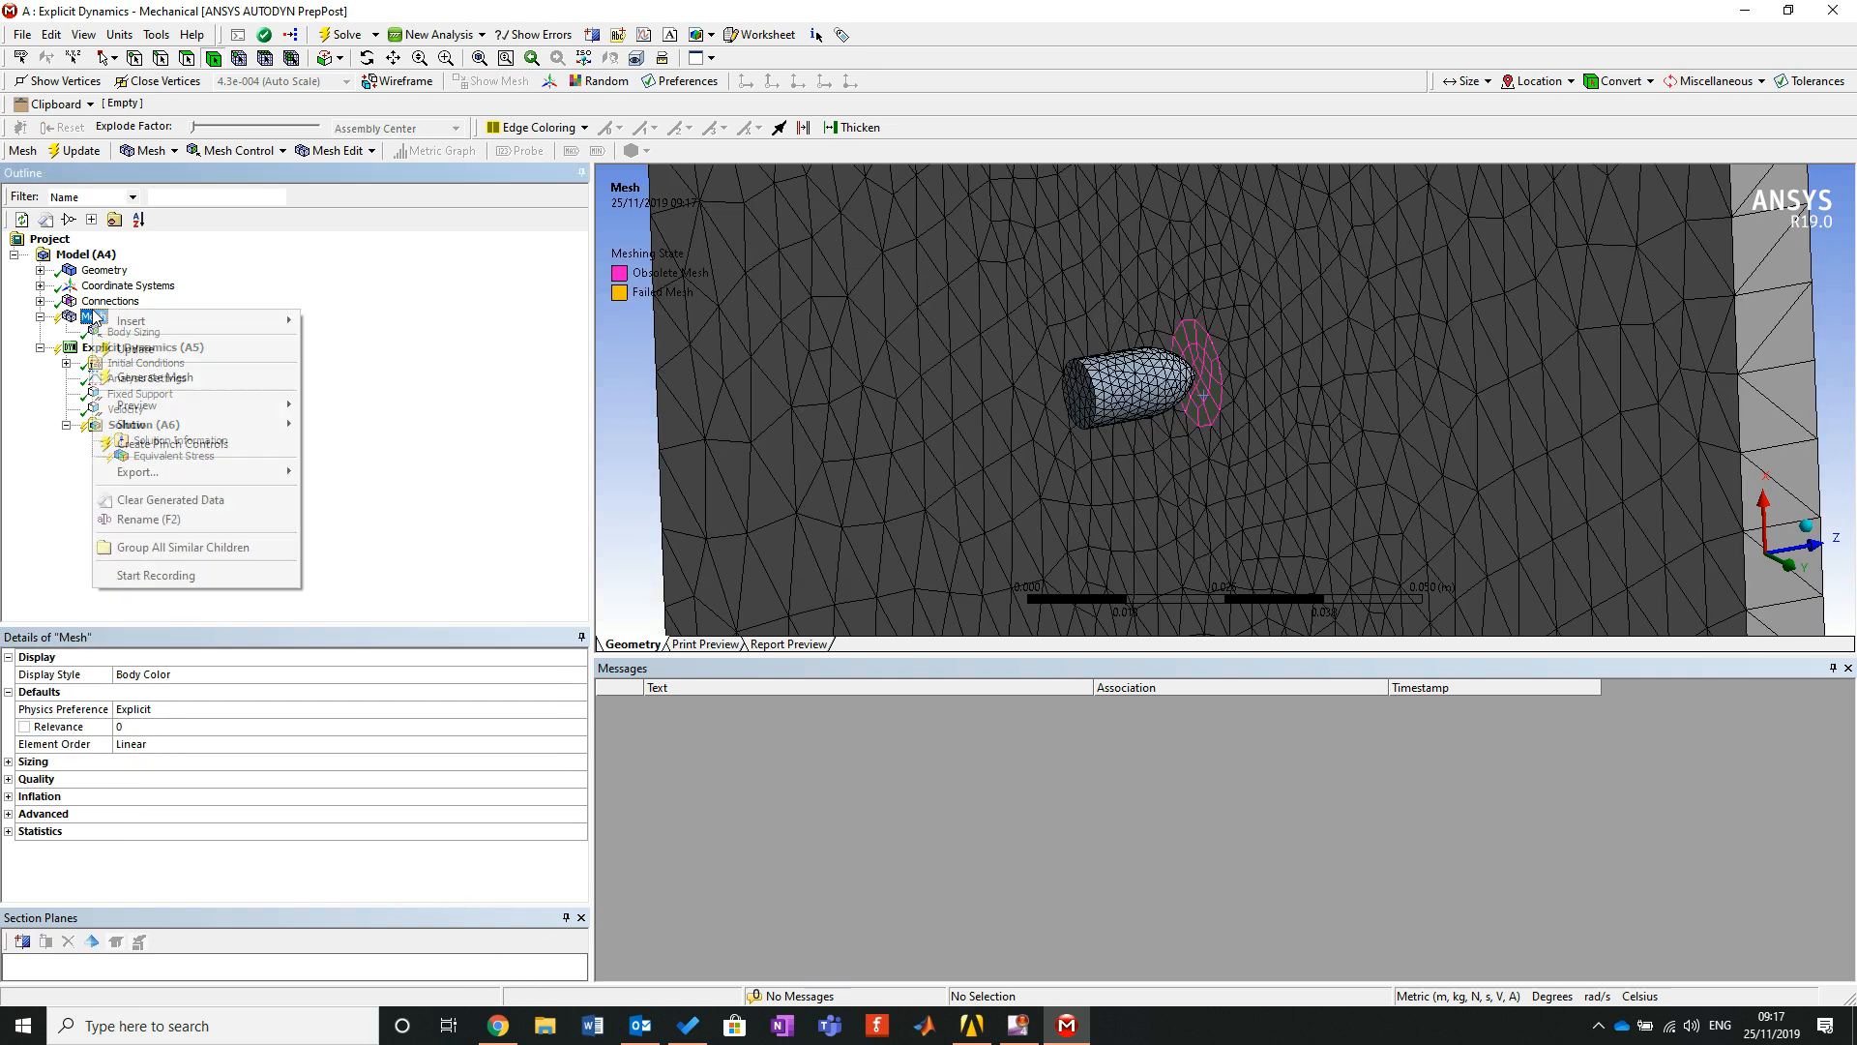
click(181, 381)
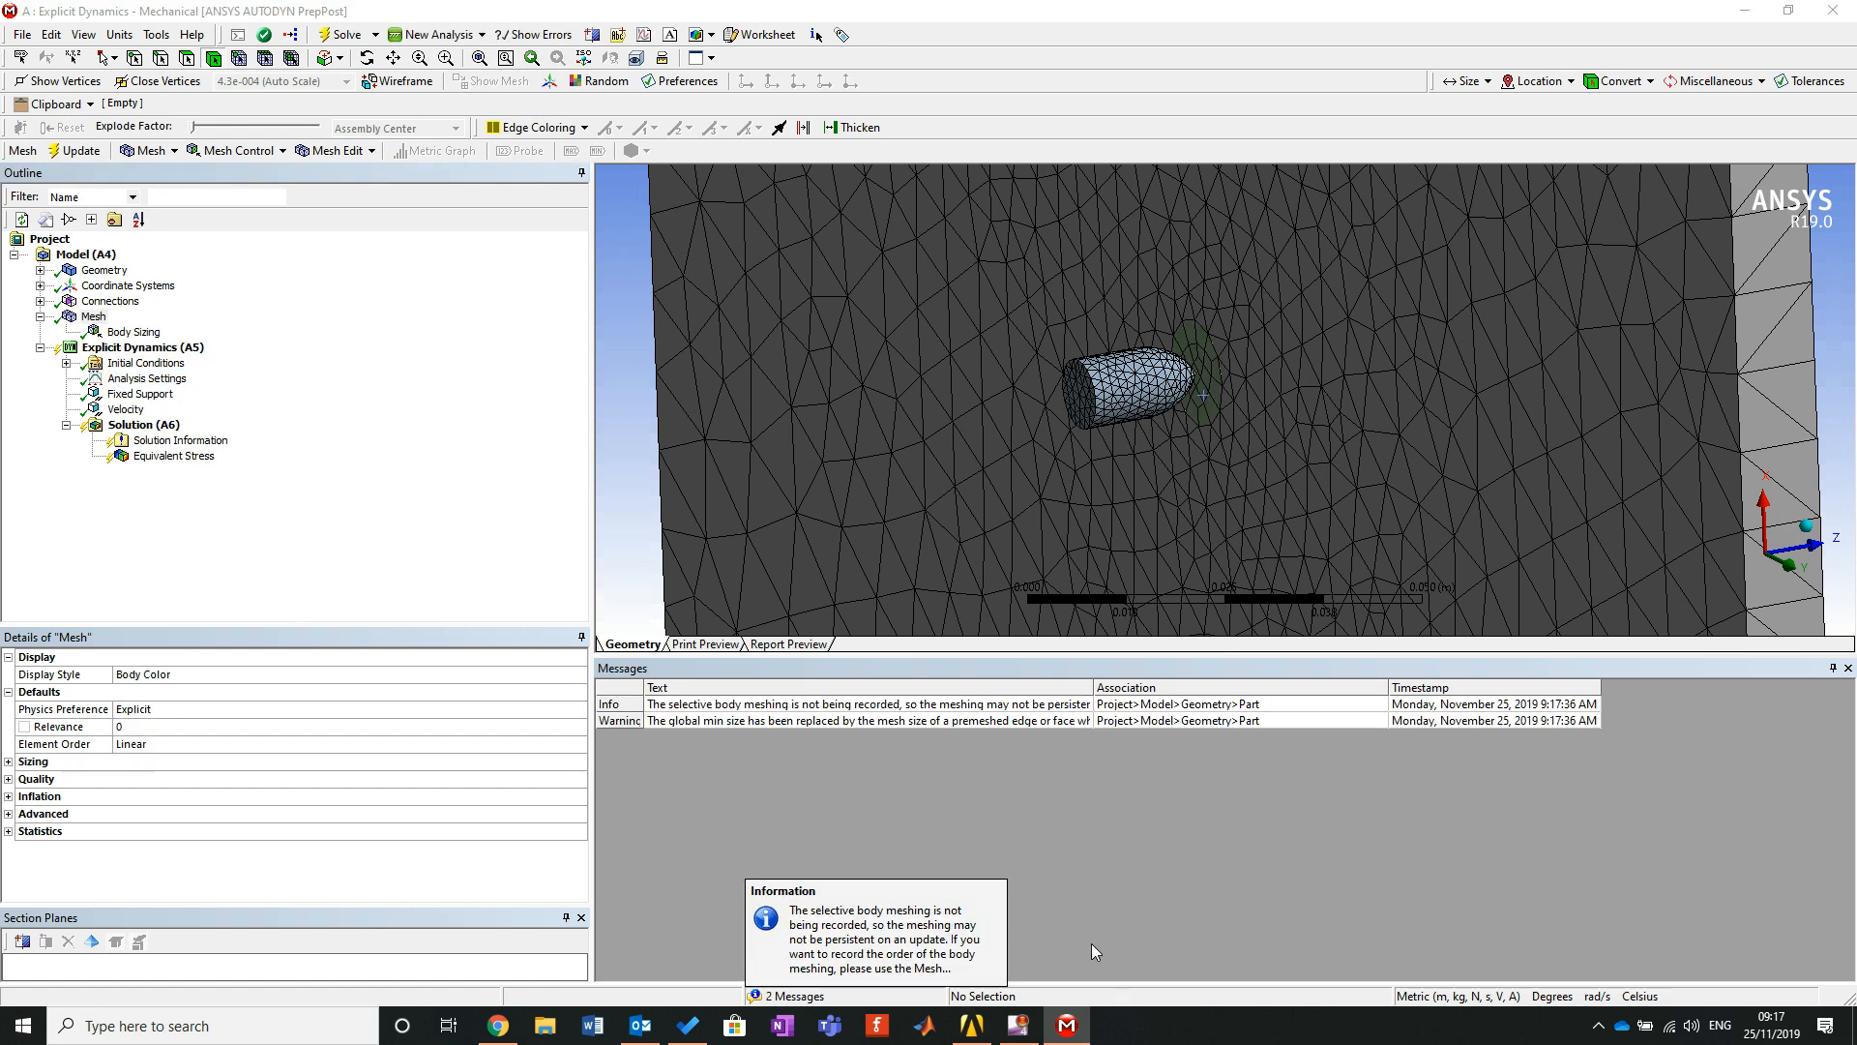
click(884, 941)
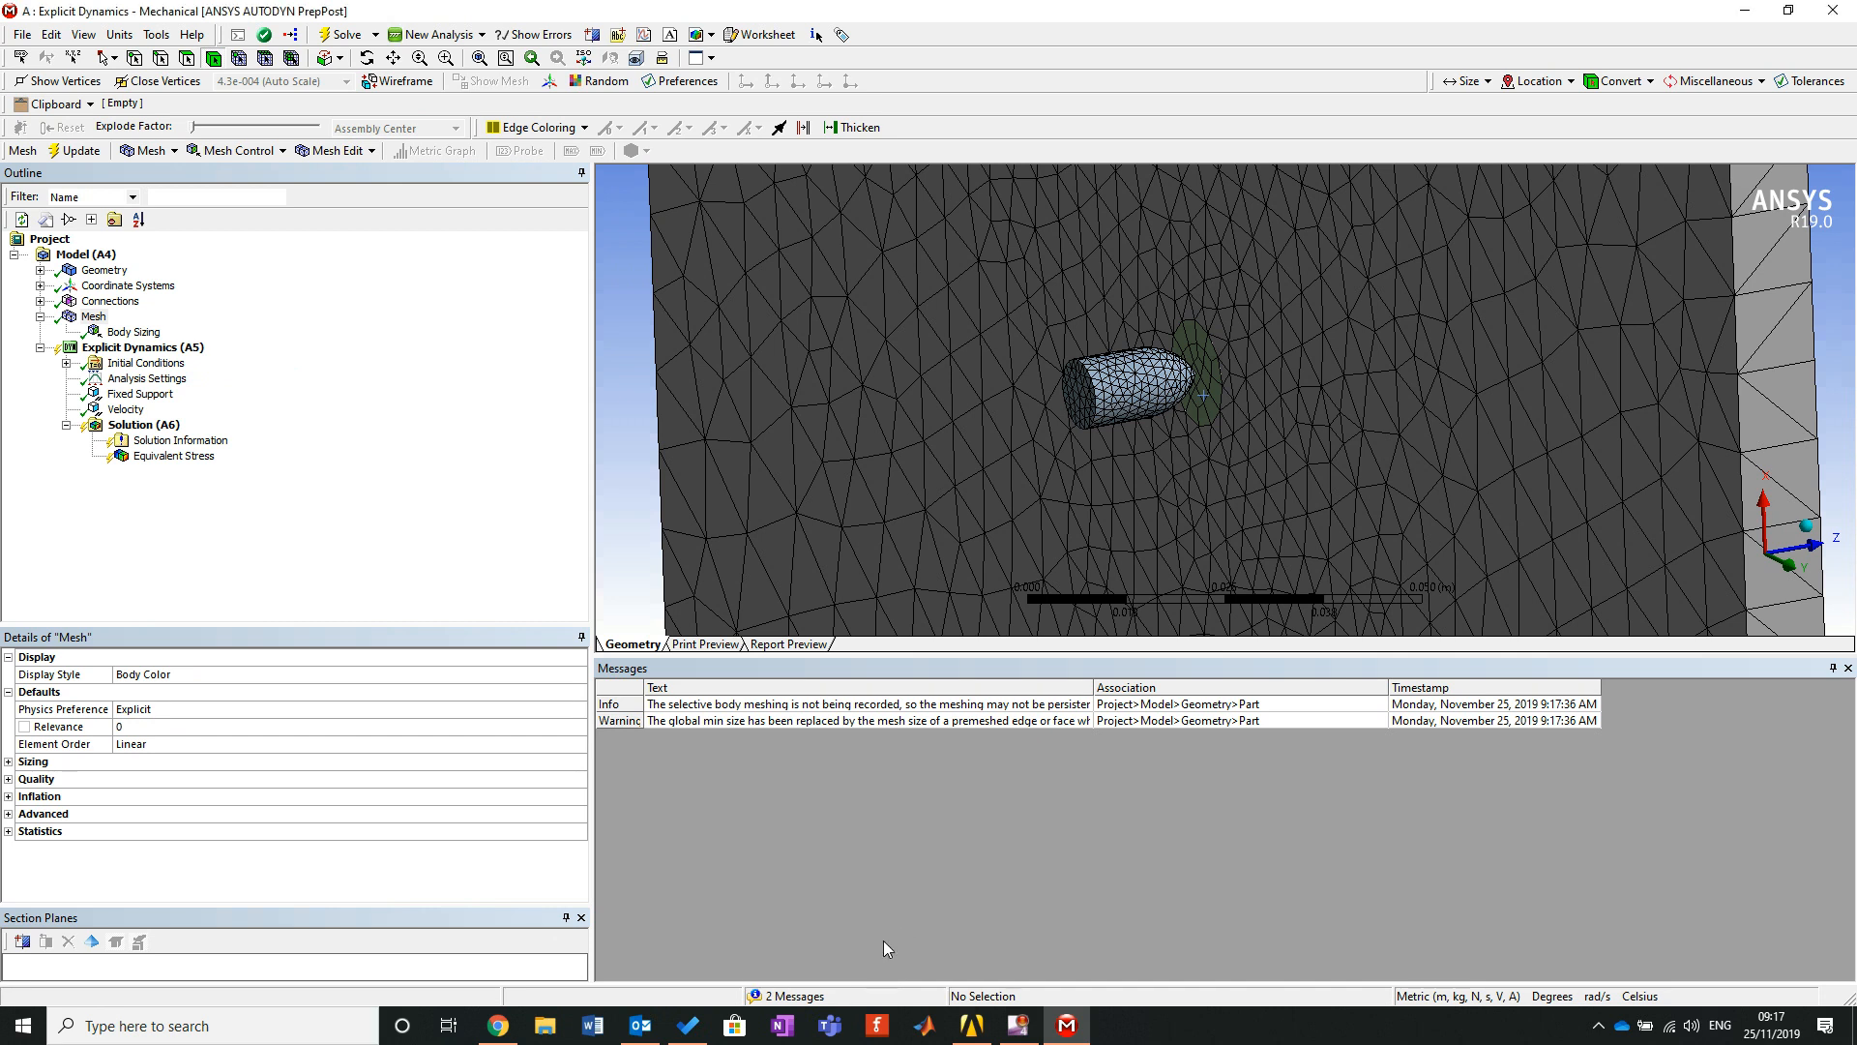
double_click(1093, 687)
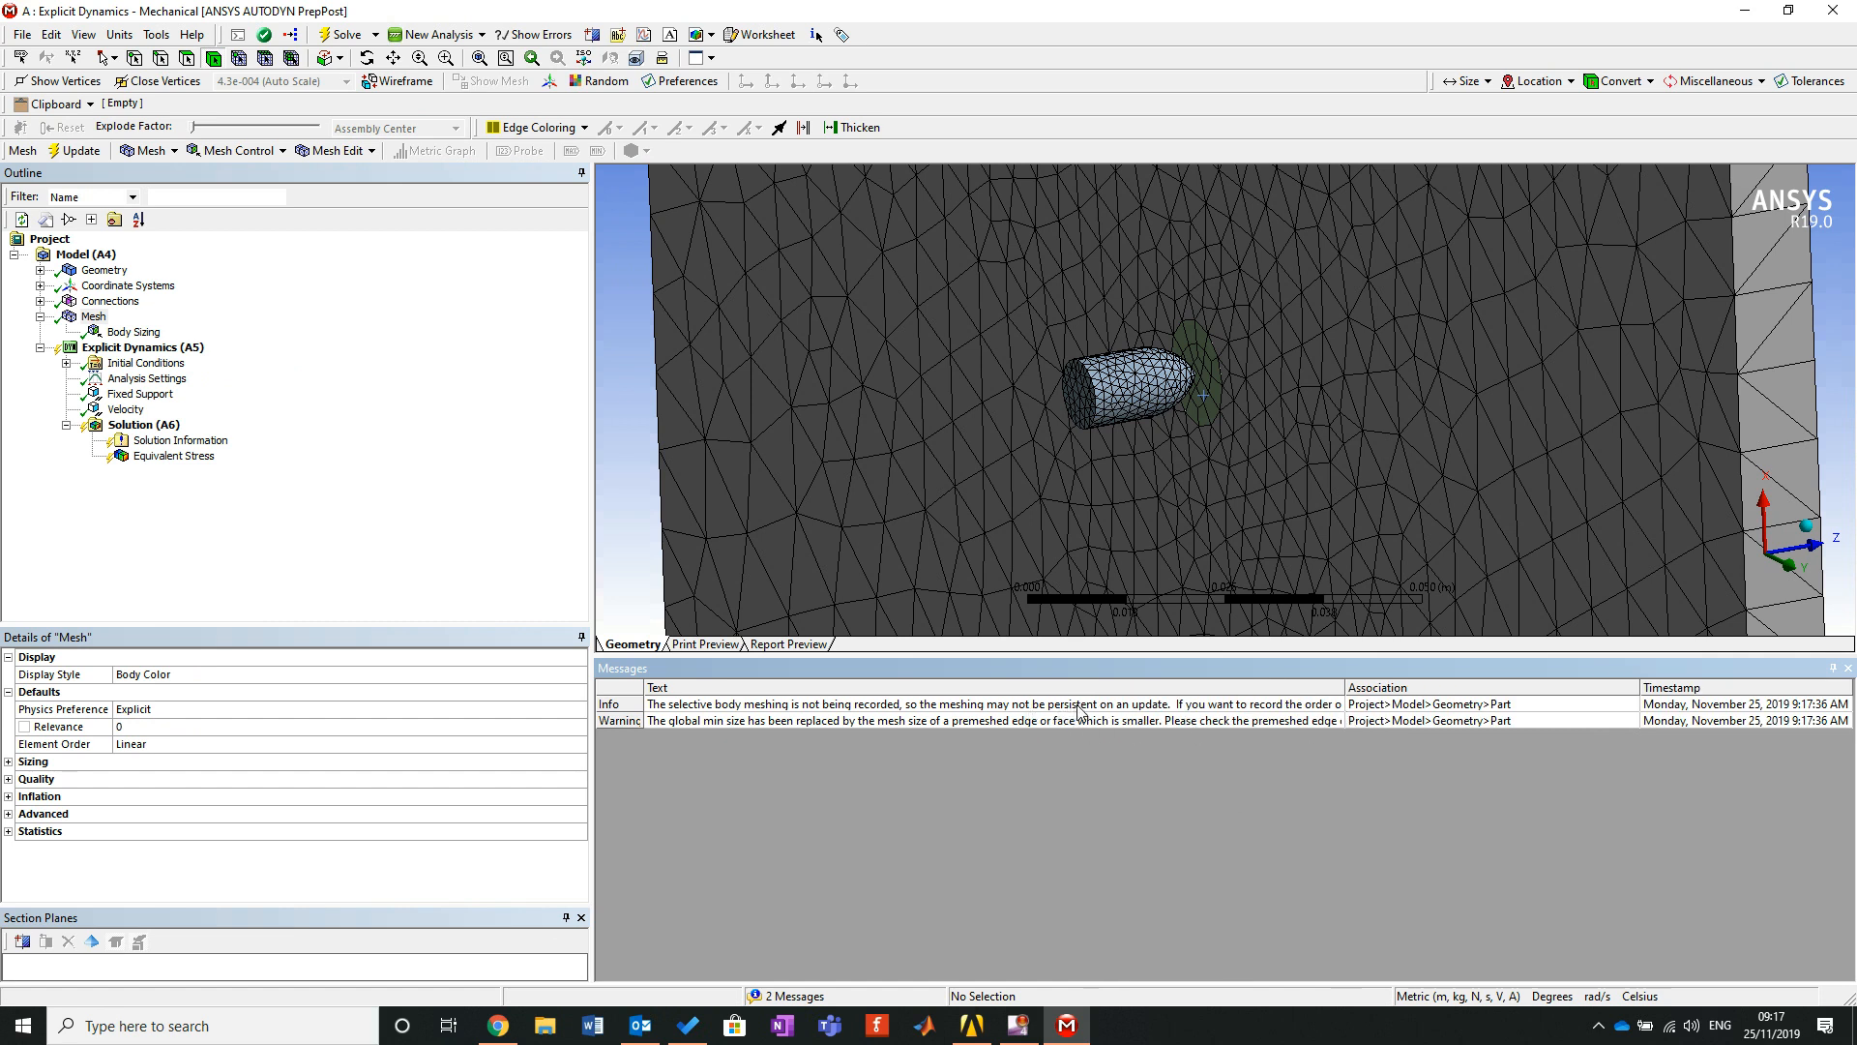
Rescope the sizing control from the cylinder body to its circular front face and update the mesh.
click(123, 333)
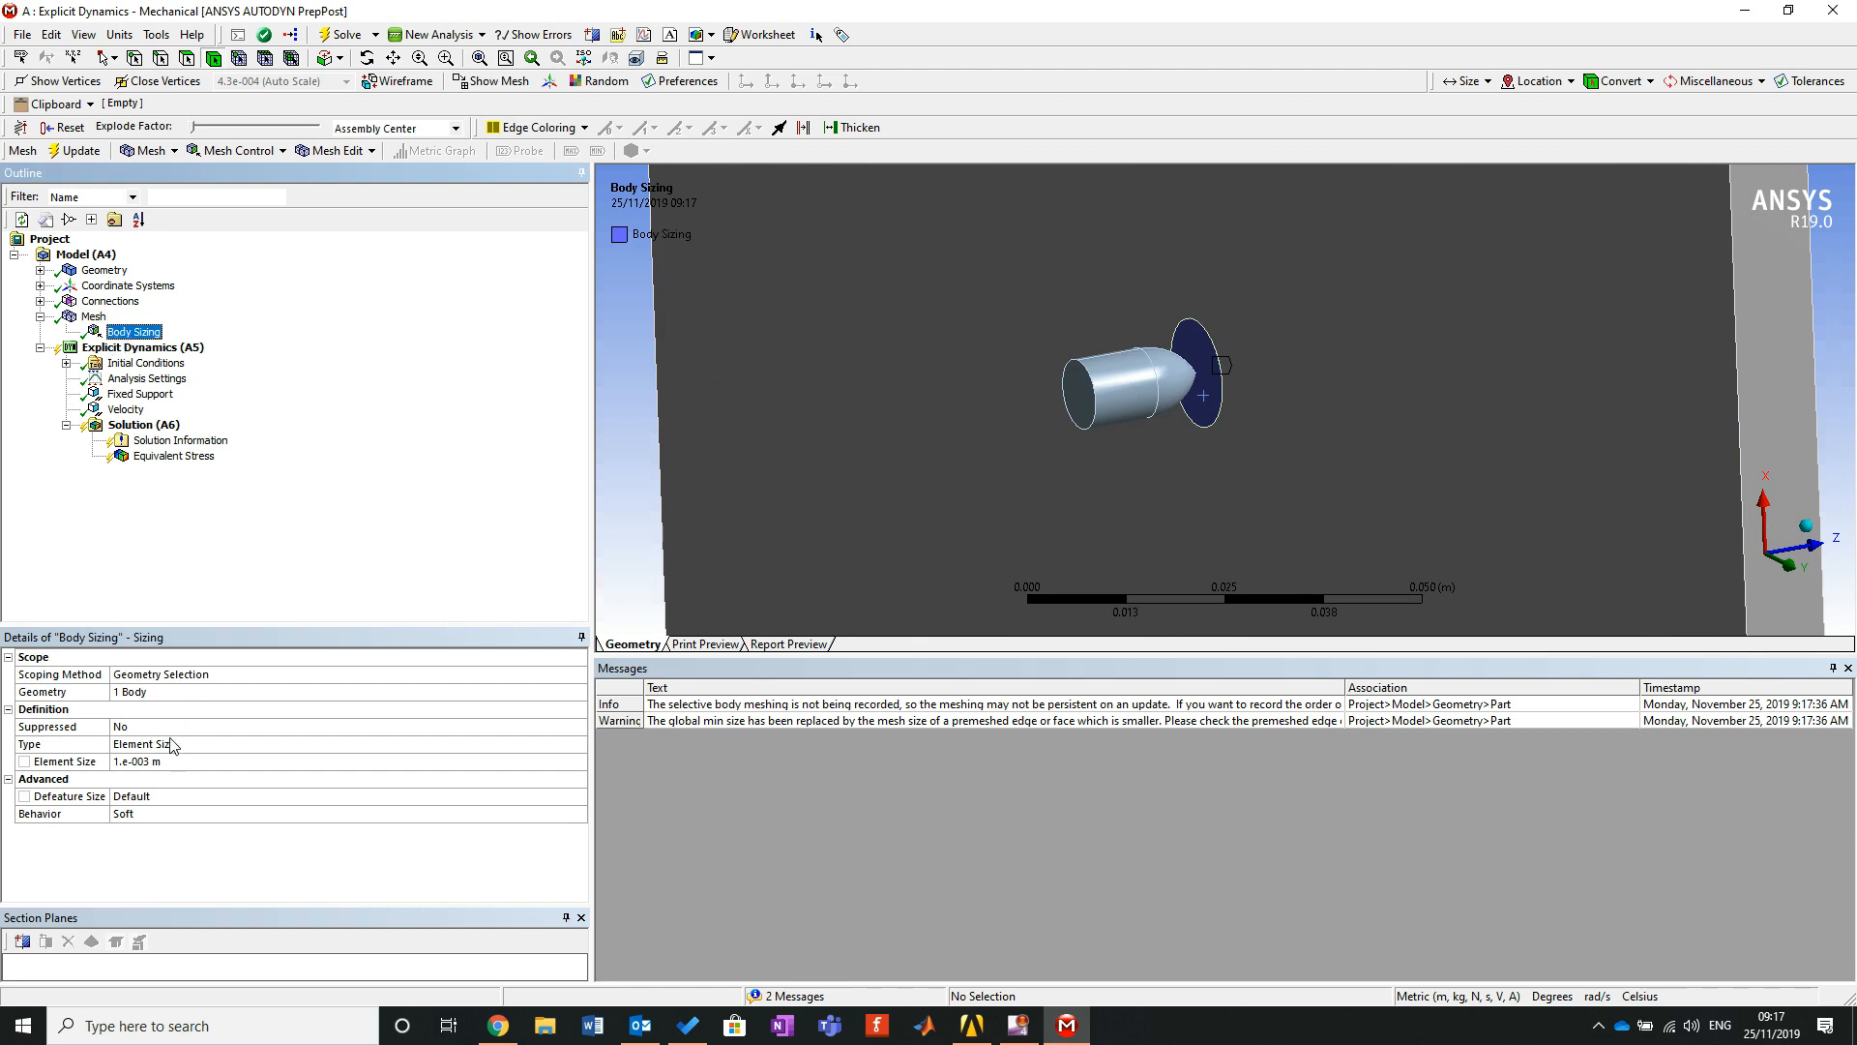
click(160, 692)
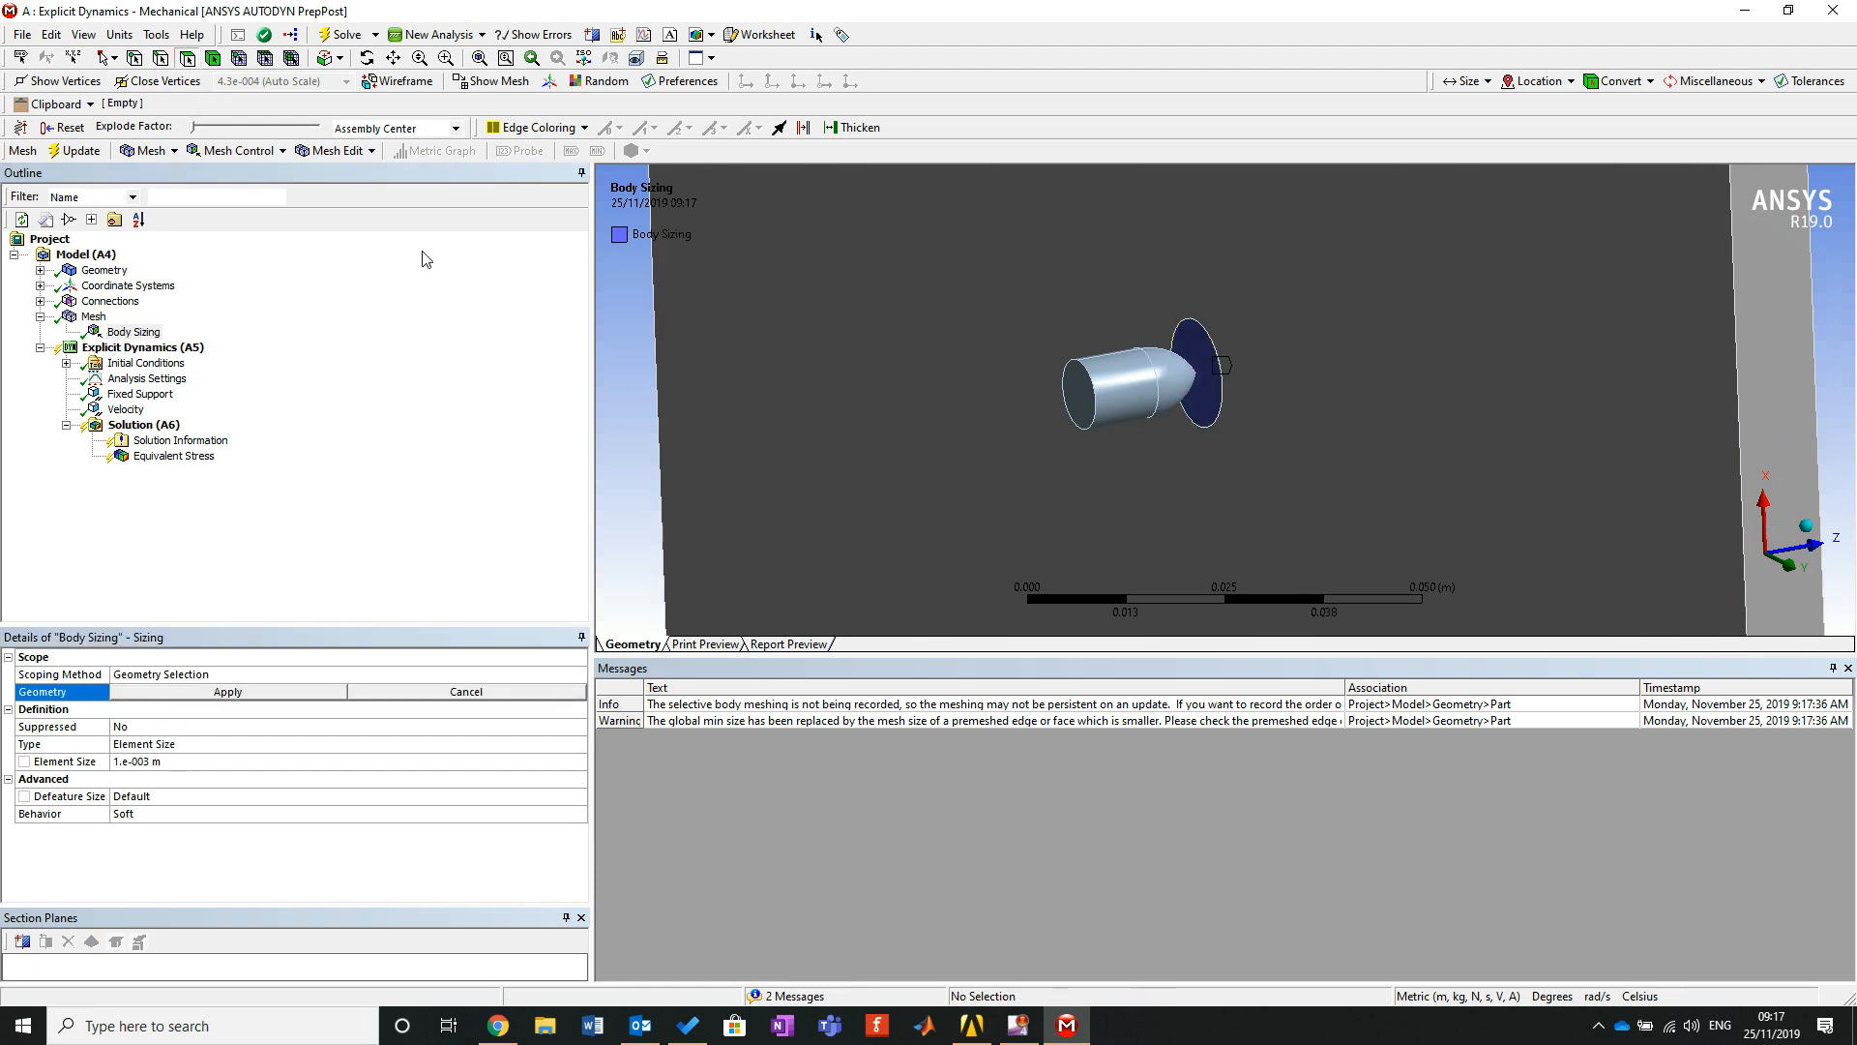
click(1205, 391)
click(230, 693)
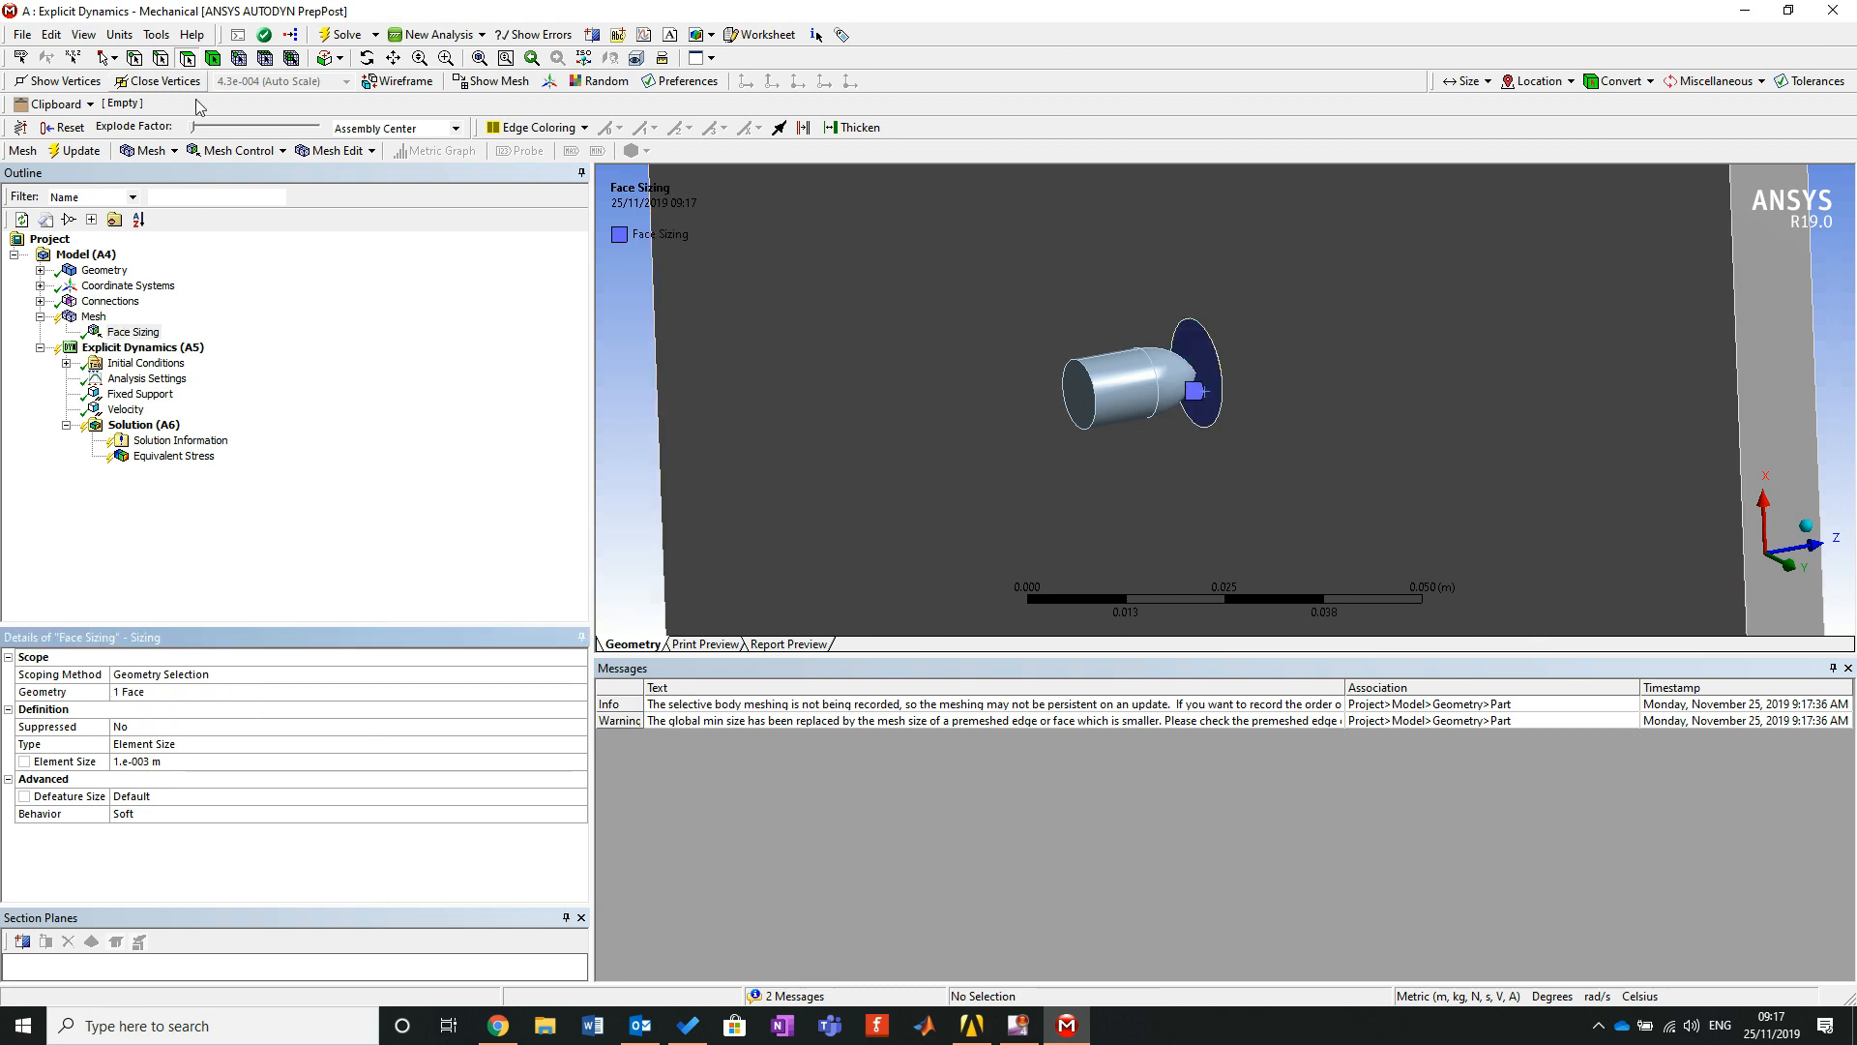
click(76, 151)
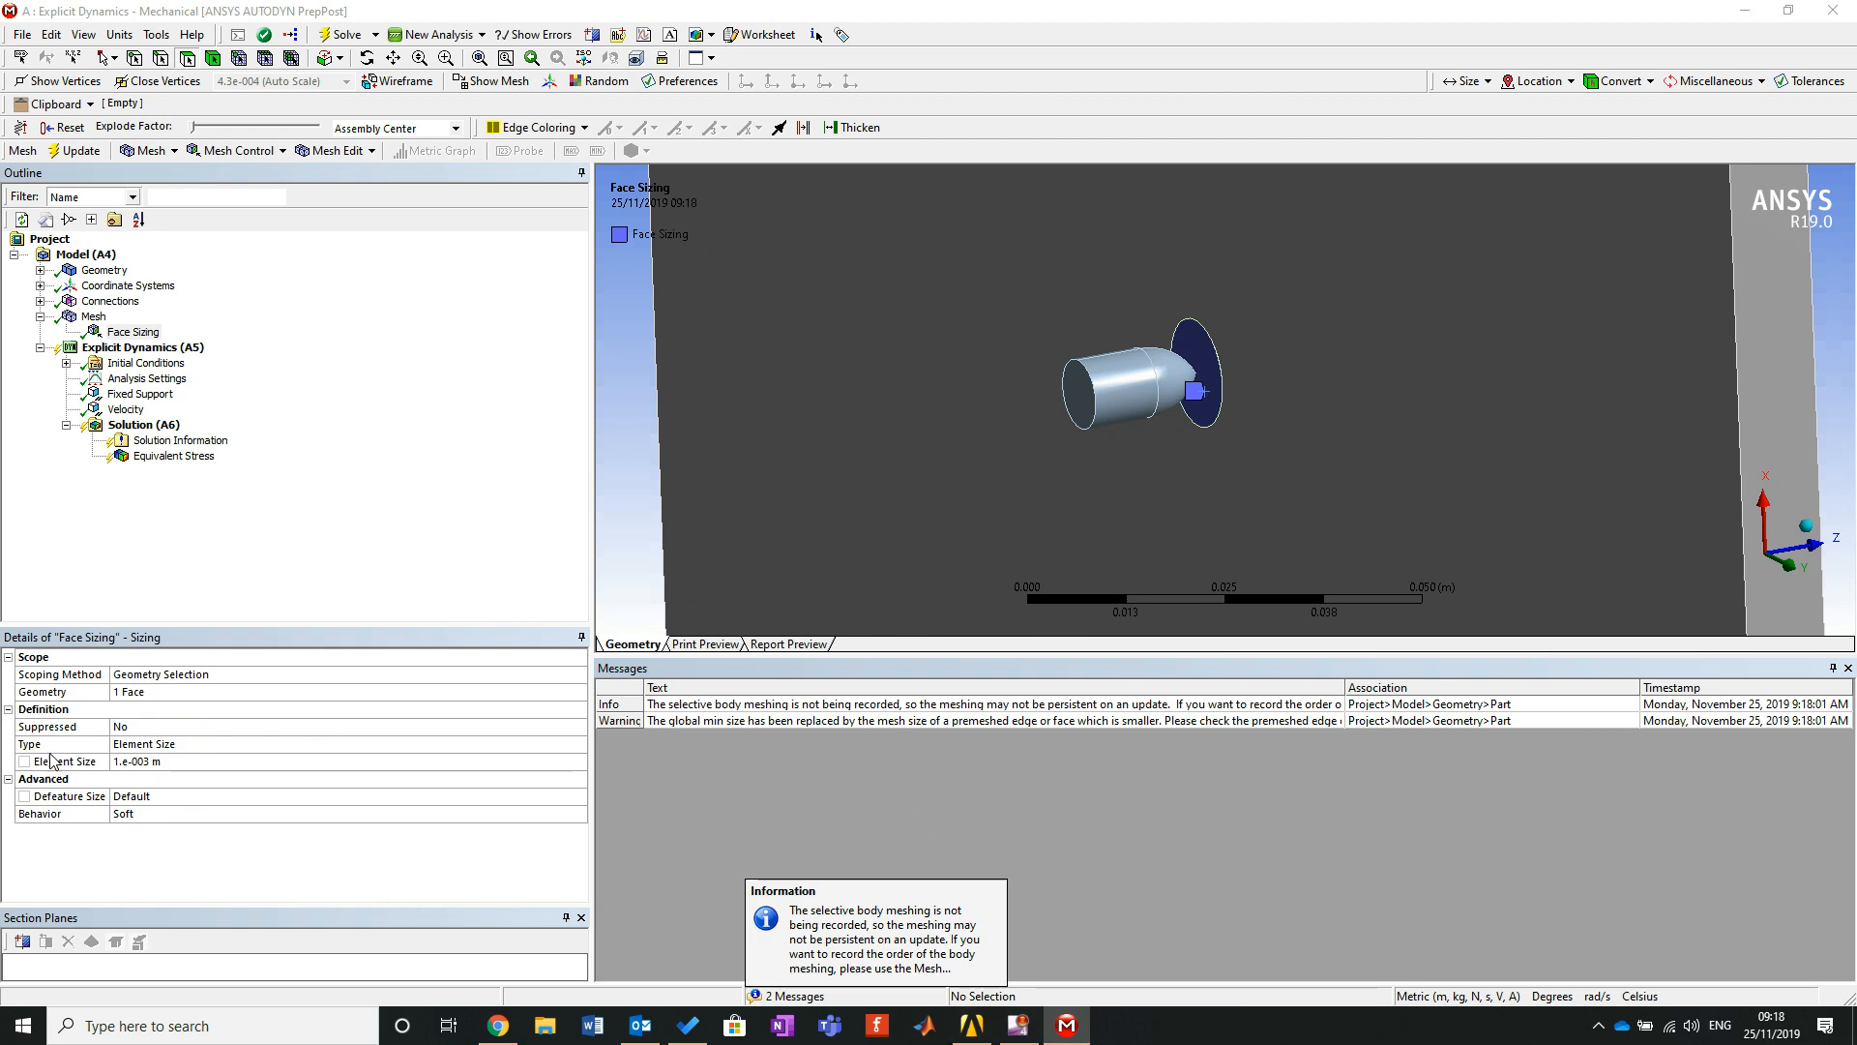
Set the face sizing's element size to 0.0001 m and regenerate the mesh.
click(143, 764)
text(0.0001)
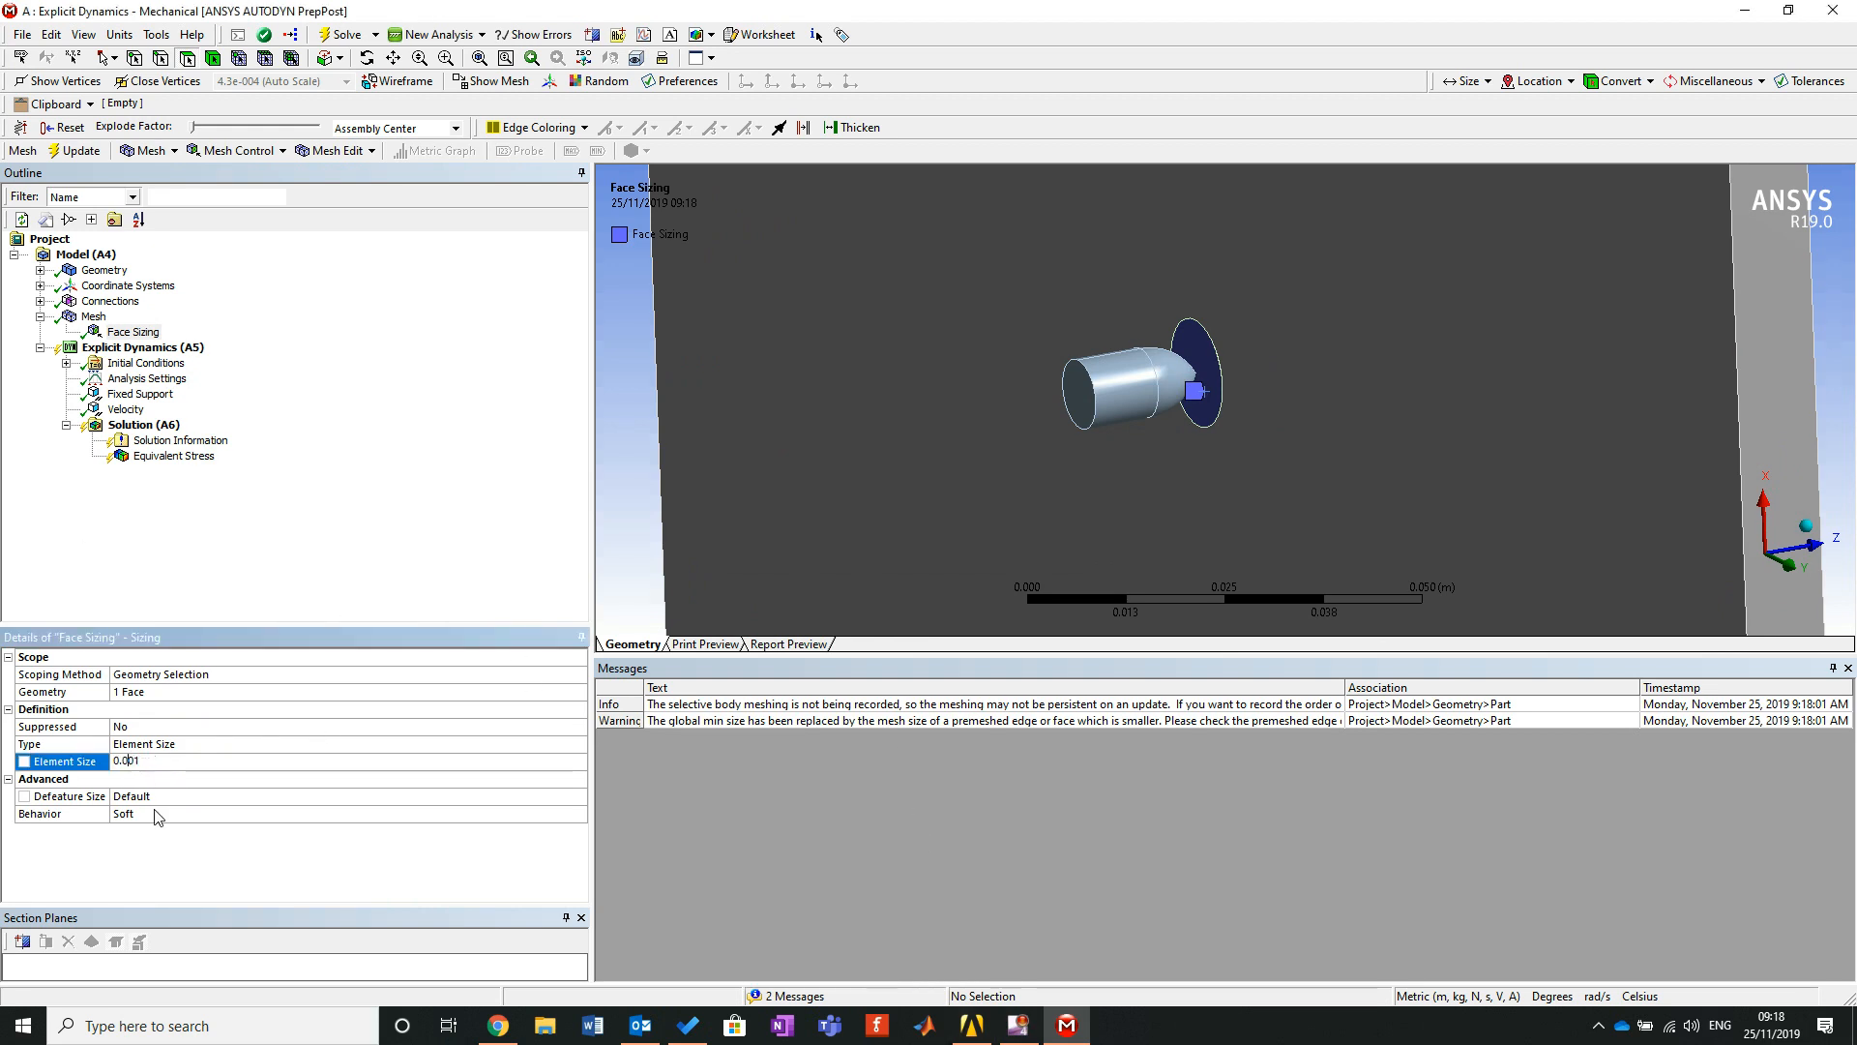
key(Return)
click(94, 318)
right_click(97, 319)
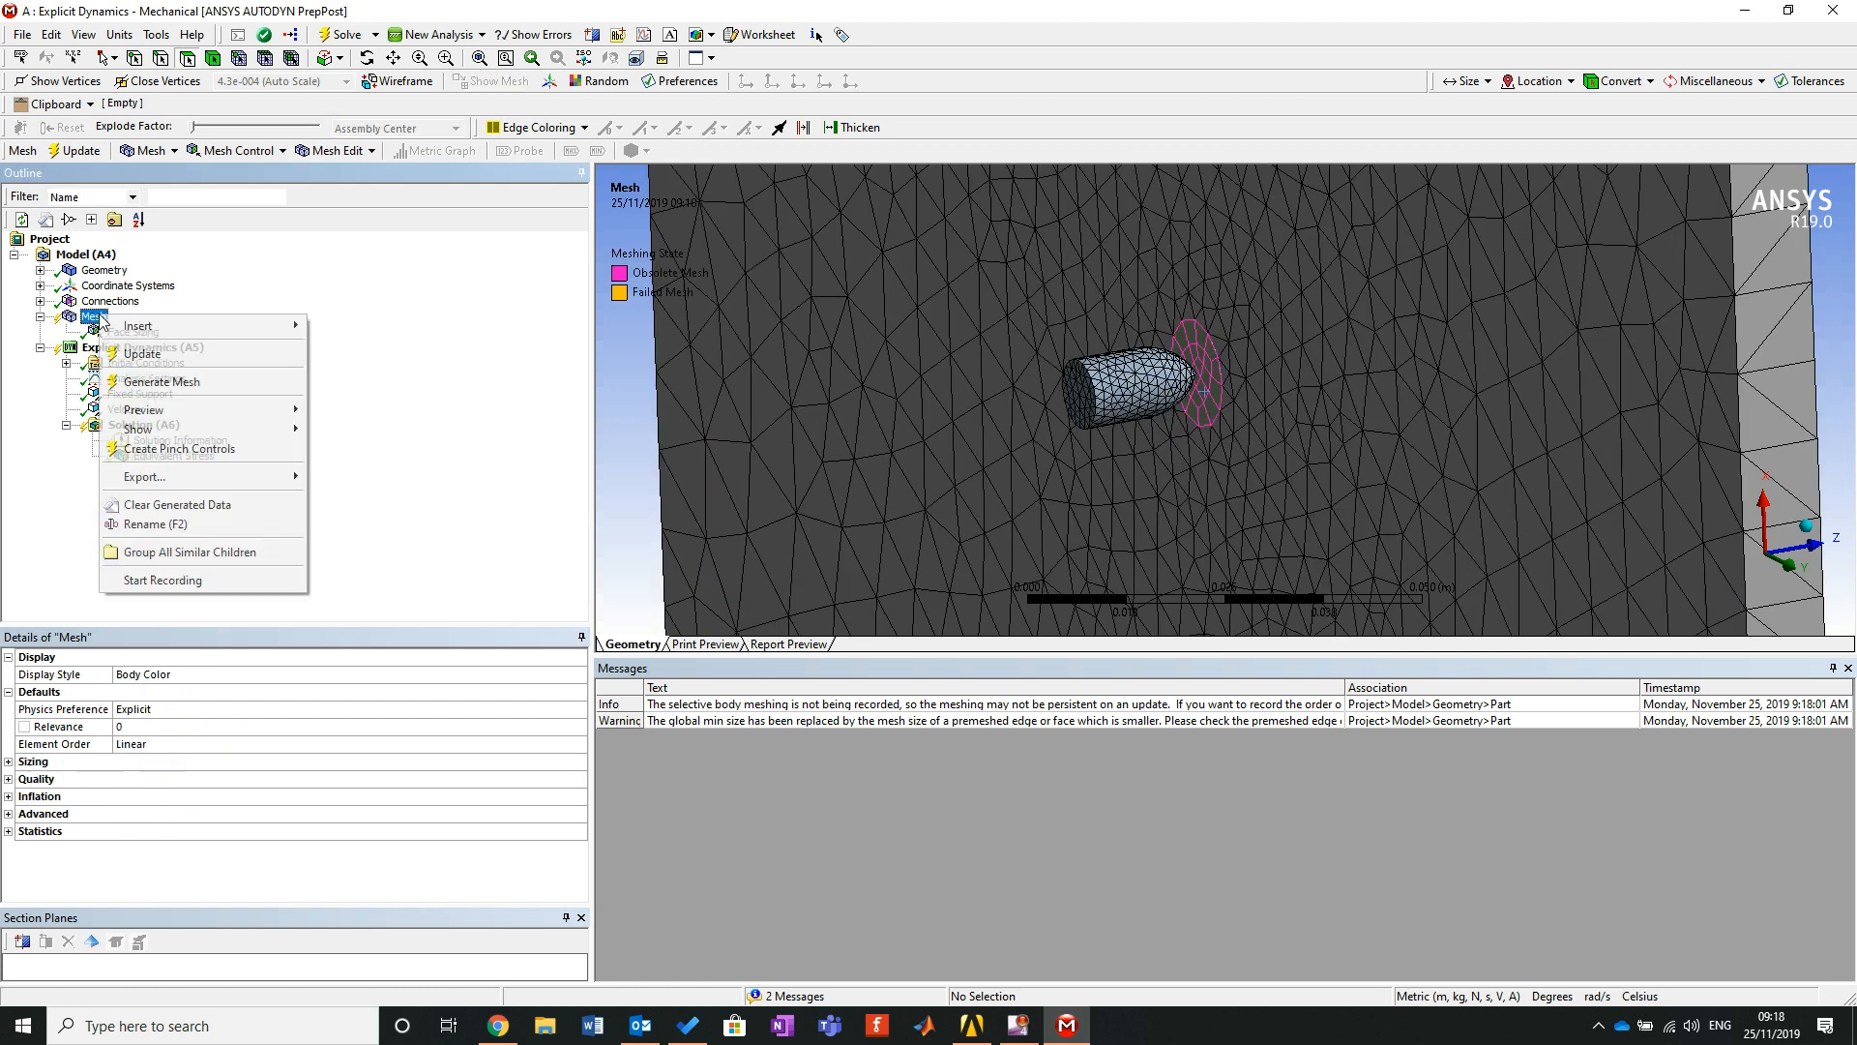
click(223, 383)
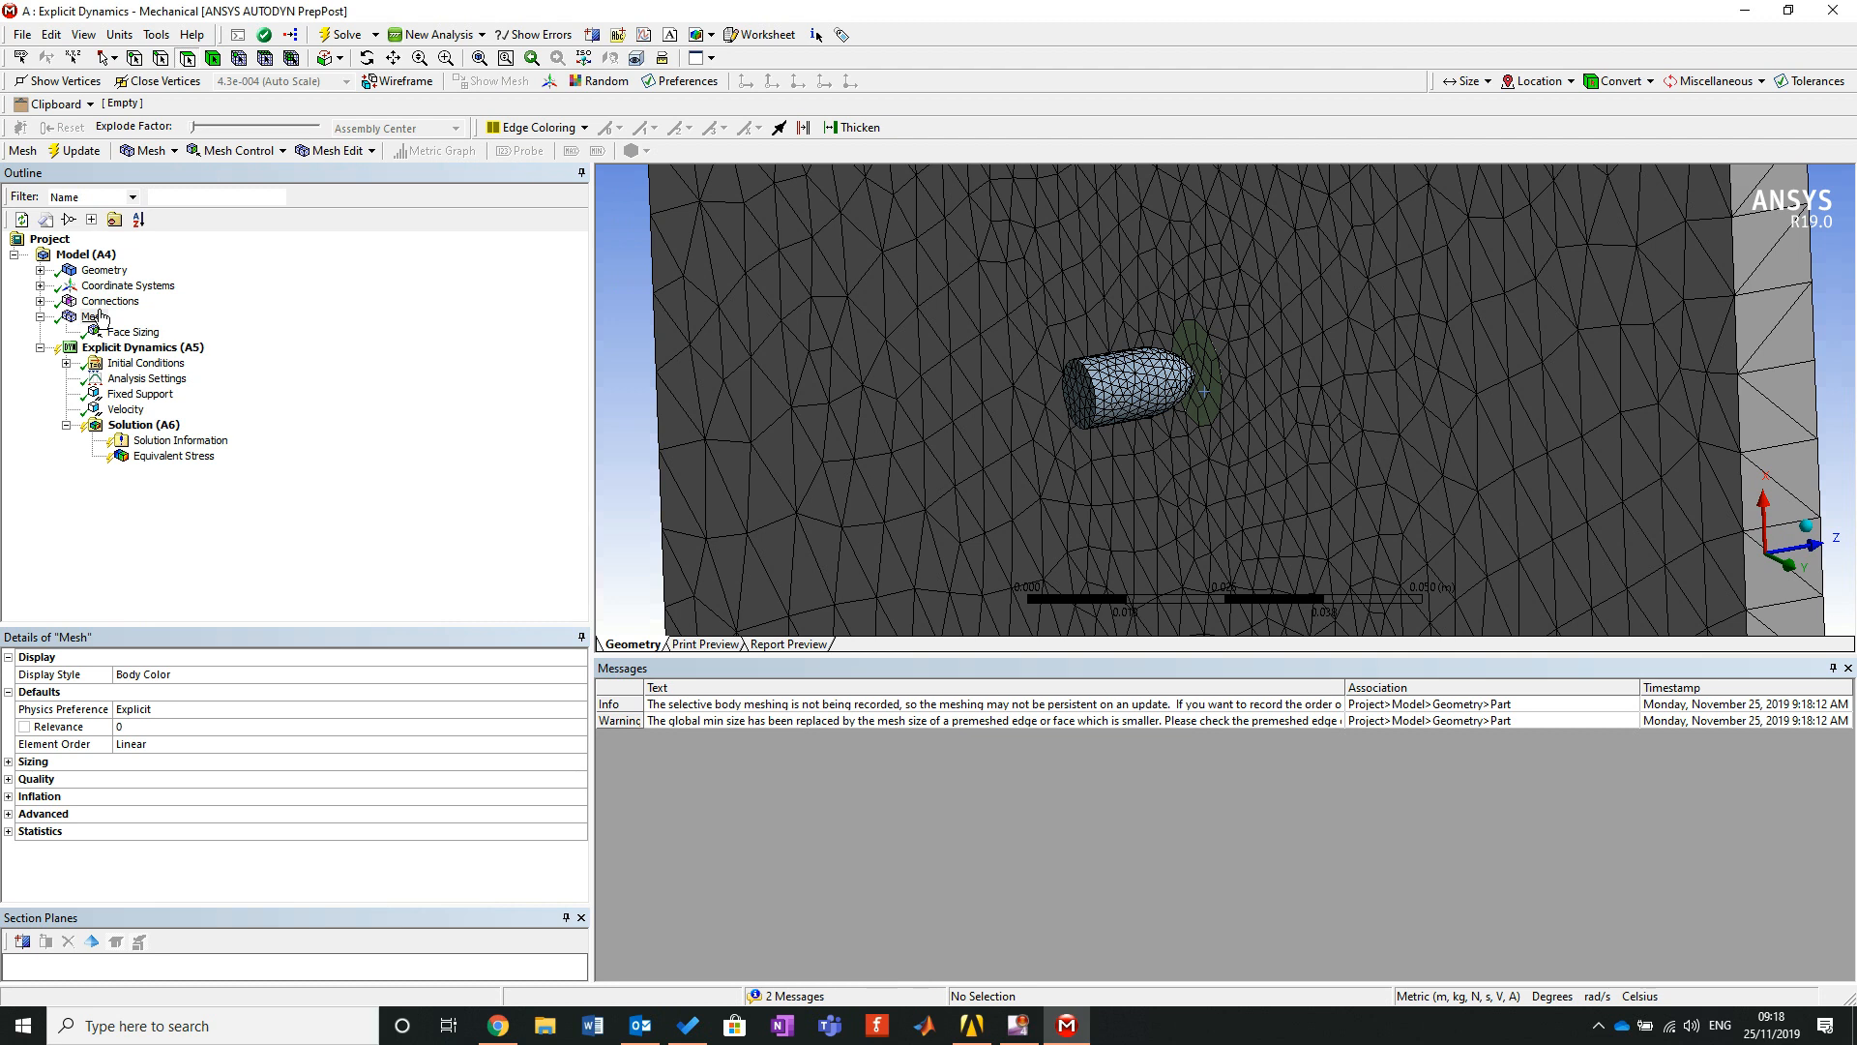
Change the global mesh Size Function to Proximity and generate the mesh.
click(96, 316)
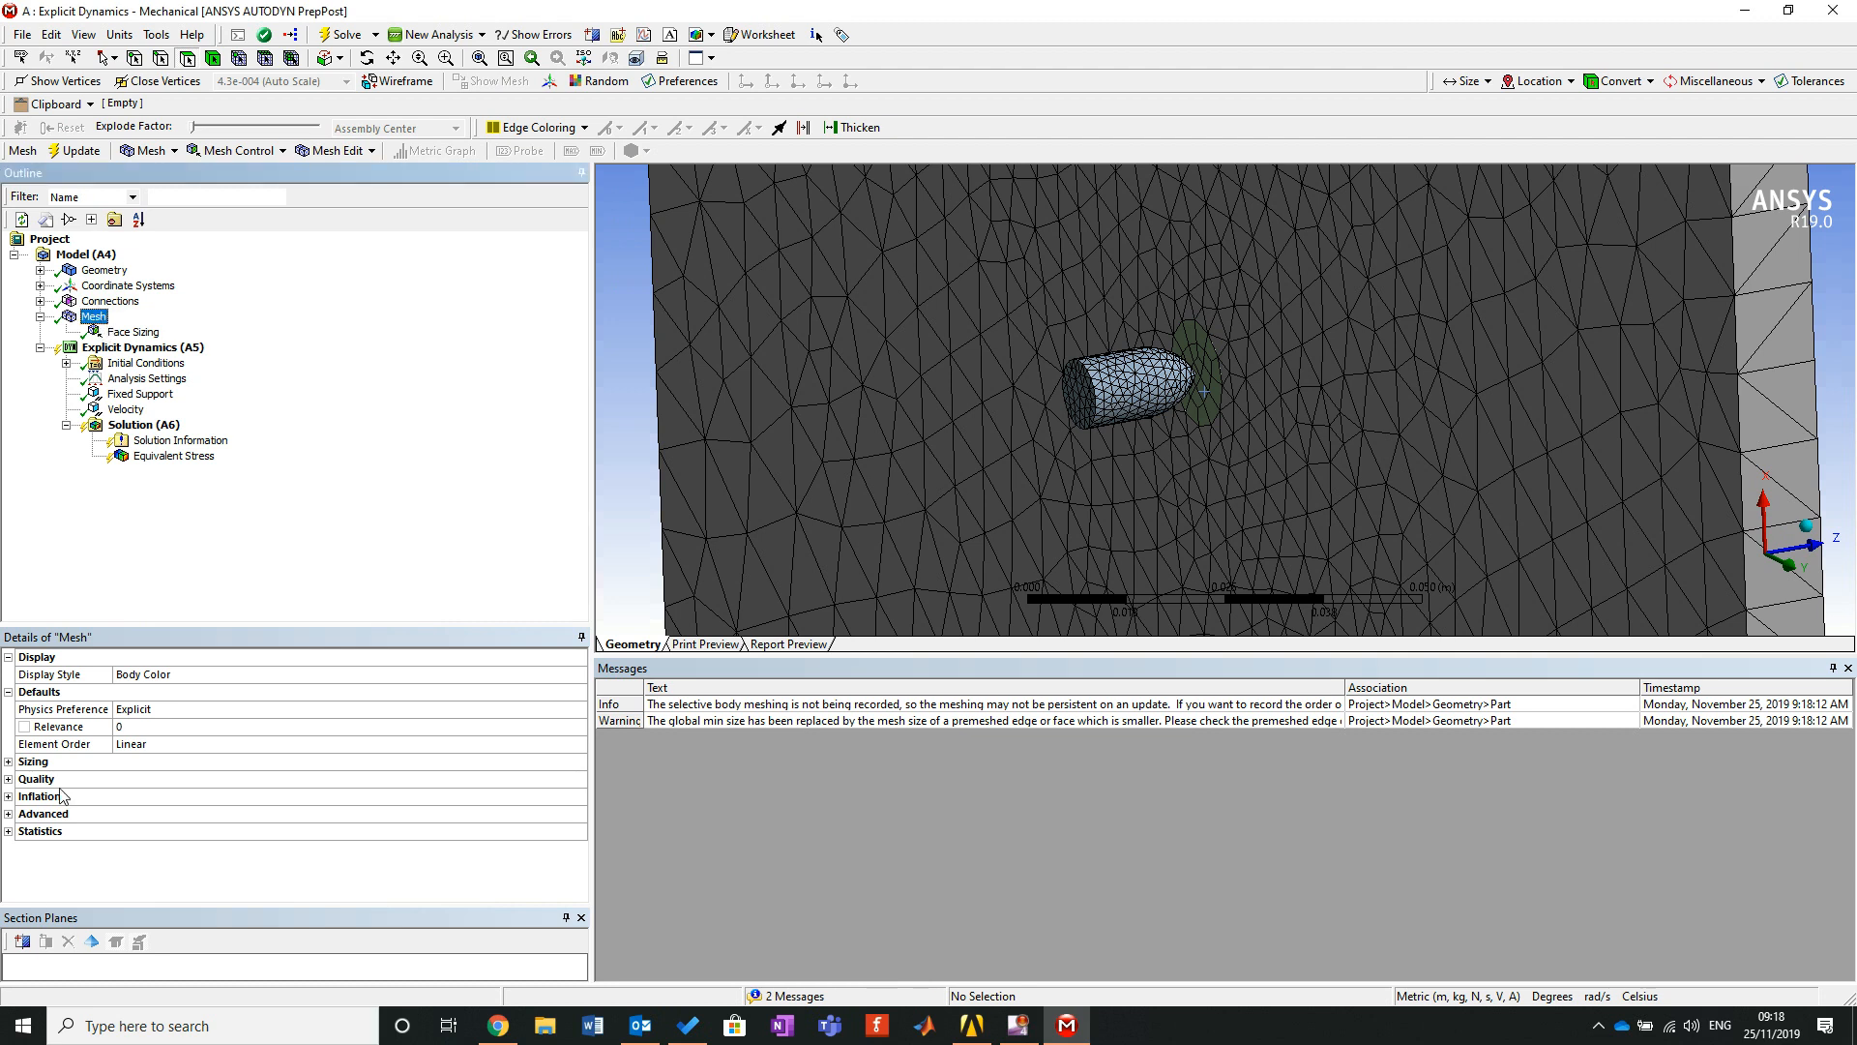
click(8, 763)
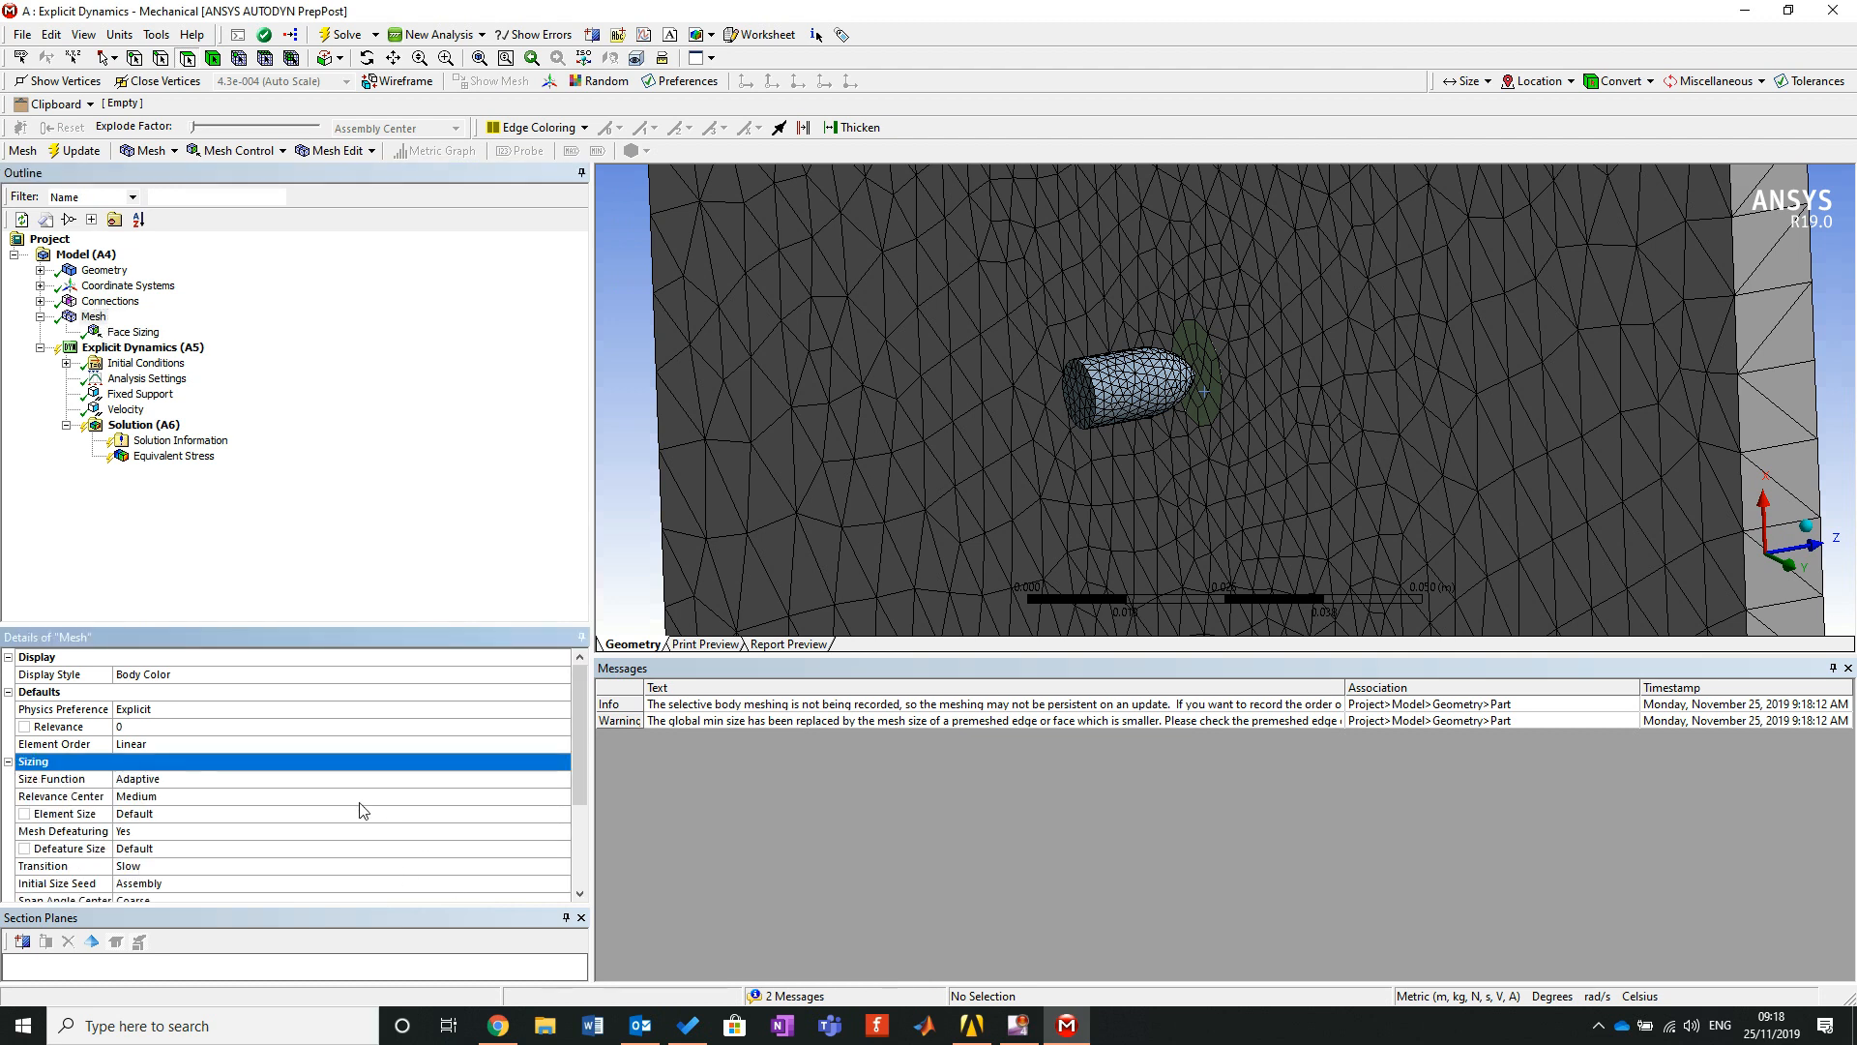
scroll(357, 801, down, 2)
scroll(356, 801, up, 1)
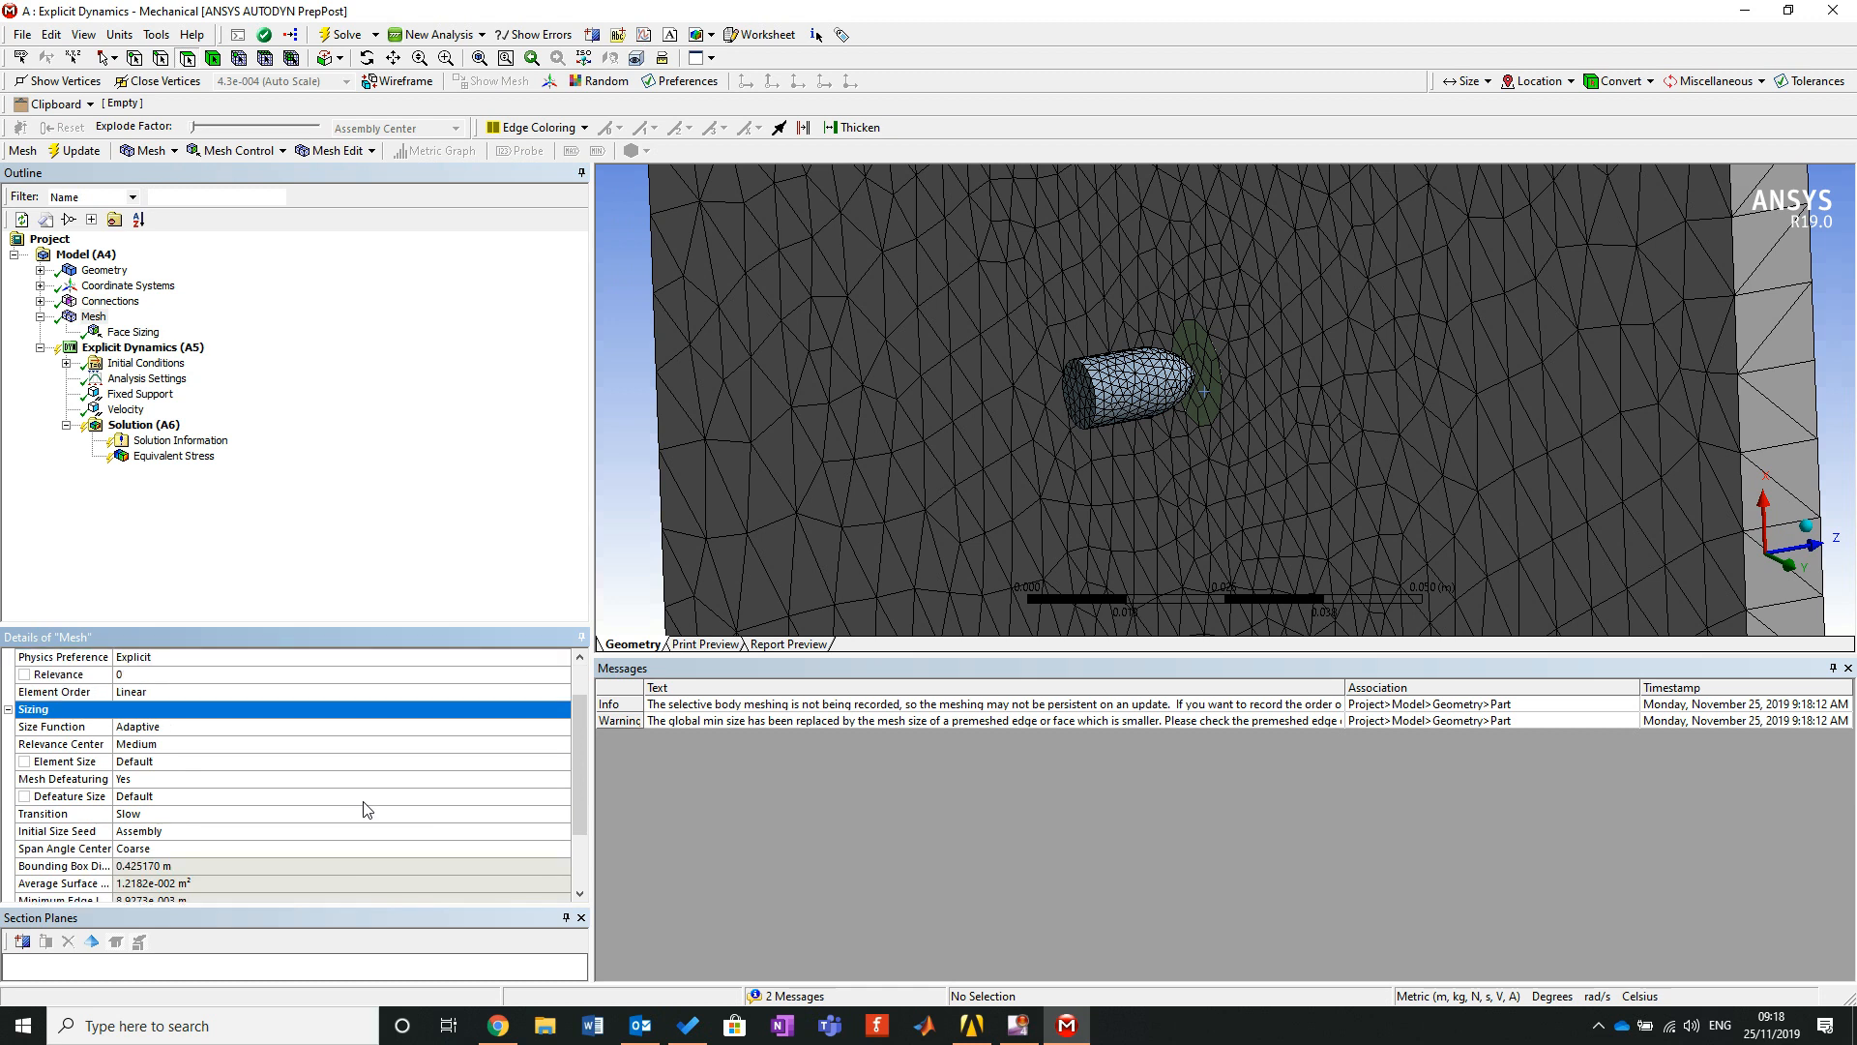
click(542, 726)
click(561, 727)
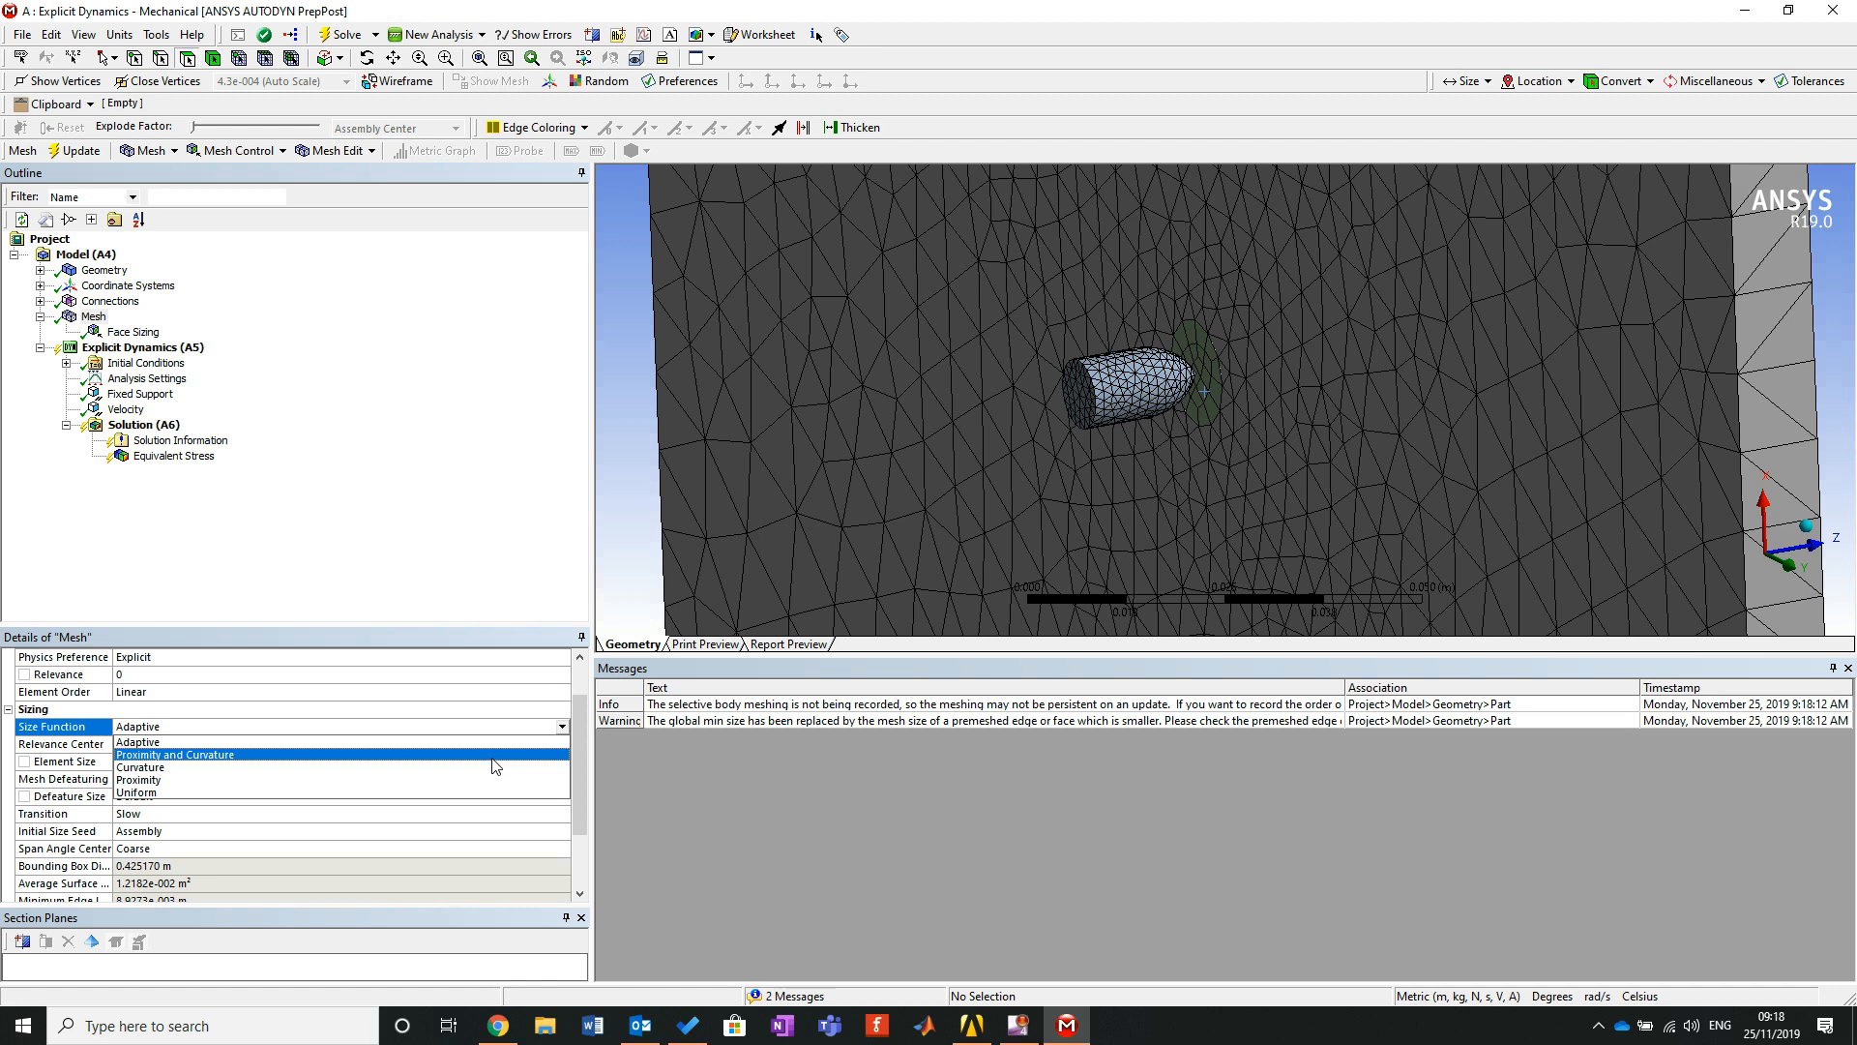
click(508, 780)
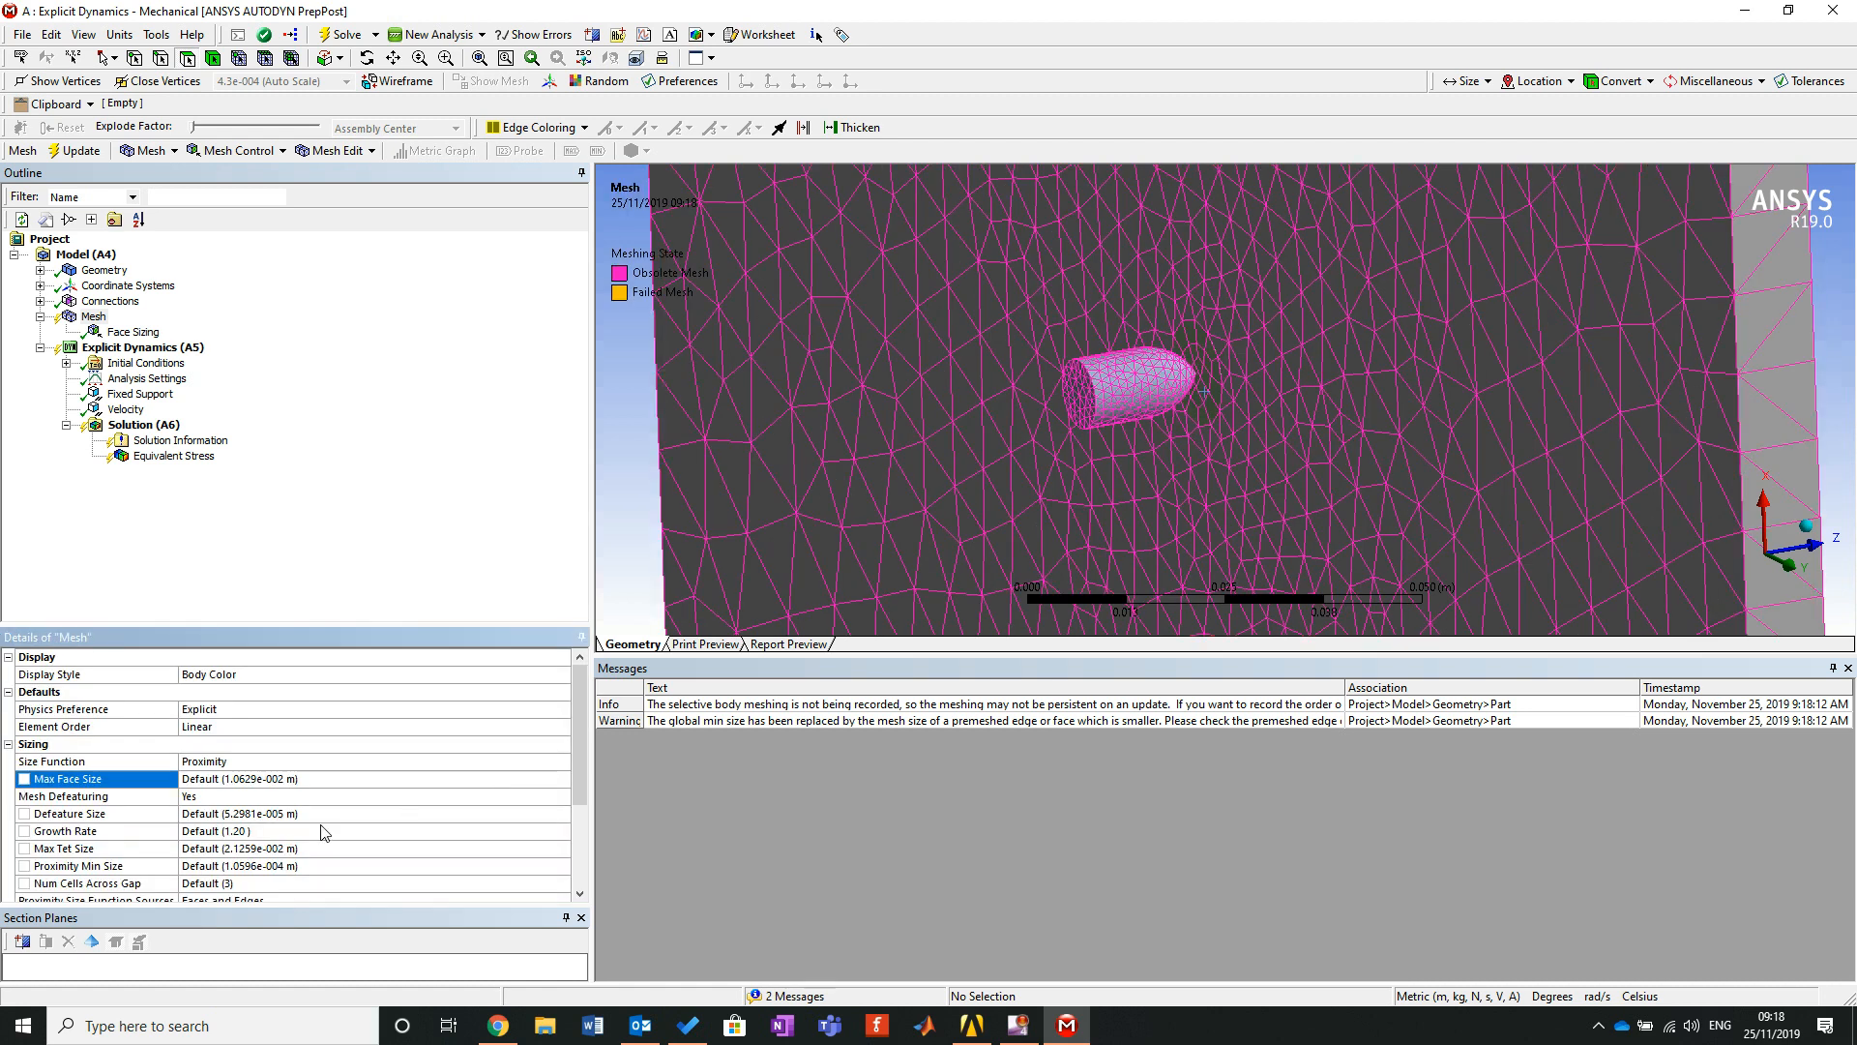
right_click(93, 316)
click(193, 389)
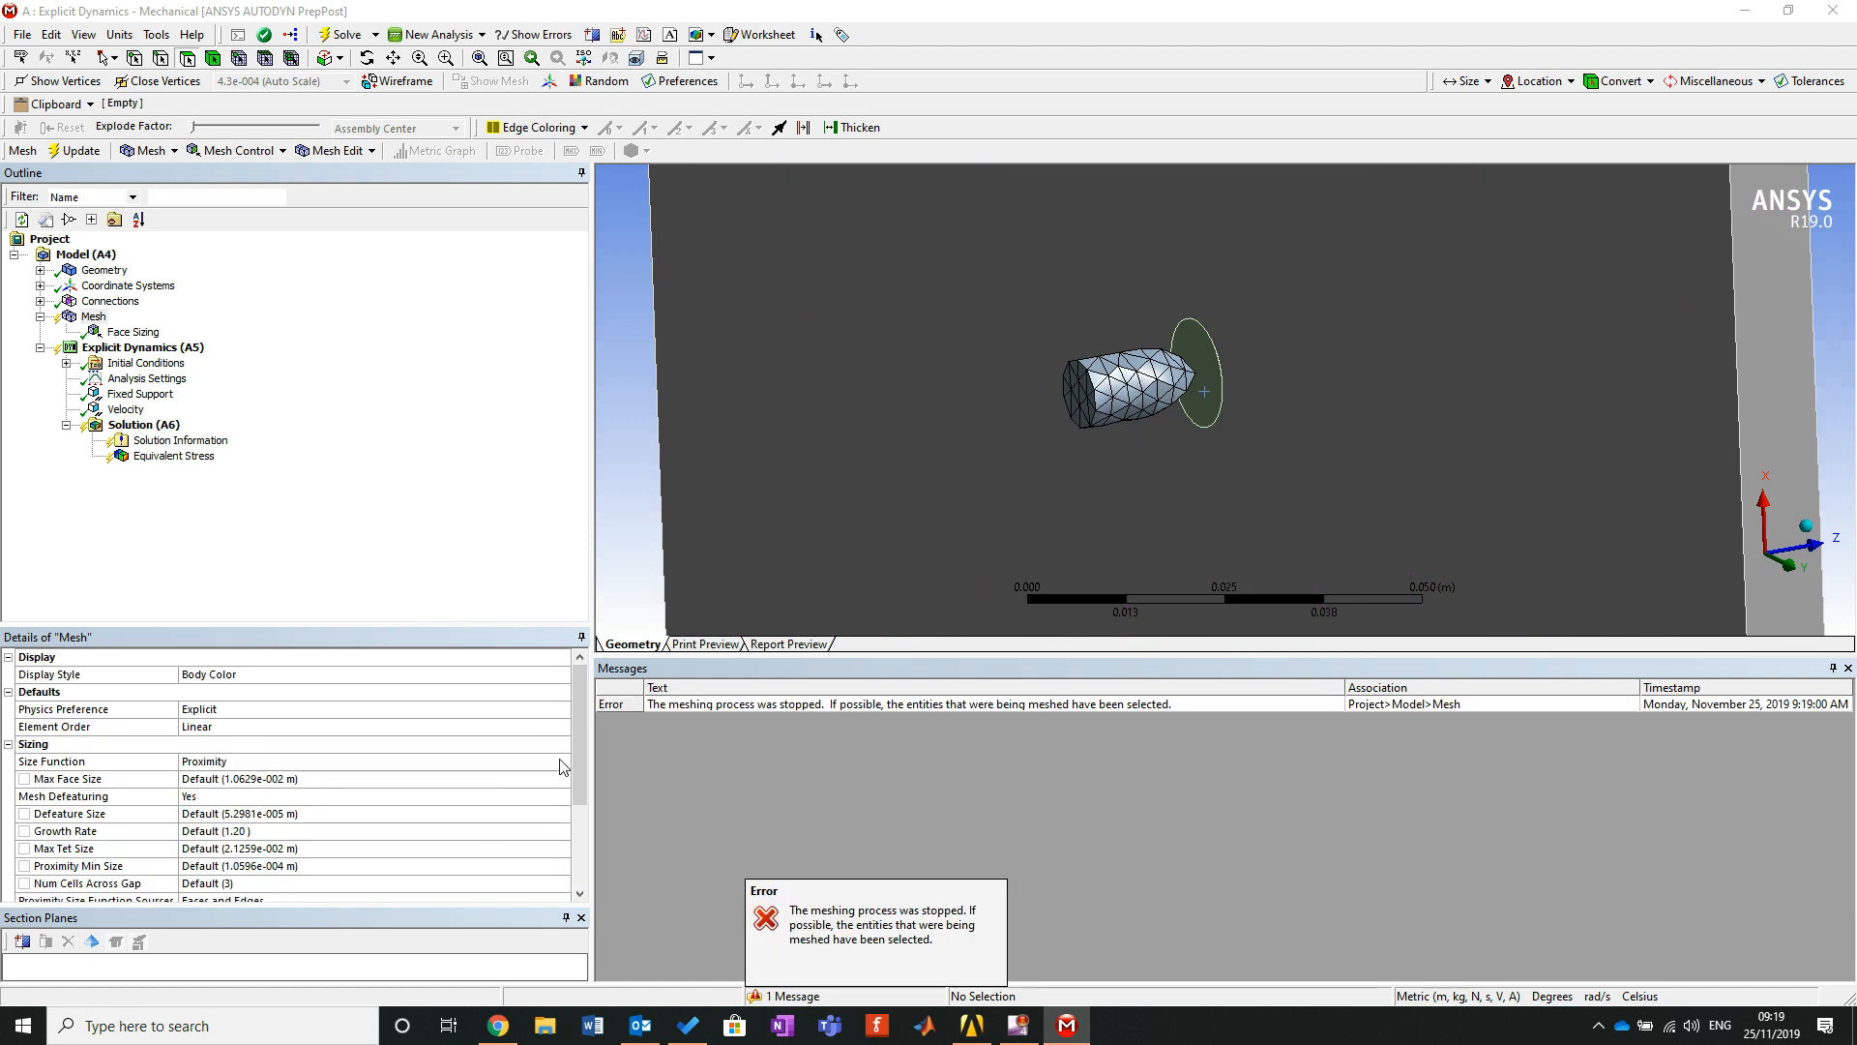
Switch the global mesh Size Function back to Adaptive and update the mesh.
click(559, 765)
click(561, 764)
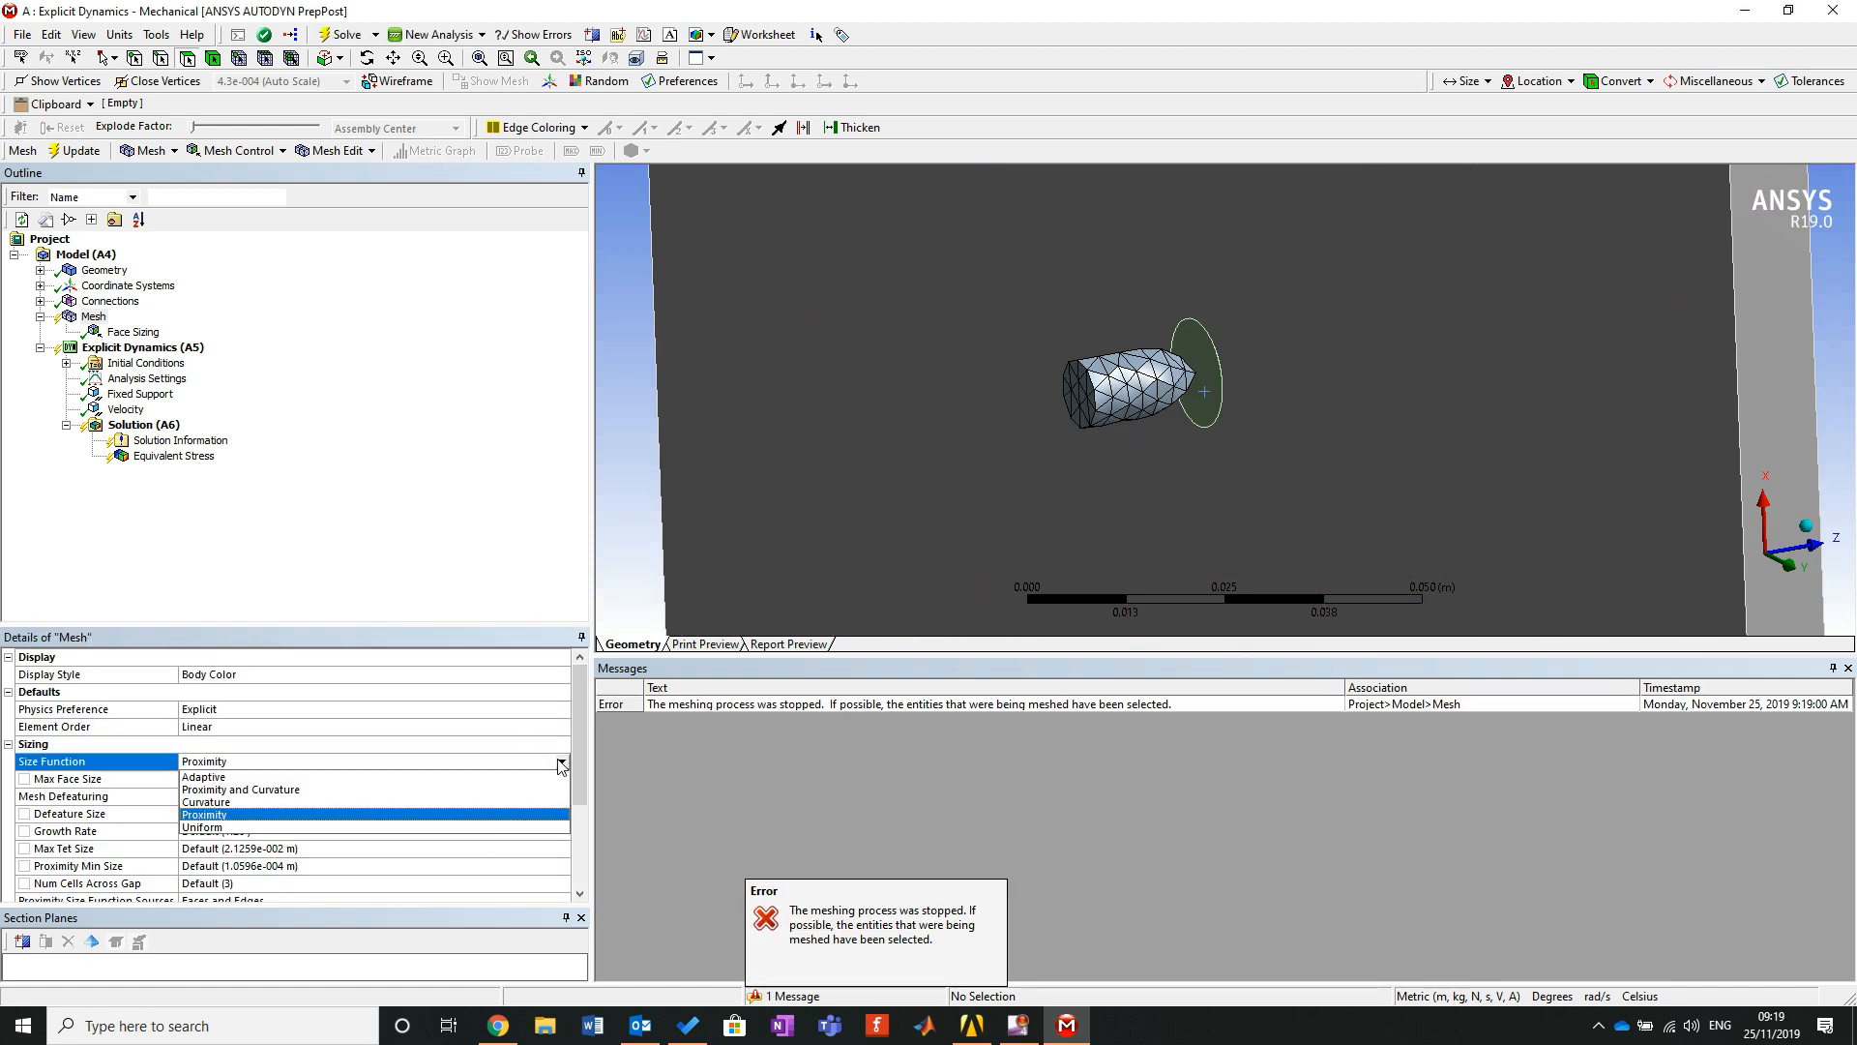
click(544, 778)
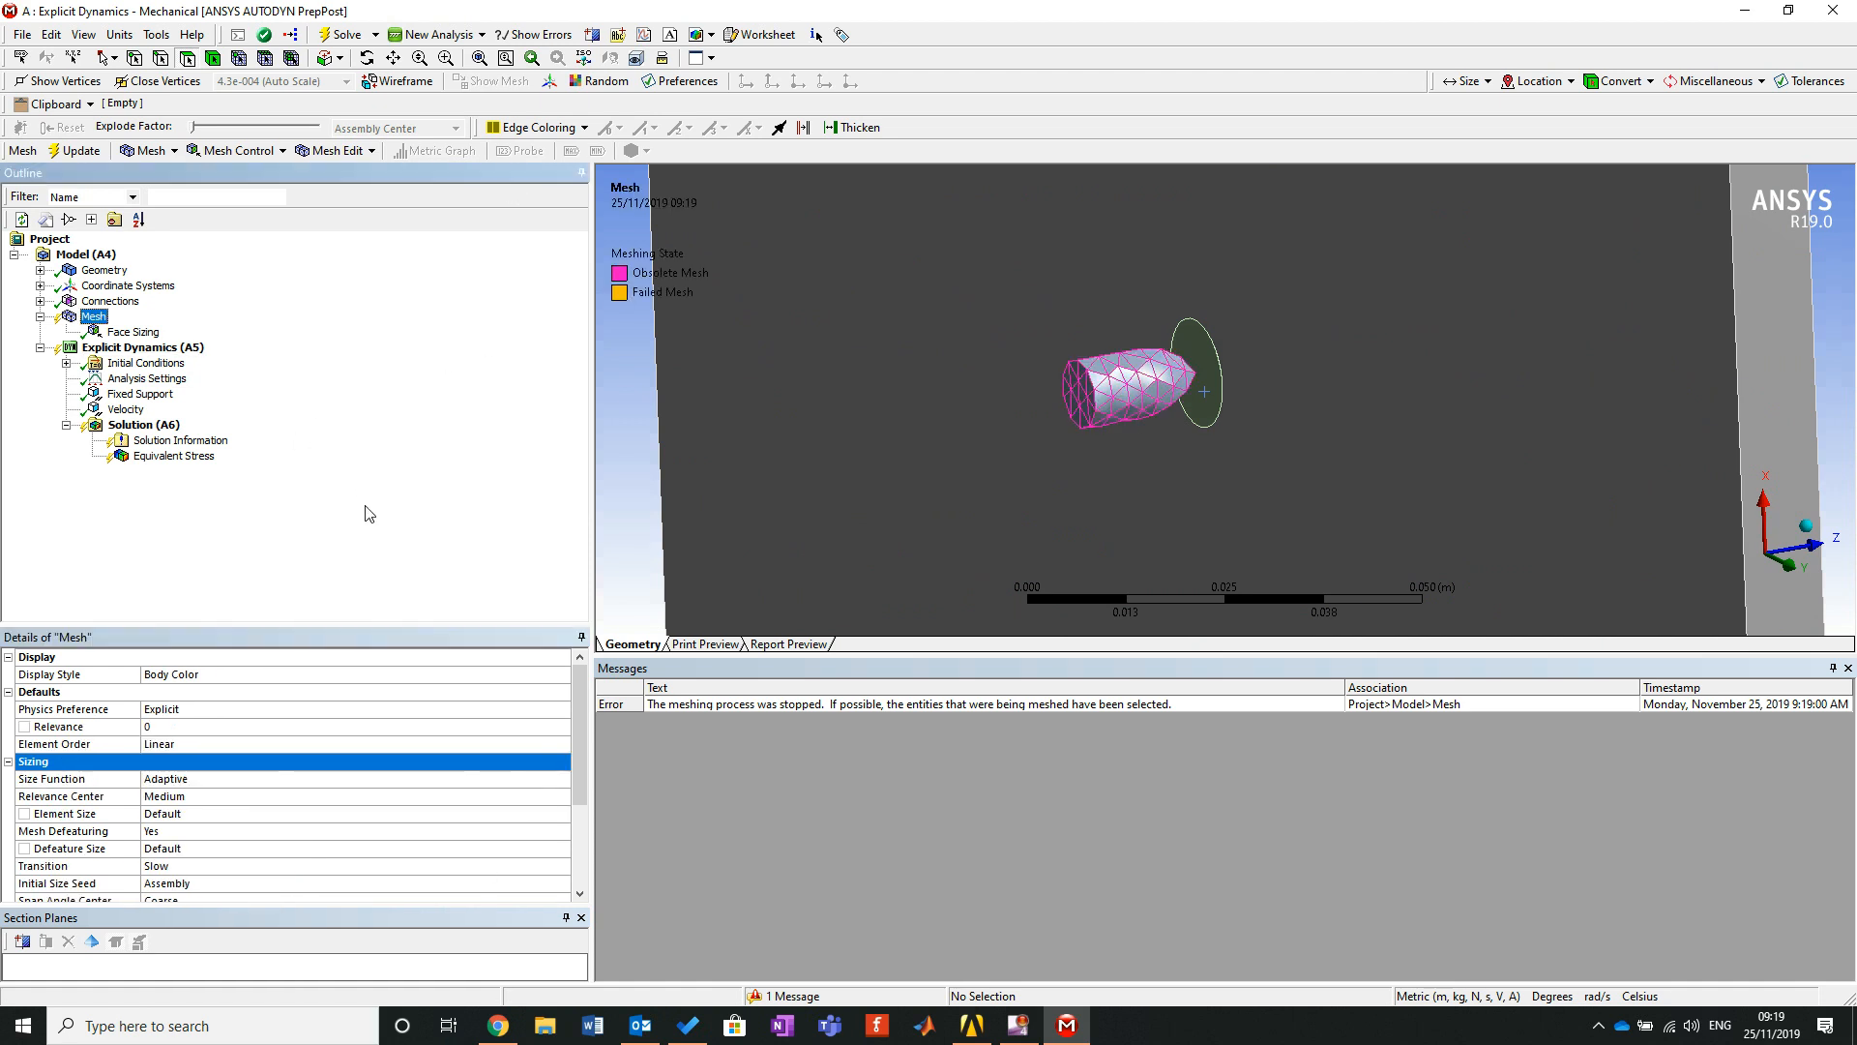
click(75, 151)
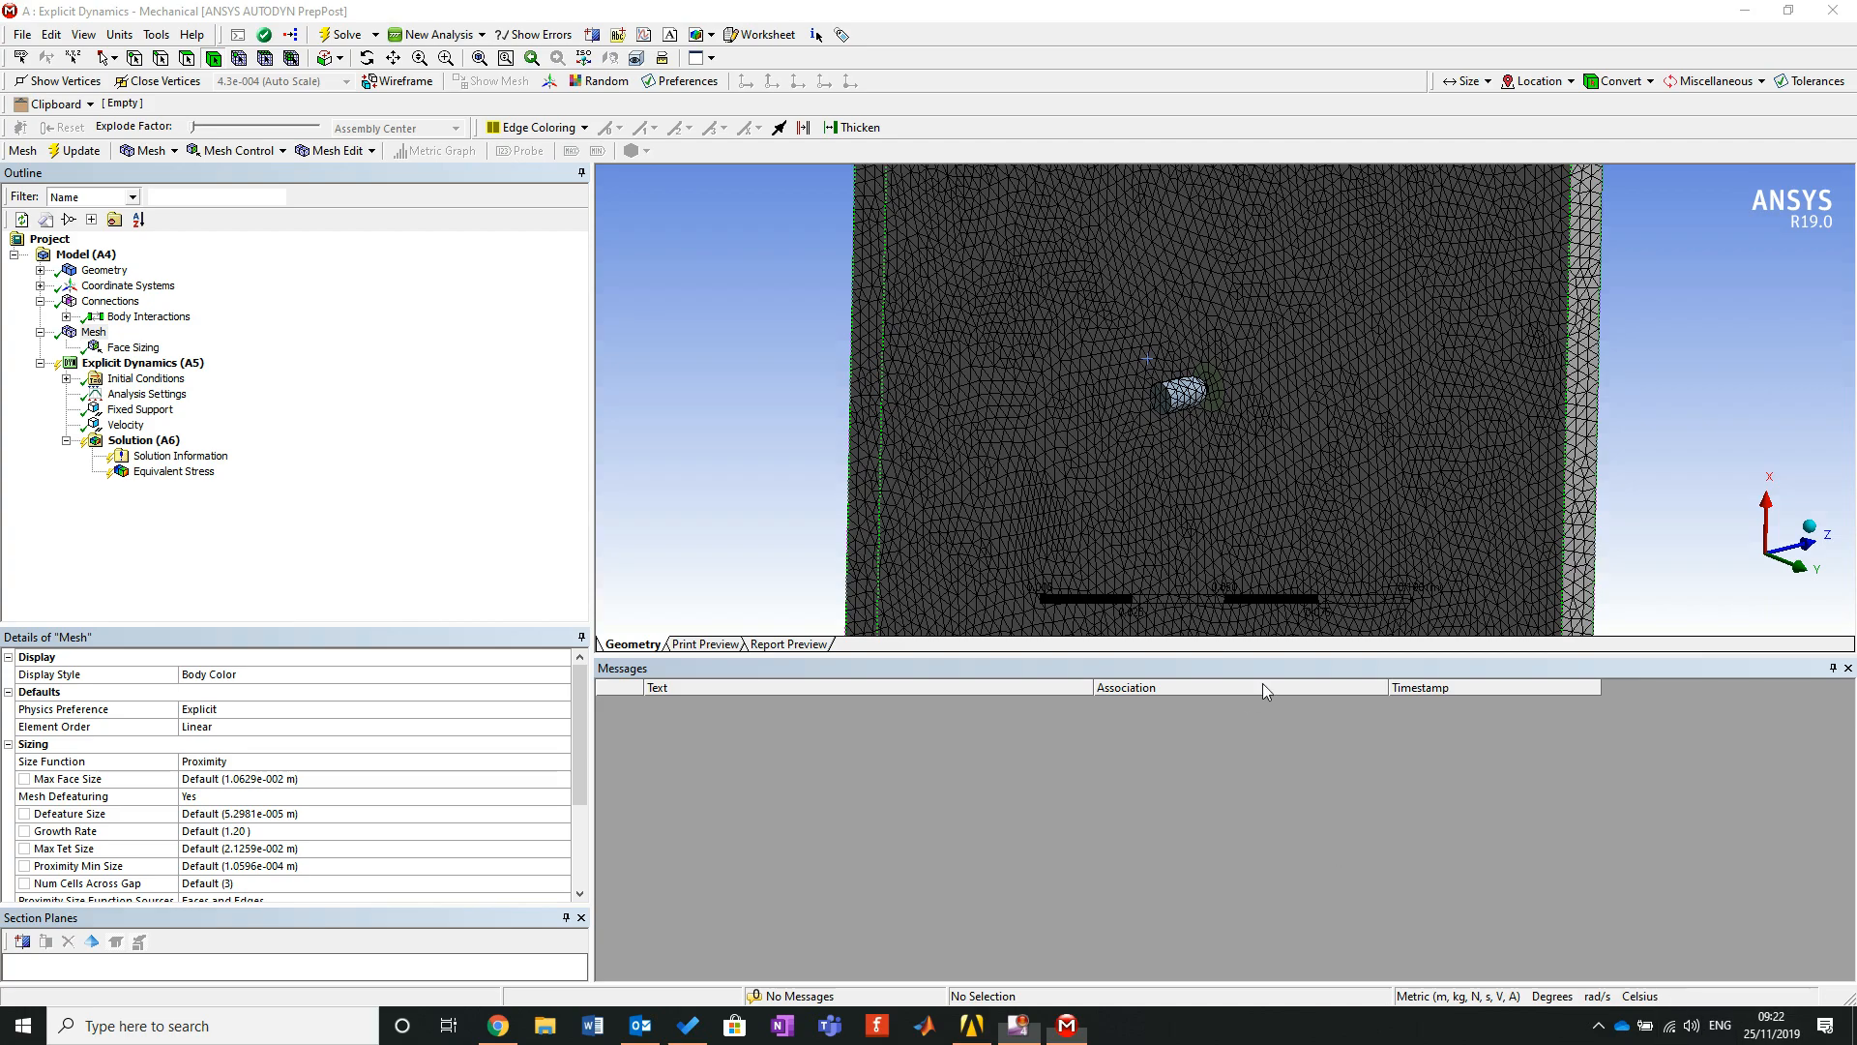
Inspect the mesh on the bullet, around the impact zone and across the whole plate.
scroll(1212, 418, up, 3)
scroll(1211, 411, up, 2)
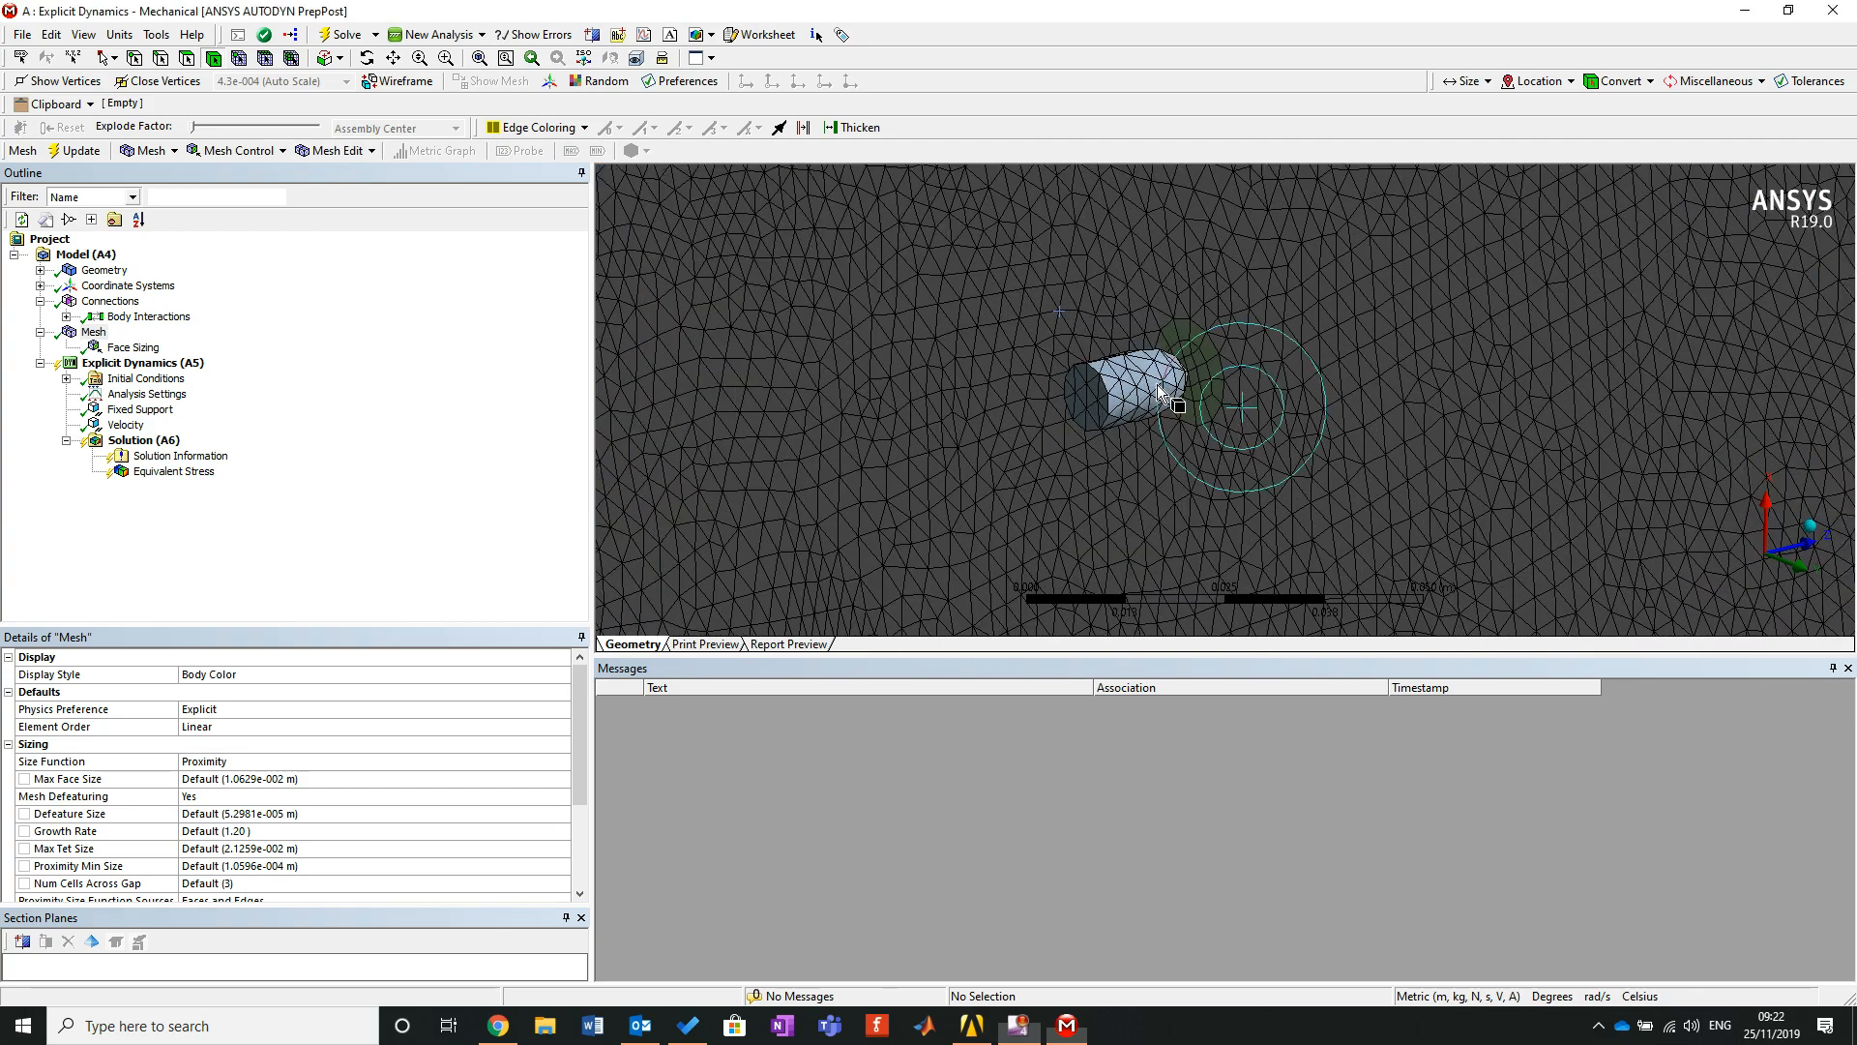
middle_drag(1383, 426, 1426, 486)
scroll(1129, 286, down, 5)
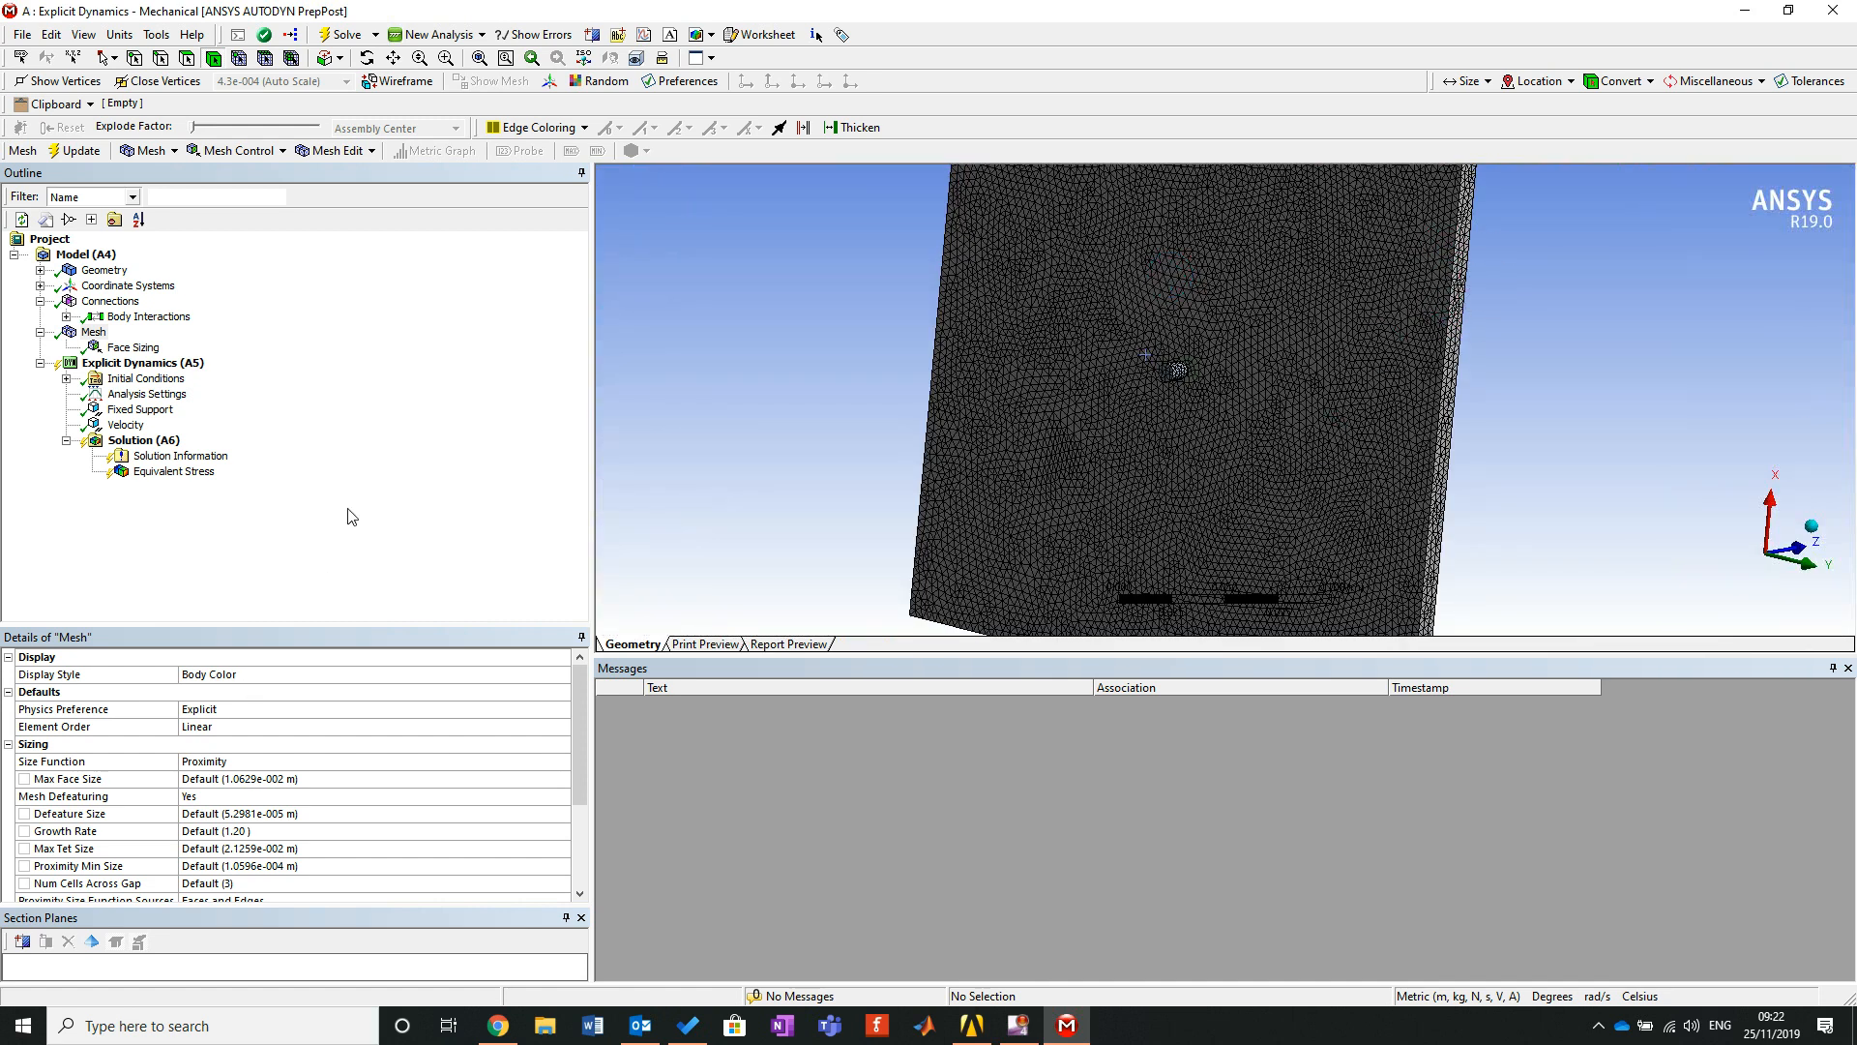
Review the global Size Function options without changing them, and check the face sizing's settings and scoped face on the plate.
click(94, 331)
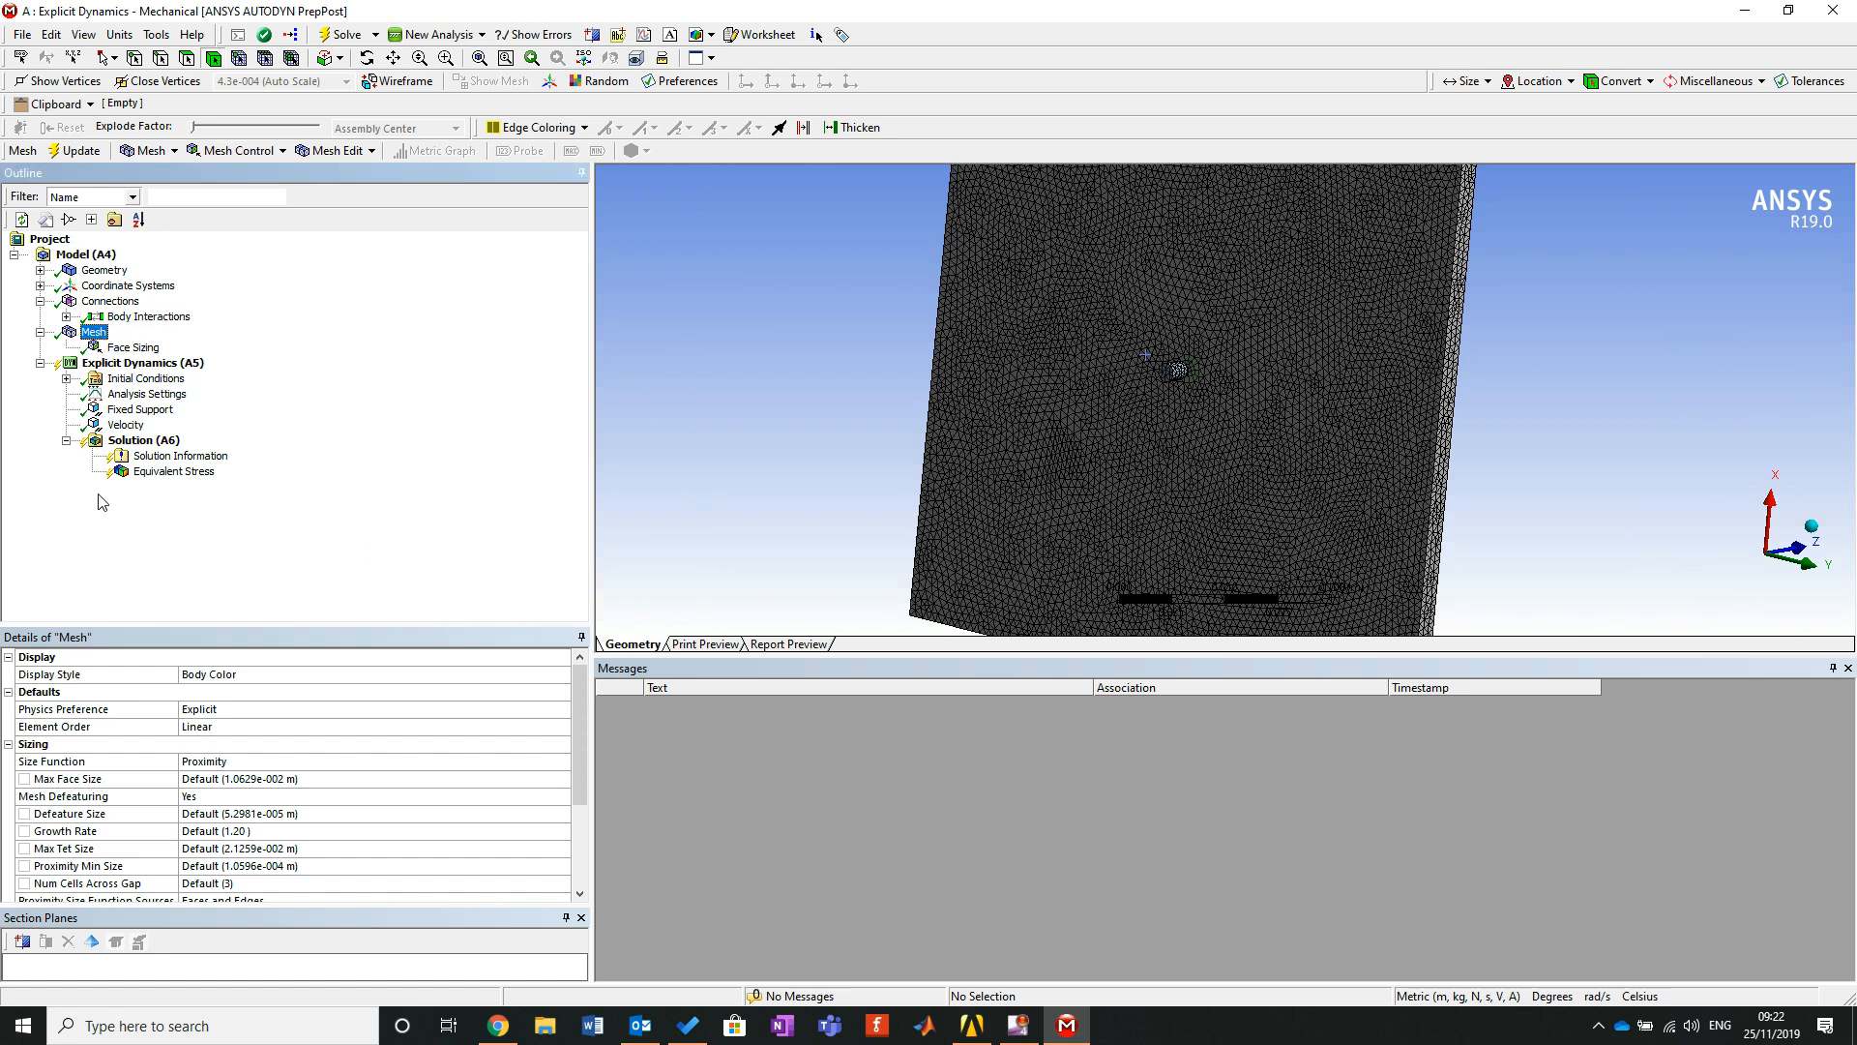
click(200, 763)
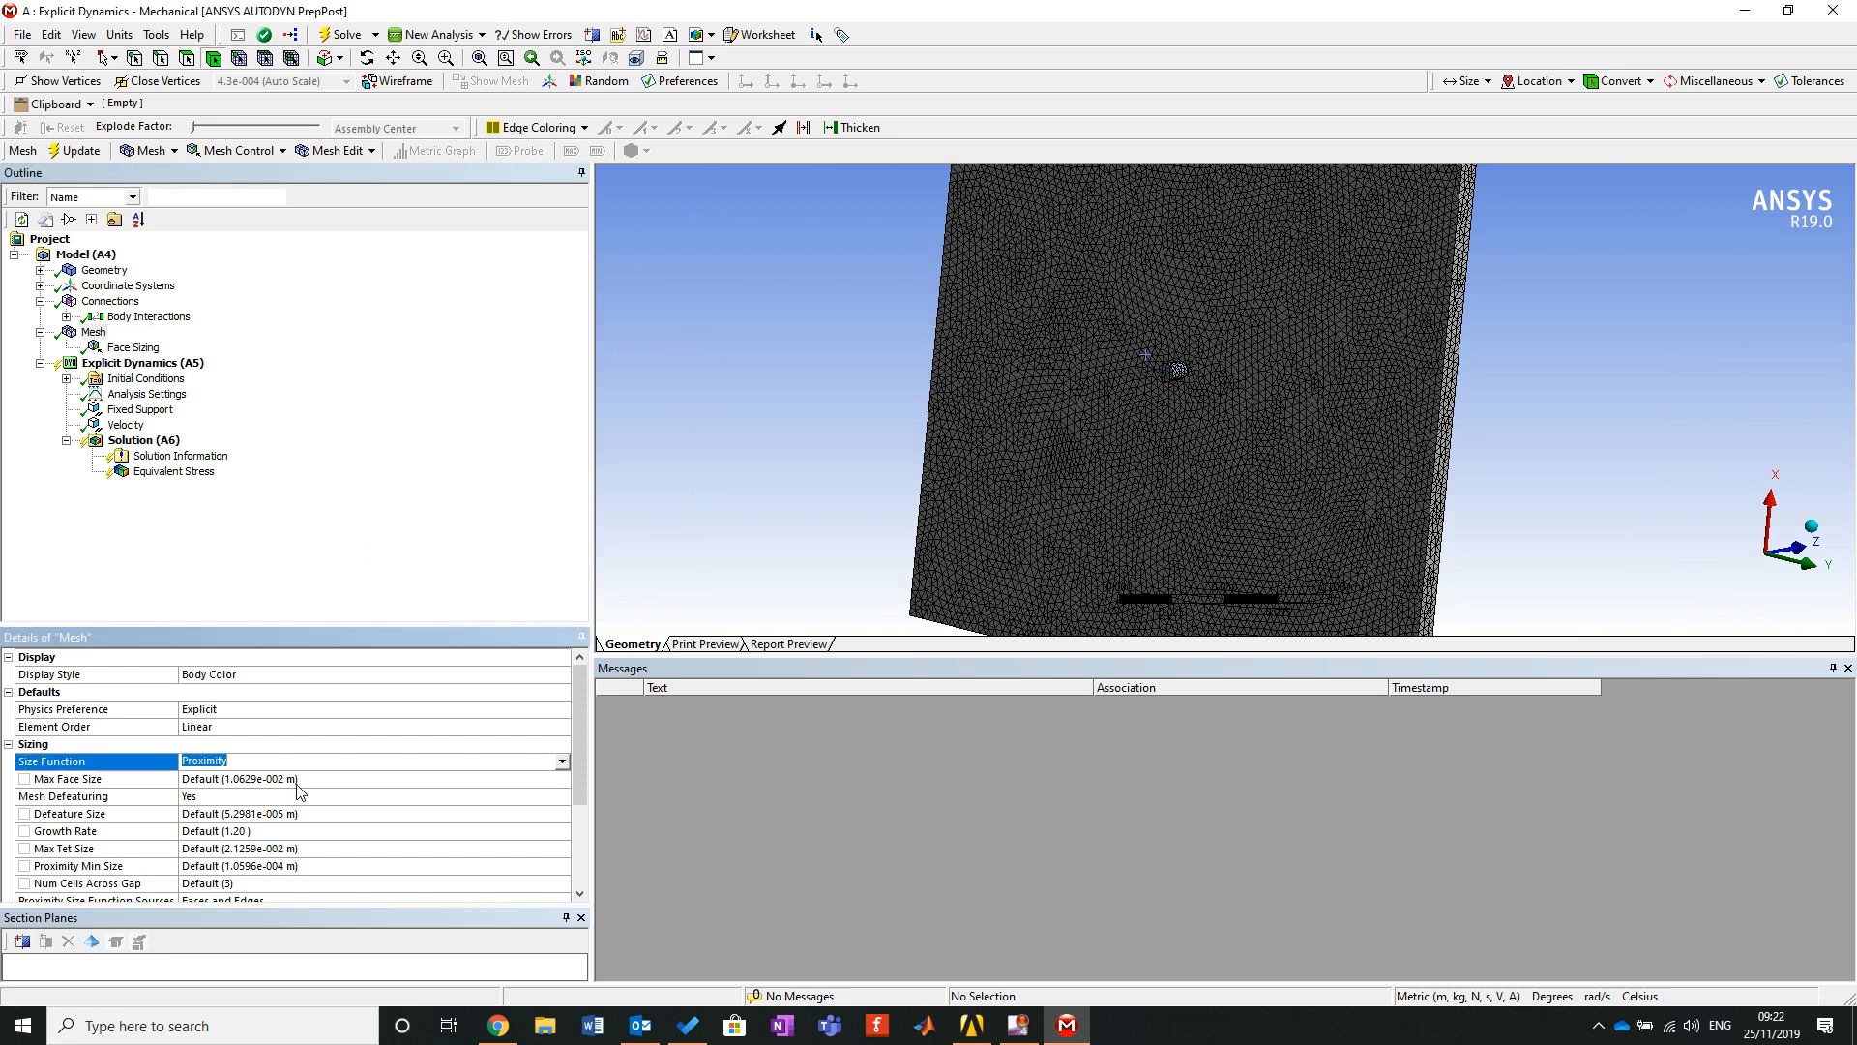
click(562, 763)
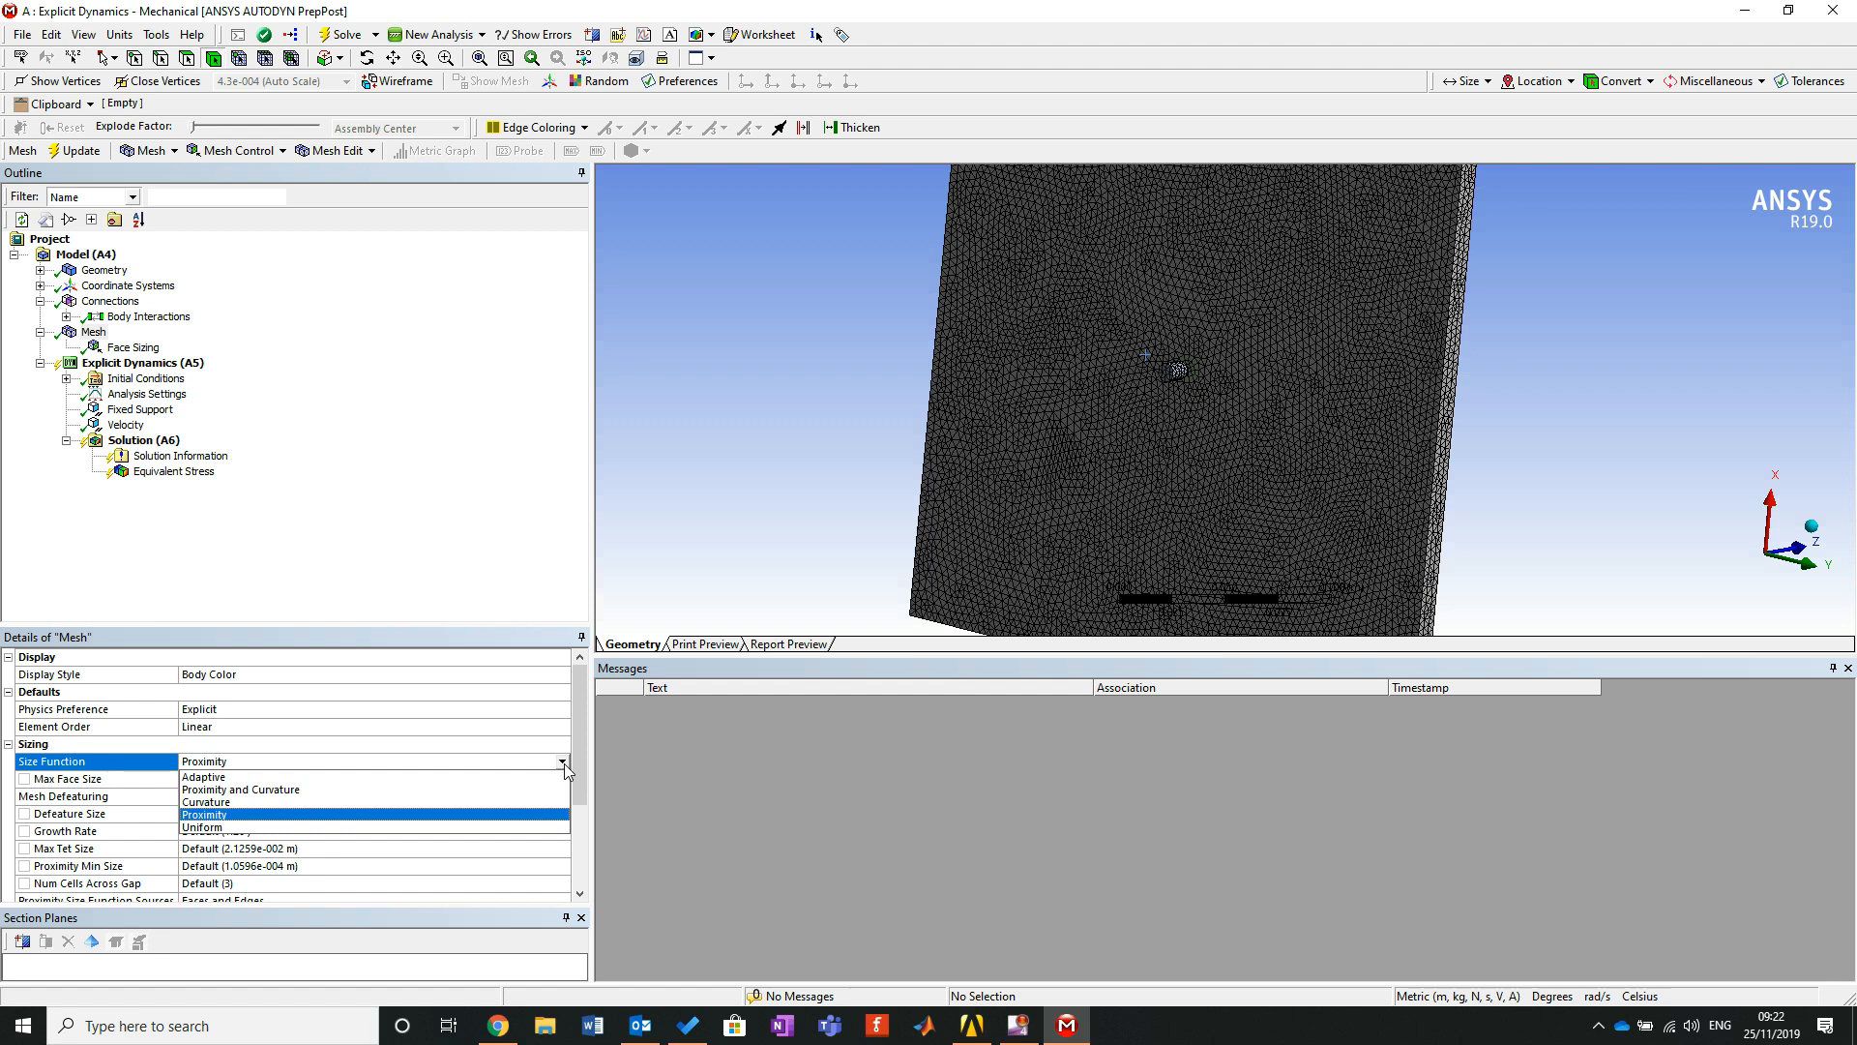
click(758, 375)
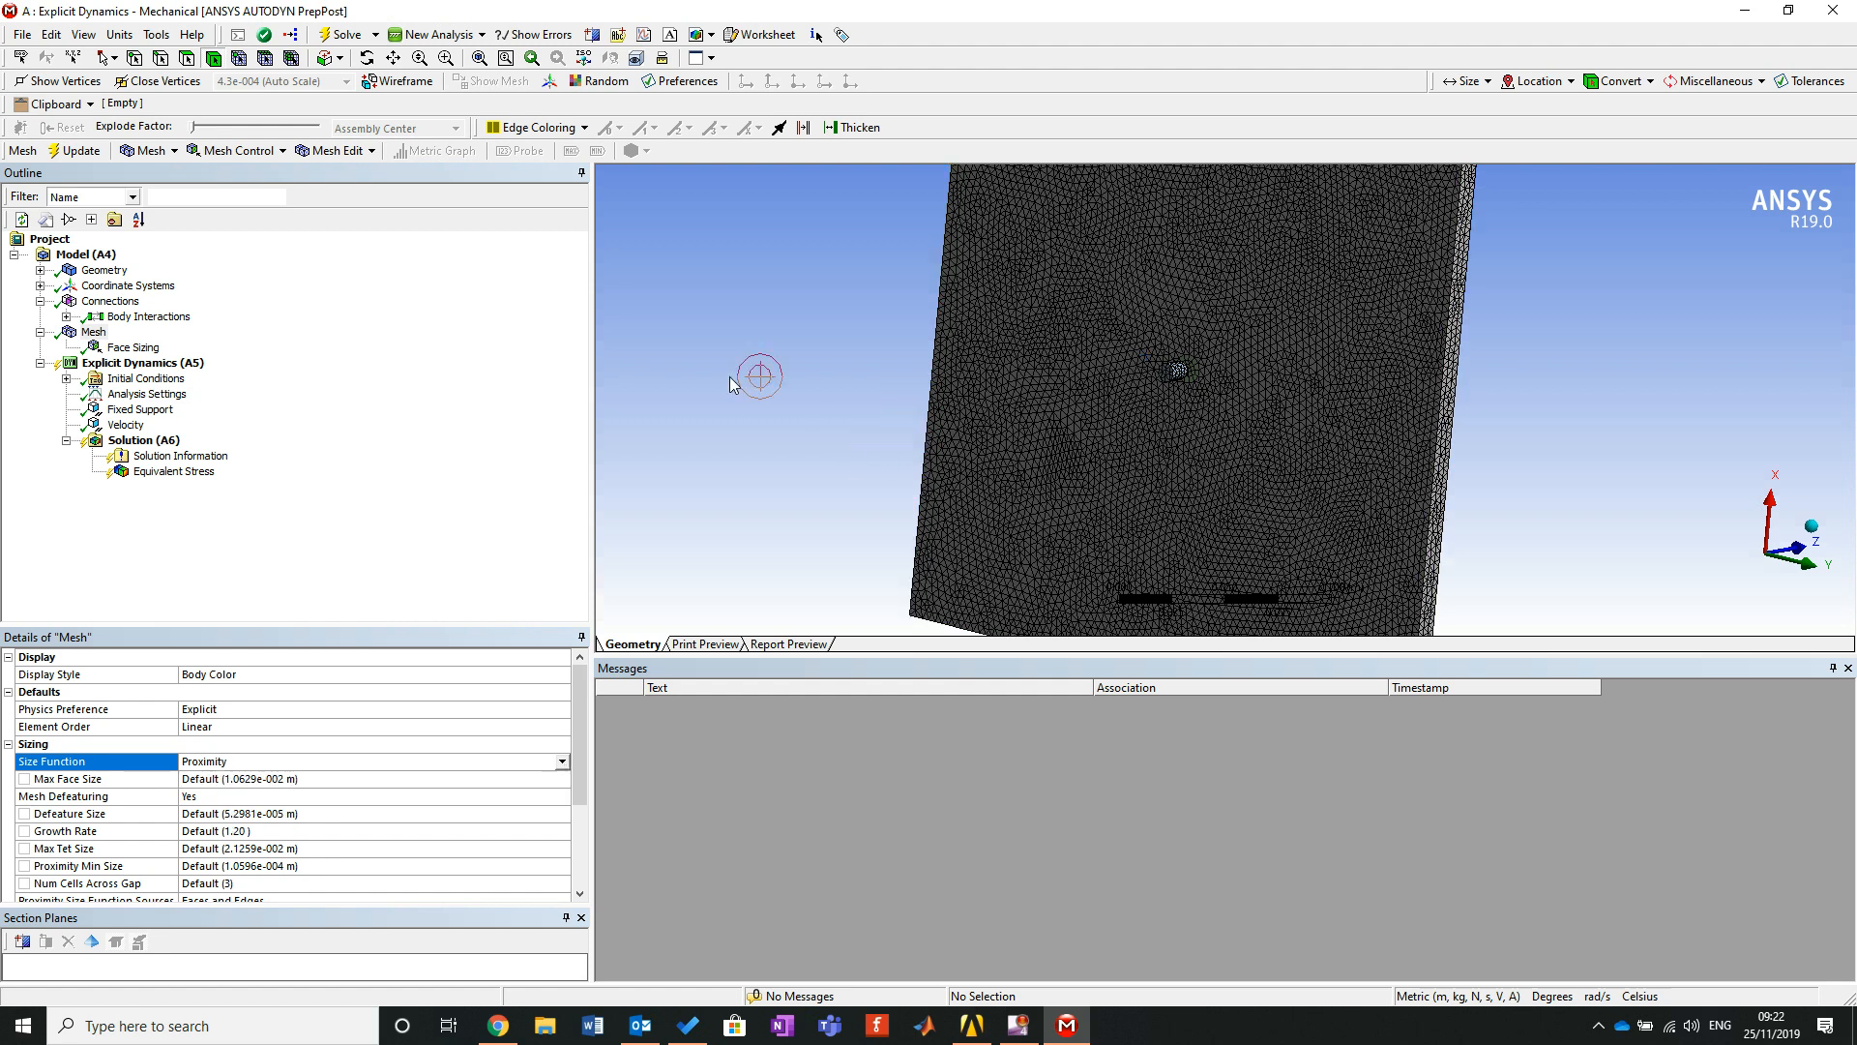
click(133, 348)
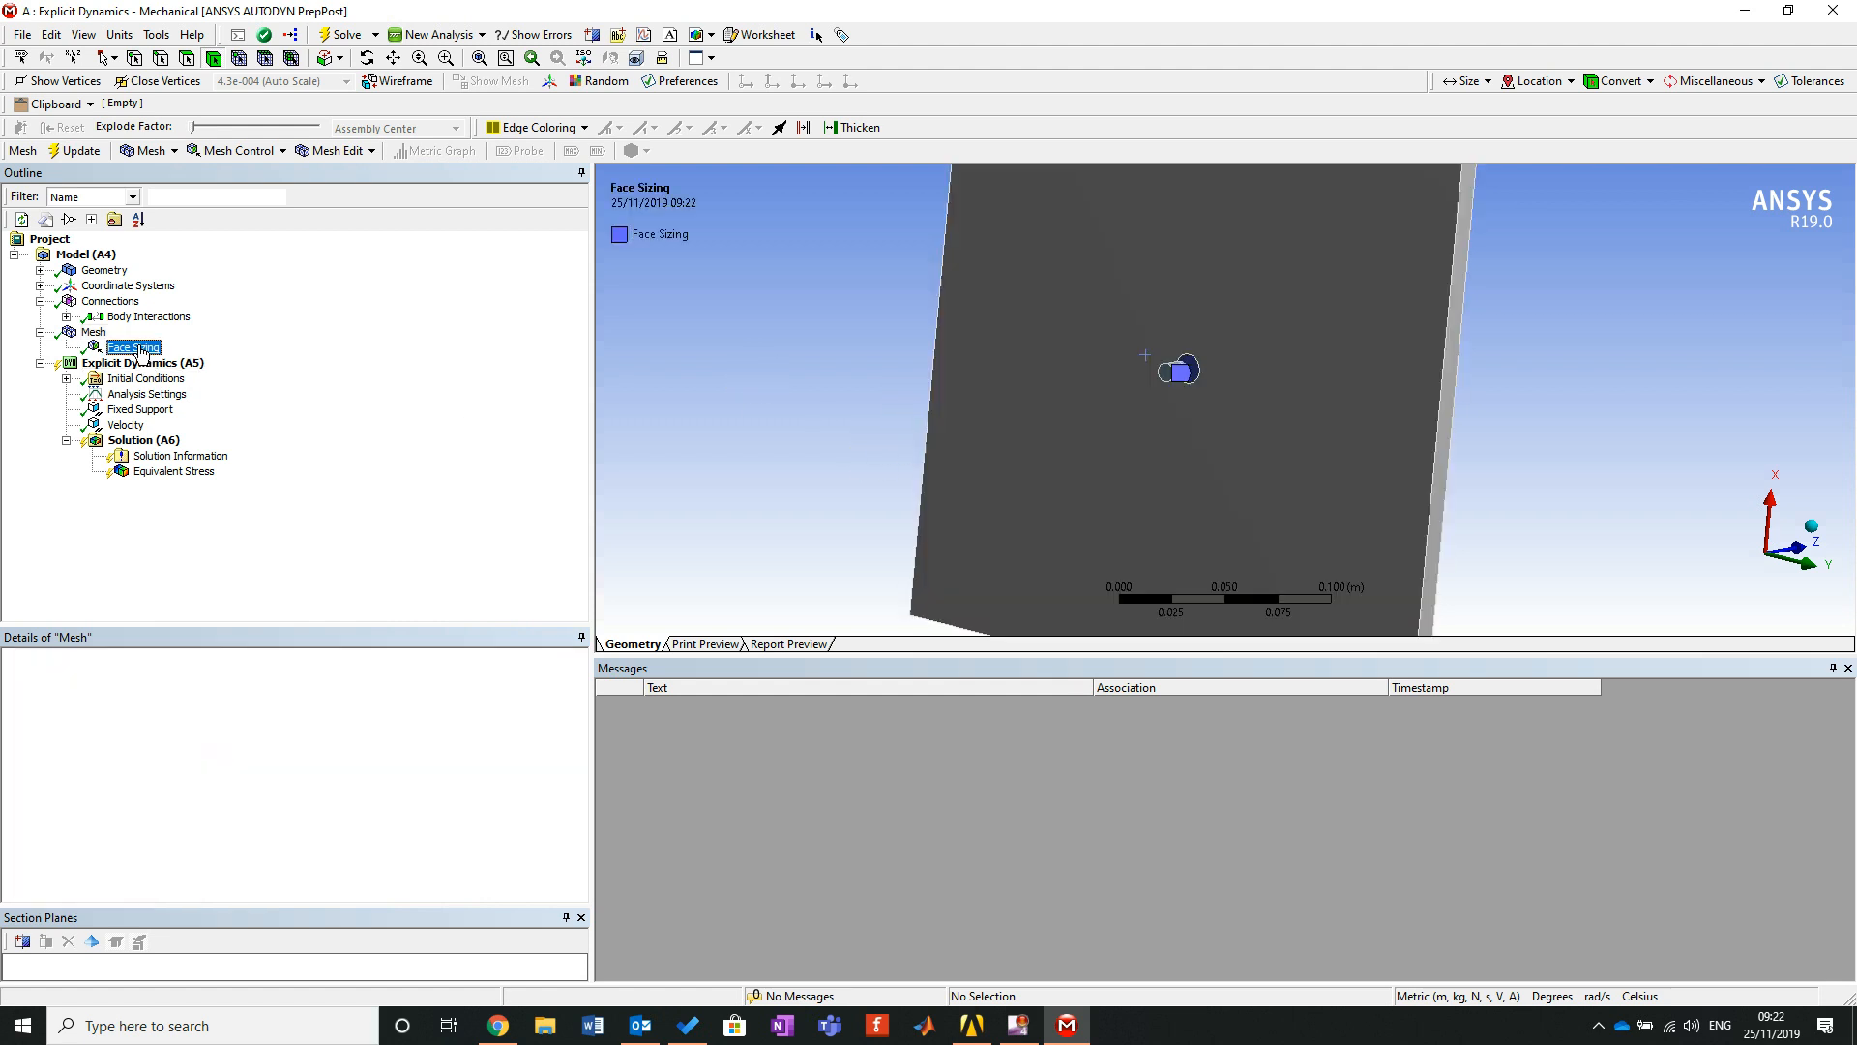
middle_drag(1340, 479, 1204, 457)
scroll(1287, 379, down, 1)
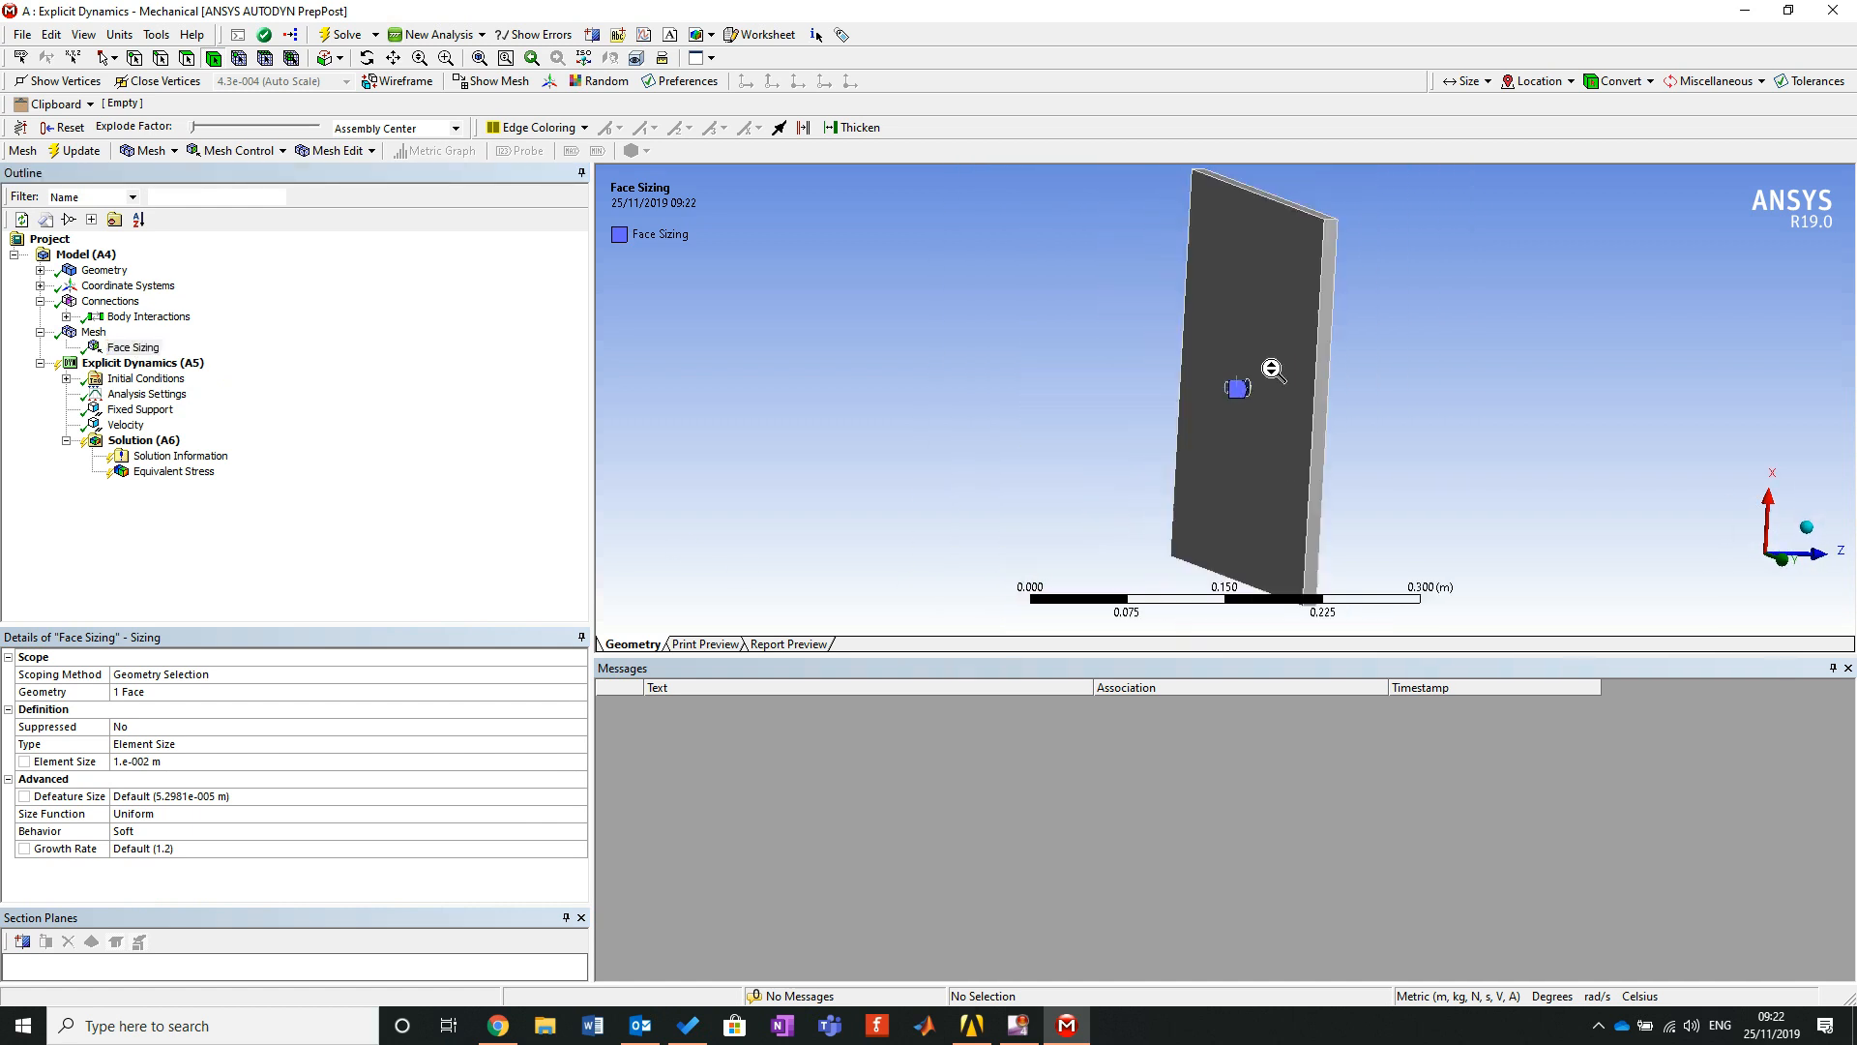
Rescope the face sizing to two bodies, the bullet and the circular disc body at the plate's impact zone, and update the mesh.
scroll(1284, 385, up, 2)
right_drag(1210, 338, 1258, 389)
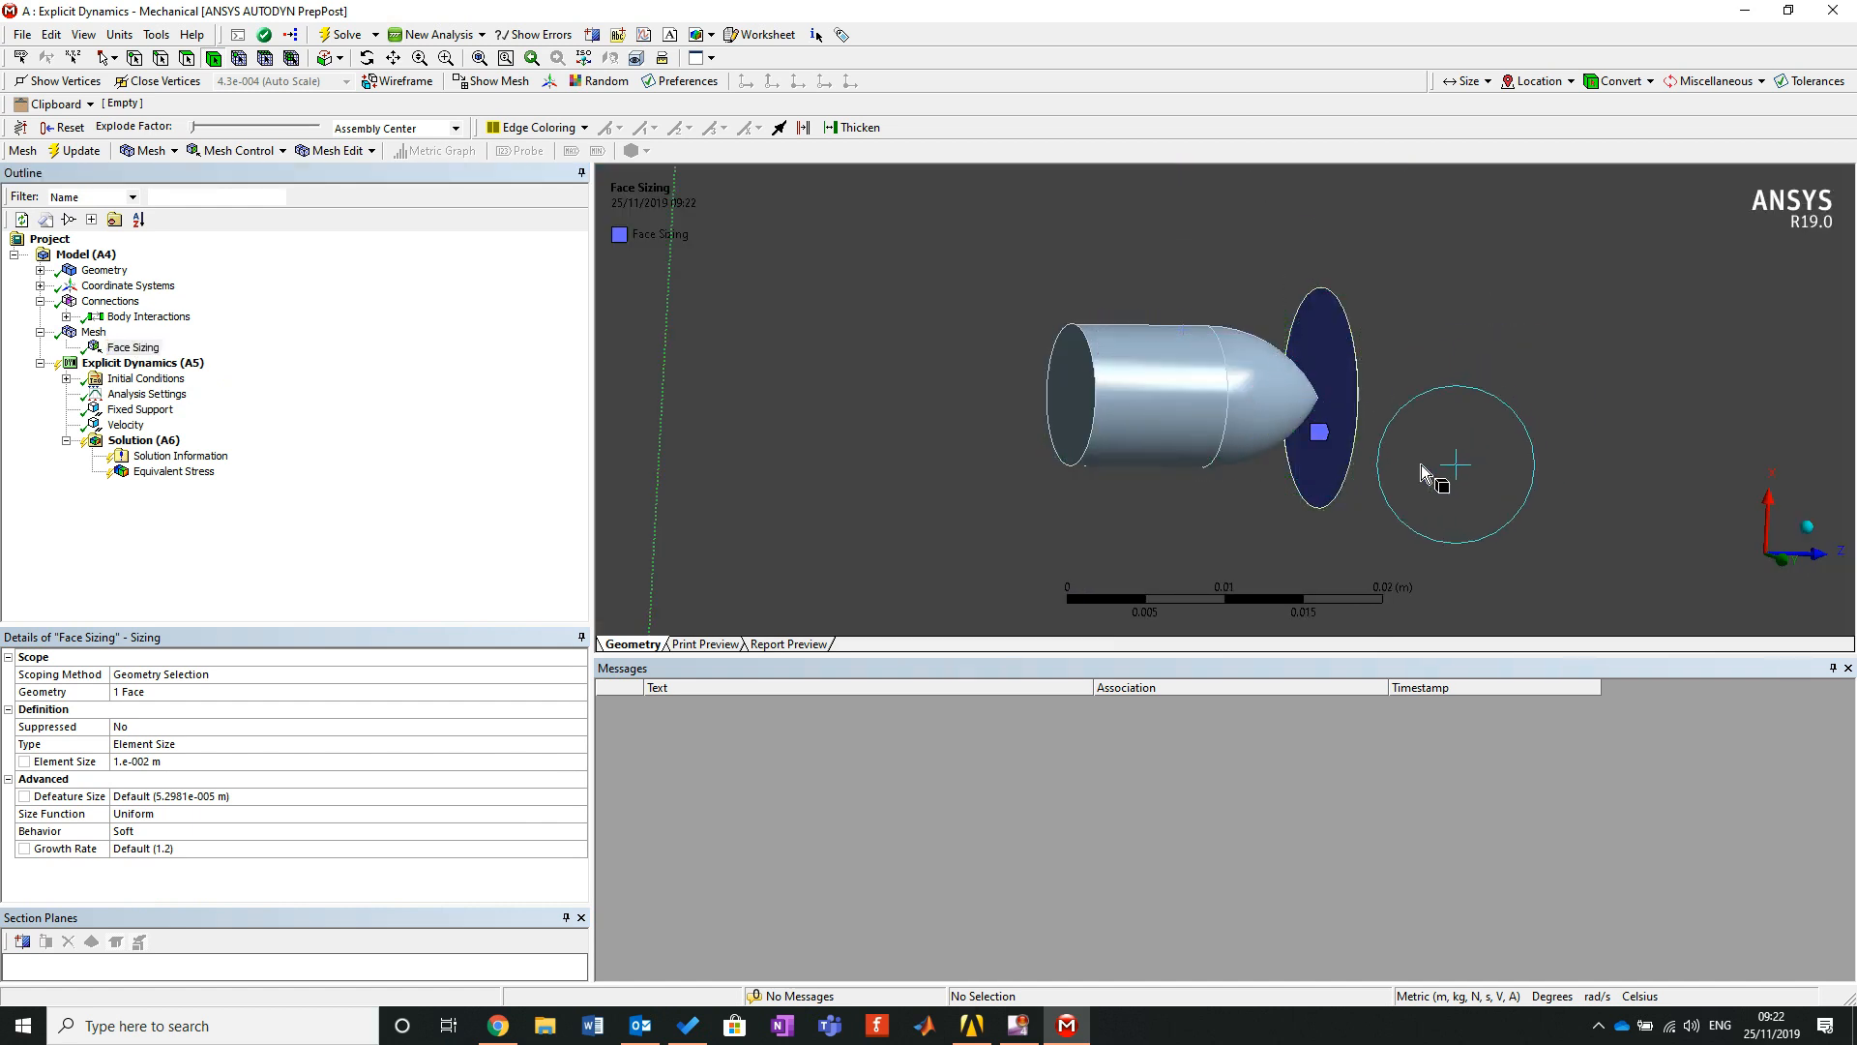
click(1261, 399)
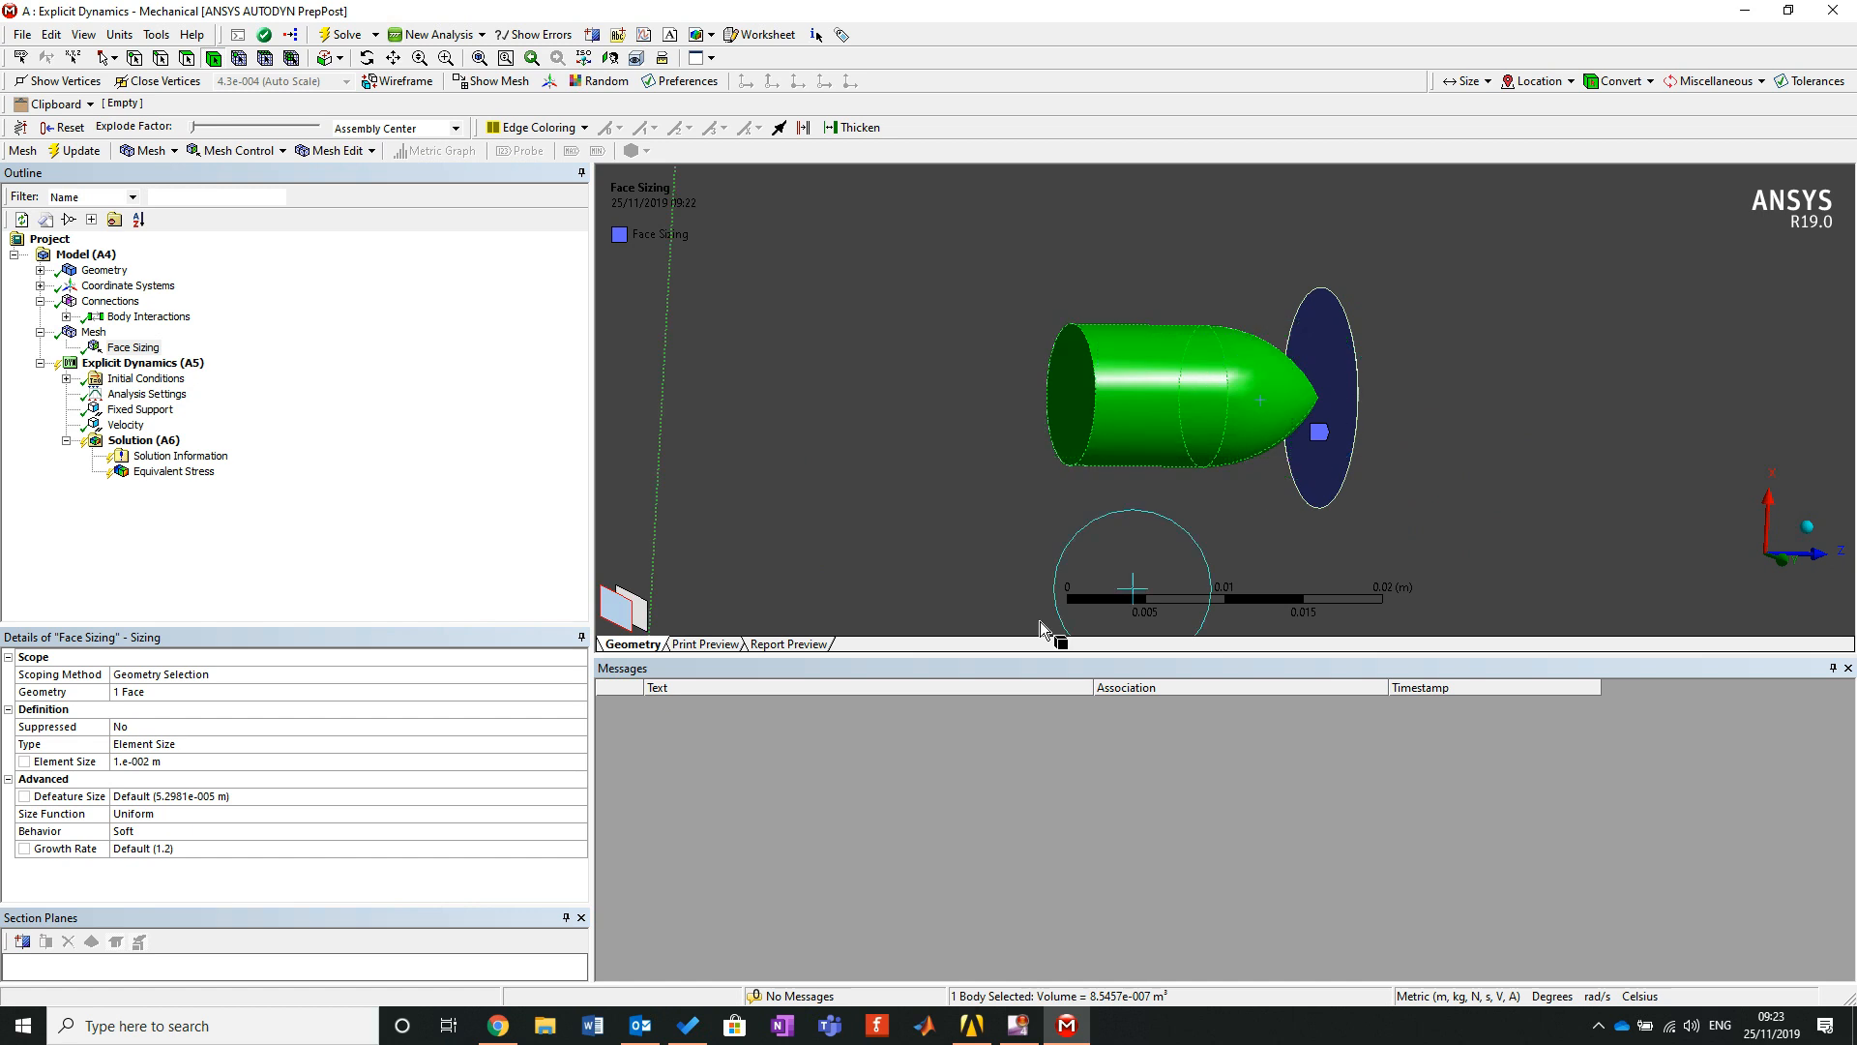
click(177, 693)
click(177, 692)
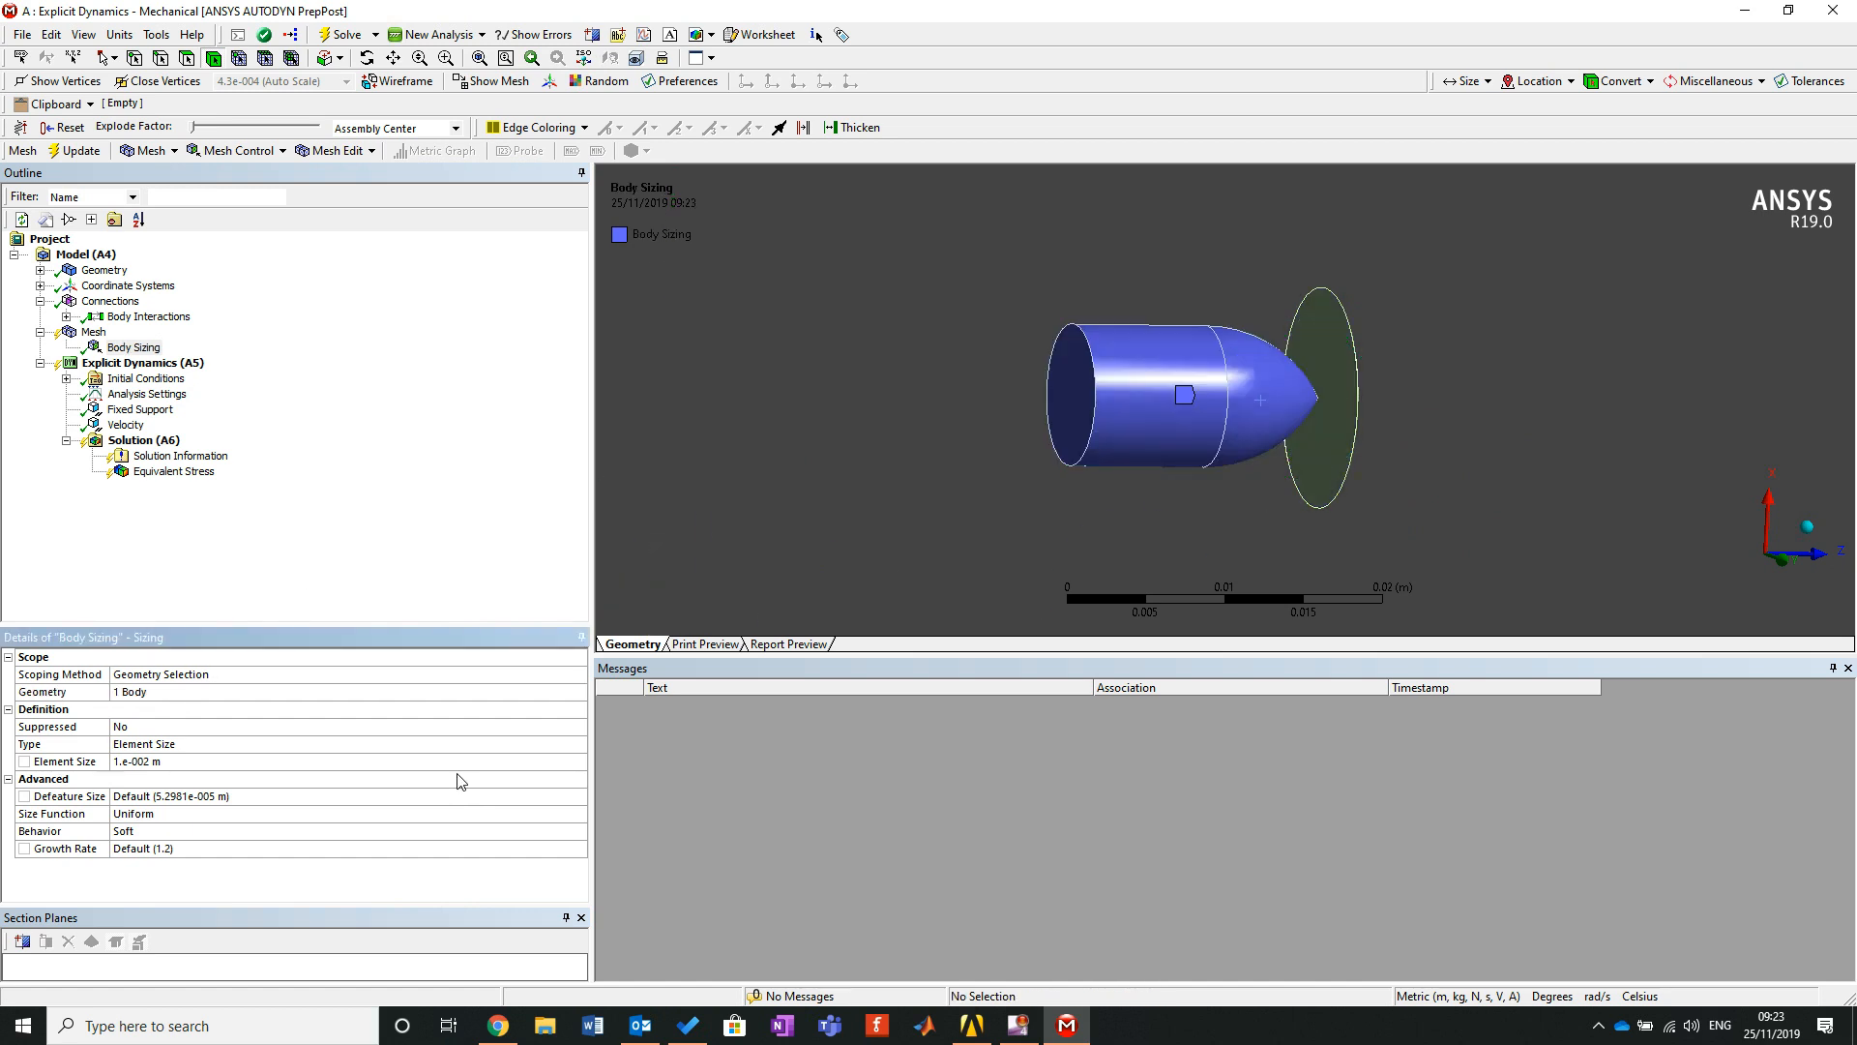
click(1336, 418)
click(160, 704)
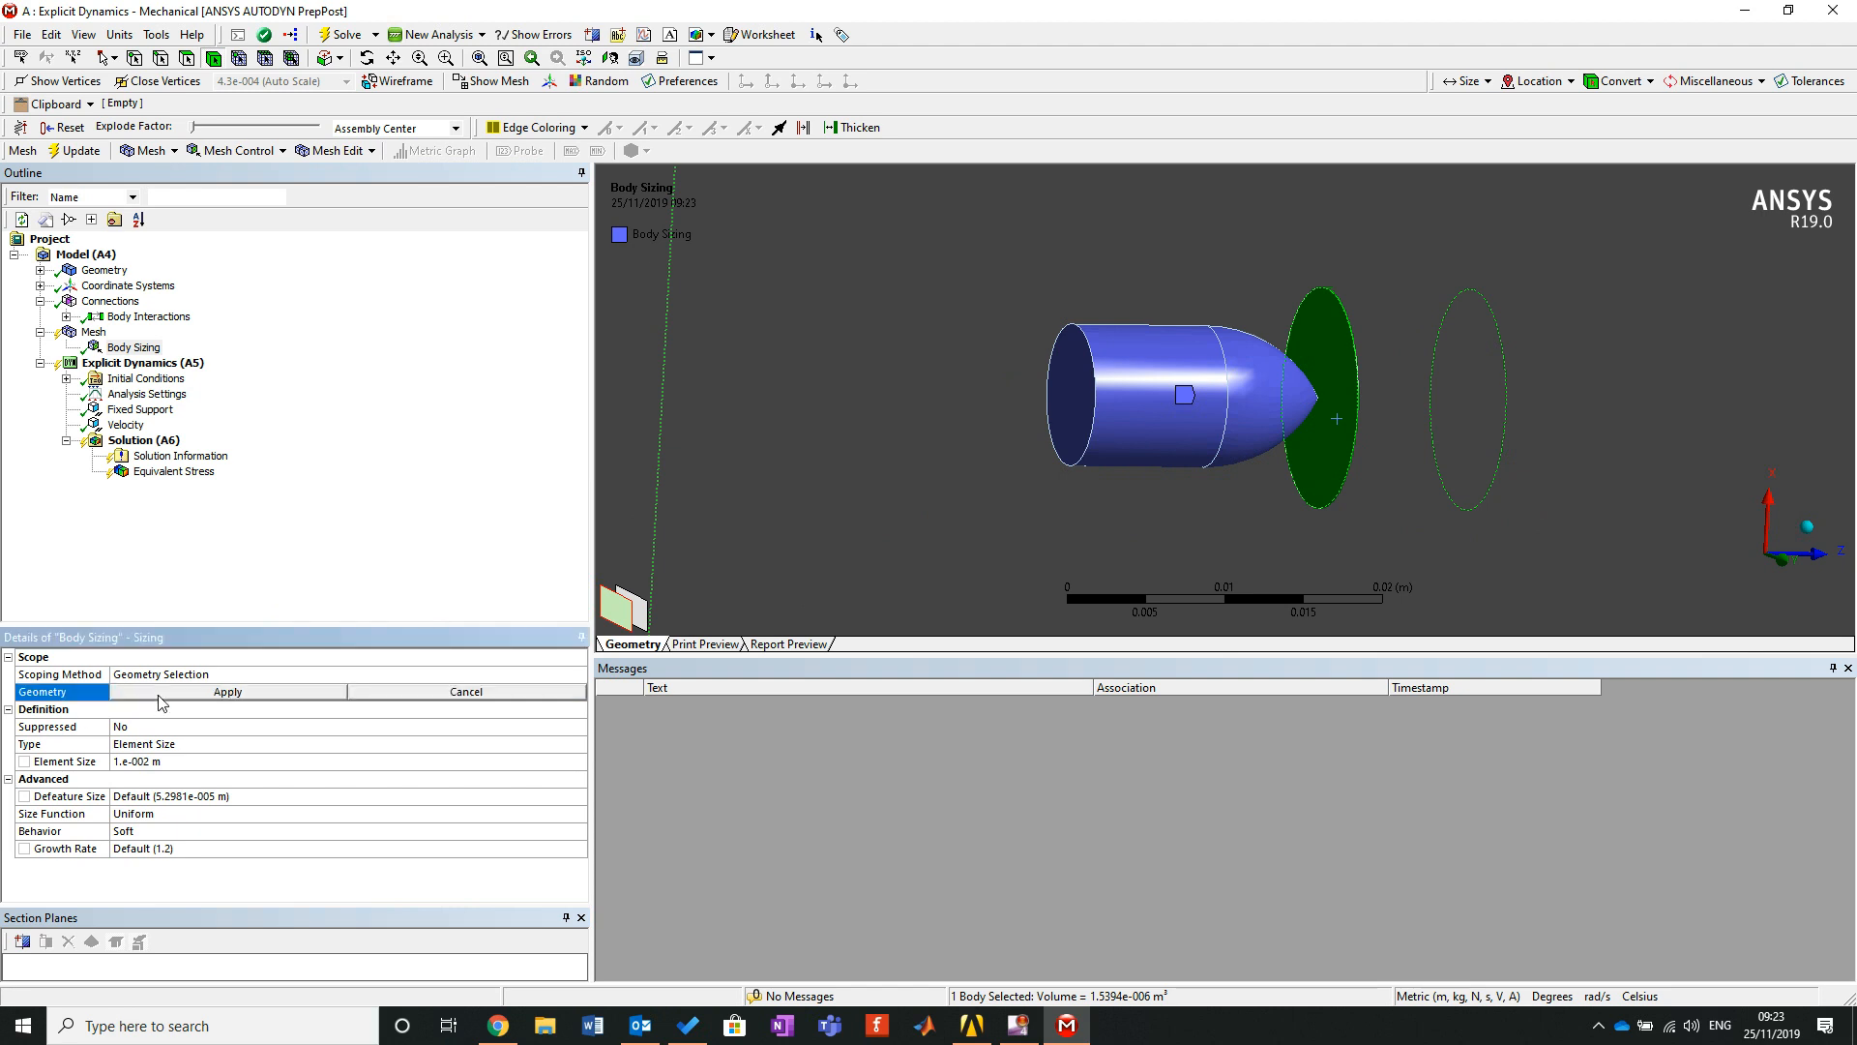
ctrl+click(1224, 376)
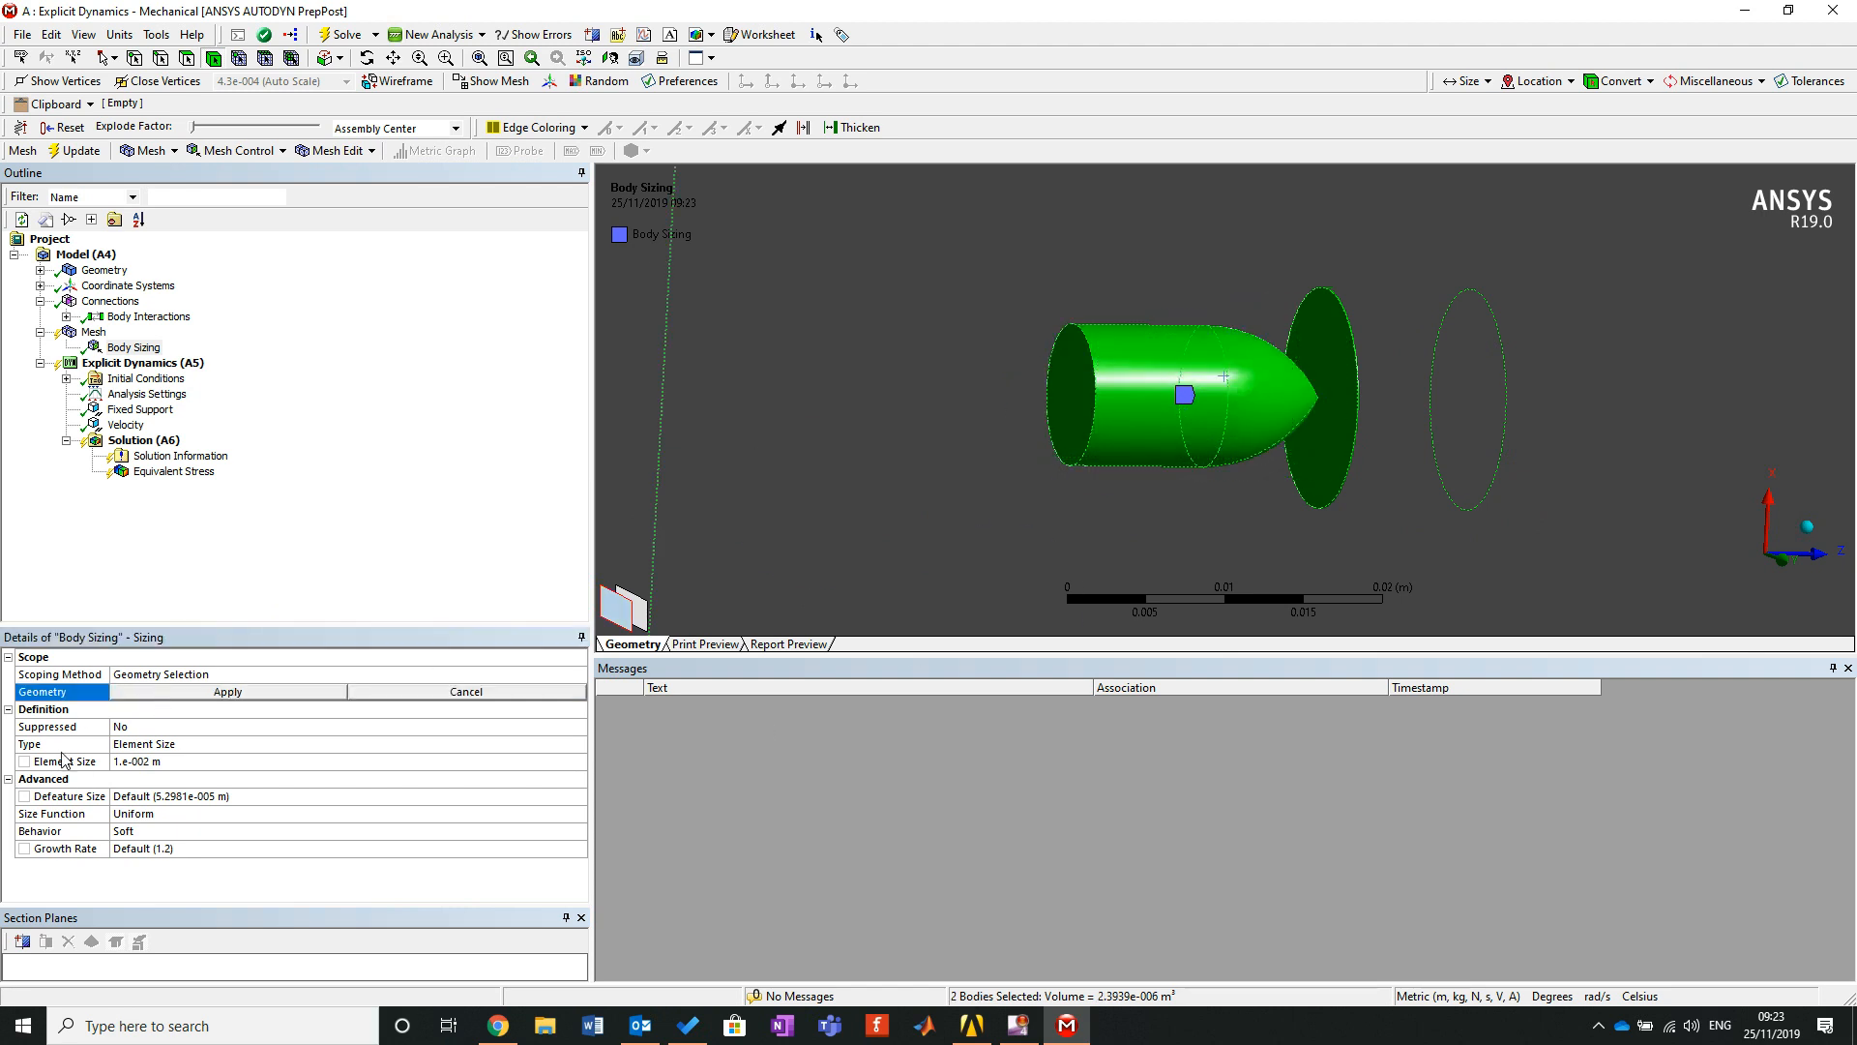
click(170, 692)
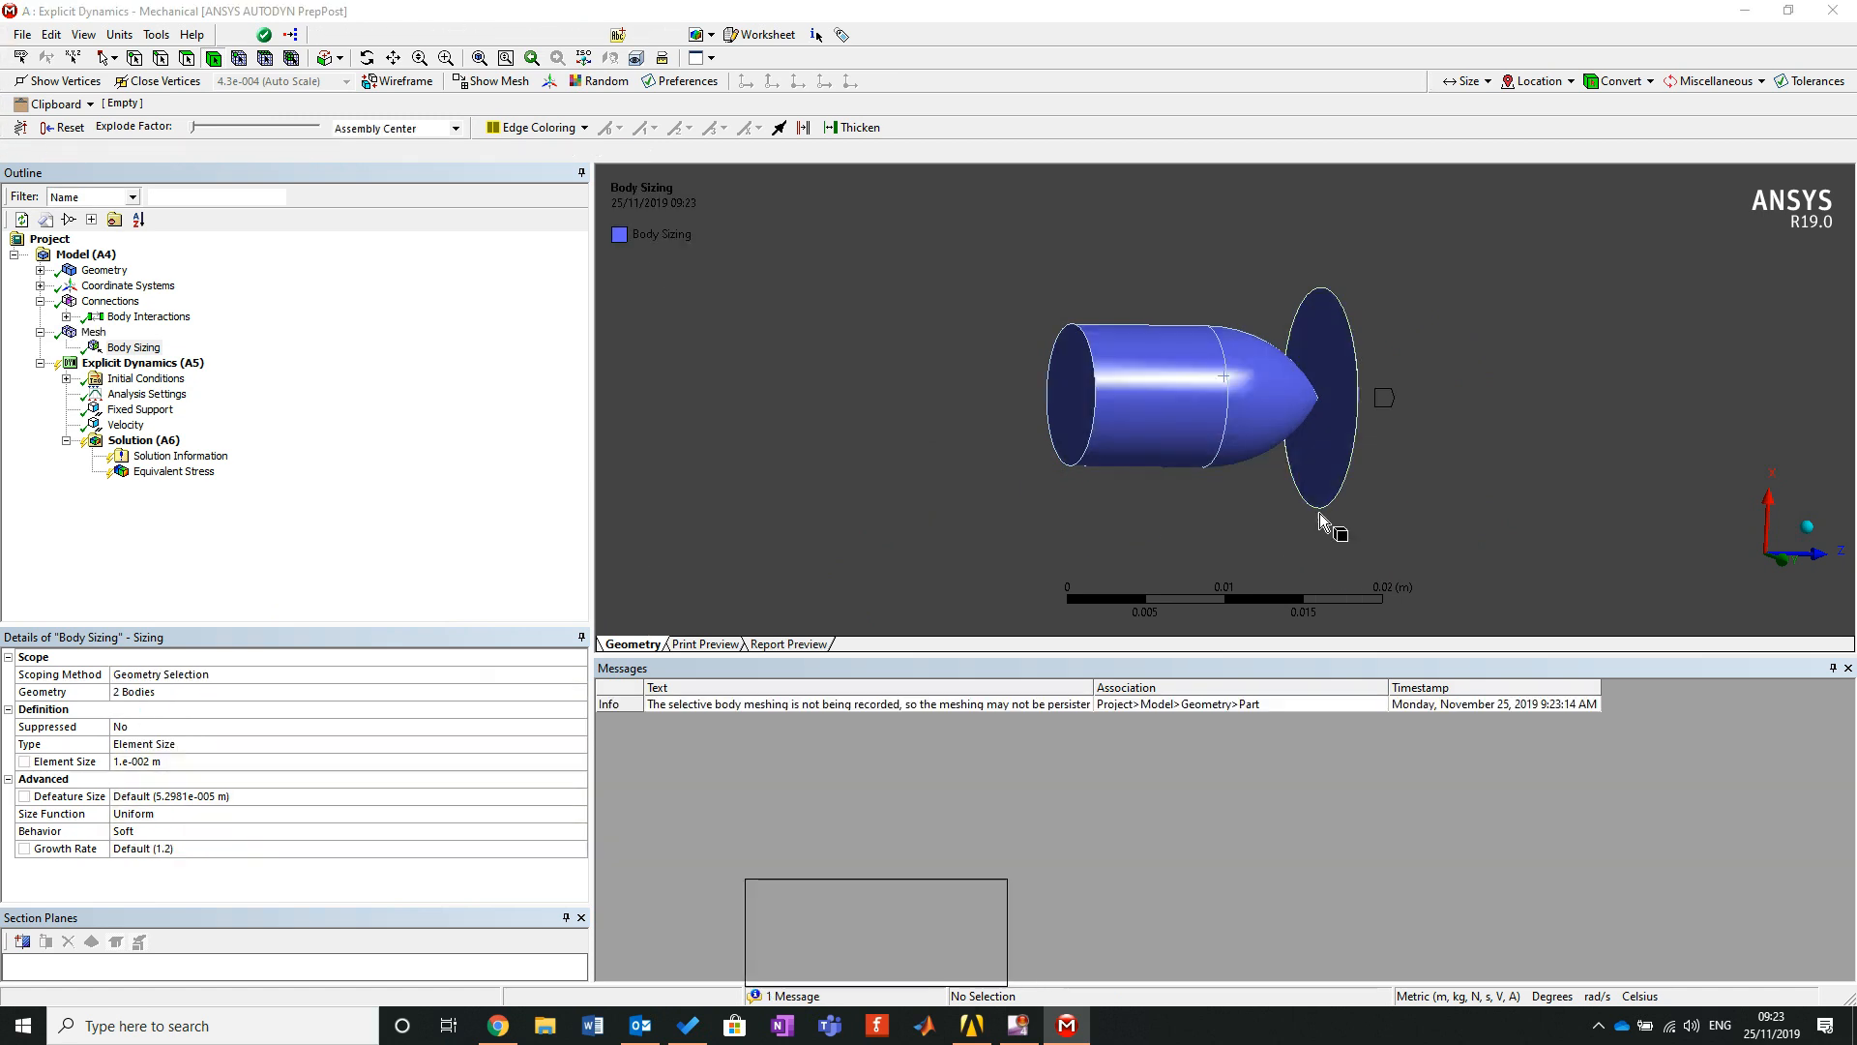
Inspect the mesh on the bullet and the surrounding impact zone after the change to body sizing.
click(93, 332)
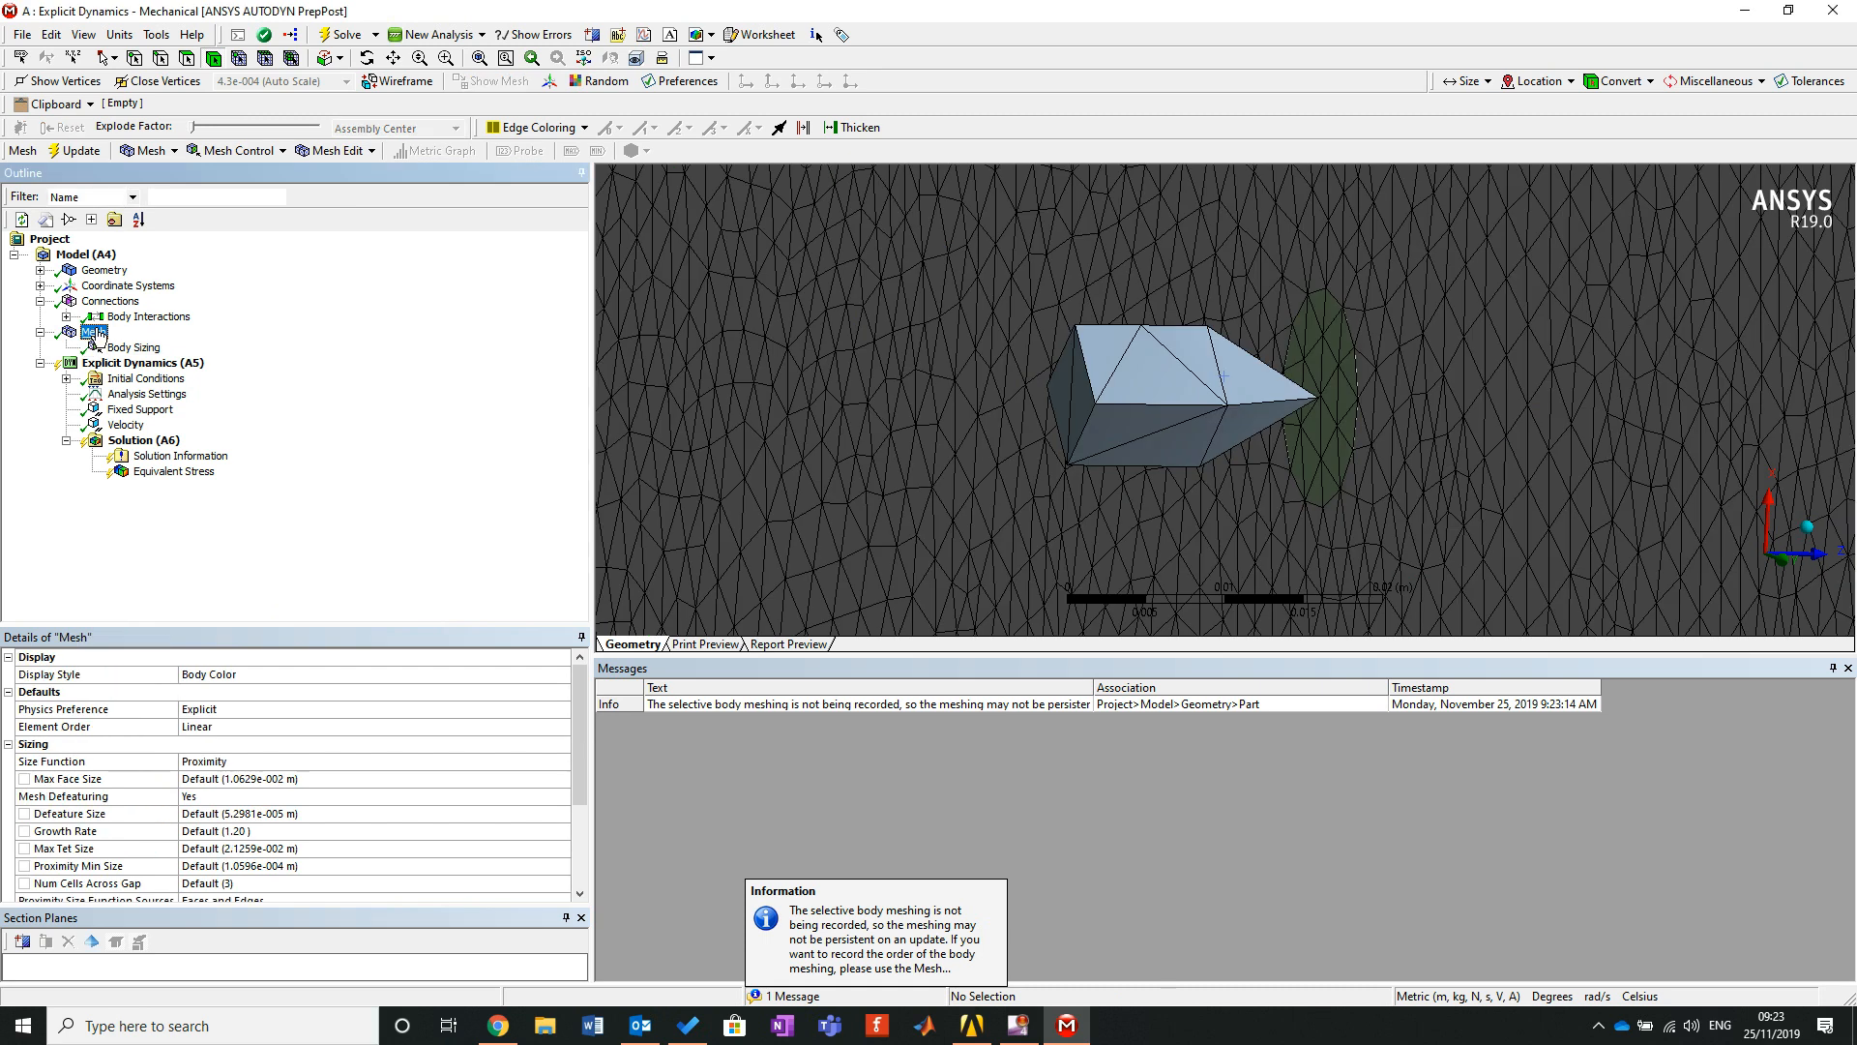
scroll(1417, 467, down, 2)
scroll(1413, 462, up, 3)
middle_drag(1406, 456, 1181, 386)
scroll(1298, 403, down, 4)
scroll(1305, 392, up, 2)
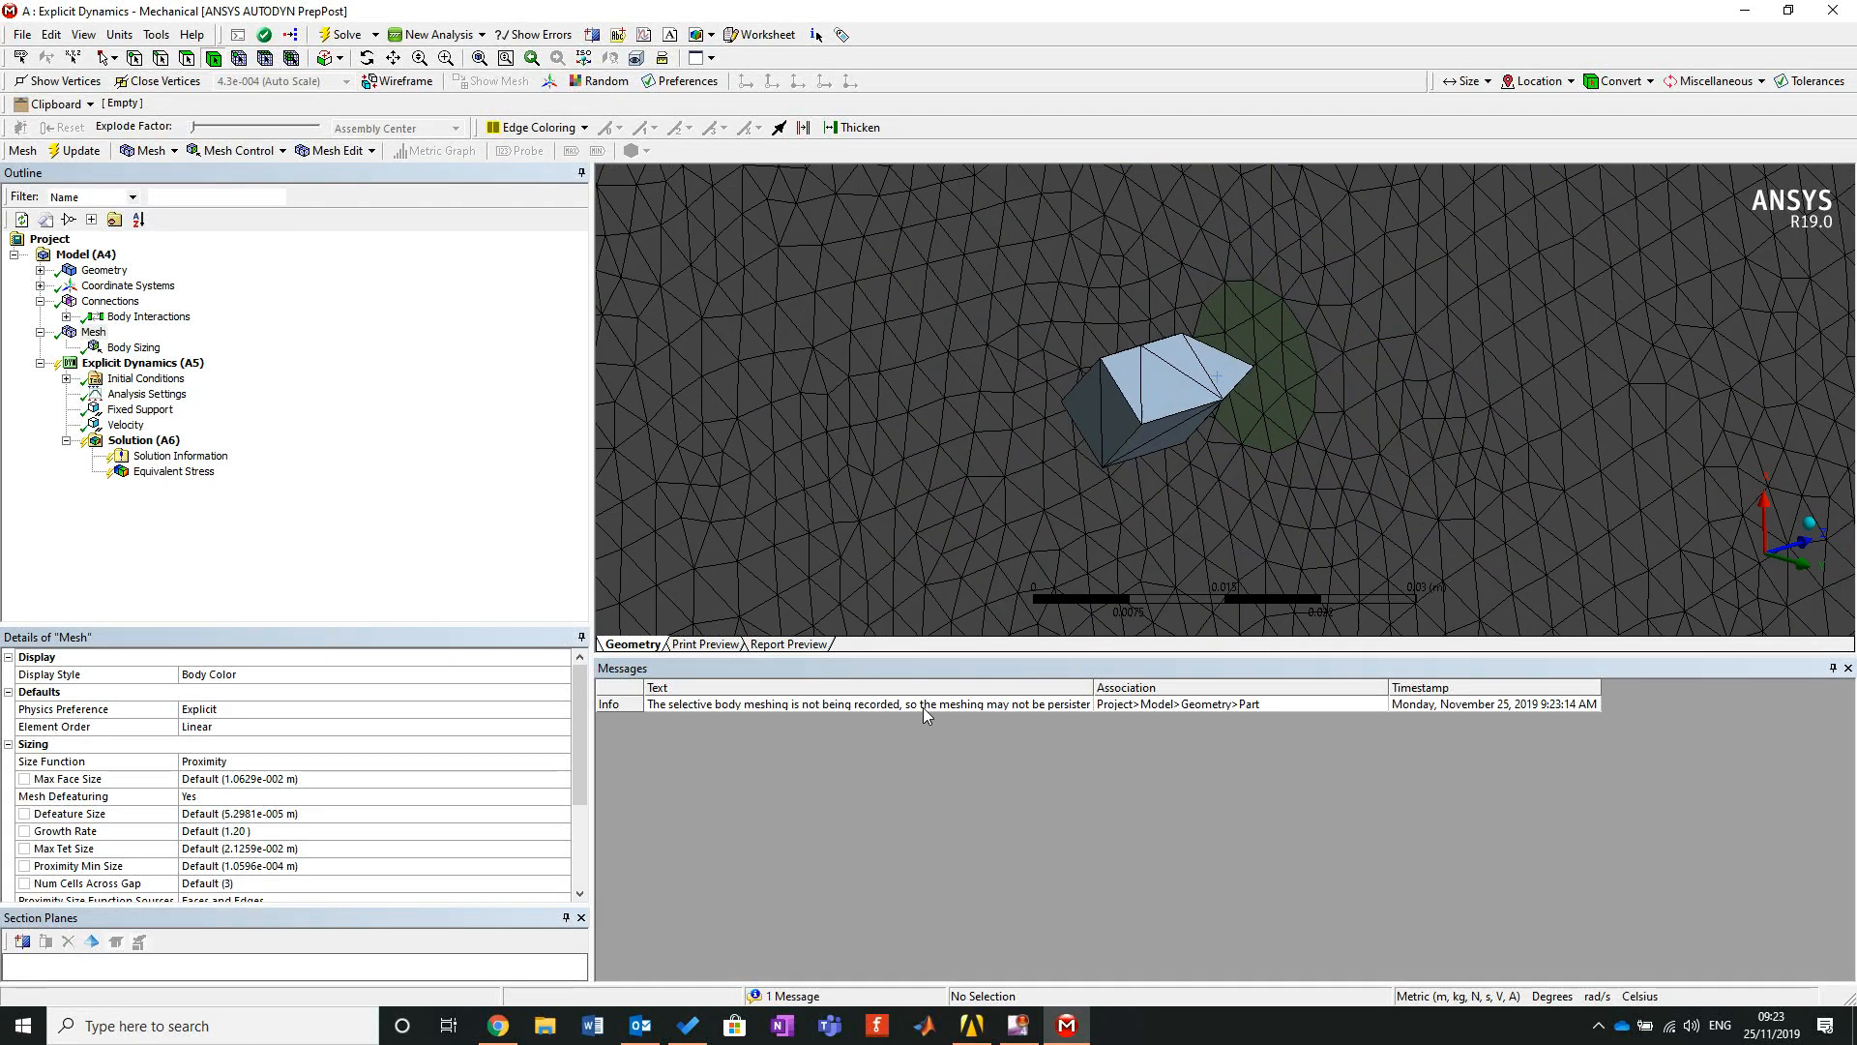
Set the body sizing's element size to 0.001 m and update the mesh.
click(134, 347)
click(164, 762)
click(530, 499)
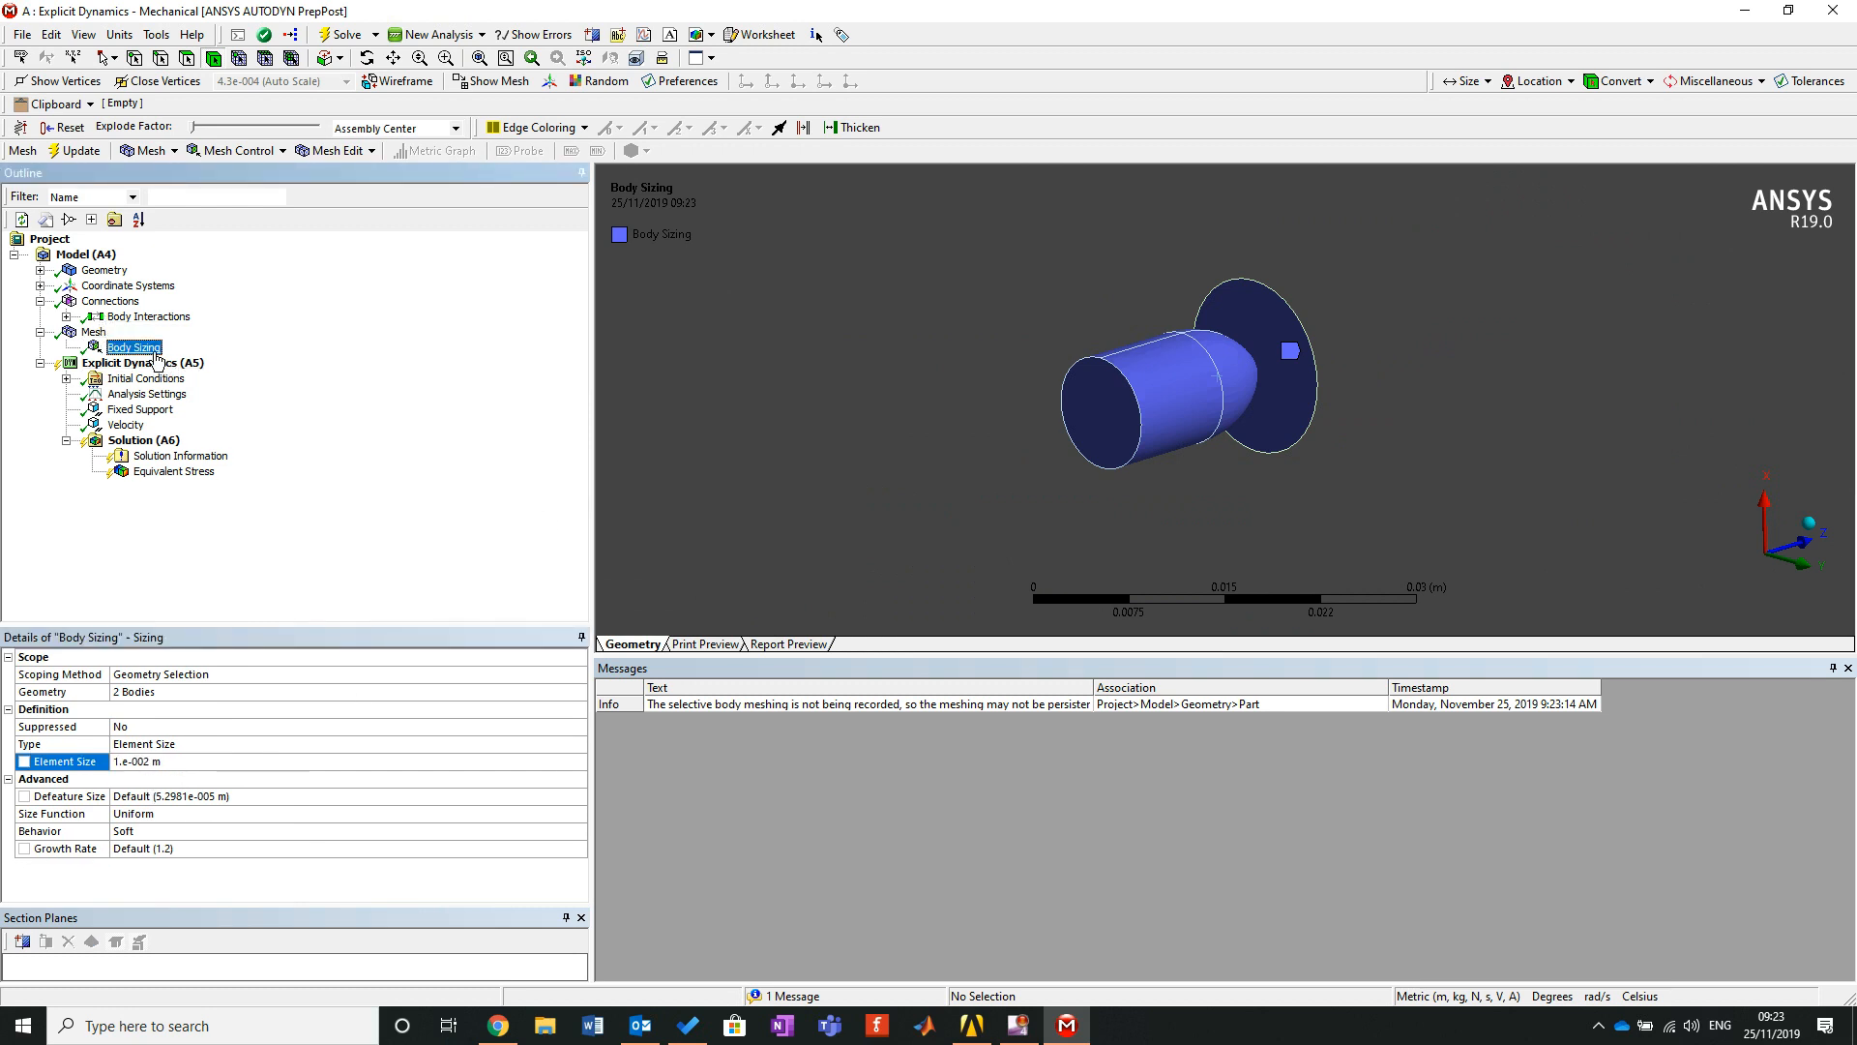
click(165, 760)
text(0.001)
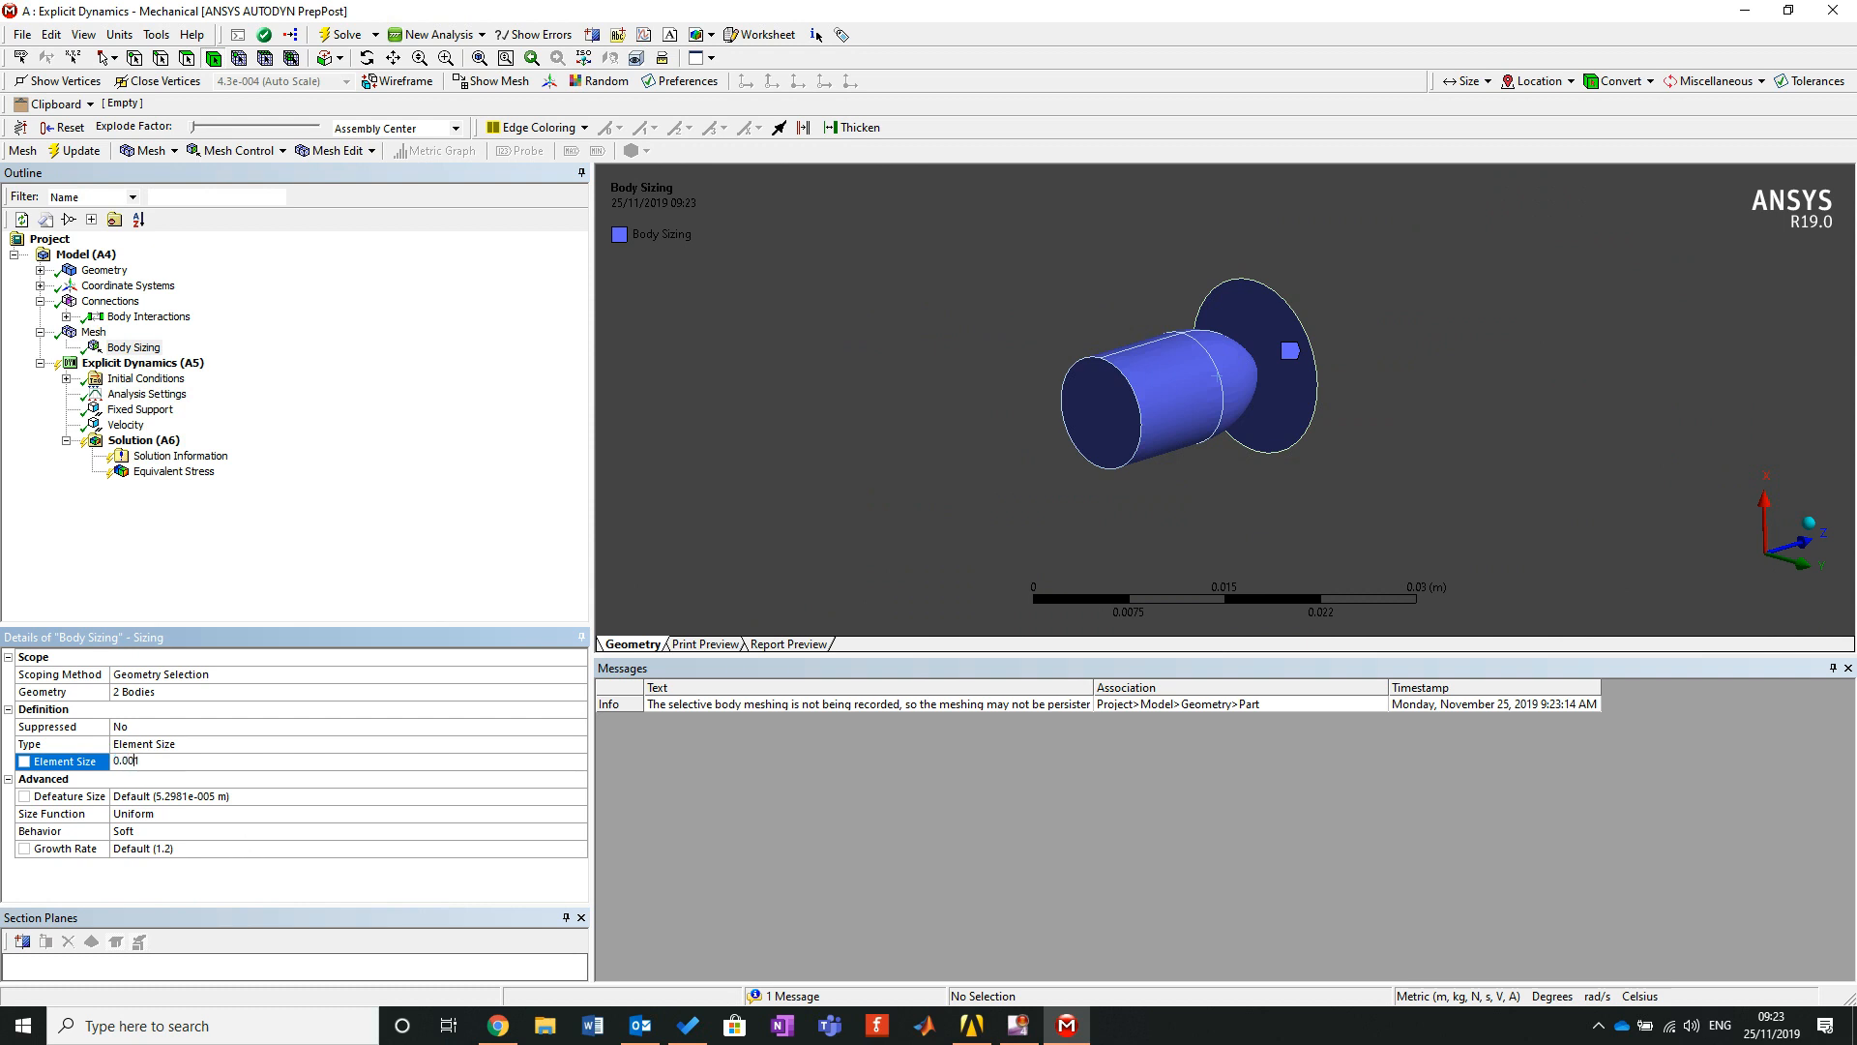
click(284, 549)
click(99, 149)
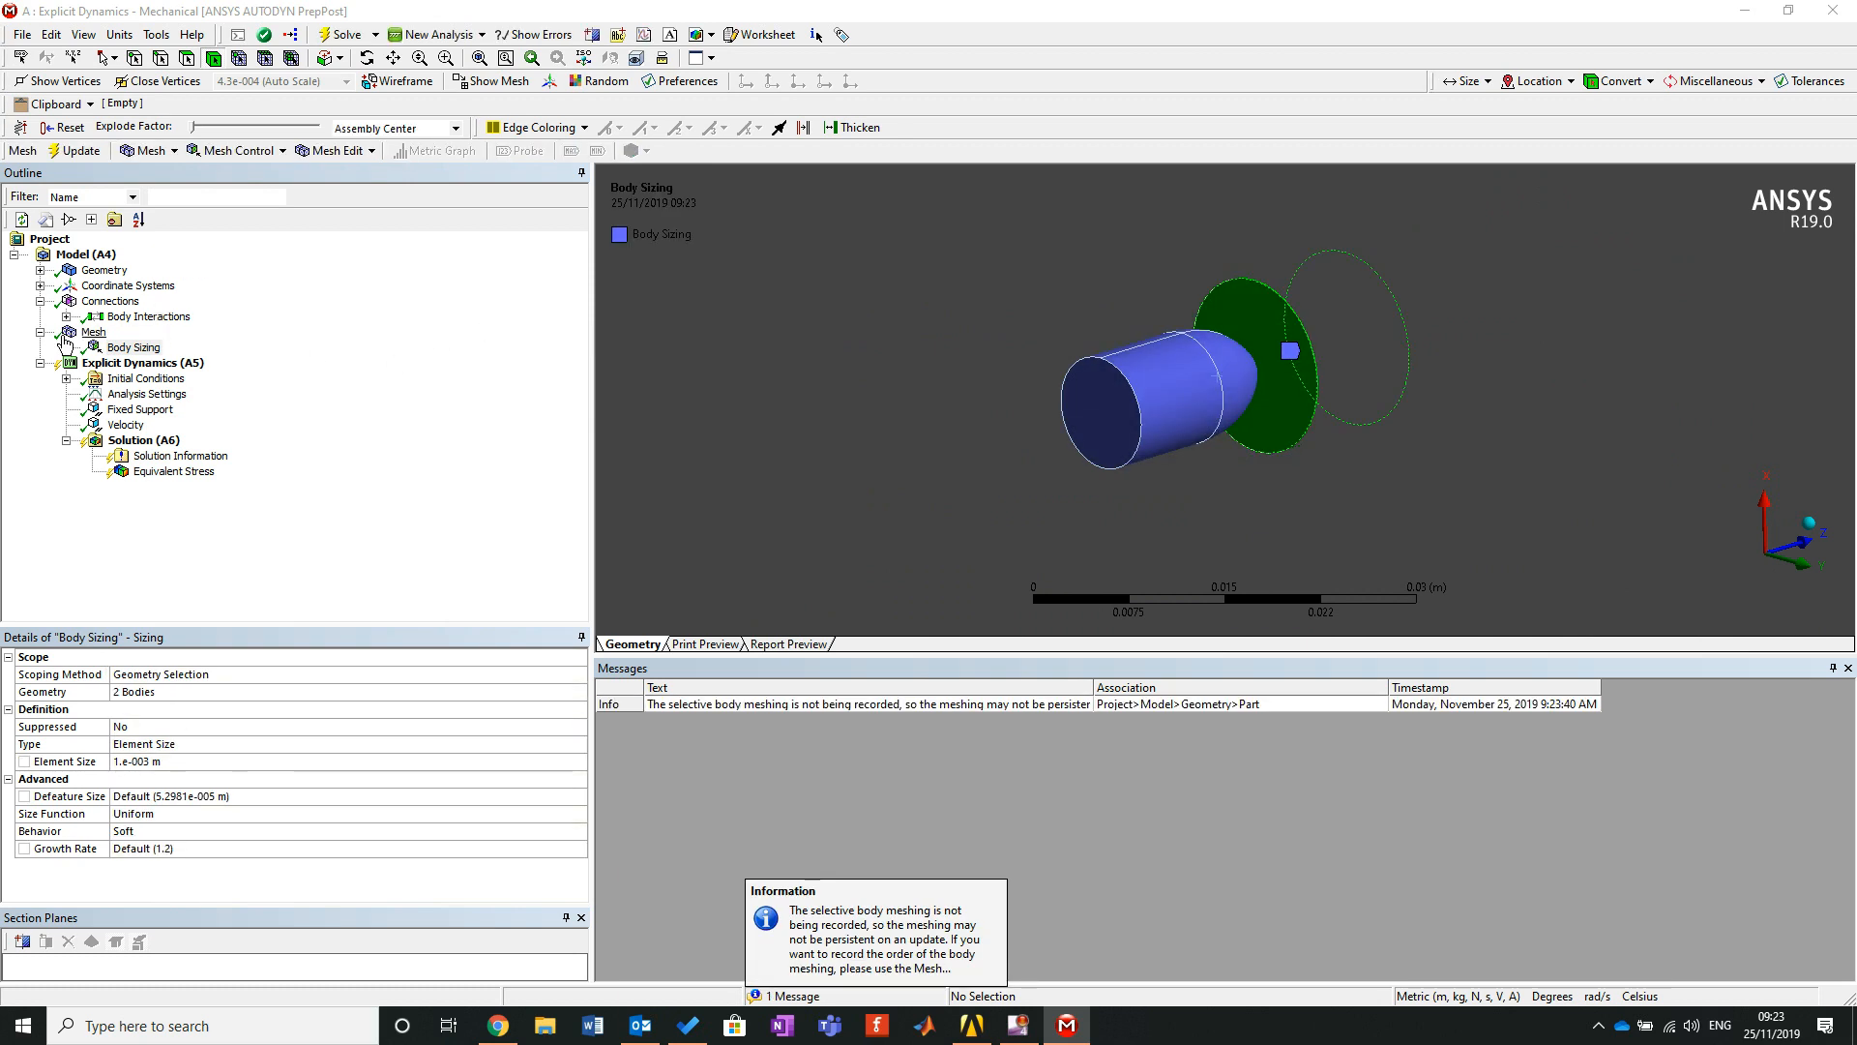
Examine the refined mesh on the bullet, around the impact zone and across the plate from several angles.
click(94, 332)
middle_drag(1208, 378, 1211, 456)
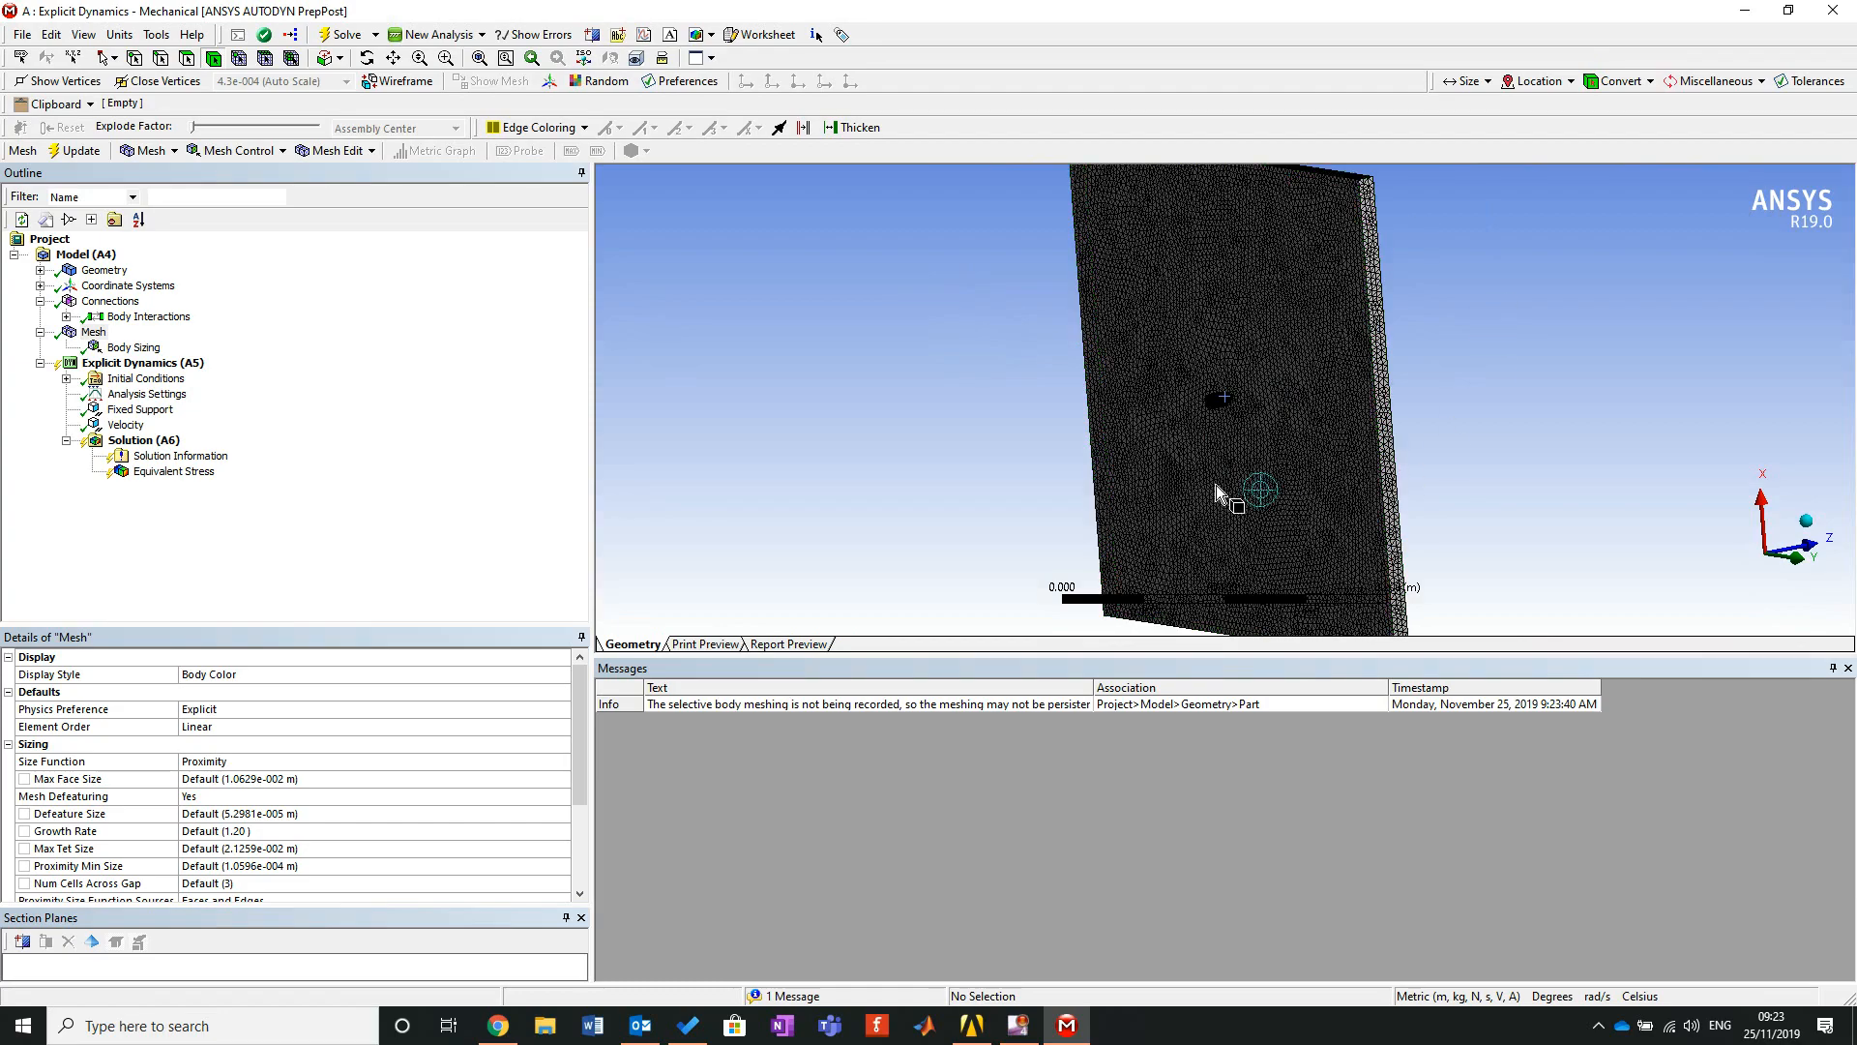
scroll(1490, 432, up, 3)
scroll(1419, 417, up, 5)
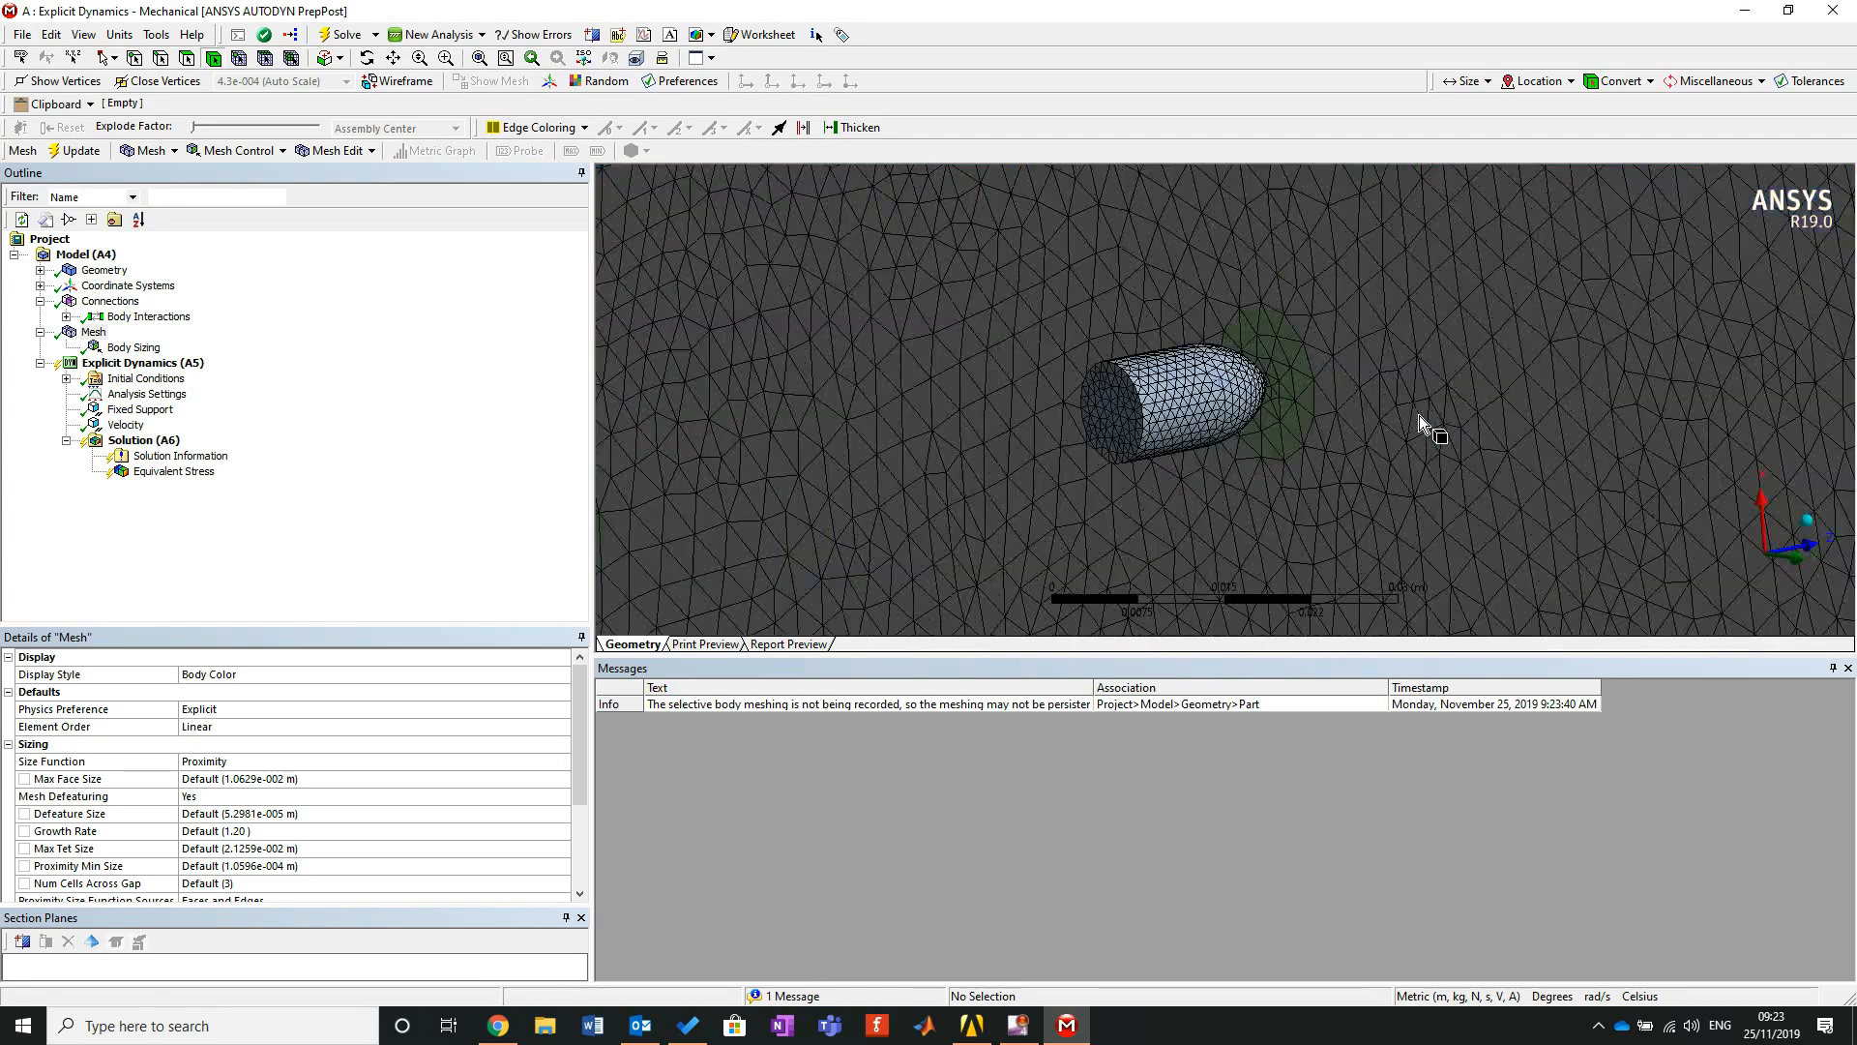
middle_drag(1333, 377, 1439, 386)
scroll(1424, 392, down, 3)
scroll(1414, 398, down, 3)
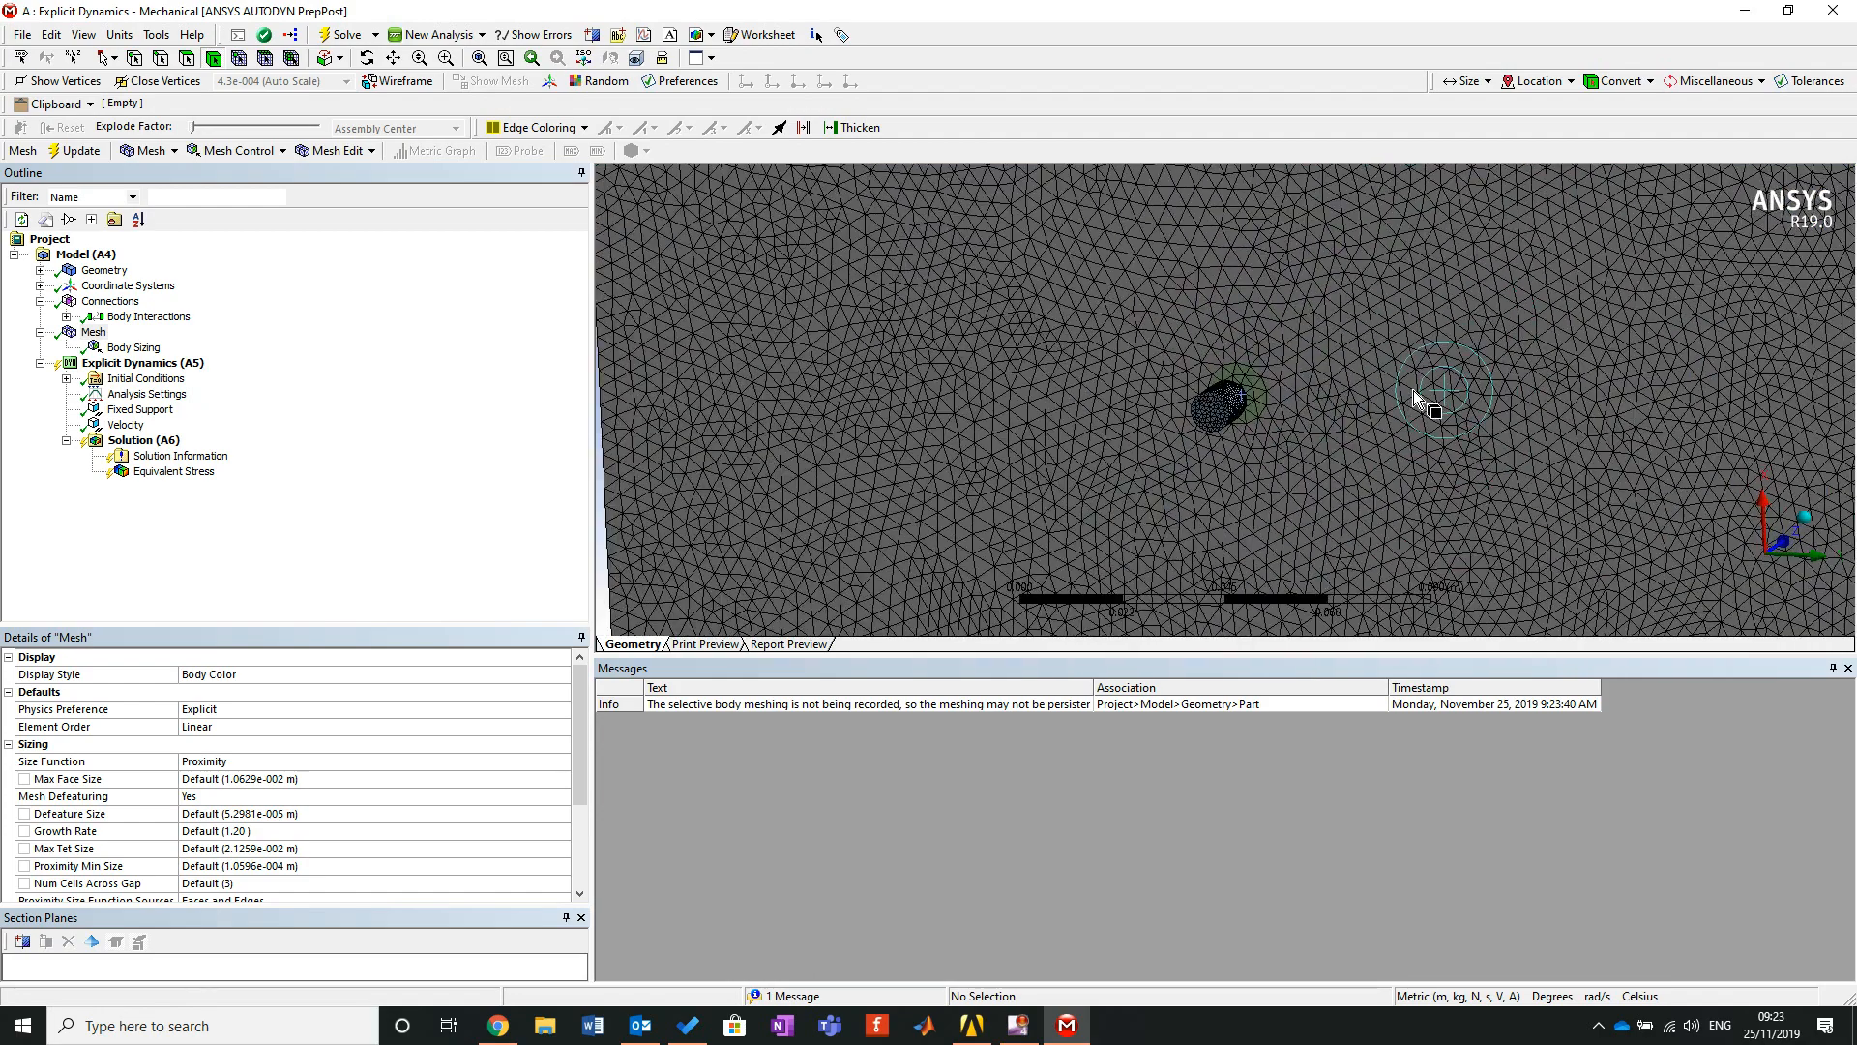
middle_drag(1331, 281, 1164, 241)
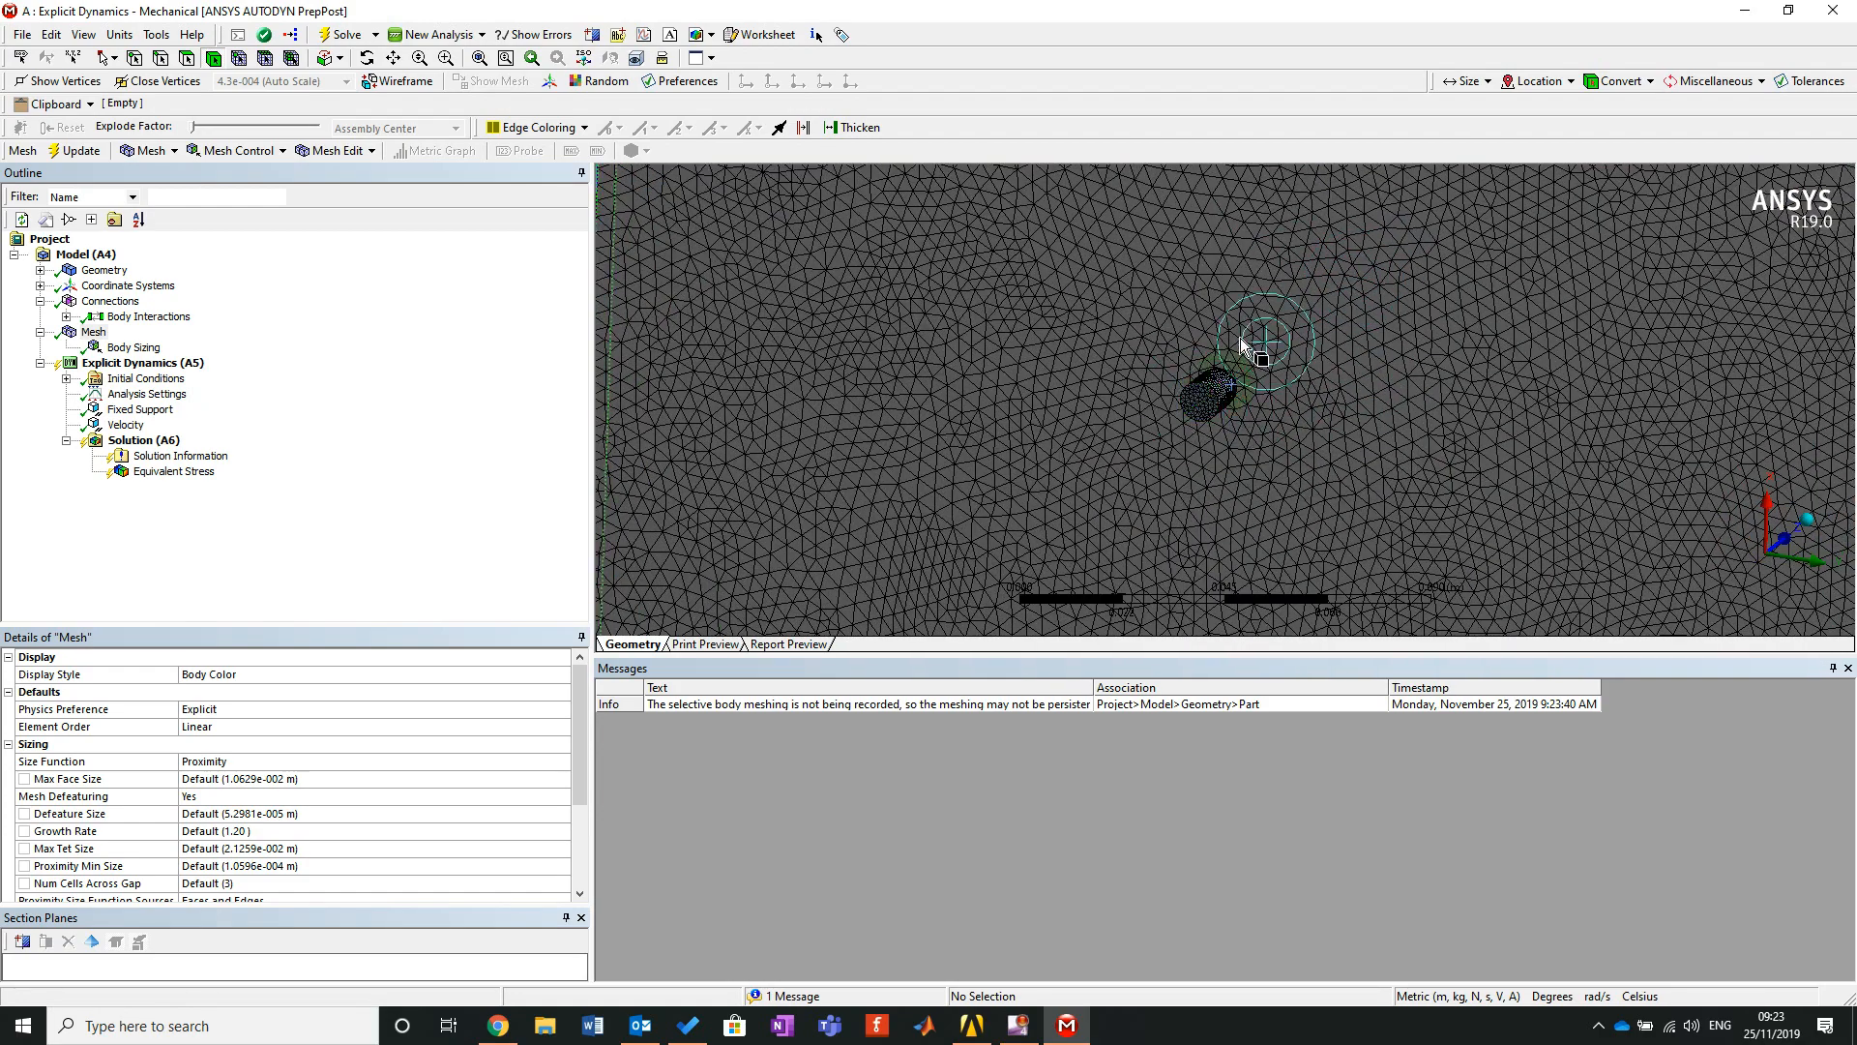
scroll(1270, 634, down, 3)
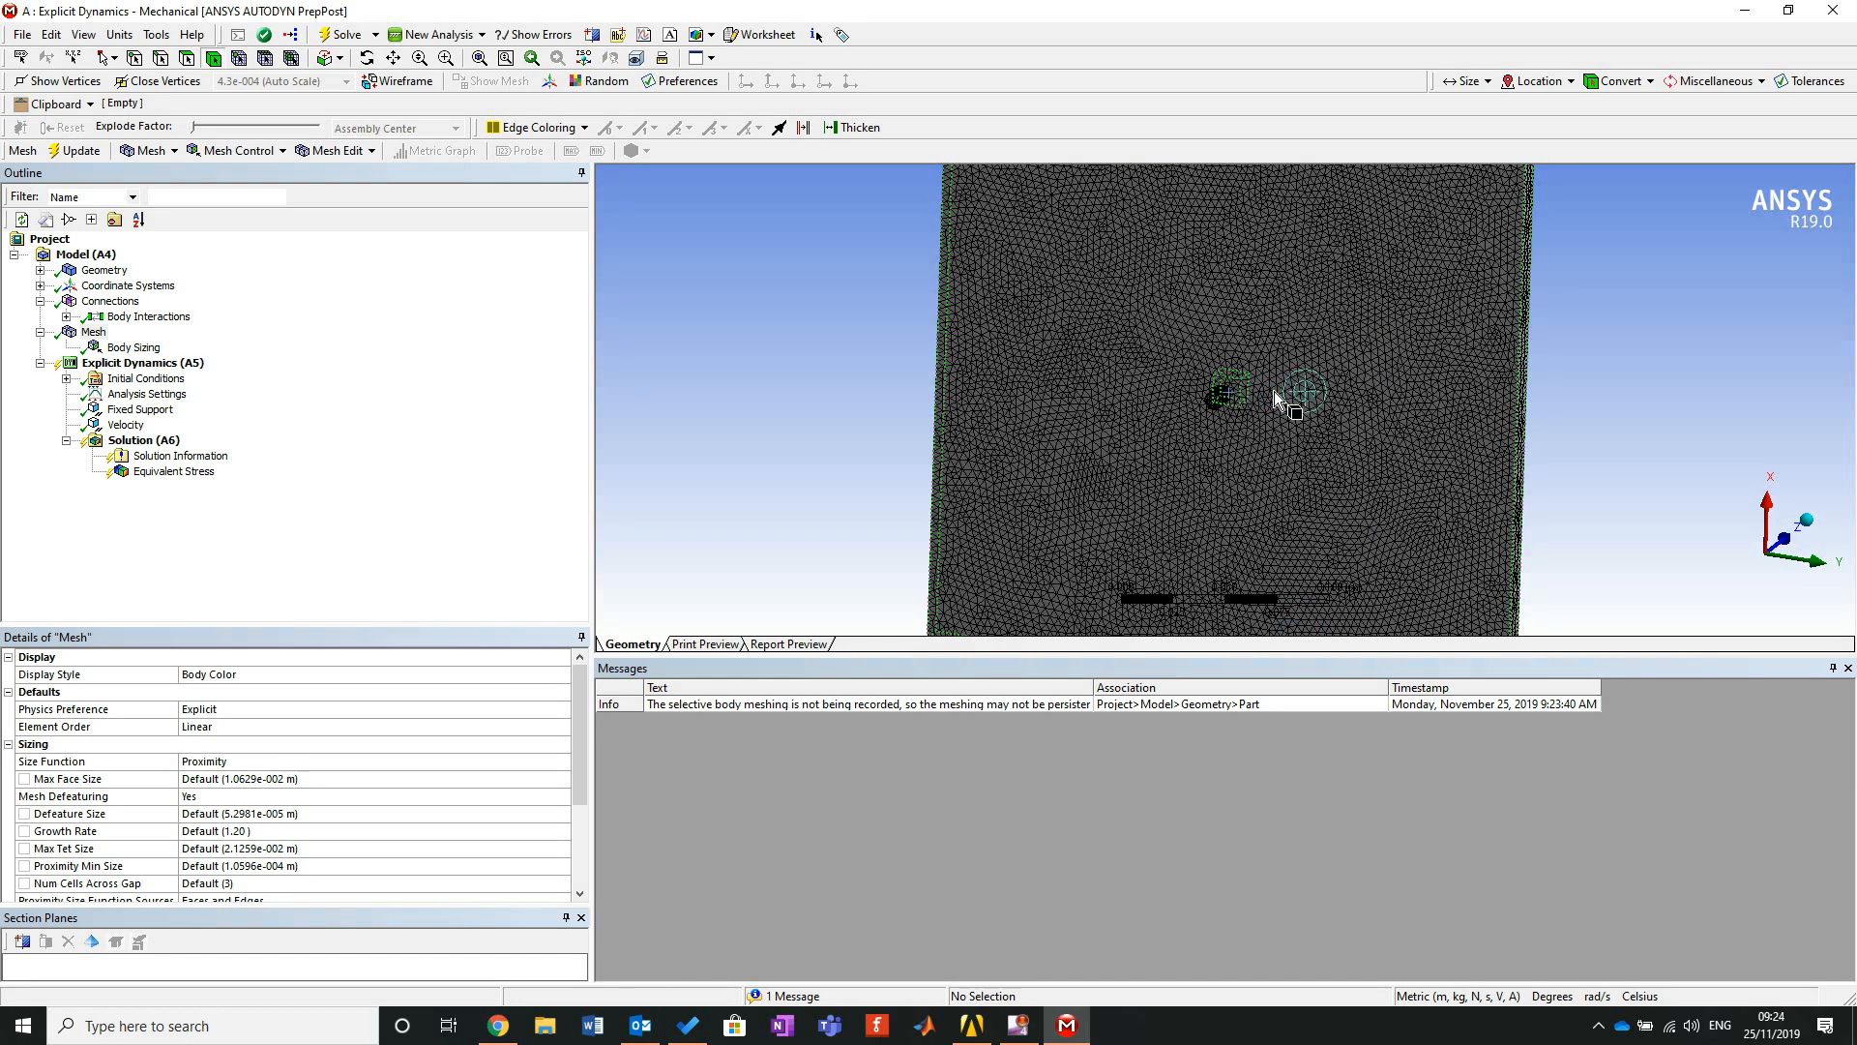
scroll(1273, 390, up, 5)
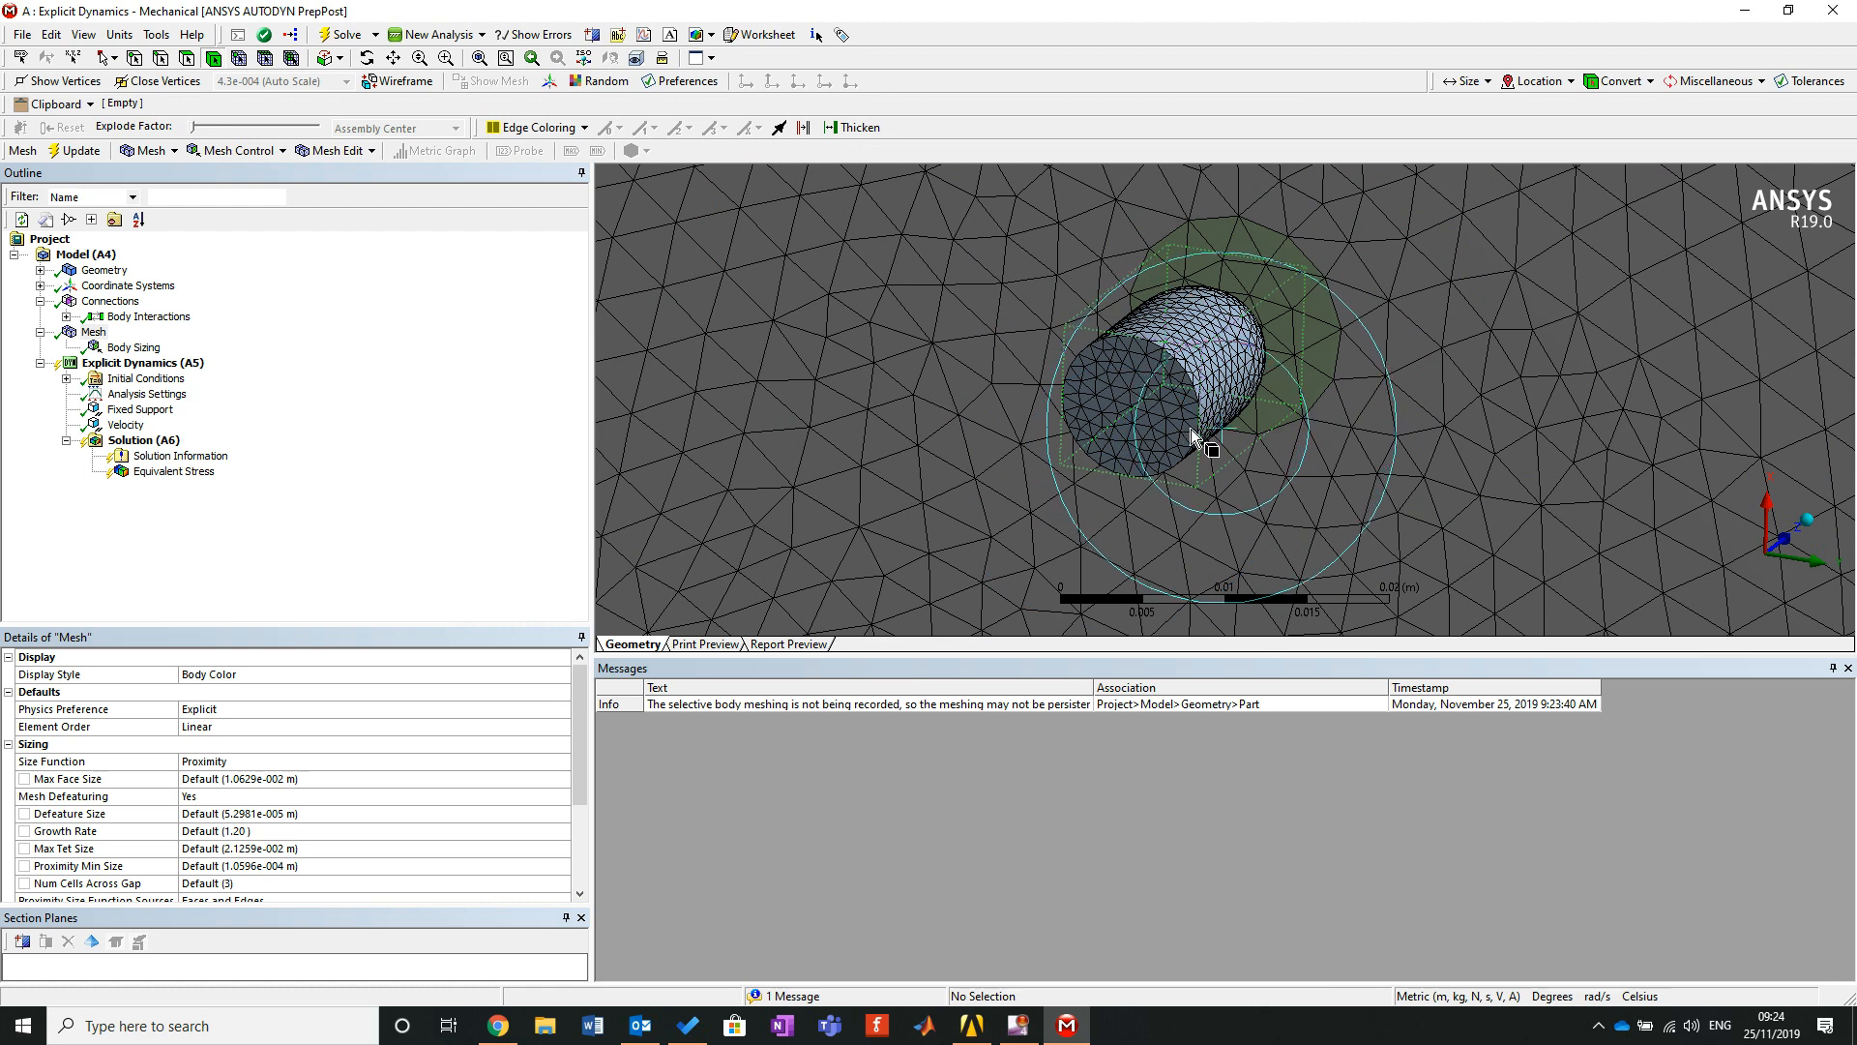
scroll(1180, 438, down, 2)
middle_drag(1029, 408, 934, 416)
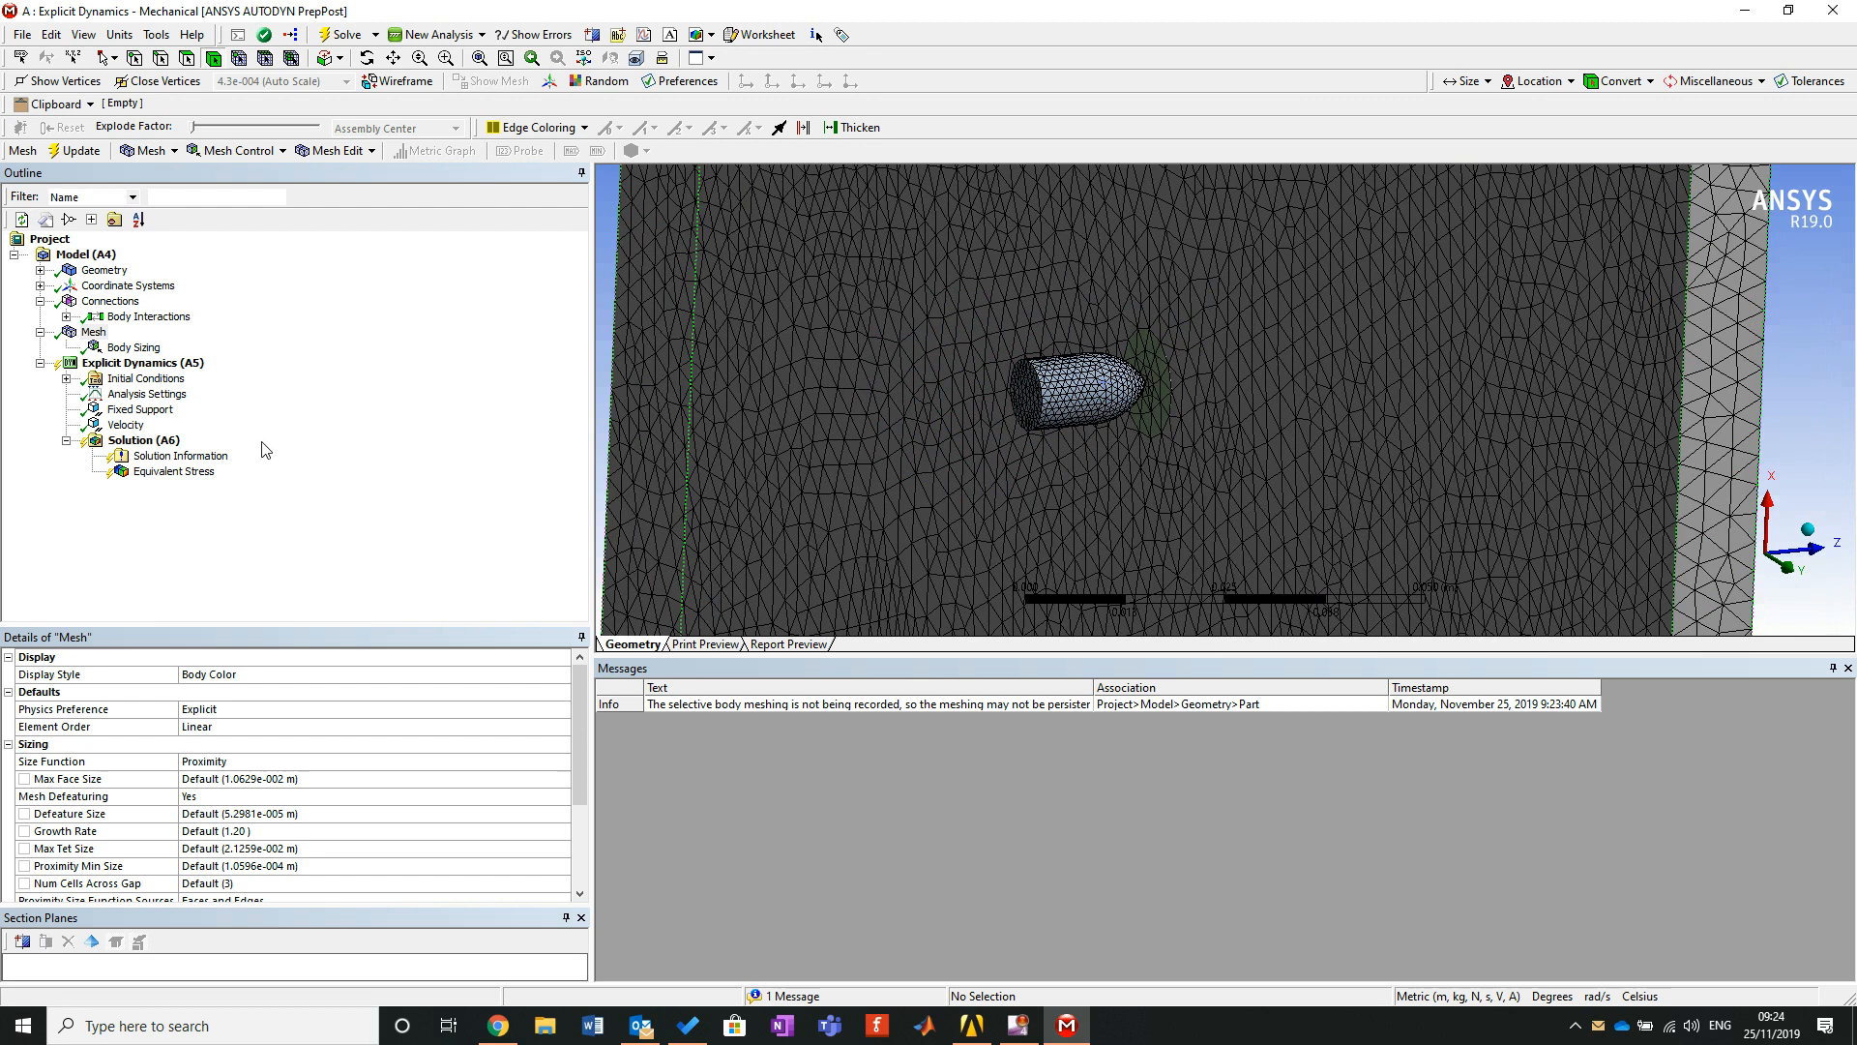
Insert a mesh Method control scoped to all three bodies: the plate, the impact-zone disc and the bullet.
right_click(105, 336)
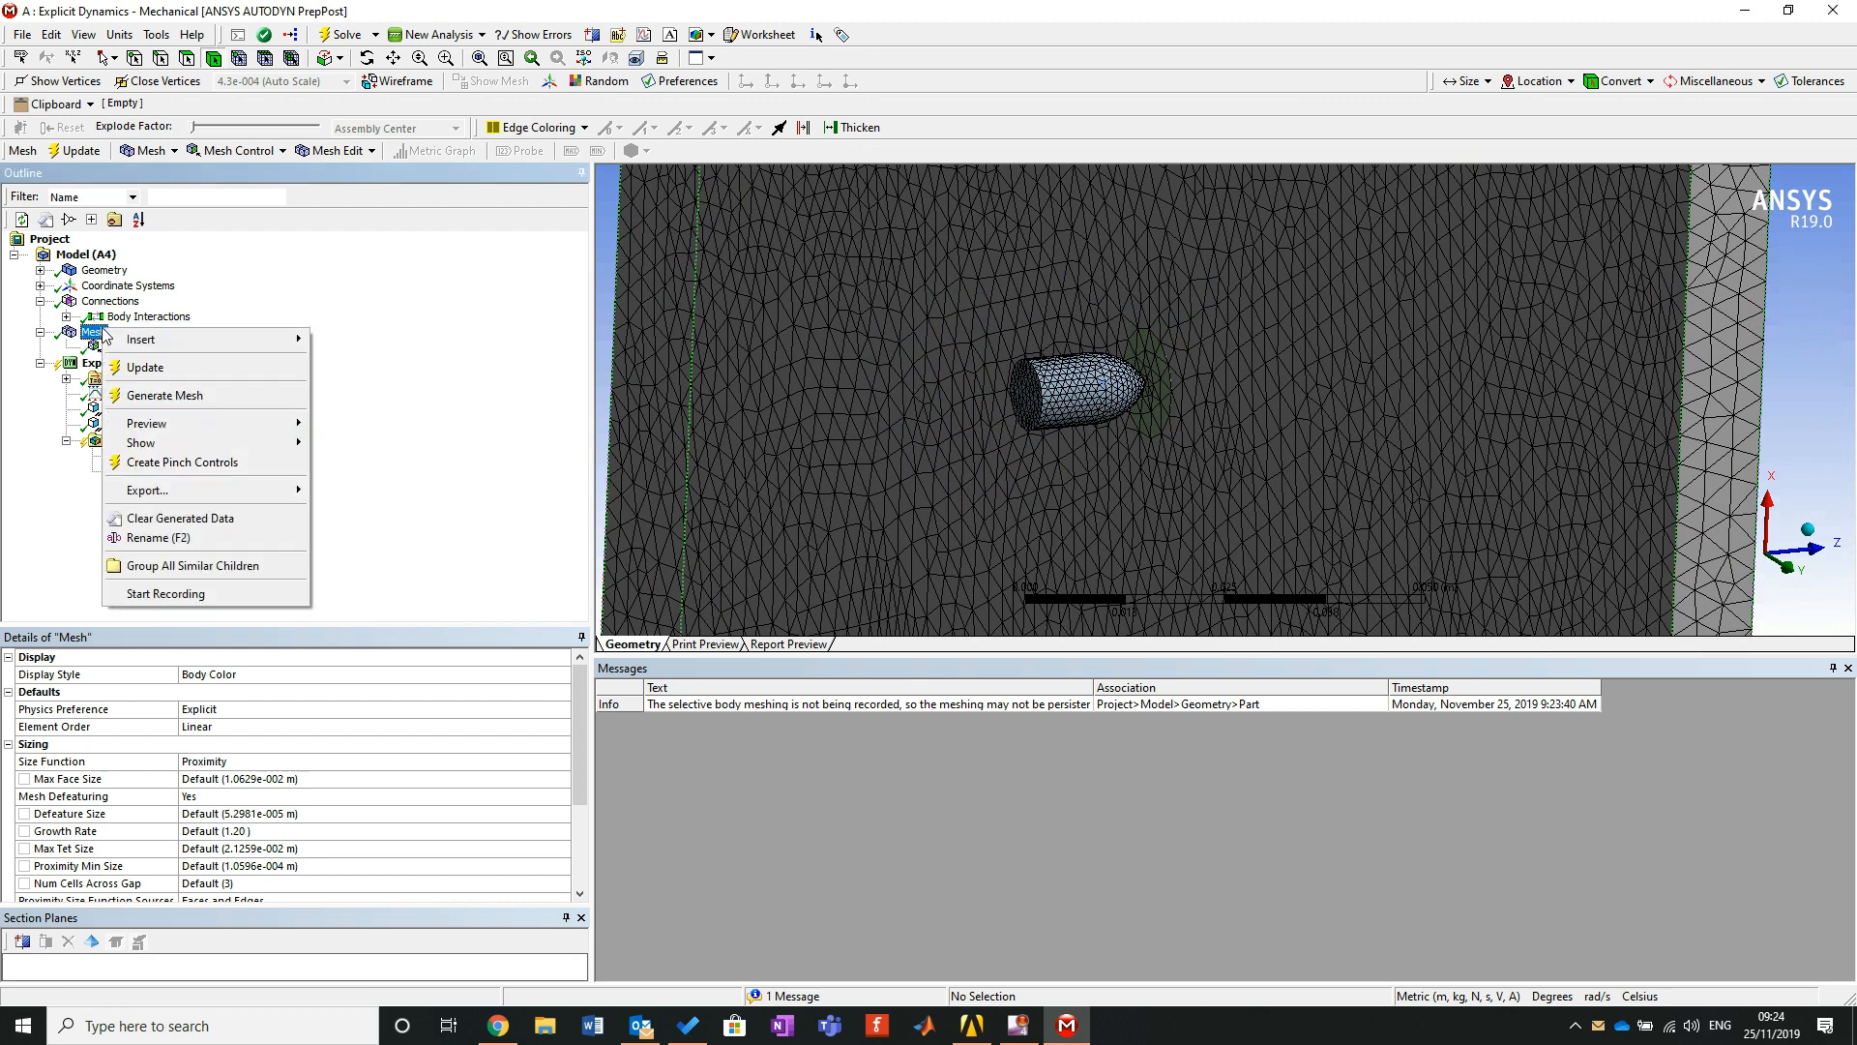
mouse_move(235, 331)
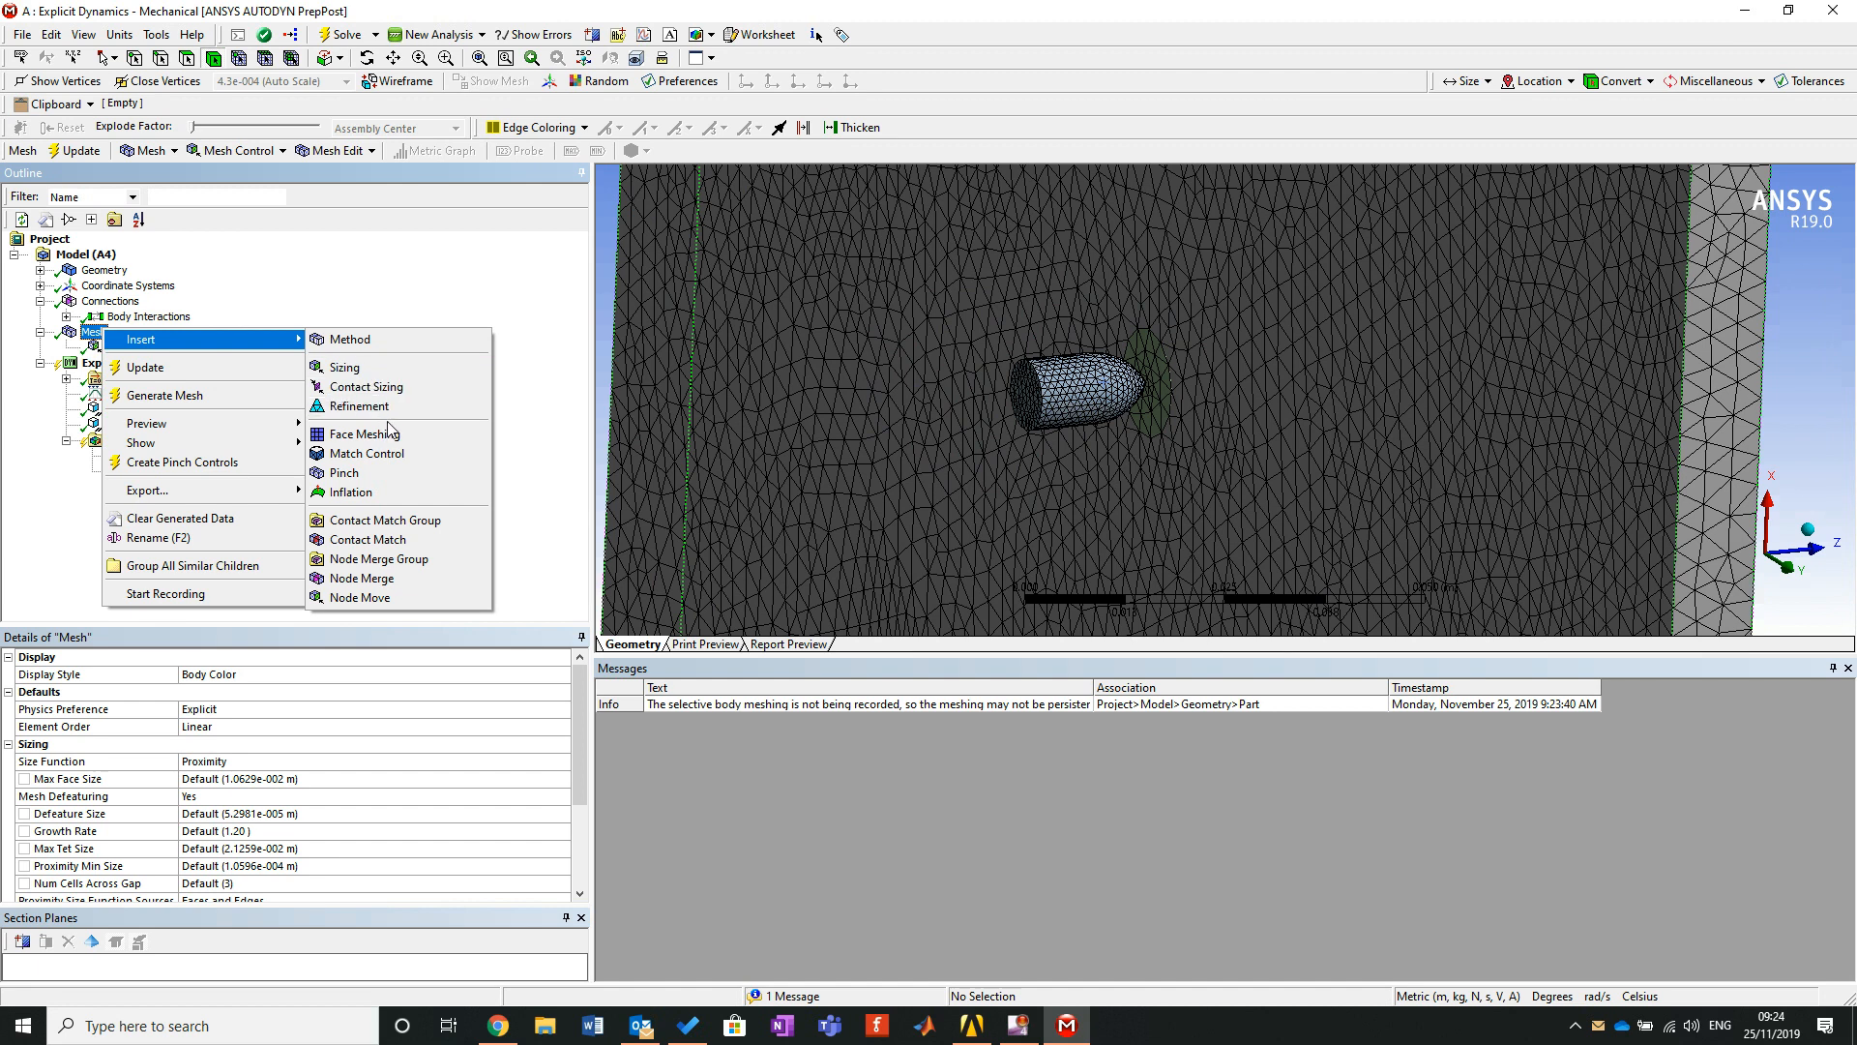
click(381, 339)
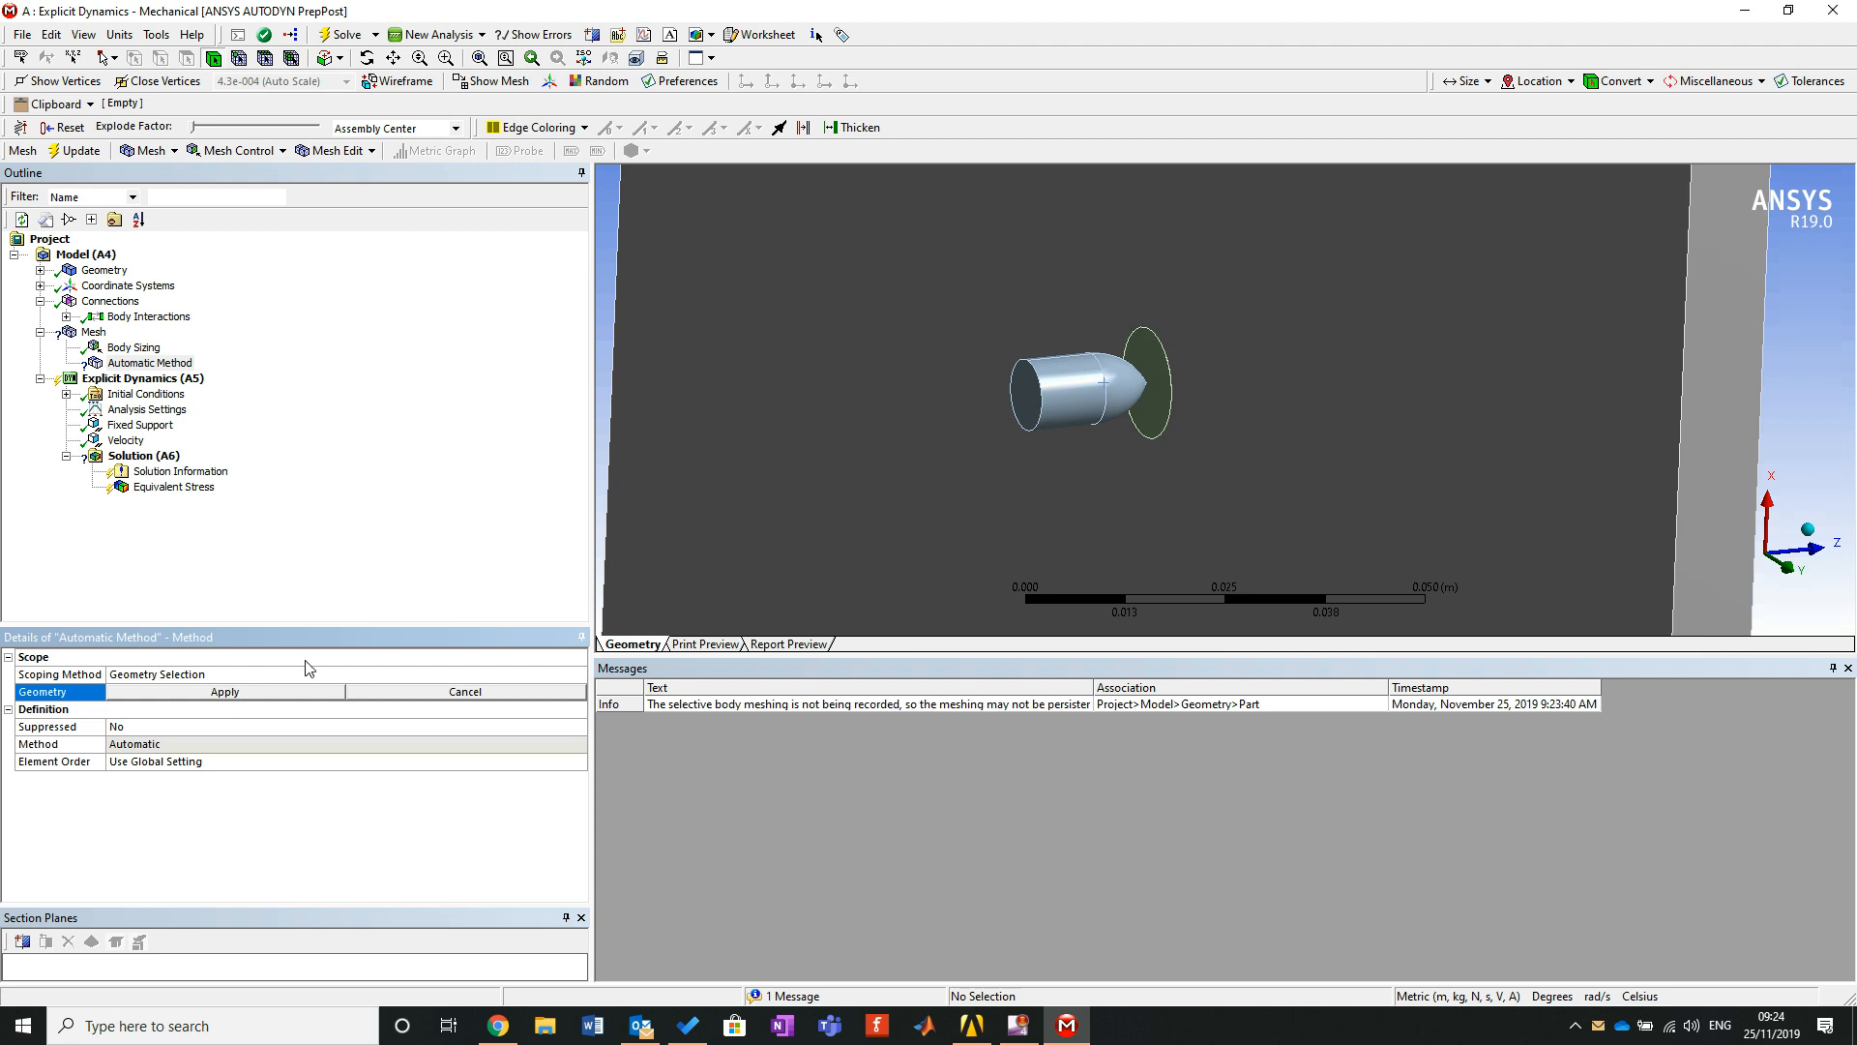
click(911, 411)
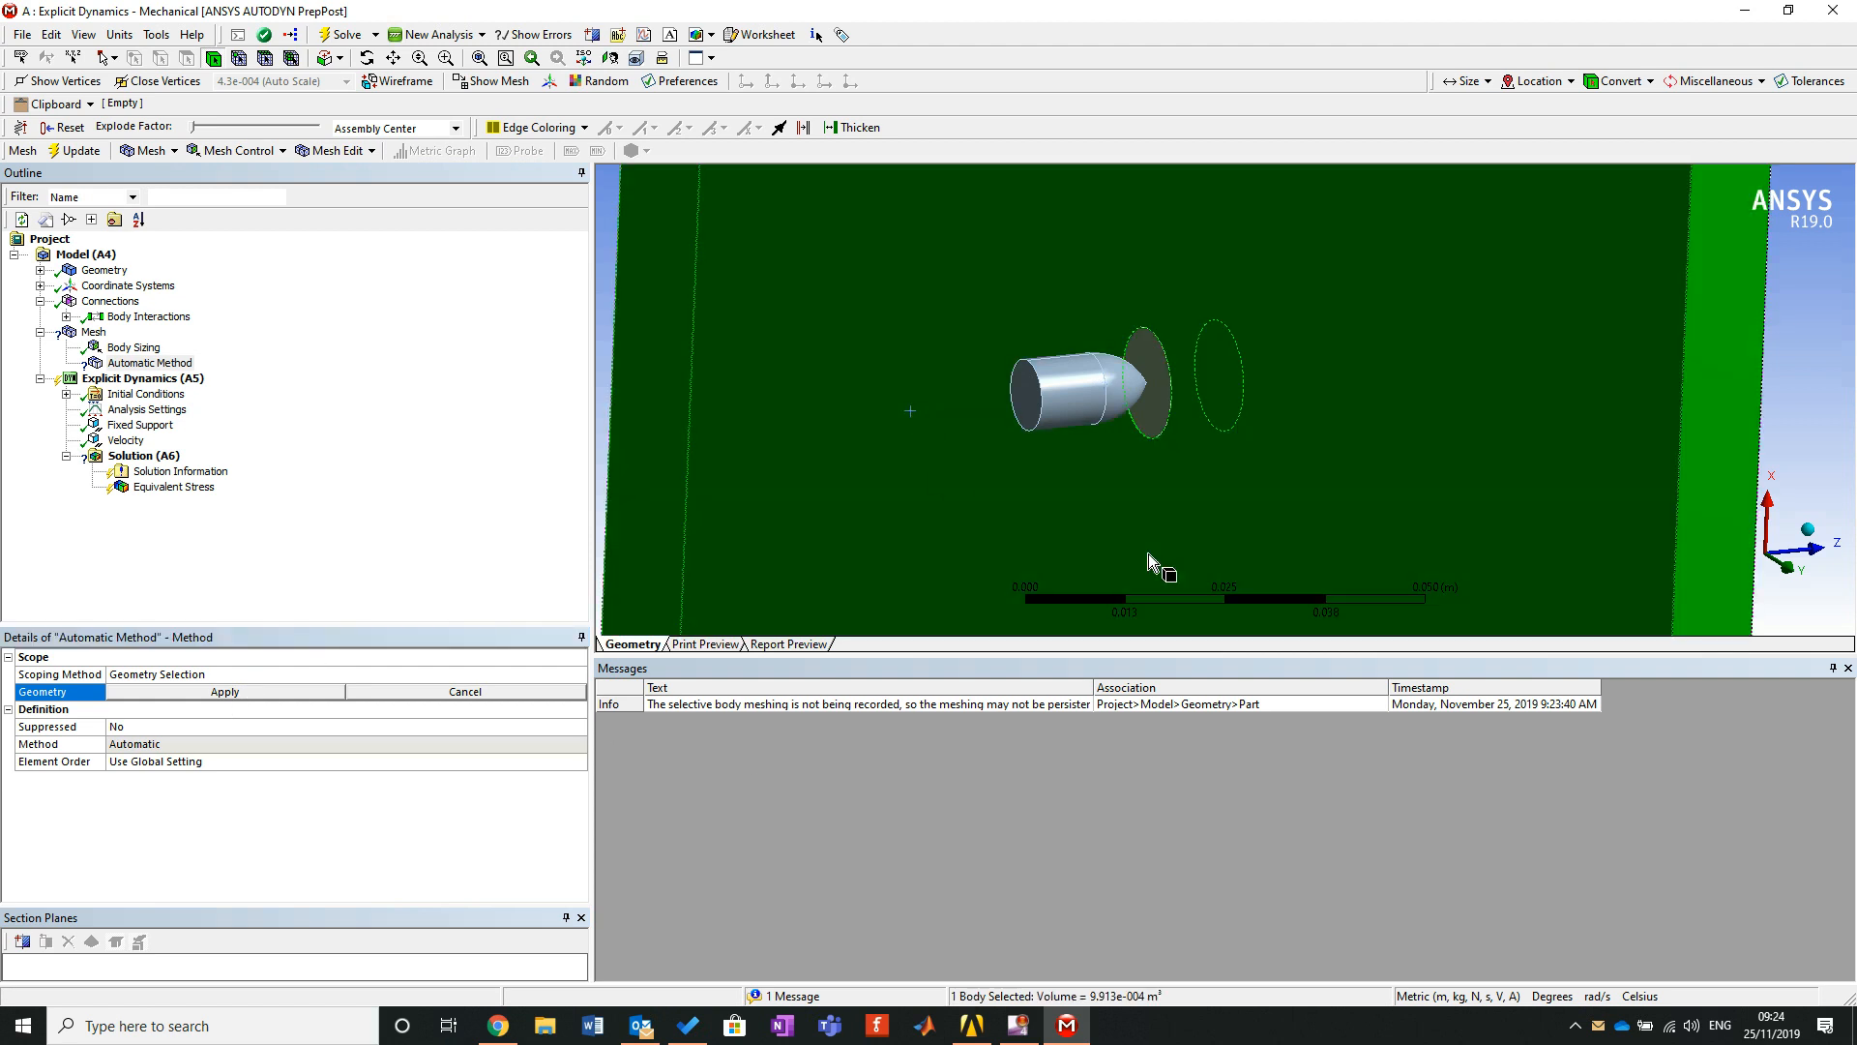
ctrl+click(1142, 403)
ctrl+click(1074, 424)
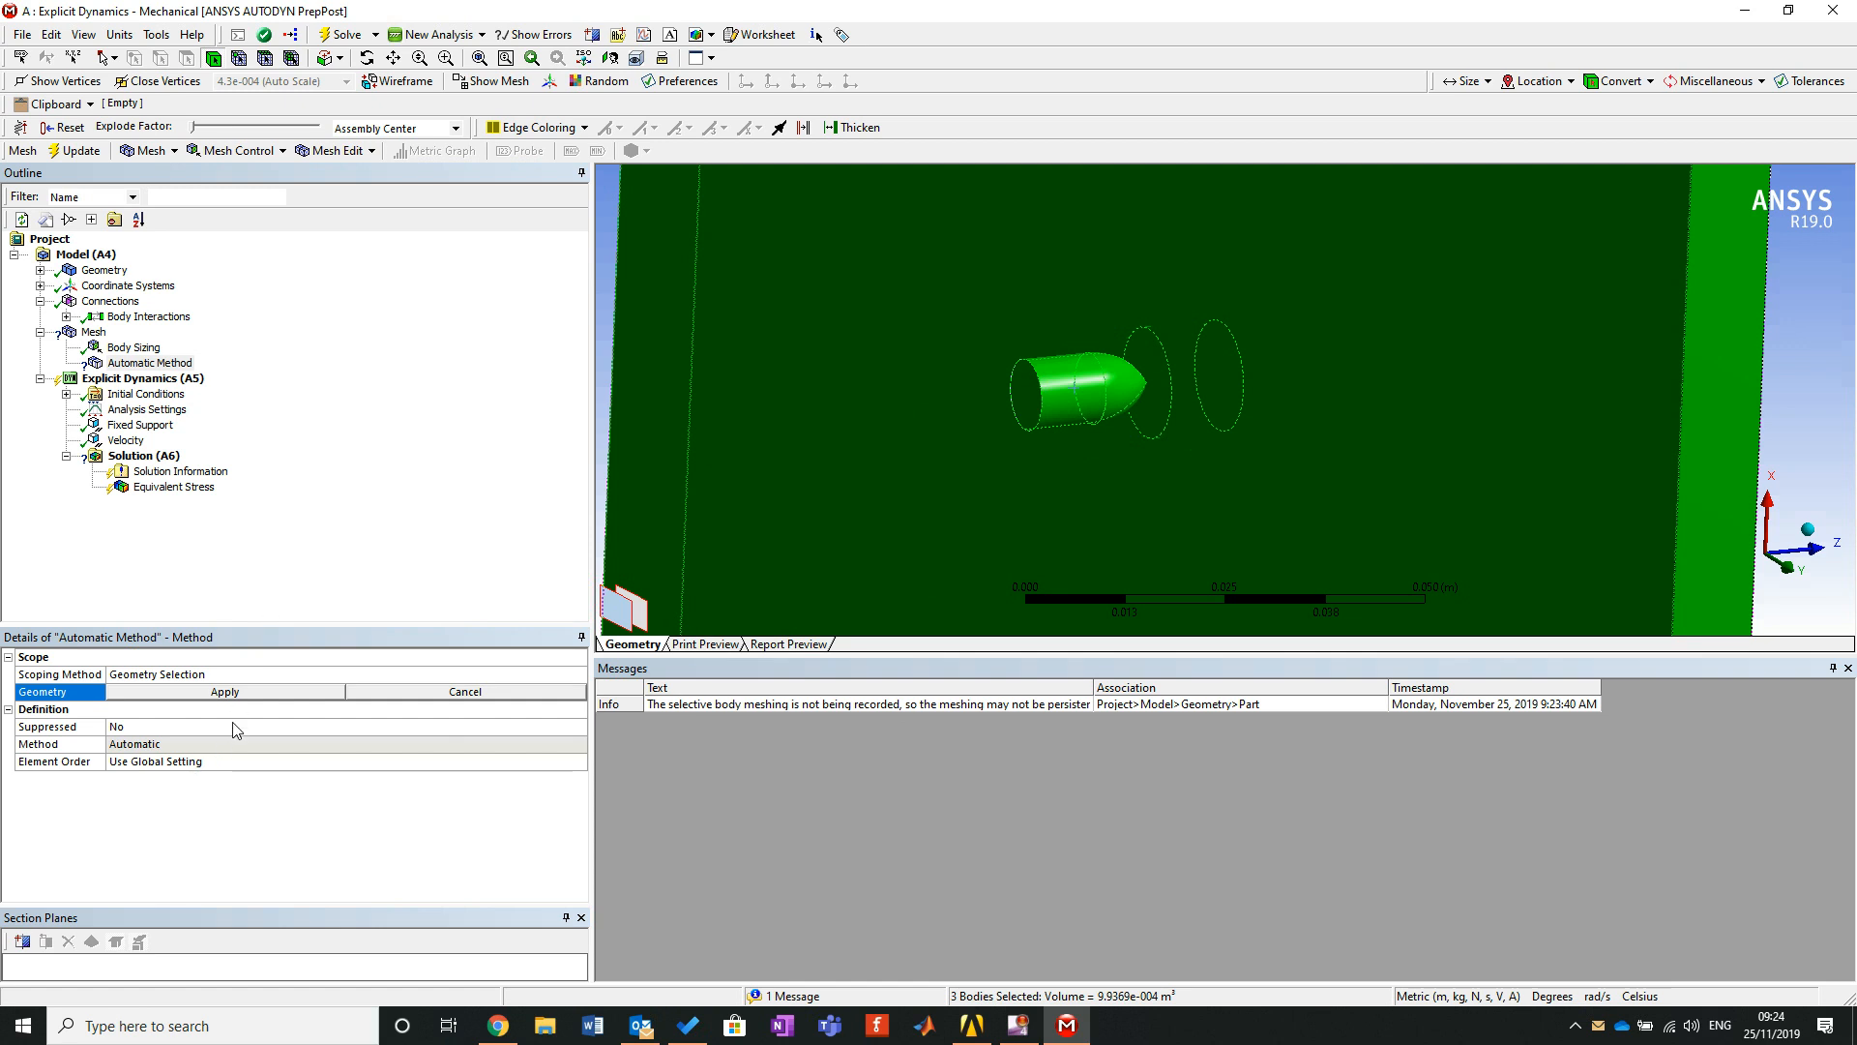
click(270, 691)
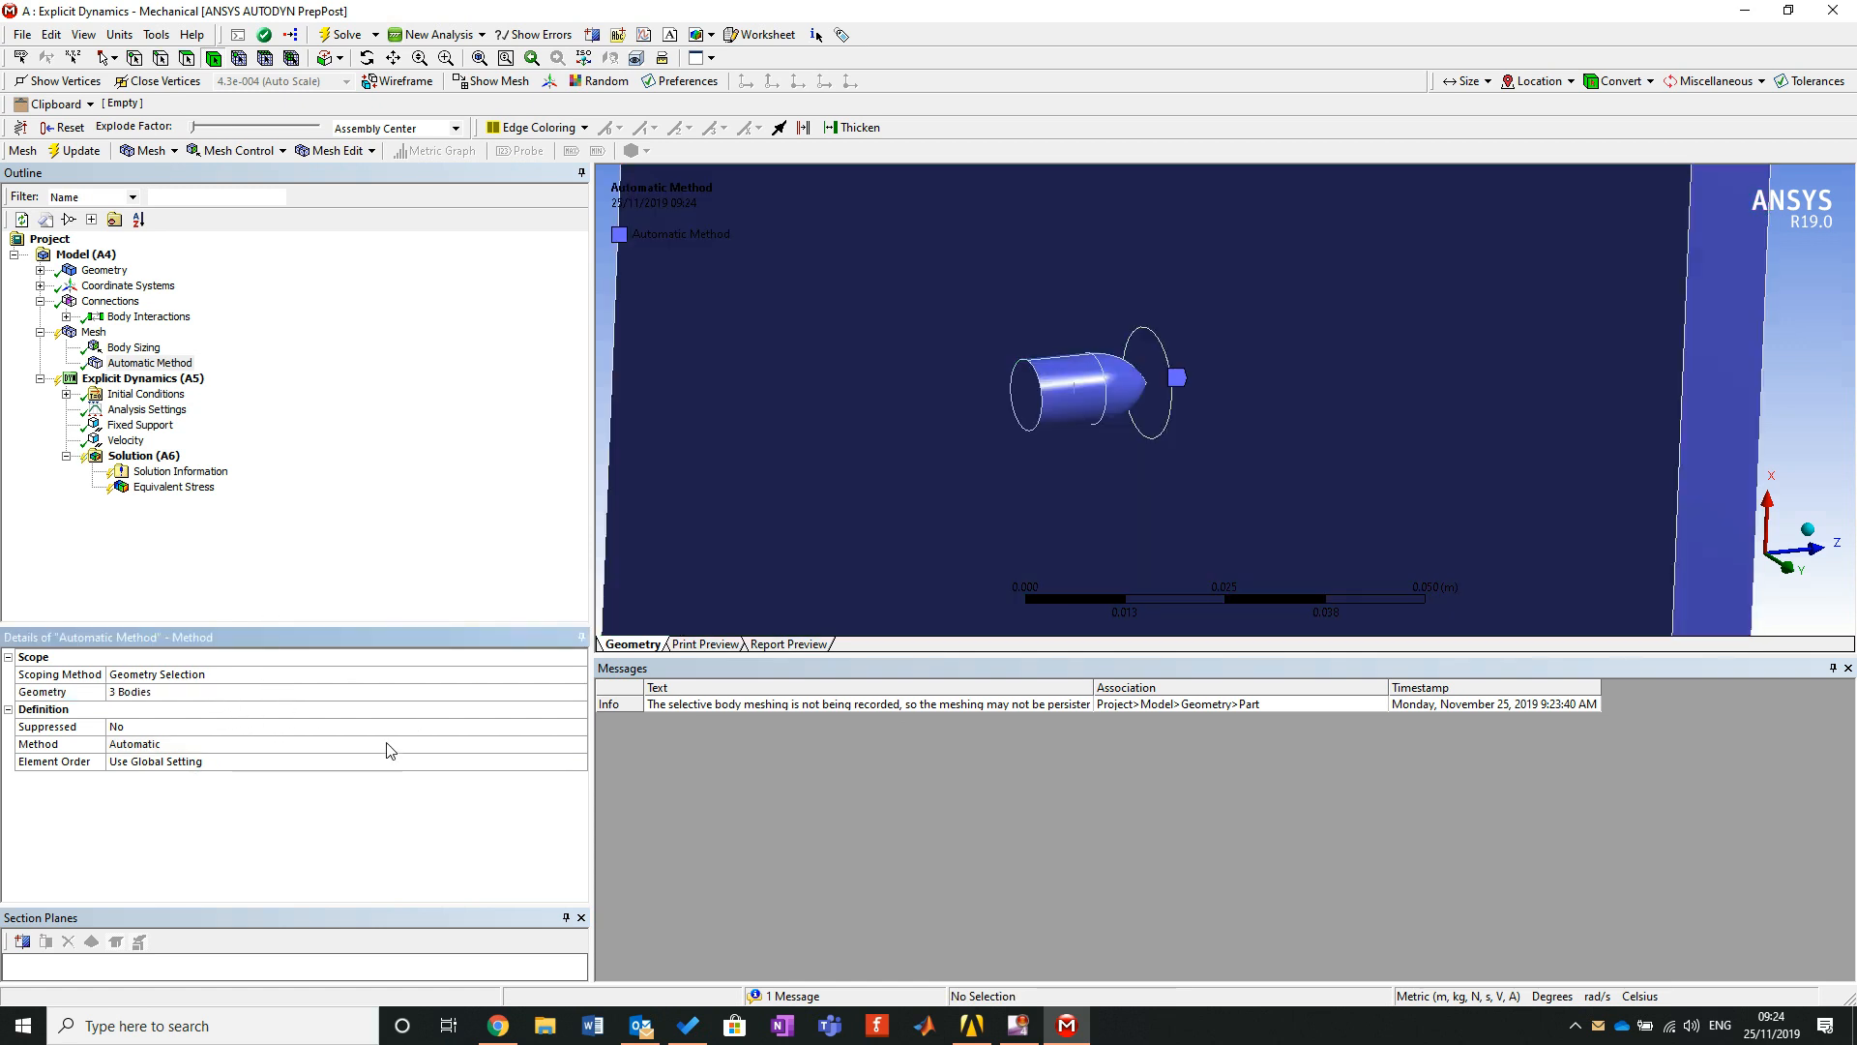
Change the mesh method to MultiZone and update the mesh.
click(449, 745)
click(579, 745)
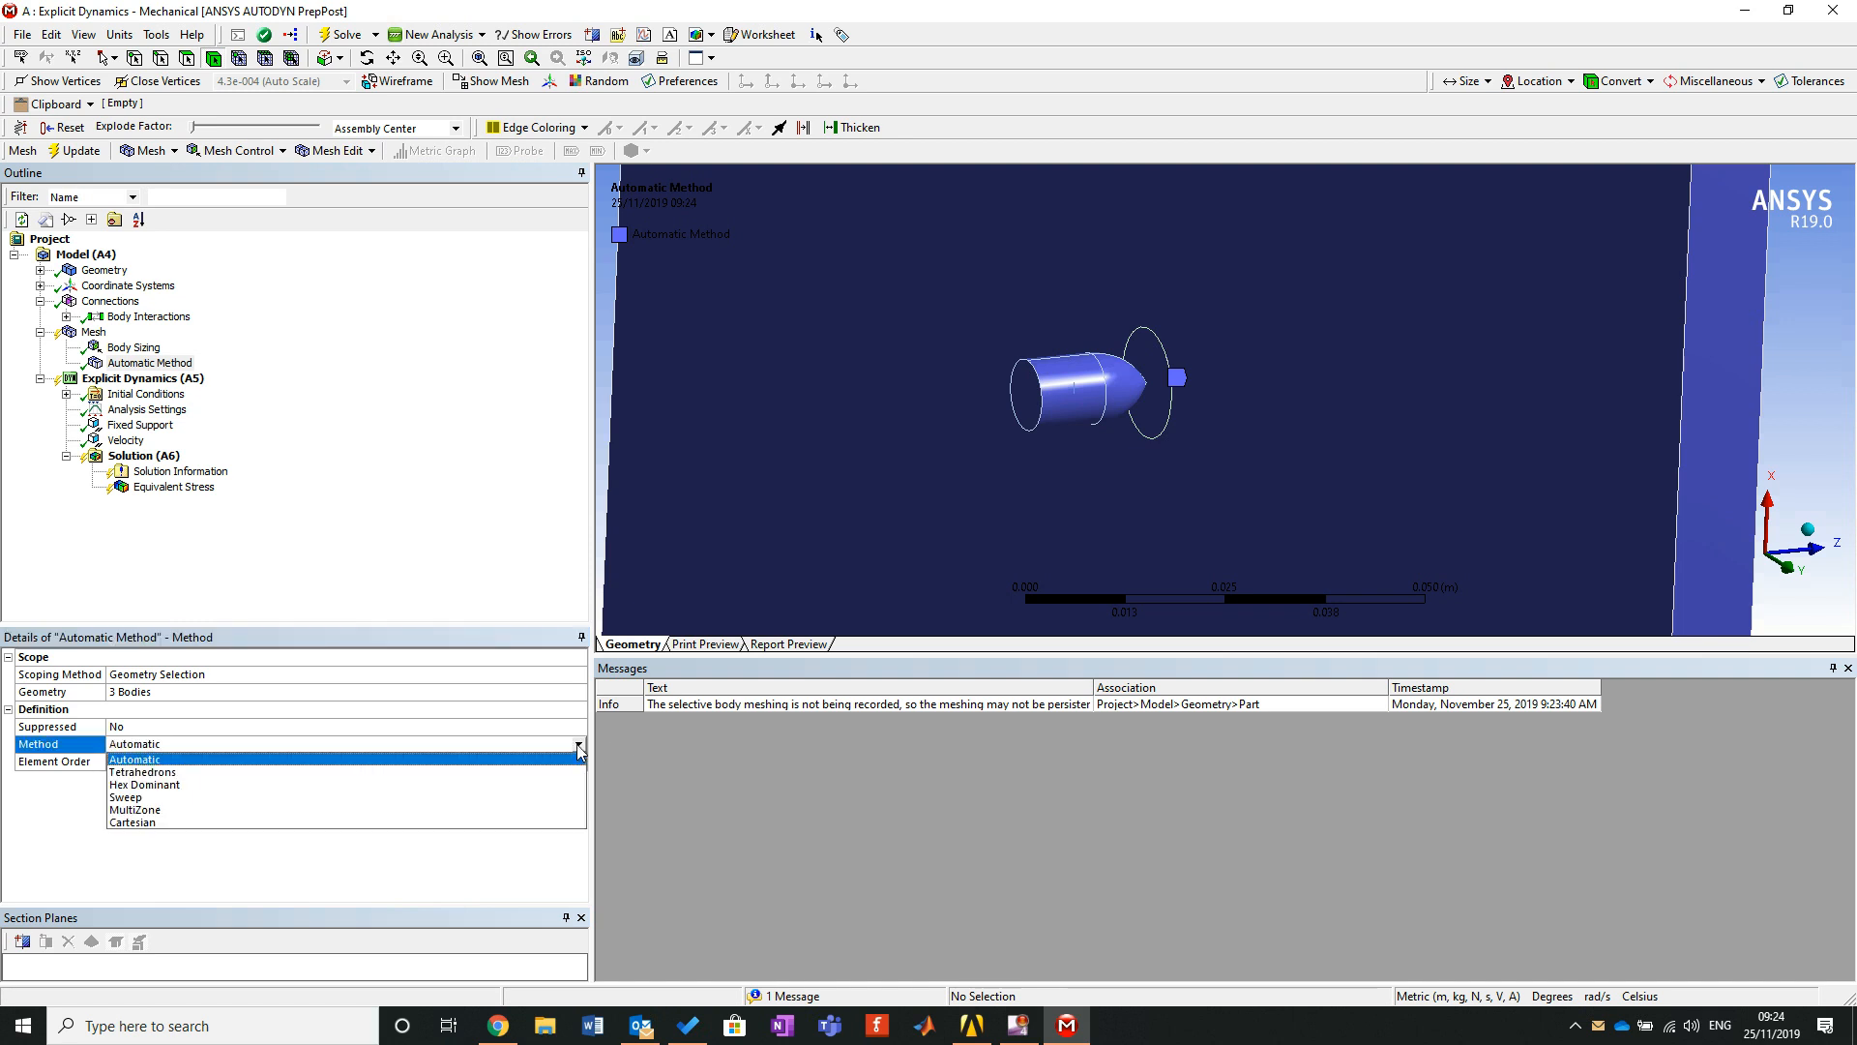
click(559, 811)
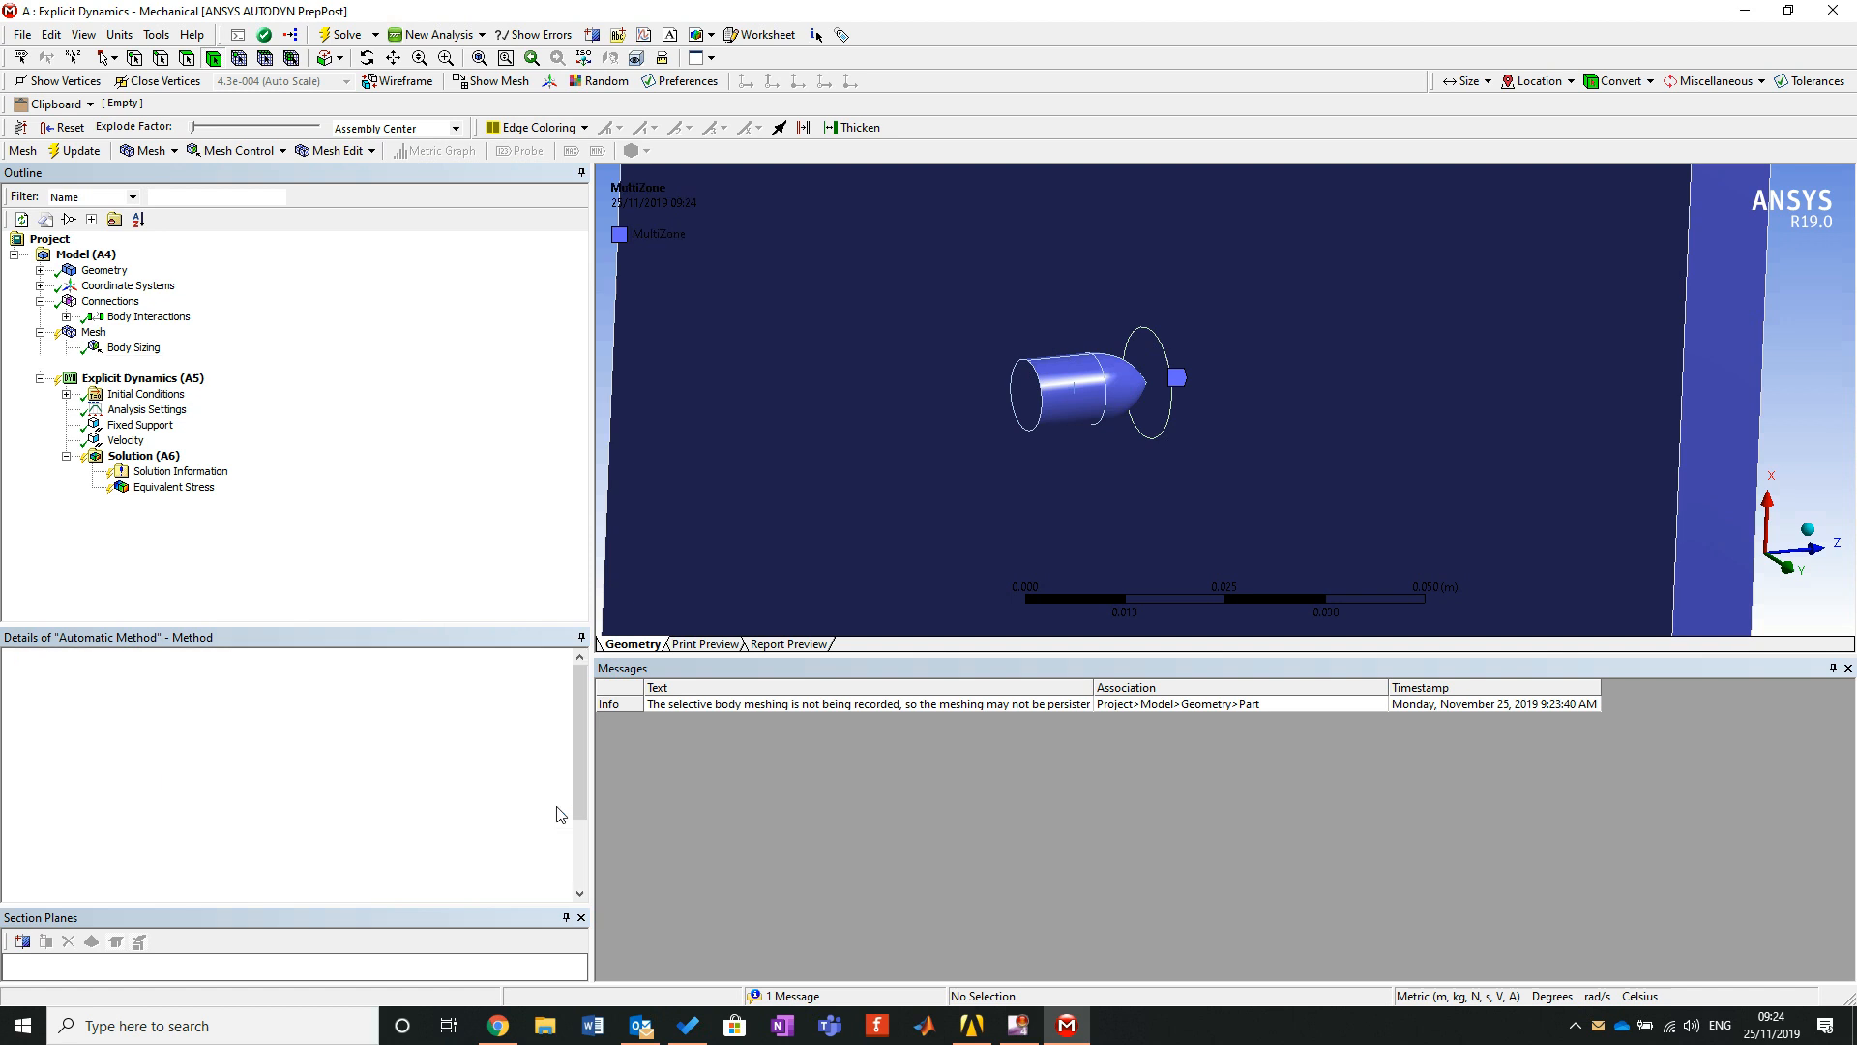
scroll(1107, 406, up, 2)
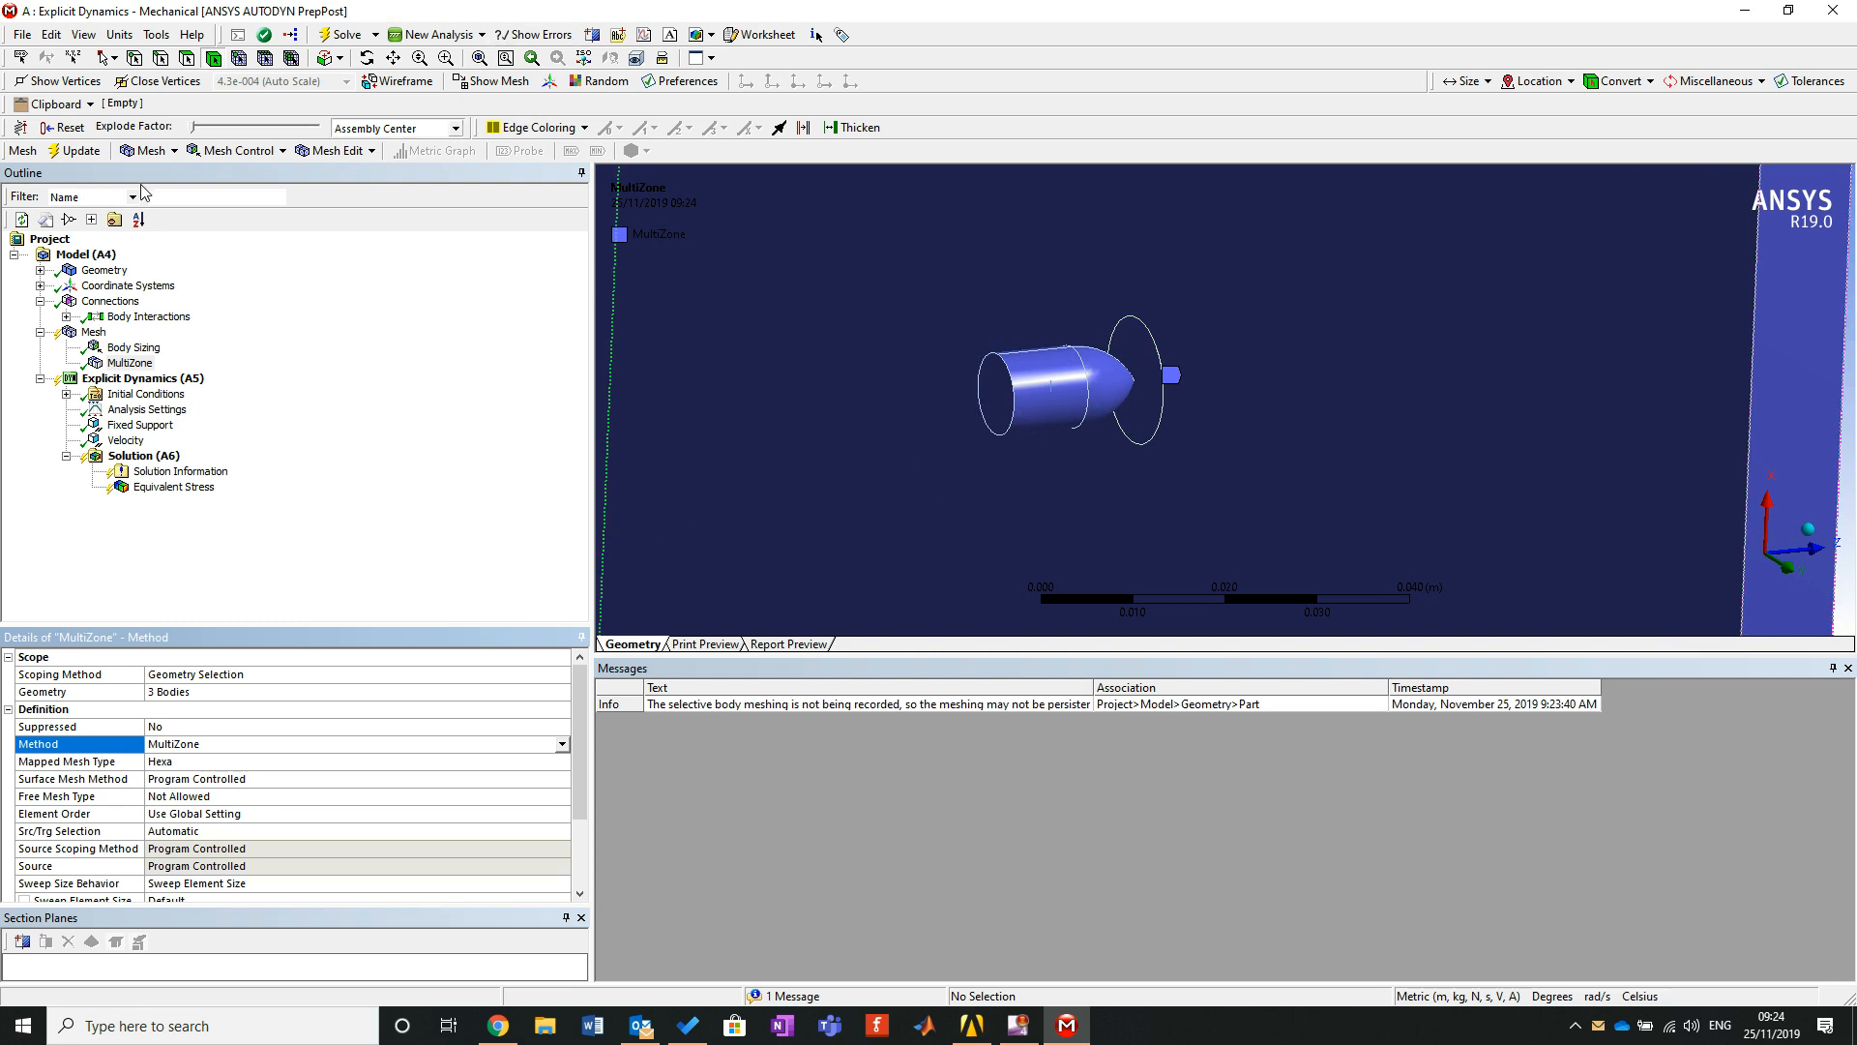
click(77, 151)
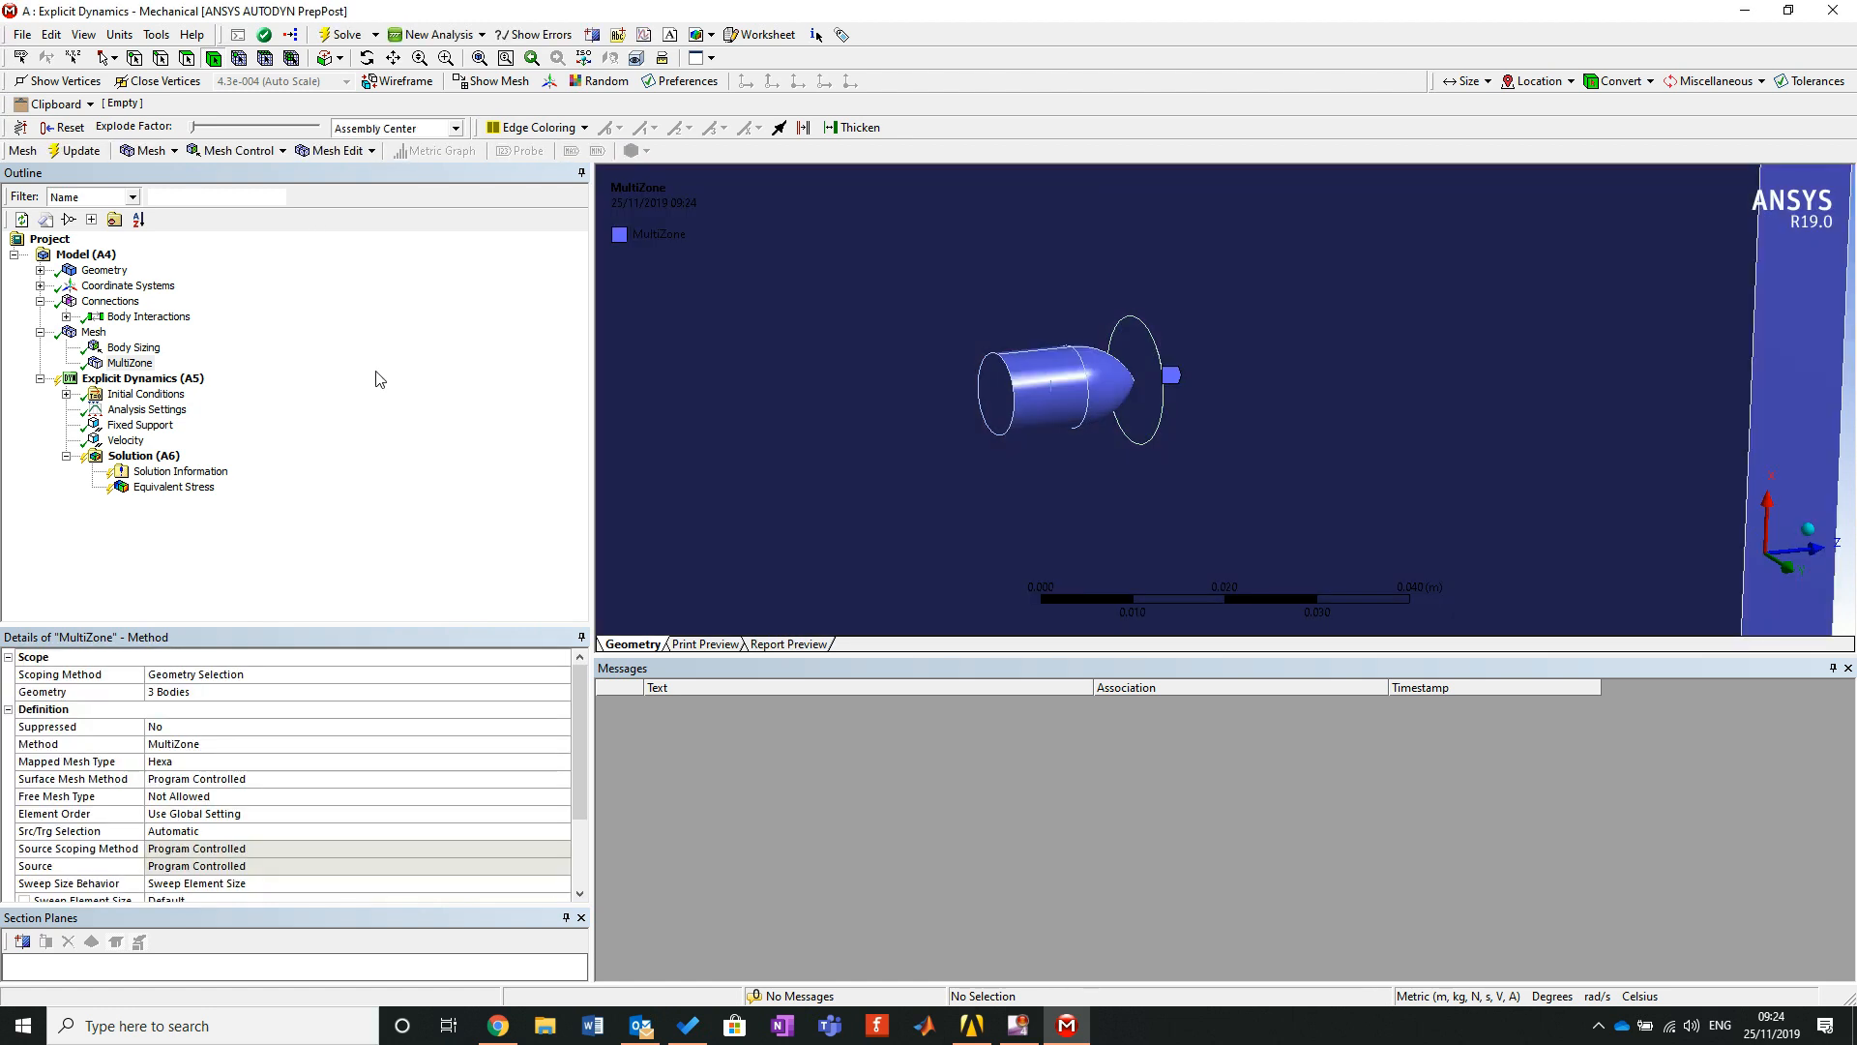
Inspect the MultiZone mesh on the bullet and through the thickness at the plate's edge.
click(92, 332)
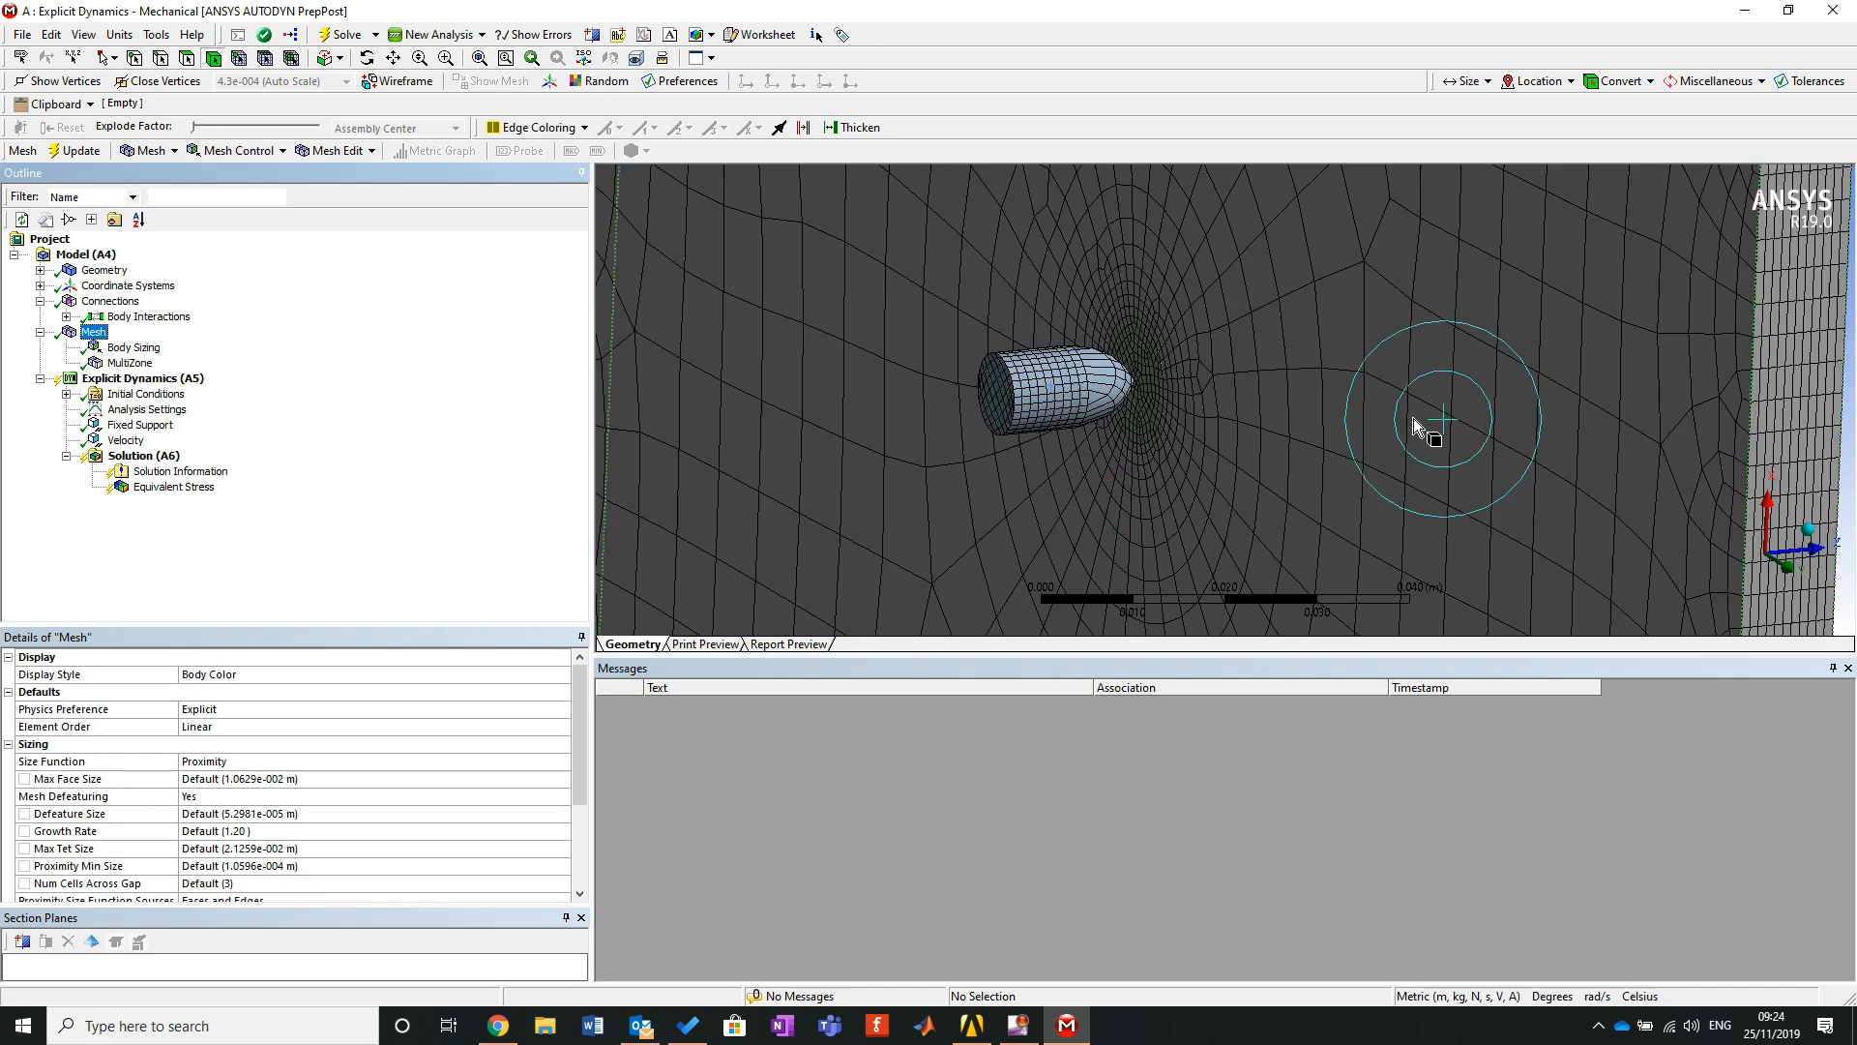
scroll(1413, 430, down, 2)
middle_drag(1215, 324, 1286, 348)
scroll(1263, 319, down, 6)
middle_drag(1259, 523, 1252, 573)
scroll(1229, 573, up, 10)
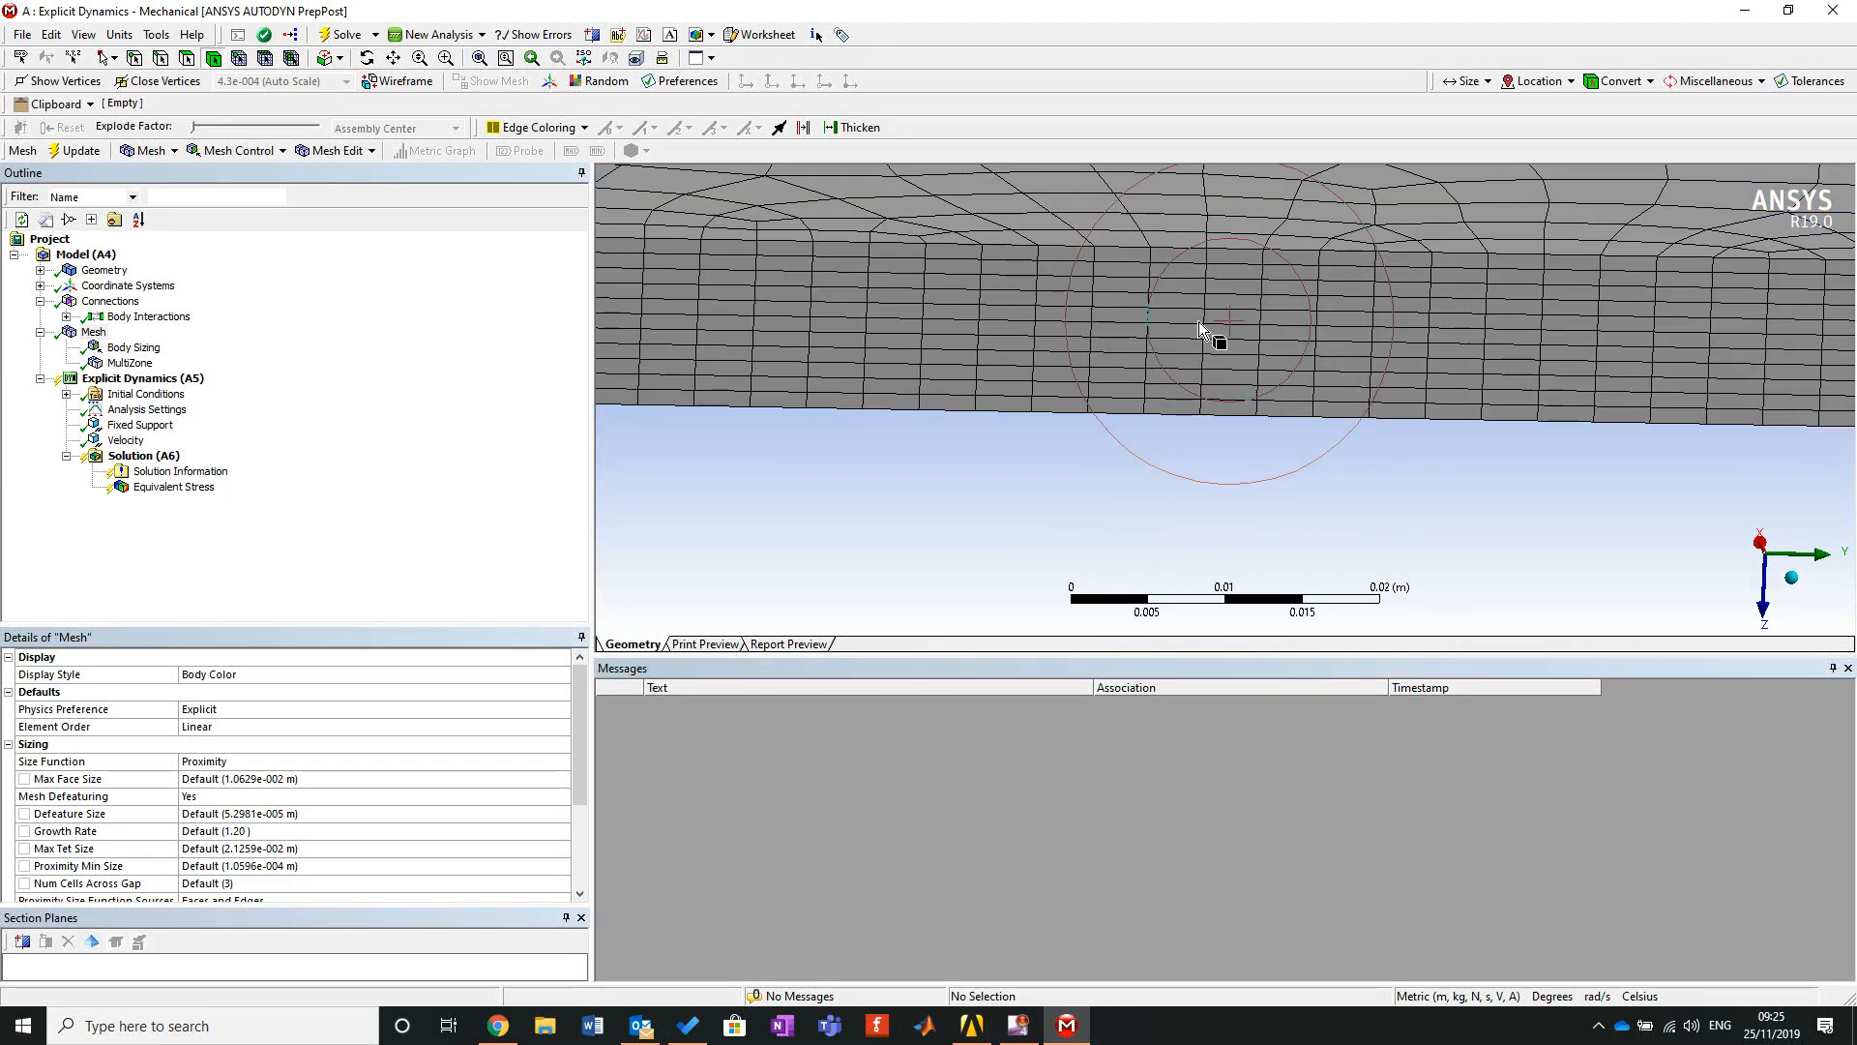
scroll(1222, 339, down, 3)
scroll(1221, 366, down, 5)
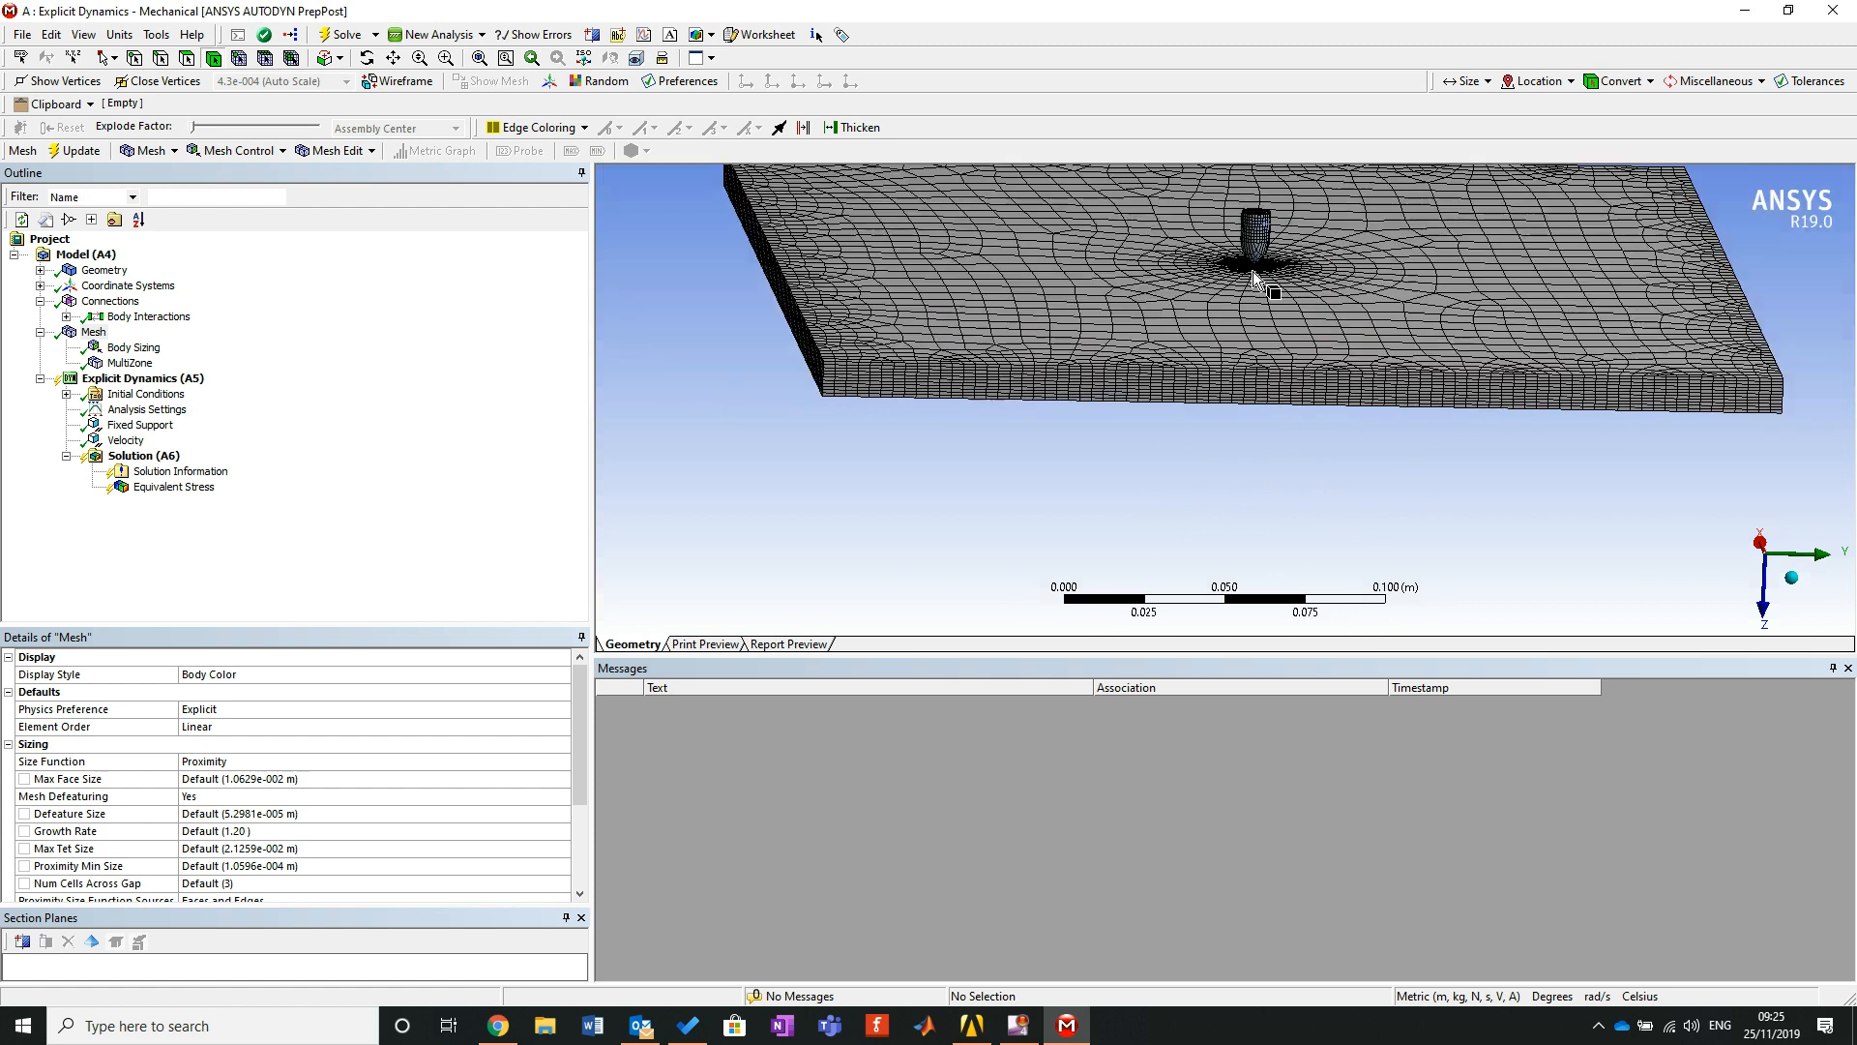
Examine the mesh pattern on both plate faces around the impact zone, and enlarge the graphics area to view the whole plate.
middle_drag(1300, 206, 1380, 313)
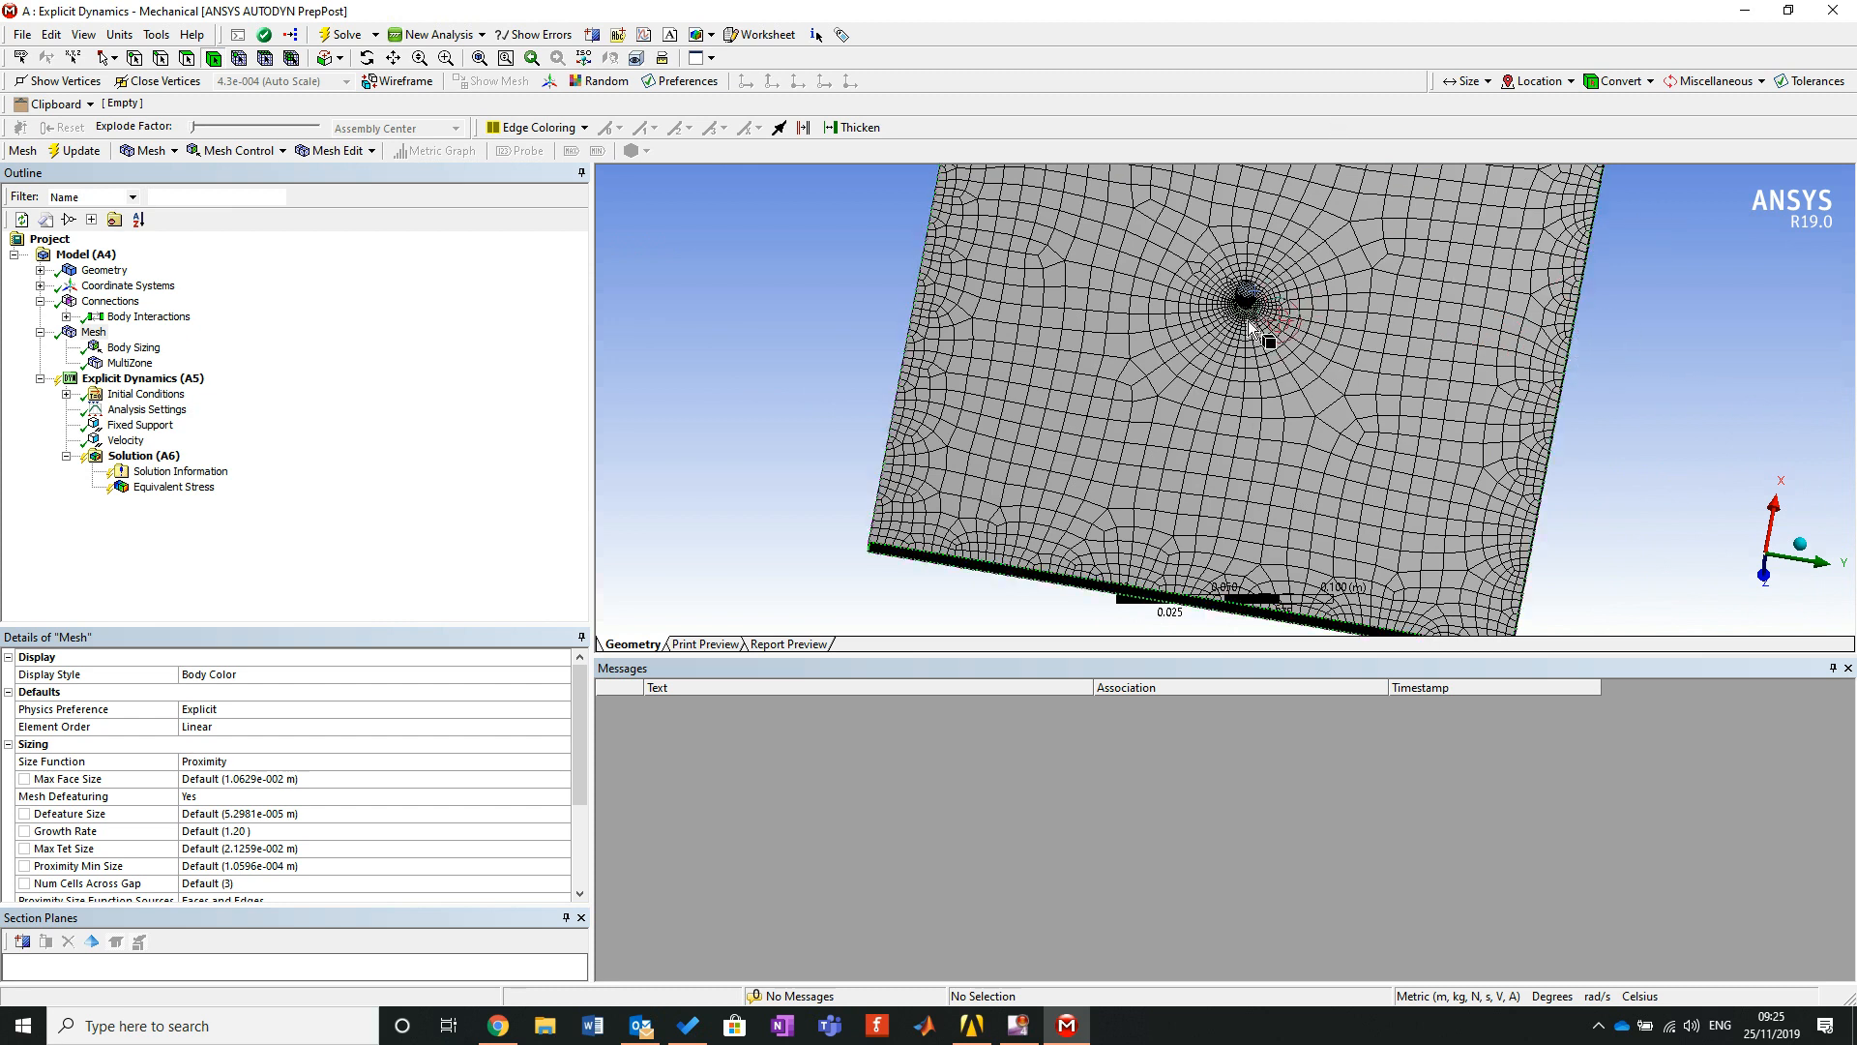
drag(1453, 351, 1437, 345)
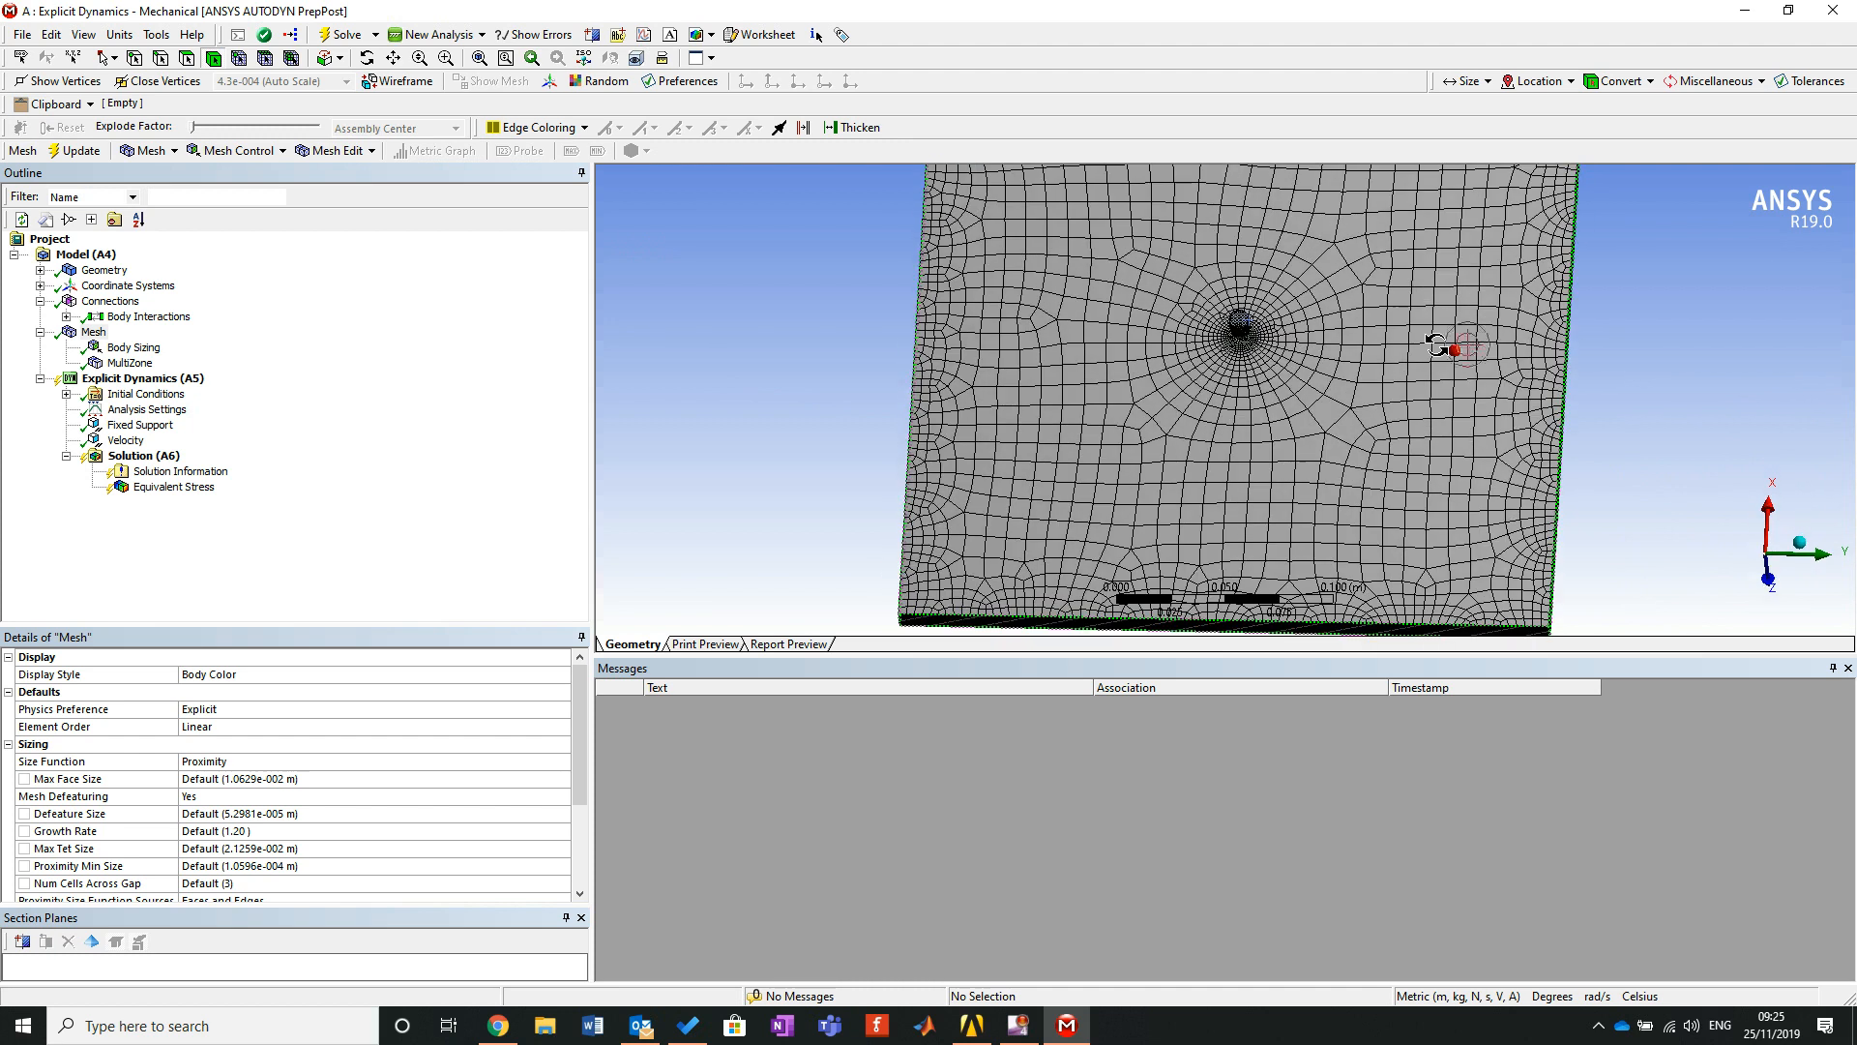
mouse_move(1241, 327)
mouse_down()
mouse_move(1104, 378)
mouse_move(1123, 375)
mouse_up()
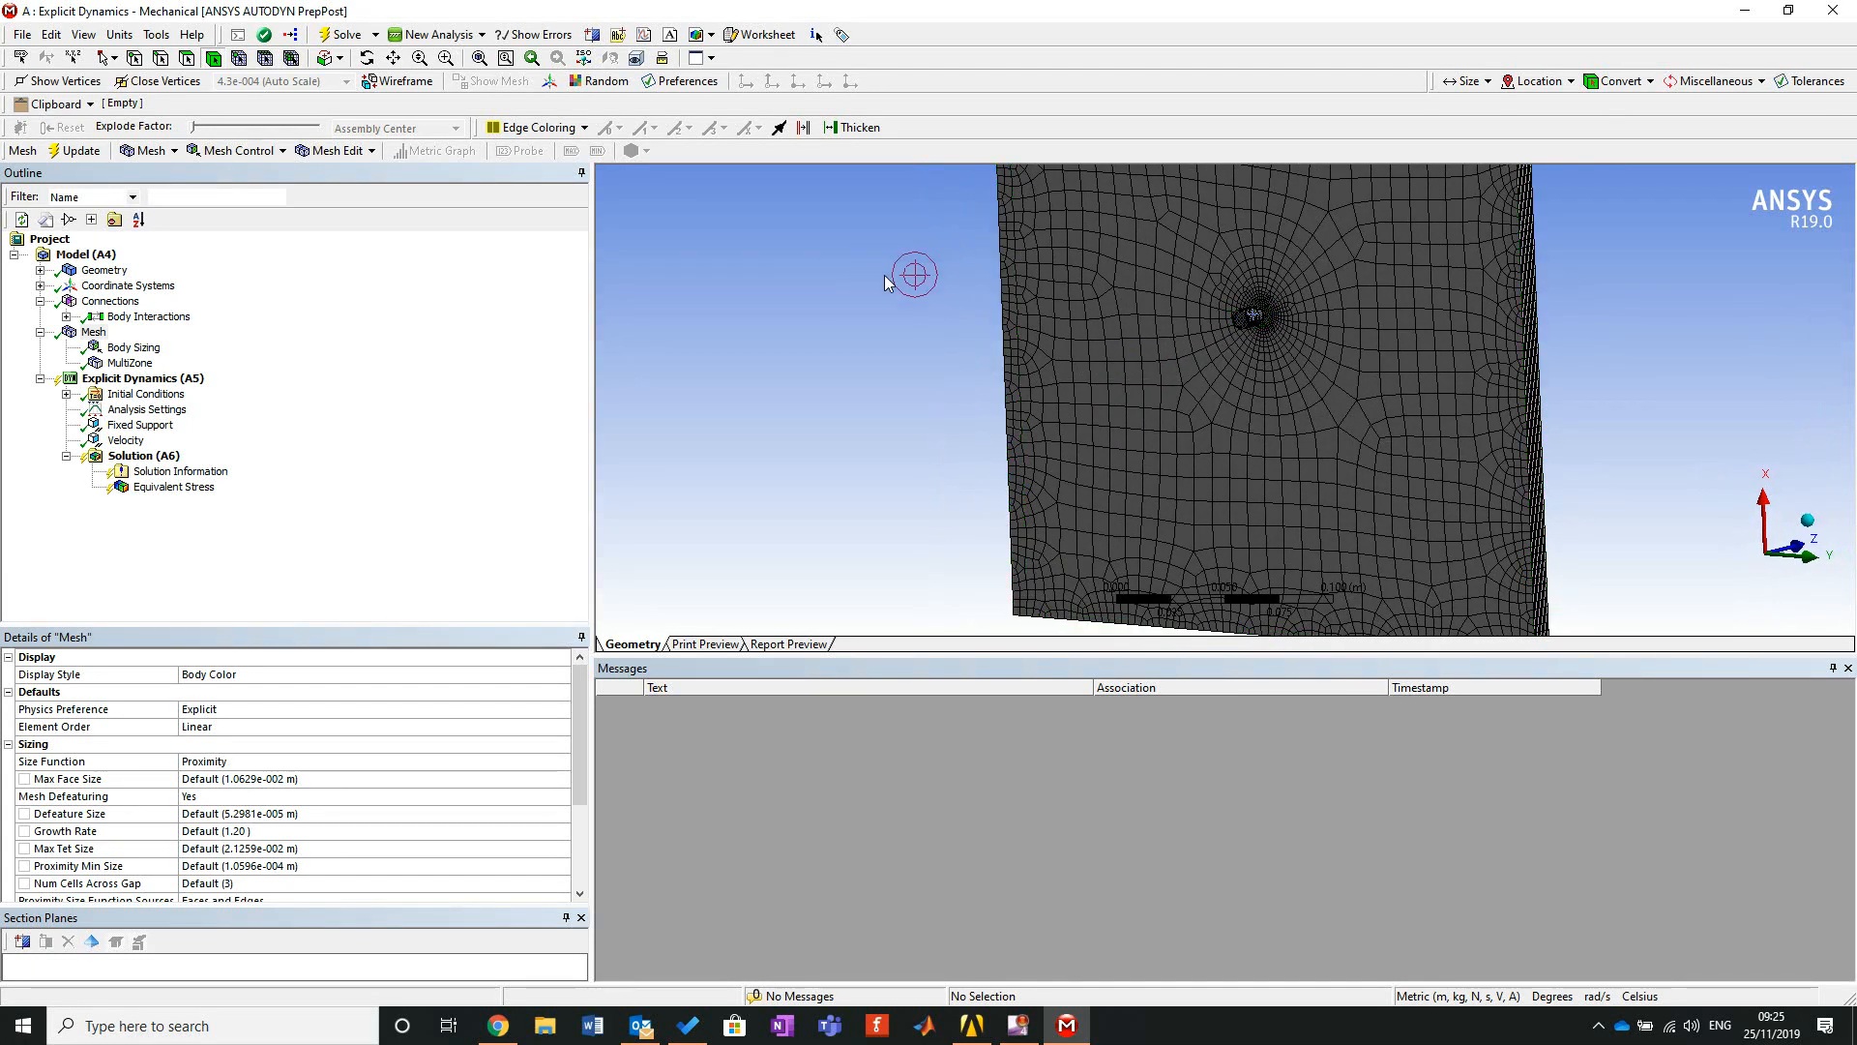
scroll(1257, 345, down, 3)
scroll(1248, 325, up, 2)
mouse_move(1238, 312)
middle_down()
mouse_move(1188, 329)
mouse_move(1211, 327)
middle_up()
scroll(1211, 327, down, 2)
drag(1150, 656, 1150, 808)
mouse_move(1188, 378)
middle_down()
mouse_move(1193, 406)
mouse_move(1215, 373)
mouse_move(1480, 402)
mouse_move(1314, 290)
mouse_move(1333, 281)
middle_up()
scroll(1269, 362, down, 1)
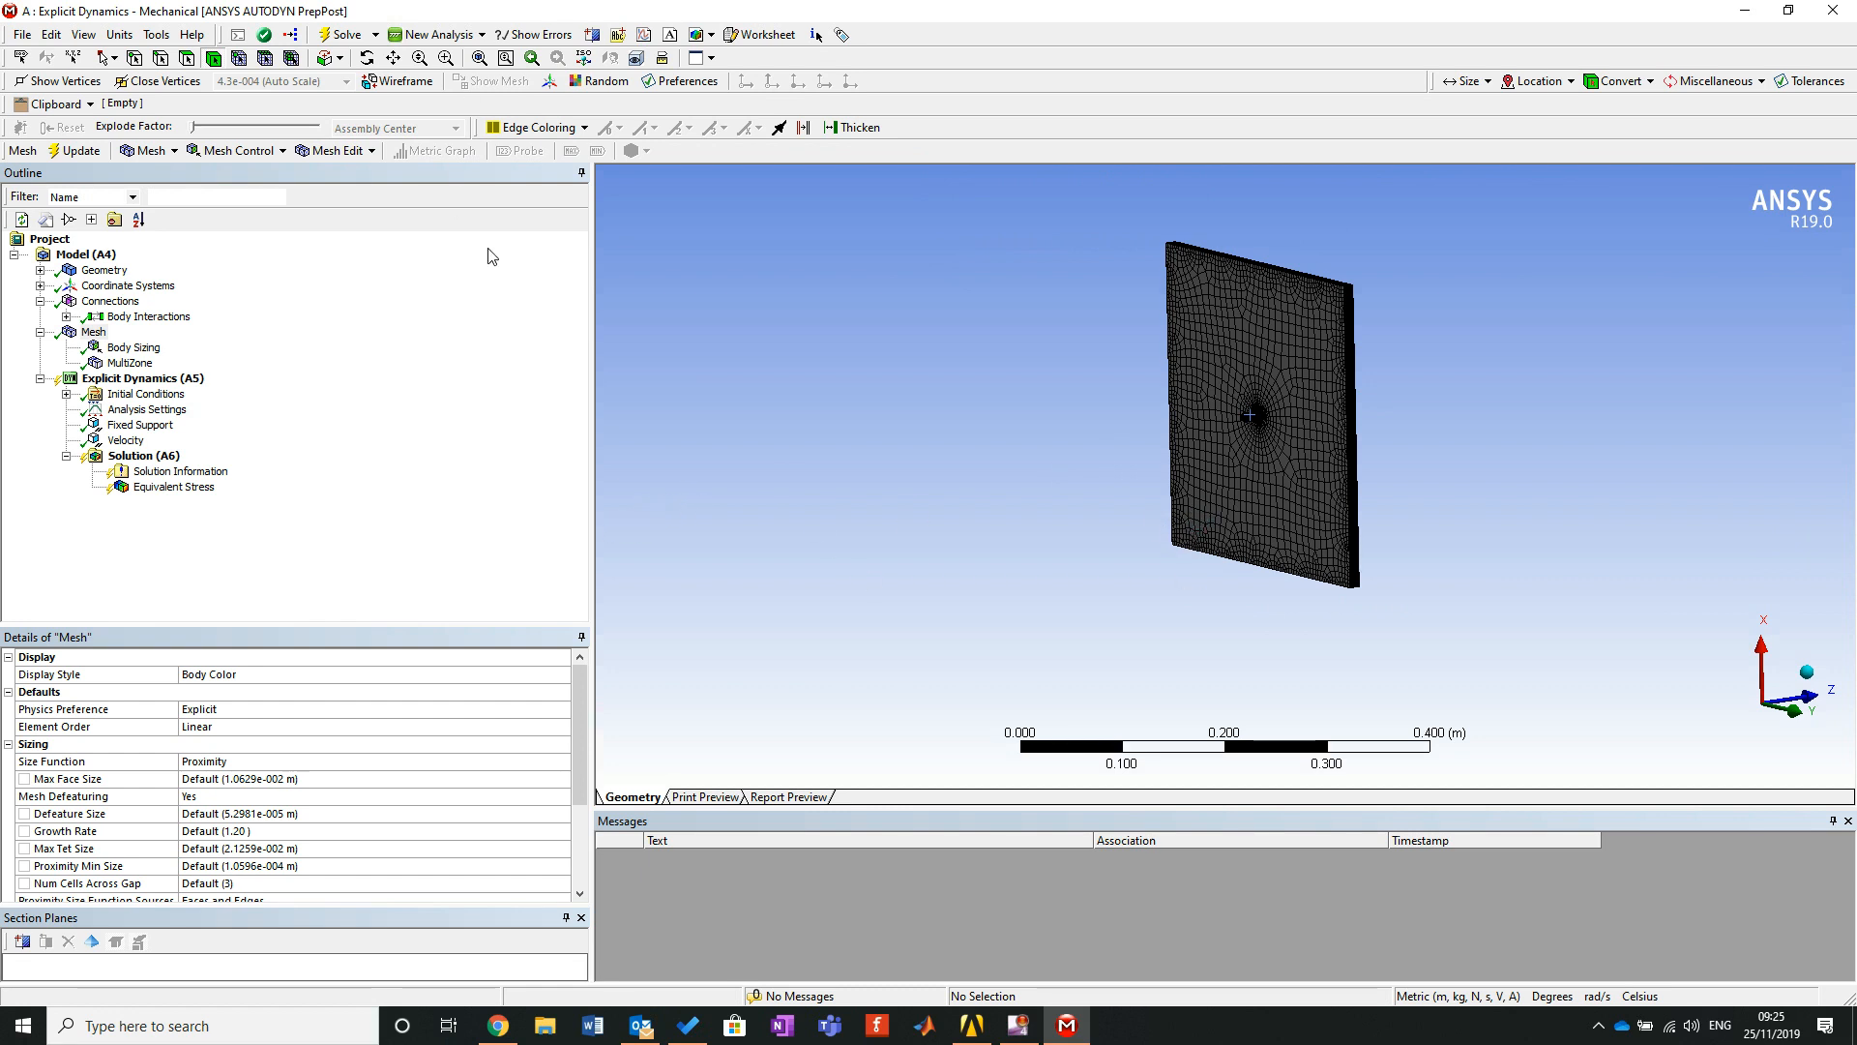
Solve the explicit dynamics analysis with the MultiZone mesh and the Proximity size function.
click(345, 36)
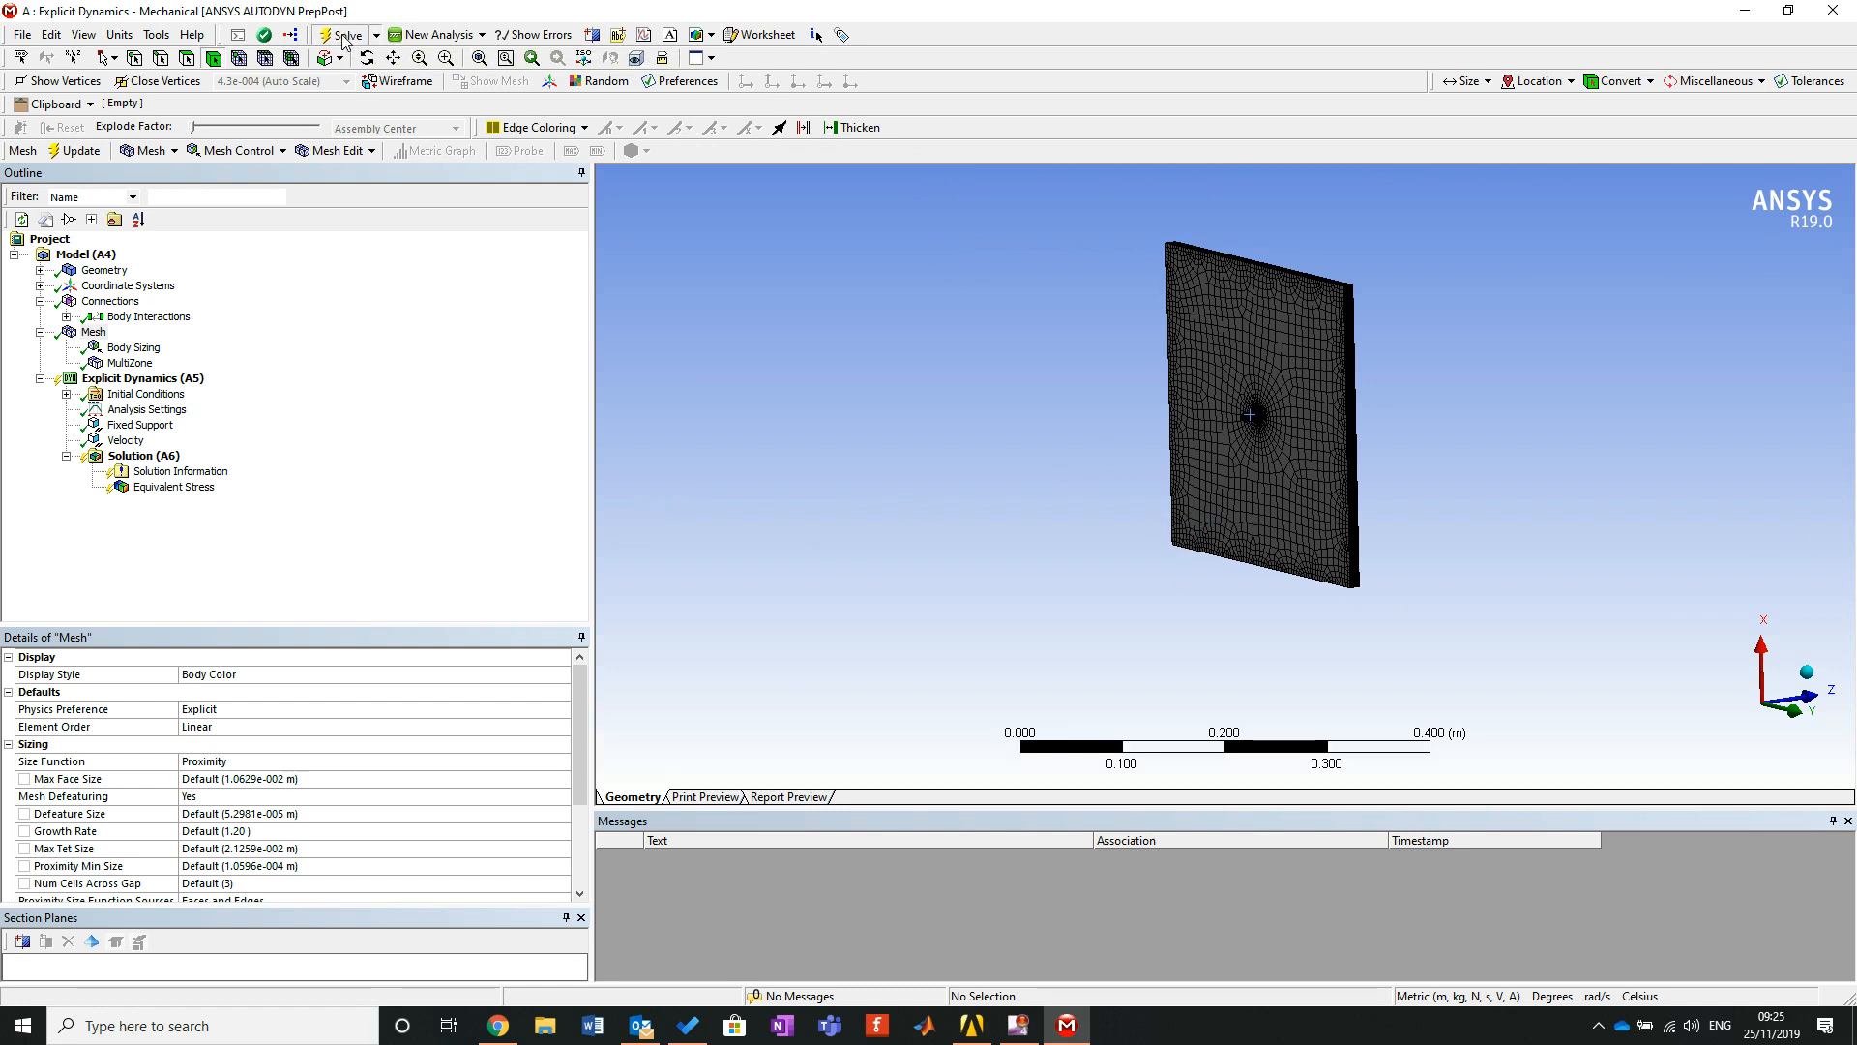
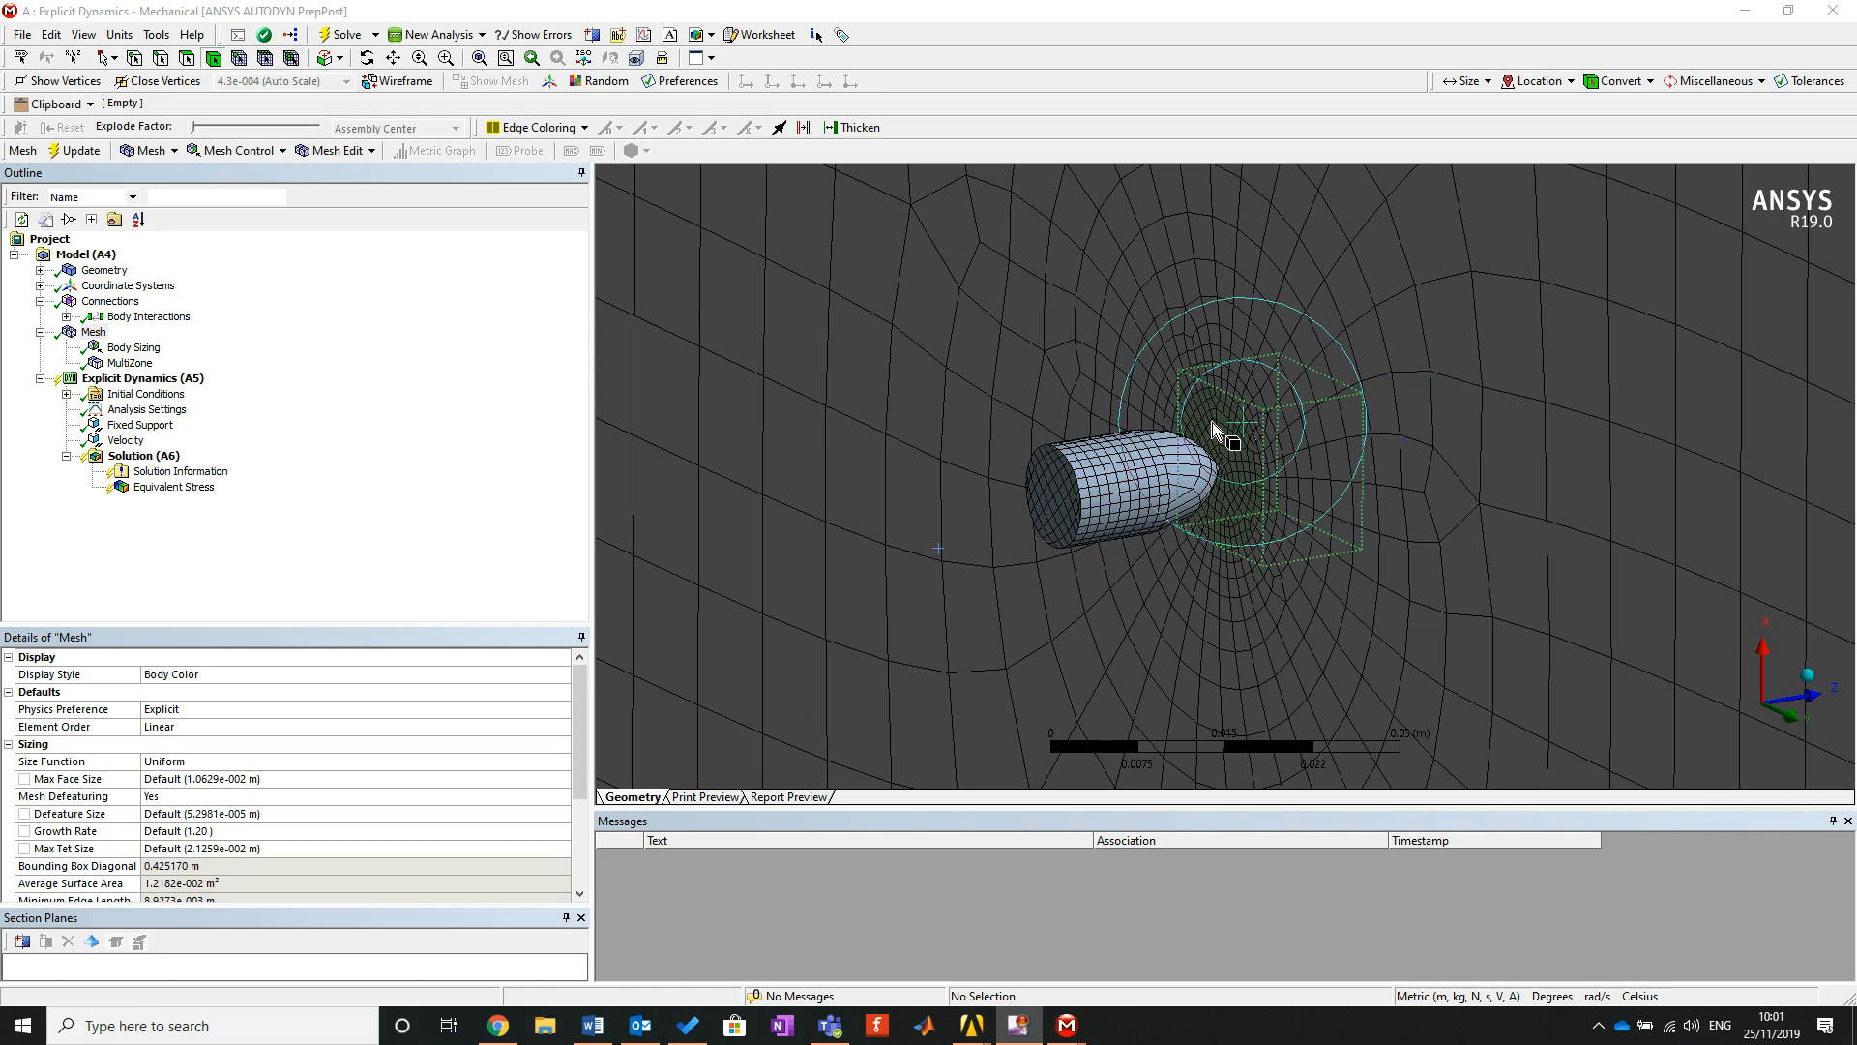
Inspect the mesh on the bullet, its nose and the surrounding impact zone of the plate.
scroll(1213, 425, down, 3)
middle_drag(1211, 422, 1198, 478)
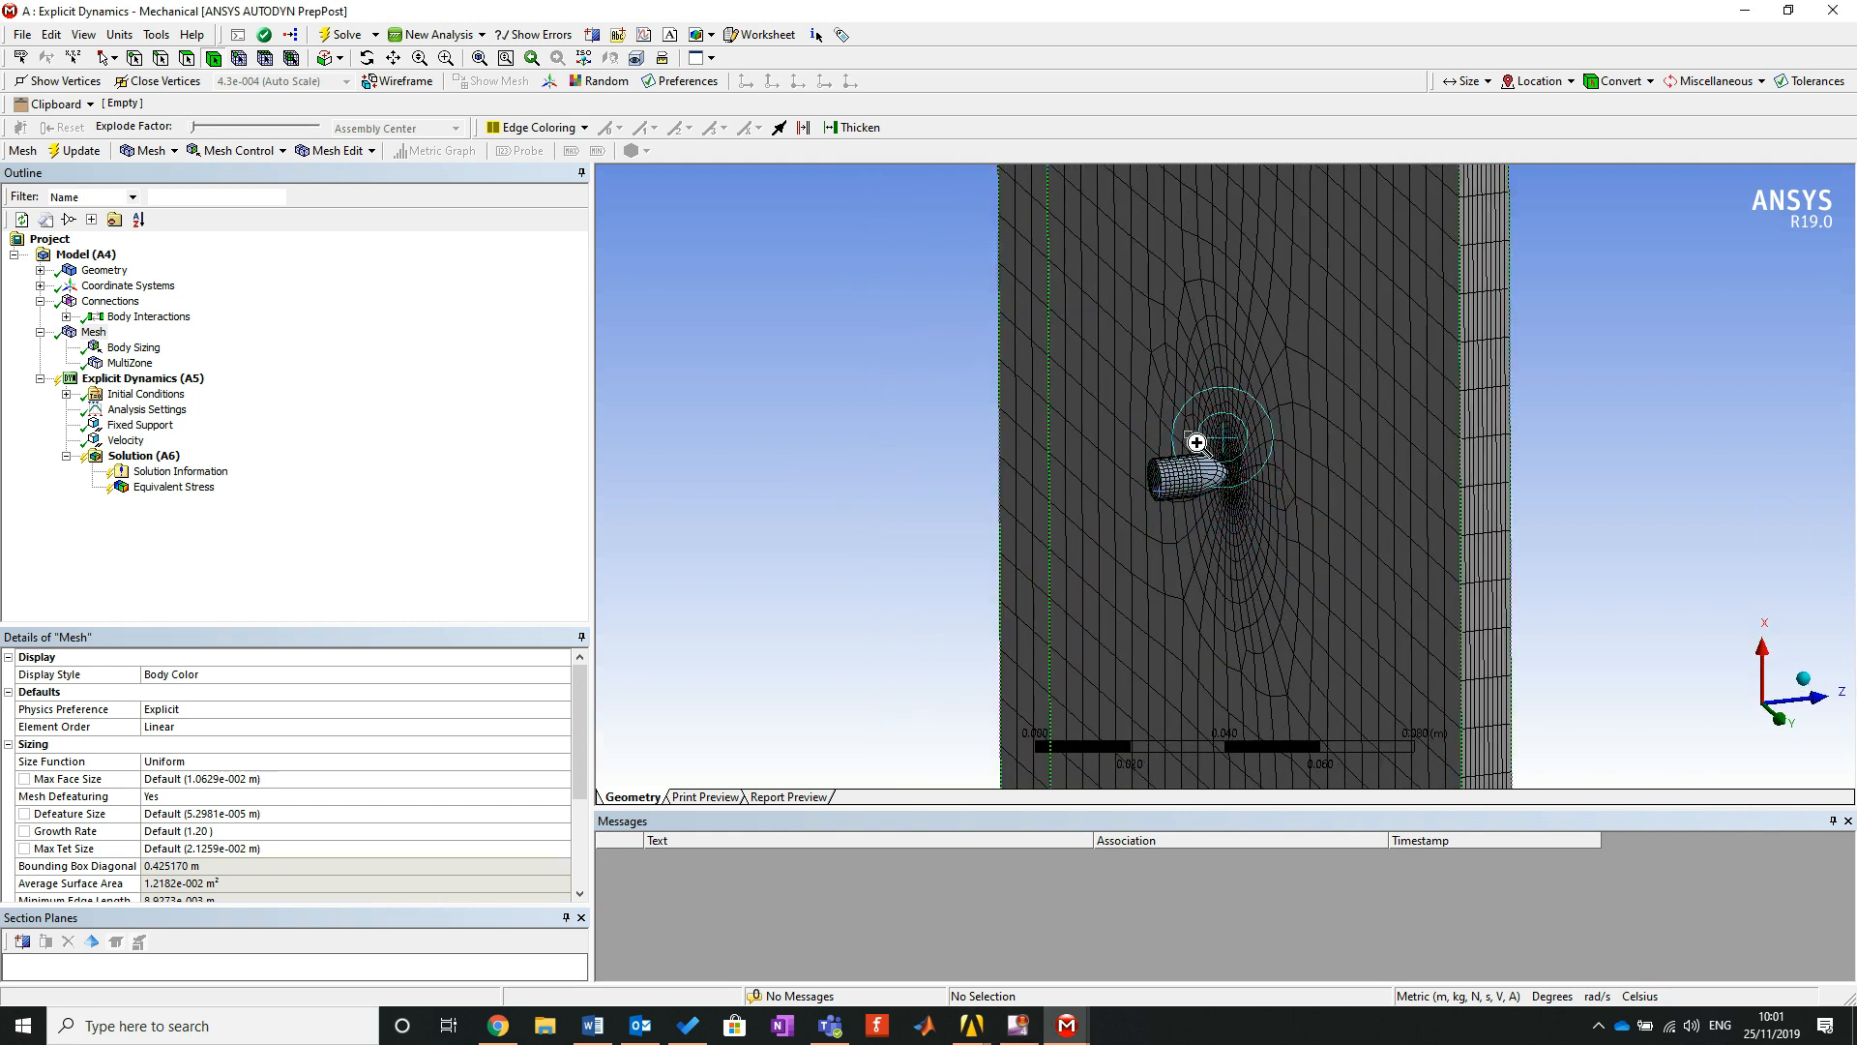
right_drag(1184, 431, 1359, 517)
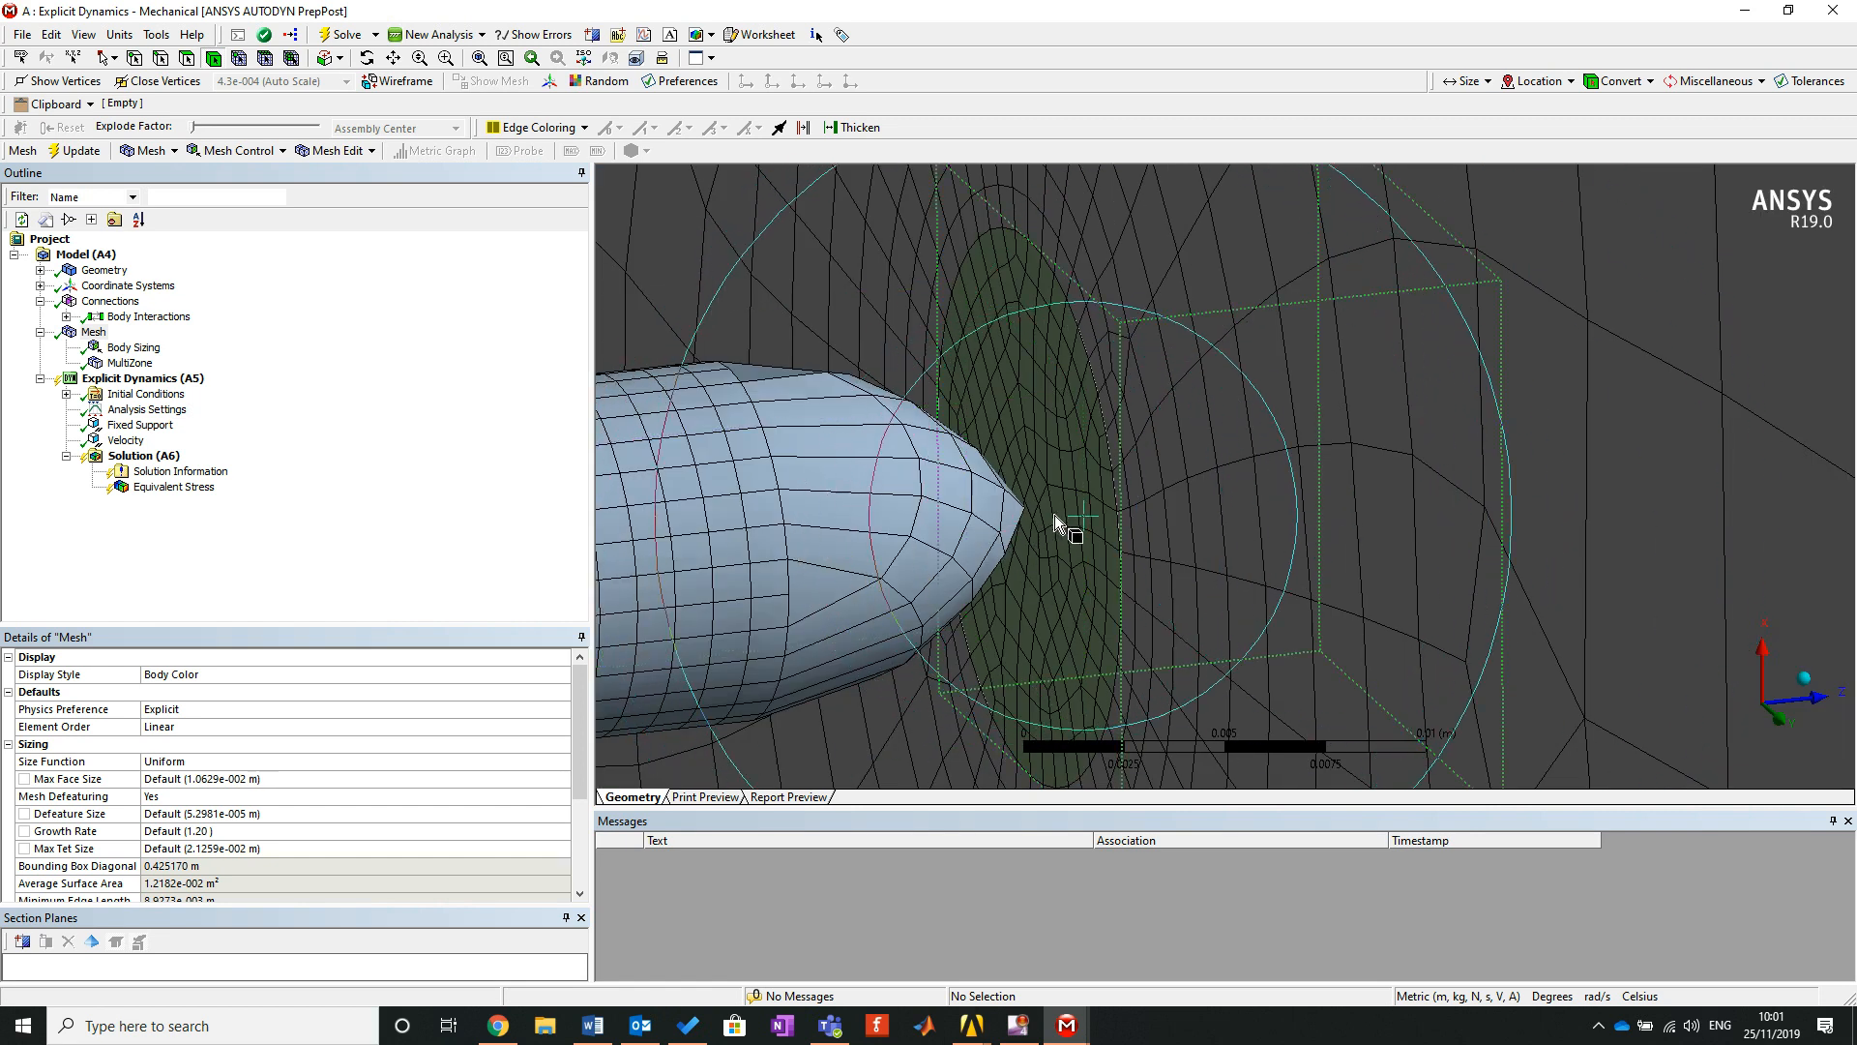
middle_drag(1070, 519, 906, 490)
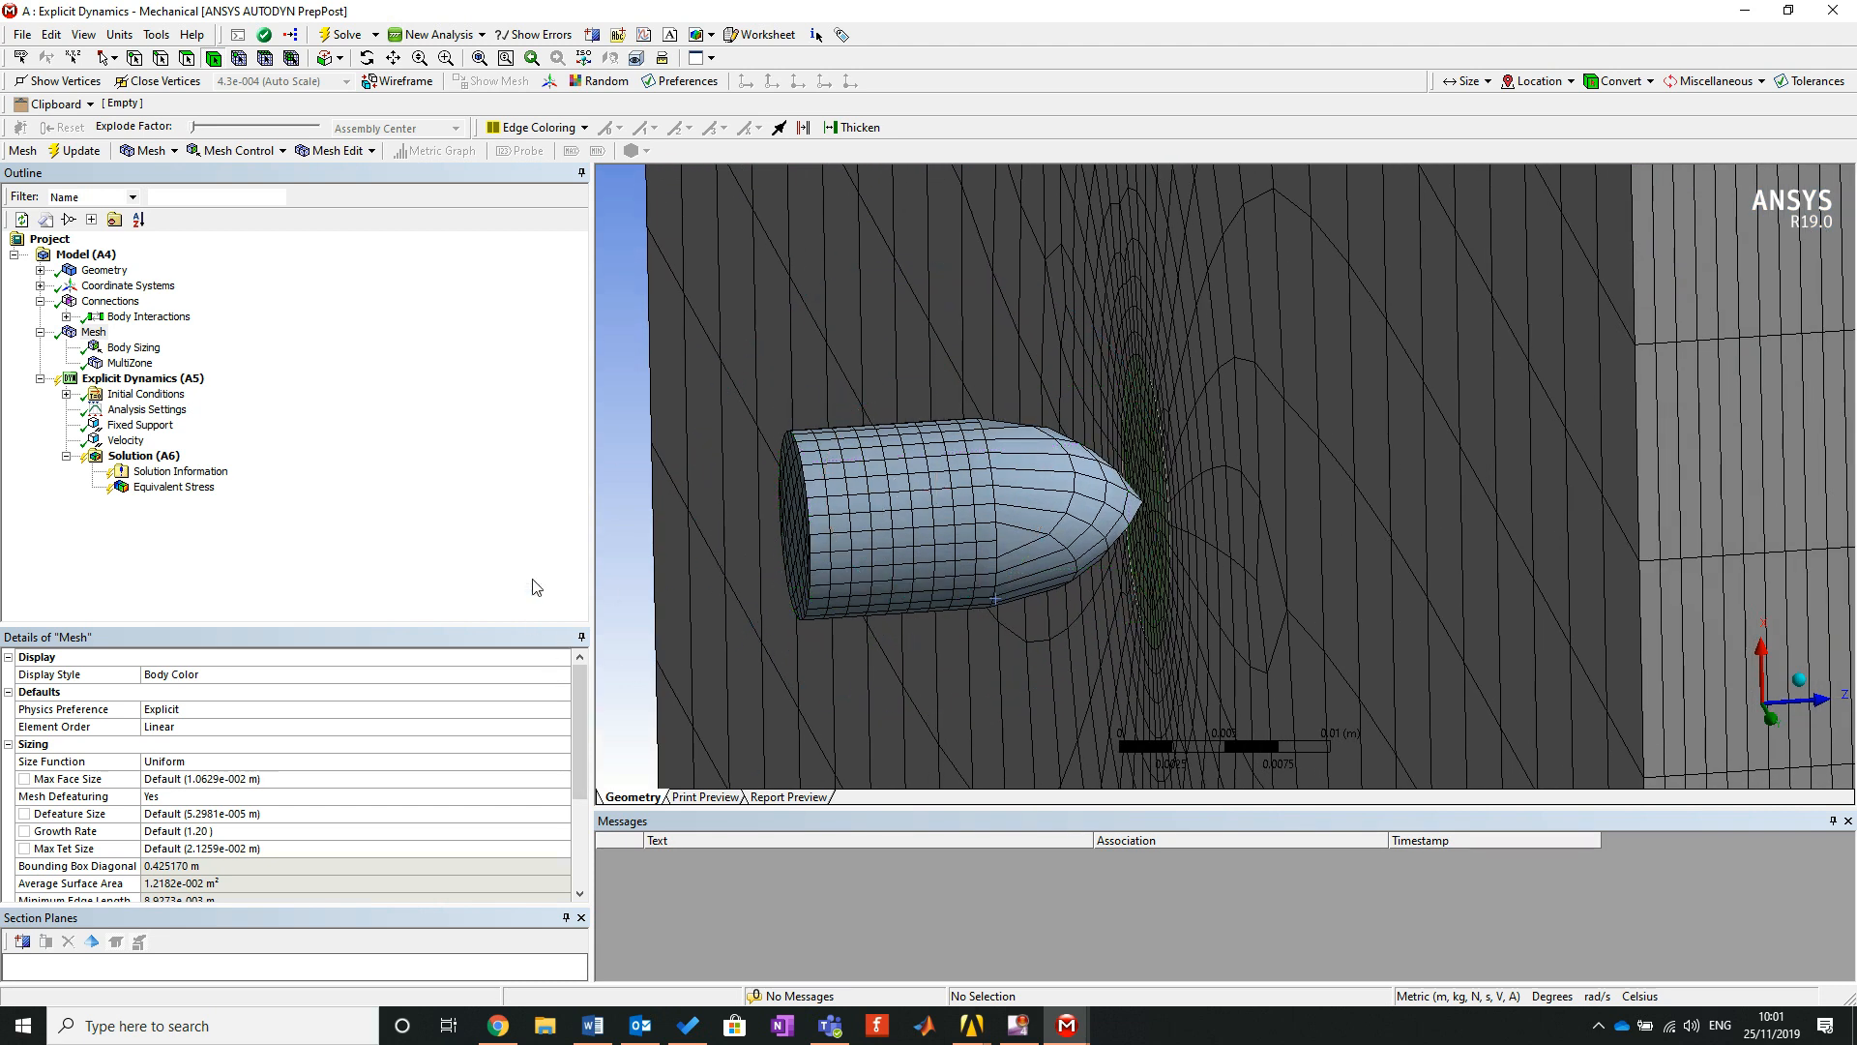
middle_drag(782, 445, 1115, 472)
scroll(1114, 470, down, 4)
scroll(1114, 470, up, 3)
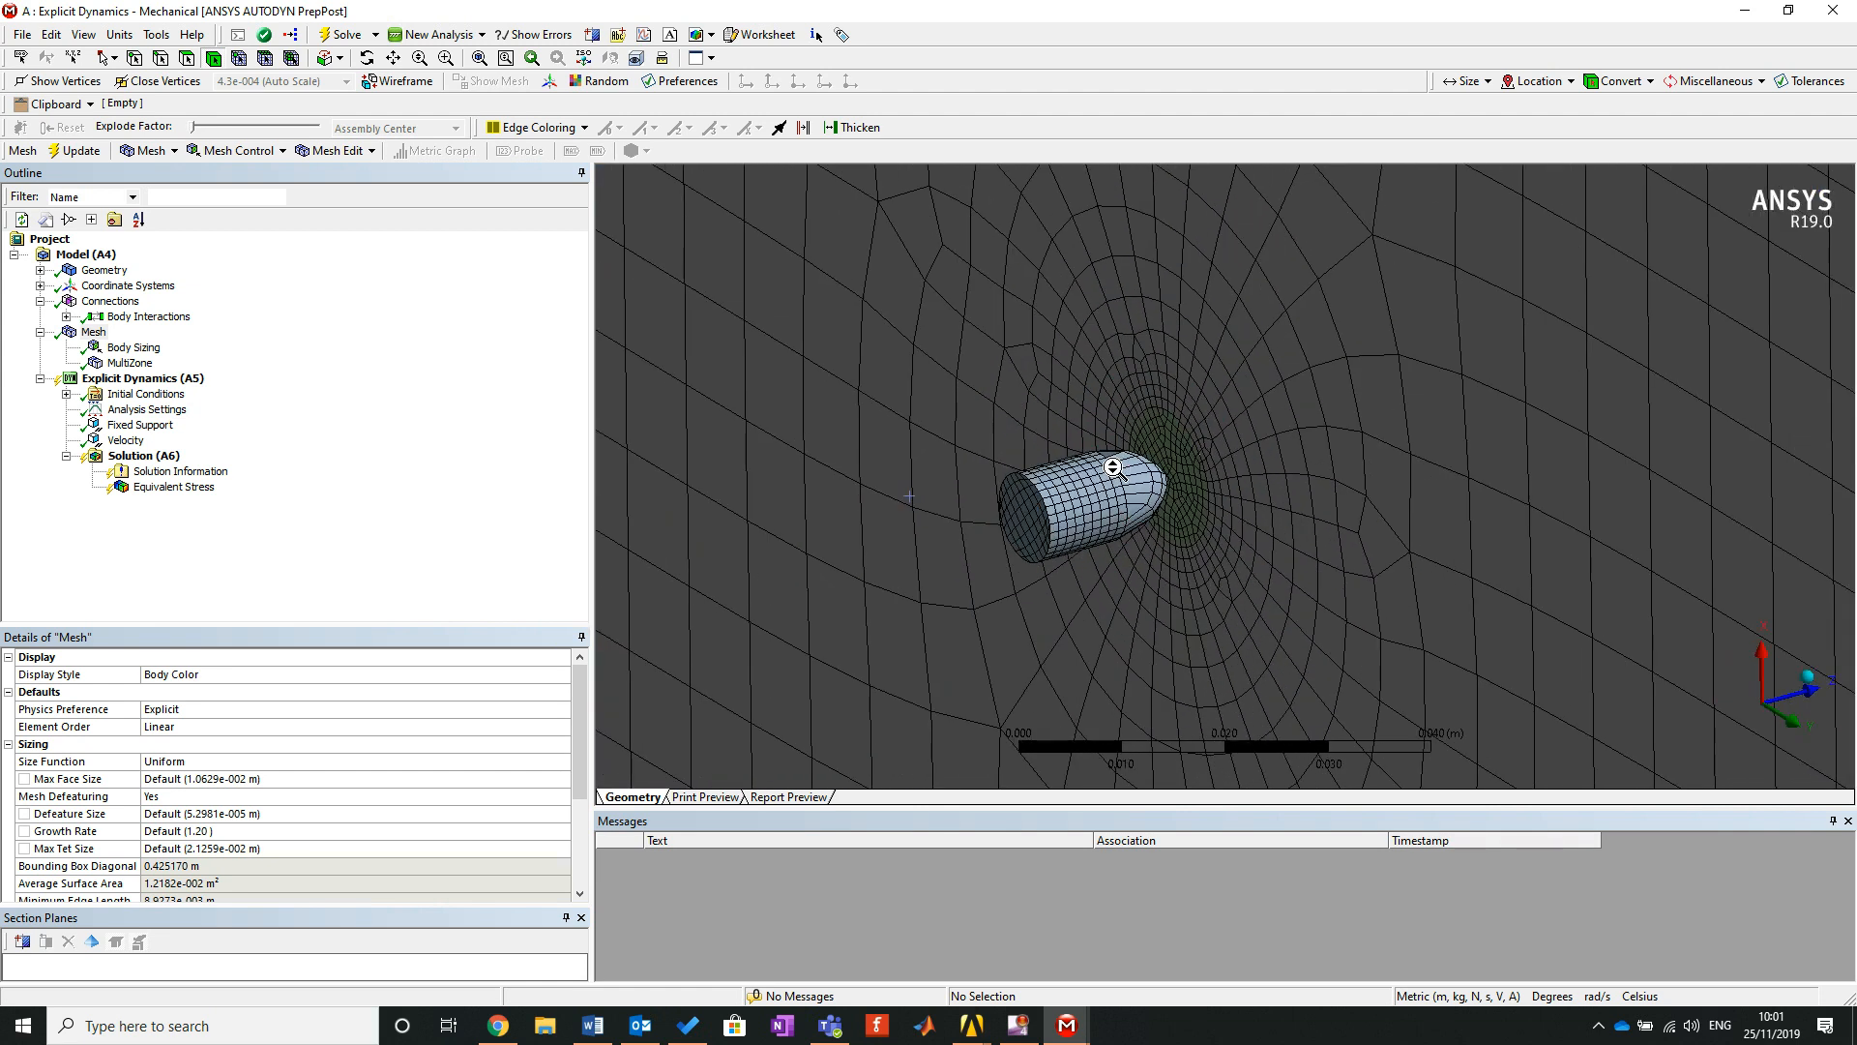
Set the global mesh size function to Uniform.
click(94, 332)
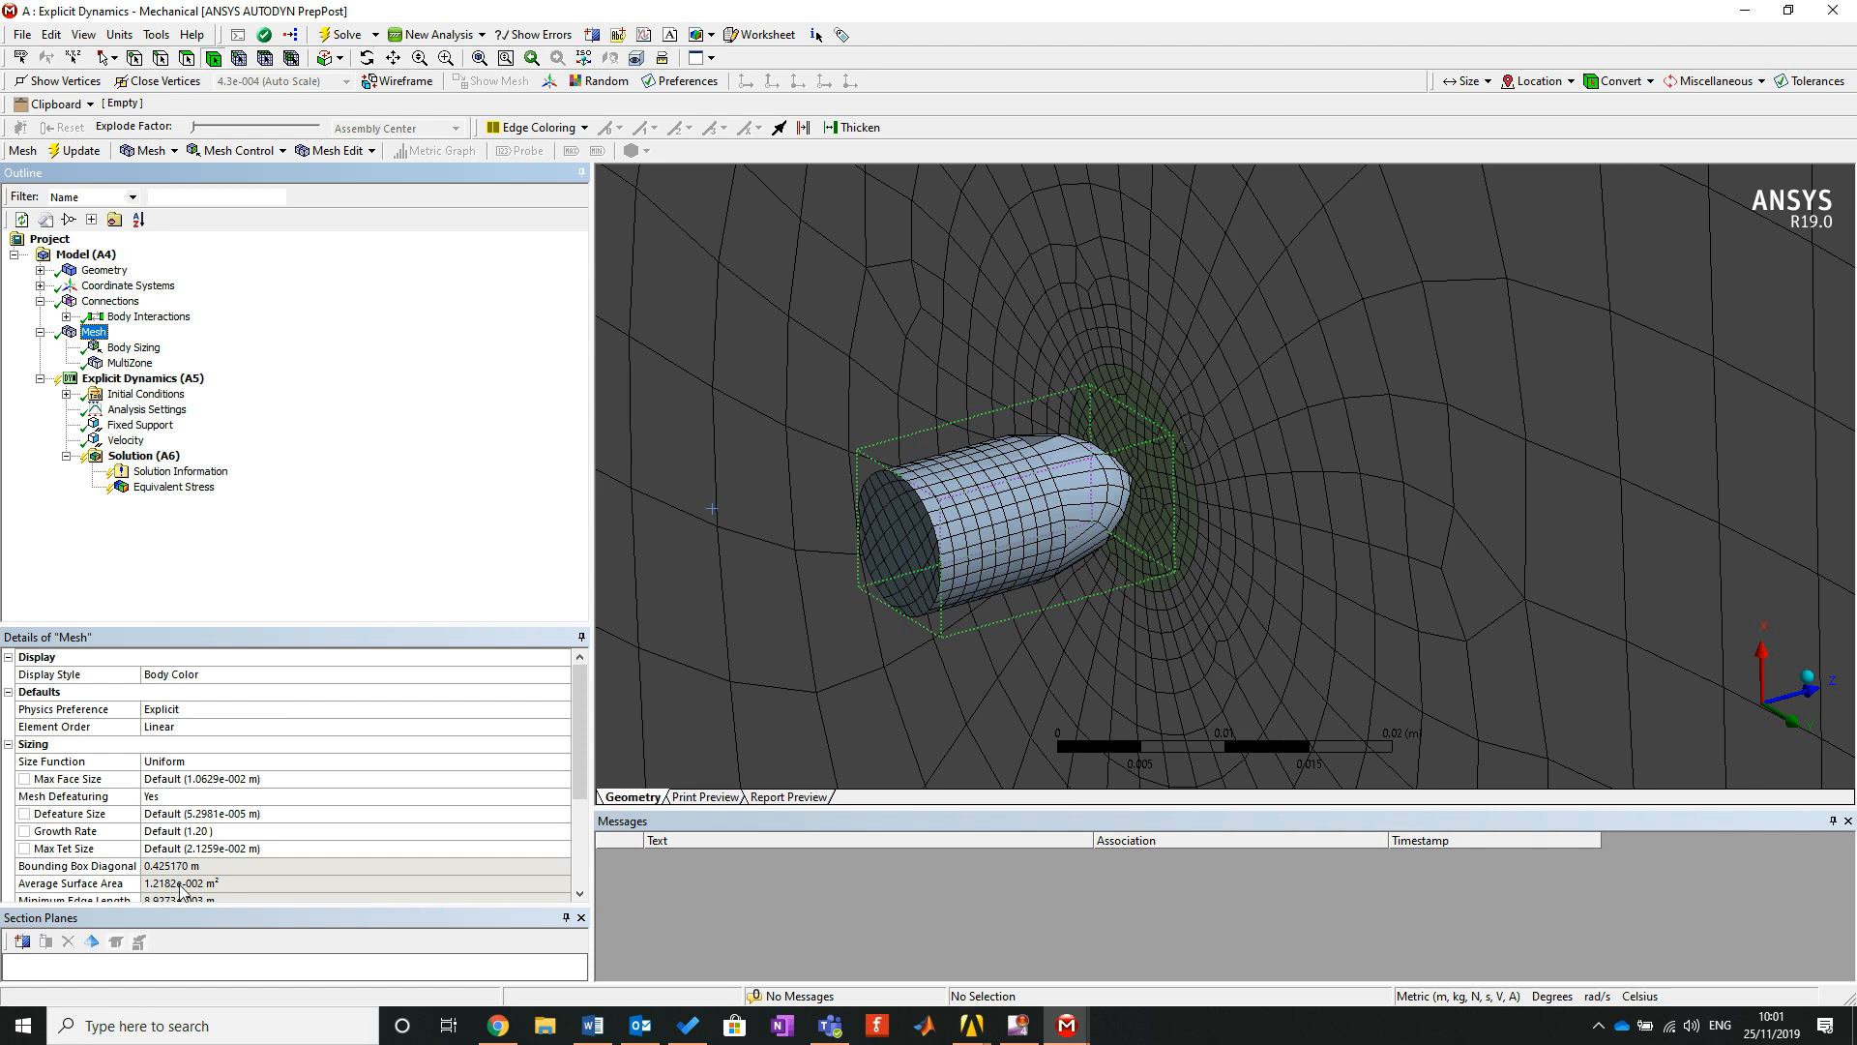
click(548, 764)
click(561, 764)
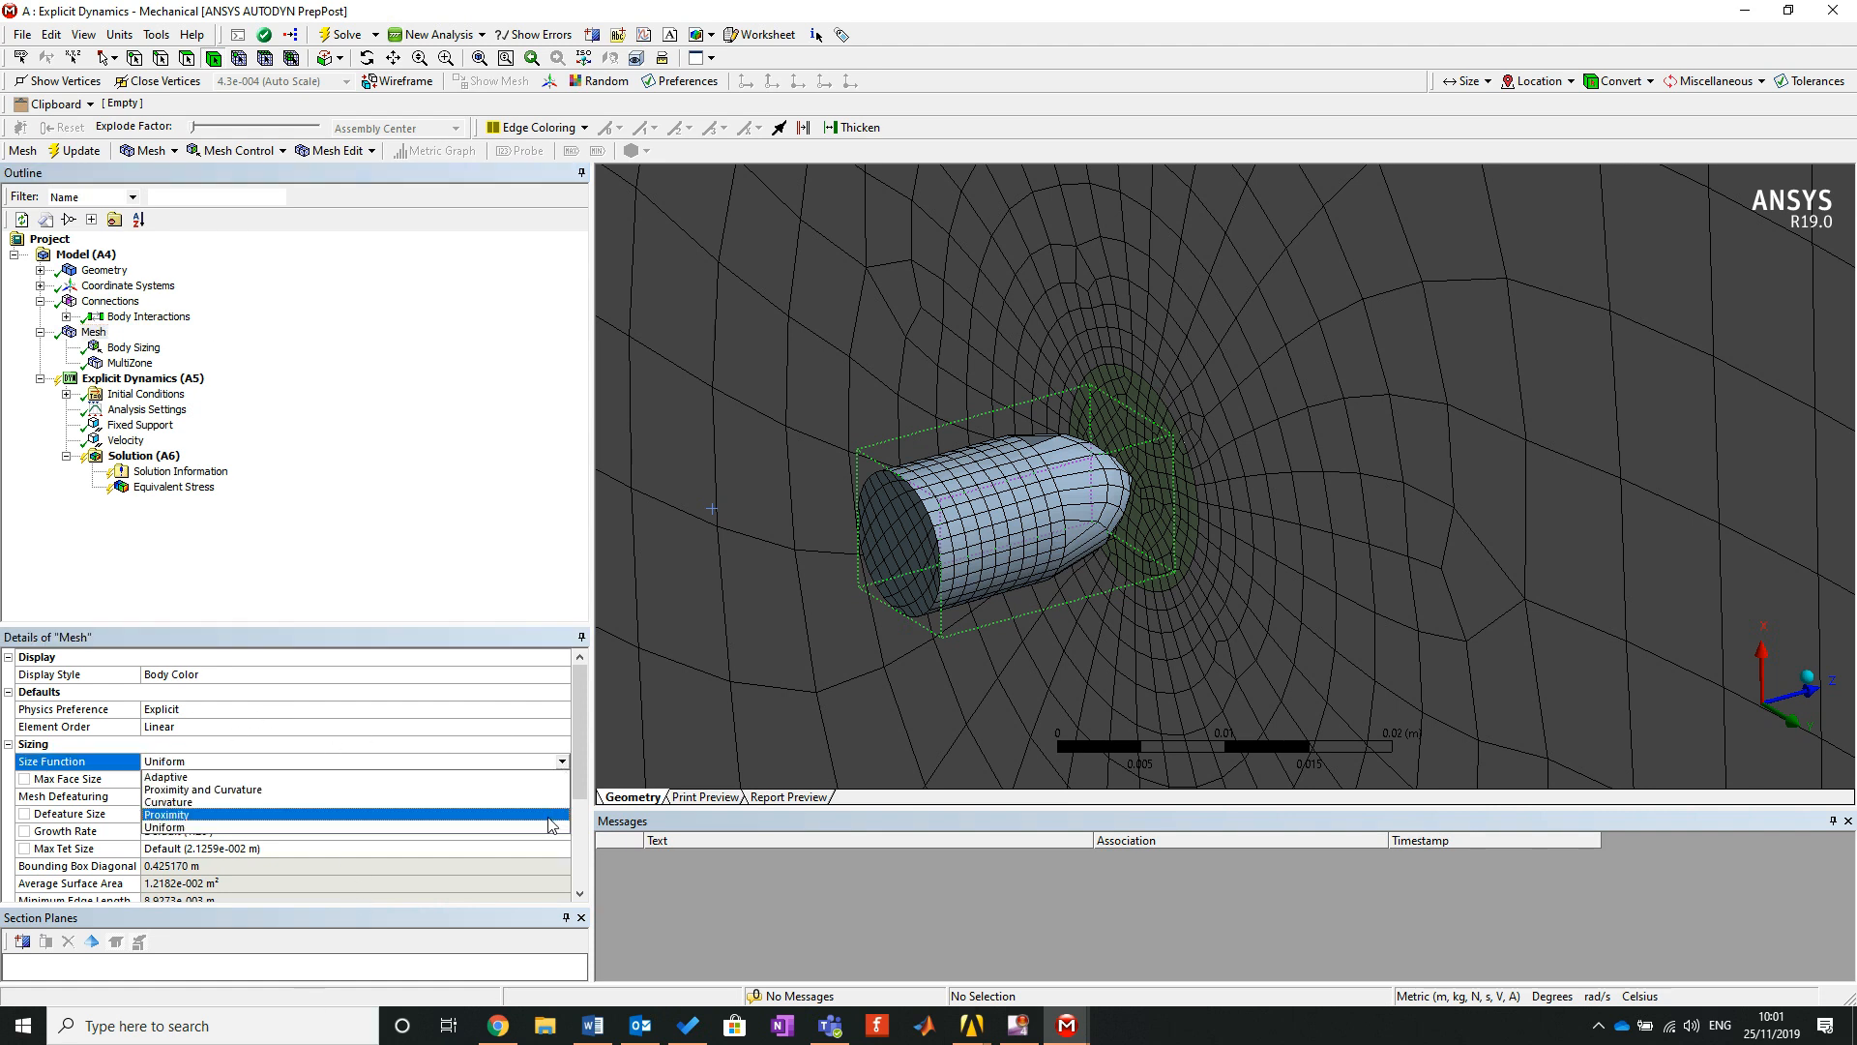
click(551, 825)
middle_drag(993, 484, 989, 478)
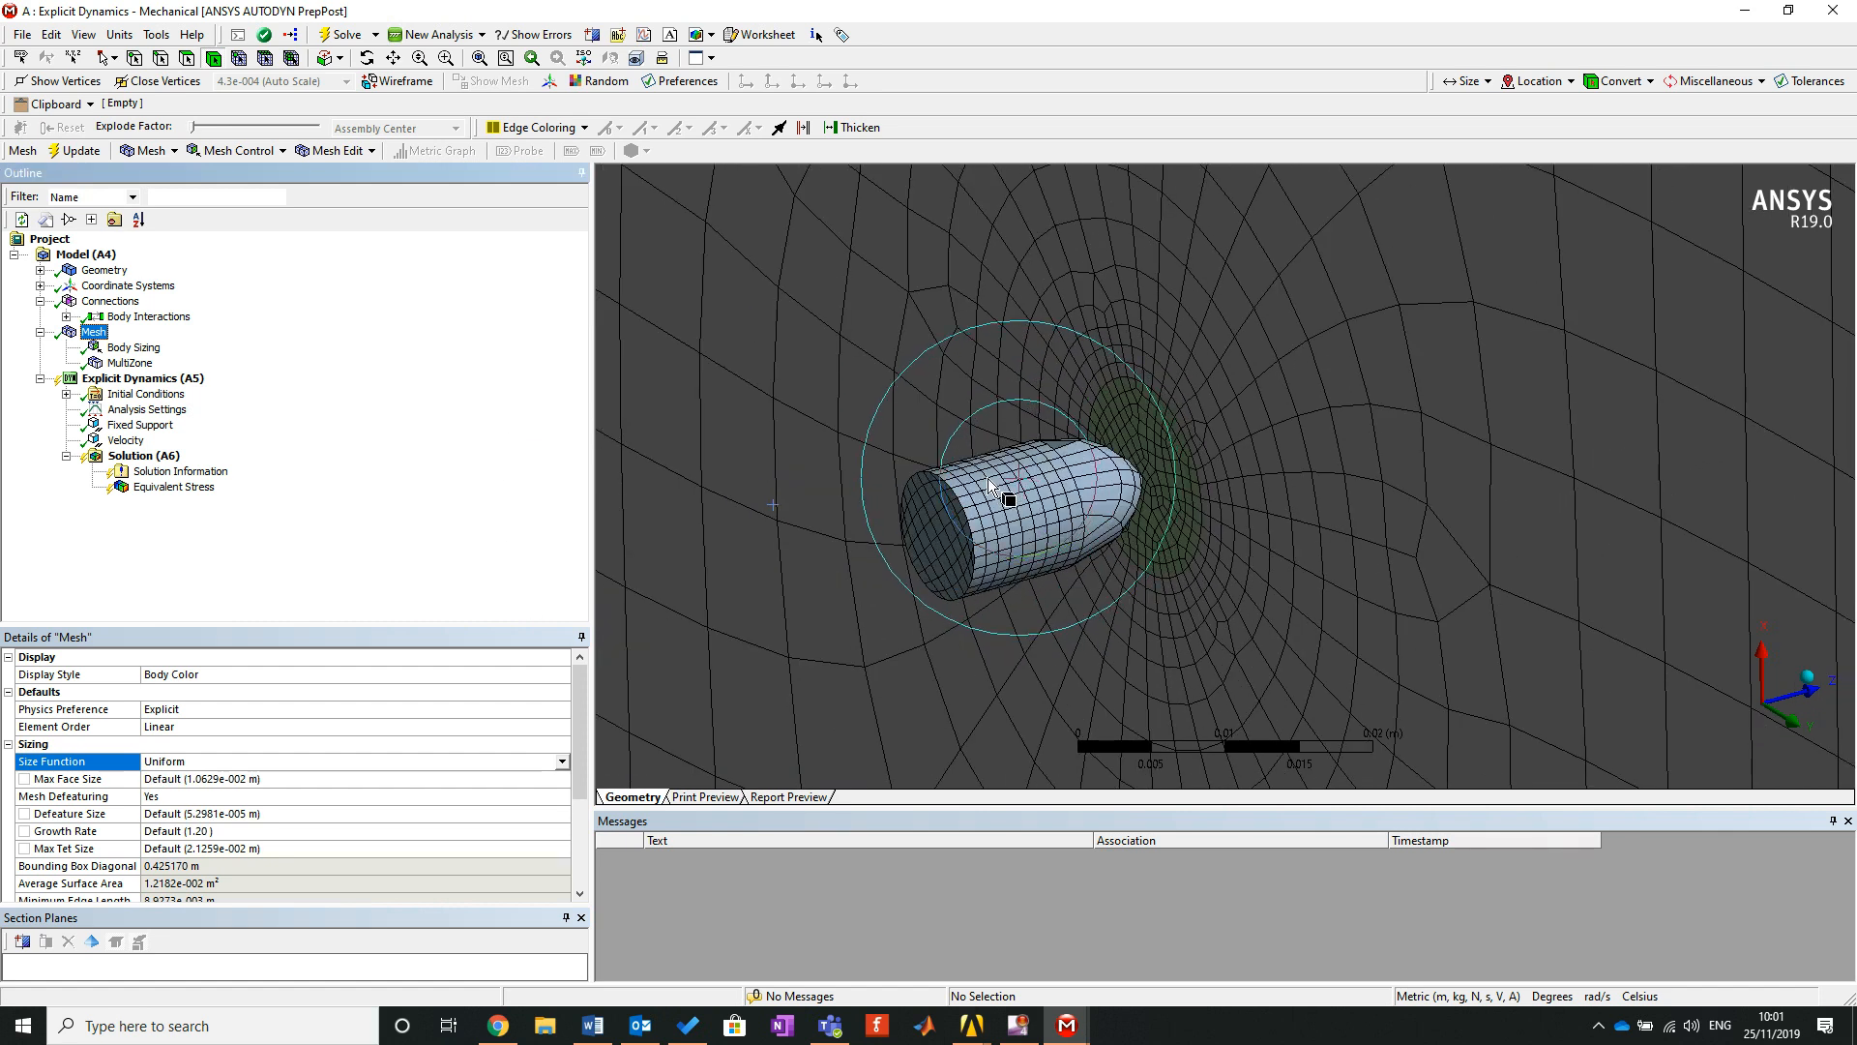
Review the Body Sizing element size and the MultiZone method settings, leaving the mesh without regenerating it.
click(121, 351)
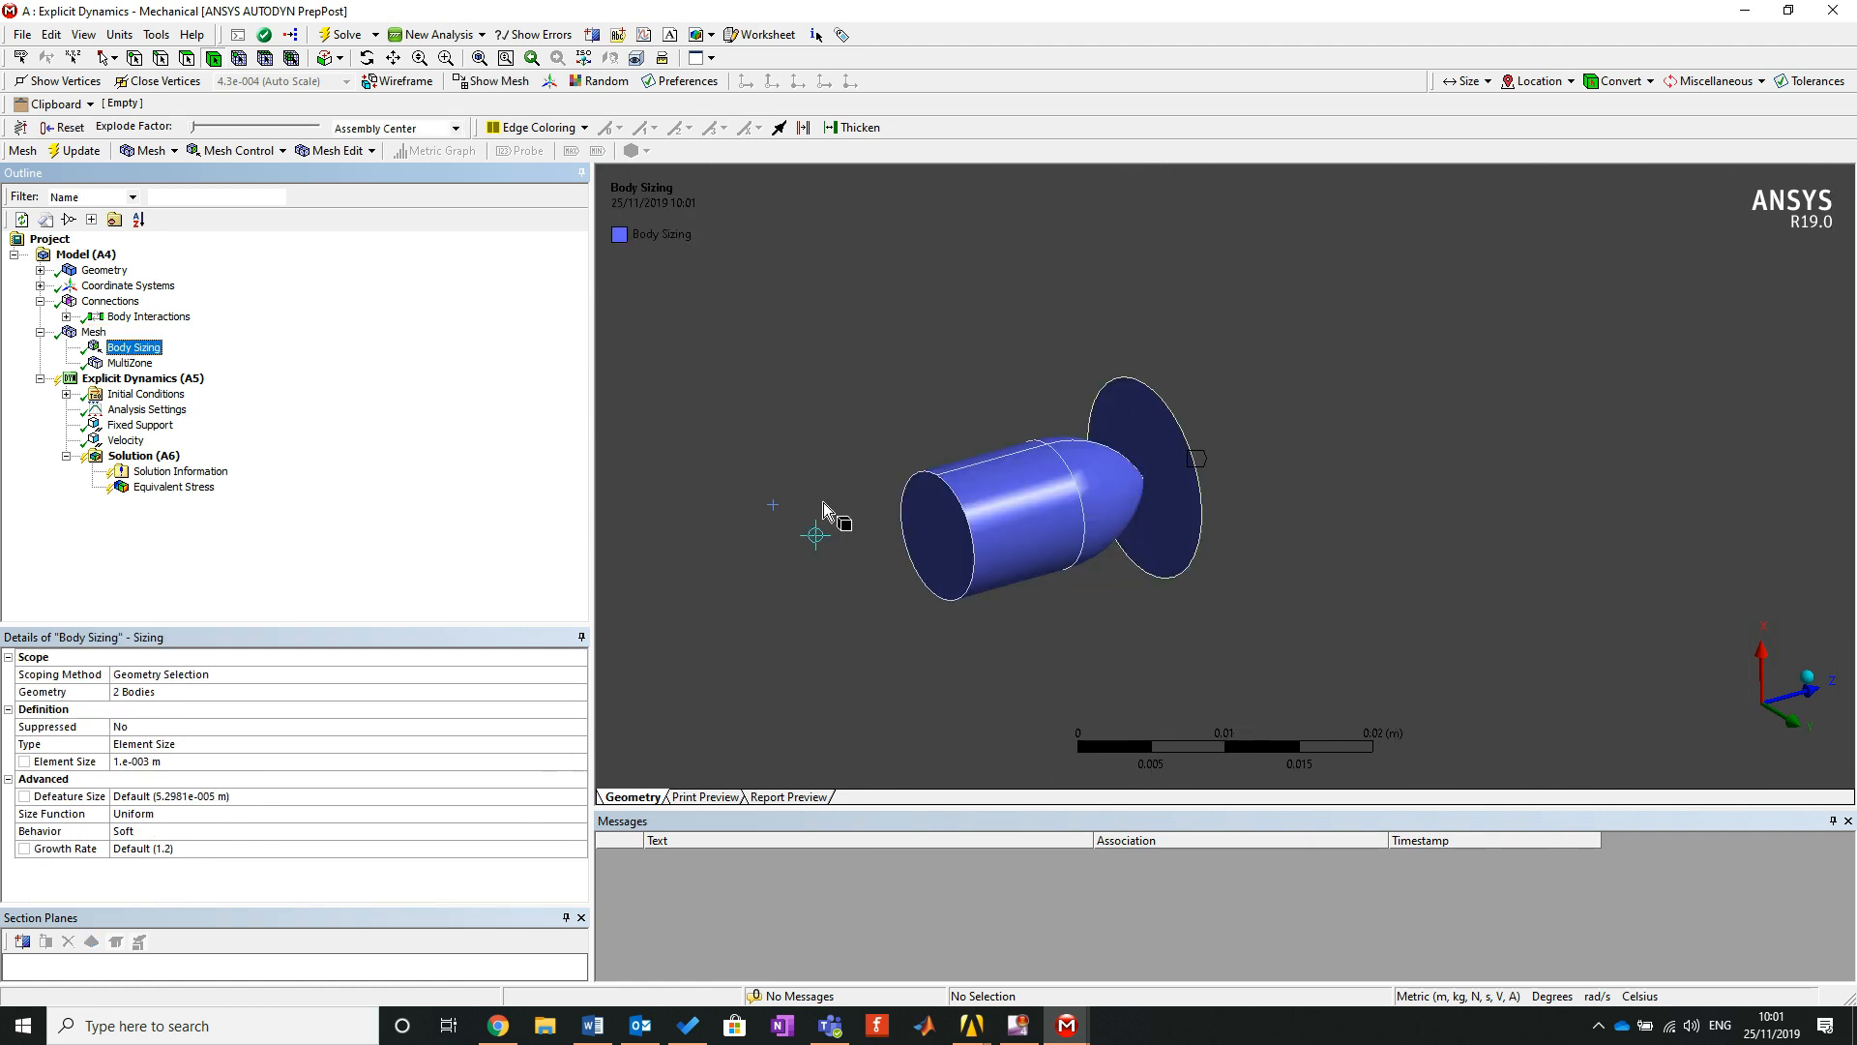
click(181, 762)
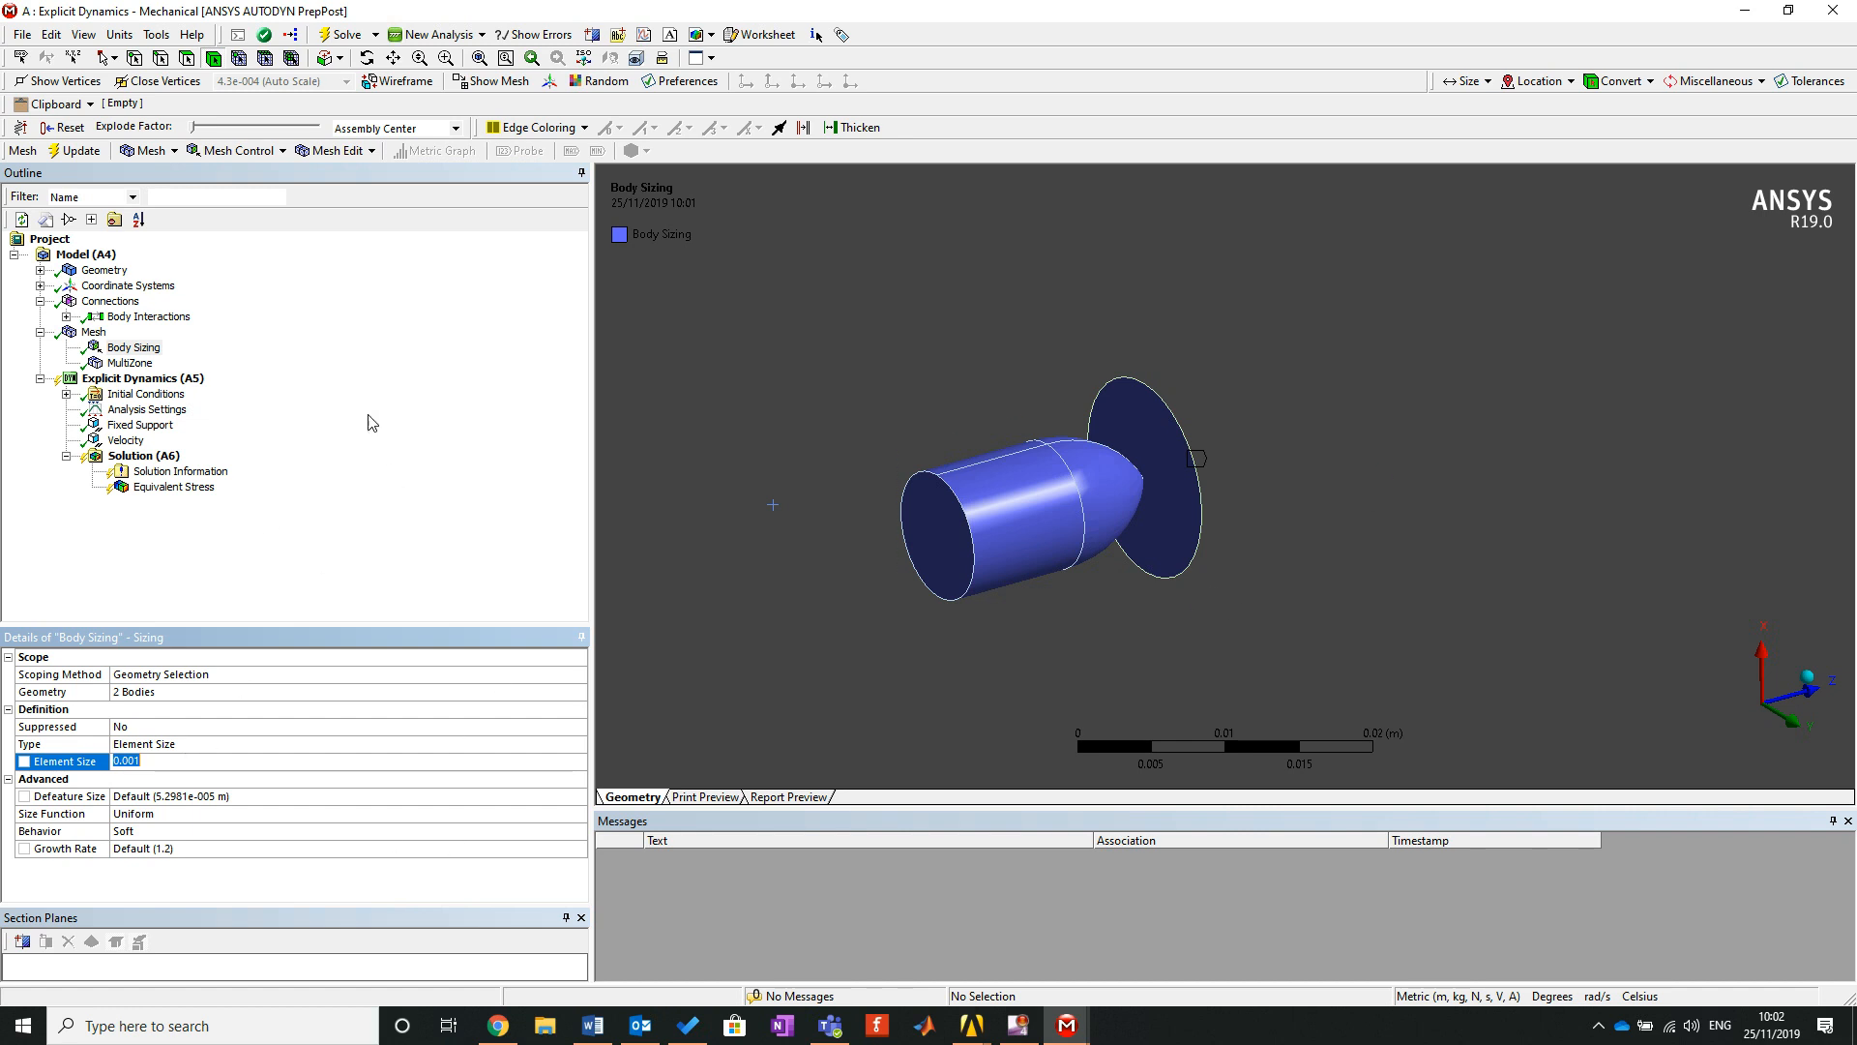
click(129, 362)
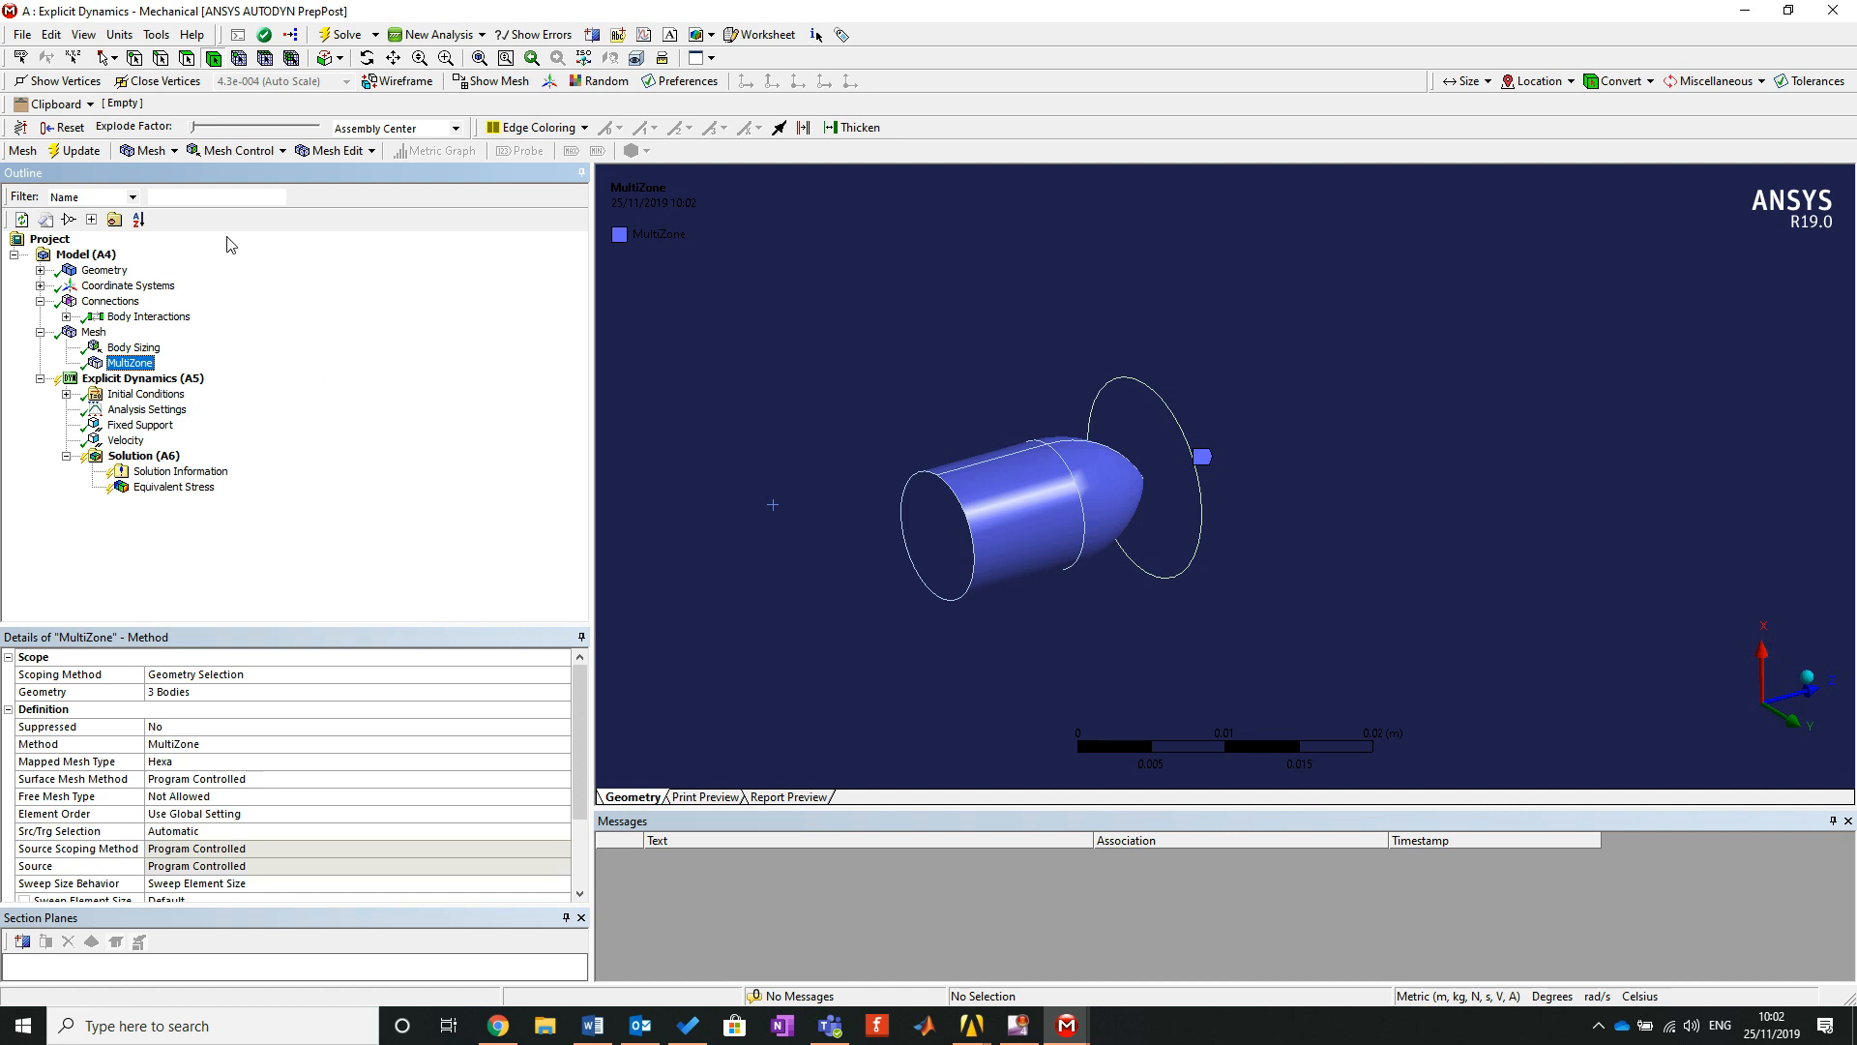
click(94, 332)
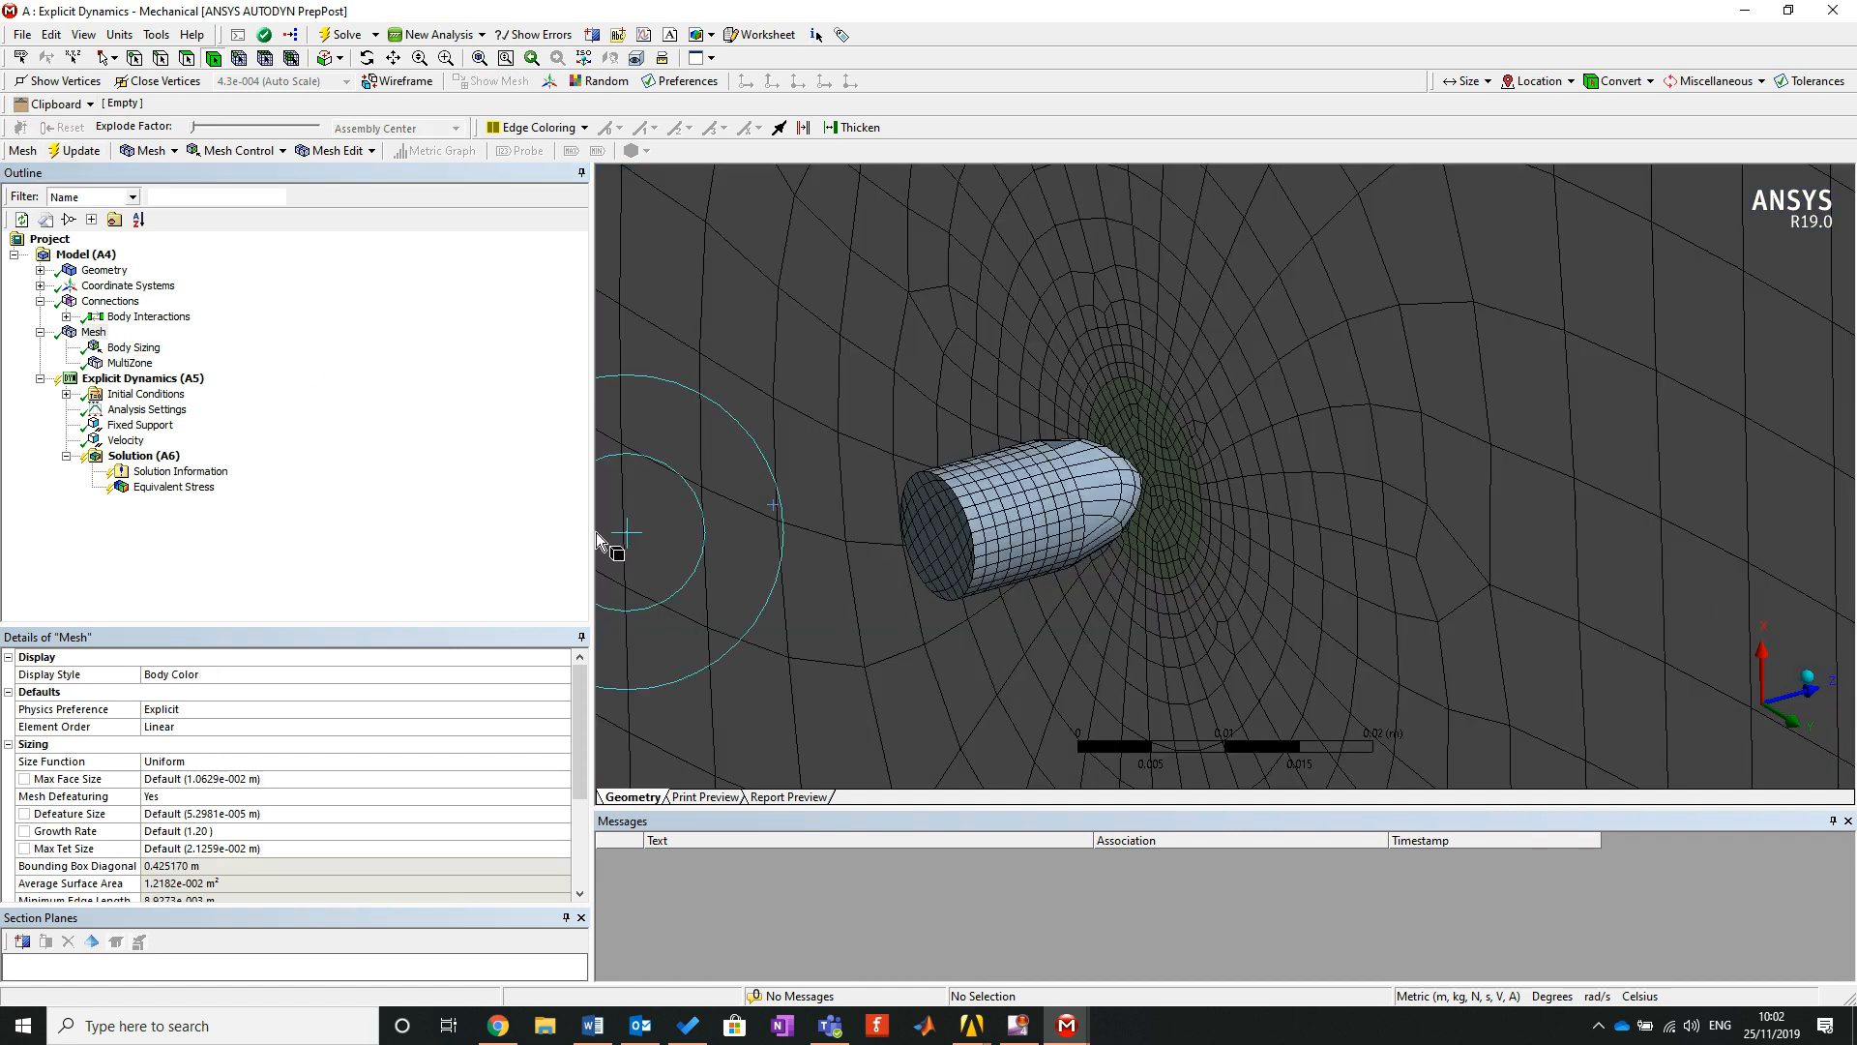
right_click(101, 331)
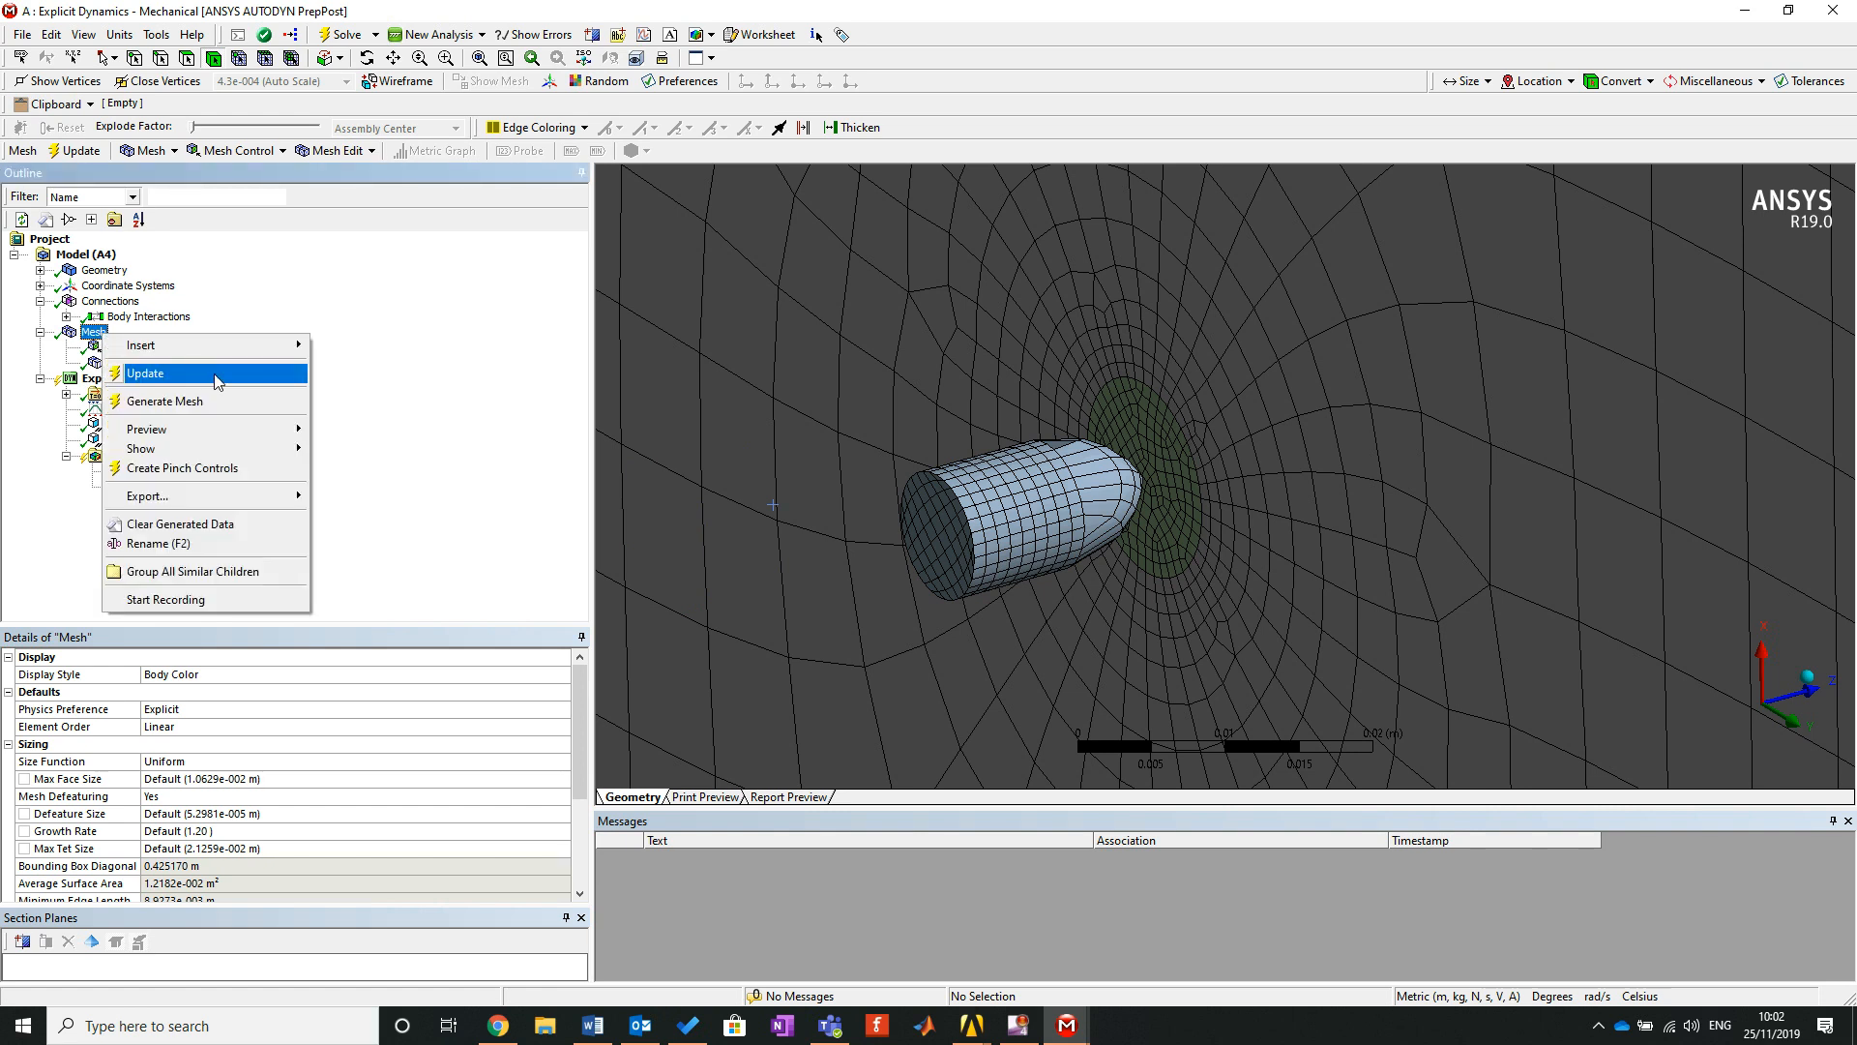
key(Escape)
Examine the mesh pattern over the plate's faces, through its thickness at the edge and around the bullet.
scroll(879, 472, down, 5)
scroll(879, 466, down, 2)
middle_drag(1270, 531, 1472, 514)
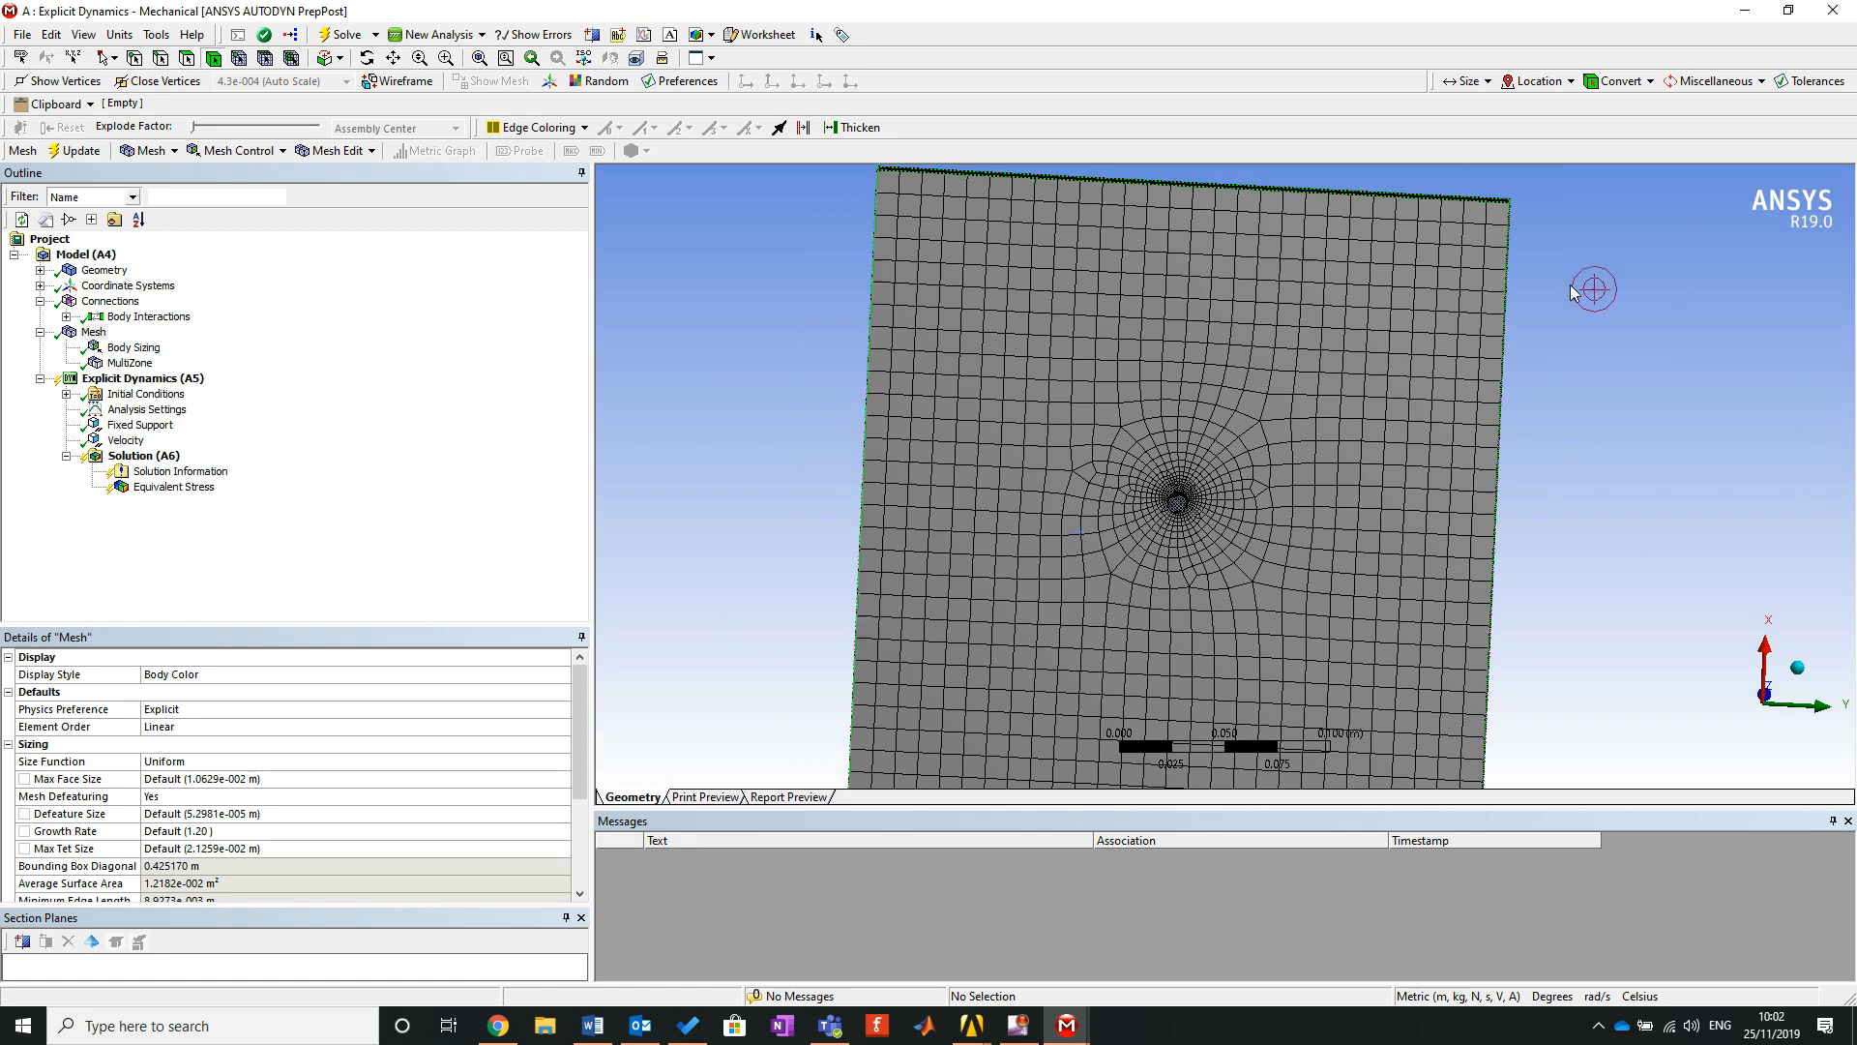
middle_drag(1522, 260, 1464, 260)
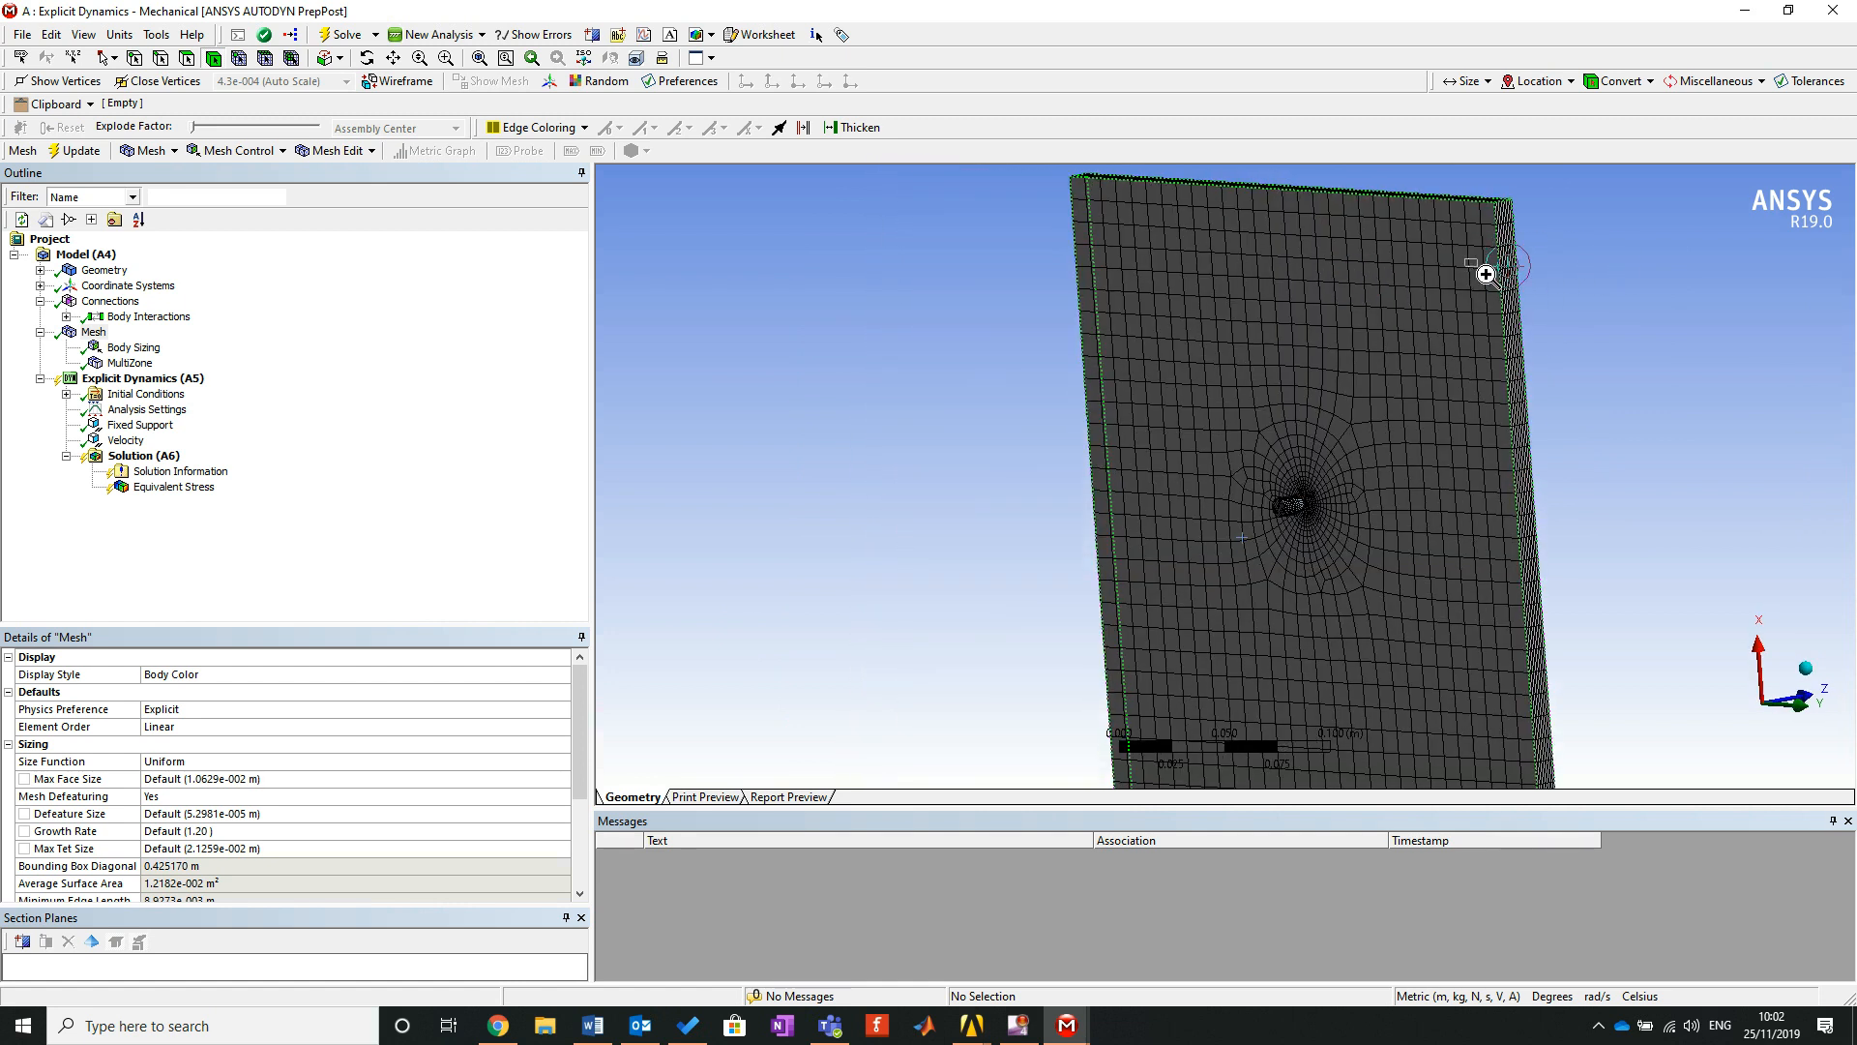
scroll(1465, 259, up, 6)
scroll(1418, 441, down, 4)
scroll(1418, 444, down, 5)
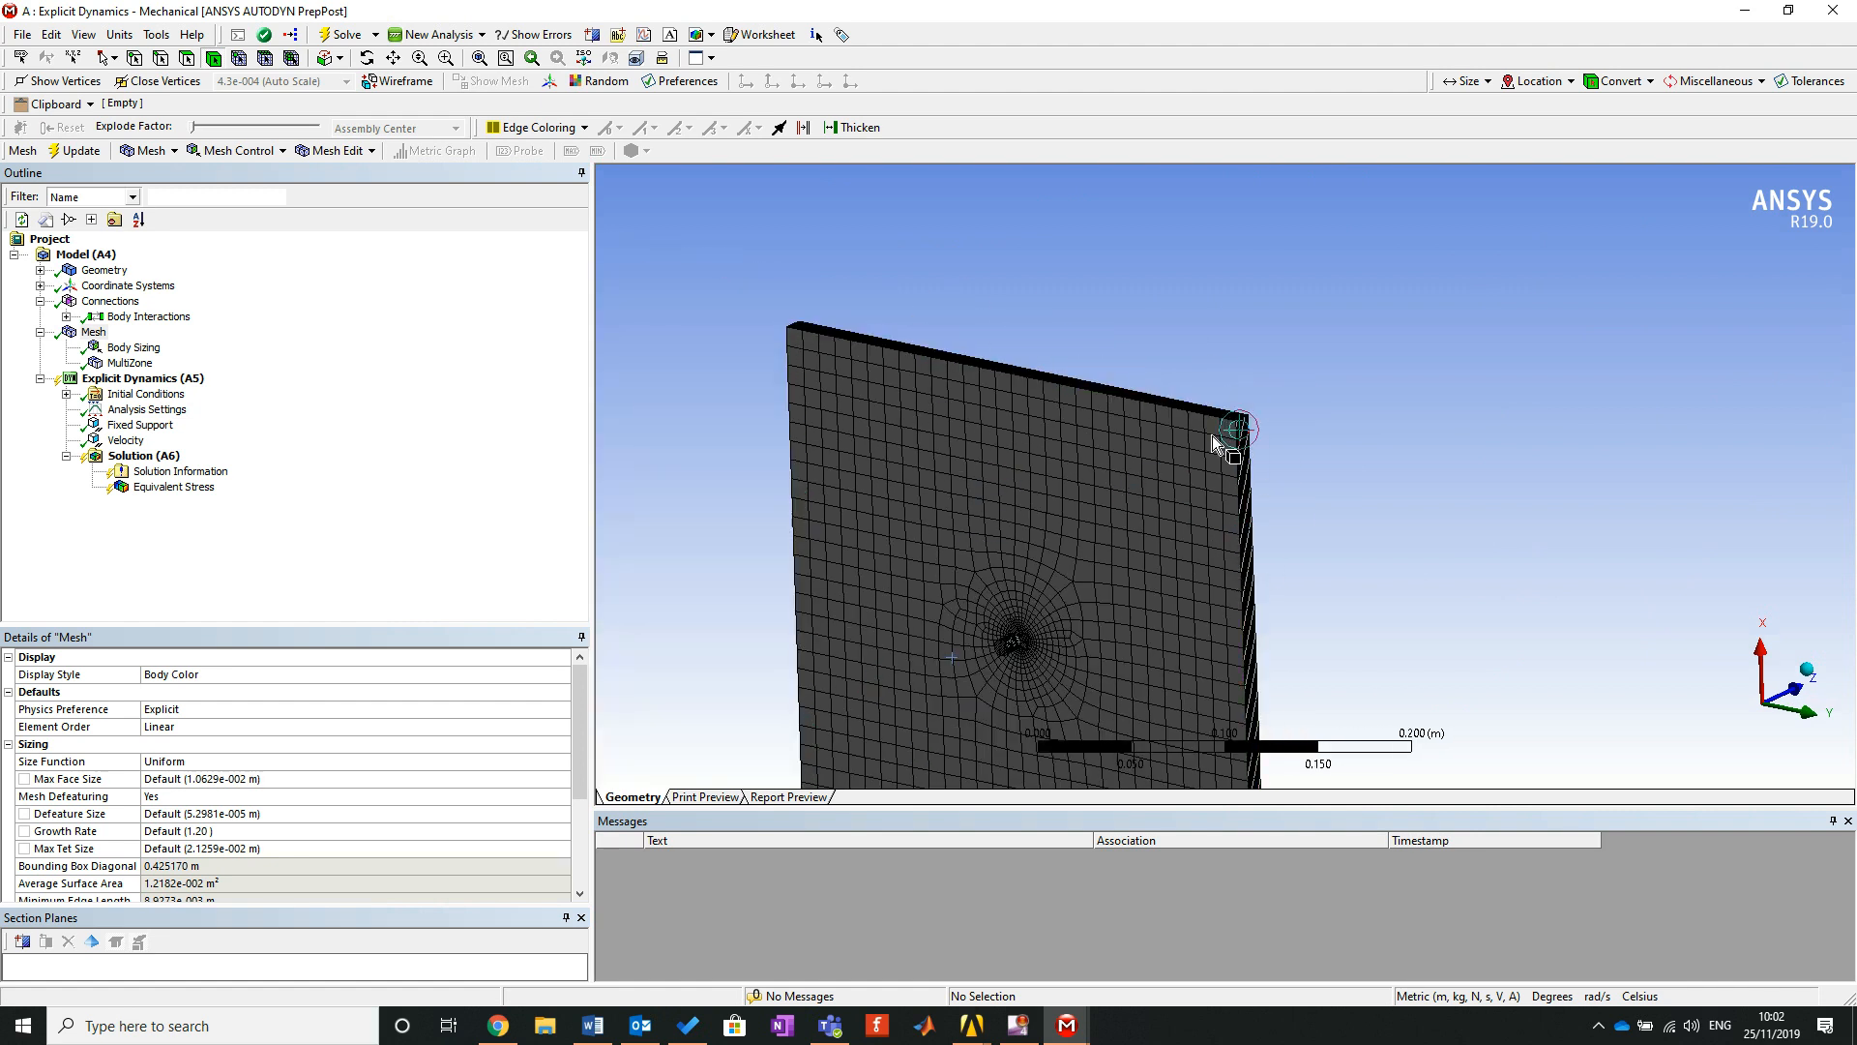
right_drag(981, 610, 1067, 676)
mouse_move(1089, 468)
middle_down()
mouse_move(971, 480)
mouse_move(1007, 610)
mouse_move(983, 448)
mouse_move(1040, 442)
mouse_move(1091, 479)
mouse_move(1069, 479)
middle_up()
scroll(1068, 481, down, 3)
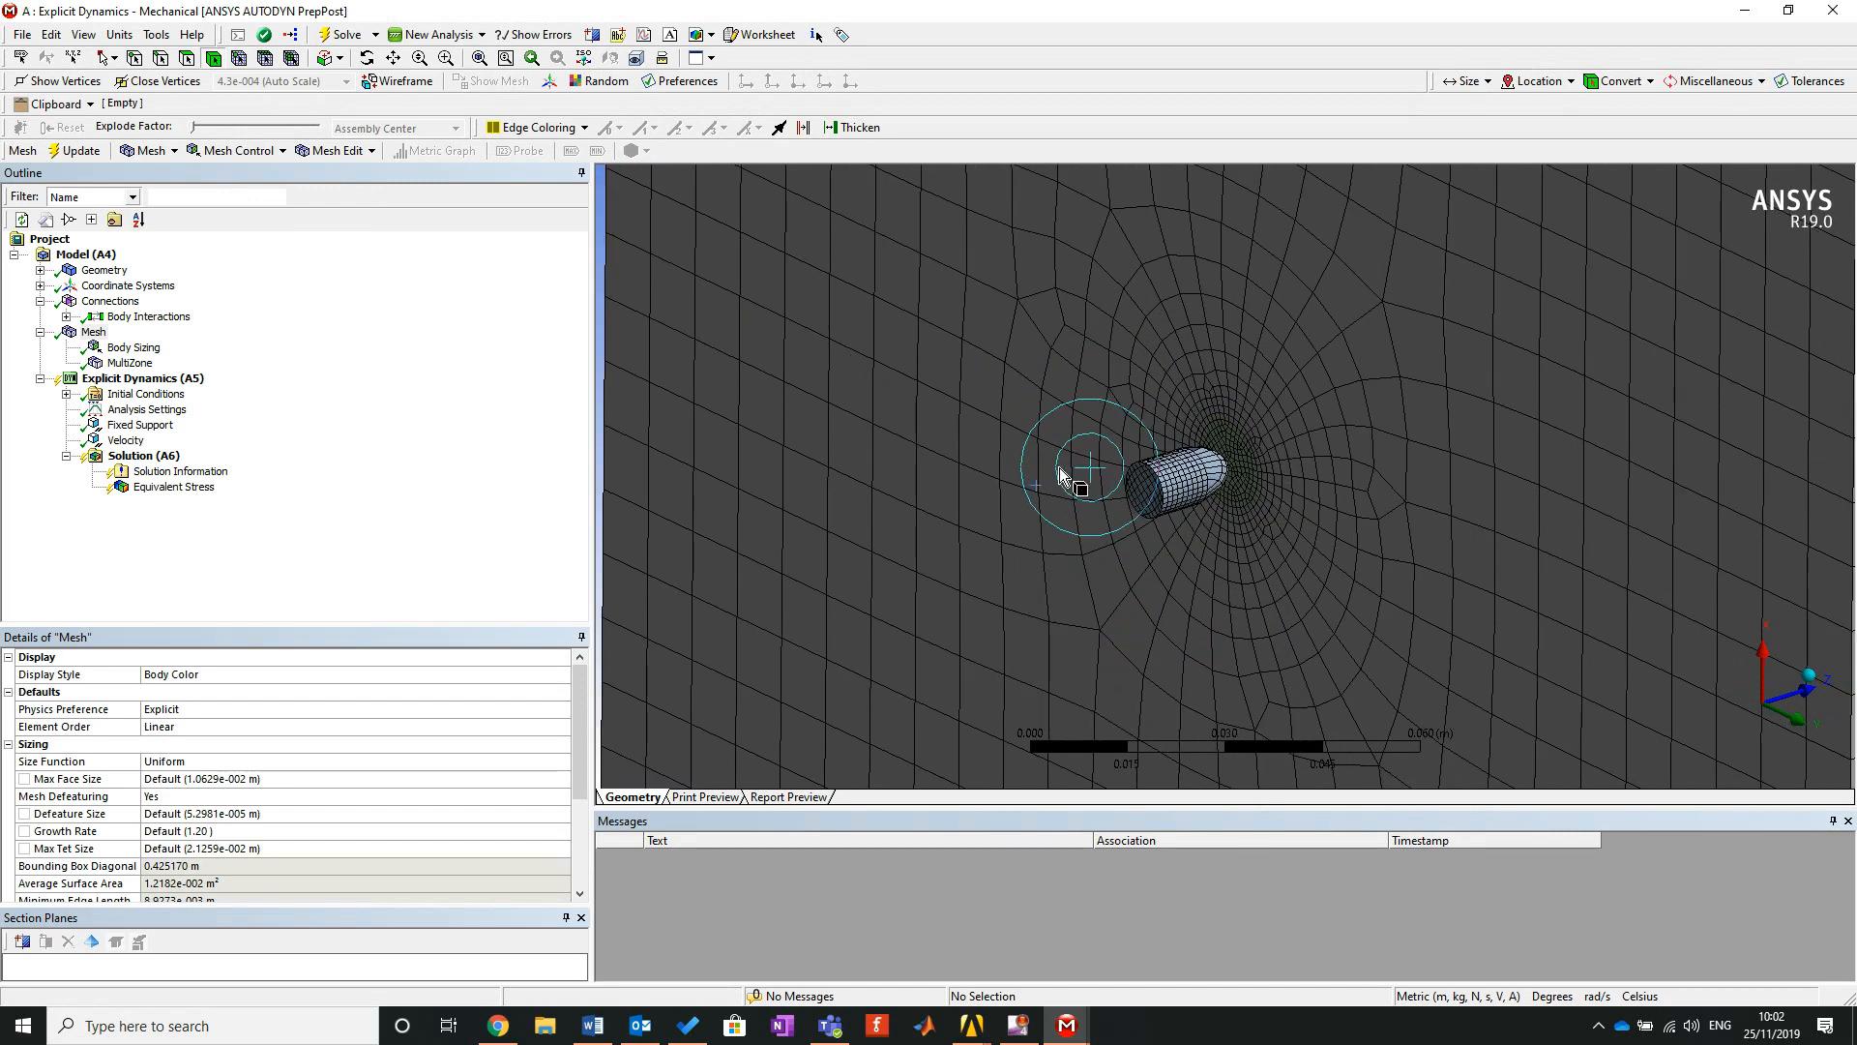
Solve the explicit dynamics analysis with the Uniform size function mesh.
scroll(1060, 468, down, 5)
middle_drag(1322, 426, 1264, 402)
right_drag(1039, 246, 1424, 693)
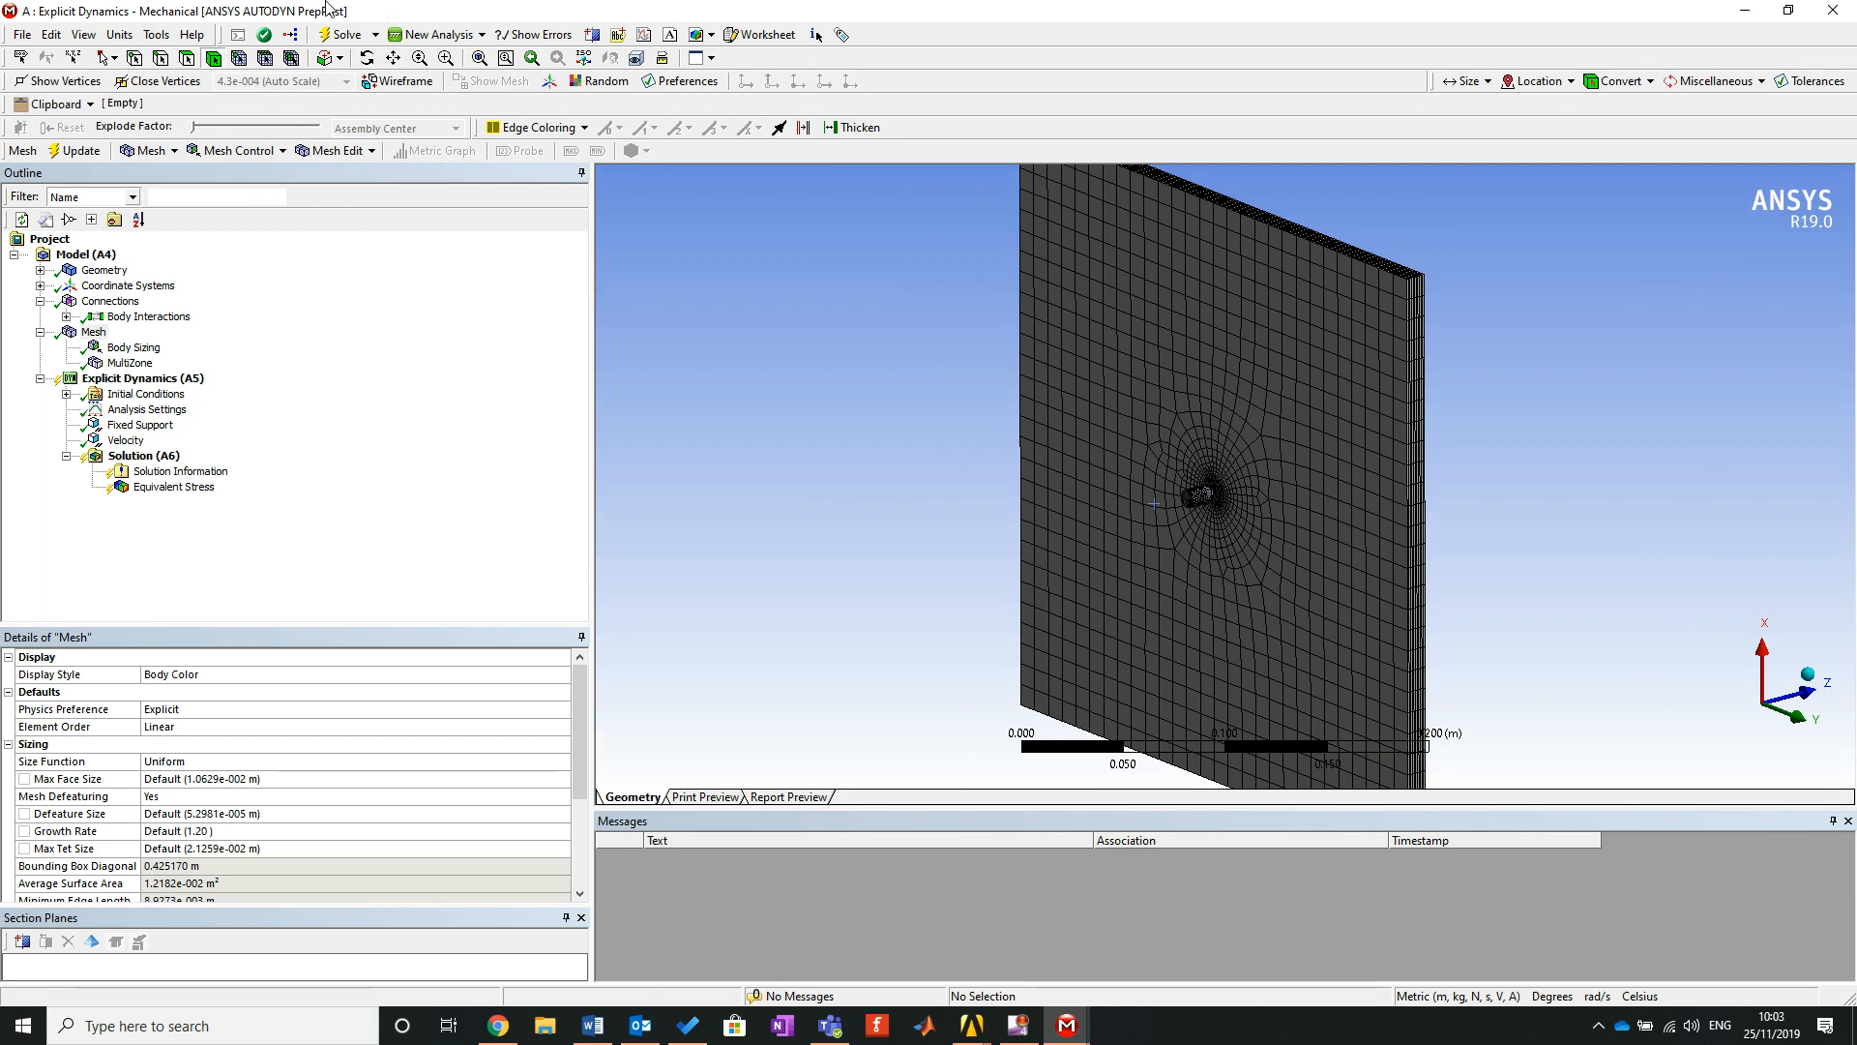
click(344, 34)
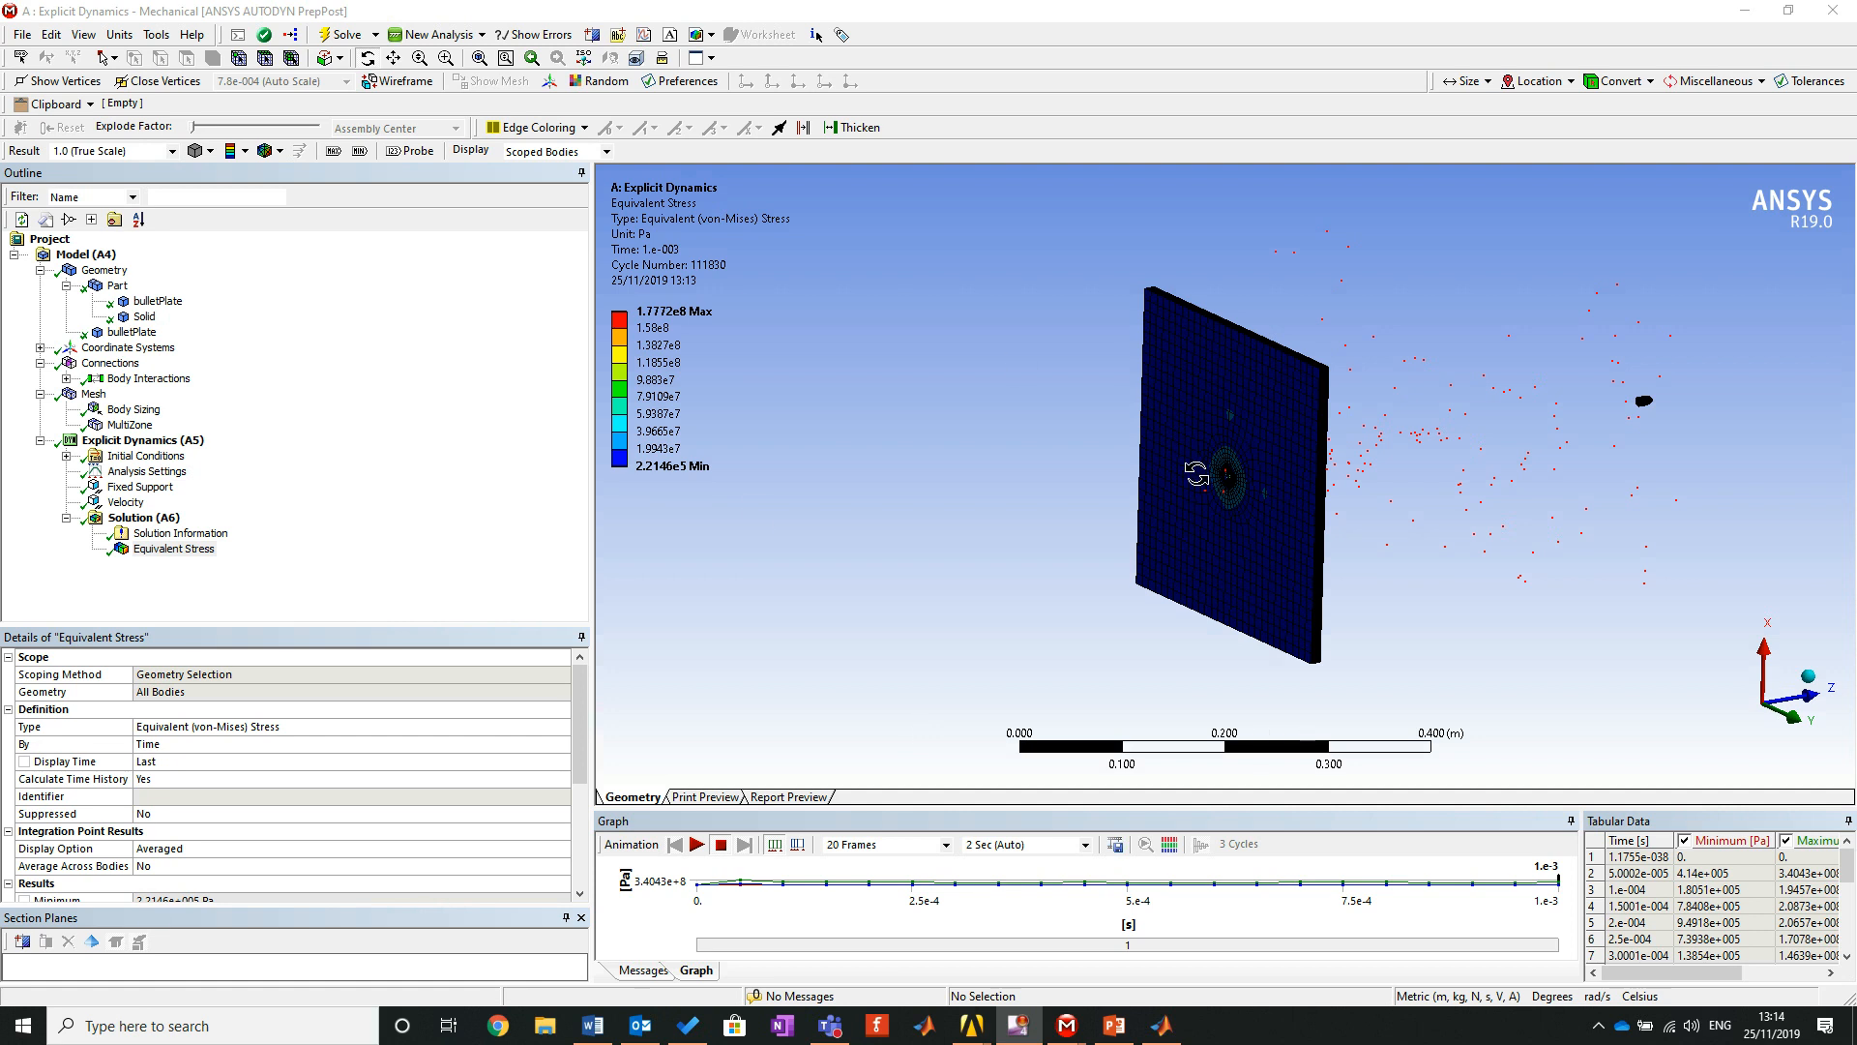
Examine the equivalent stress around the bullet hole on the plate's exit side.
drag(1319, 409, 1432, 512)
right_drag(1156, 414, 1401, 566)
drag(1057, 389, 819, 352)
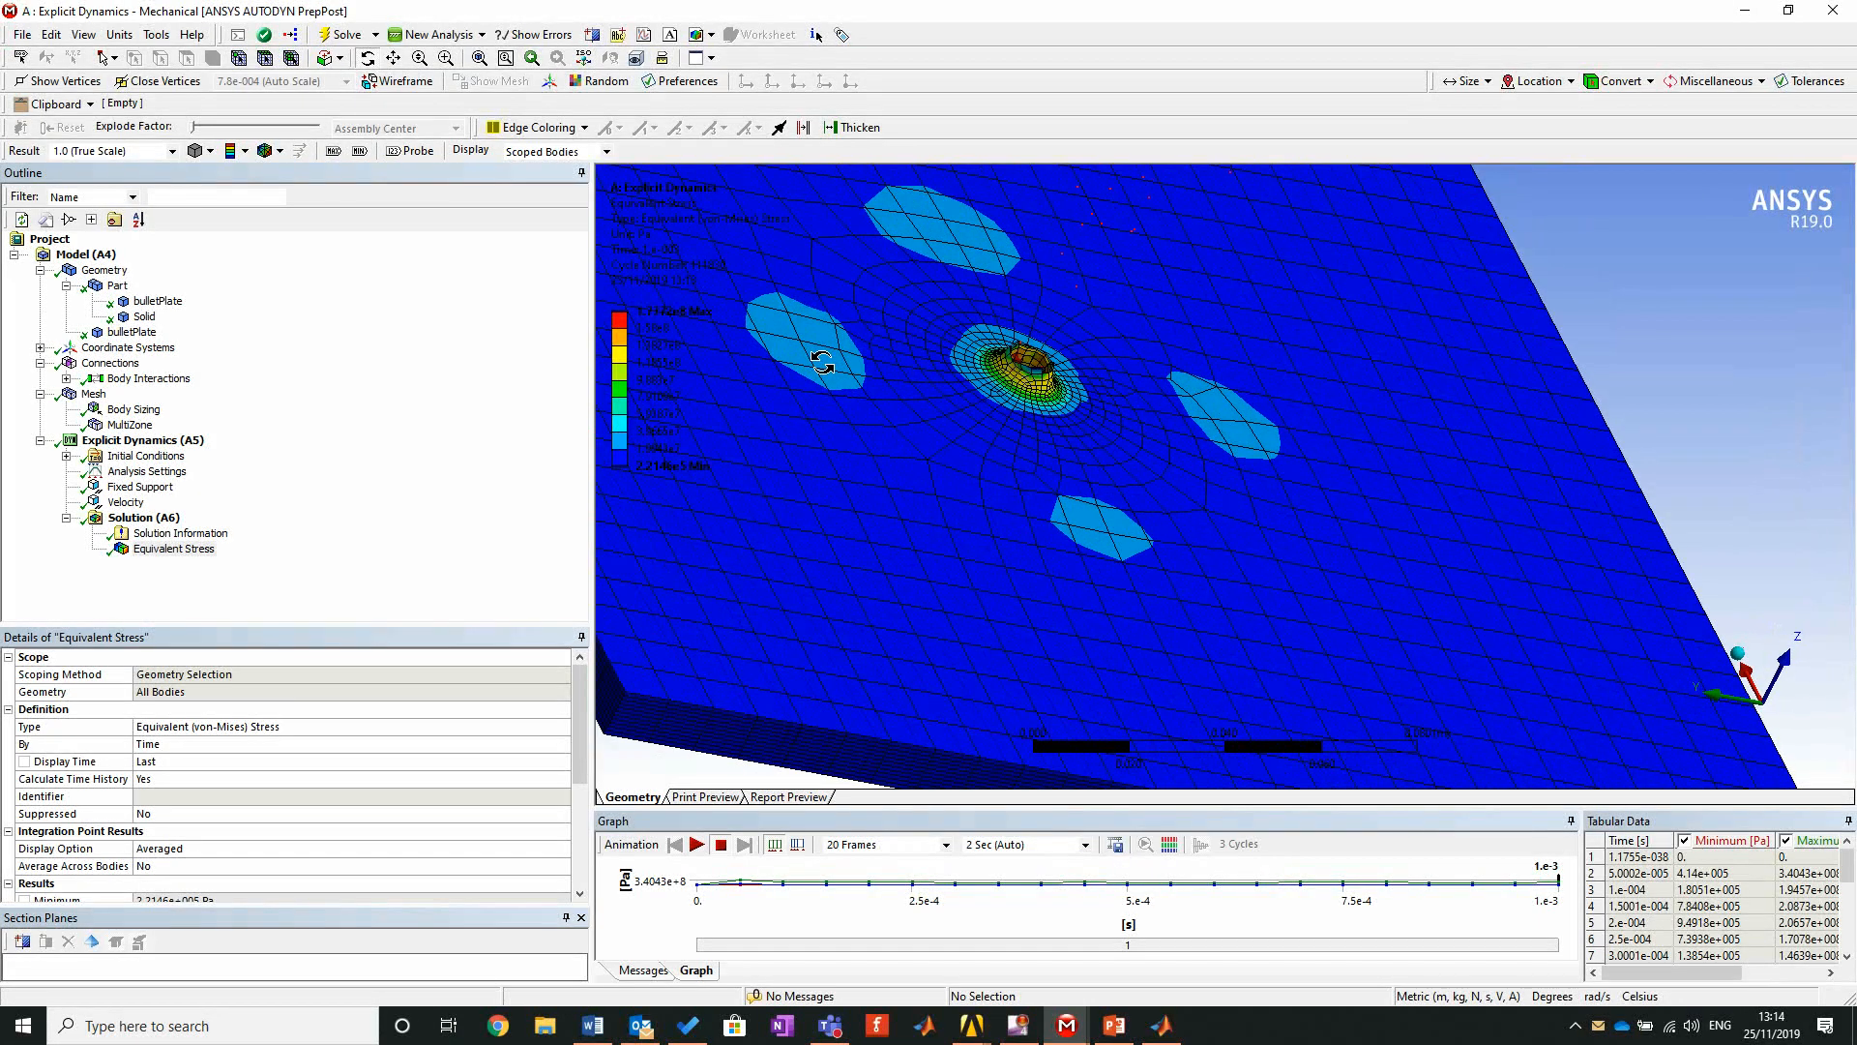
right_drag(969, 305, 1035, 375)
drag(1035, 377, 948, 532)
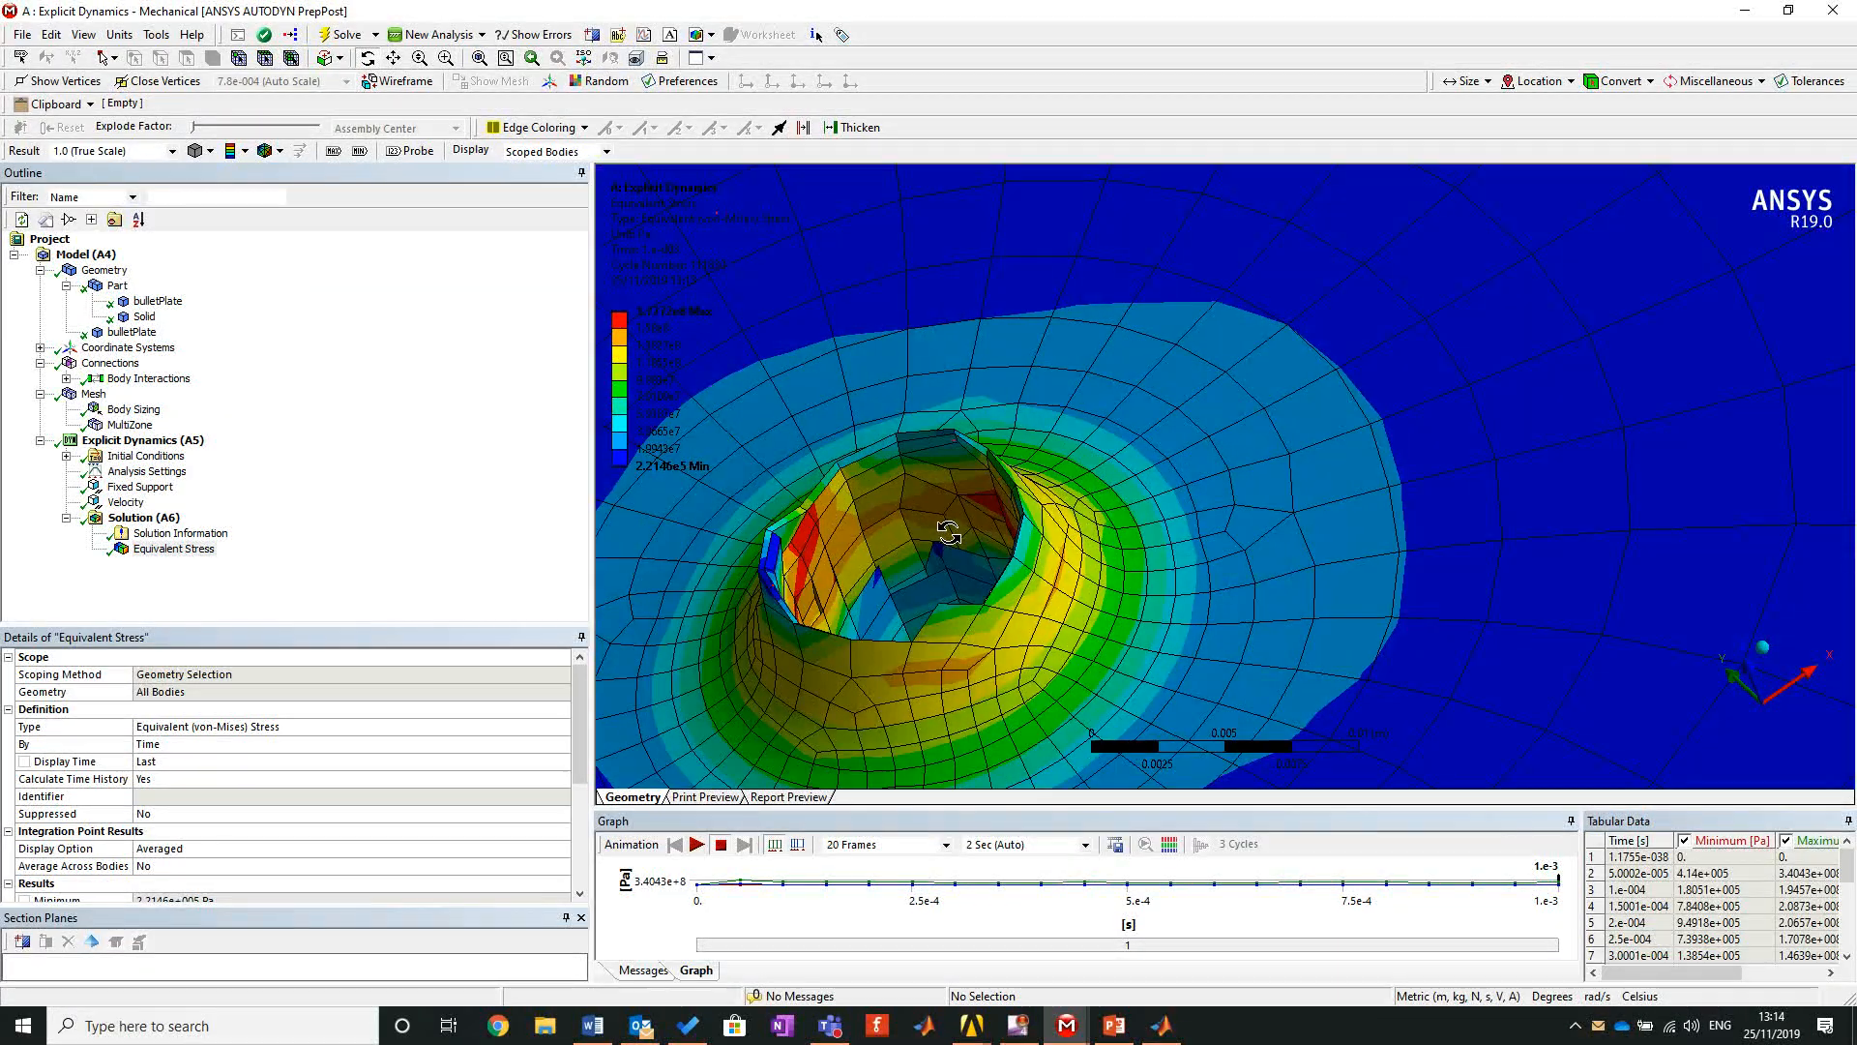
Inspect the stress distribution on the inner walls of the bullet hole and across the plate's exit face.
drag(813, 578, 1092, 570)
drag(1343, 569, 1267, 532)
scroll(1257, 533, down, 3)
scroll(1248, 537, up, 4)
right_drag(1217, 514, 1280, 642)
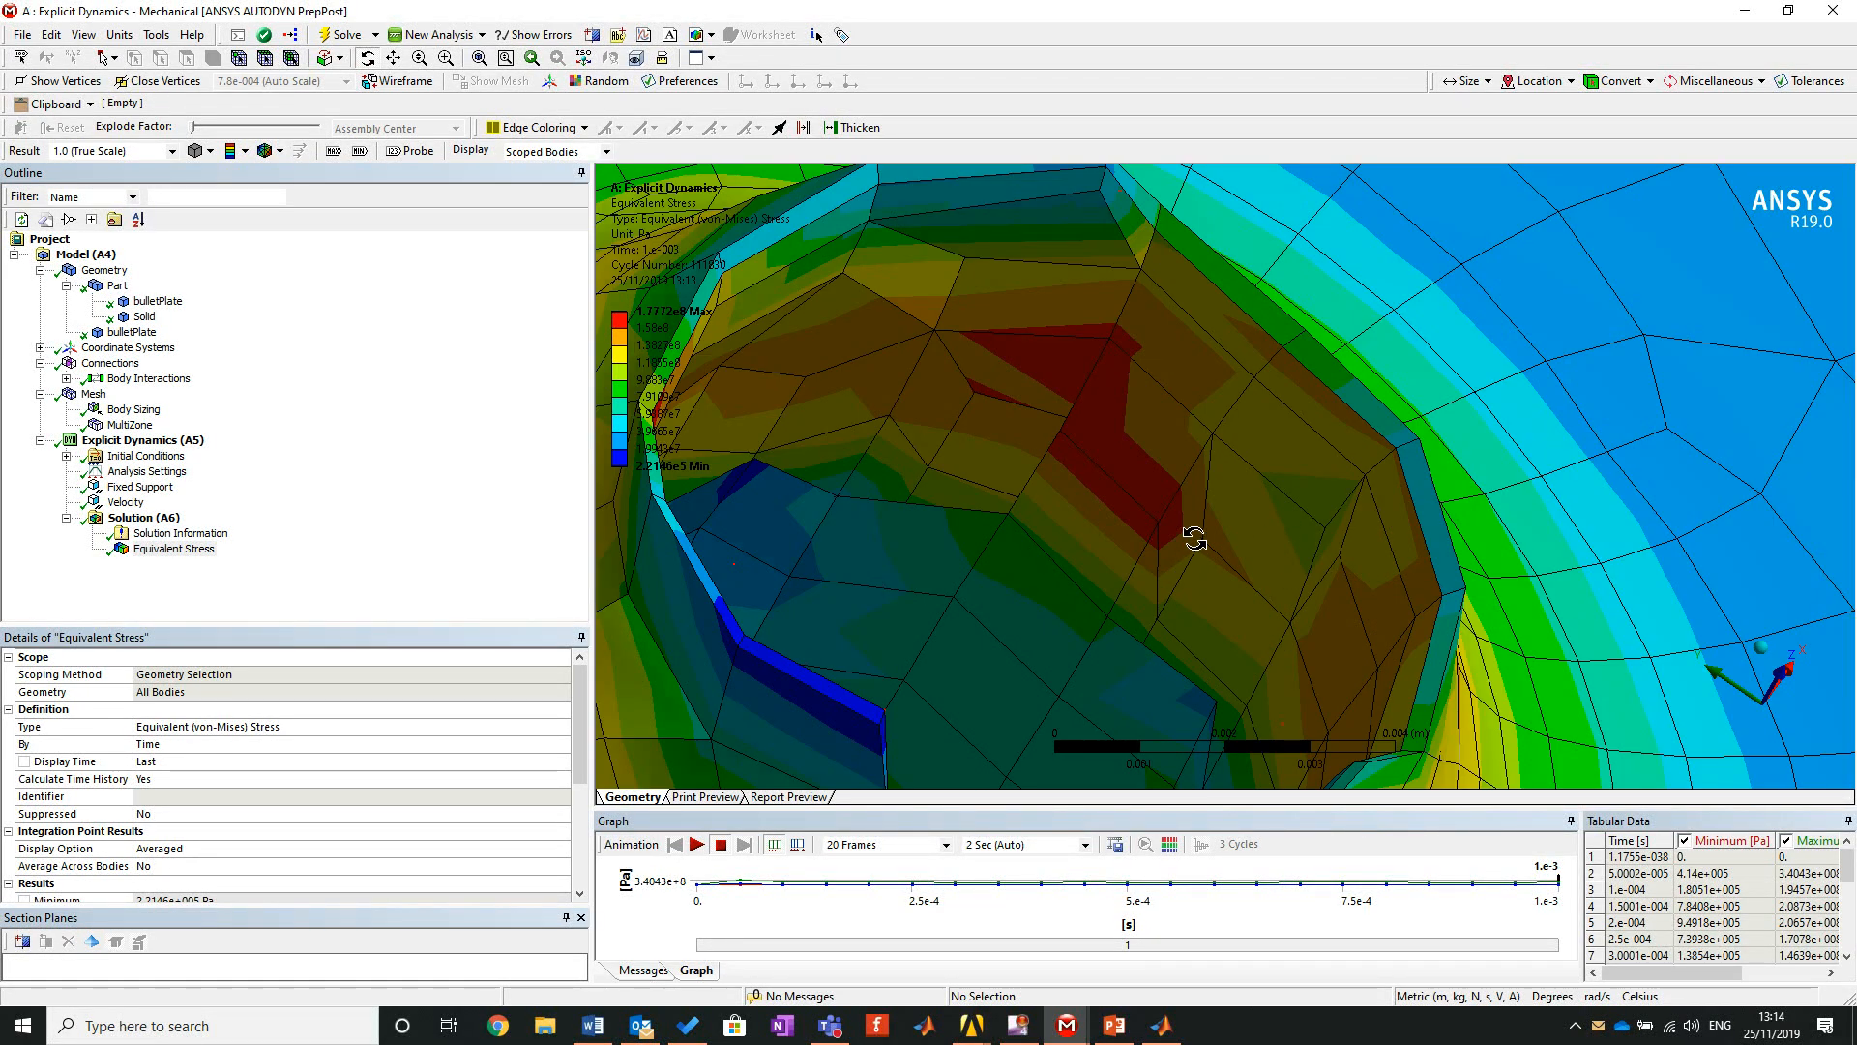
scroll(1253, 437, down, 10)
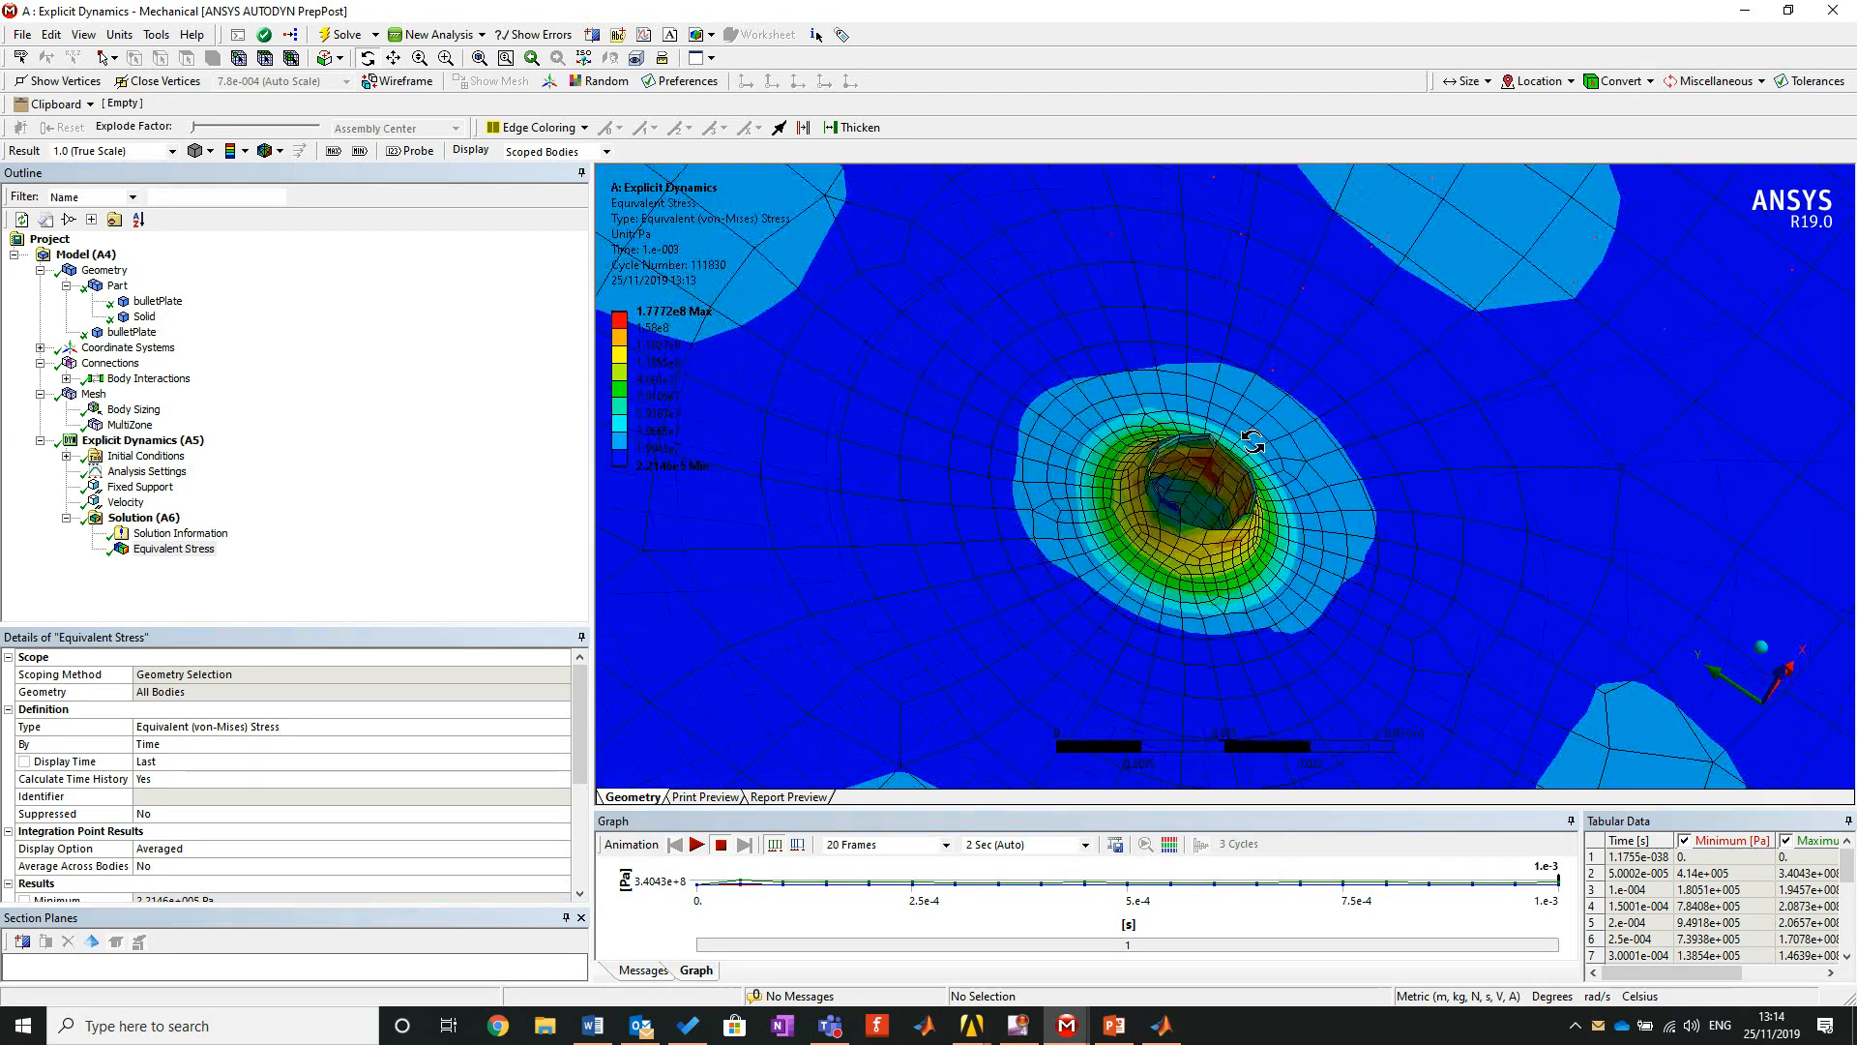
drag(1217, 441, 1180, 544)
scroll(1183, 543, down, 5)
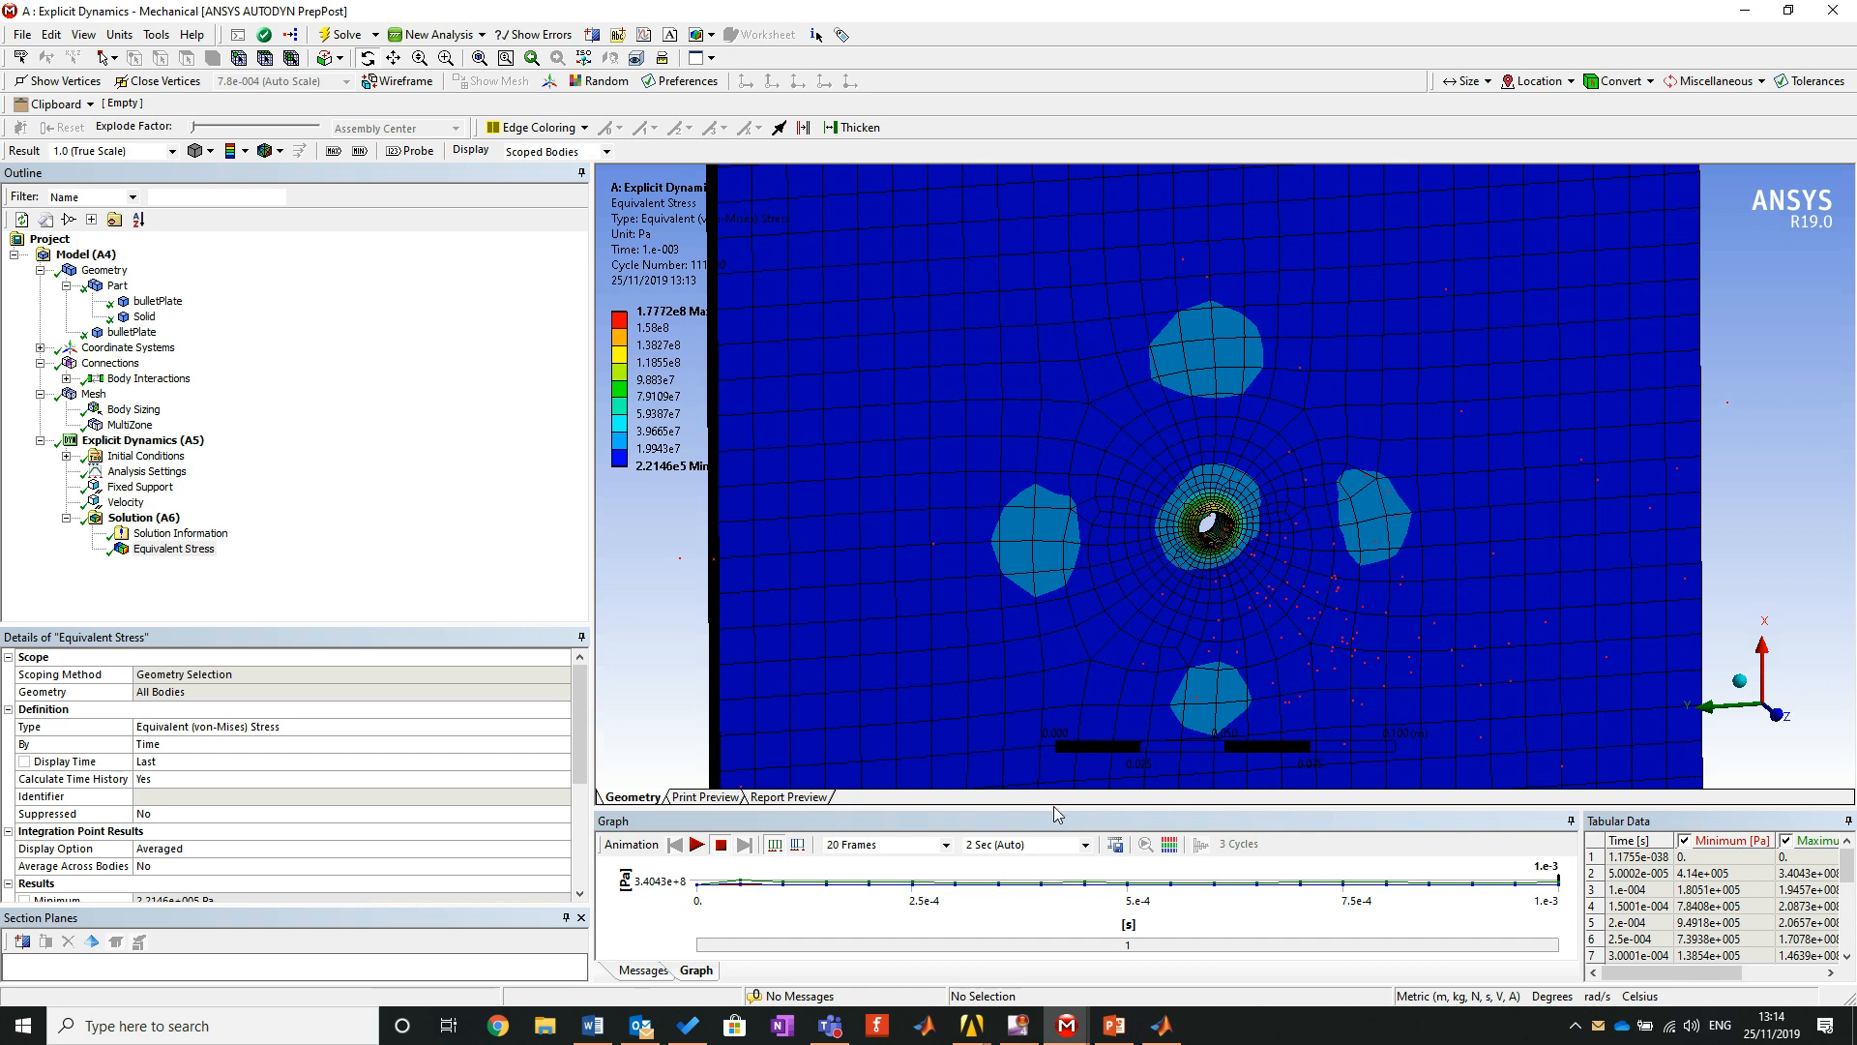
Enlarge the result graph and play the equivalent stress animation with a duration of 10 Sec, stopping it after viewing.
drag(1052, 805, 1052, 700)
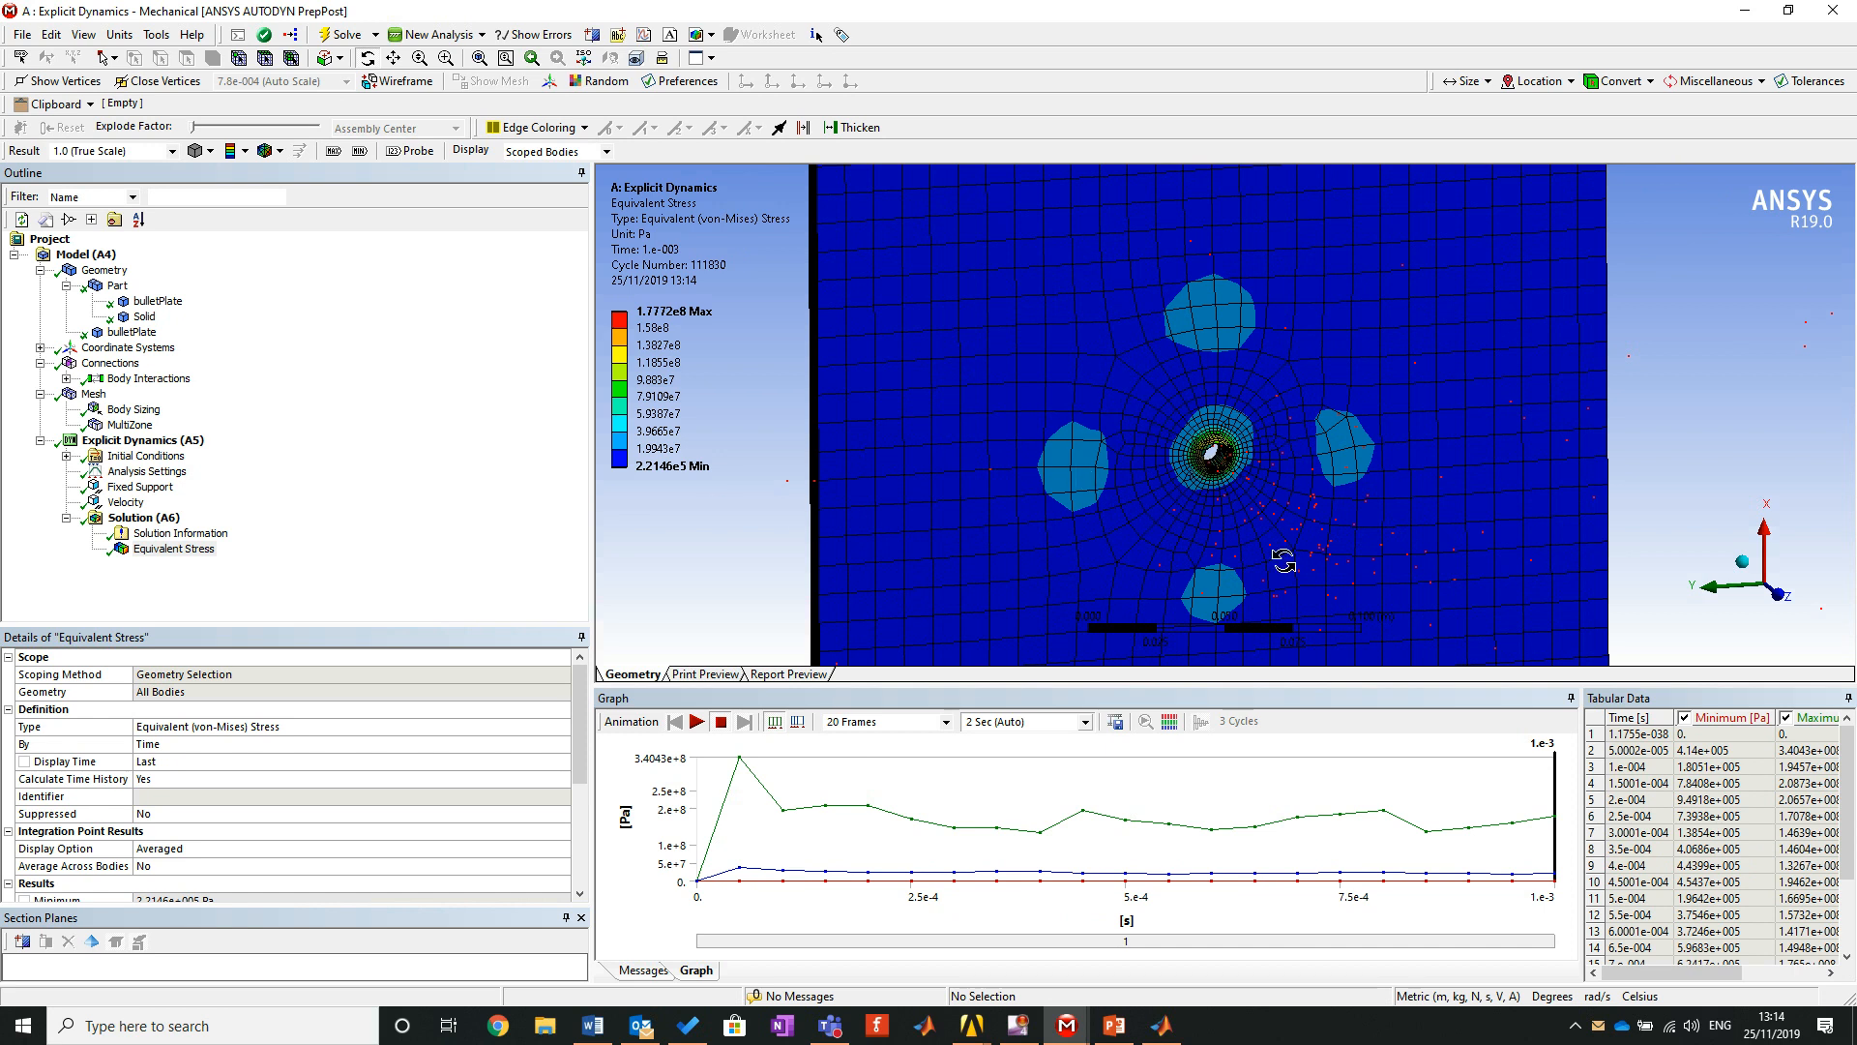
click(699, 722)
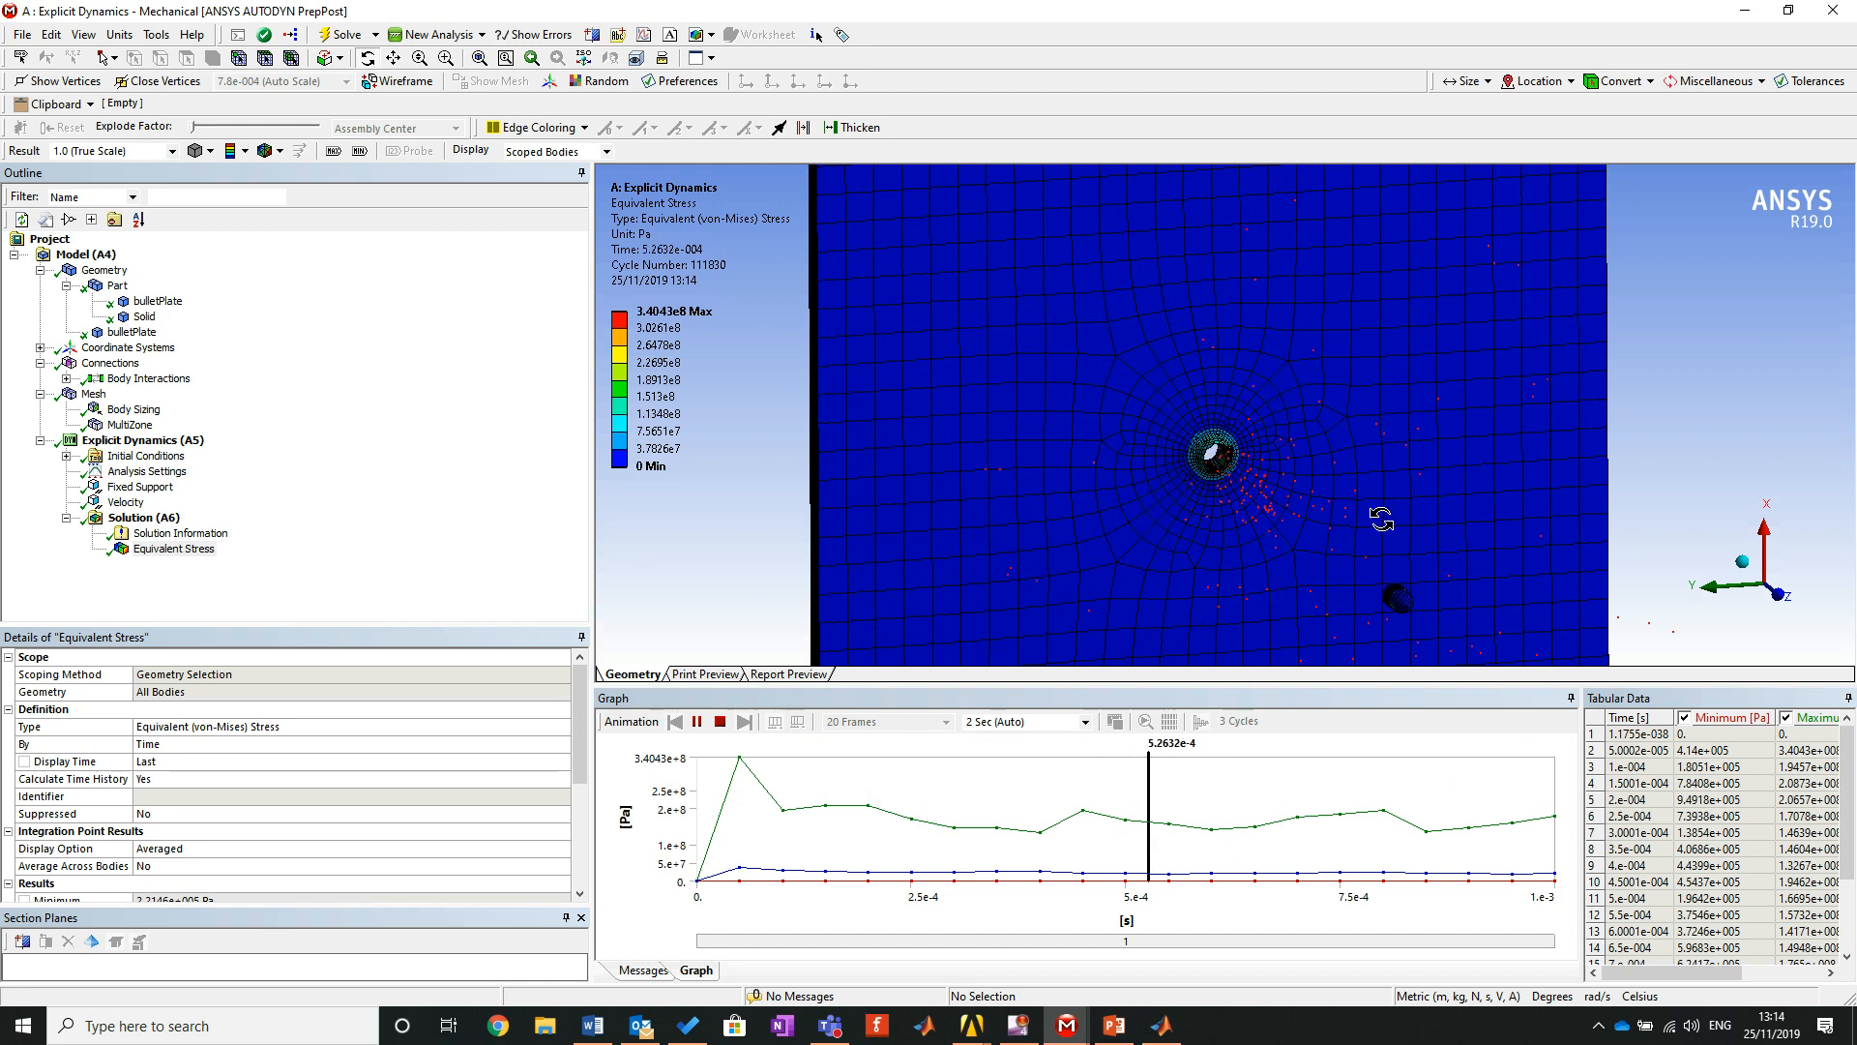
click(1064, 721)
click(979, 803)
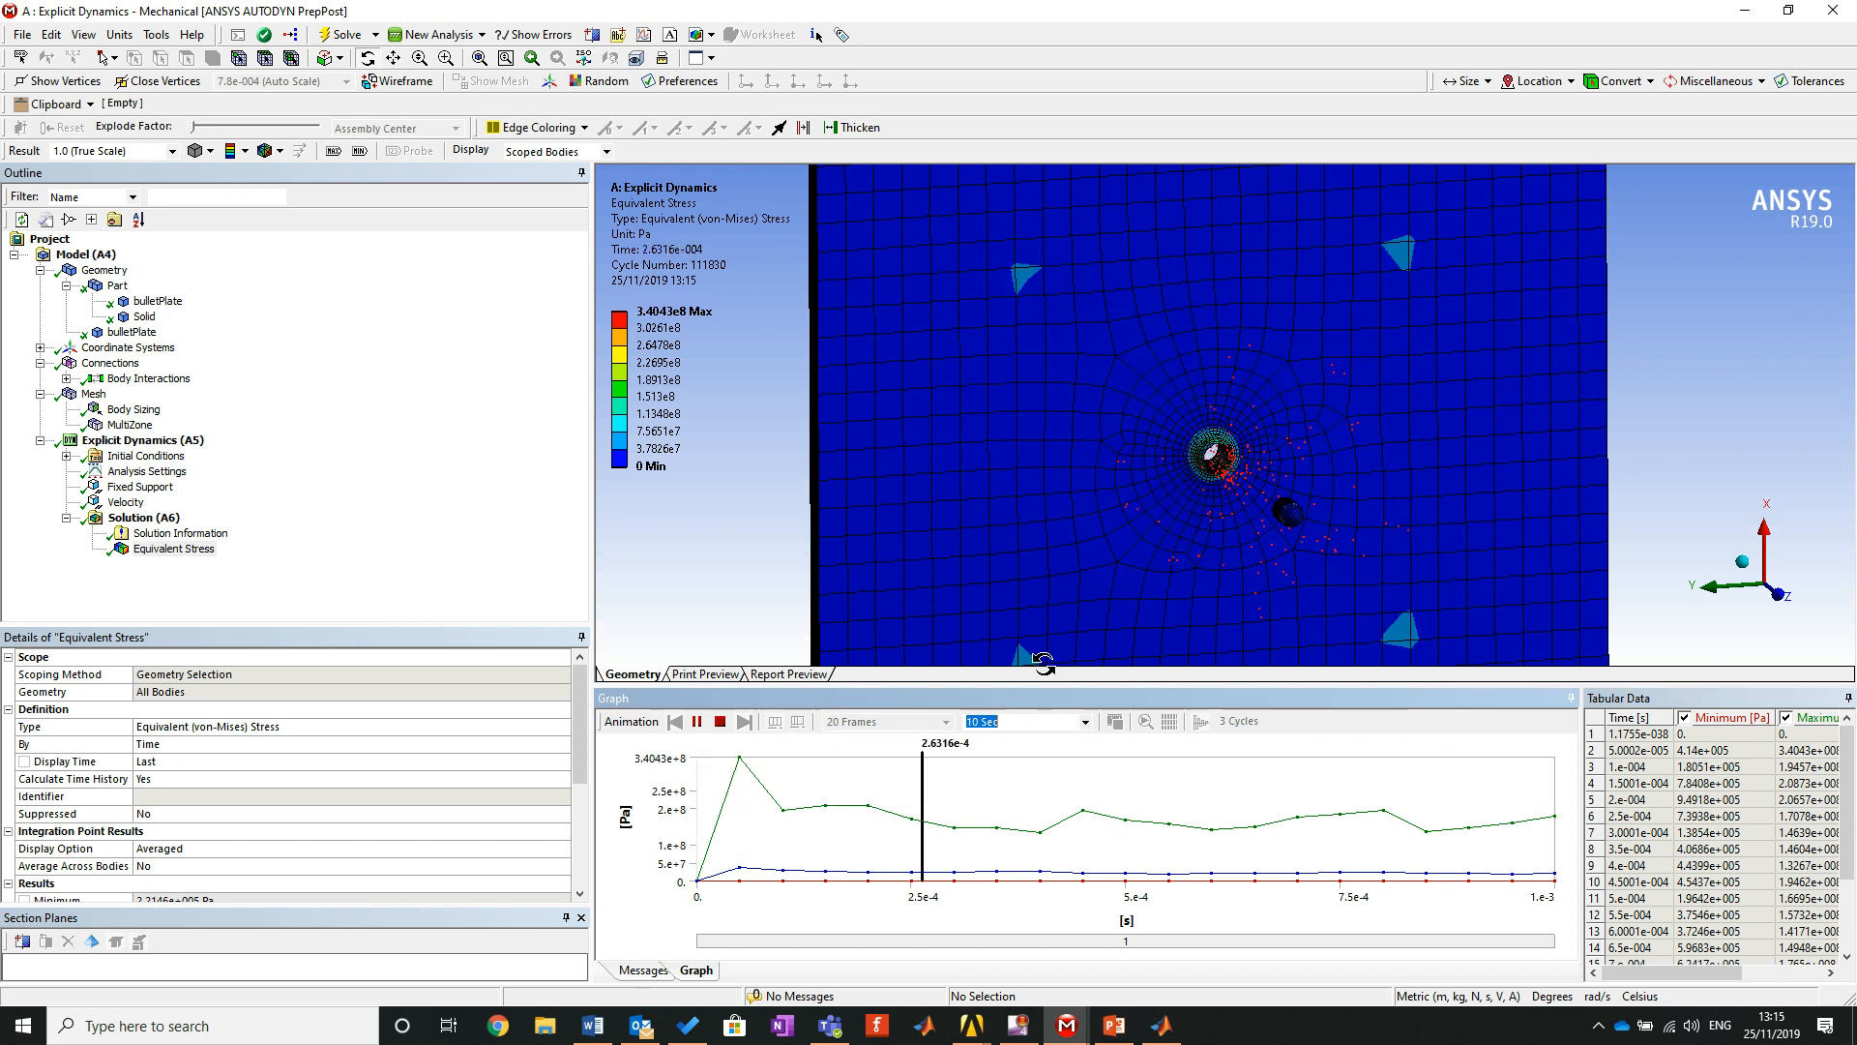
click(720, 723)
Examine the raised rim of the bullet hole from the side and close up for deformation and stress.
drag(988, 539, 1245, 495)
scroll(1194, 395, up, 3)
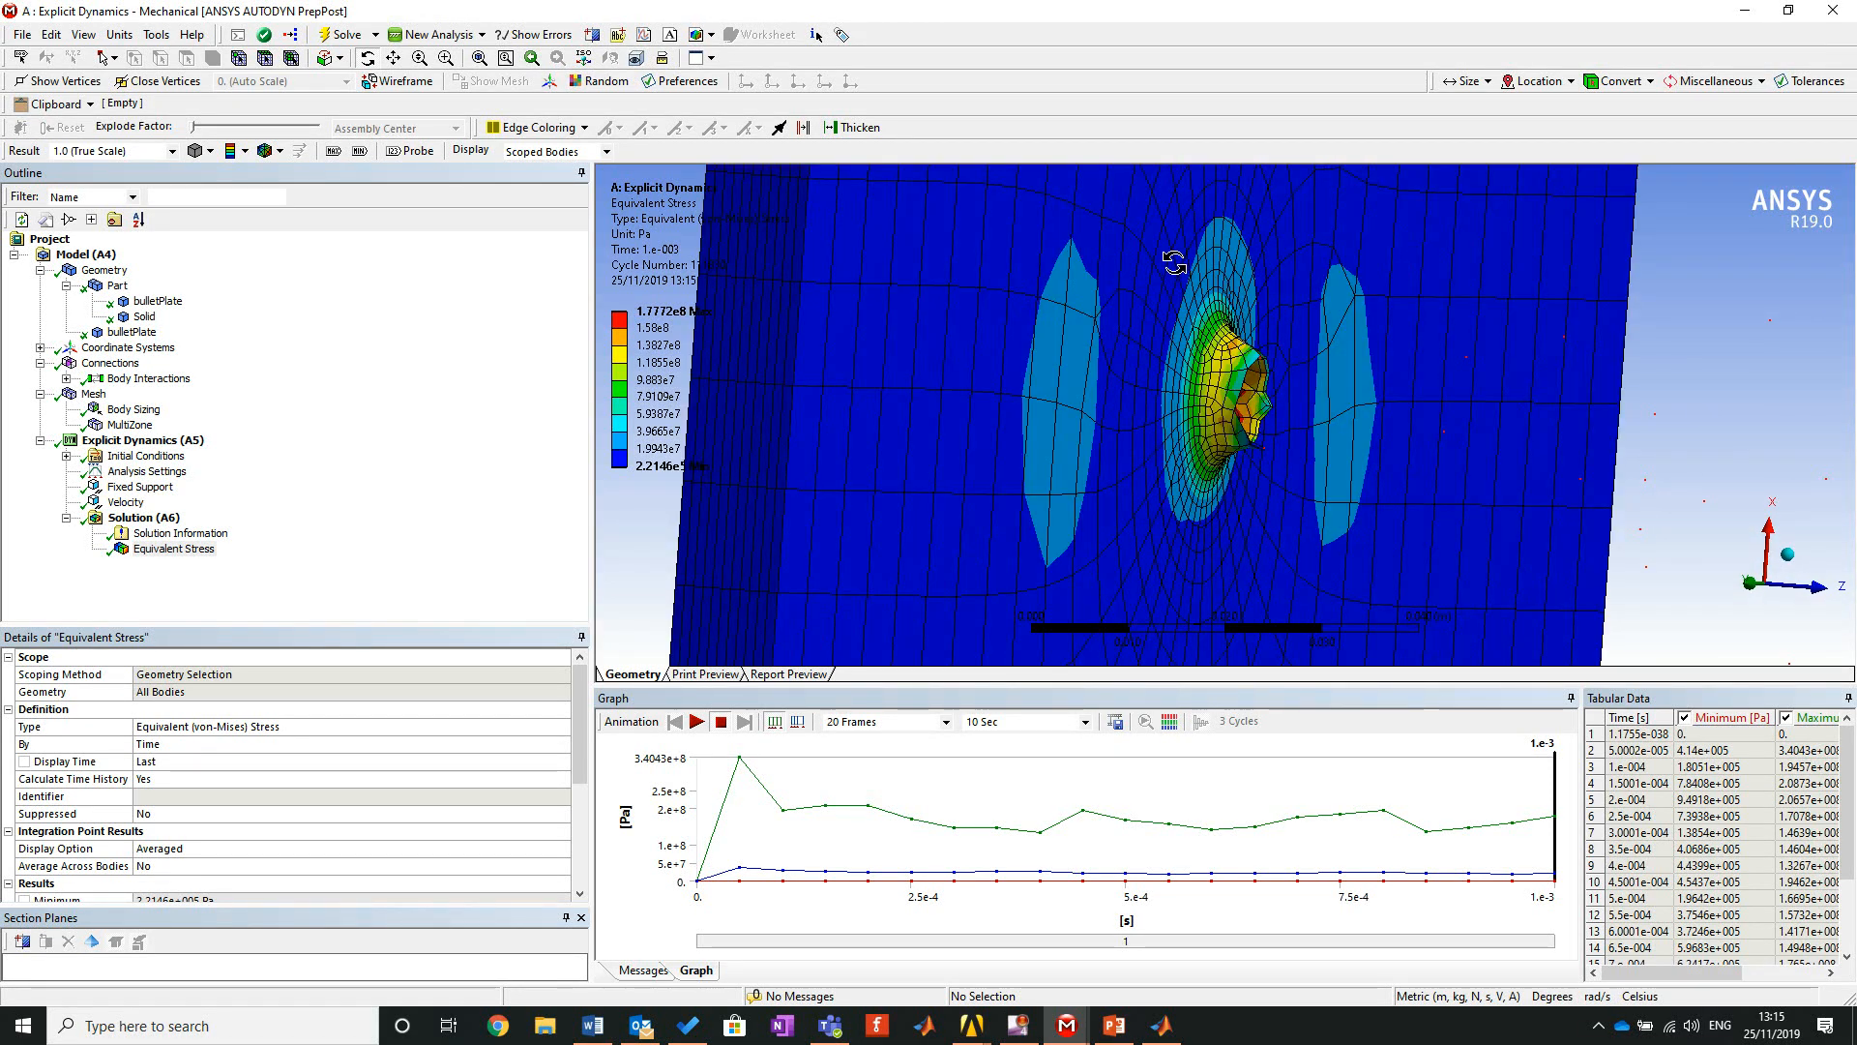
right_drag(1332, 514, 1333, 515)
scroll(1234, 494, down, 2)
drag(1242, 489, 1096, 428)
drag(1123, 295, 1131, 274)
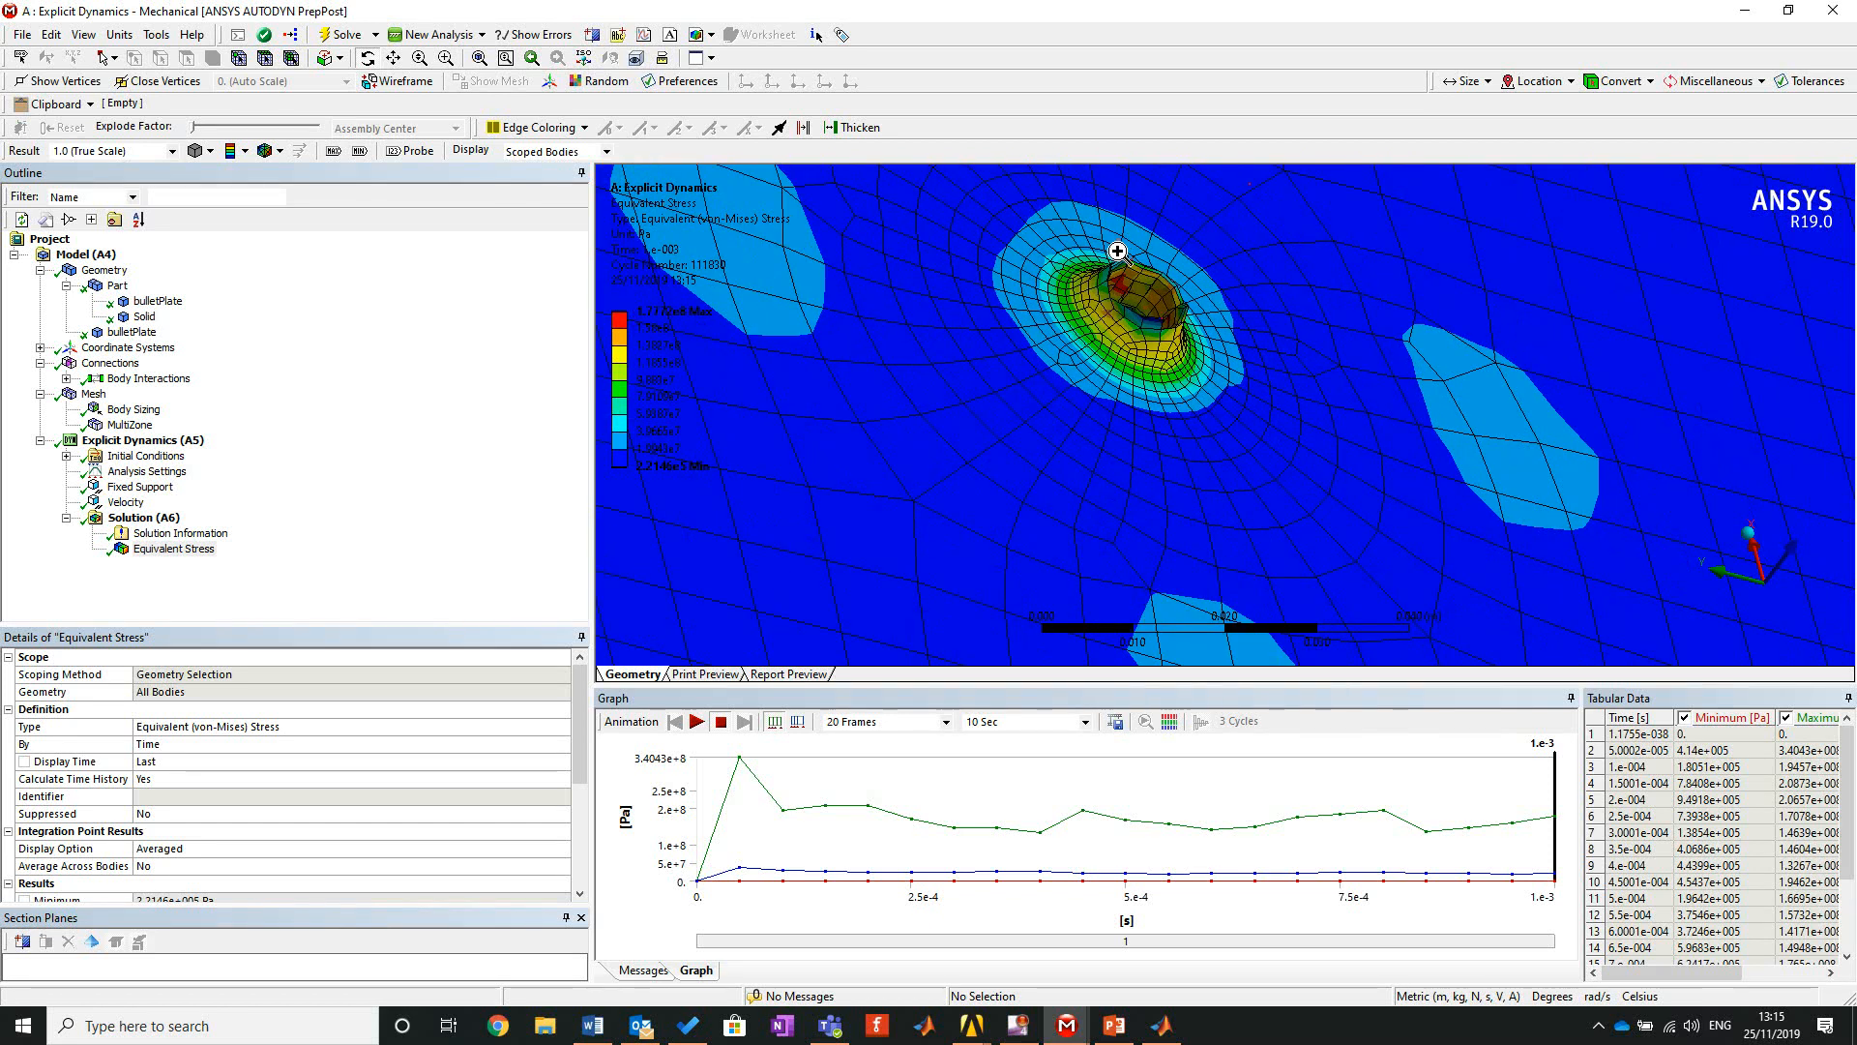
right_drag(1208, 356, 1209, 358)
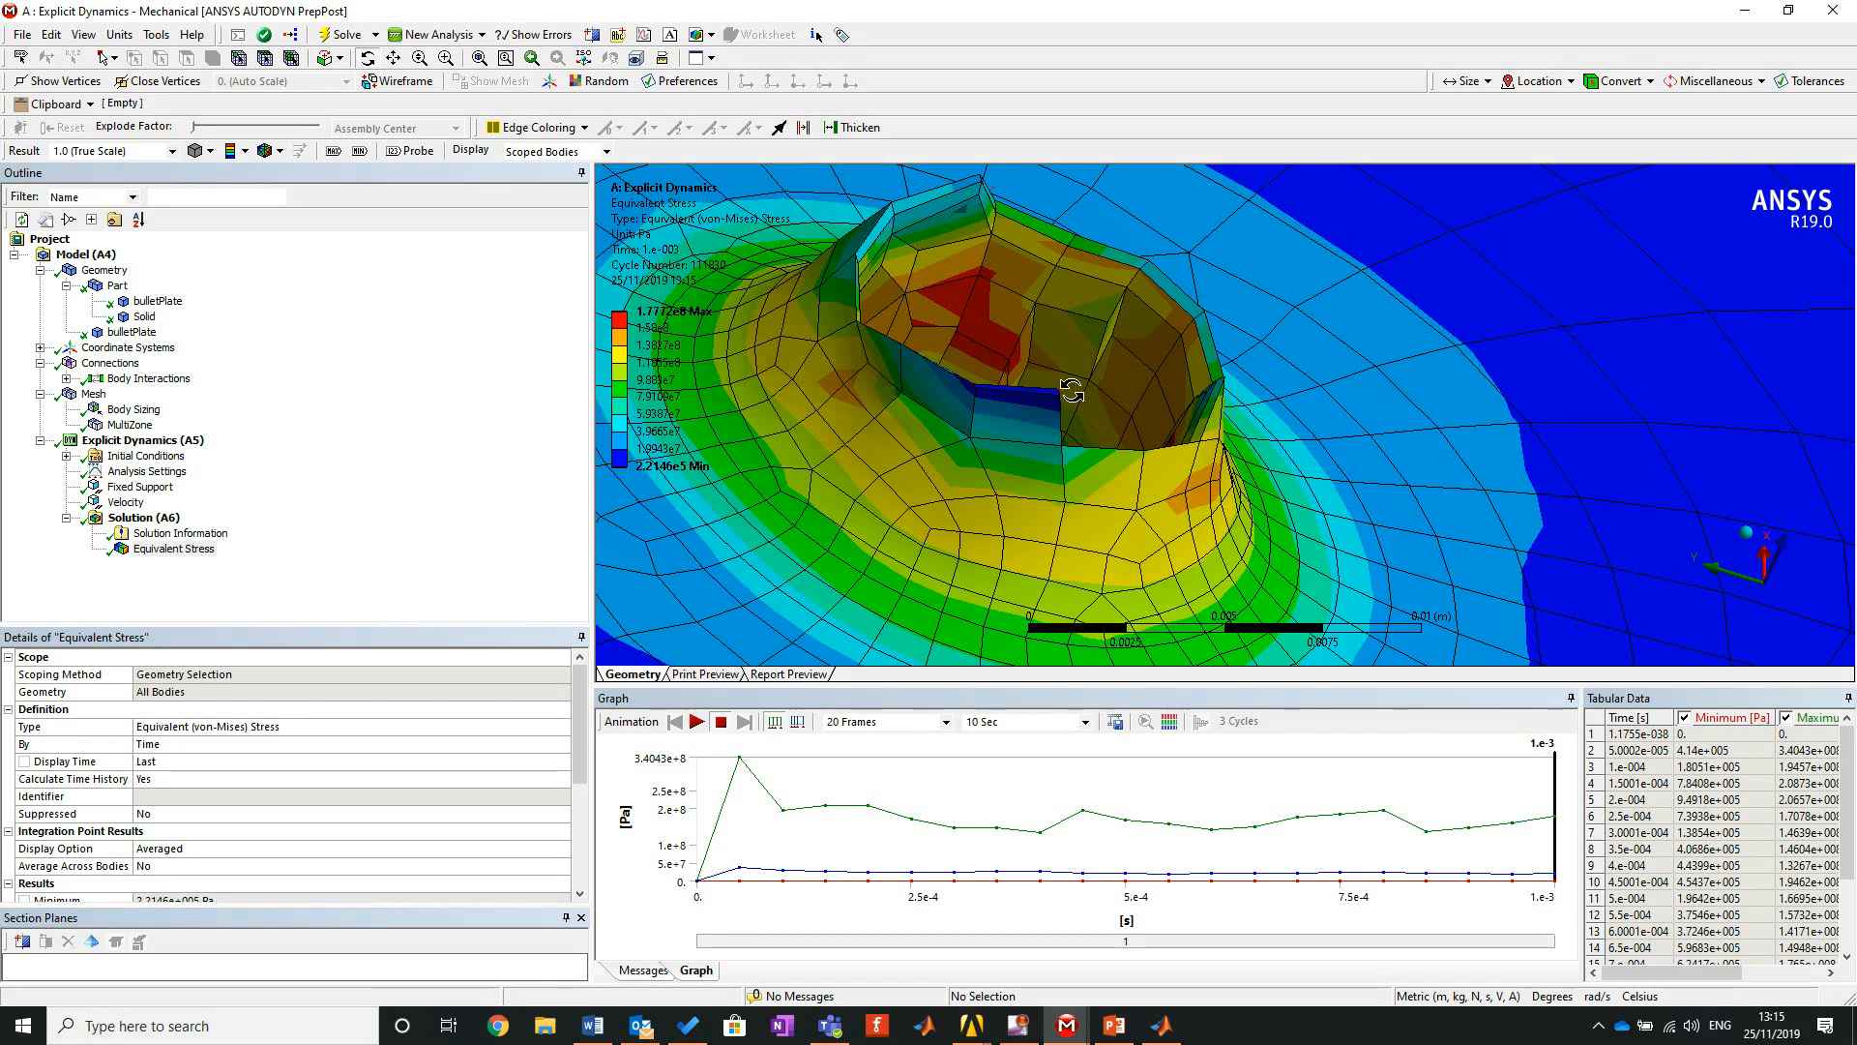
scroll(1129, 441, down, 10)
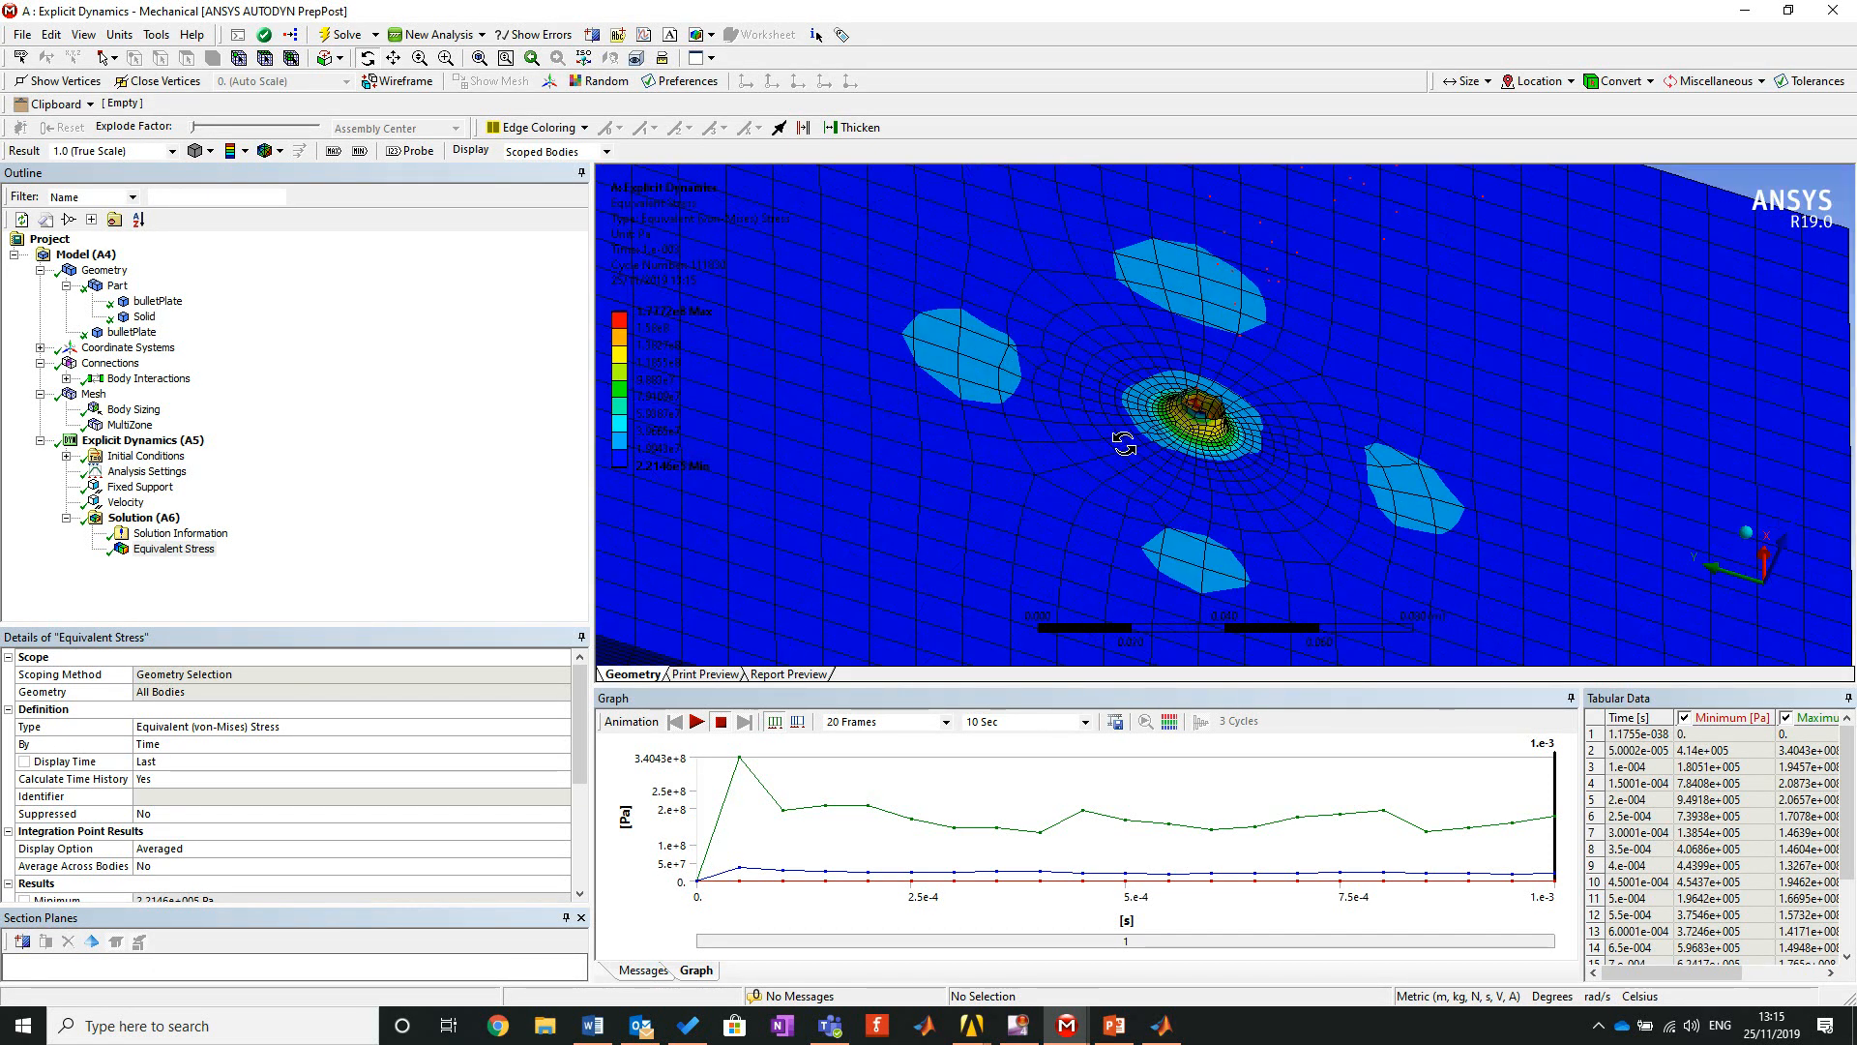
Replay the equivalent stress animation from the plate's side to watch the bullet and debris exit, and stop it.
drag(1141, 431, 1400, 477)
scroll(1394, 475, down, 5)
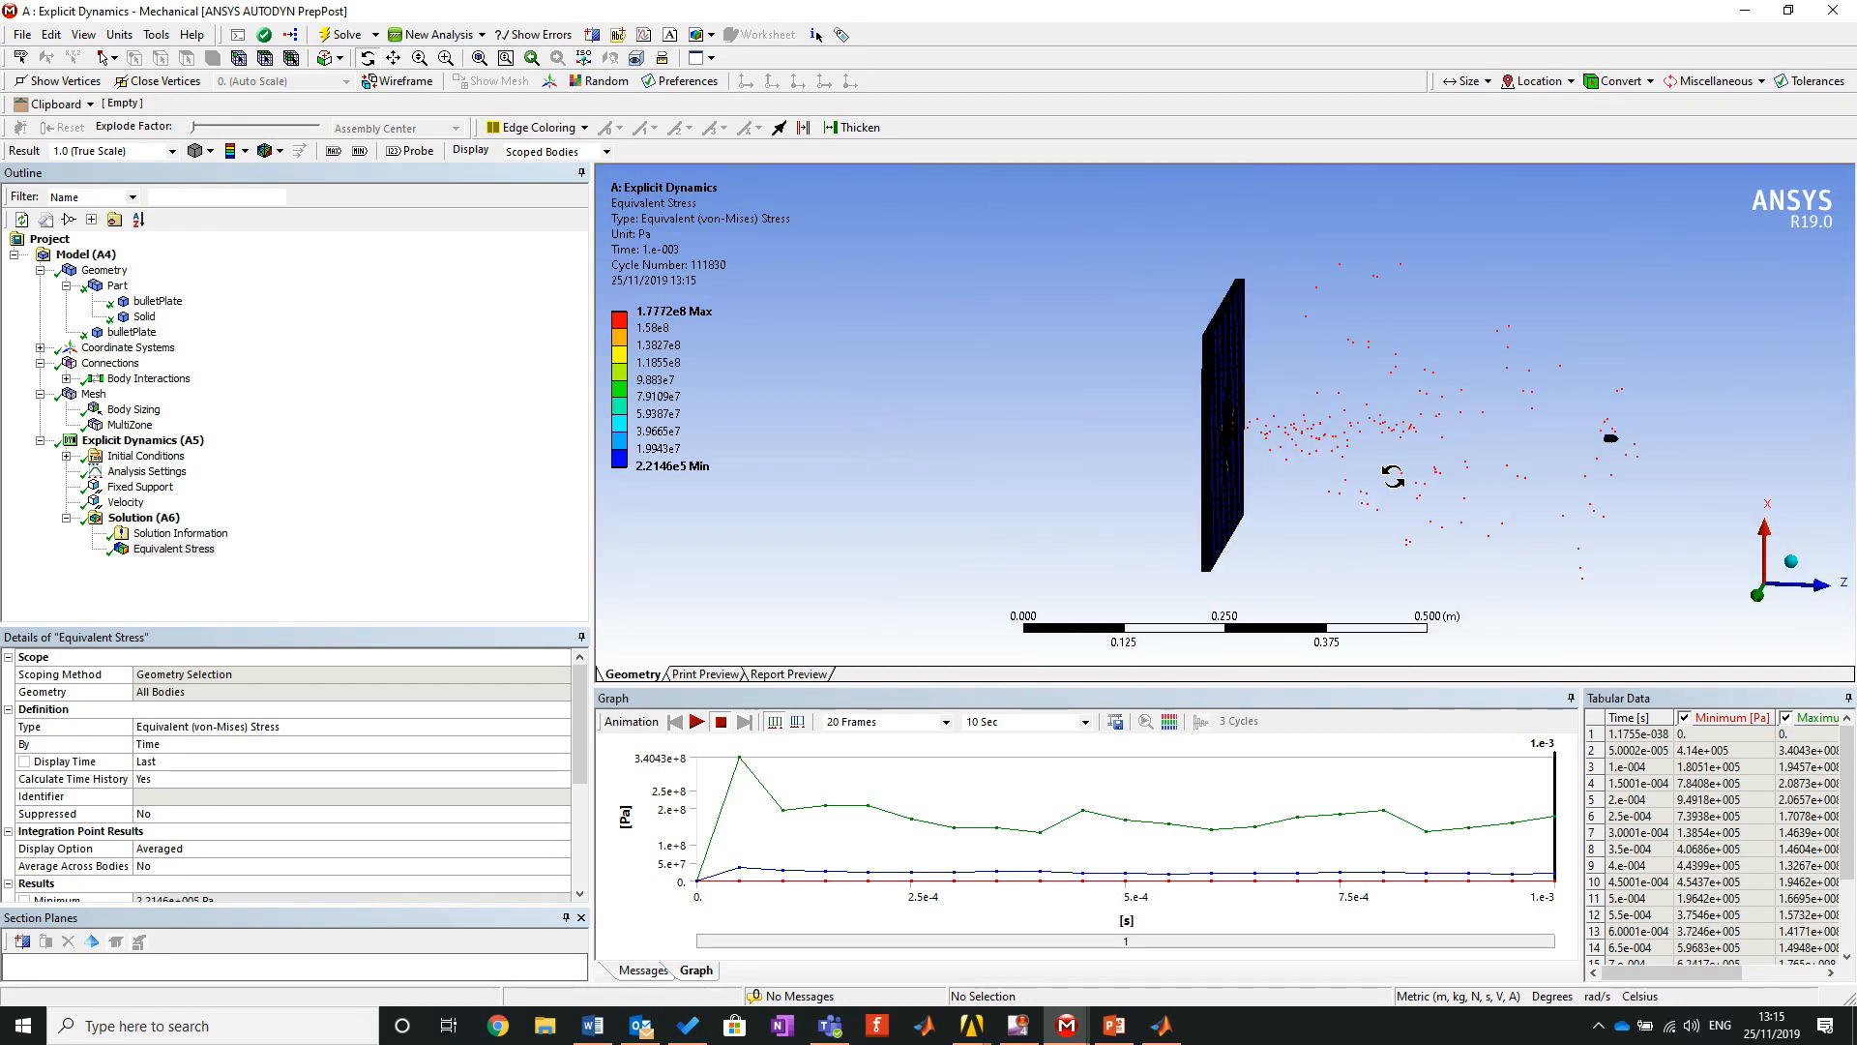
click(698, 722)
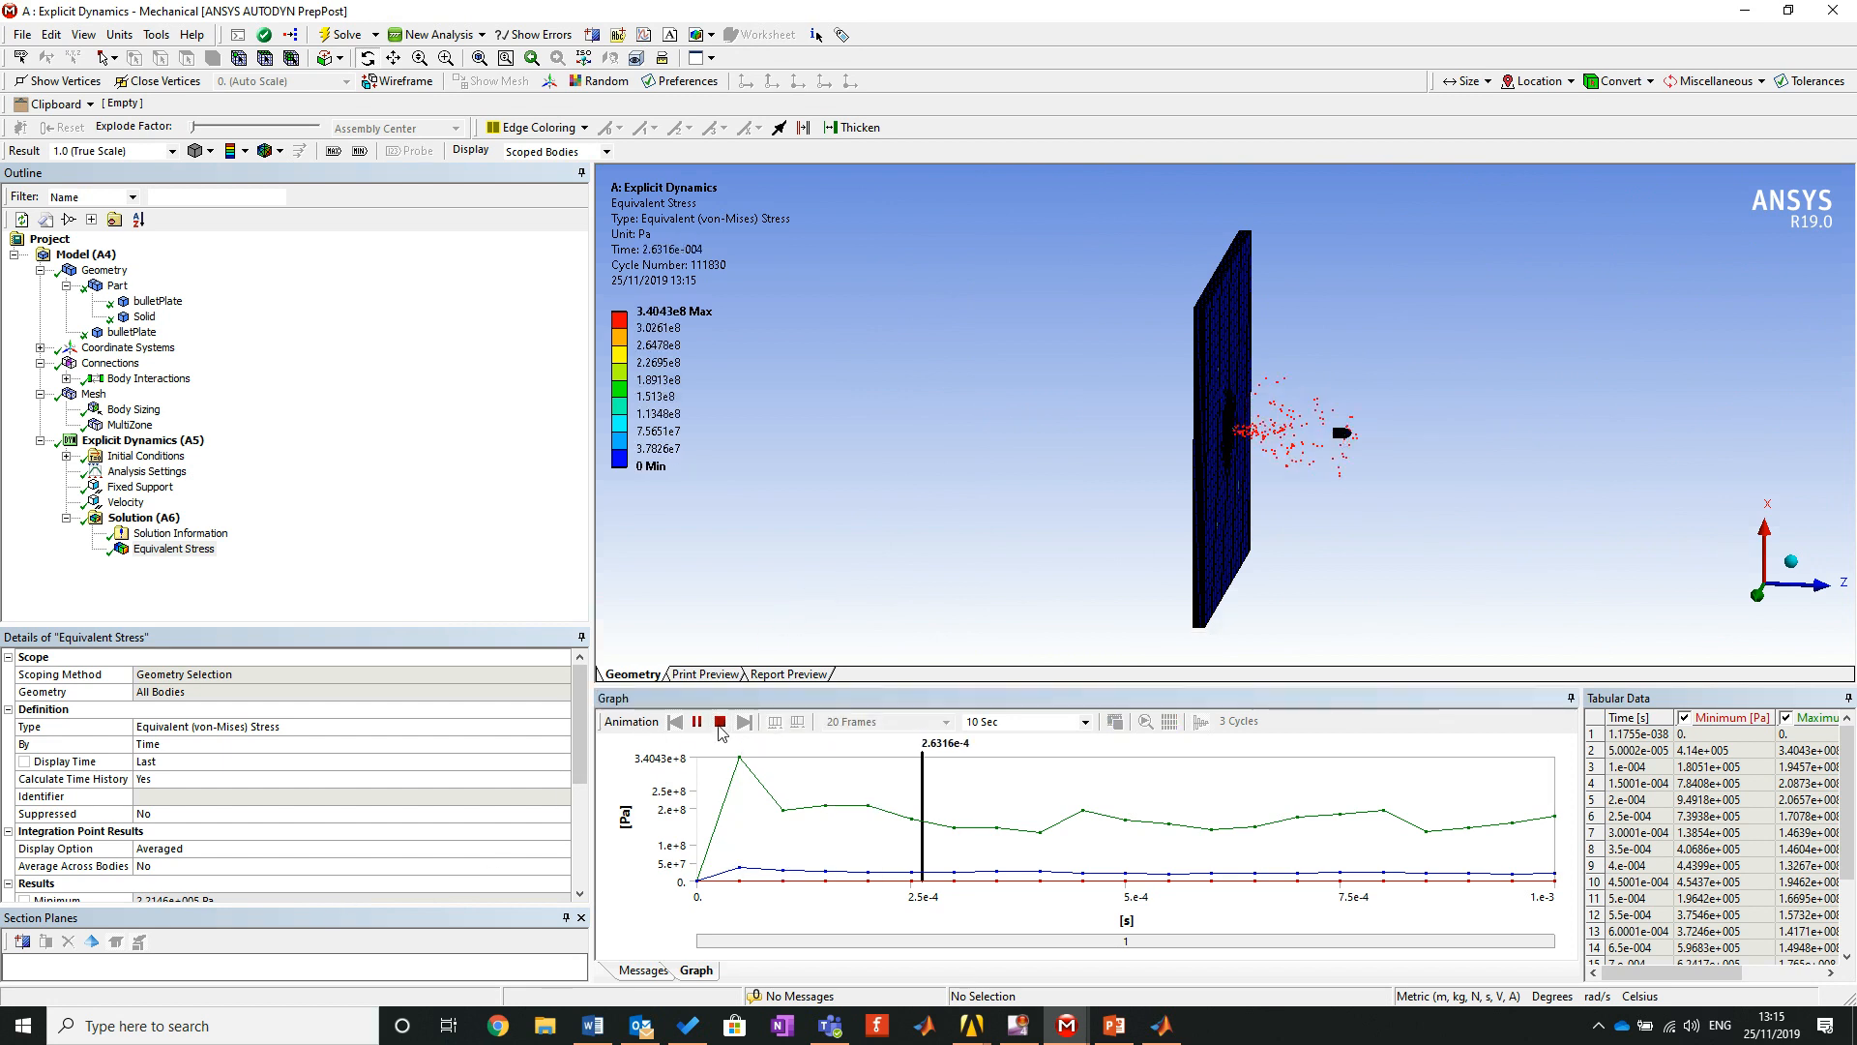
click(335, 604)
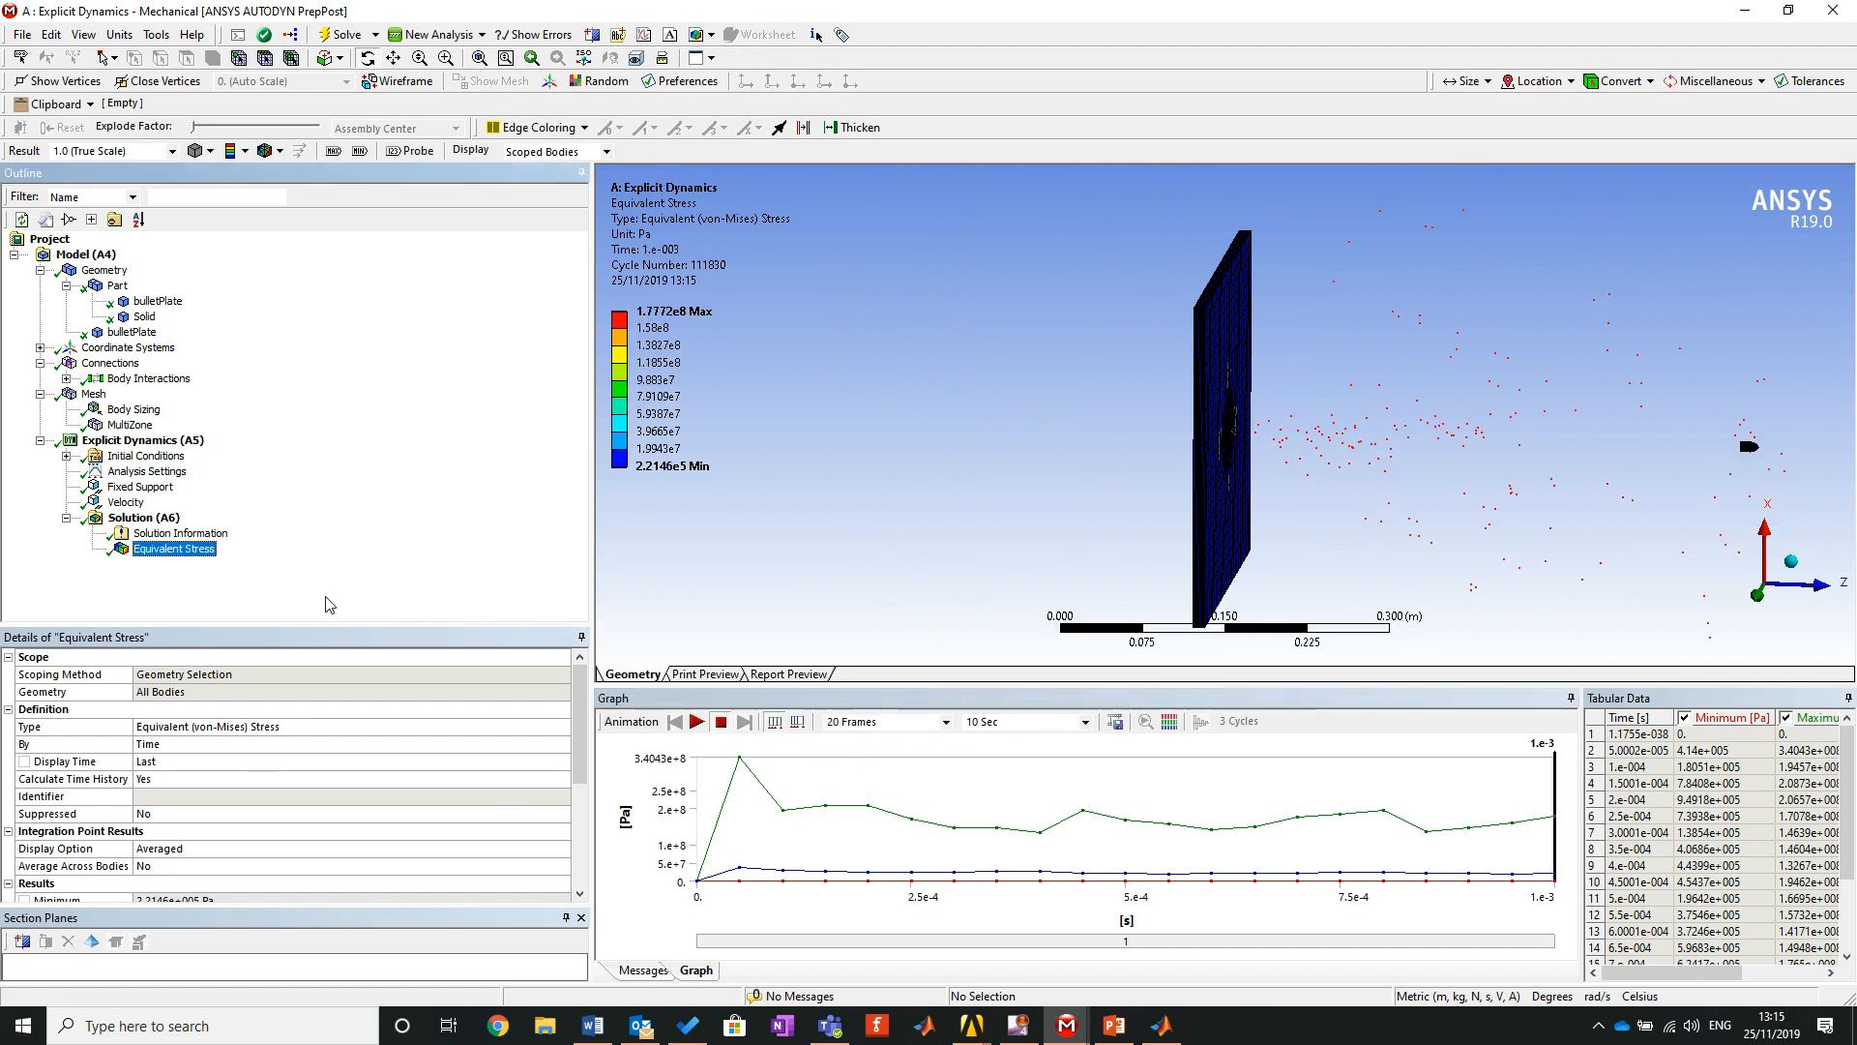
Add a Total Deformation result to the solution and evaluate it.
right_click(140, 522)
mouse_move(291, 533)
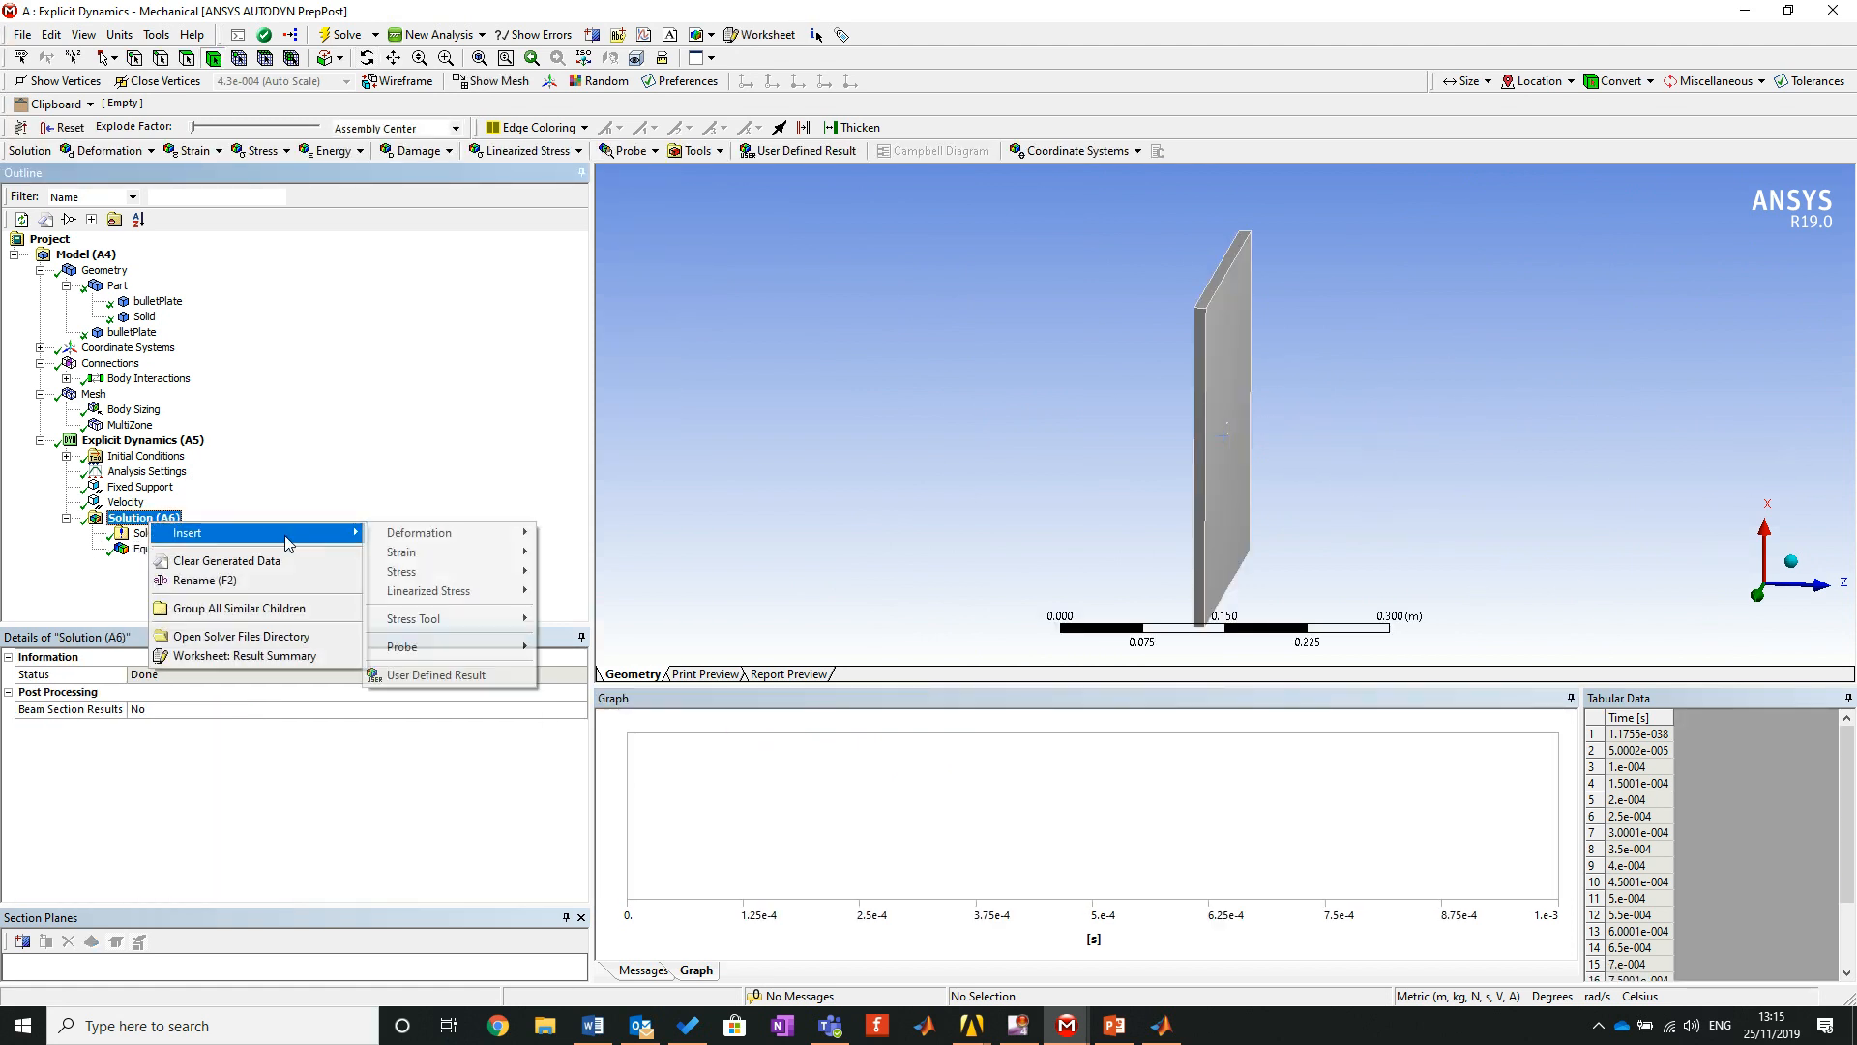
mouse_move(514, 535)
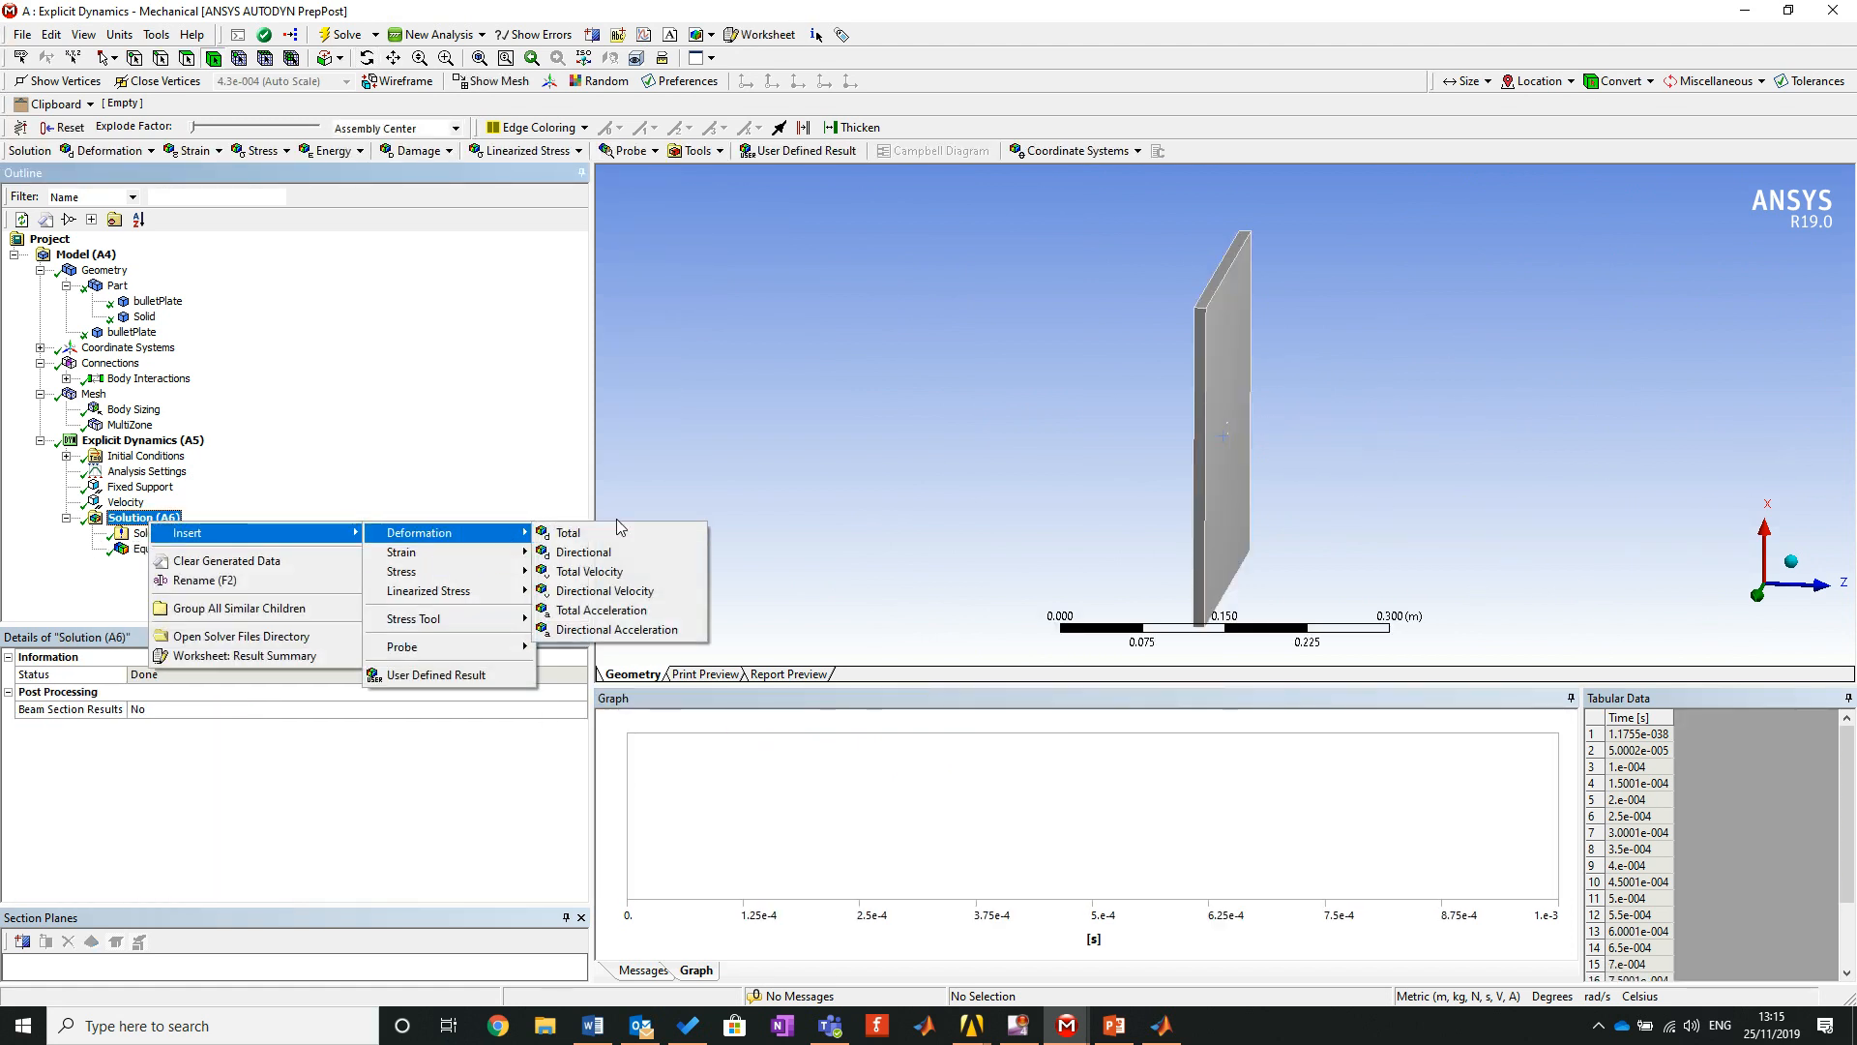
click(622, 540)
right_click(174, 564)
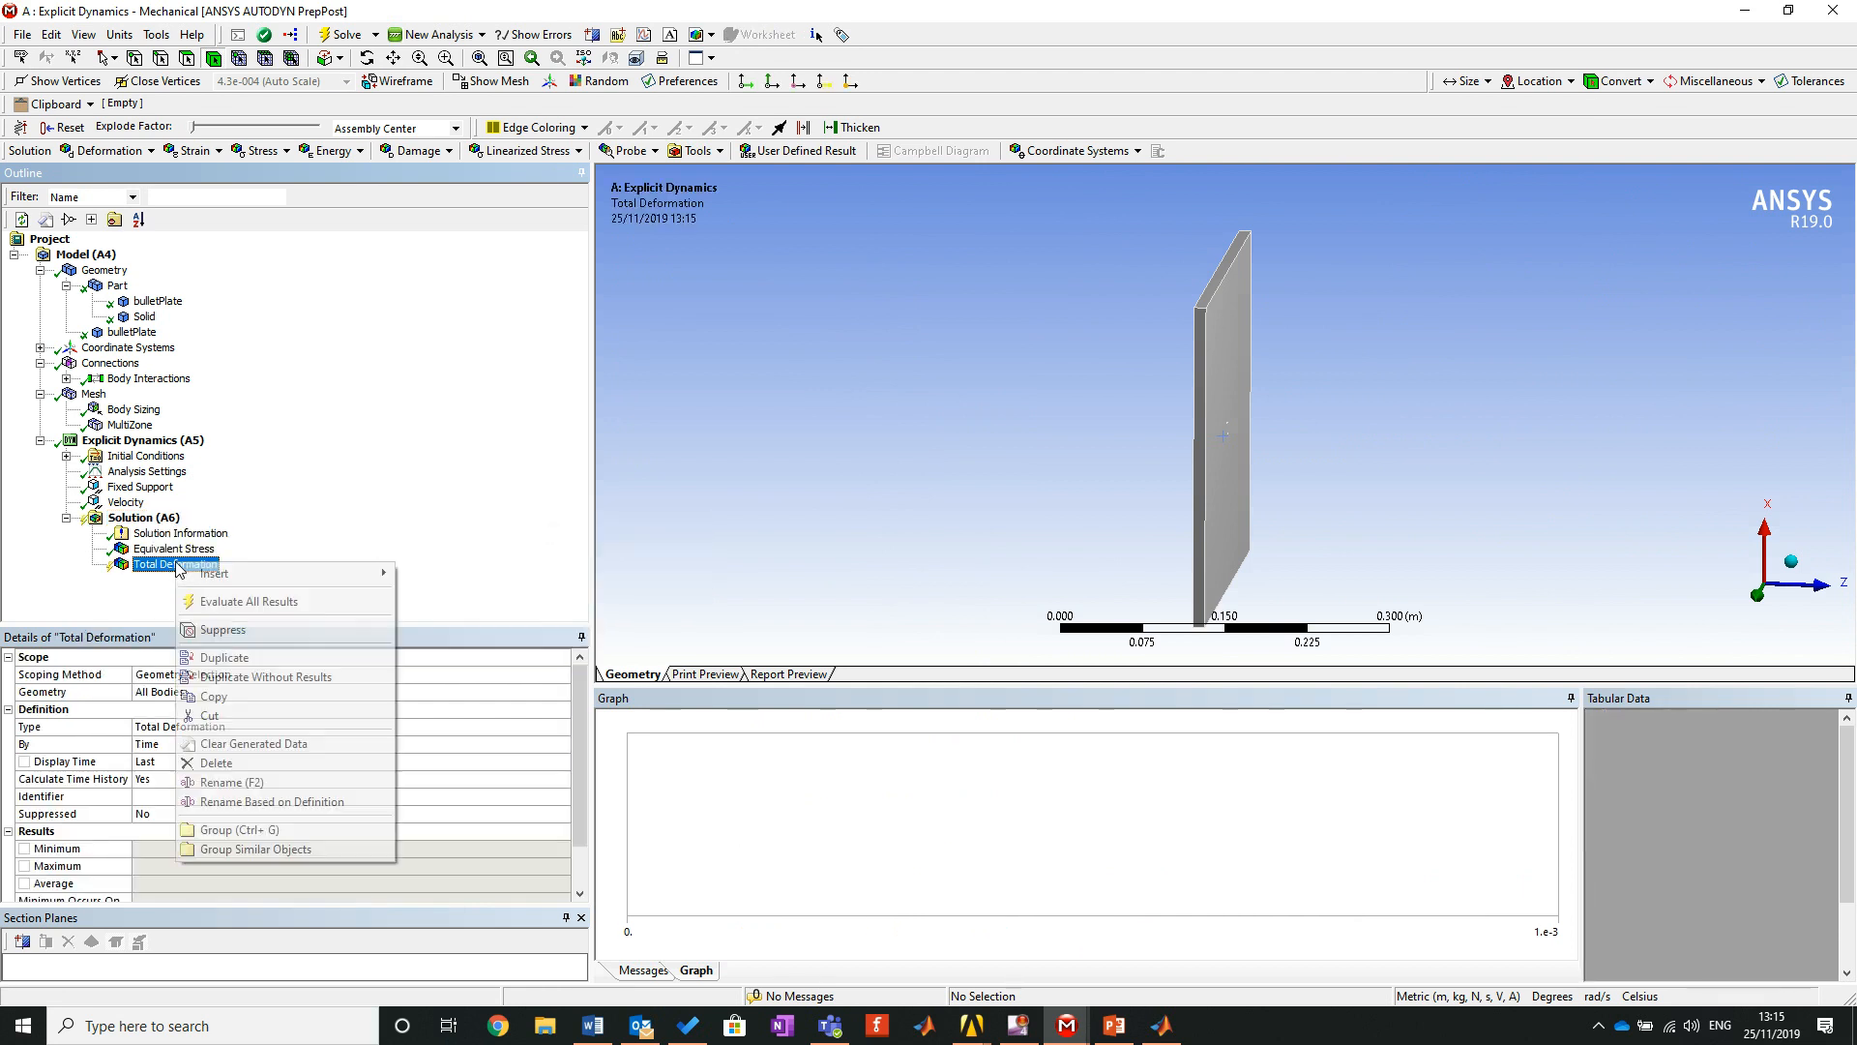
click(278, 601)
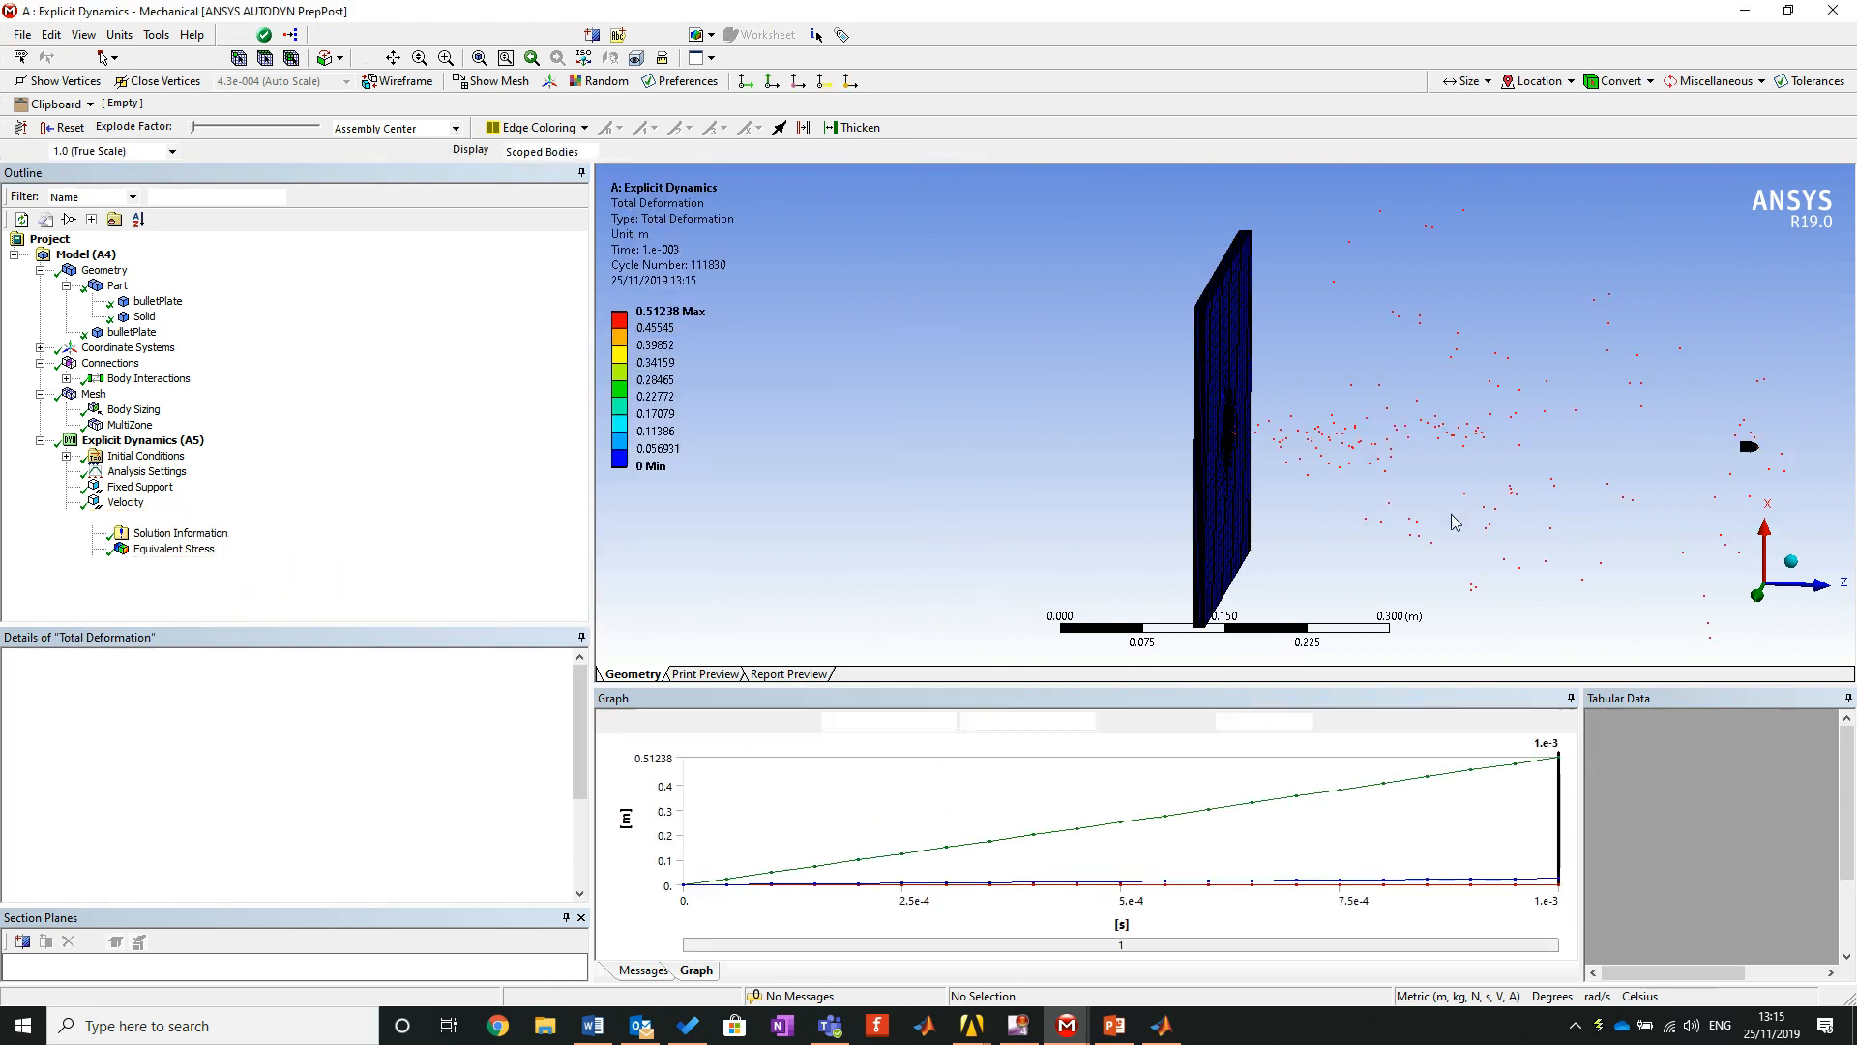
Play the total deformation animation, viewing the plate at an angle and the bullet hole close up, and stop it.
drag(1327, 457, 1288, 473)
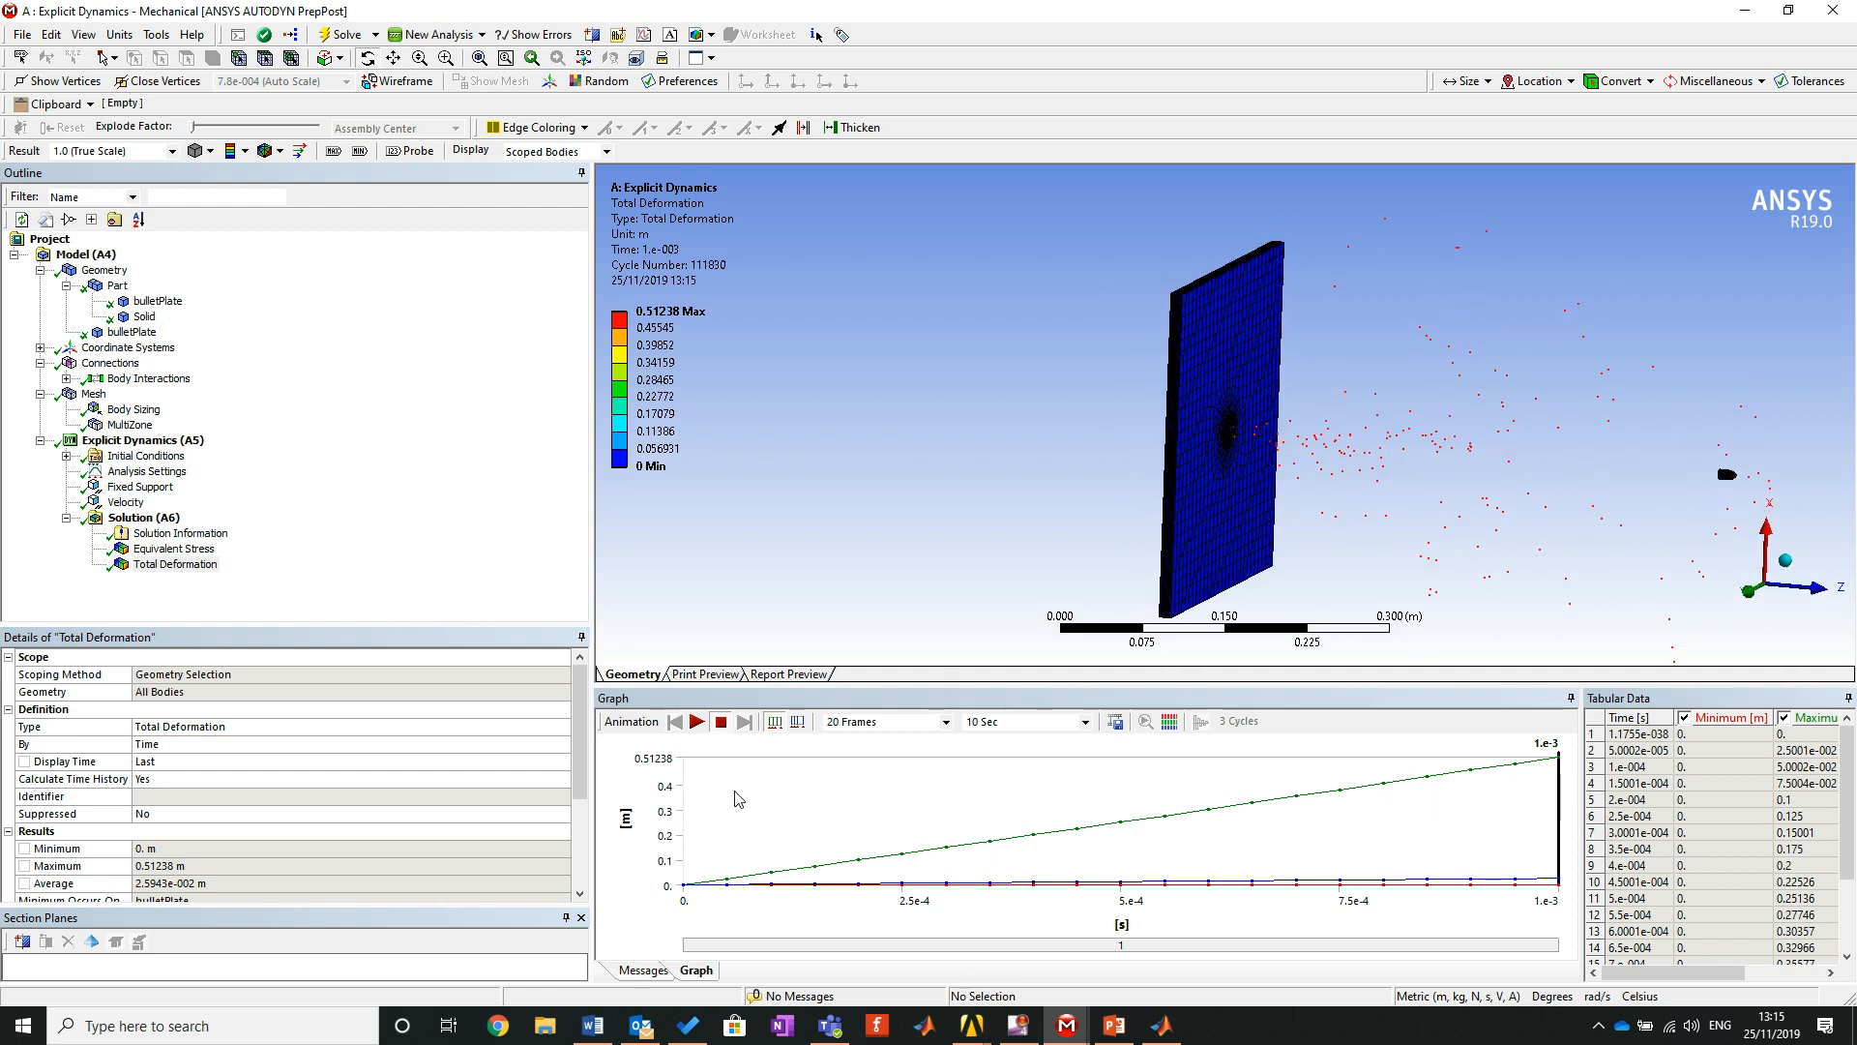
click(695, 723)
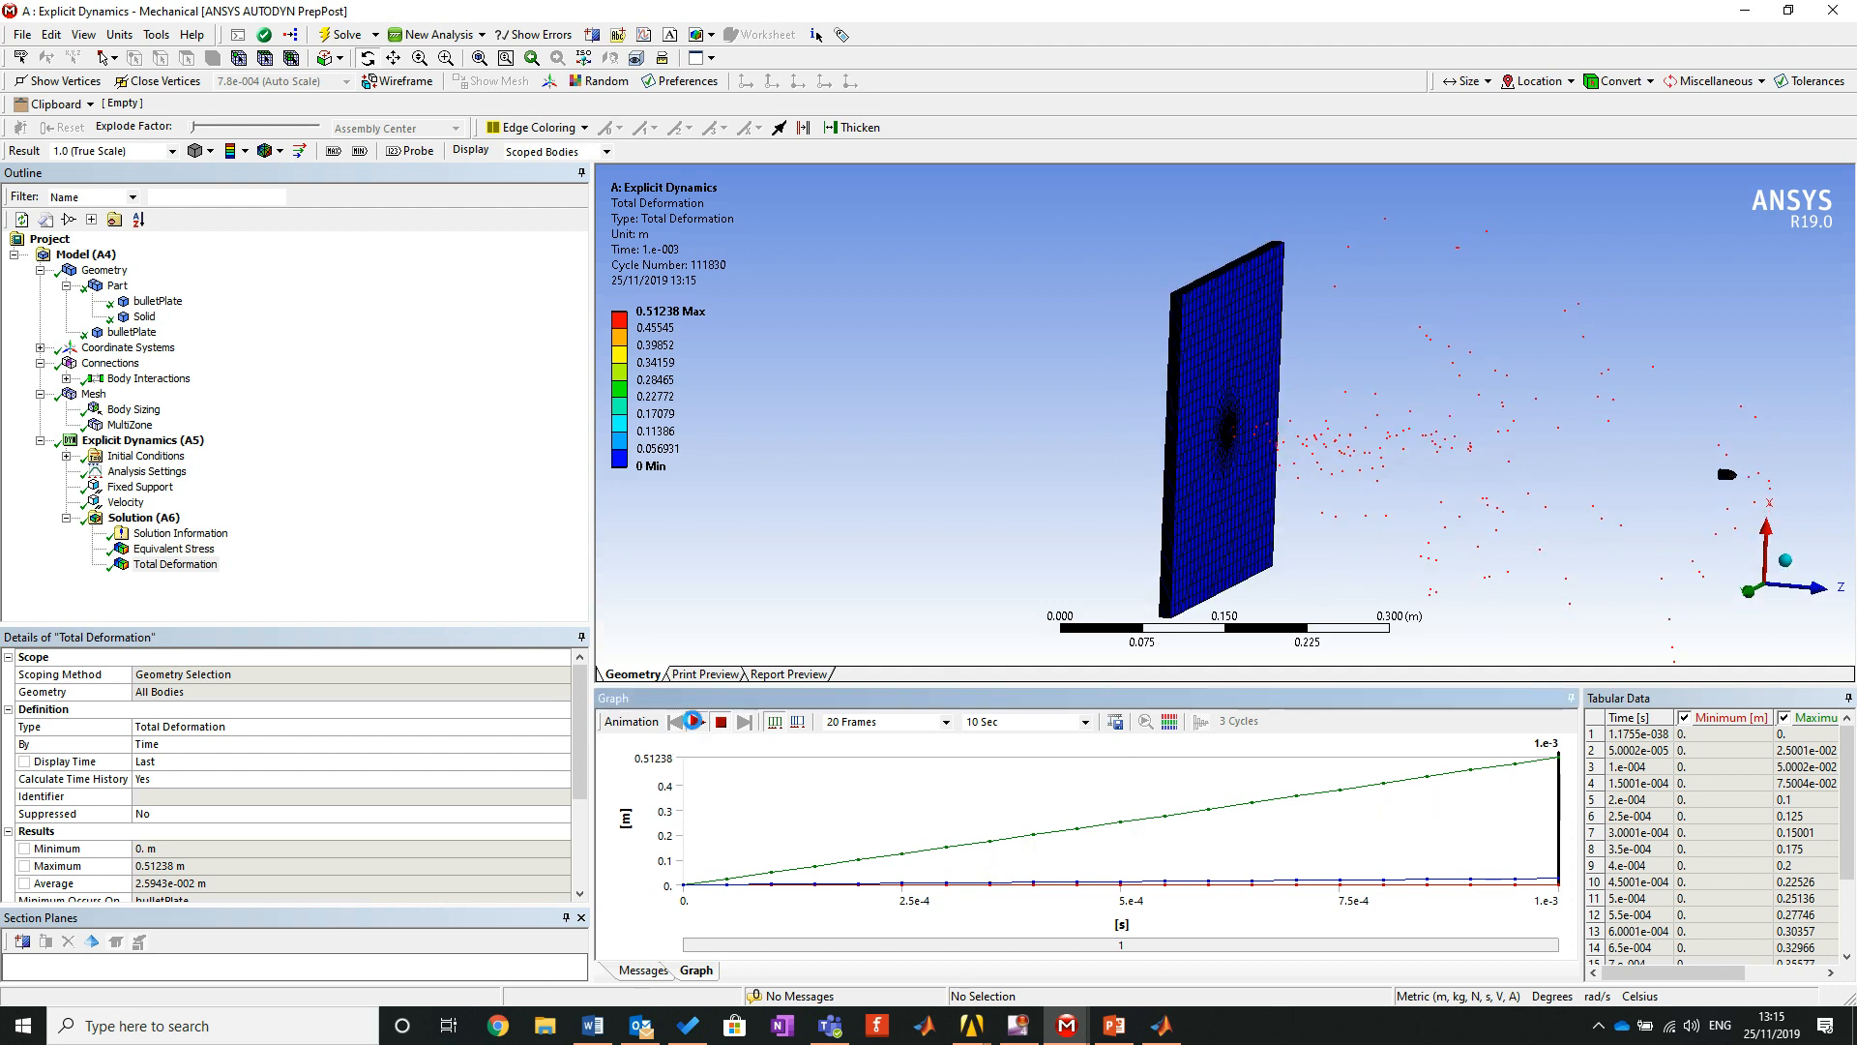
drag(1267, 513, 1191, 484)
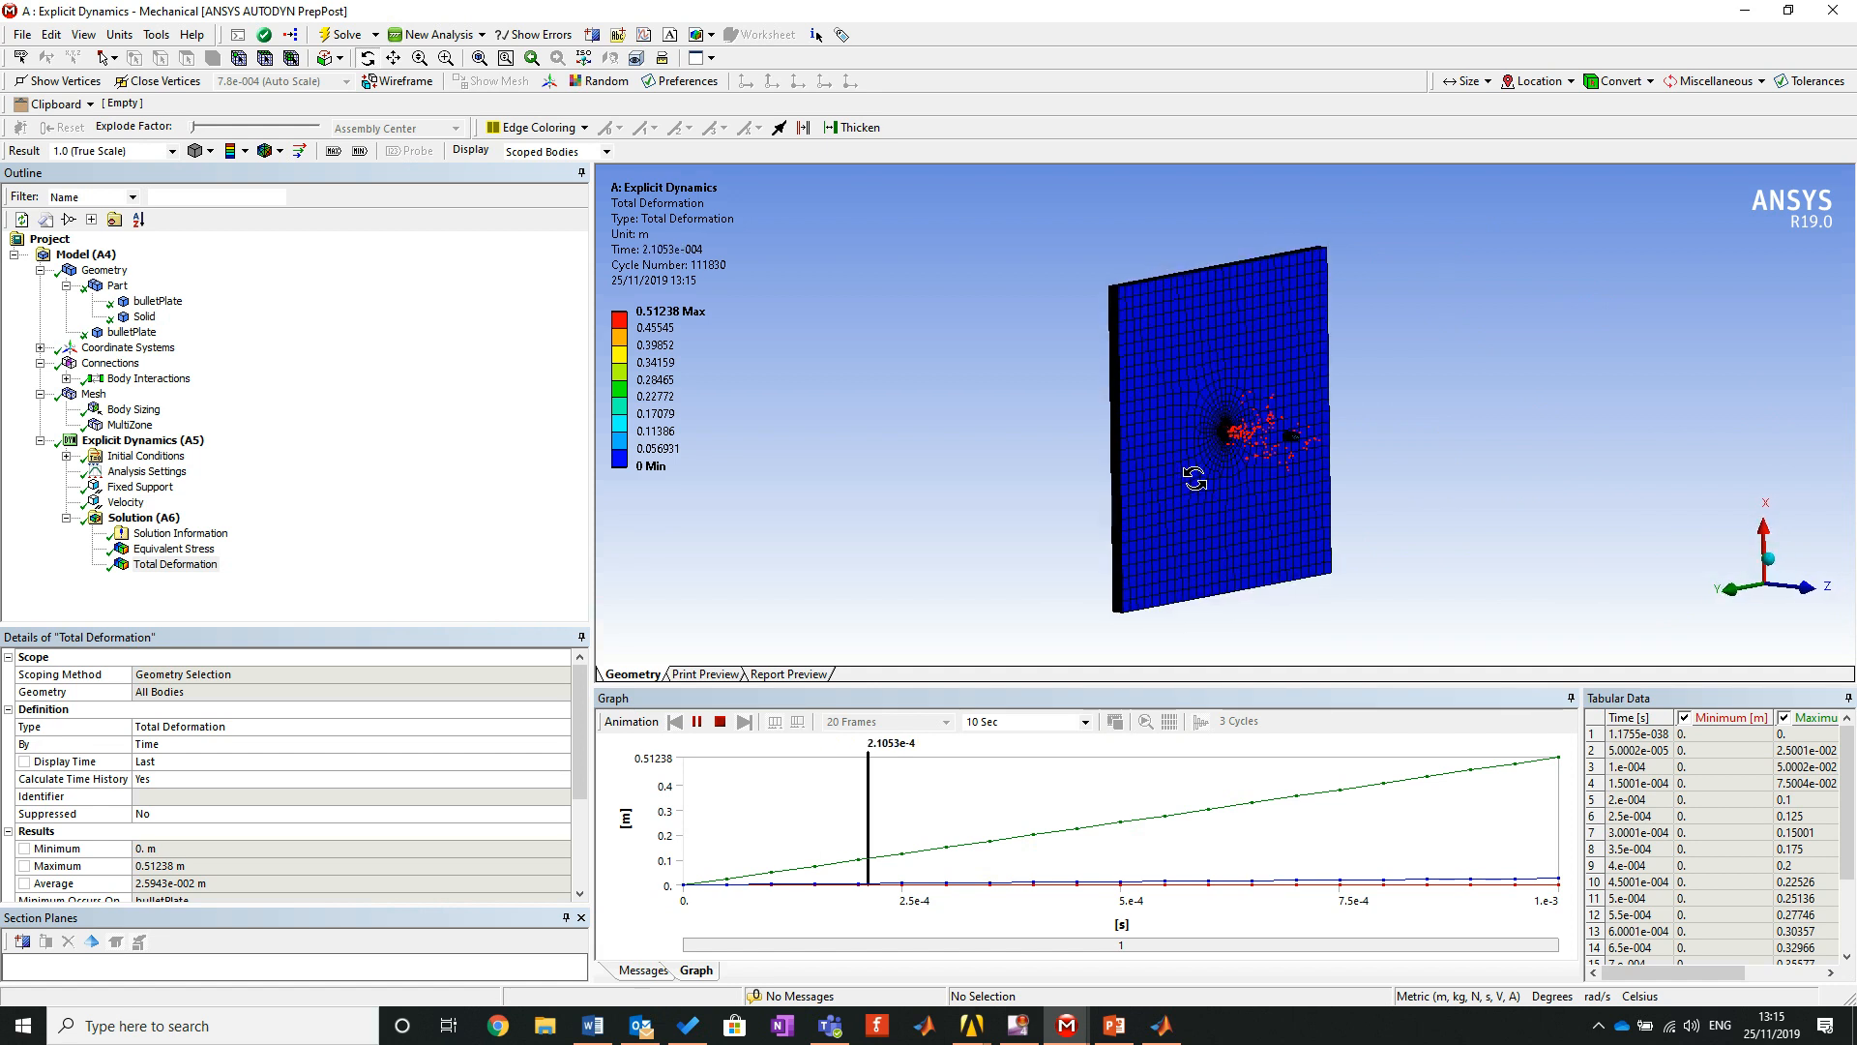
scroll(1223, 426, up, 5)
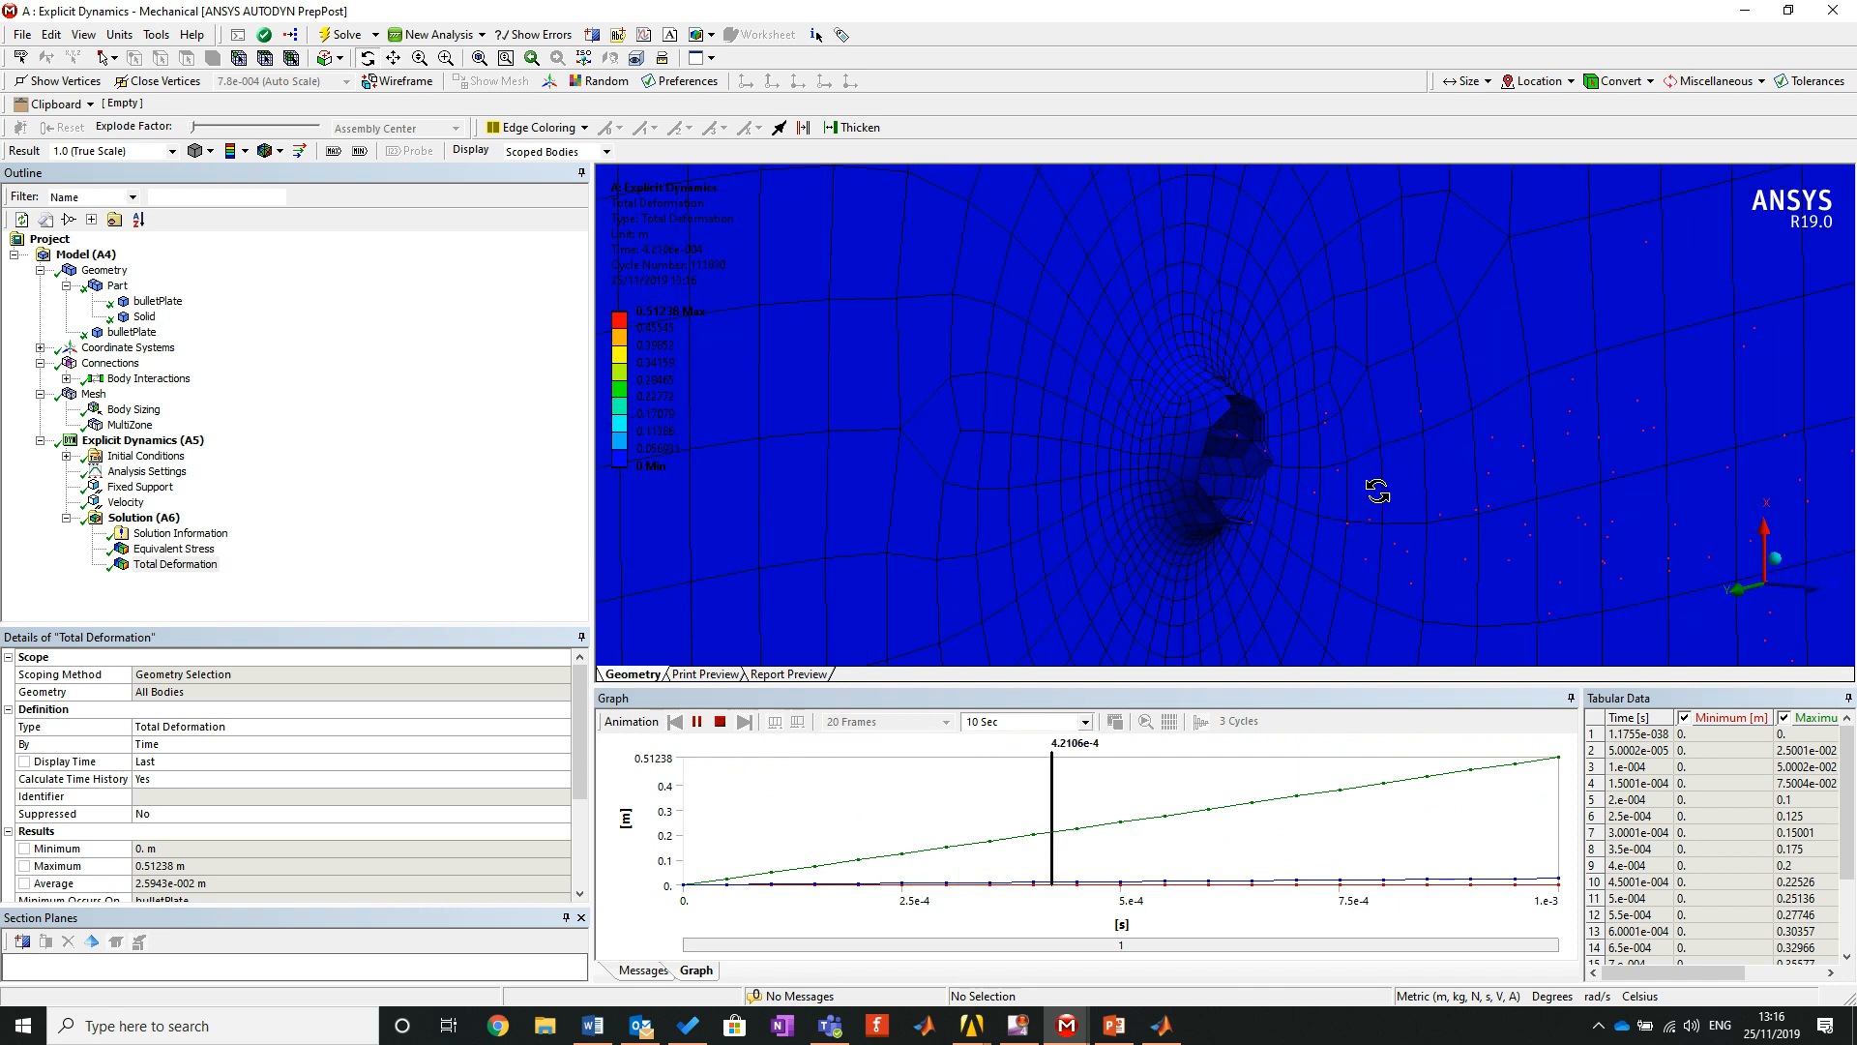
drag(1393, 488, 1261, 466)
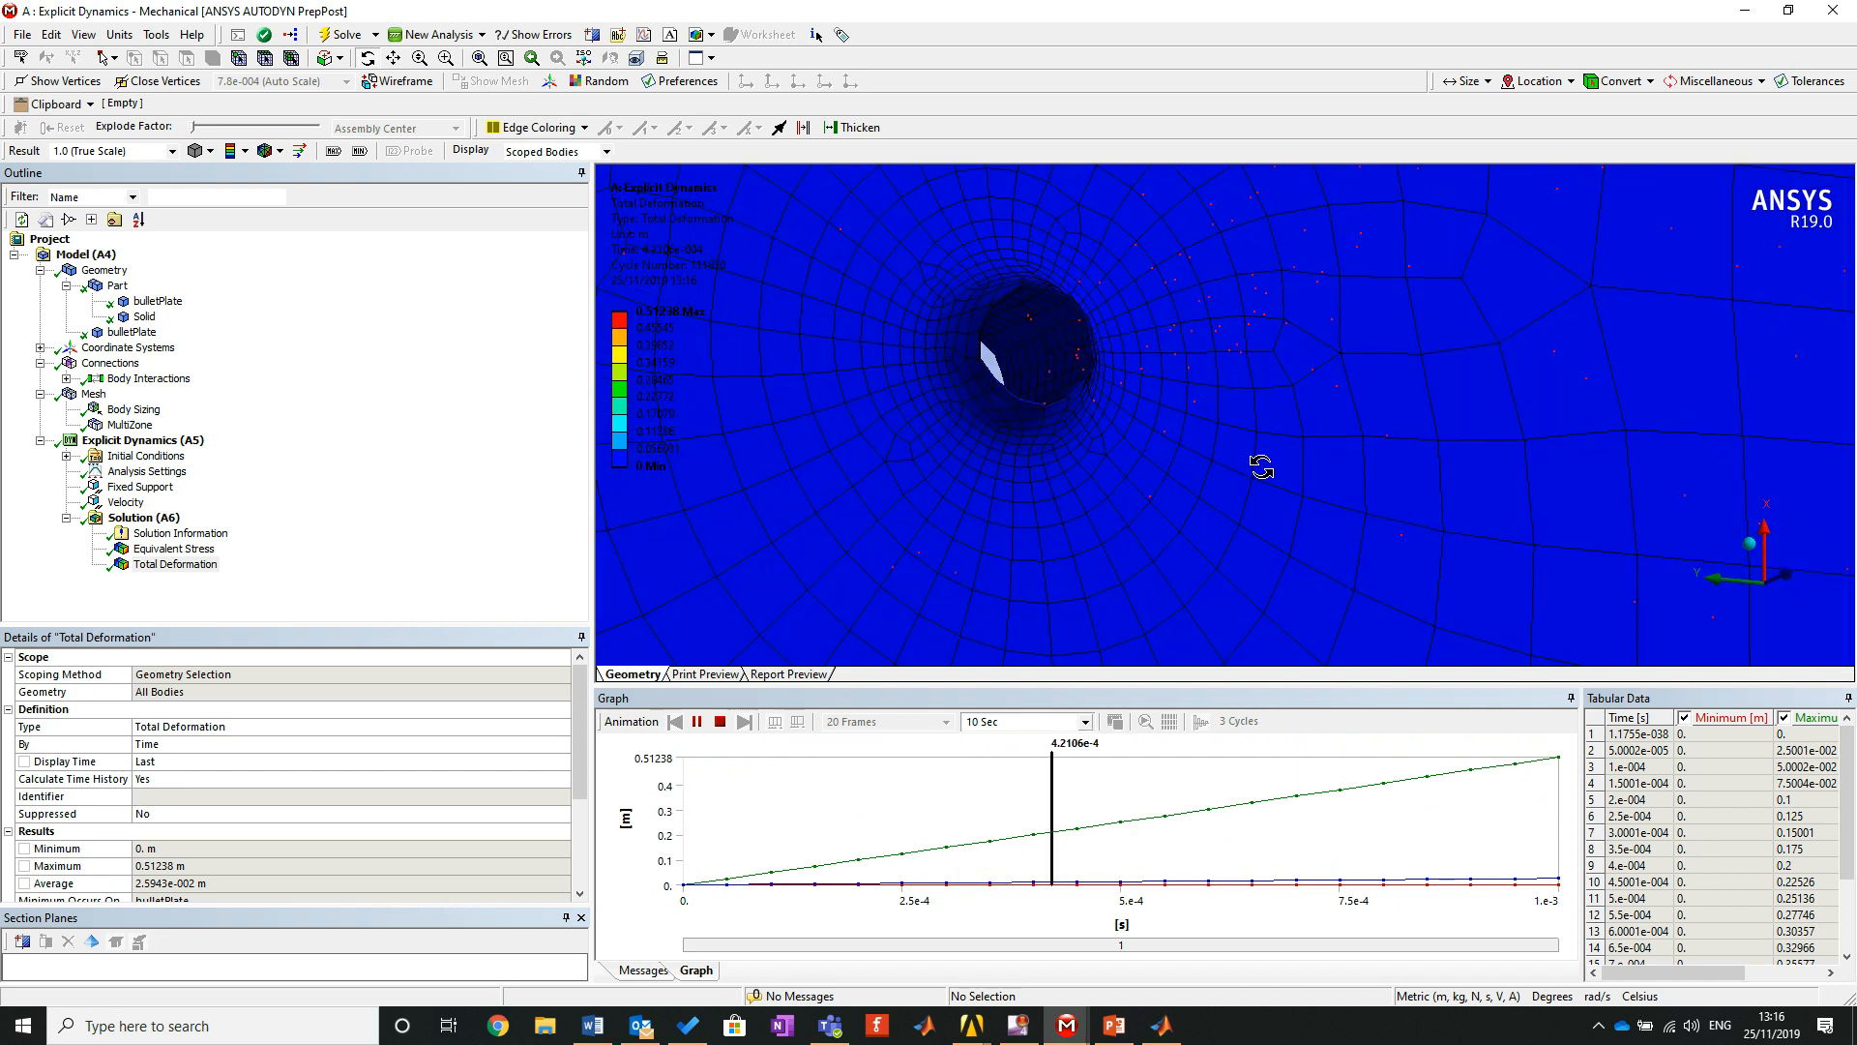
click(720, 722)
Inspect the bullet's total deformation close up, and return to a fitted view of the plate, bullet and debris.
scroll(1333, 377, down, 5)
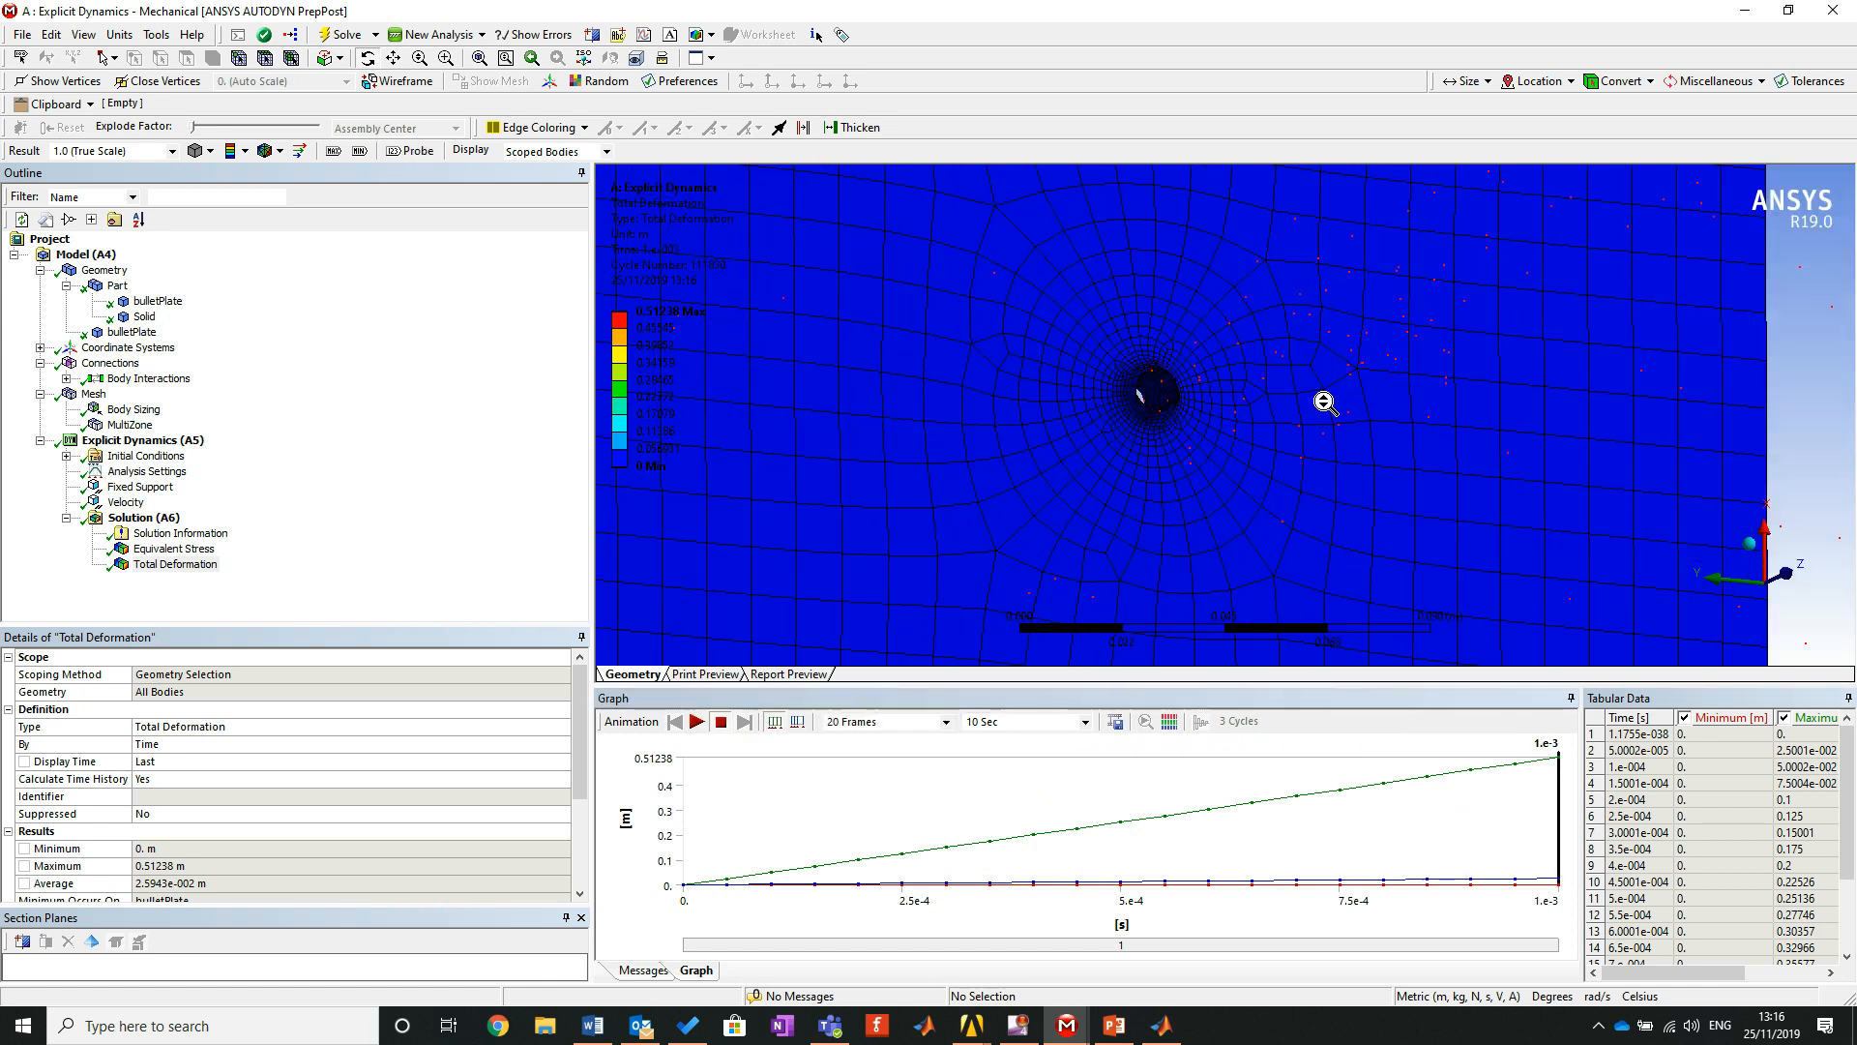
scroll(1328, 397, down, 3)
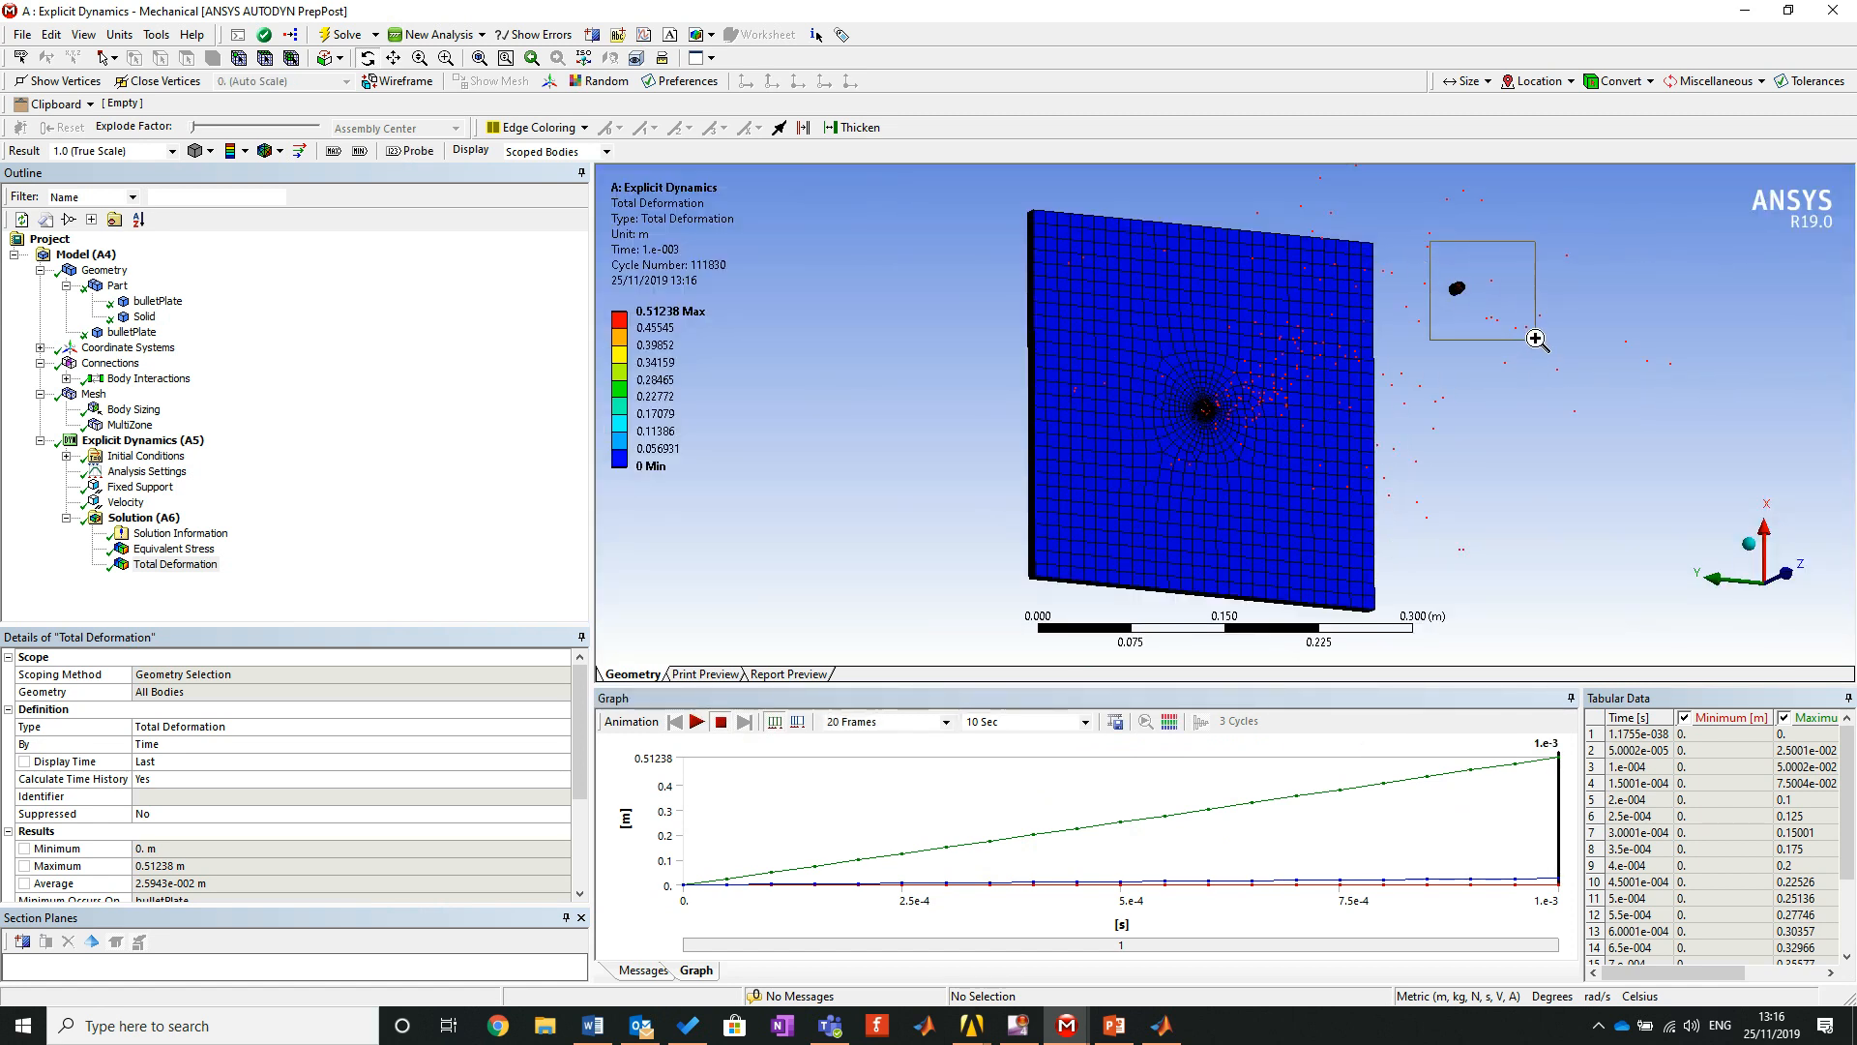
right_drag(1535, 340, 1534, 341)
scroll(1072, 399, up, 5)
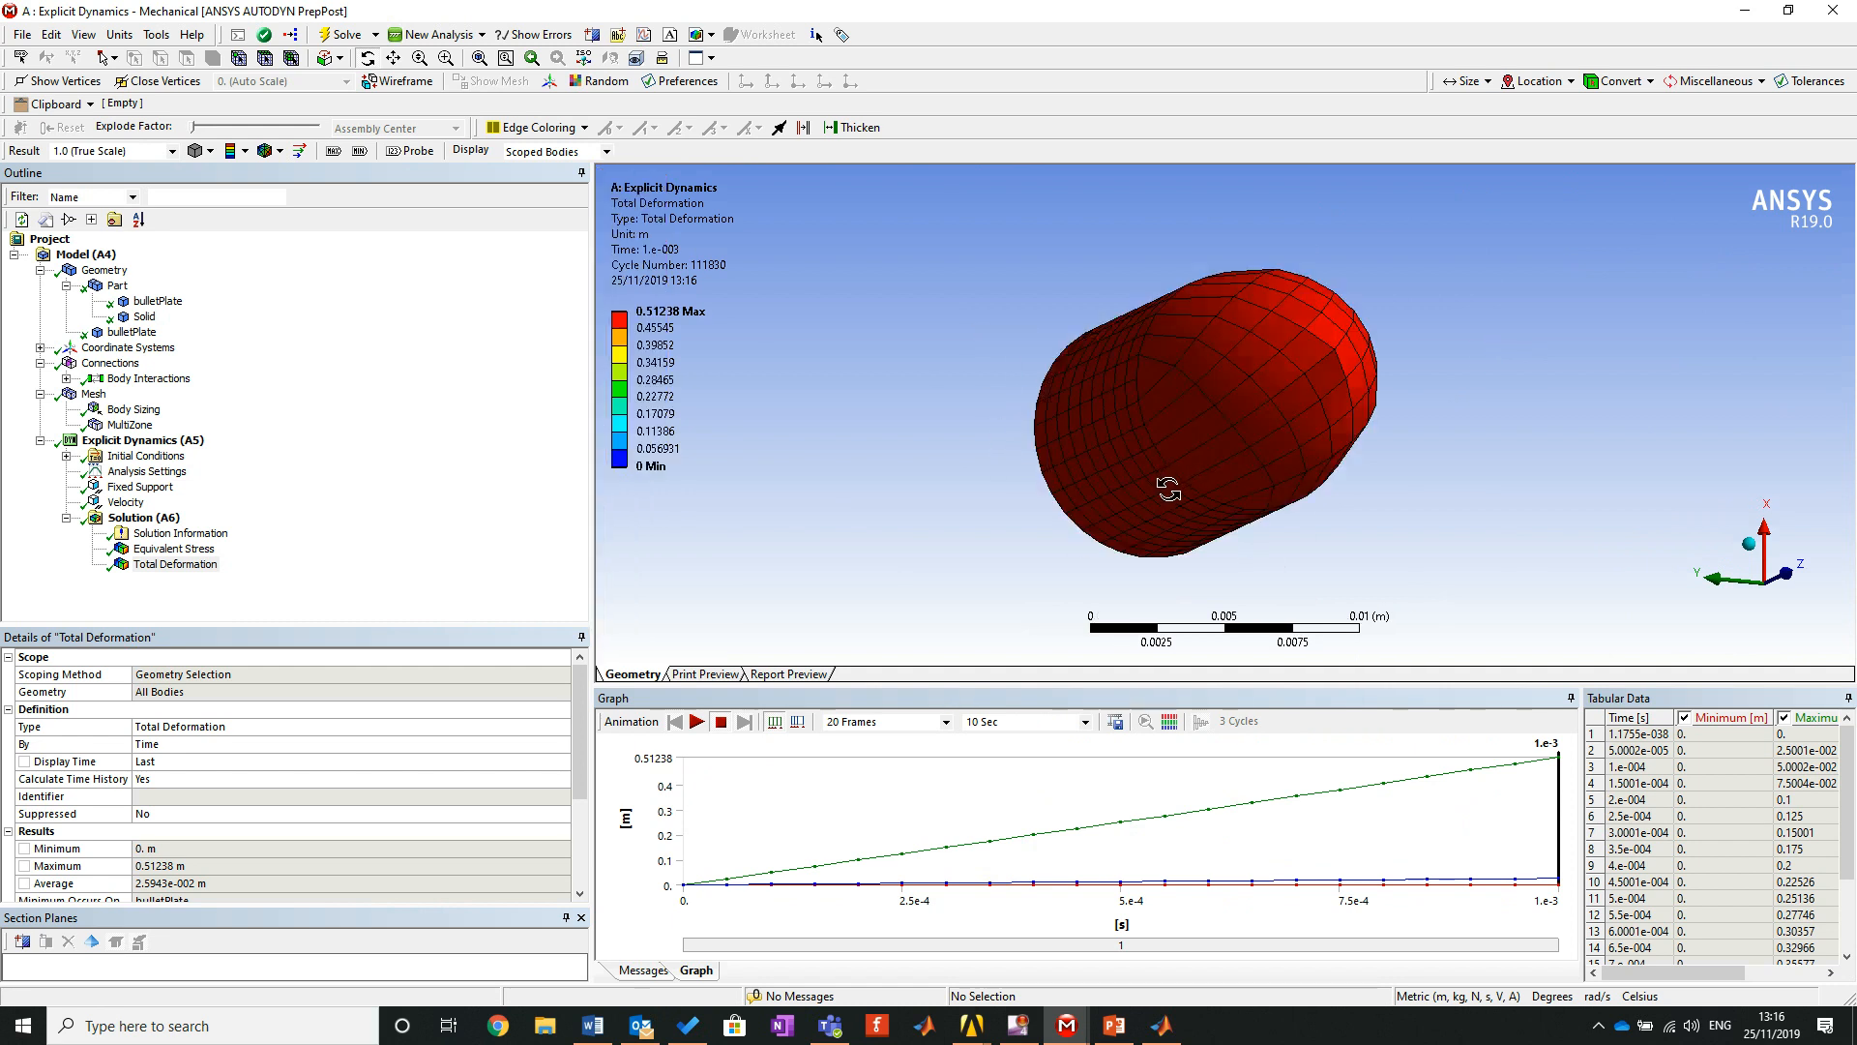
right_click(997, 411)
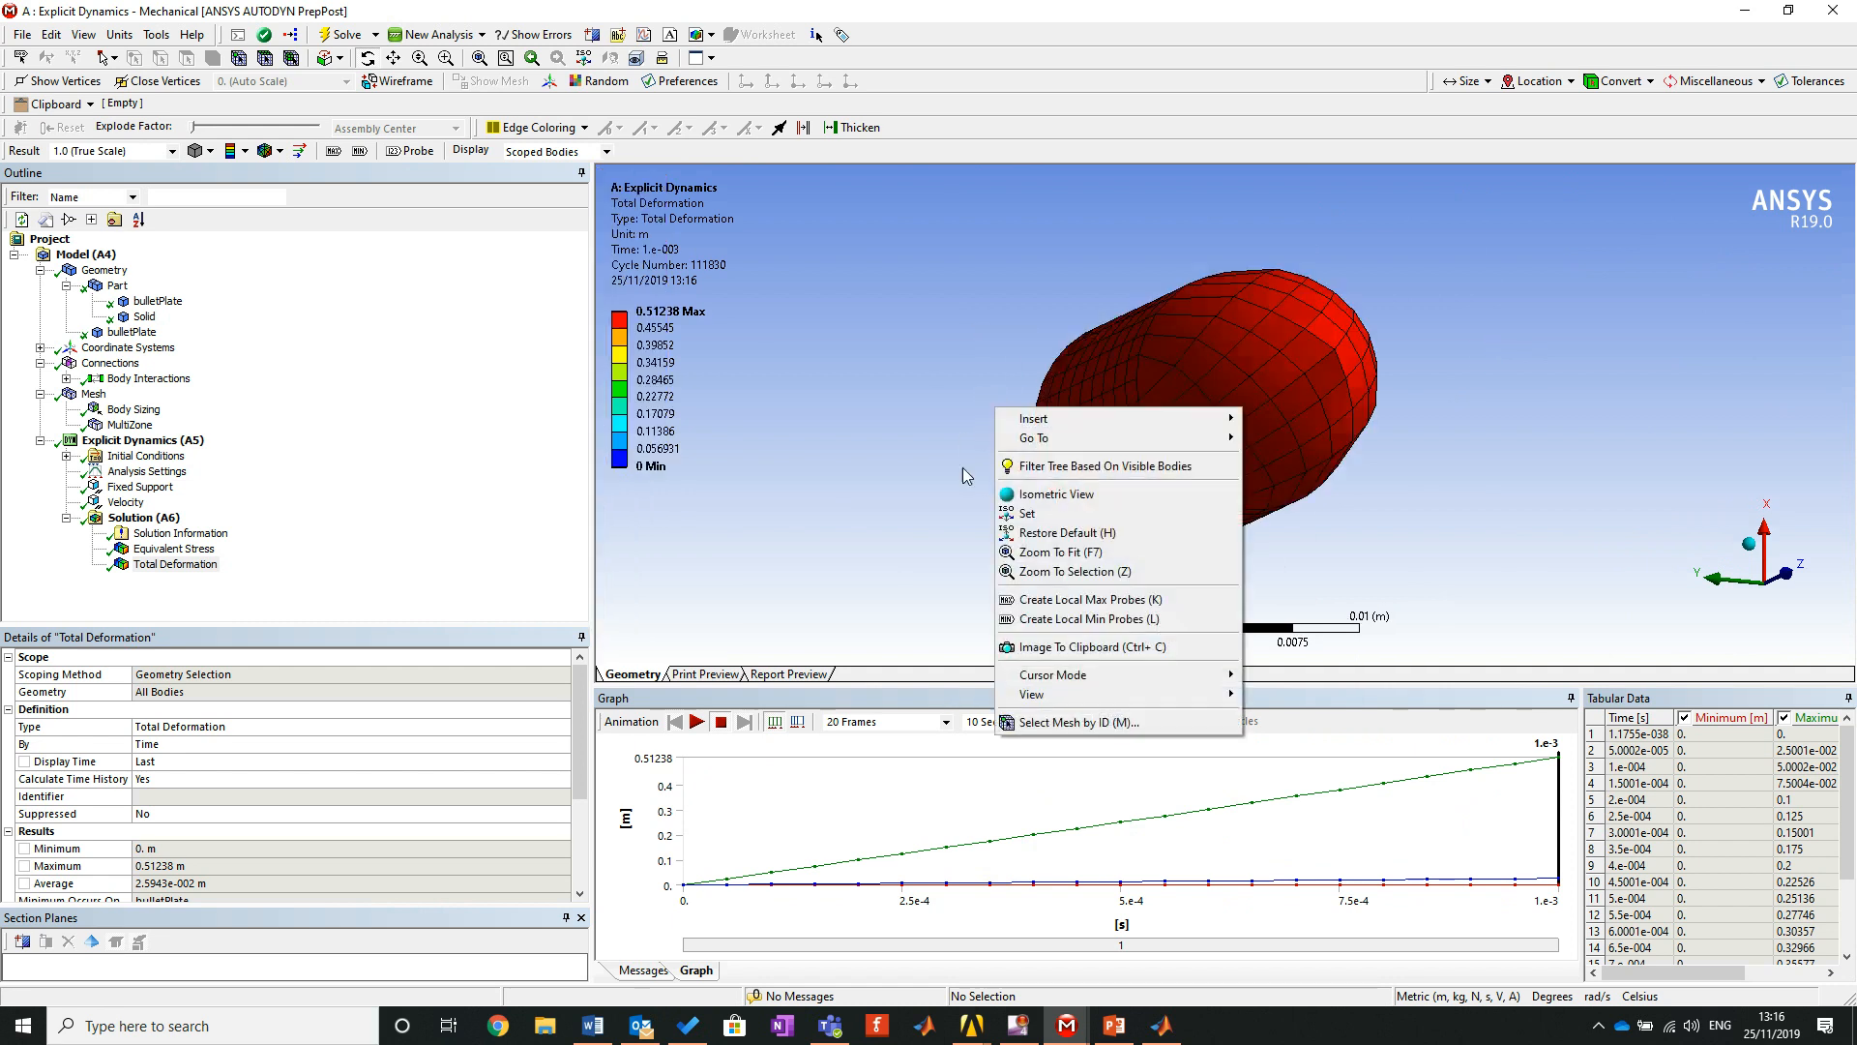
click(1067, 553)
middle_drag(1065, 421, 1141, 478)
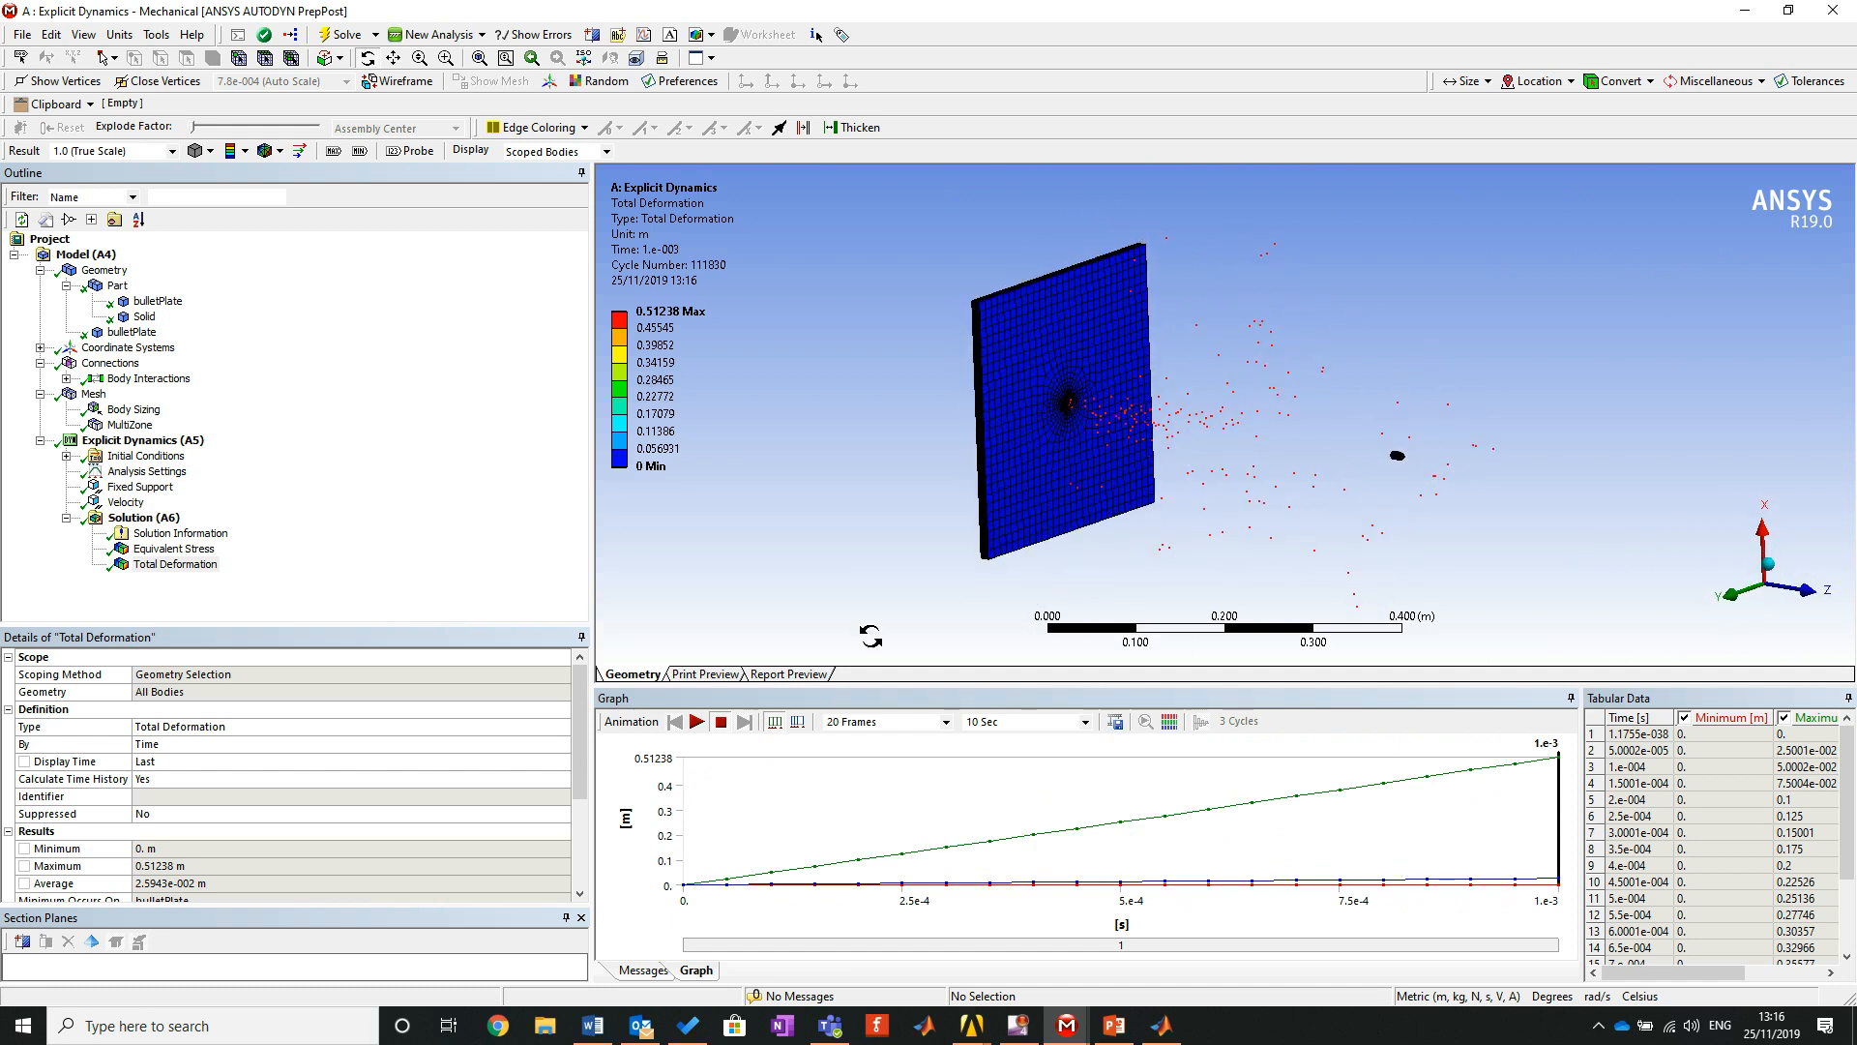
Try adding a Linearized Stress Intensity result to the solution, and delete it again.
click(140, 517)
right_click(136, 518)
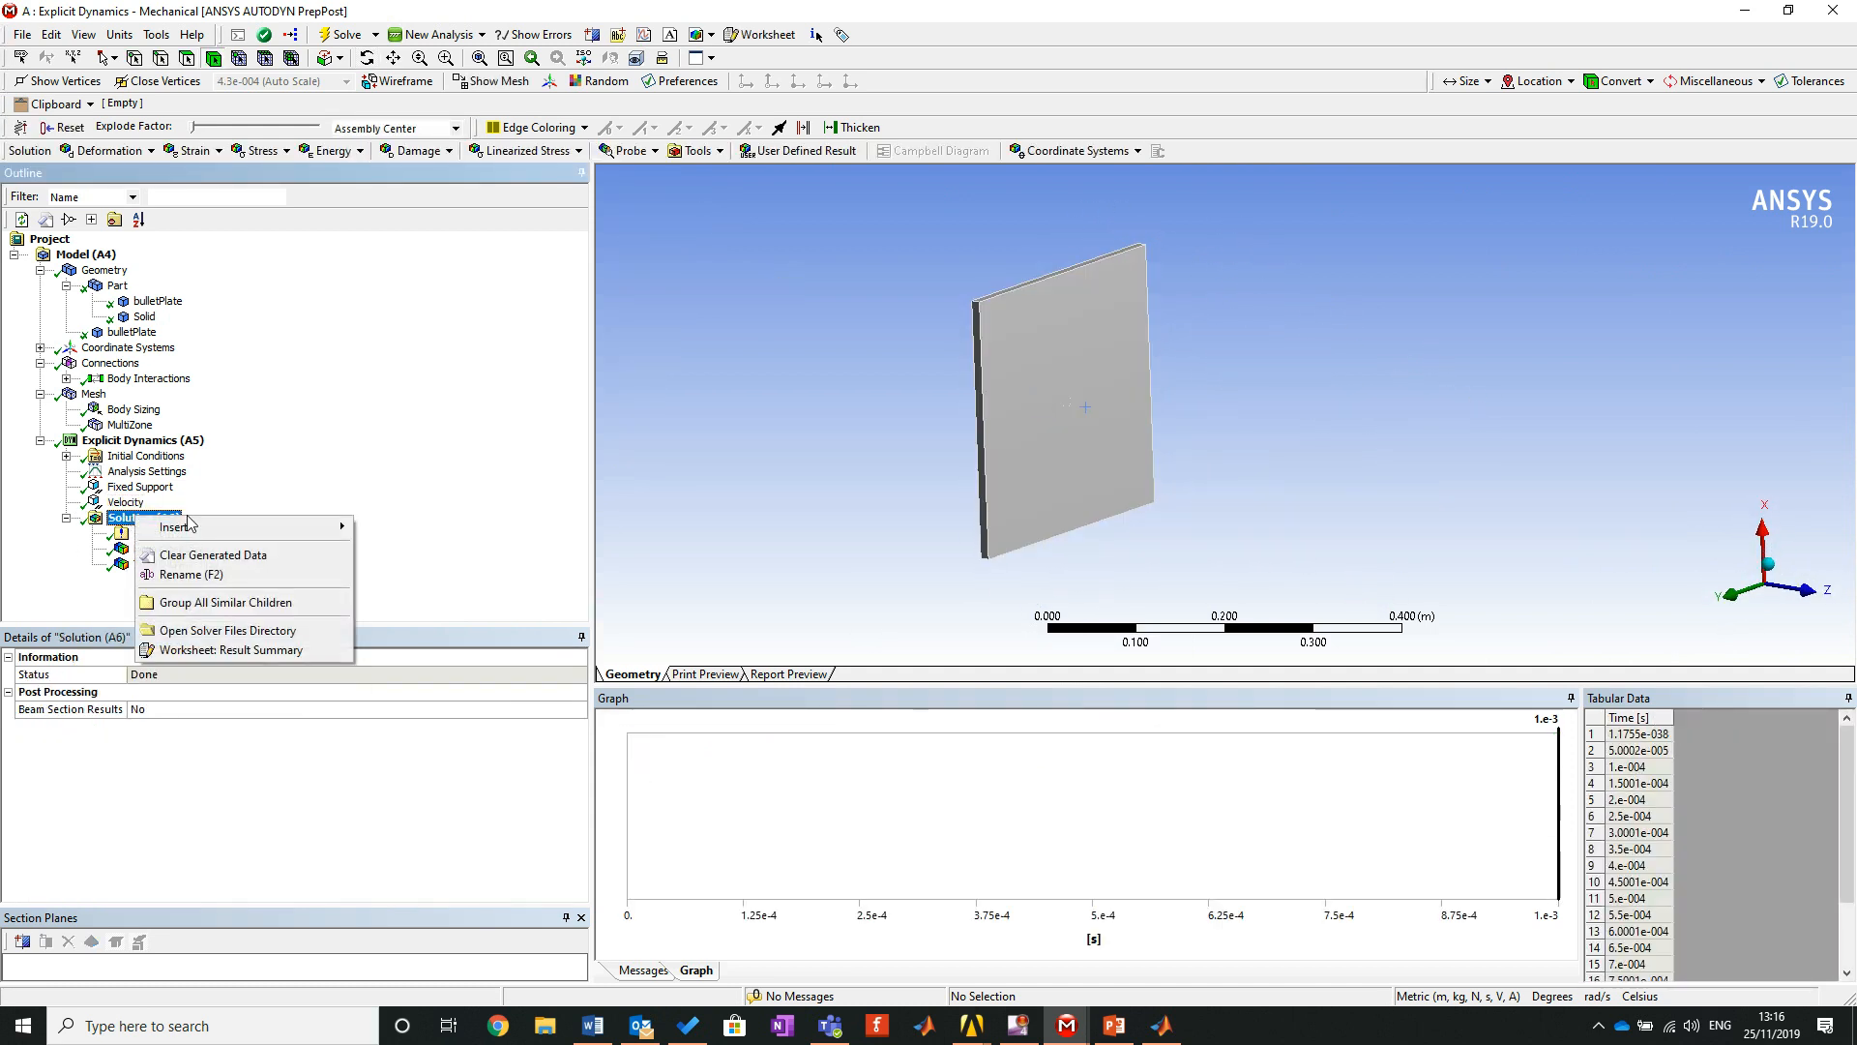
mouse_move(256, 526)
mouse_move(500, 584)
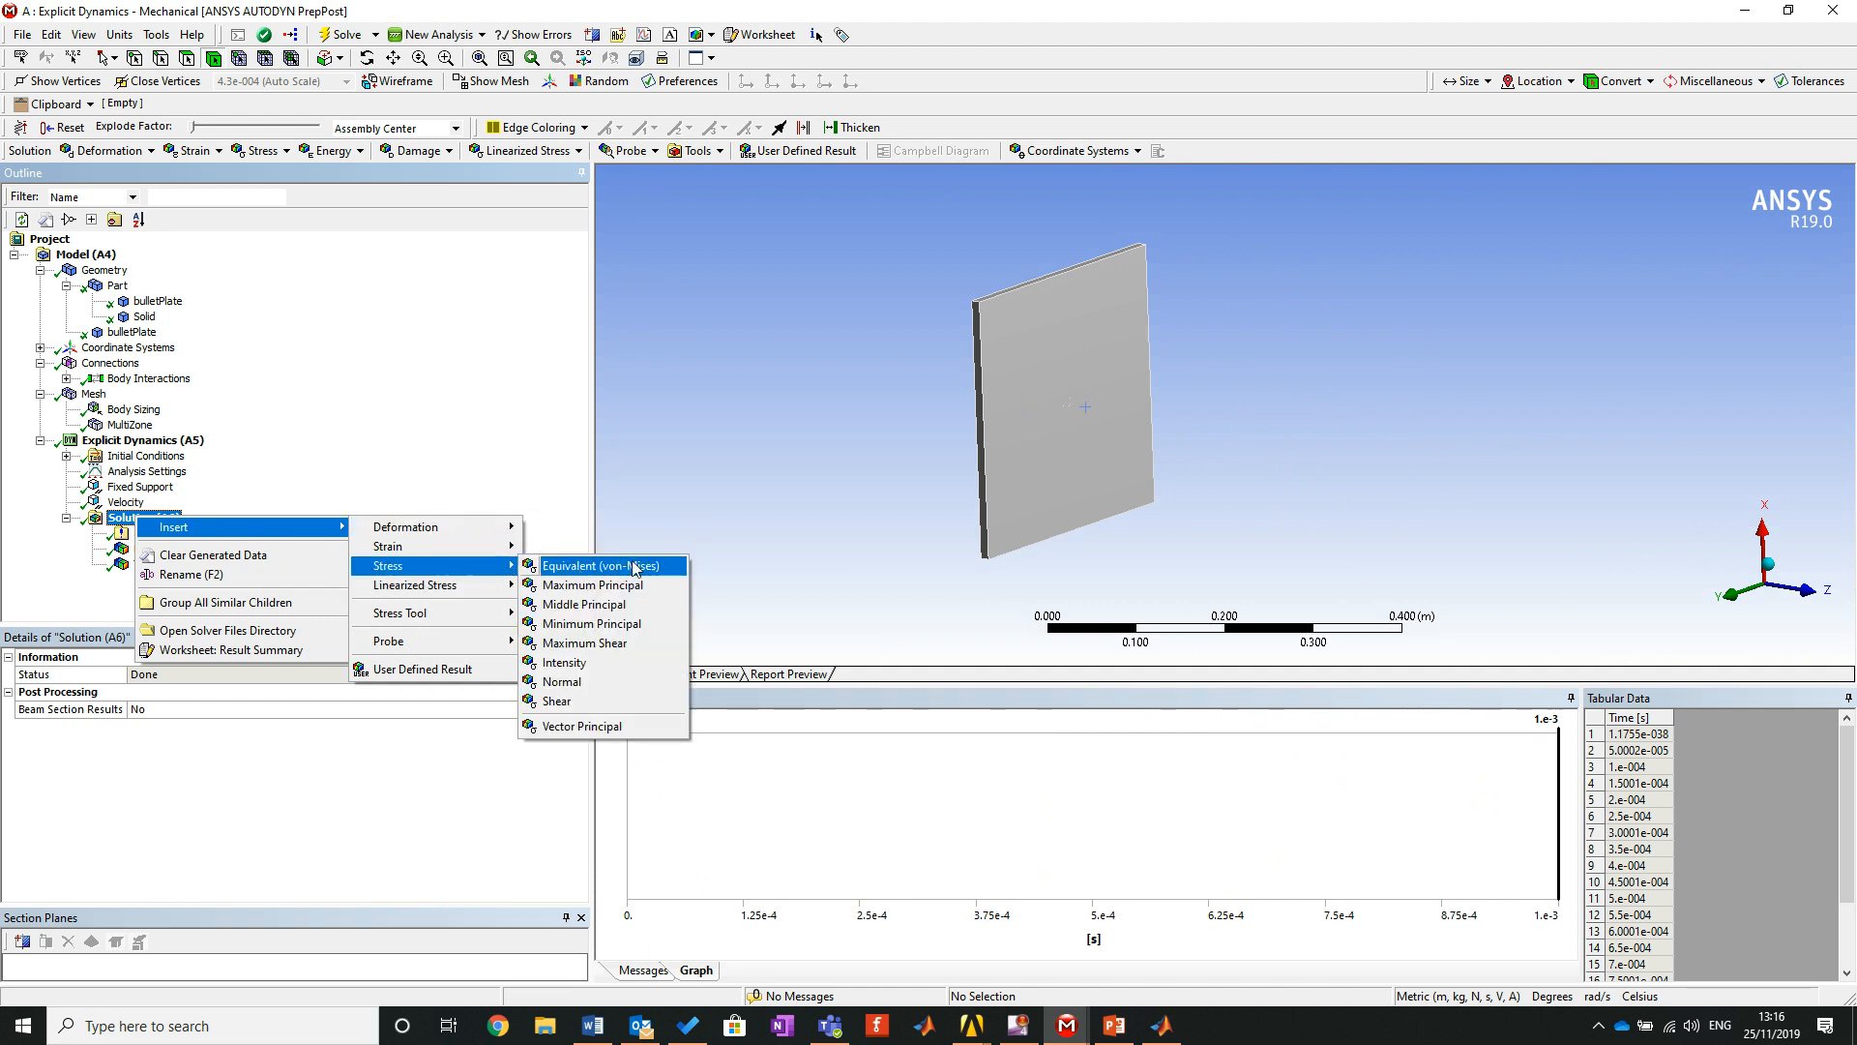
mouse_move(494, 644)
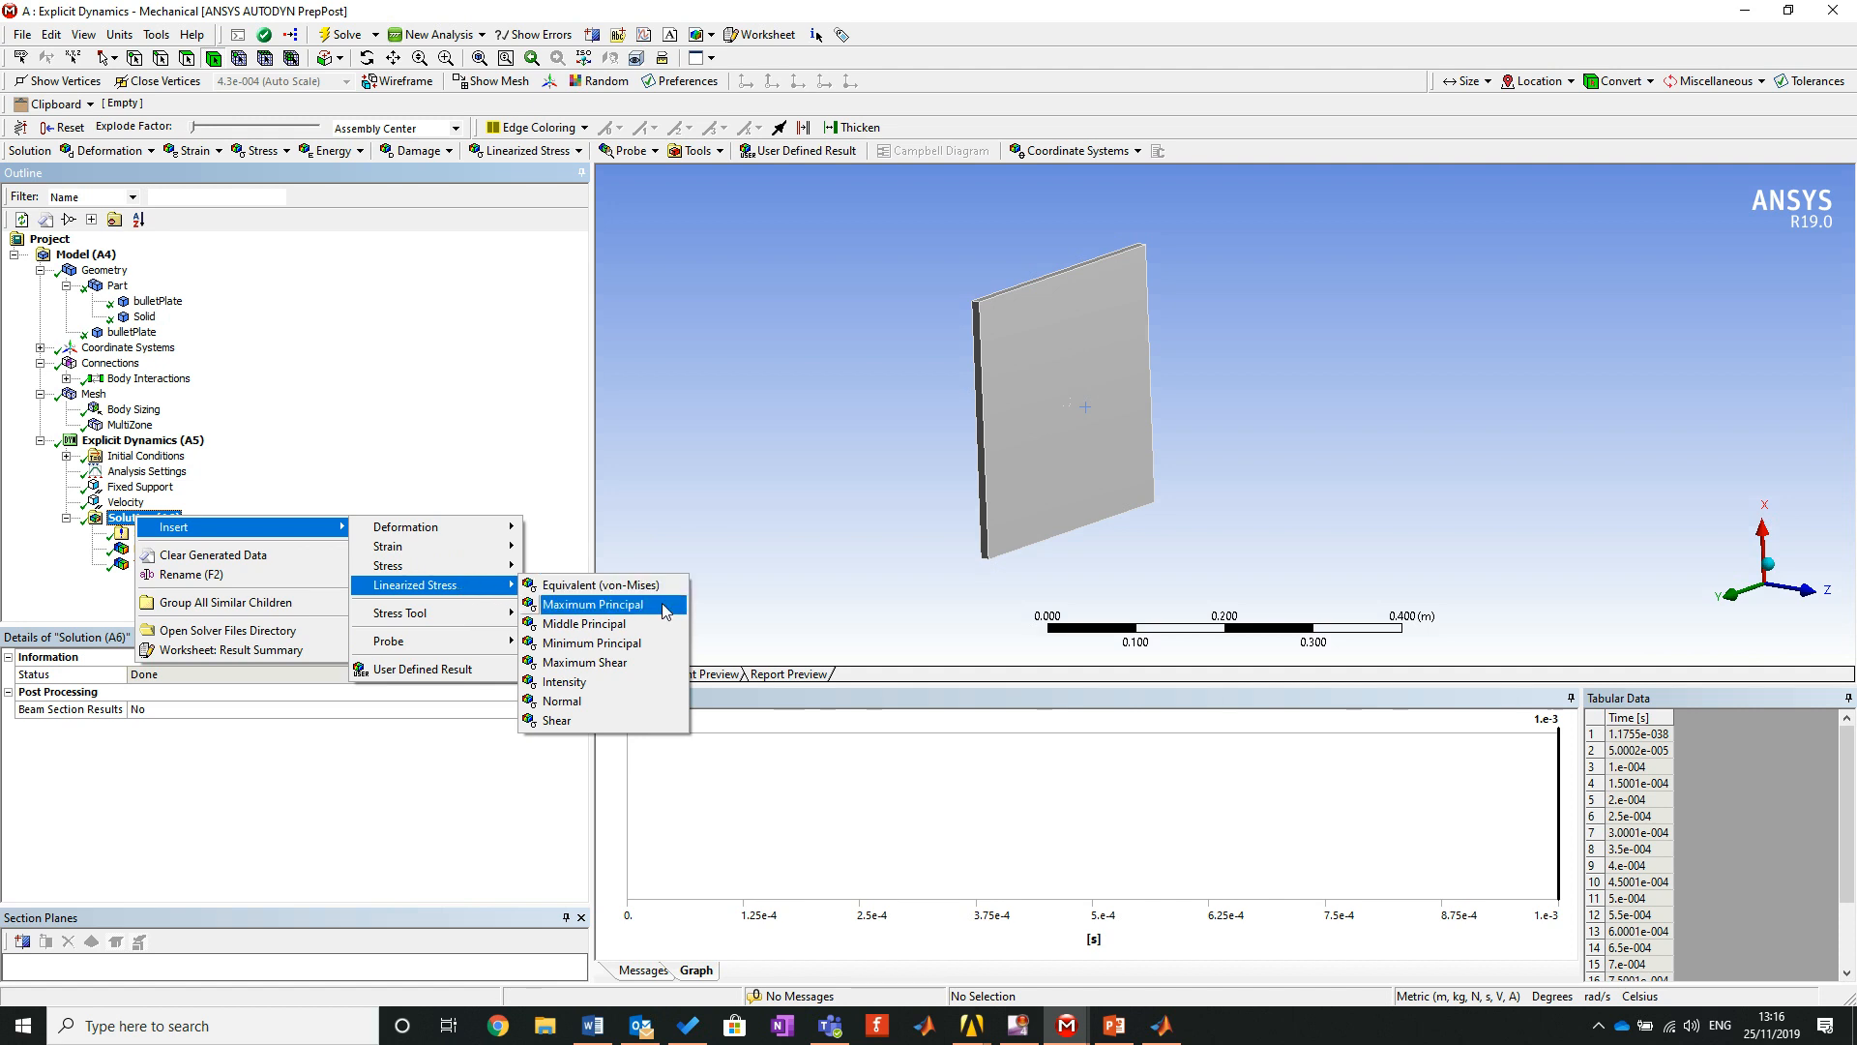
click(617, 683)
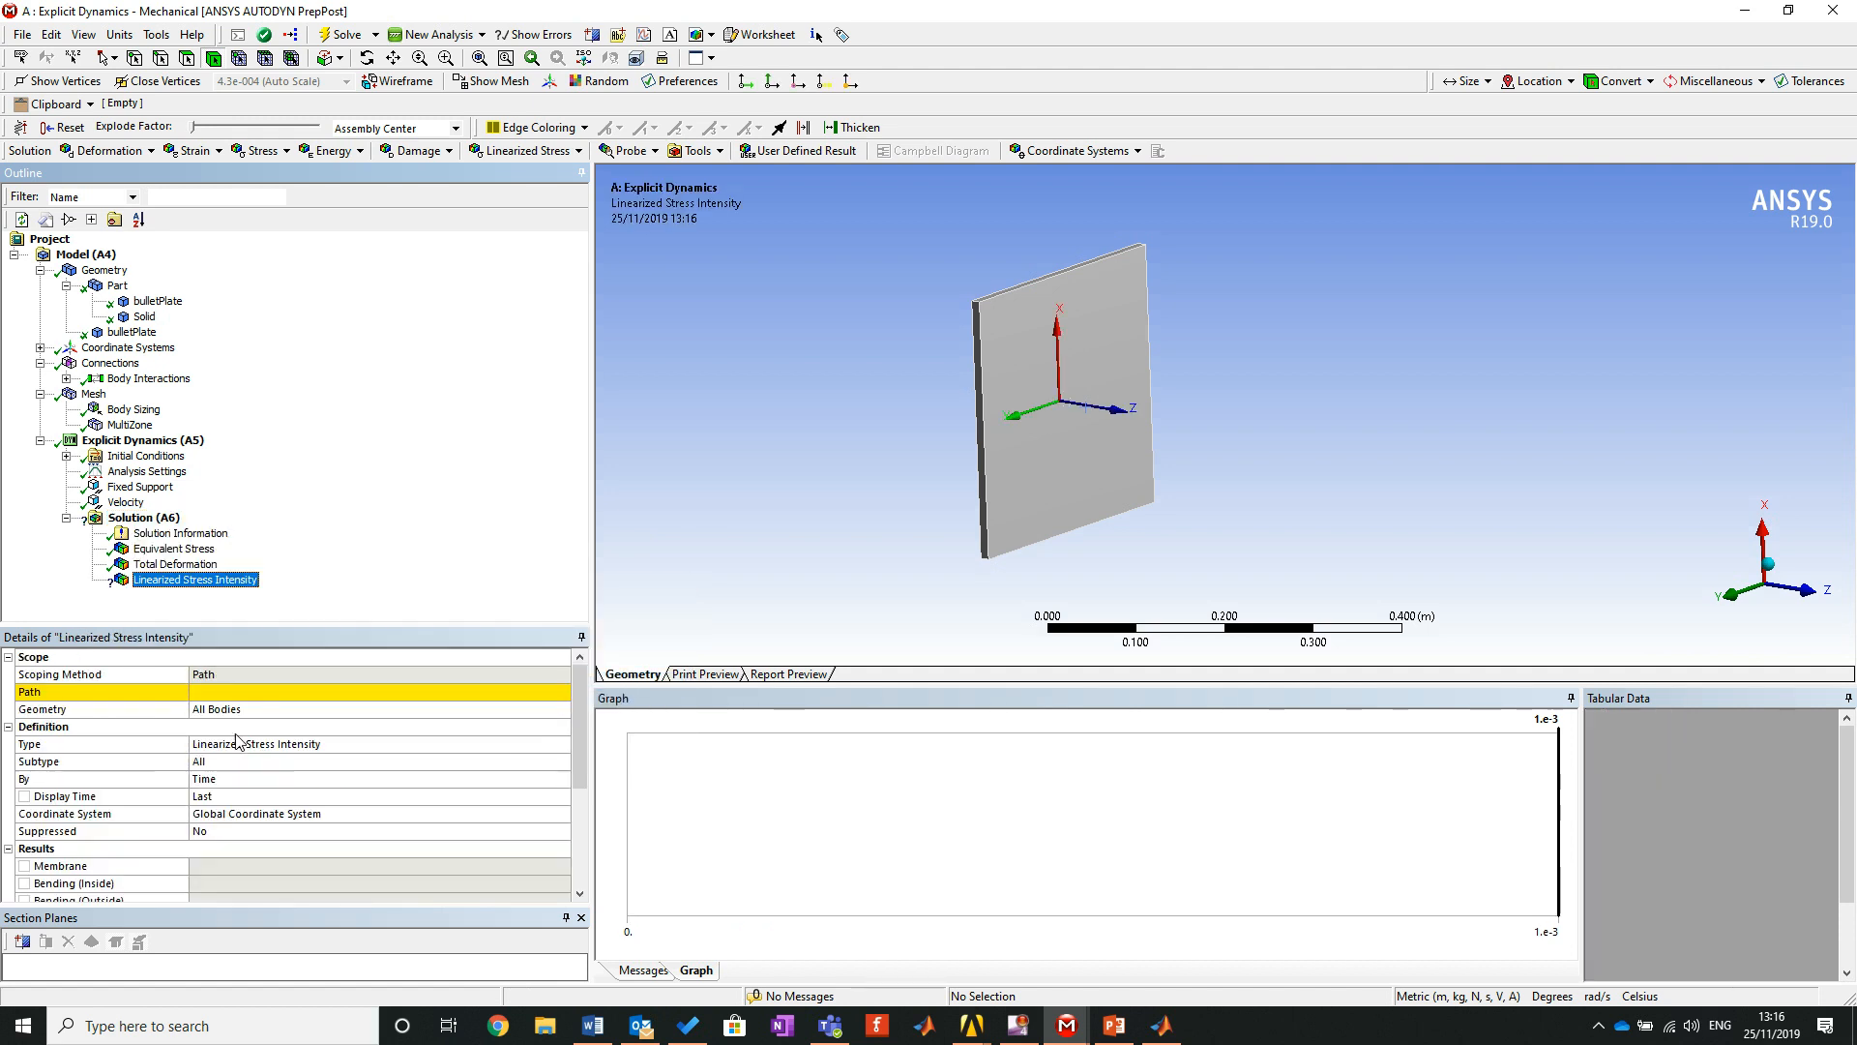
right_click(212, 584)
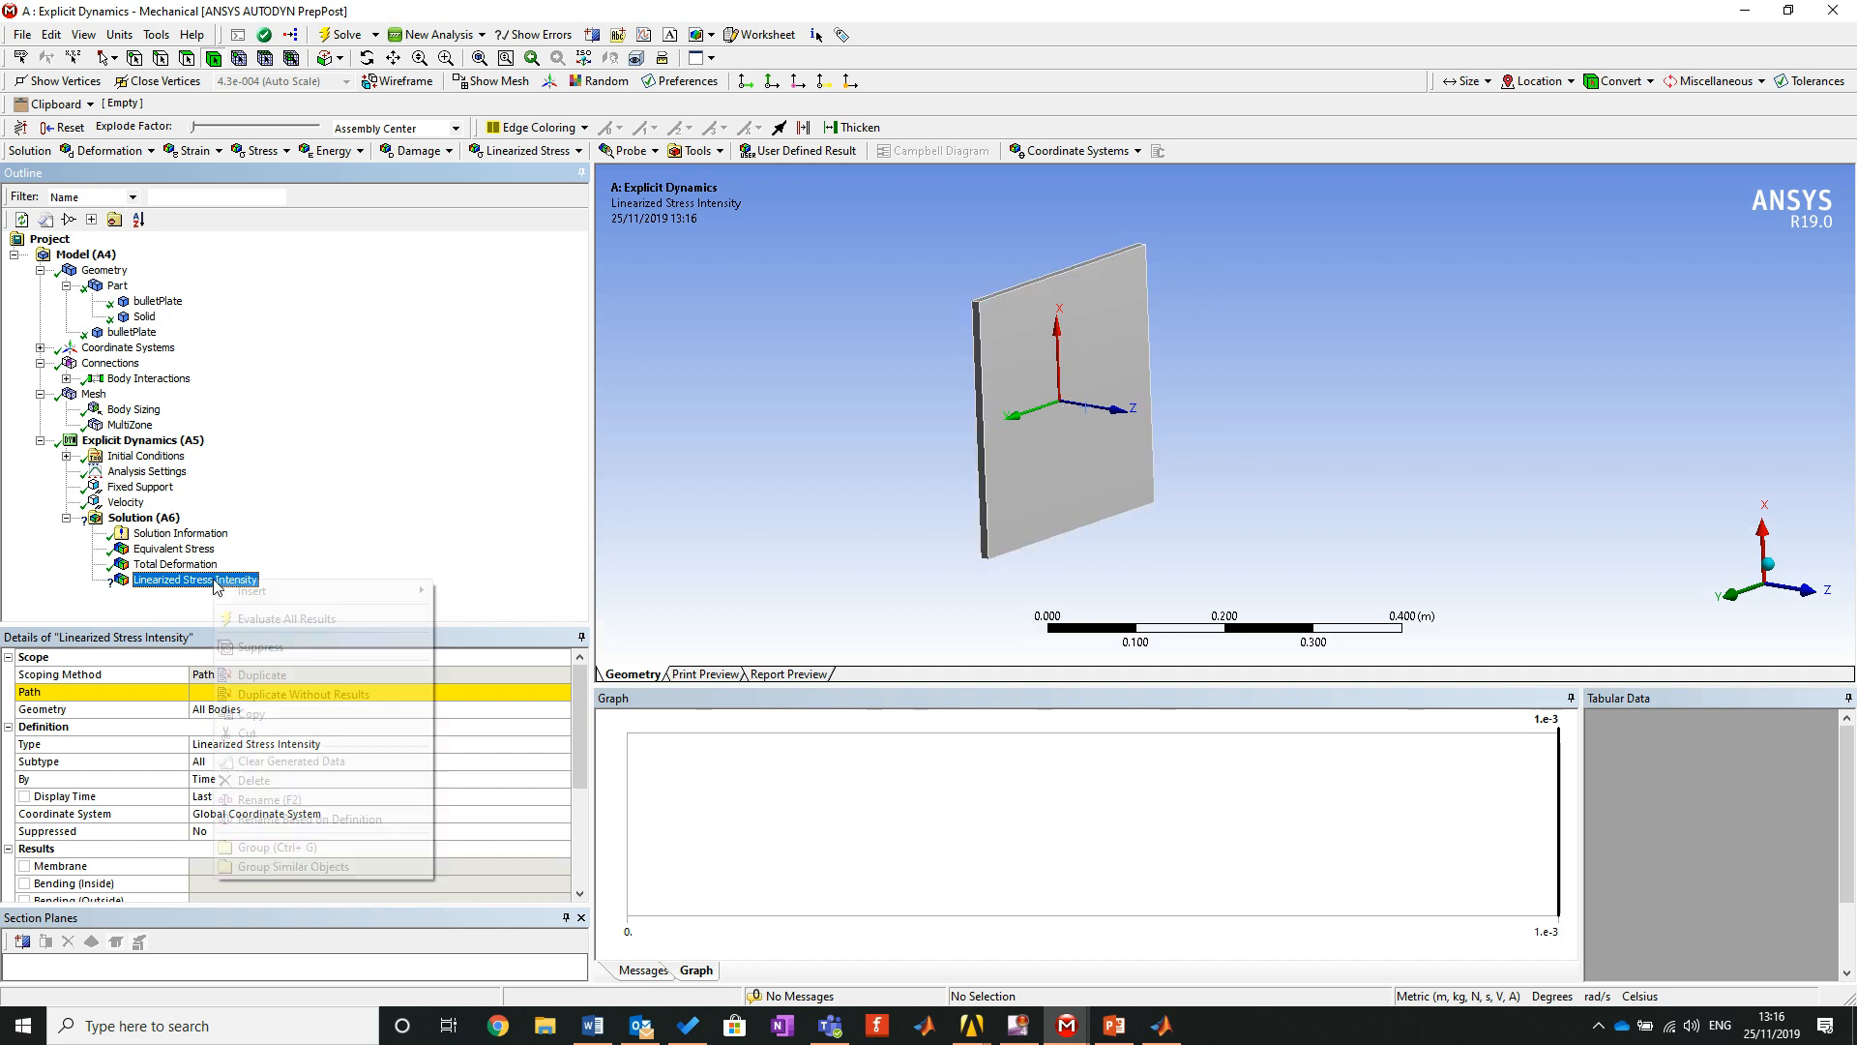
click(280, 780)
click(934, 583)
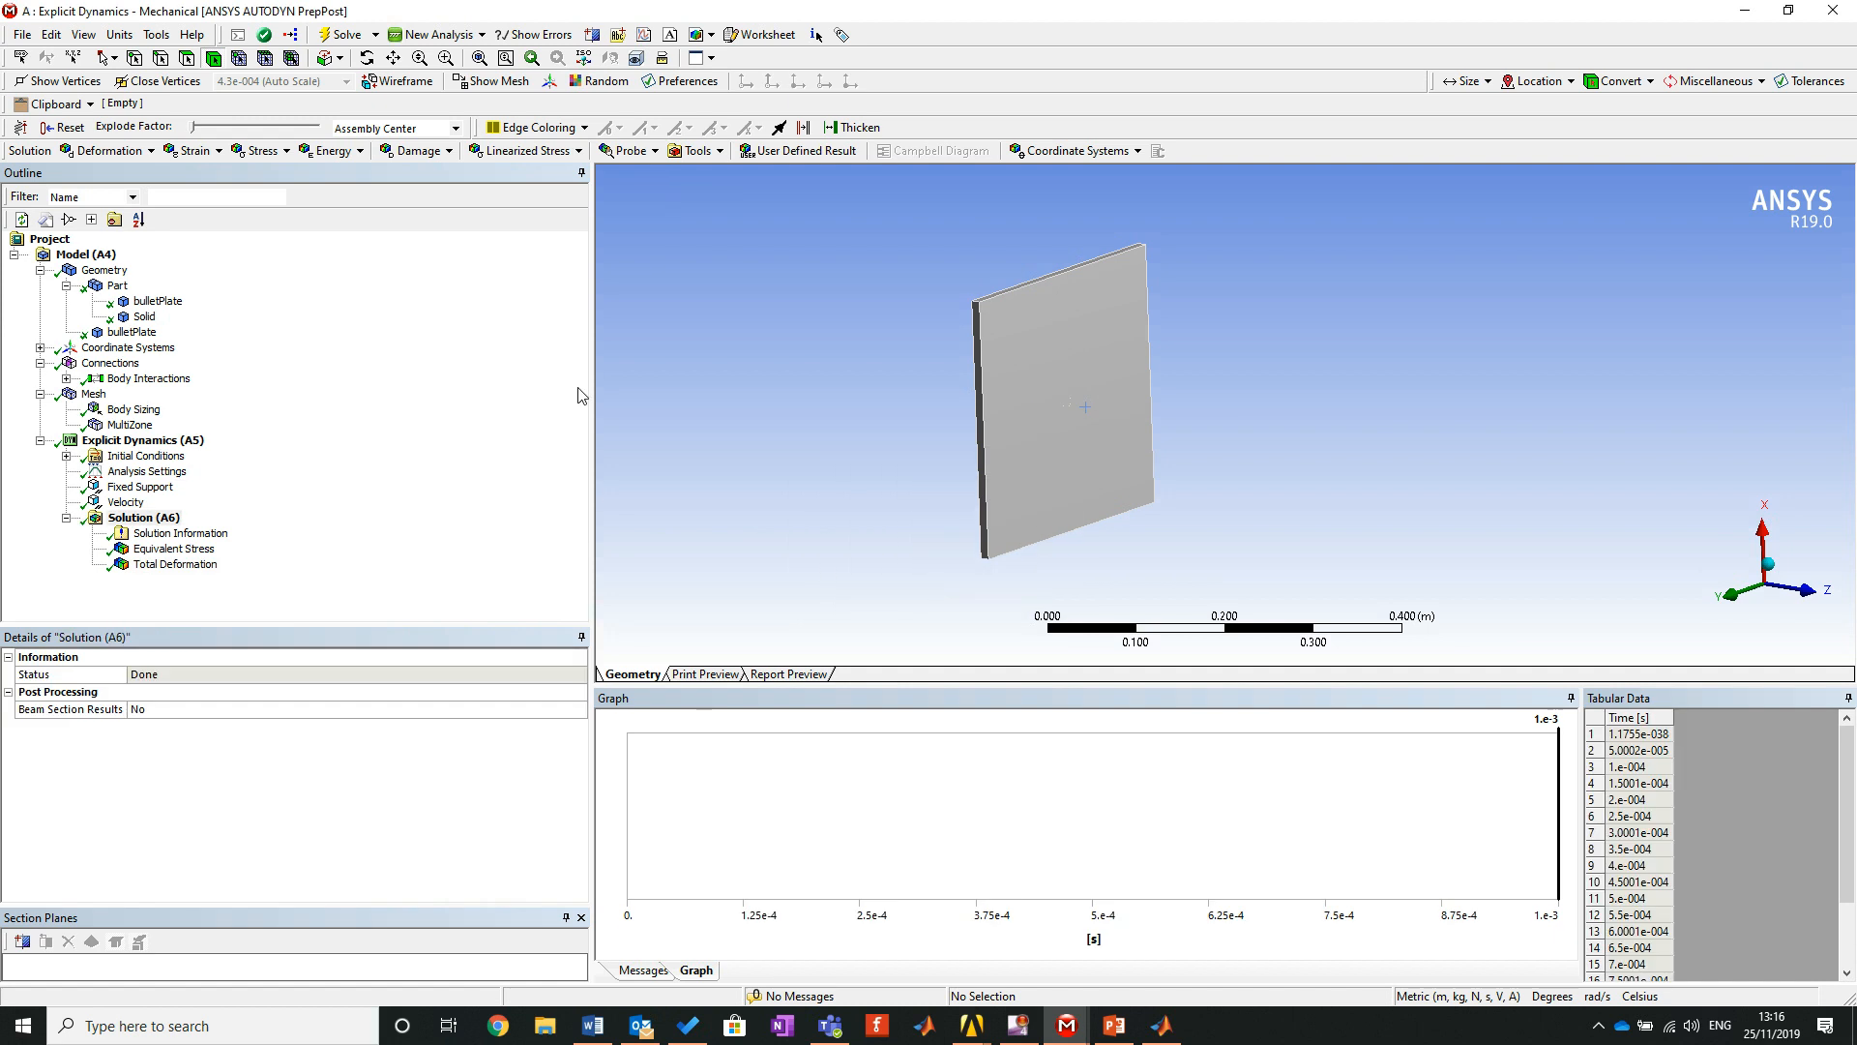
Display the equivalent stress result and inspect the walls of the bullet hole and the stressed areas beside it.
middle_drag(1120, 492, 1190, 494)
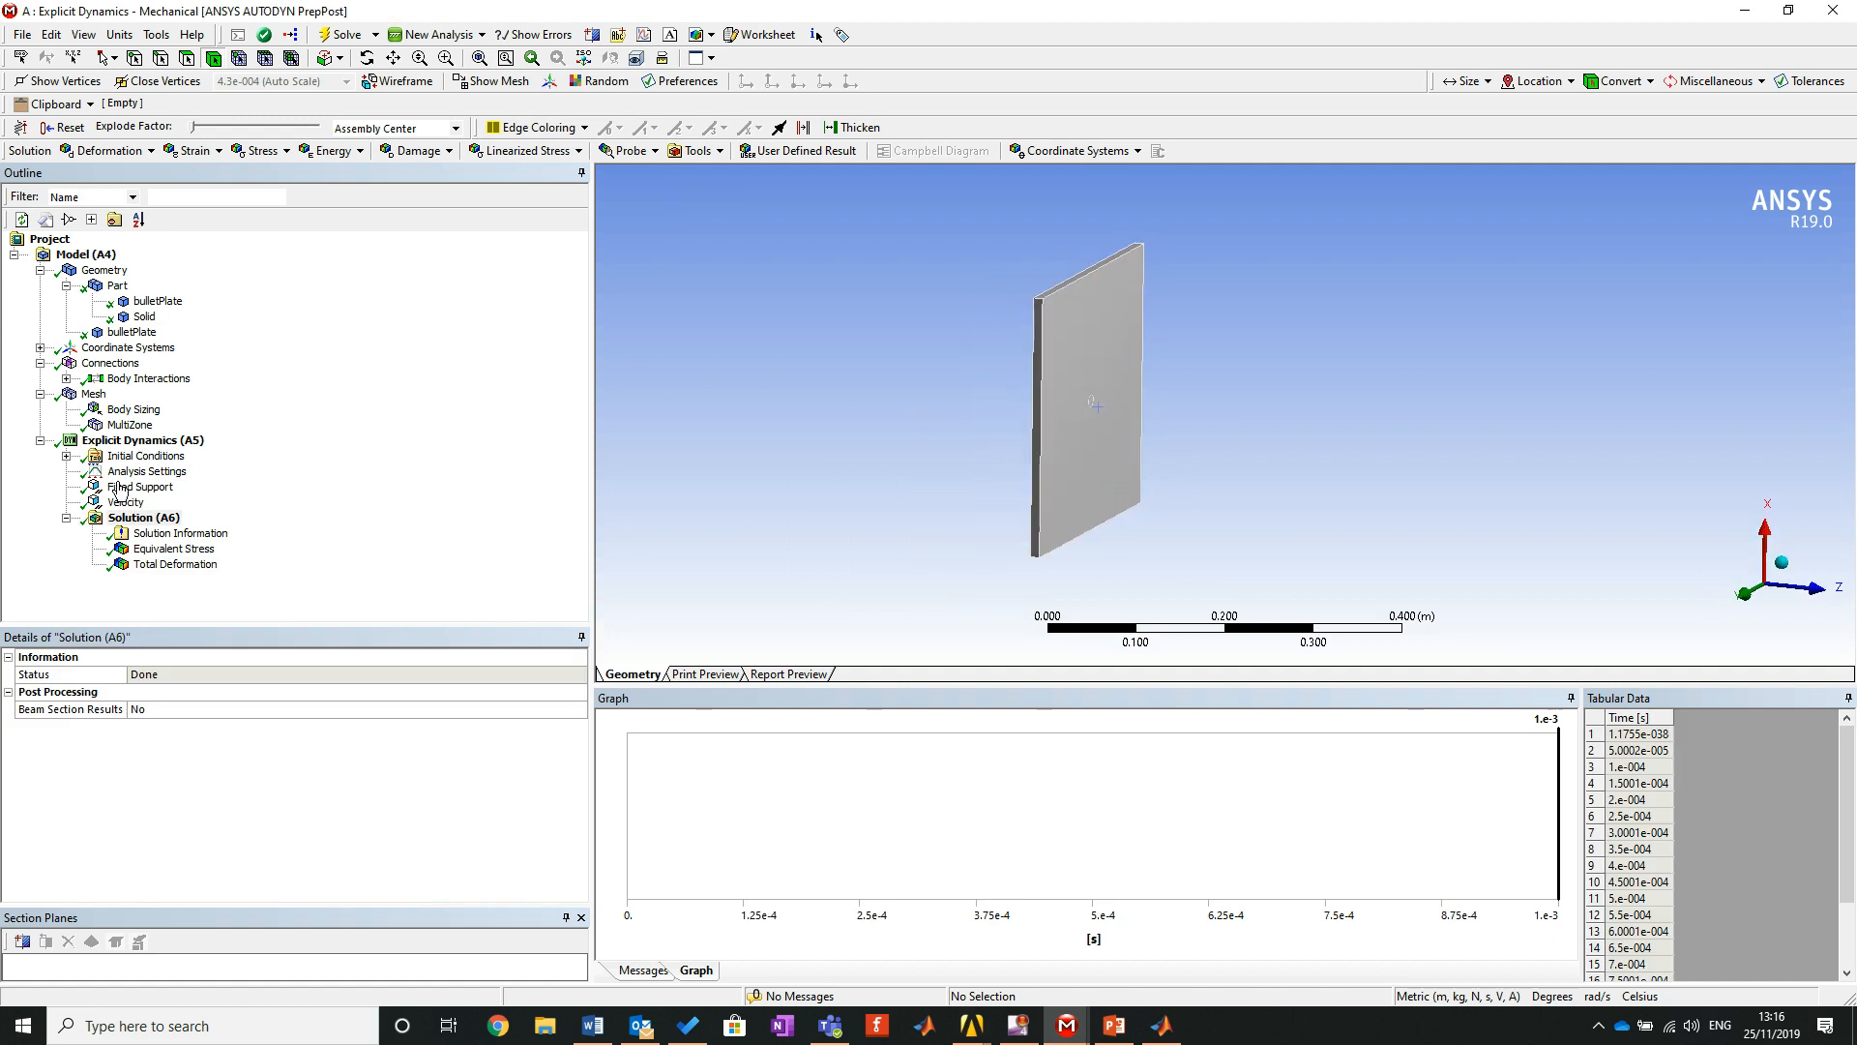
click(160, 553)
right_drag(1016, 355, 1159, 423)
middle_drag(1172, 464, 1036, 467)
right_drag(898, 308, 1023, 434)
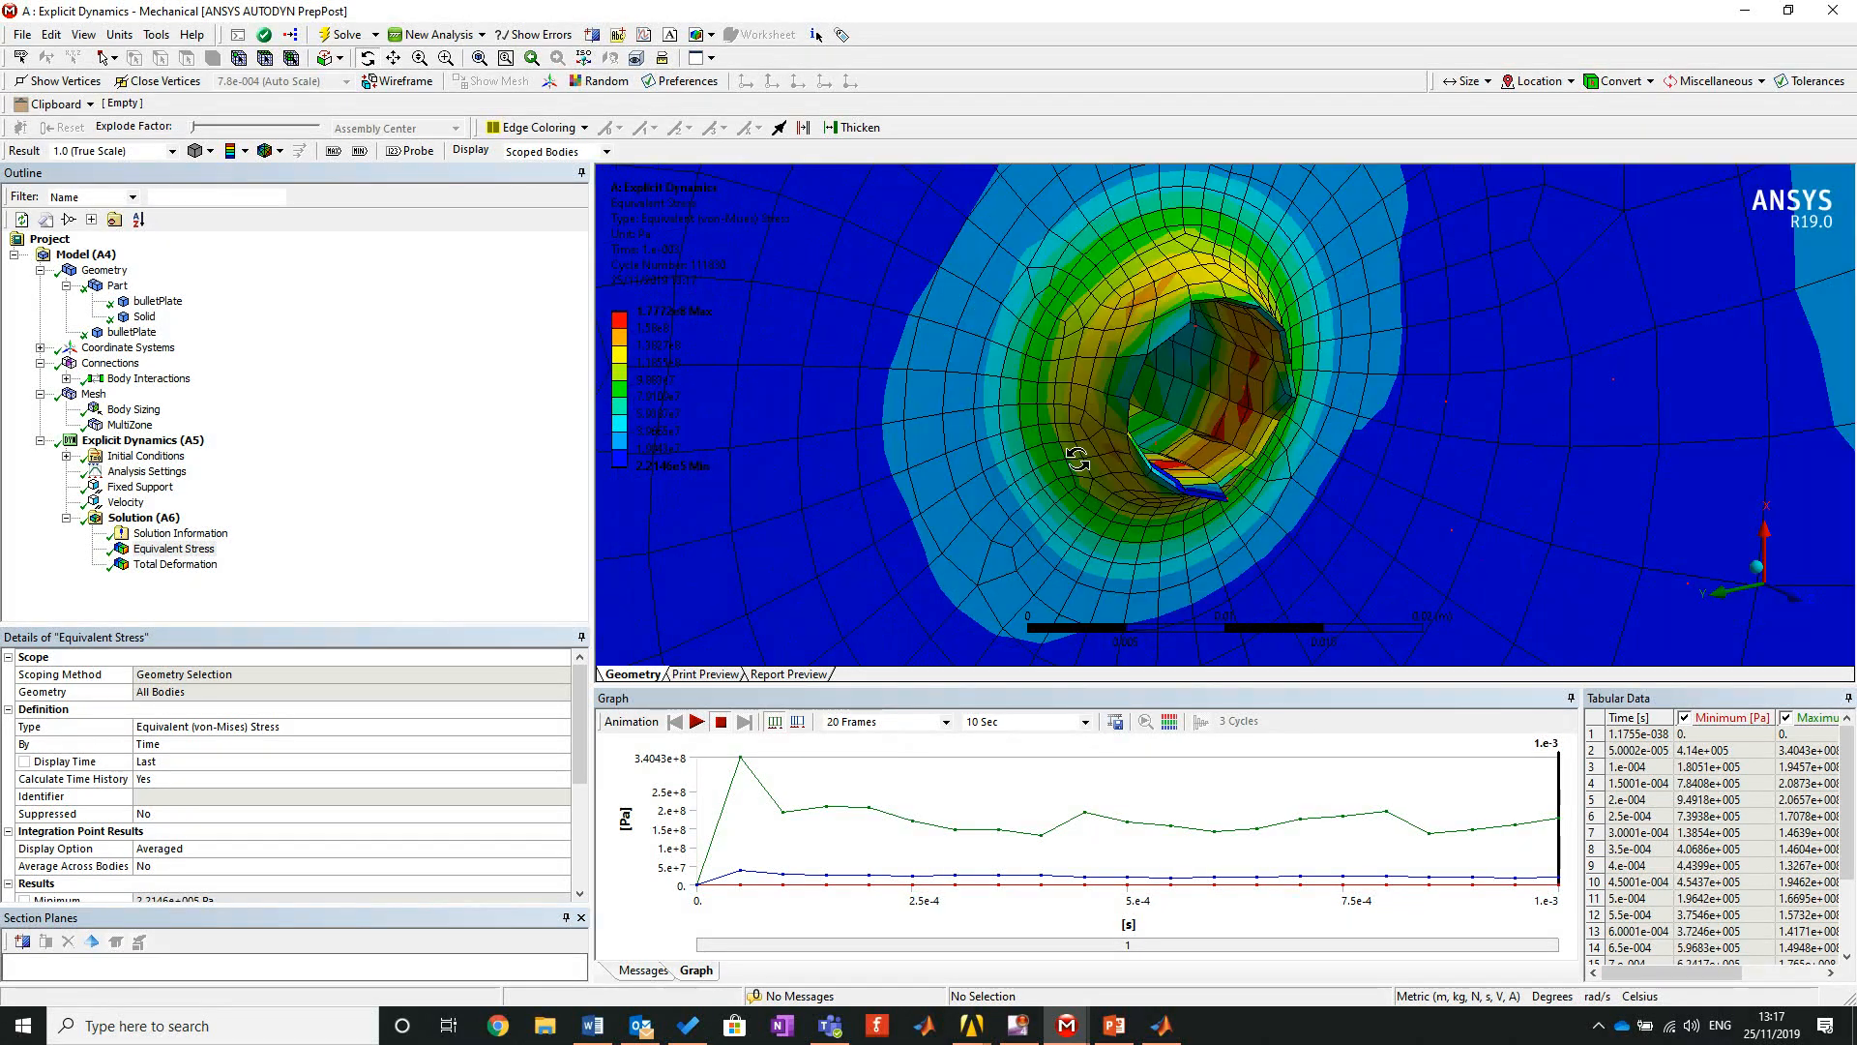
middle_drag(1240, 398, 1239, 381)
scroll(1240, 387, down, 5)
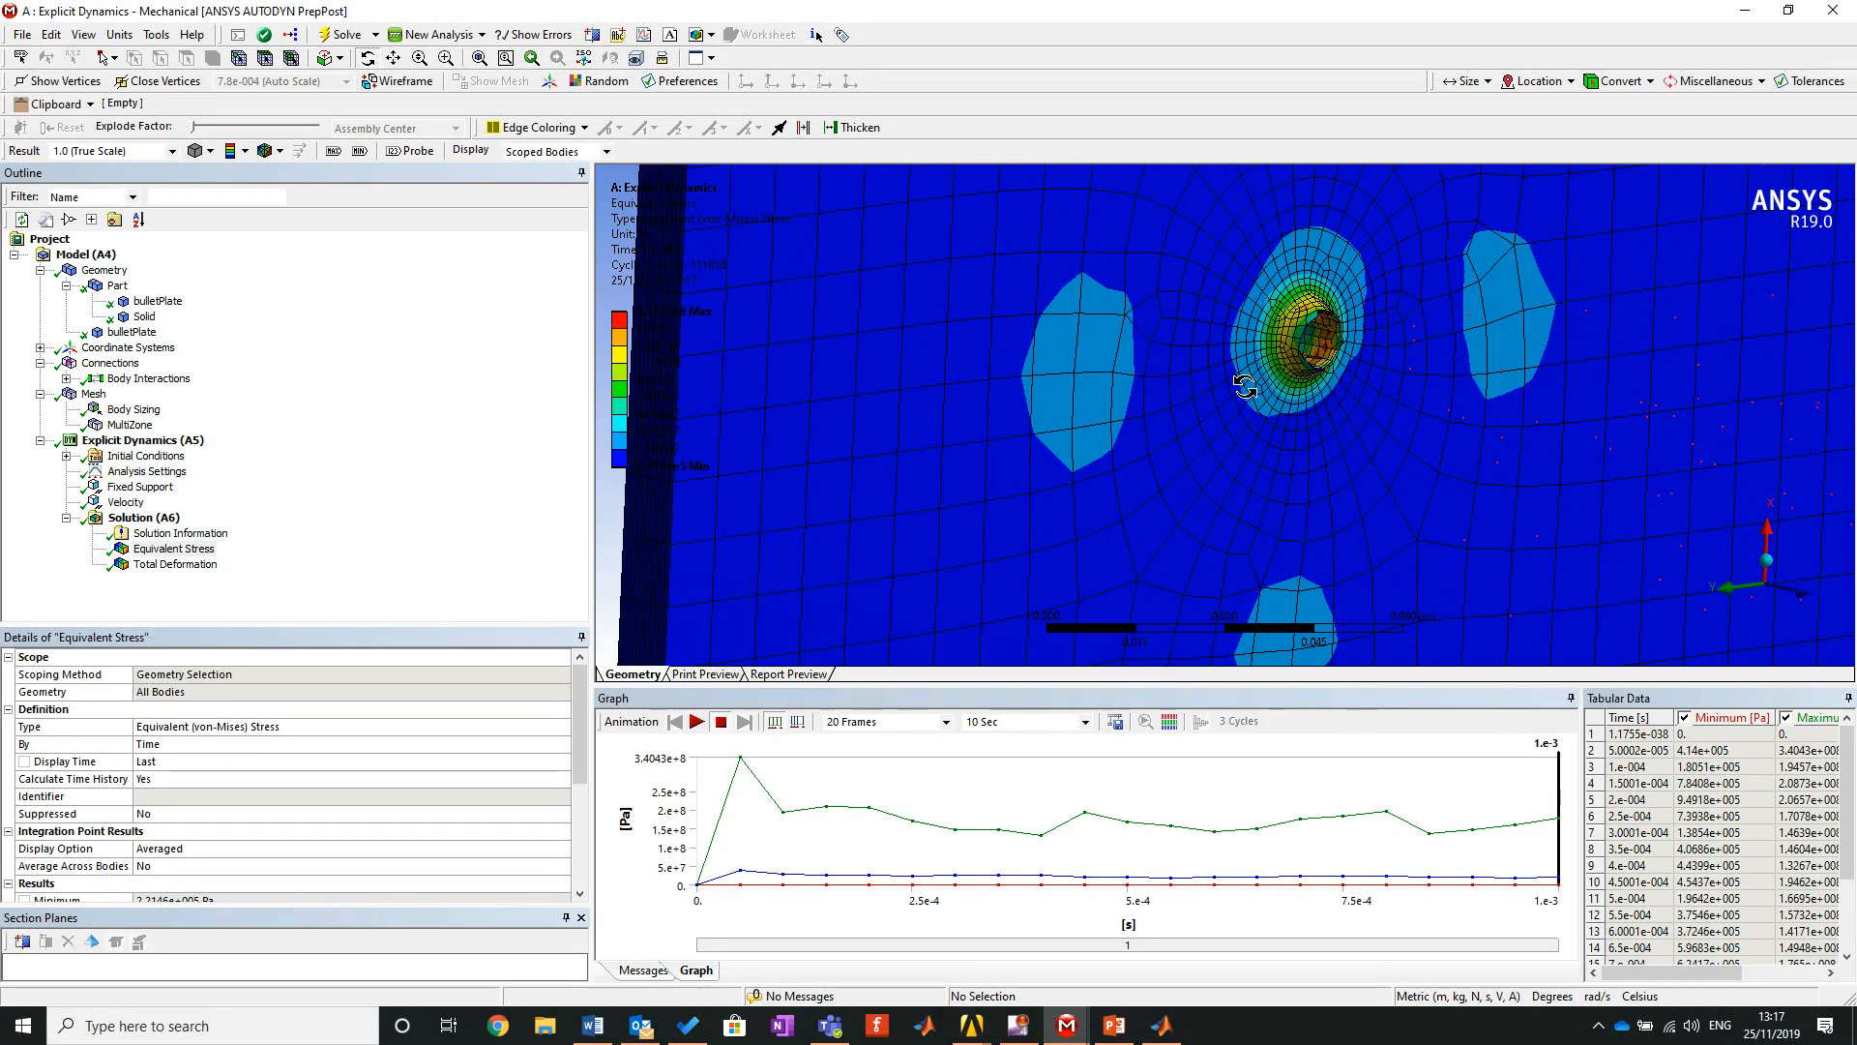
right_drag(1442, 302, 1478, 346)
scroll(1219, 400, down, 7)
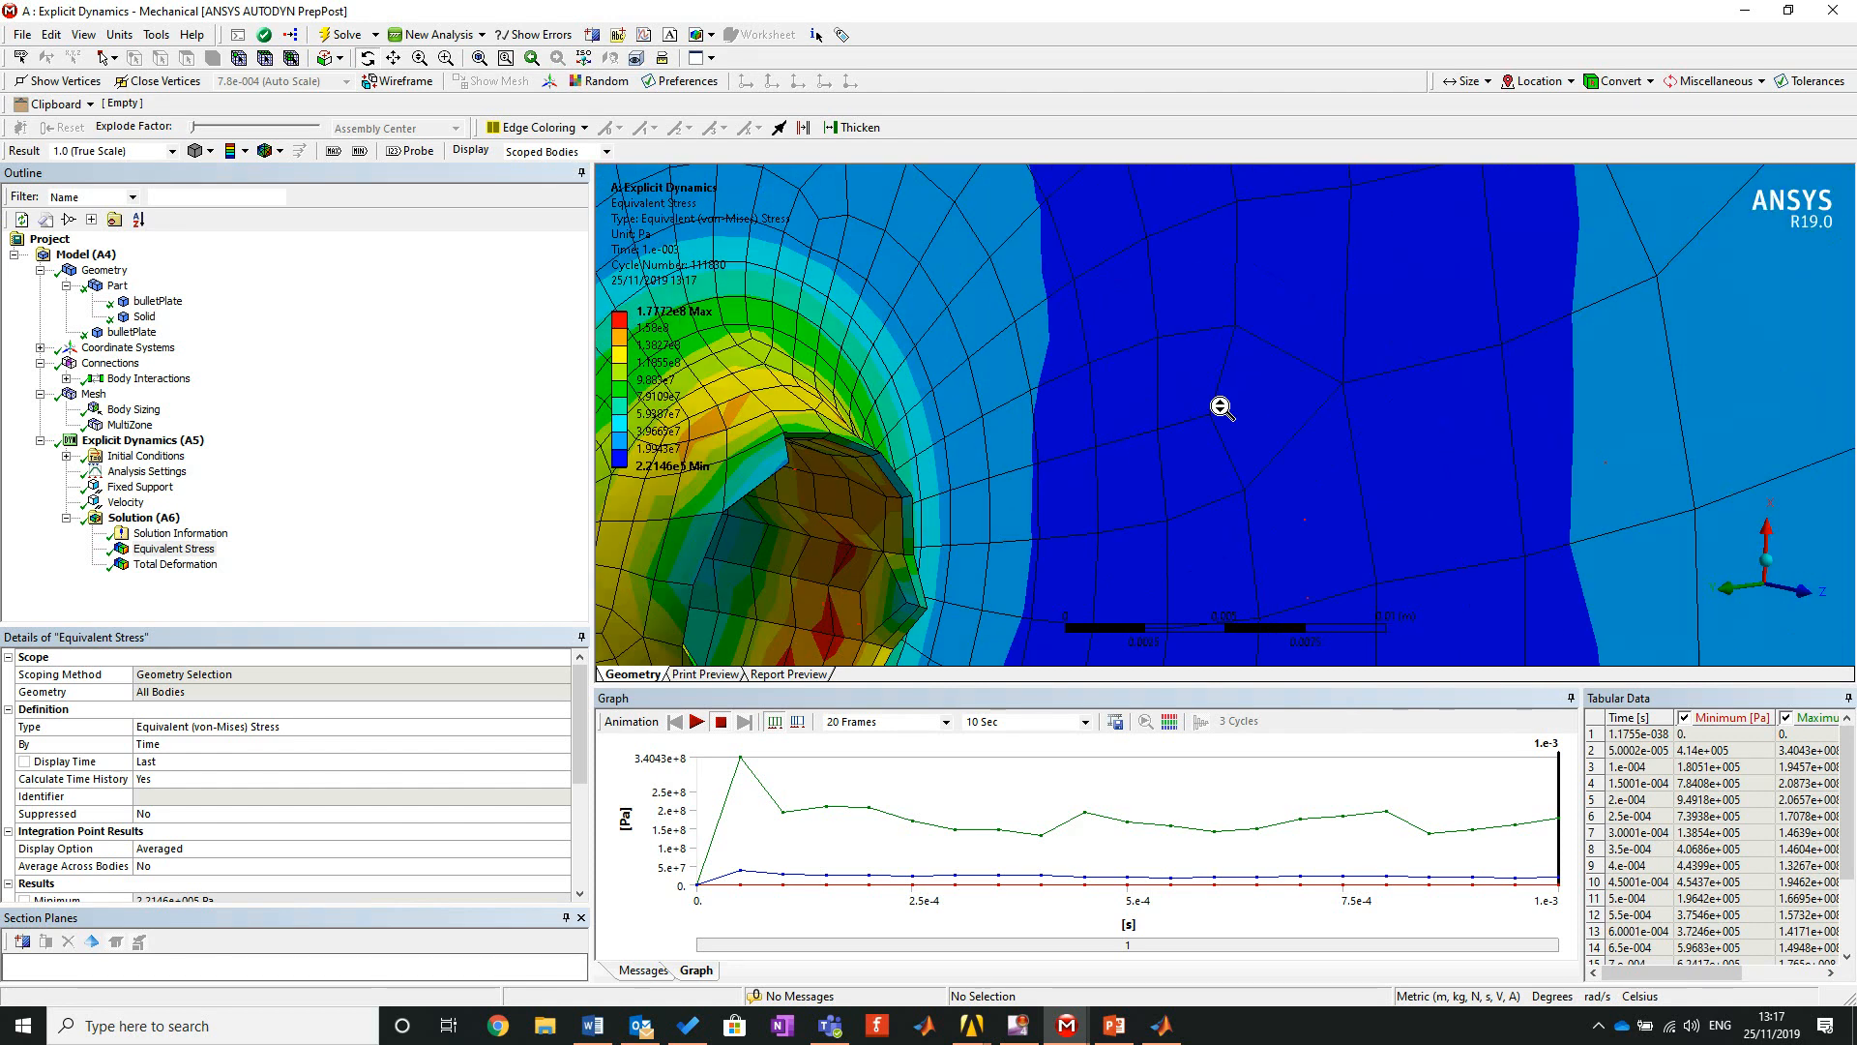
Examine the stress patches around the bullet hole on the exit face from above and at a low angle.
middle_drag(1158, 460, 1300, 326)
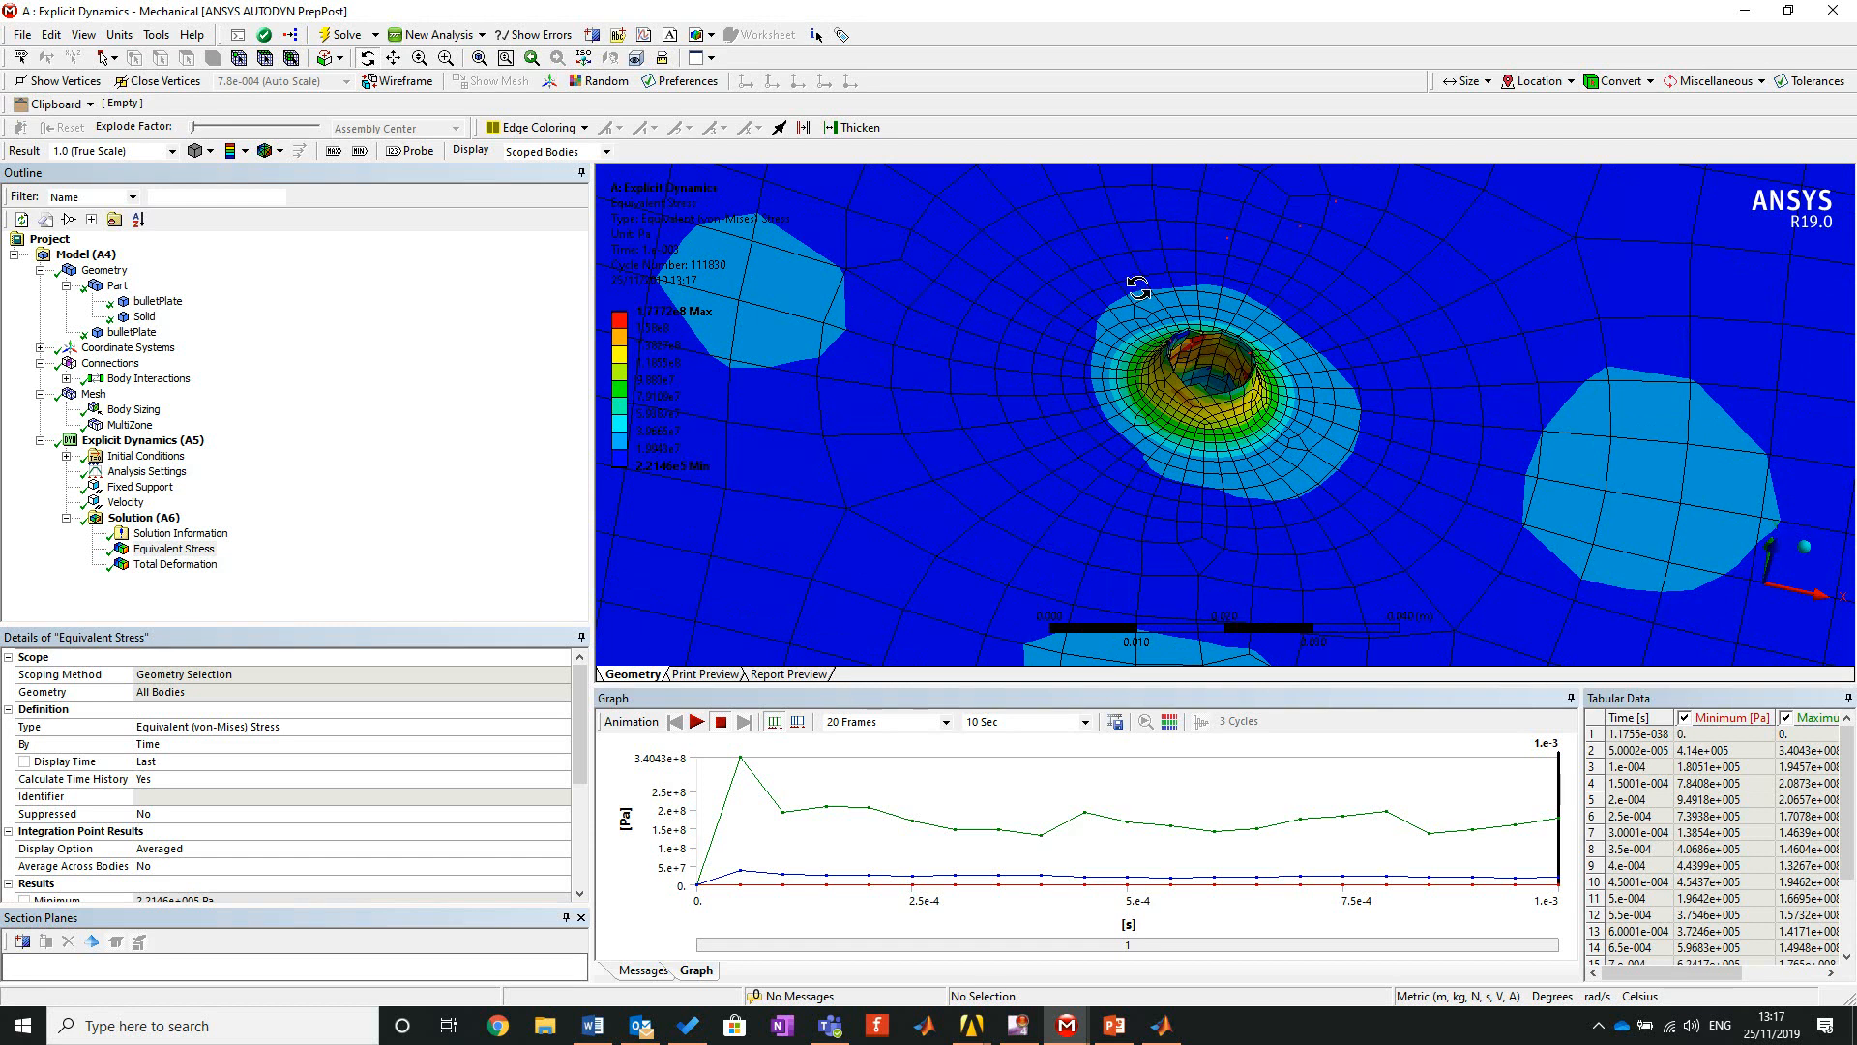
right_drag(1270, 428, 1293, 435)
mouse_move(1247, 448)
middle_down()
mouse_move(1227, 402)
mouse_move(1261, 411)
mouse_move(1227, 460)
middle_up()
scroll(1225, 457, down, 15)
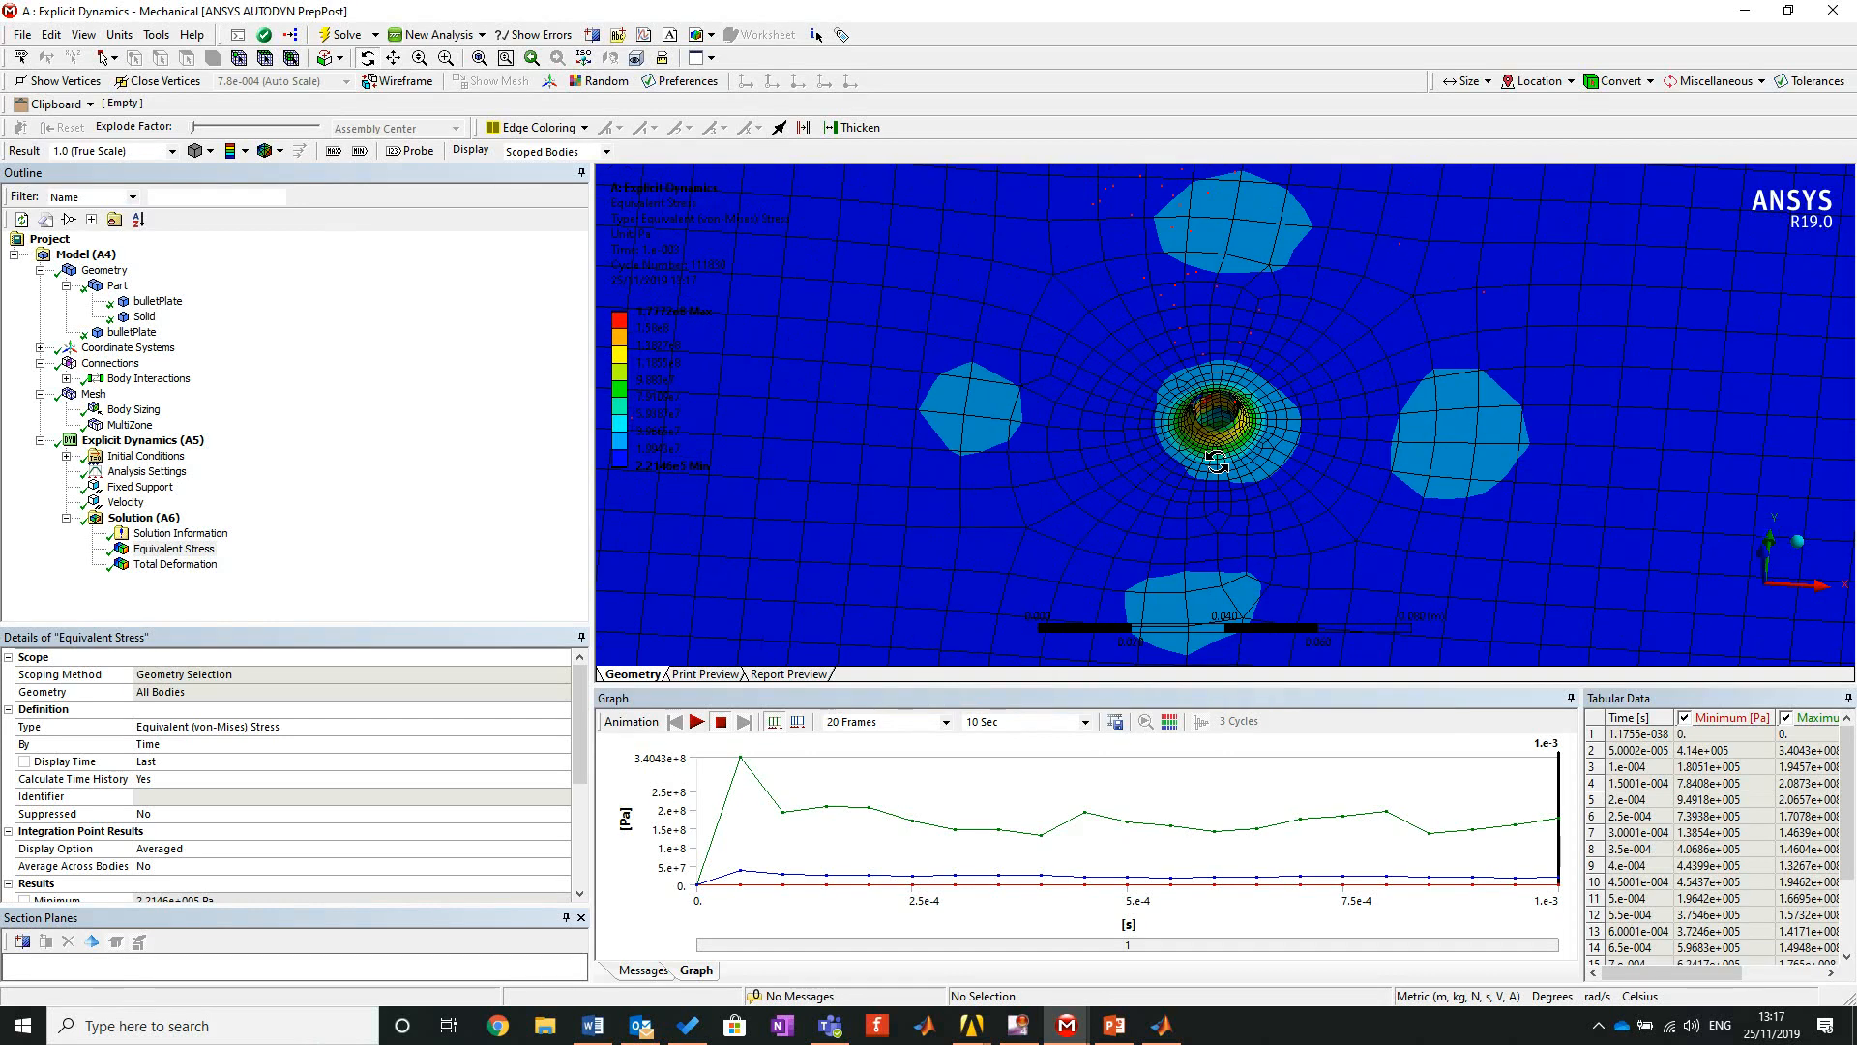
scroll(1224, 437, down, 3)
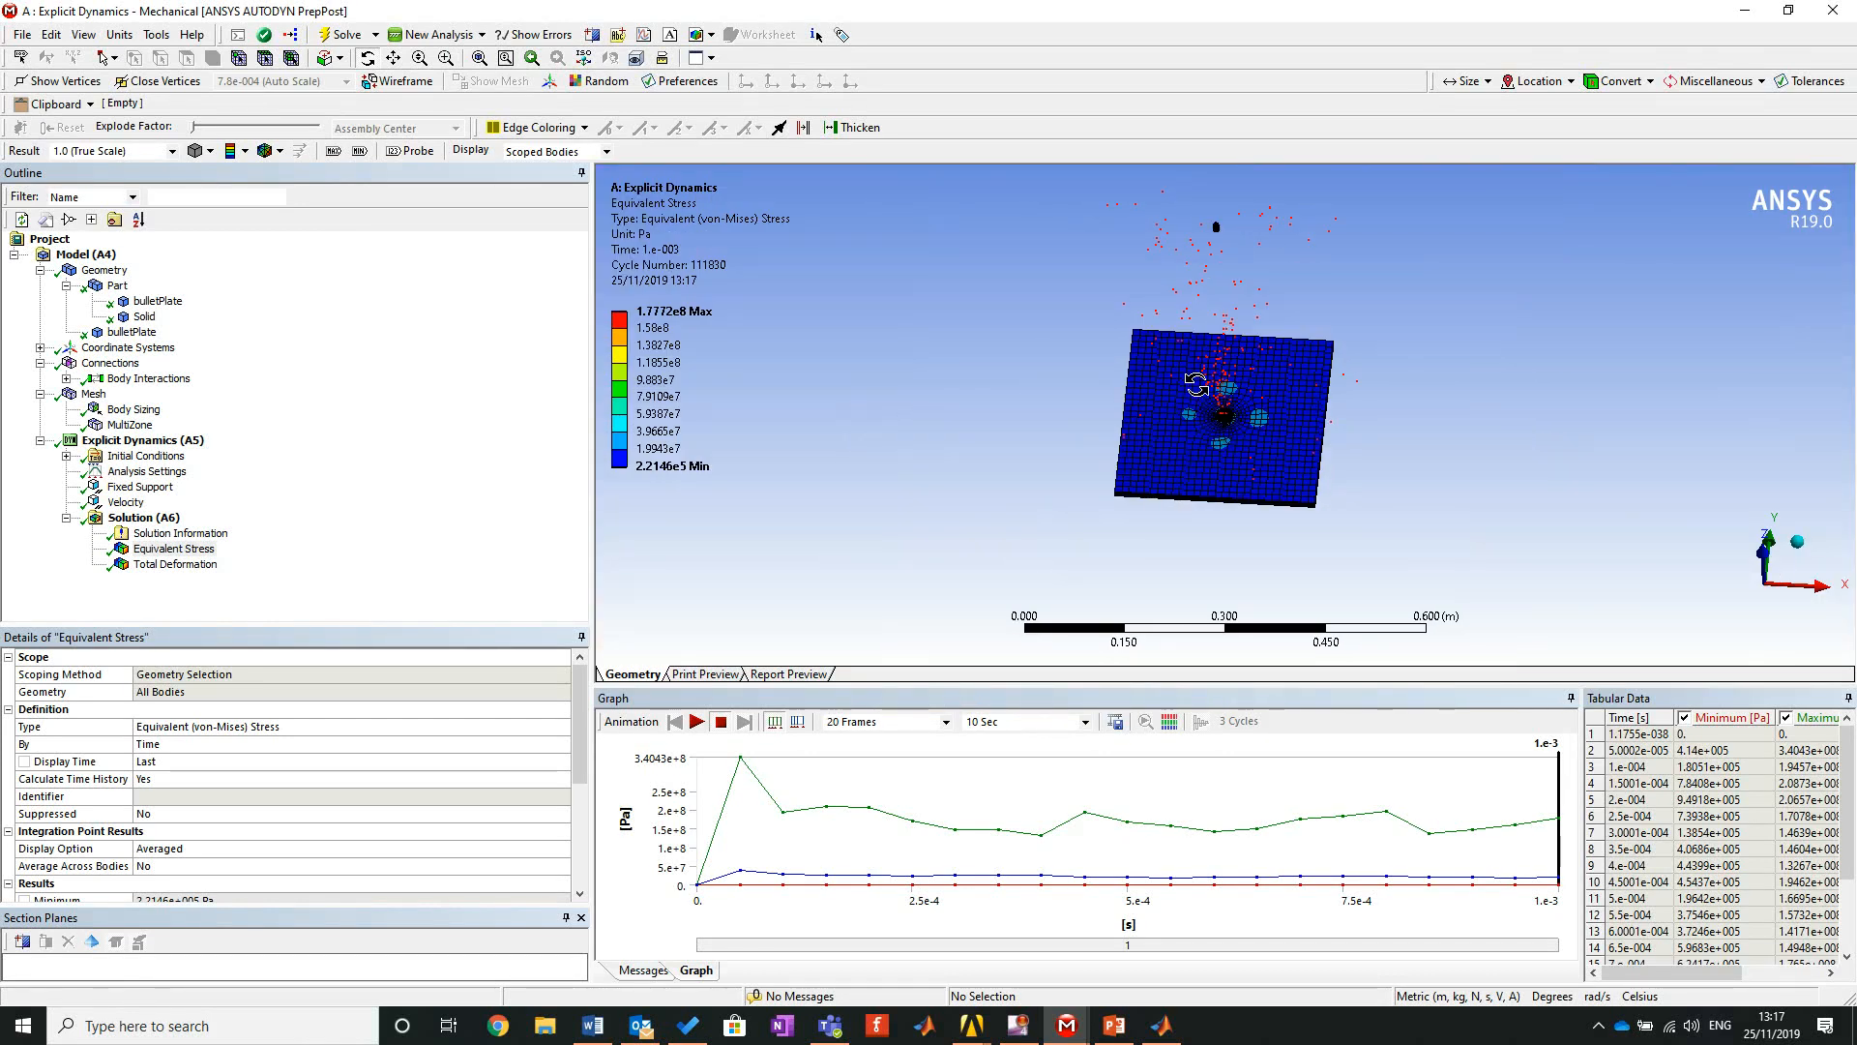
scroll(1259, 440, up, 15)
drag(1209, 530, 1084, 473)
scroll(1113, 467, down, 10)
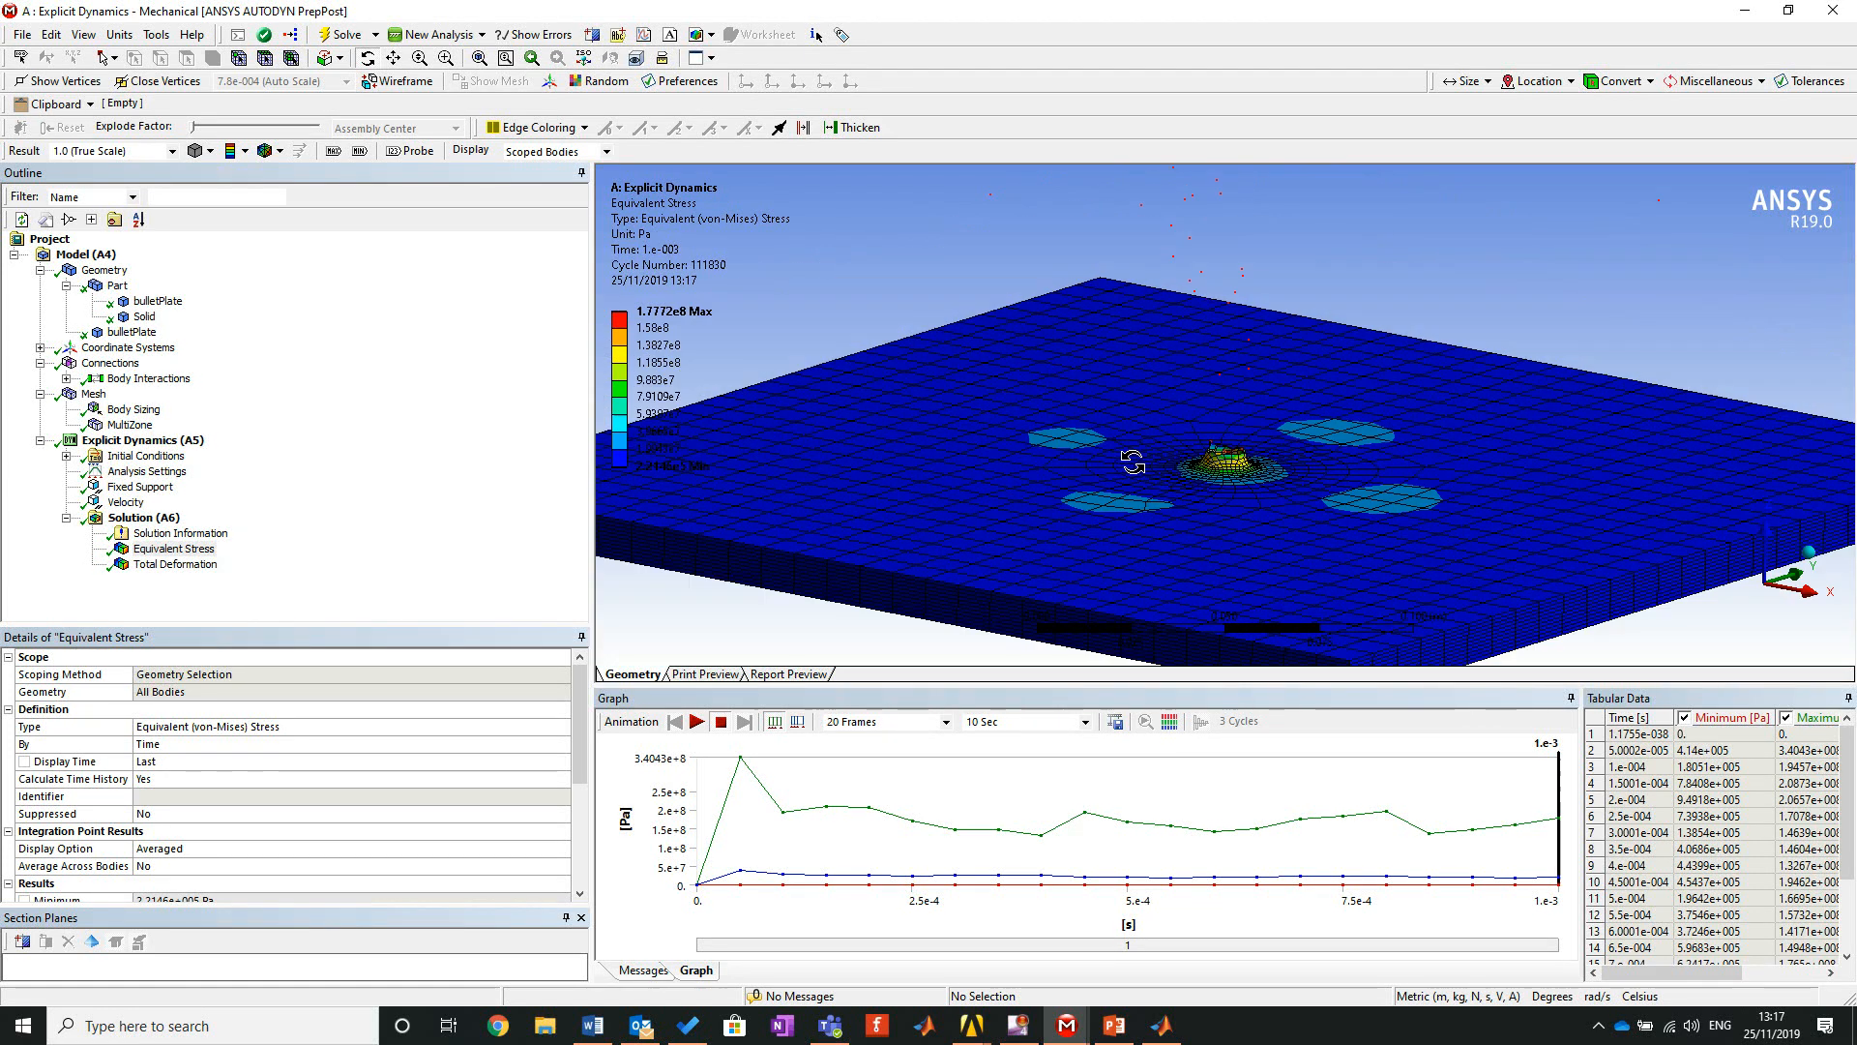
Play the equivalent stress animation close up on the hole's raised rim, and stop it.
right_drag(1114, 383, 1373, 530)
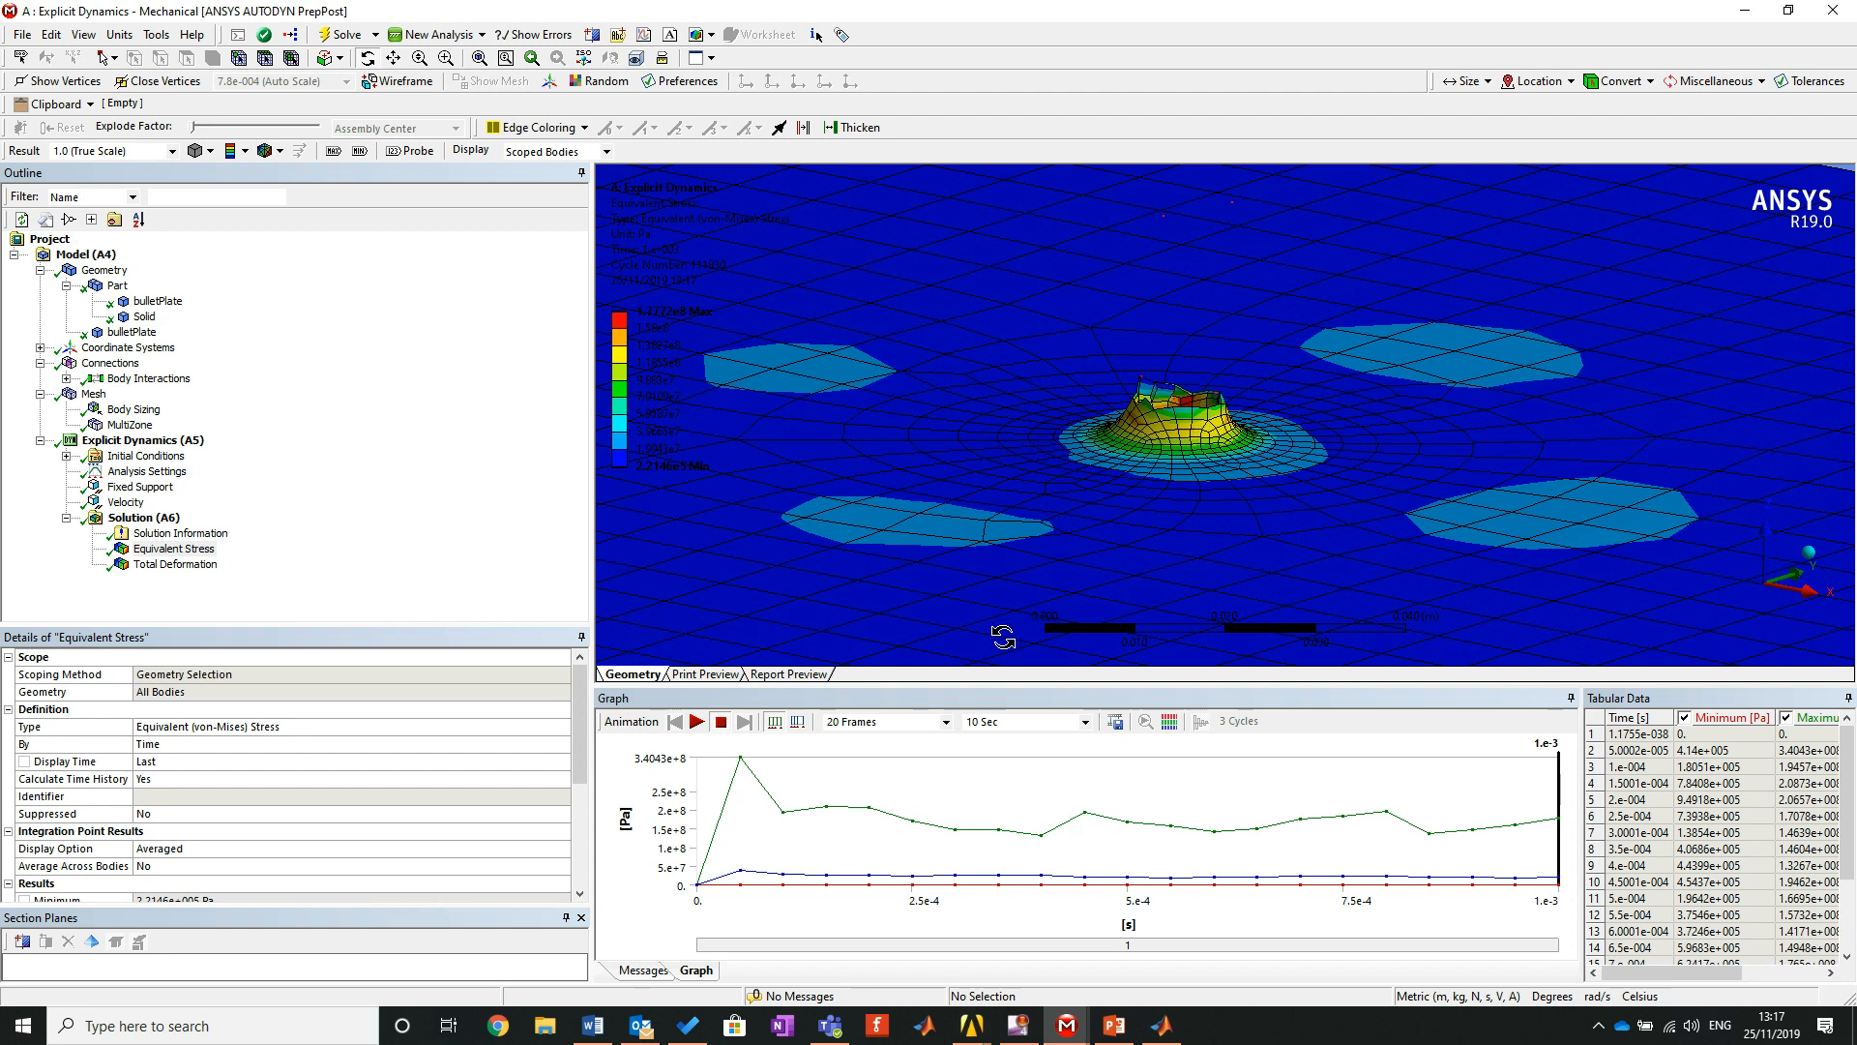
click(698, 723)
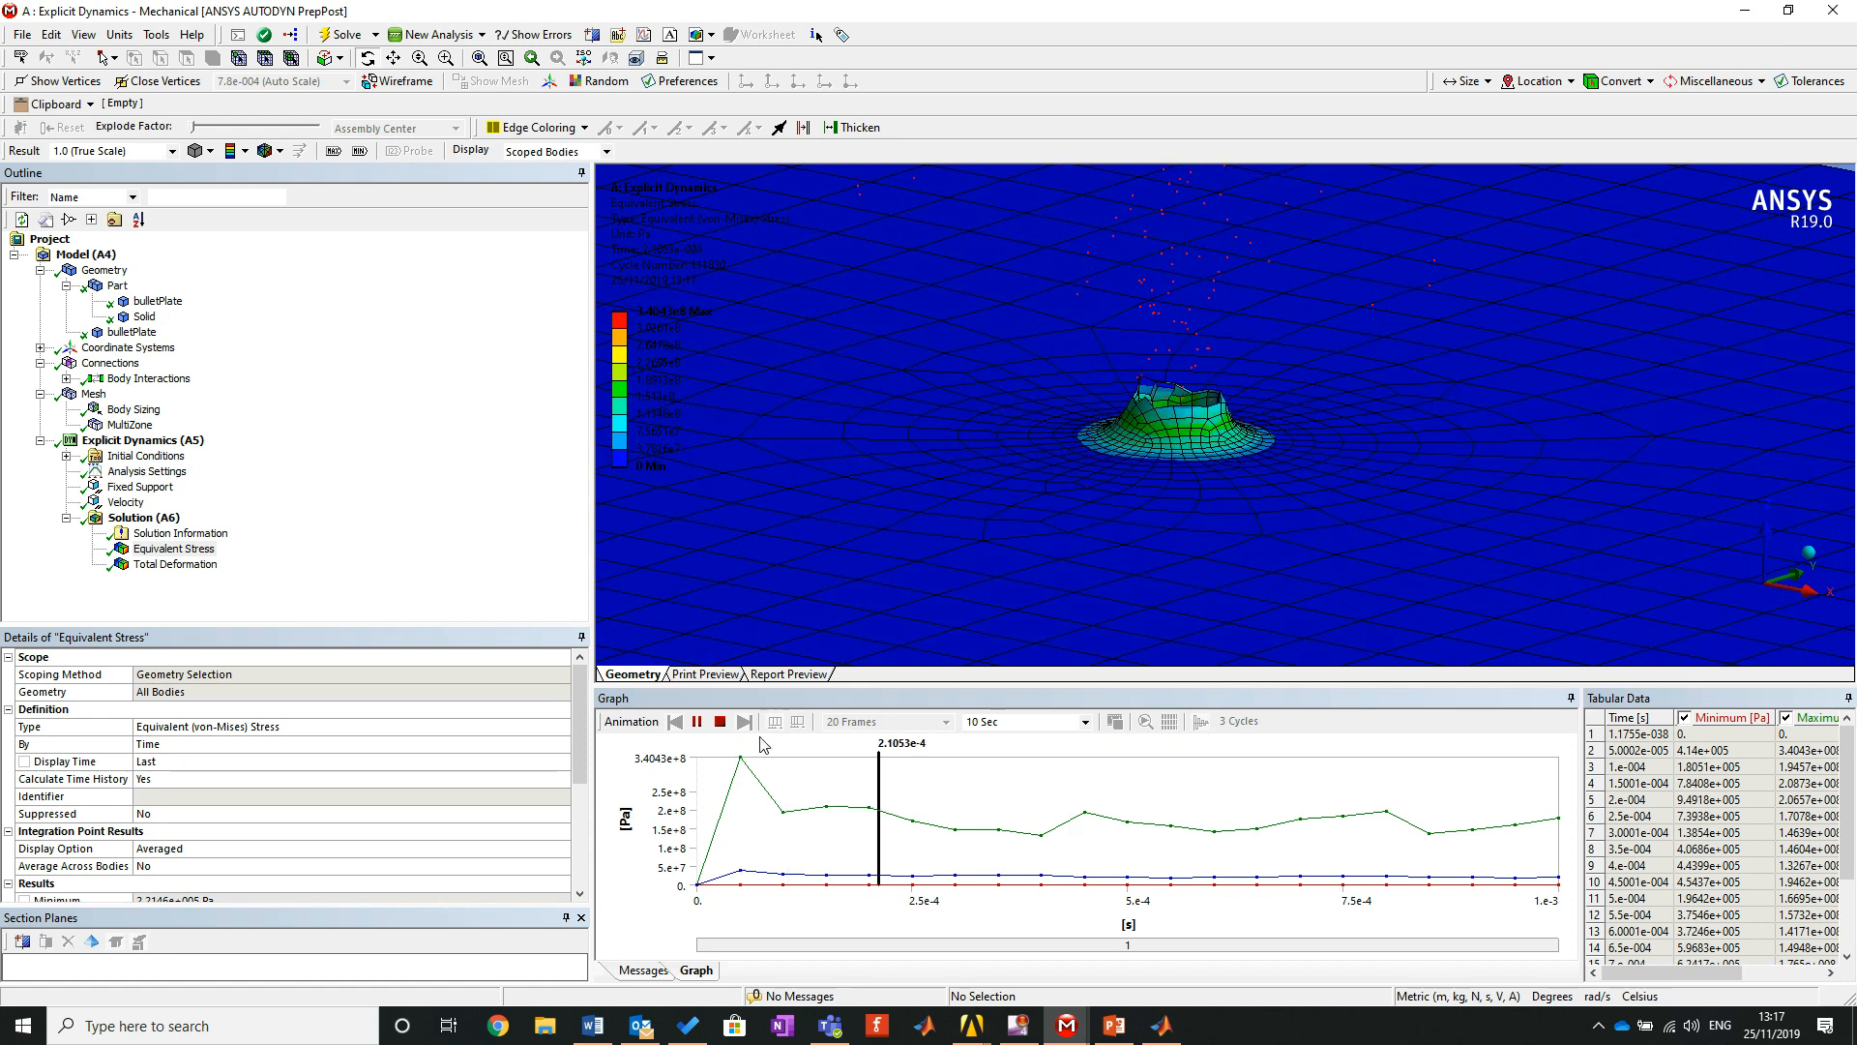
click(720, 721)
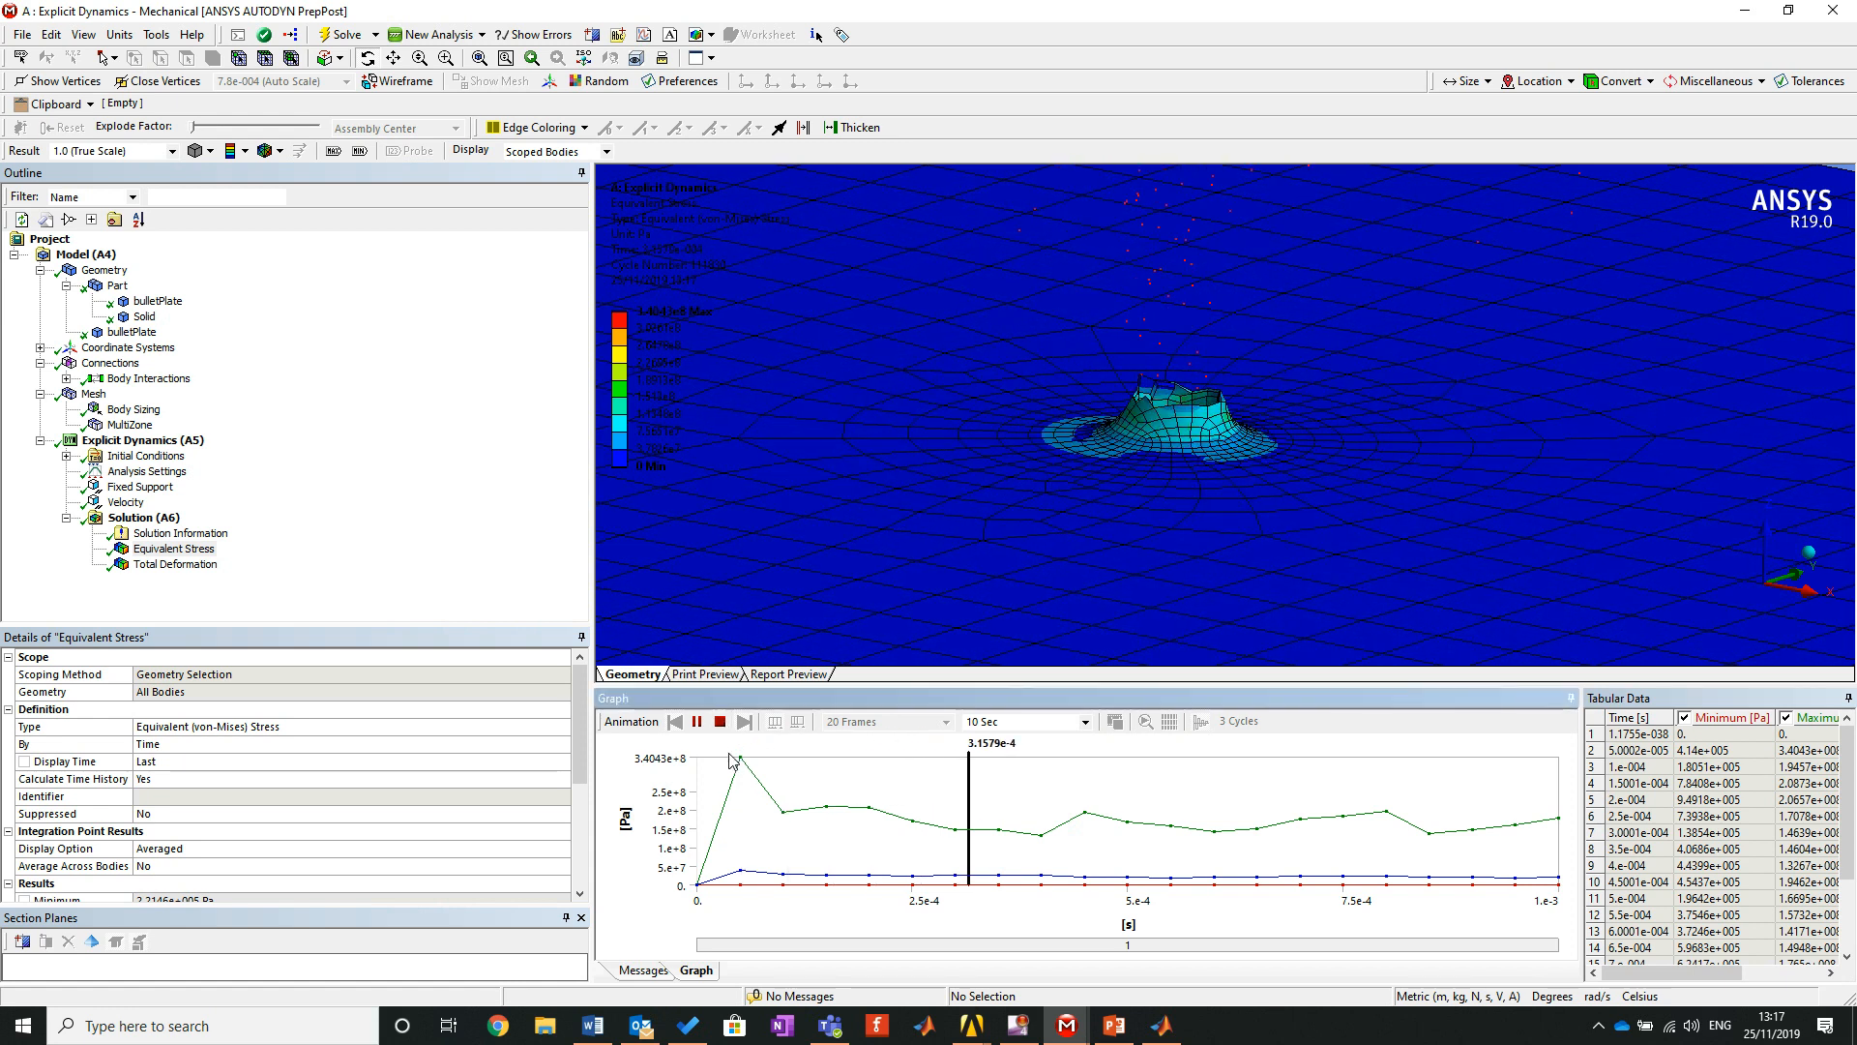
Retrieve the equivalent stress result at 5.0002e-5 s from the result graph.
click(741, 823)
right_click(742, 824)
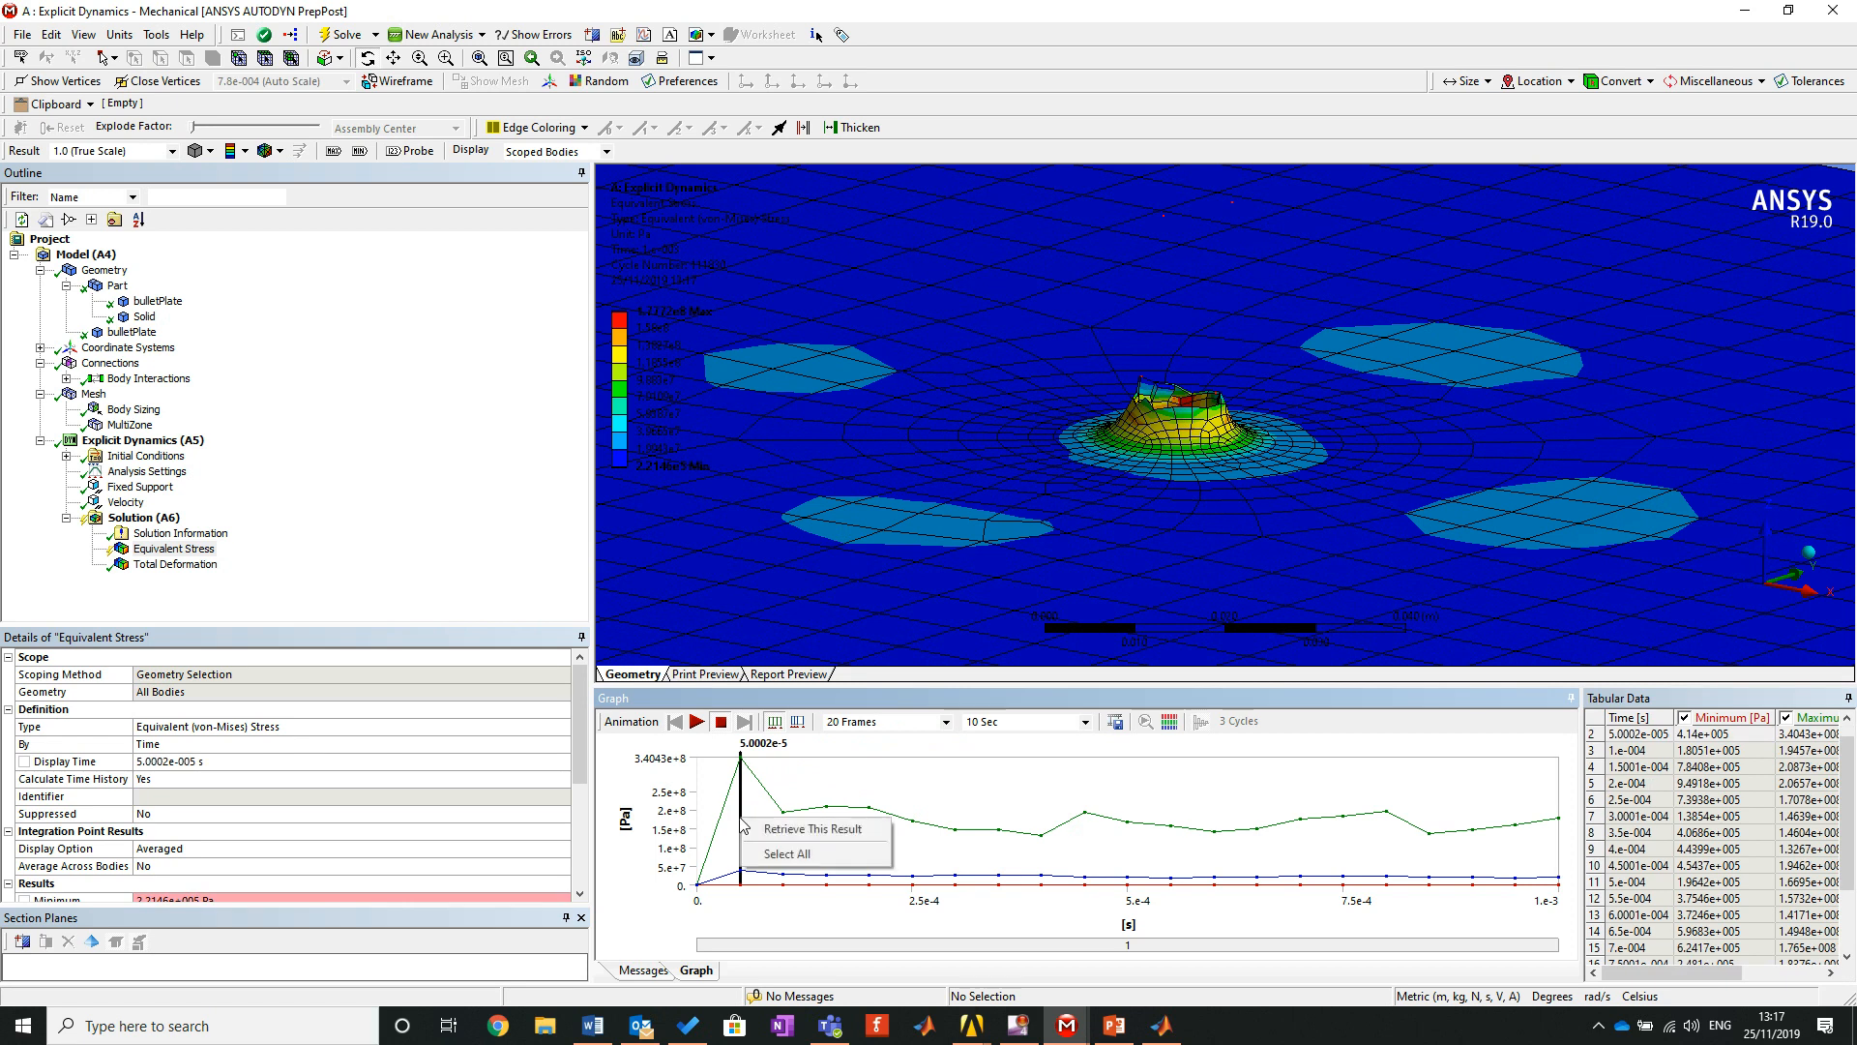
click(789, 829)
Inspect the stress on the bullet and the torn plate rim around it as the bullet breaks through.
drag(1157, 426, 934, 528)
drag(1080, 429, 1329, 352)
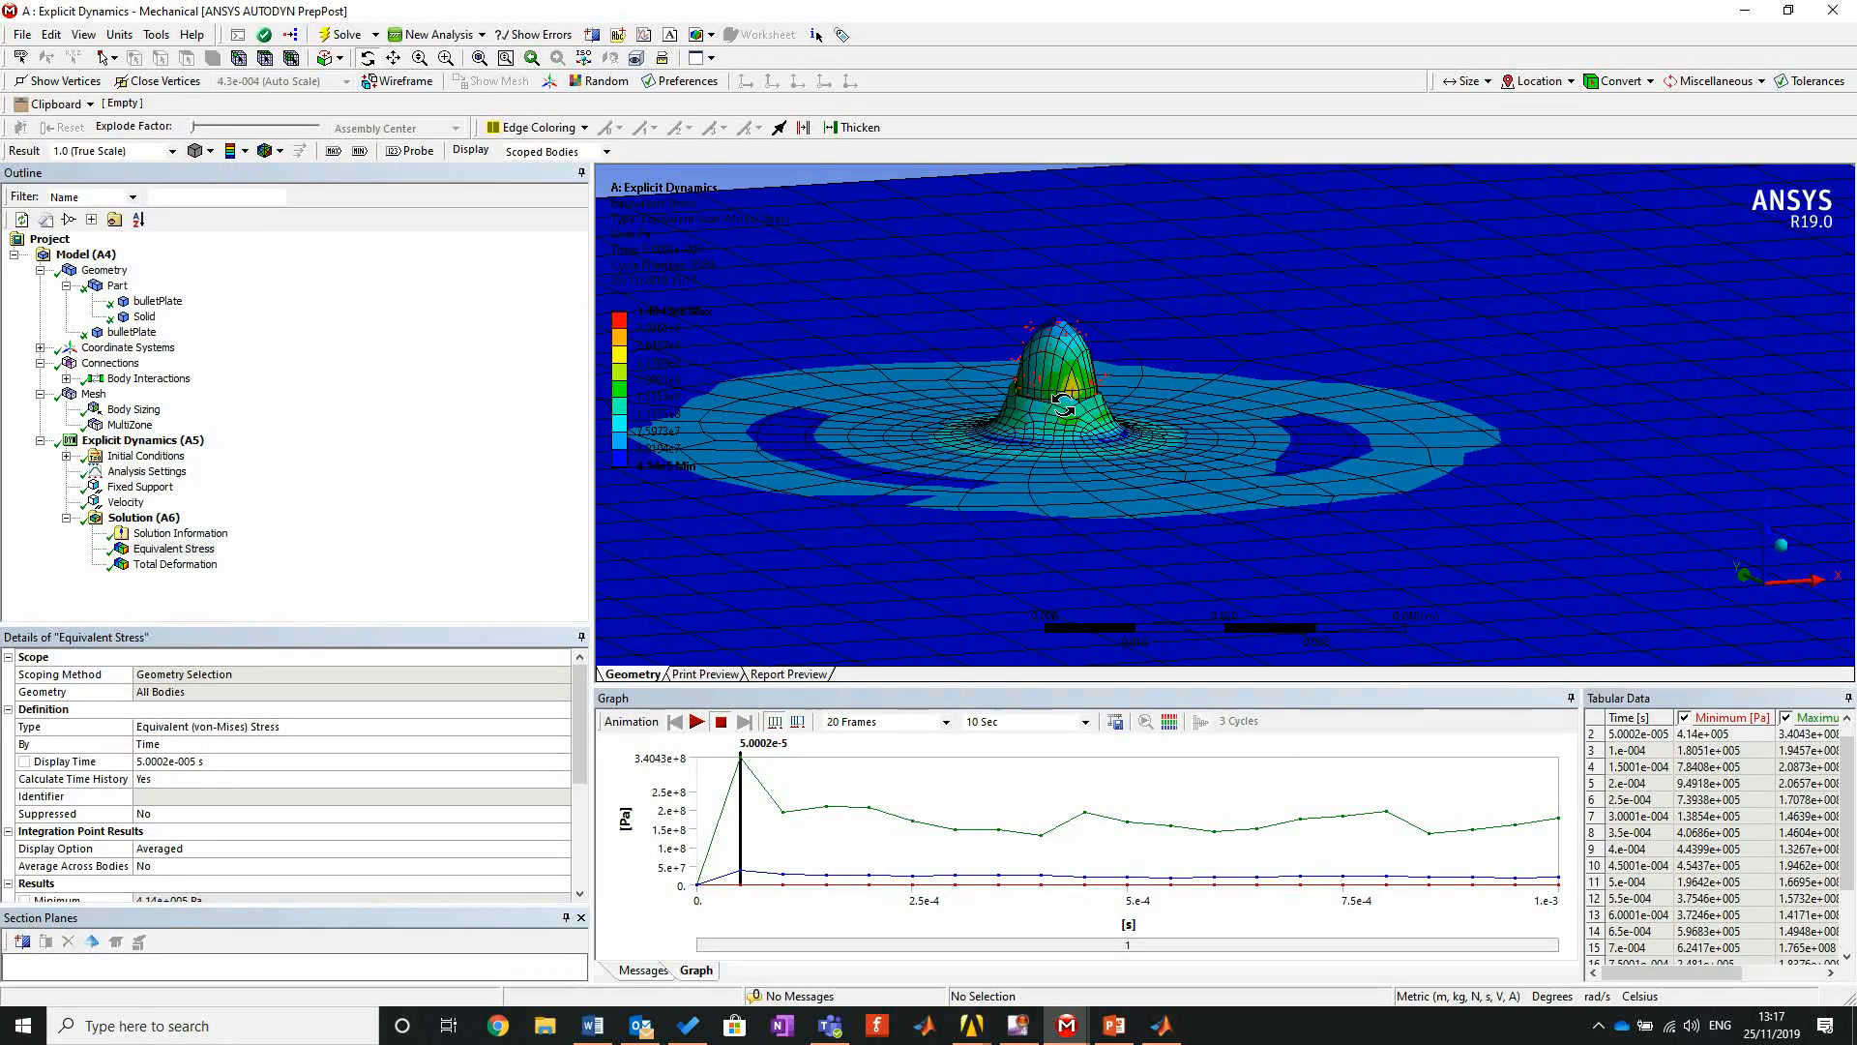
scroll(1033, 398, down, 3)
scroll(1033, 398, up, 4)
right_drag(963, 346, 1099, 427)
middle_drag(1240, 444, 1252, 448)
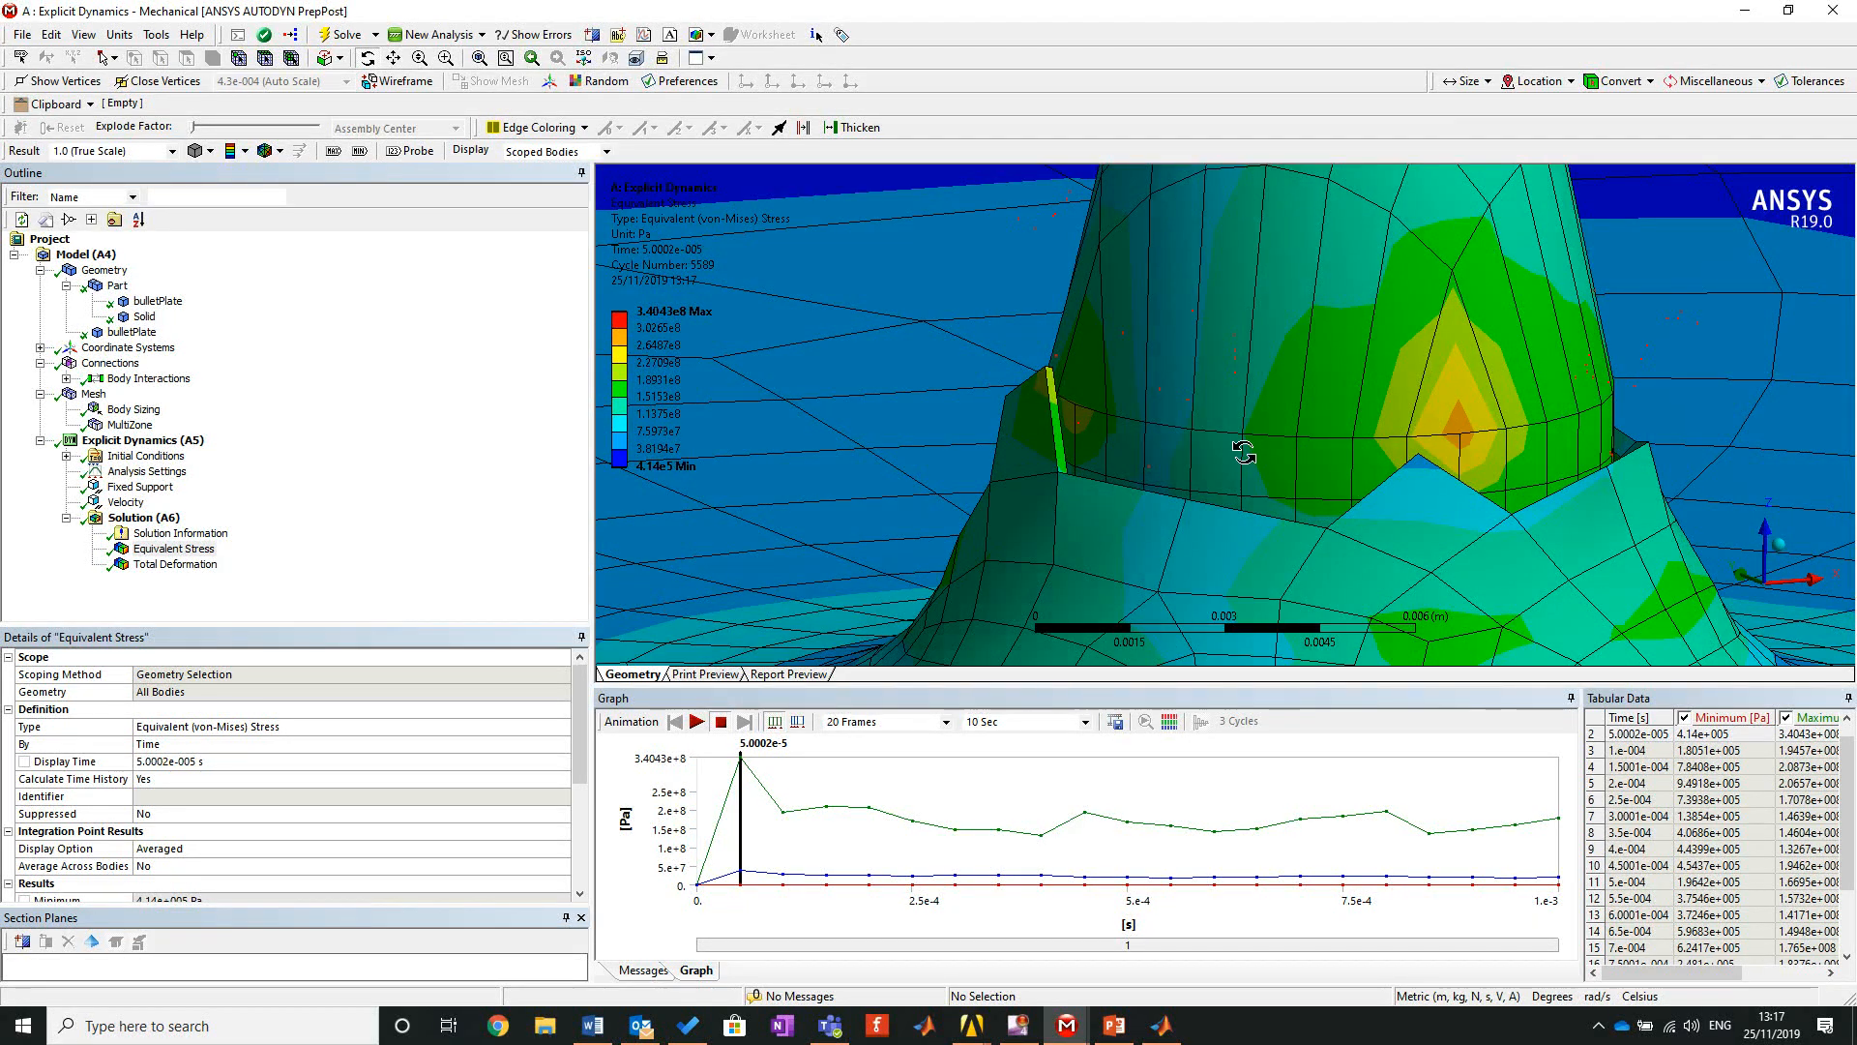
Retrieve the equivalent stress result at 1.e-4 s and inspect the bullet, debris and plate from several angles.
right_click(784, 840)
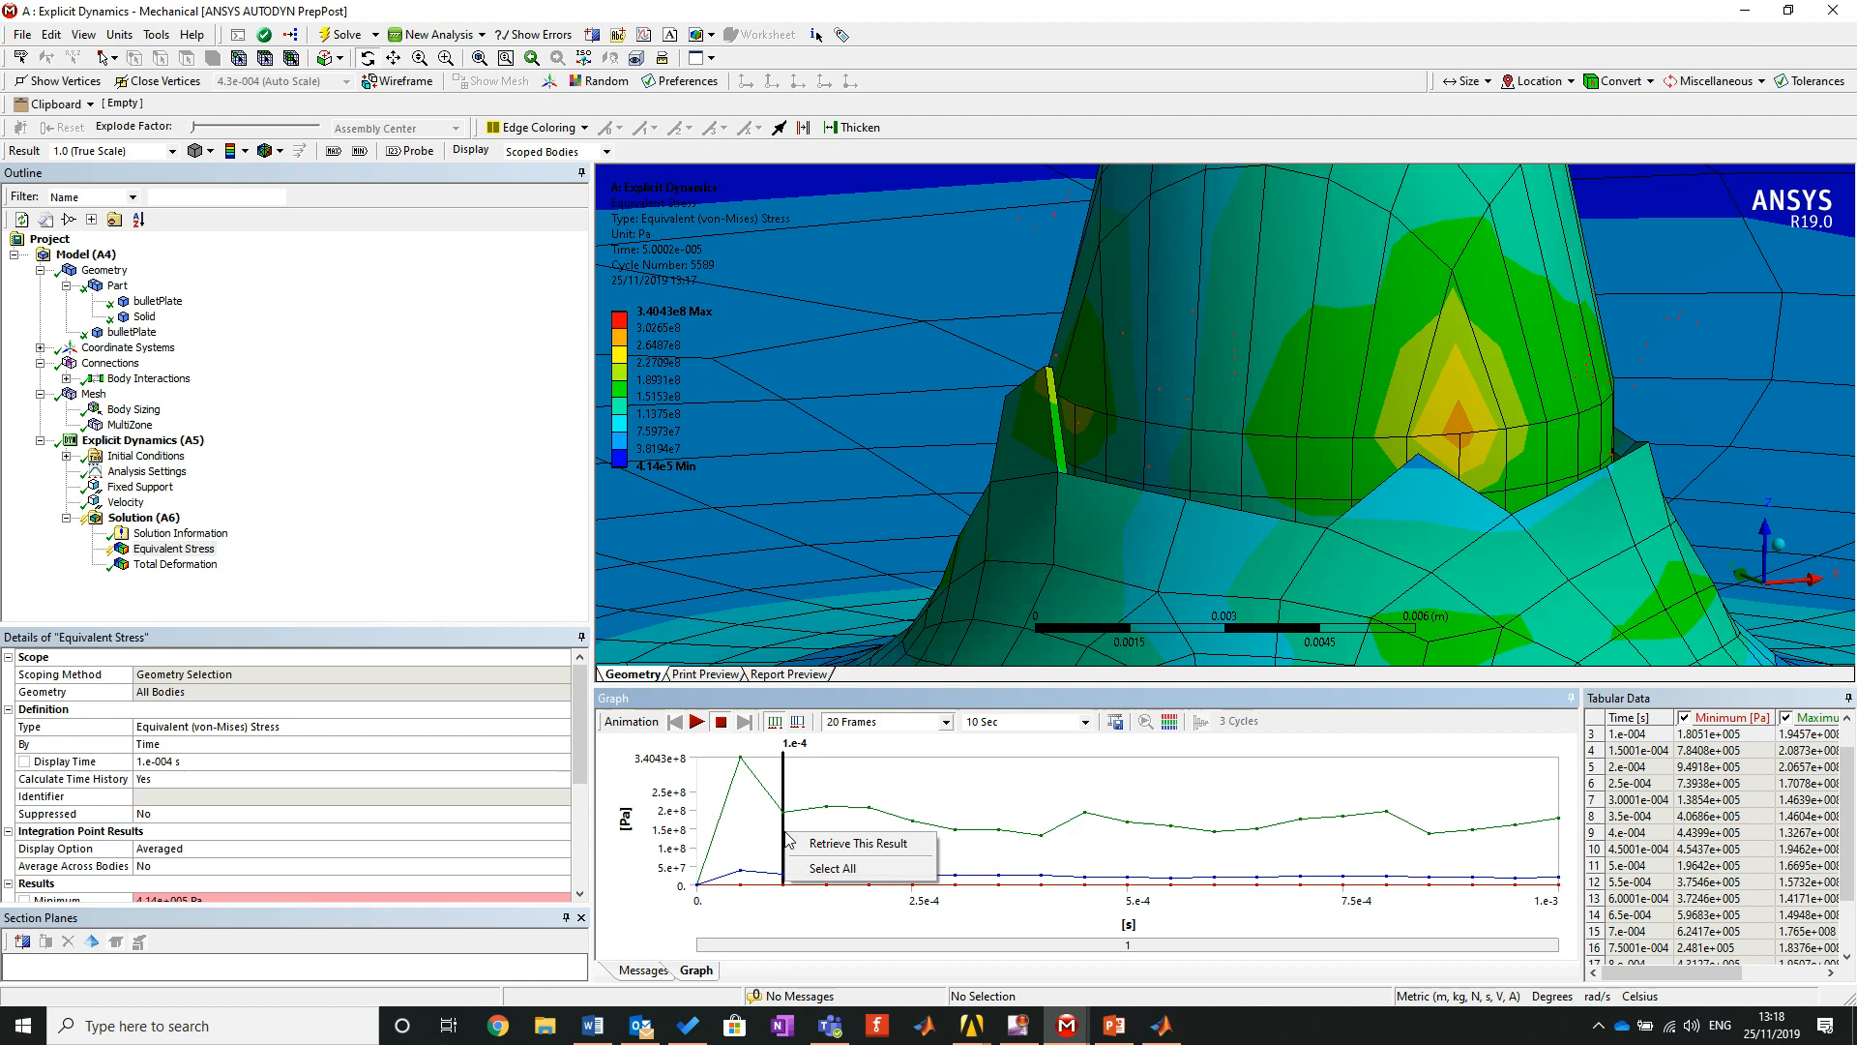
click(851, 843)
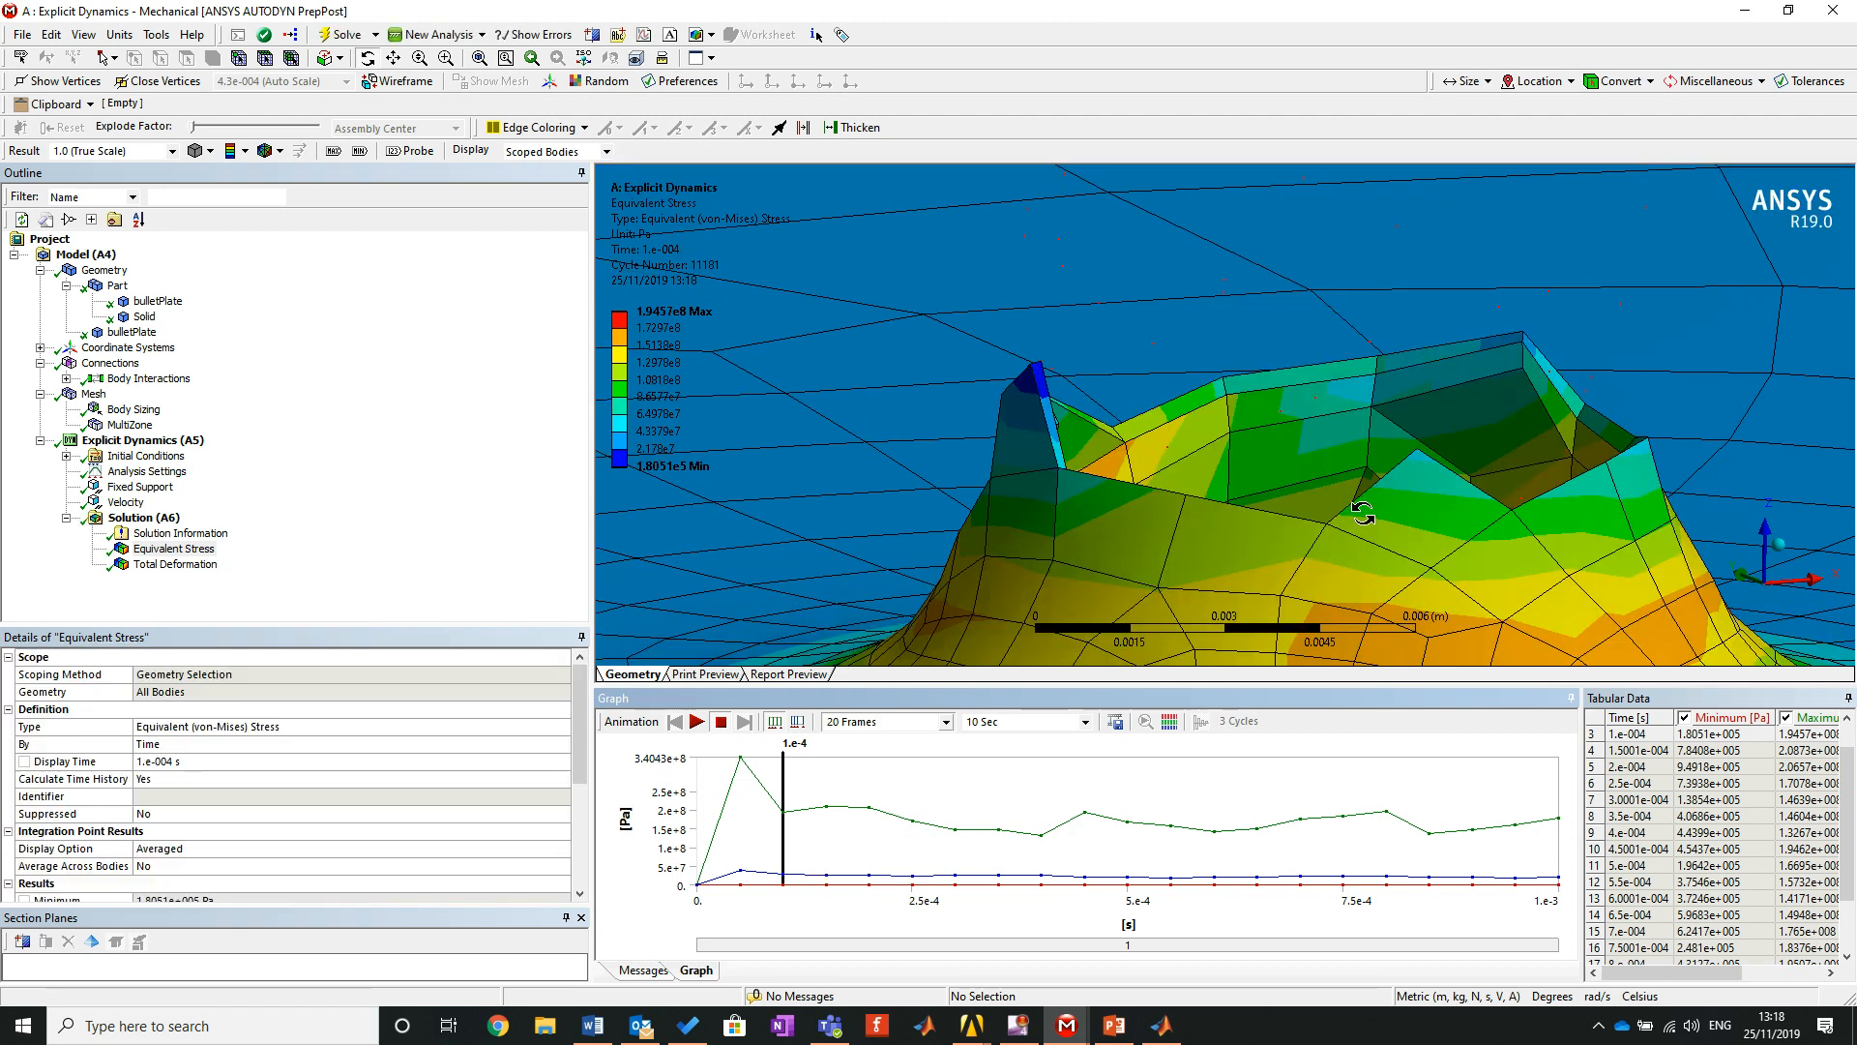
scroll(1363, 513, down, 8)
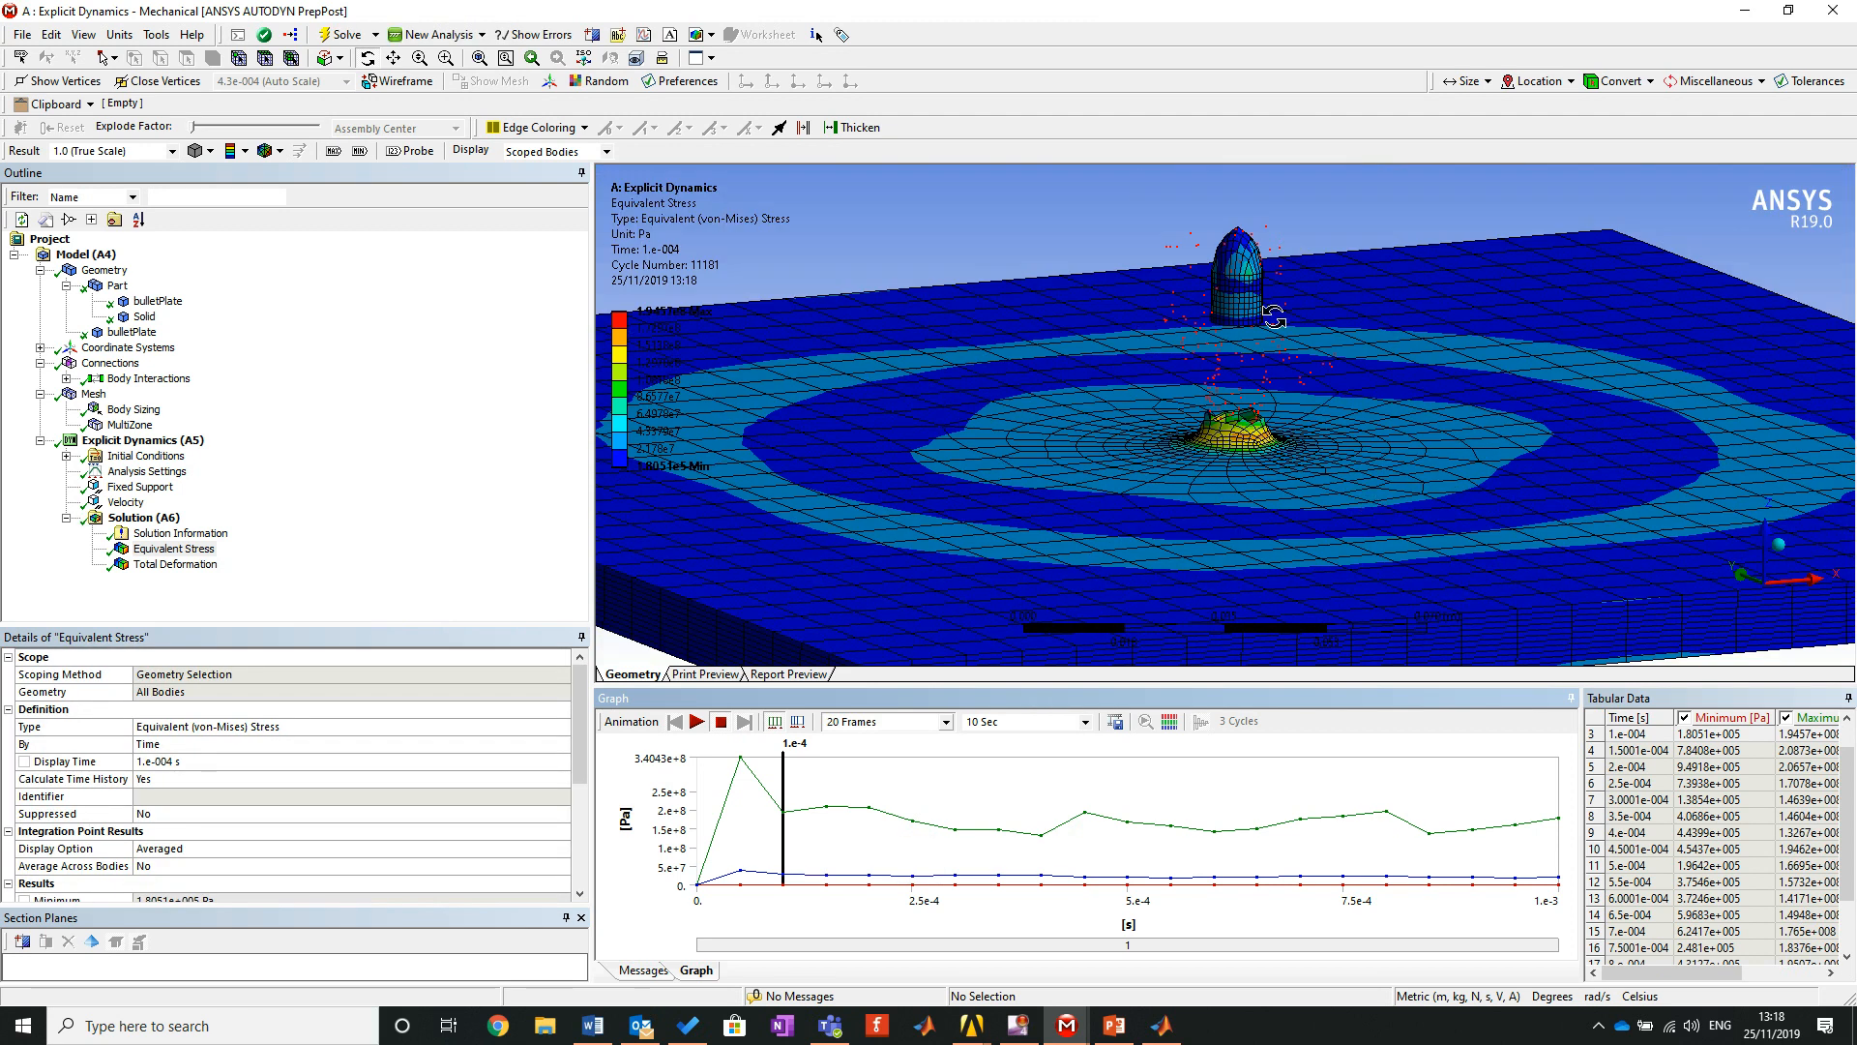
drag(1253, 286, 580, 319)
drag(1352, 334, 1069, 208)
right_drag(1259, 269, 1391, 433)
mouse_move(1306, 520)
mouse_down()
mouse_move(1313, 456)
mouse_move(983, 464)
mouse_move(1203, 456)
mouse_move(1380, 477)
mouse_move(1405, 551)
mouse_move(1545, 580)
mouse_move(1539, 557)
mouse_move(1347, 473)
mouse_move(1359, 455)
mouse_move(1339, 447)
mouse_up()
scroll(1344, 451, down, 10)
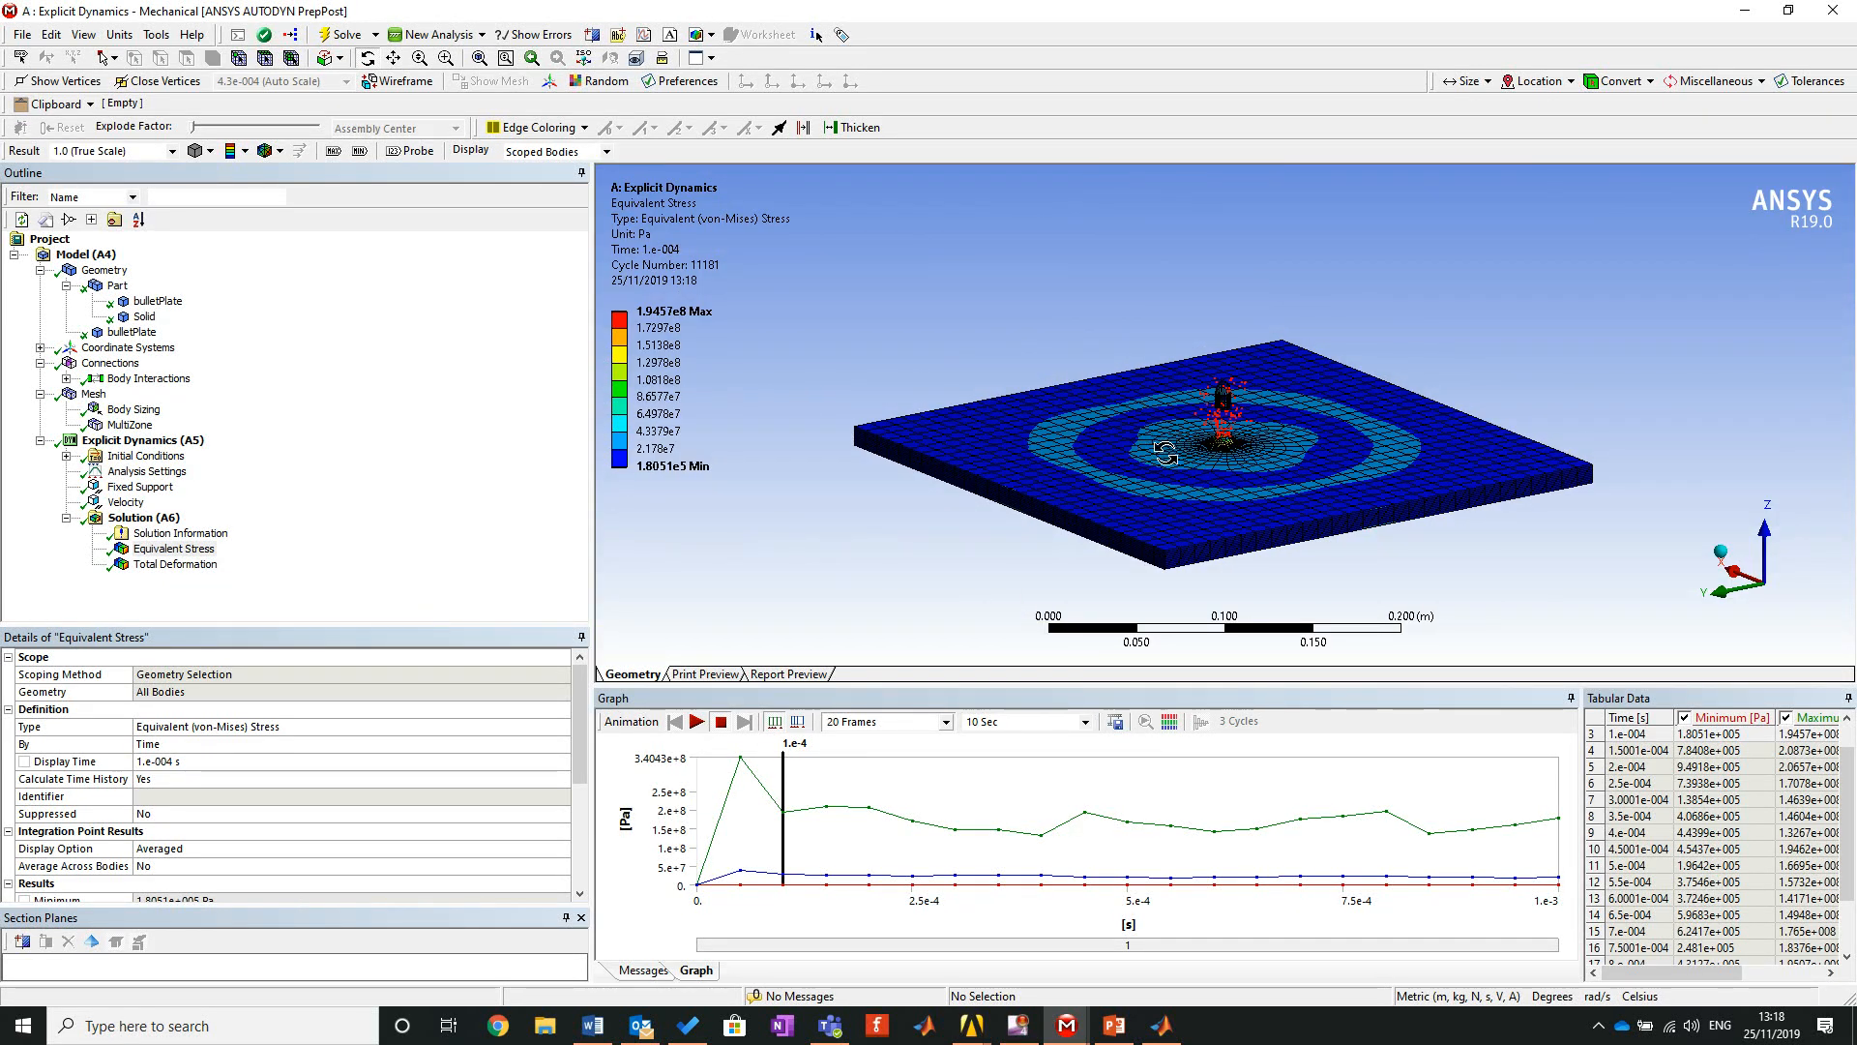
Retrieve the equivalent stress result at 1.5001e-4 s and inspect the stress around the hole and across the whole plate.
right_click(834, 837)
click(874, 844)
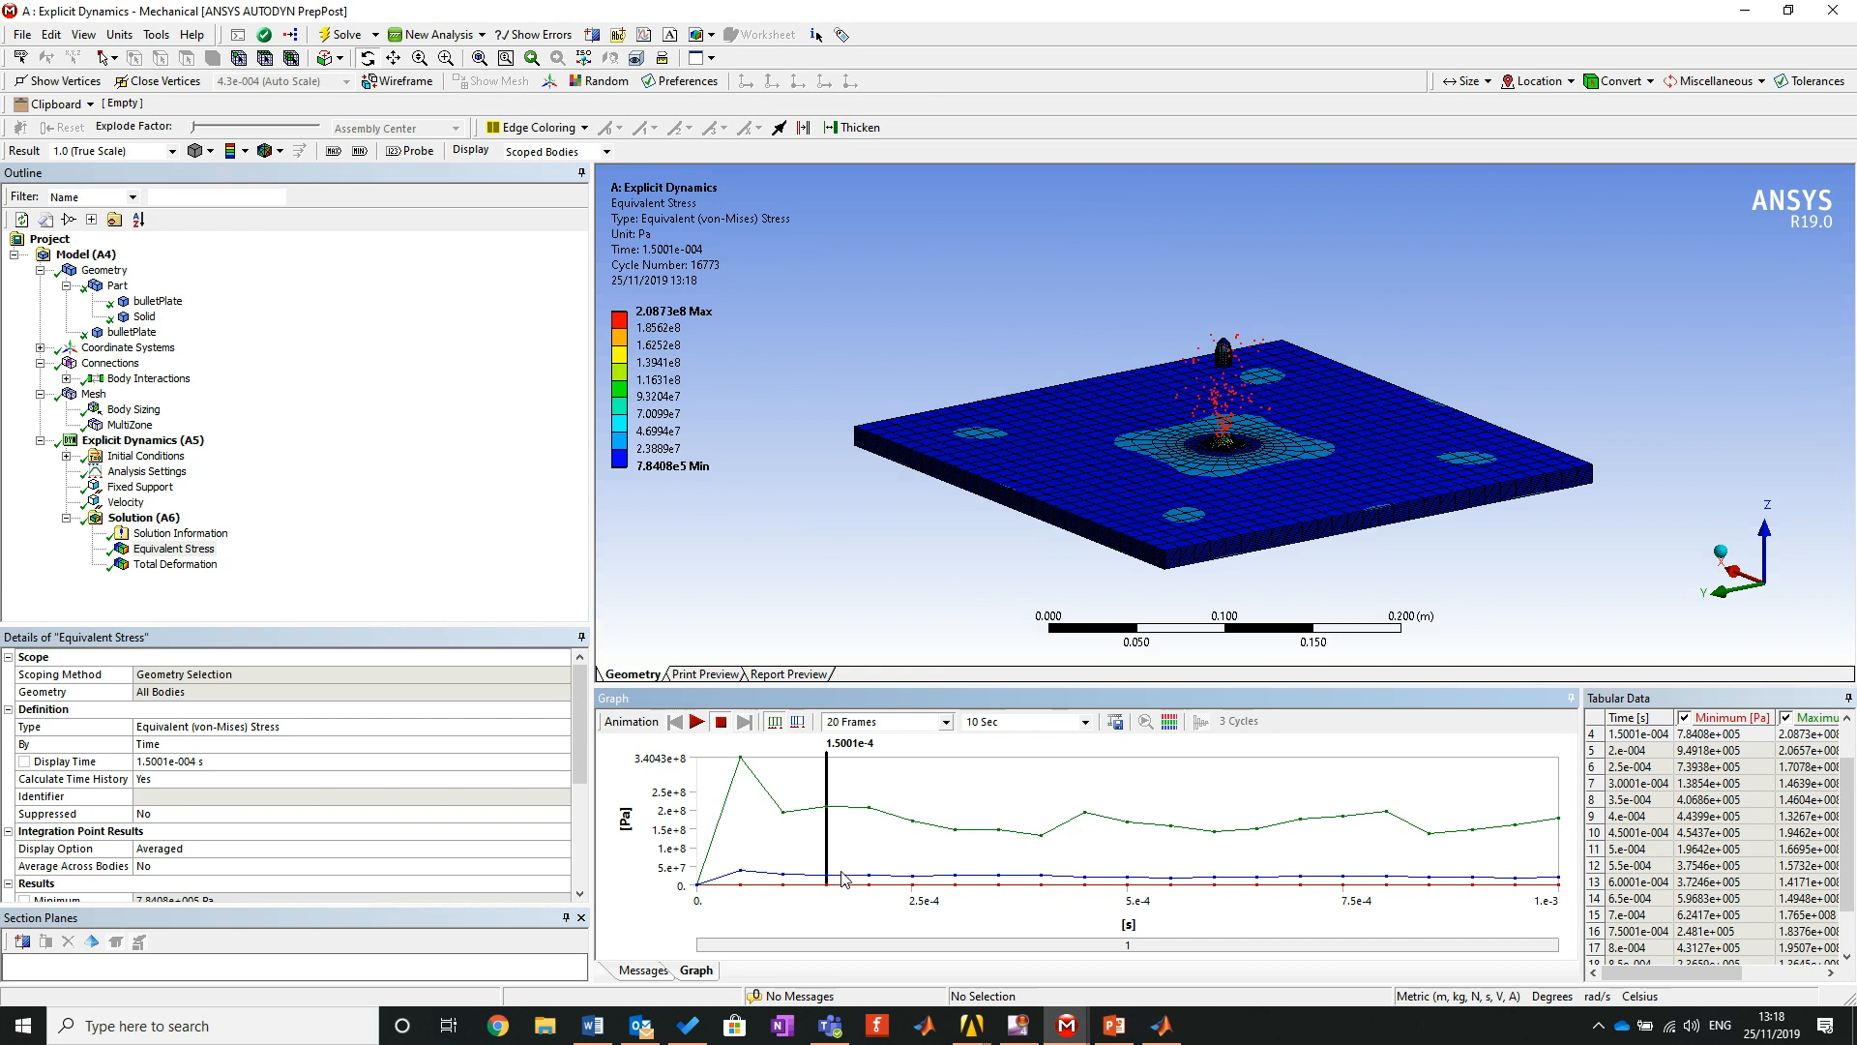
middle_drag(827, 557, 832, 563)
middle_drag(1091, 366, 1254, 390)
scroll(979, 306, down, 3)
right_drag(998, 245, 1091, 345)
middle_drag(1090, 345, 1055, 498)
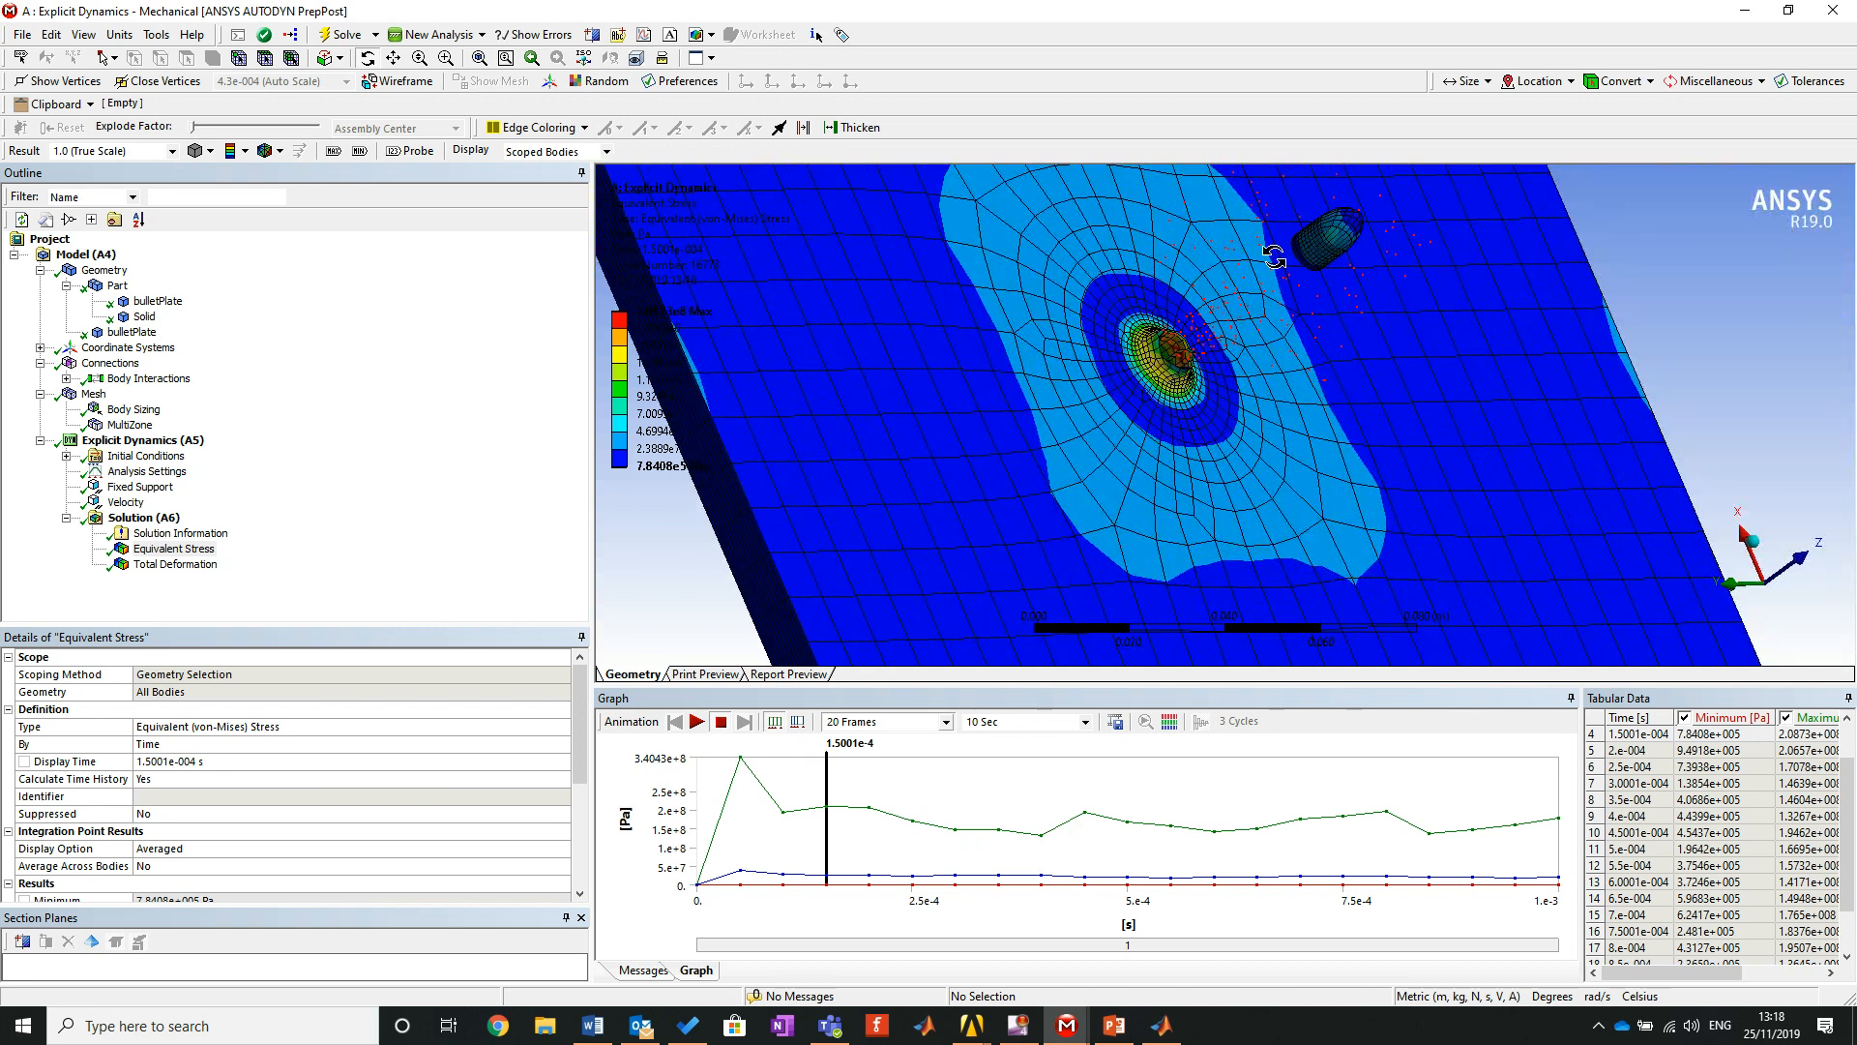
scroll(1316, 431, down, 2)
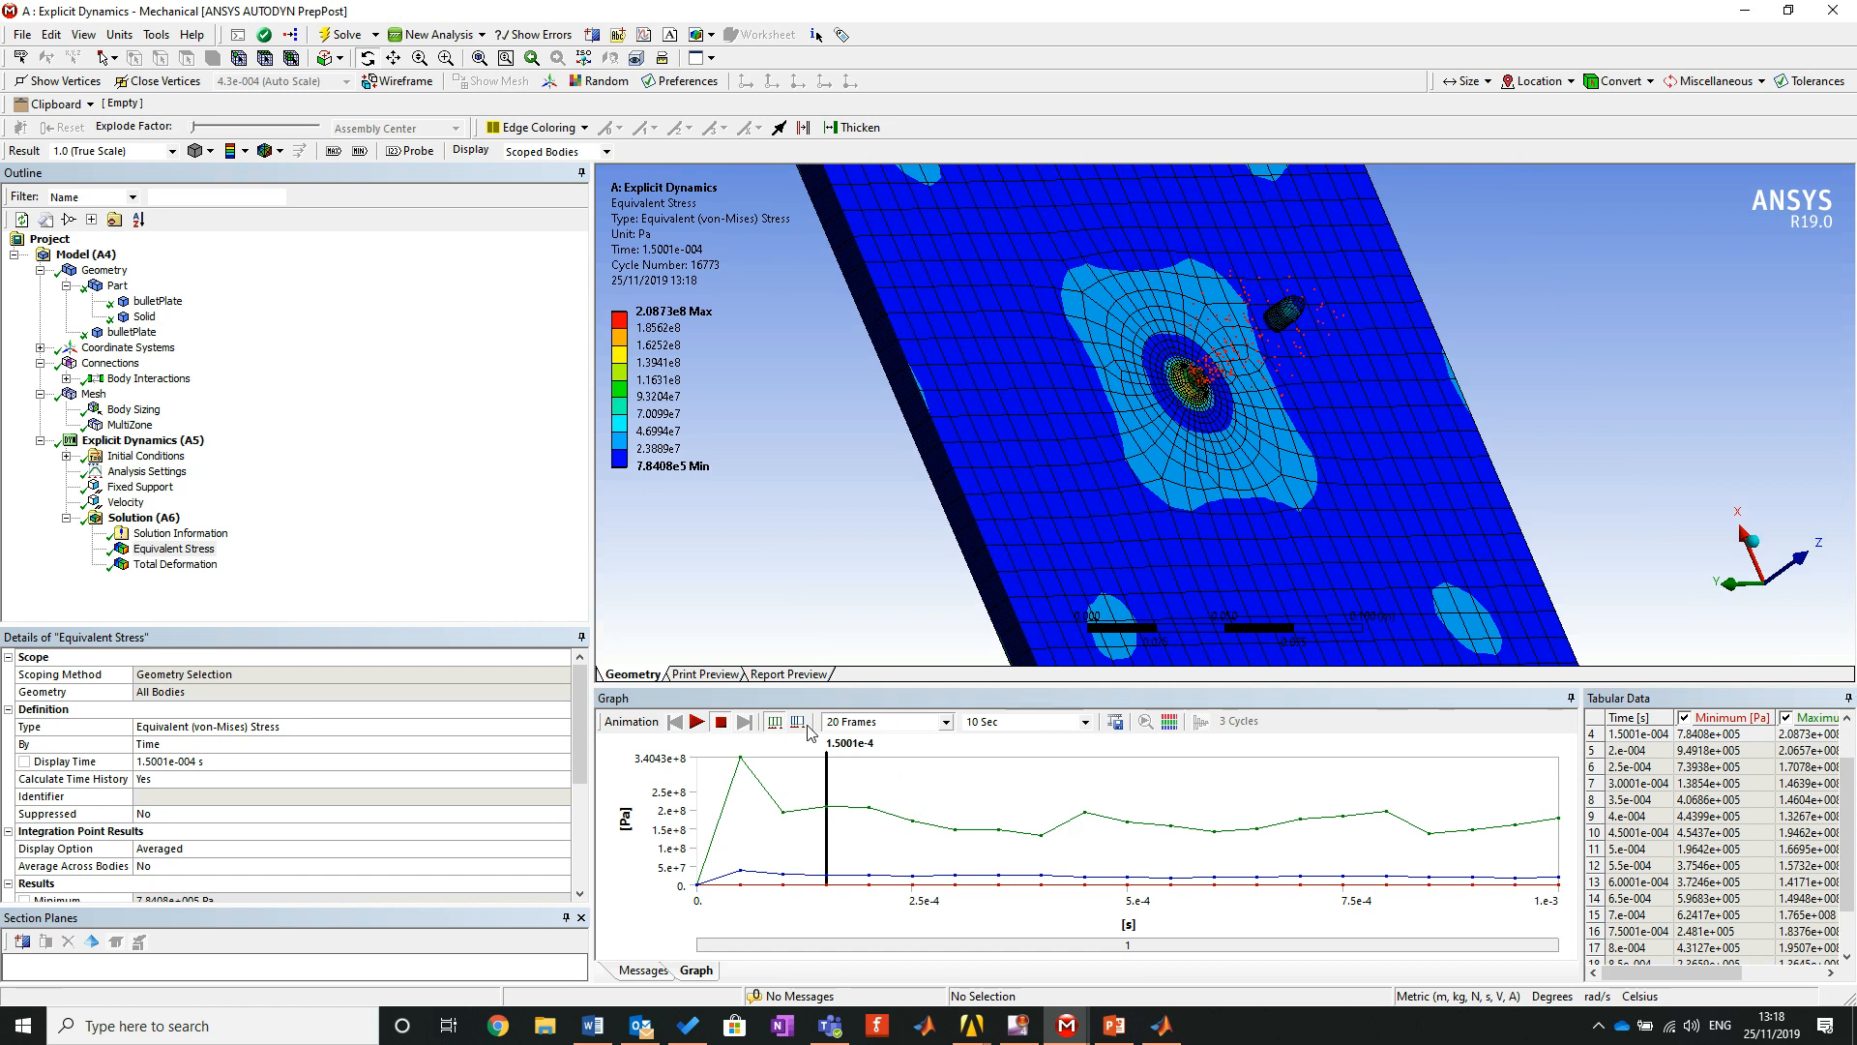
drag(1093, 417, 1248, 464)
scroll(1236, 453, down, 4)
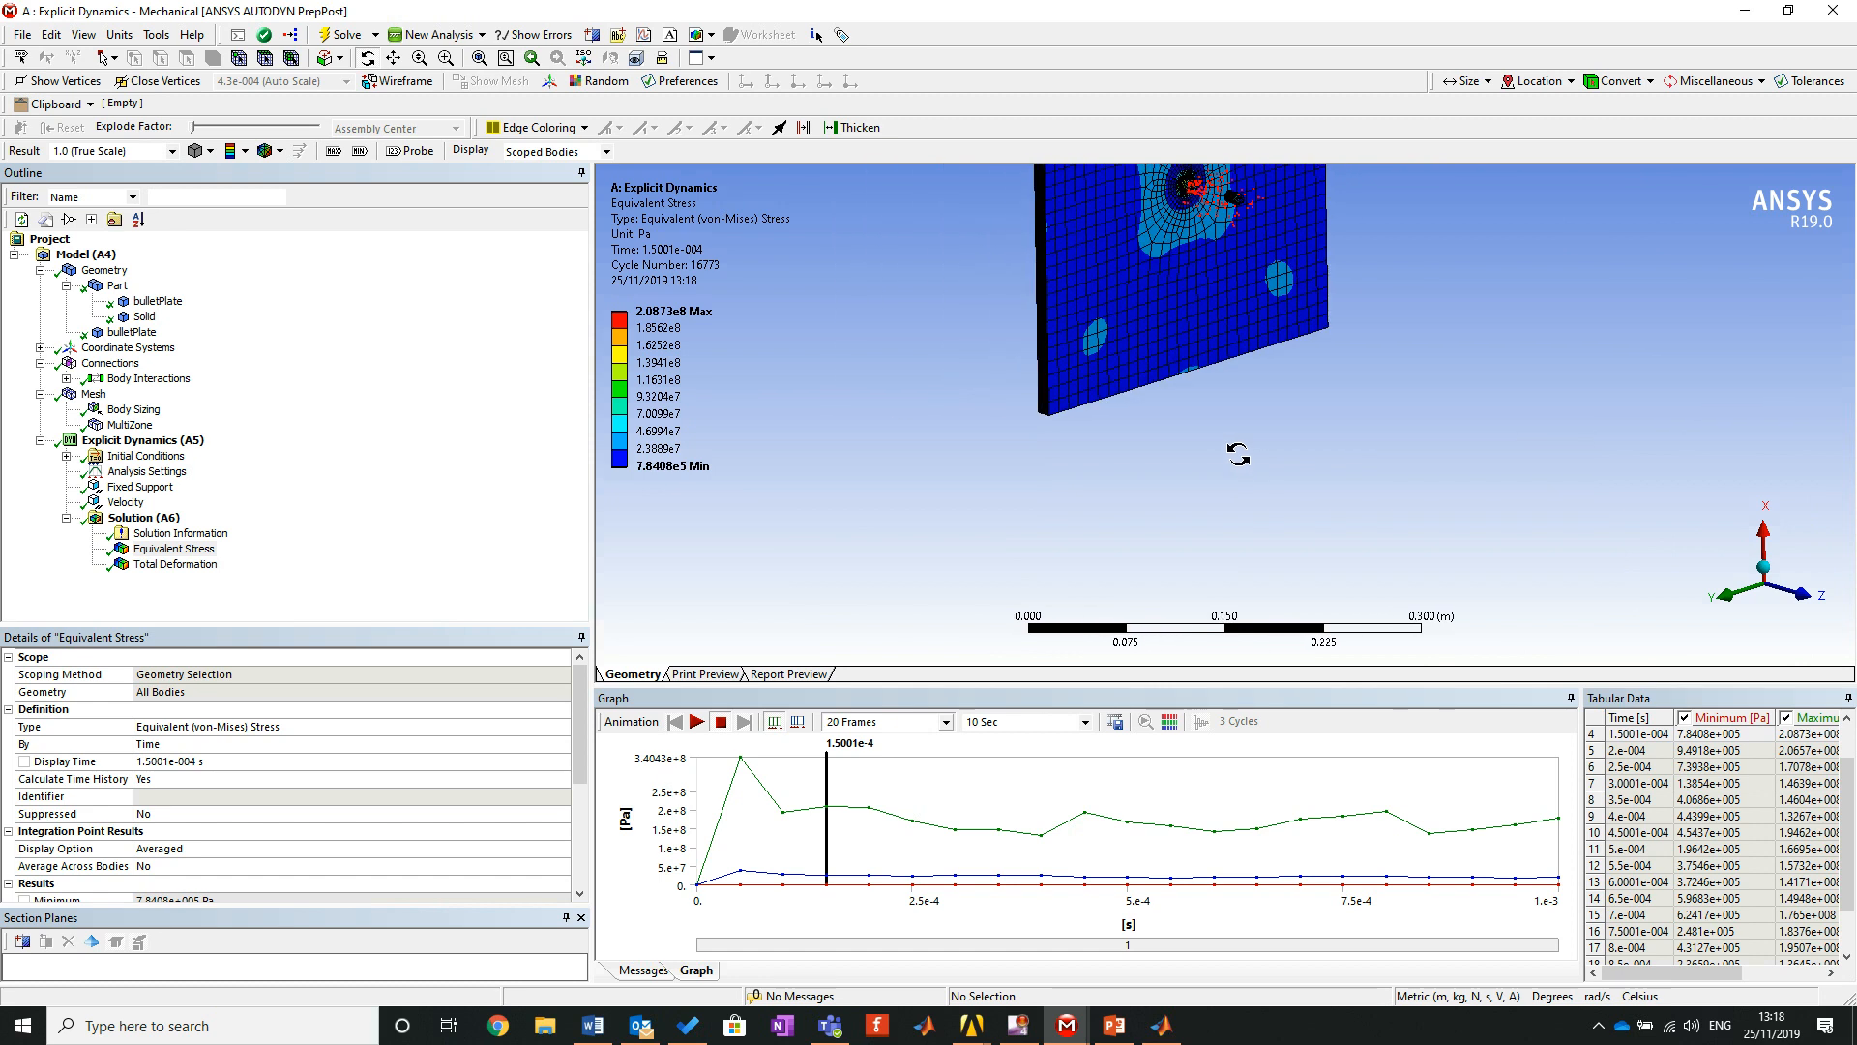
scroll(1349, 439, up, 2)
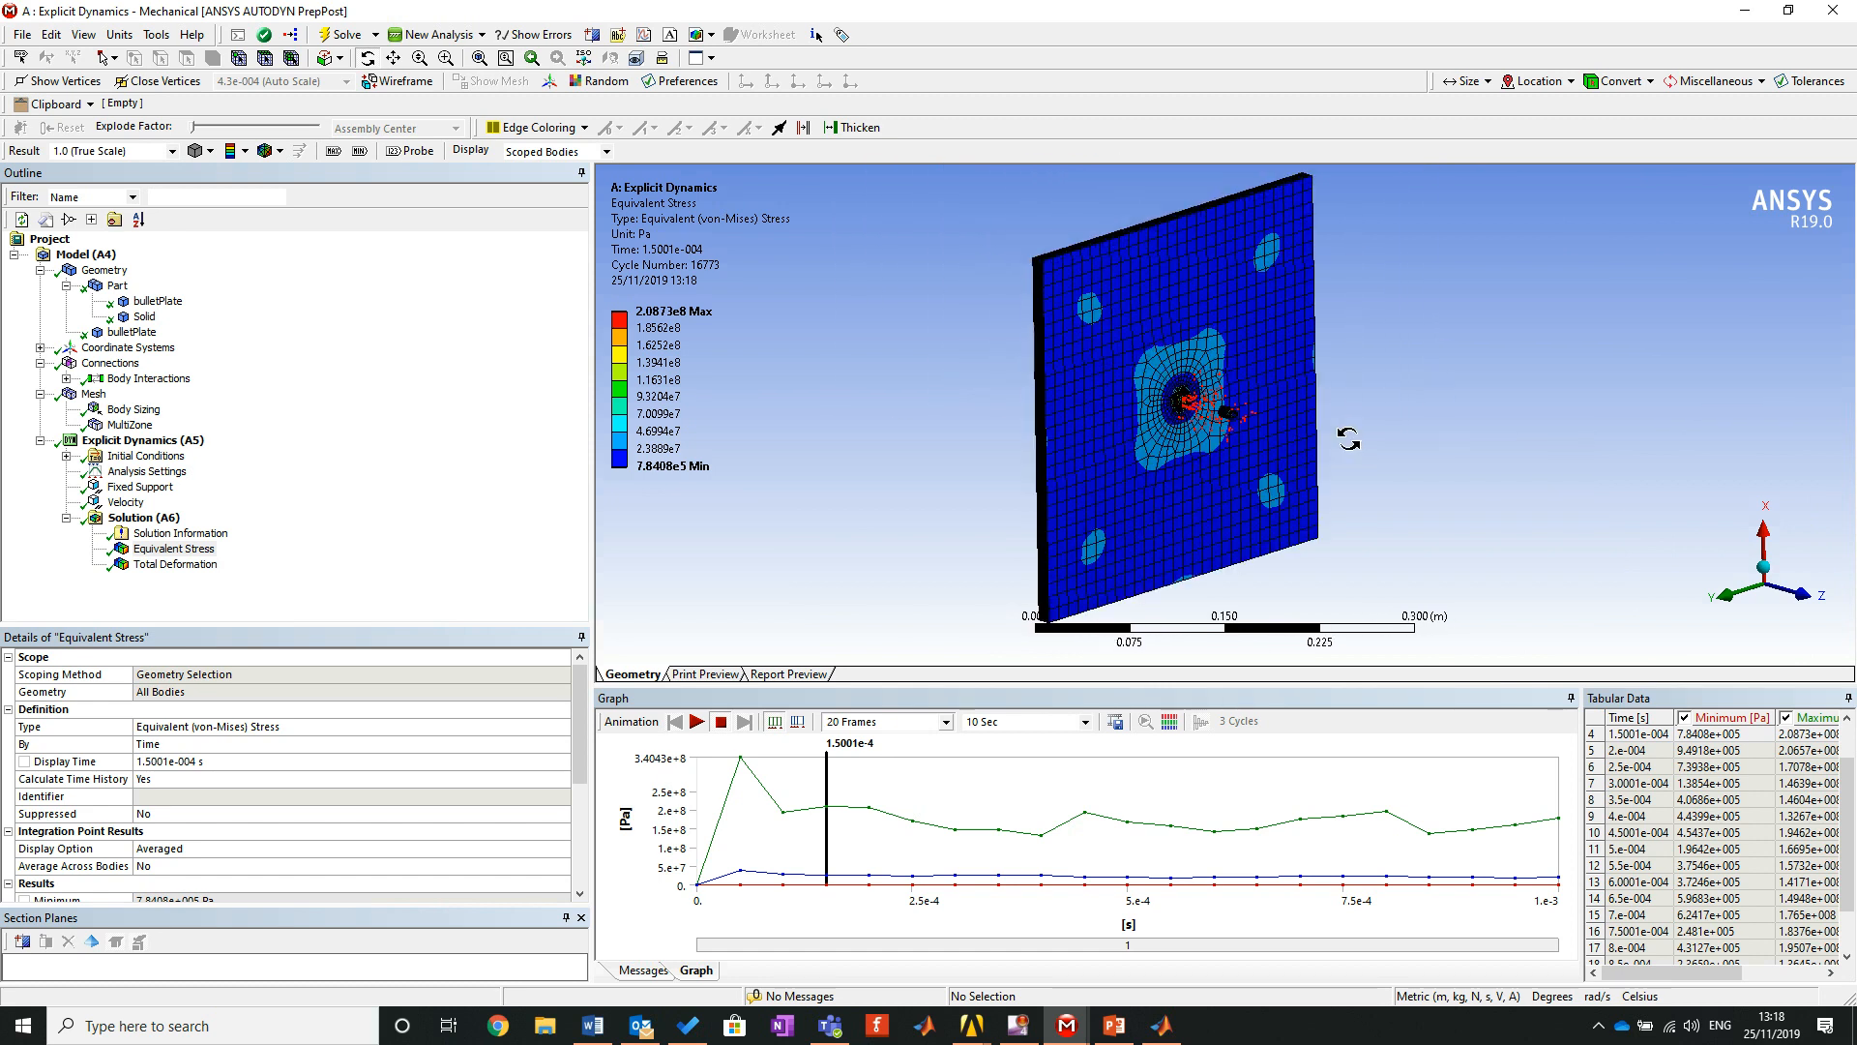
Add a section plane that cuts the plate and bullet lengthwise through the middle of the hole.
click(21, 942)
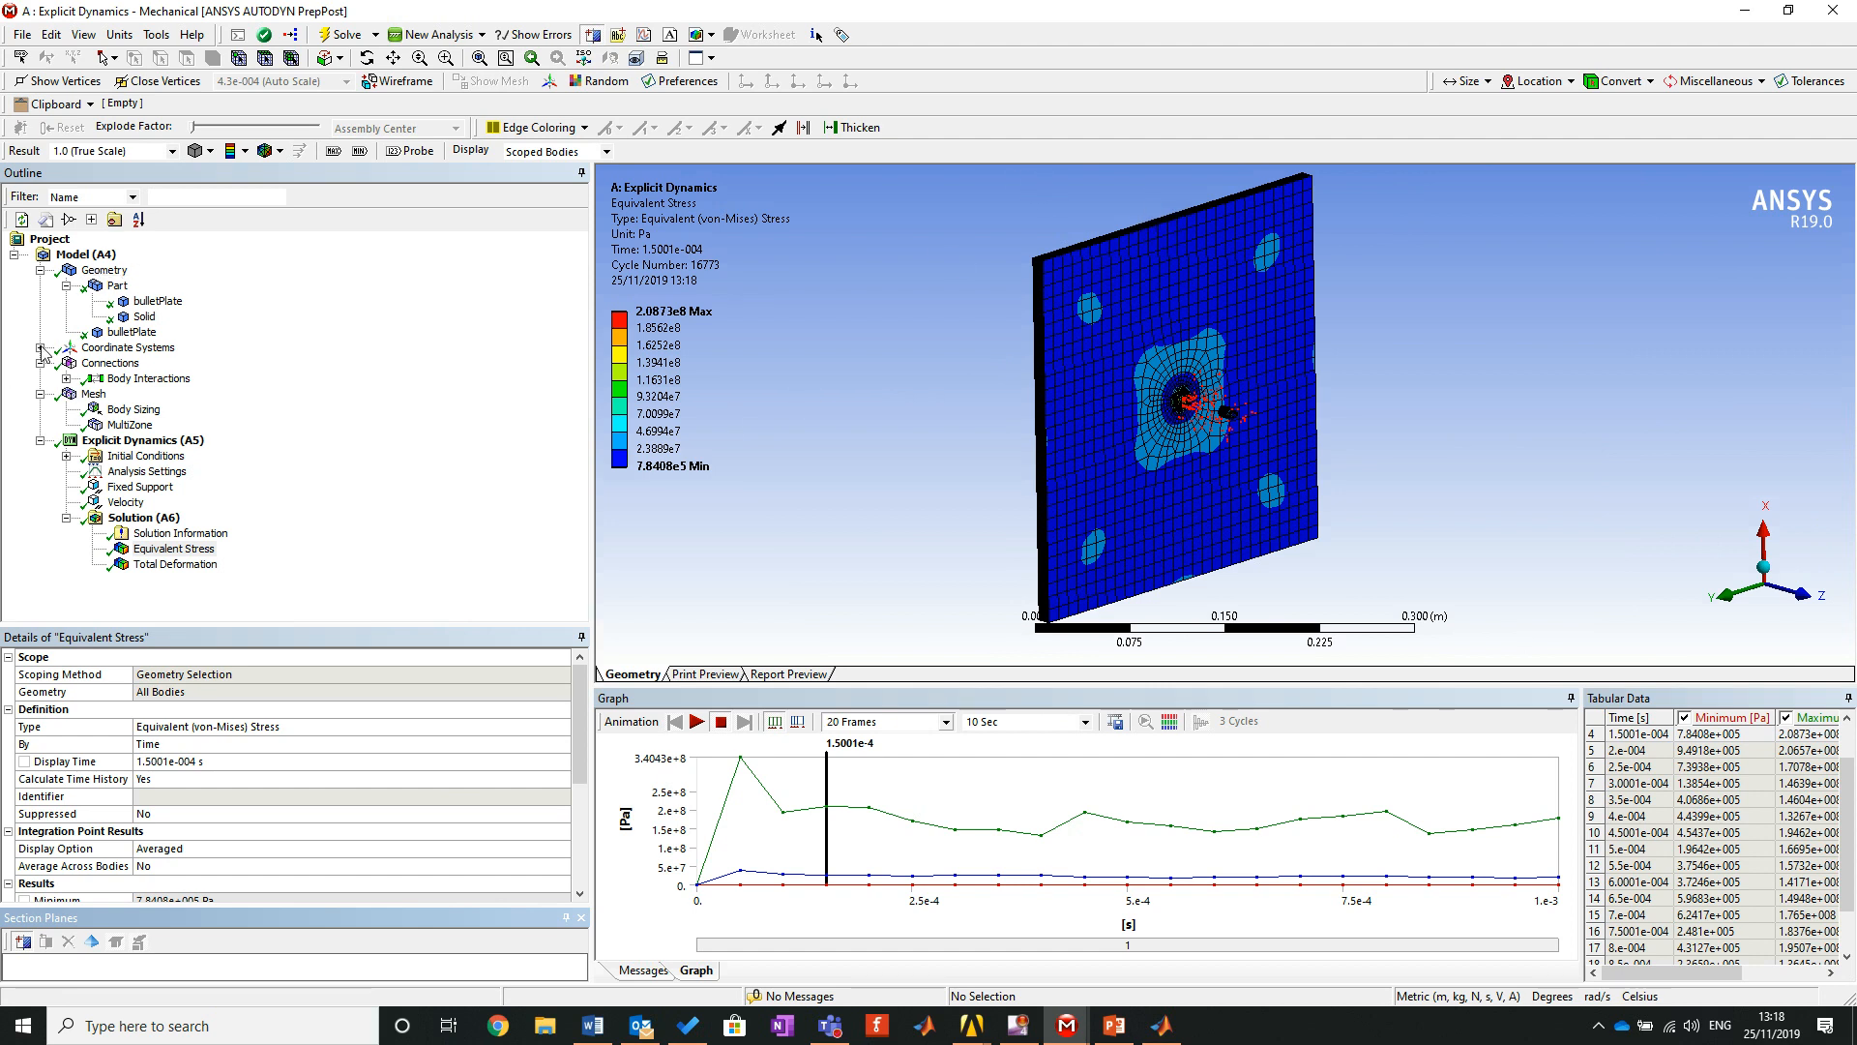
middle_drag(894, 456, 737, 441)
drag(1176, 190, 1163, 594)
Examine the stress along the sectioned hole wall and in the cut bullet, up close and from farther away.
middle_drag(1334, 414, 1064, 426)
right_drag(1135, 311, 1365, 440)
right_drag(983, 271, 1533, 444)
mouse_move(1402, 513)
mouse_down()
mouse_move(1513, 485)
mouse_move(1429, 499)
mouse_up()
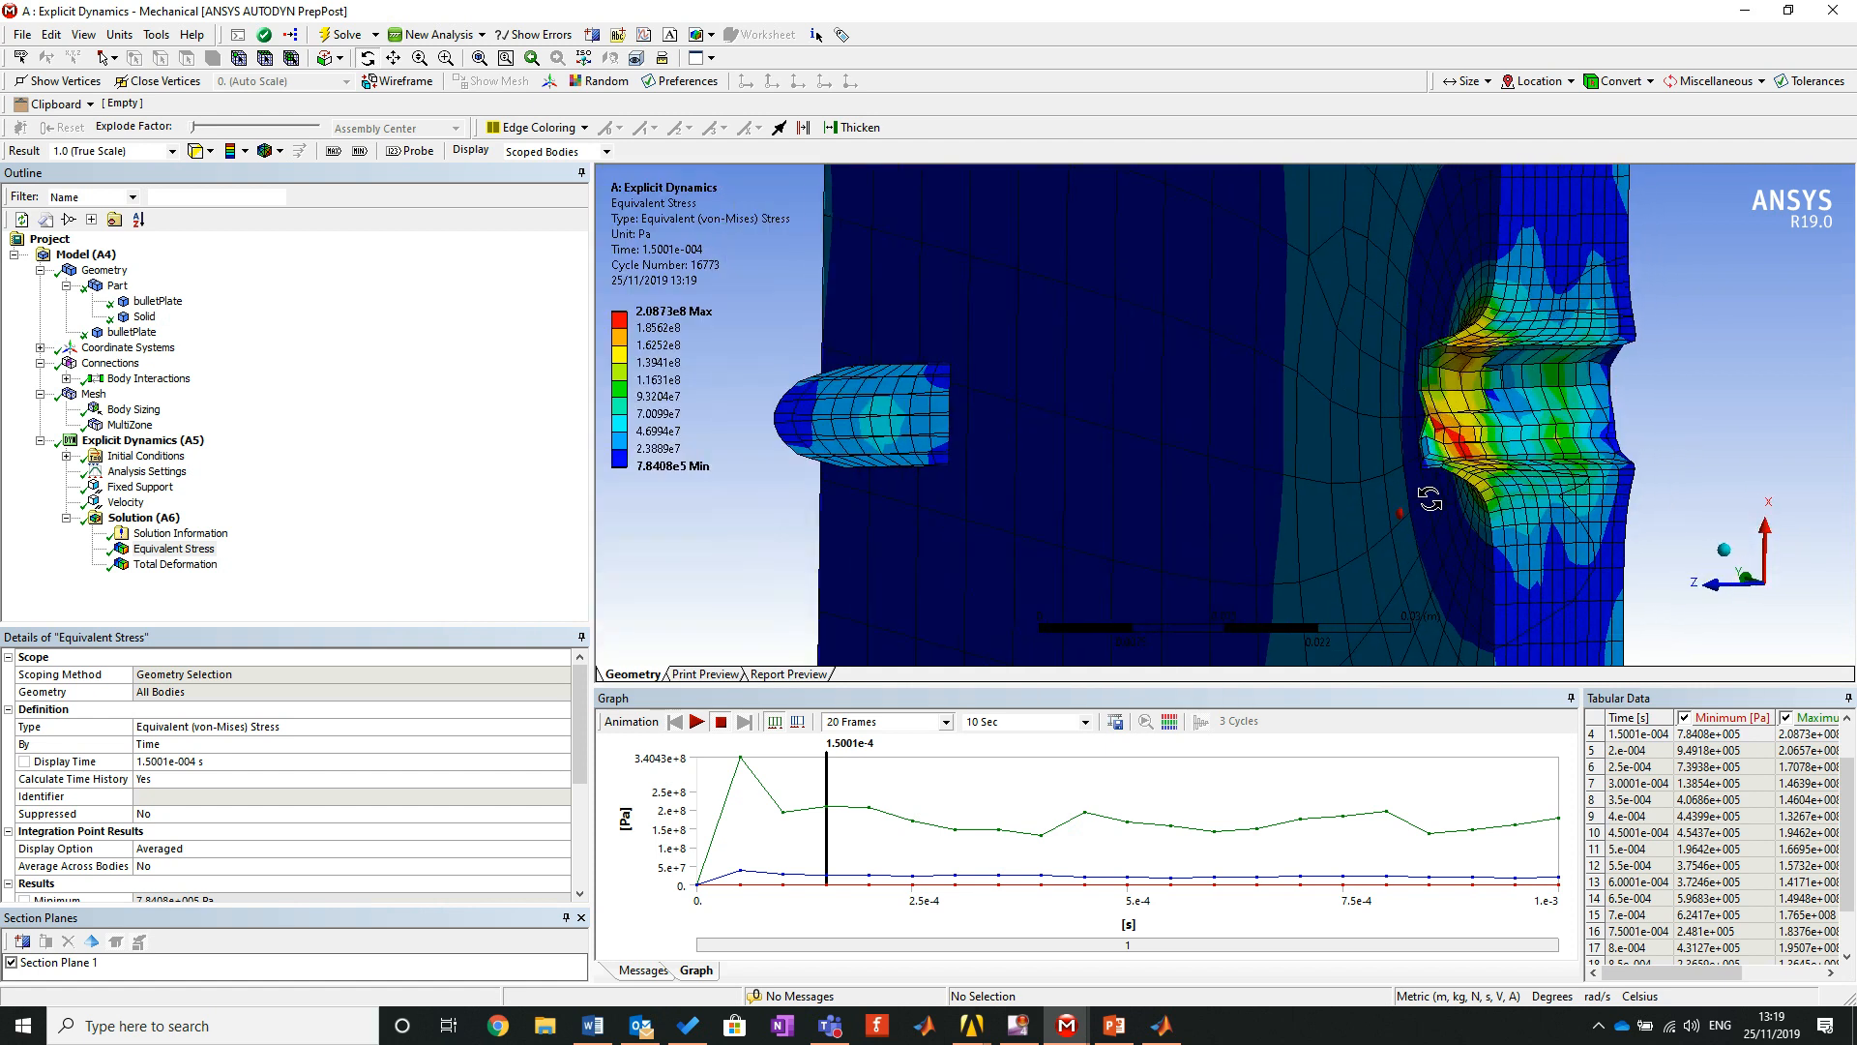
scroll(1433, 500, down, 5)
right_drag(1267, 339, 1411, 439)
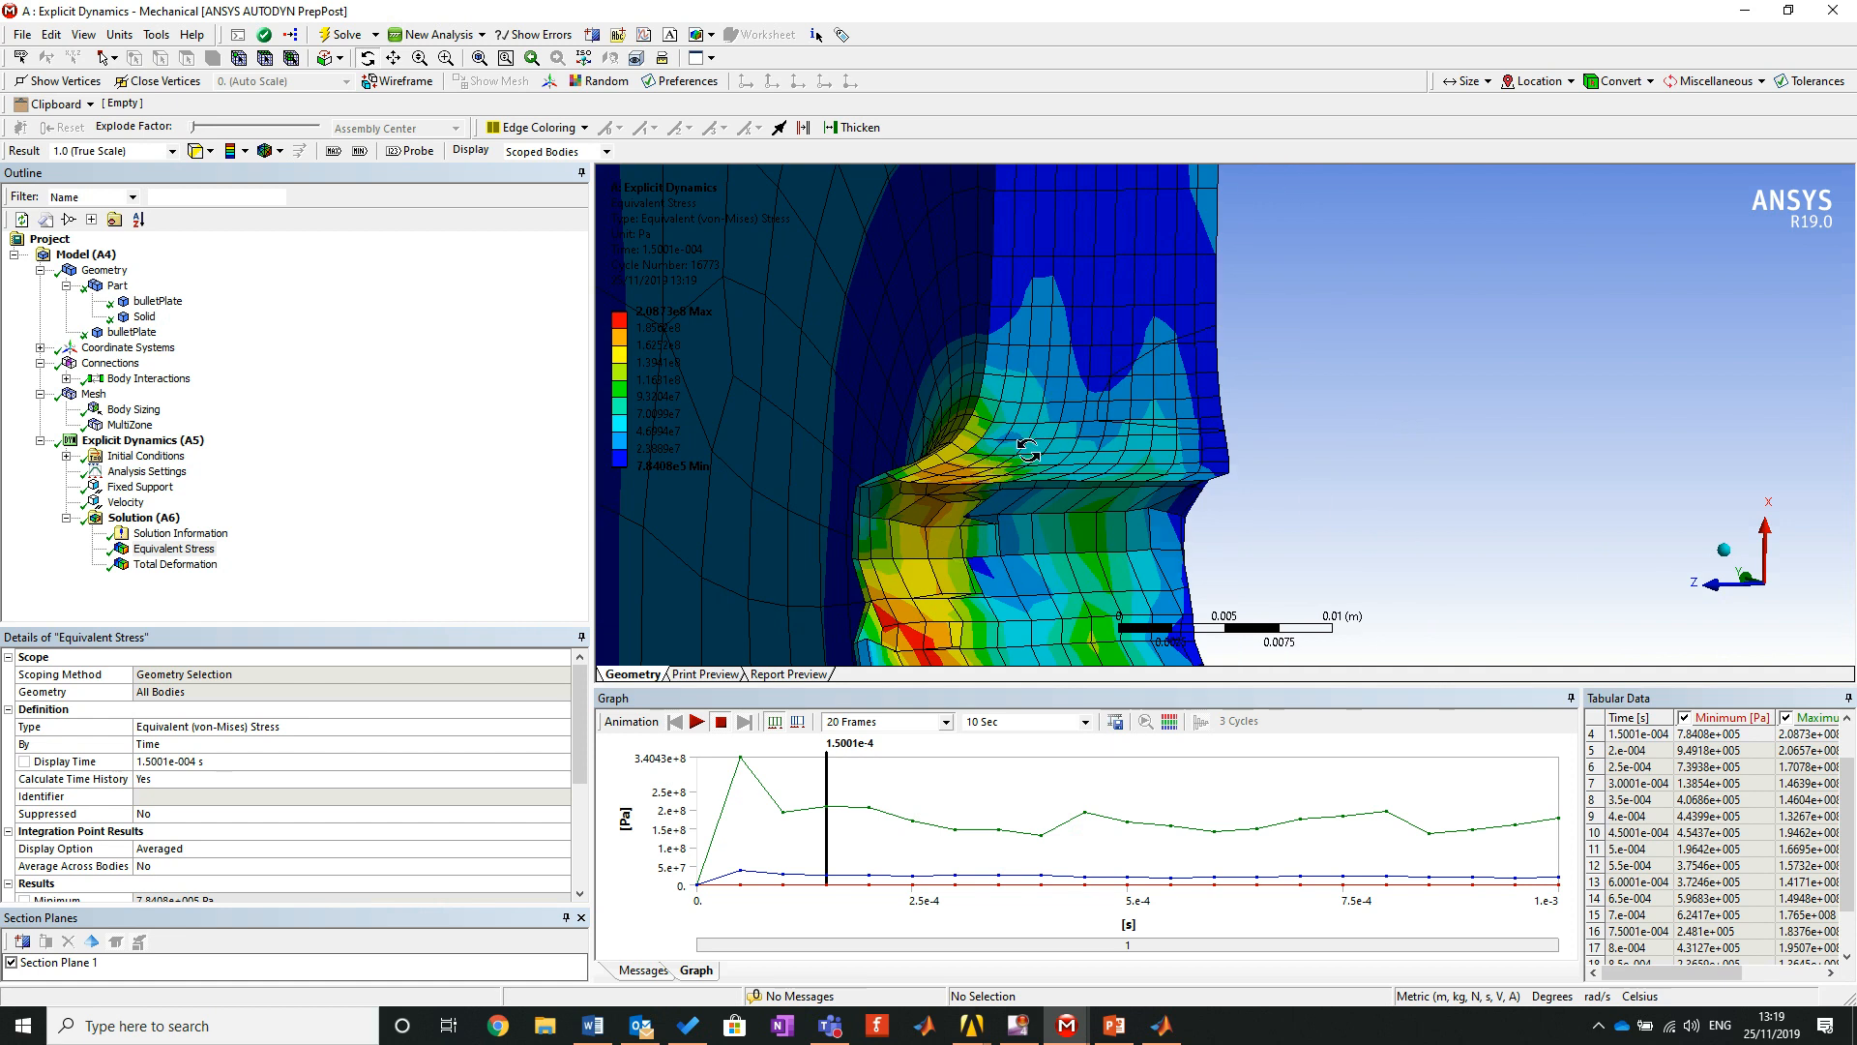
scroll(879, 561, down, 4)
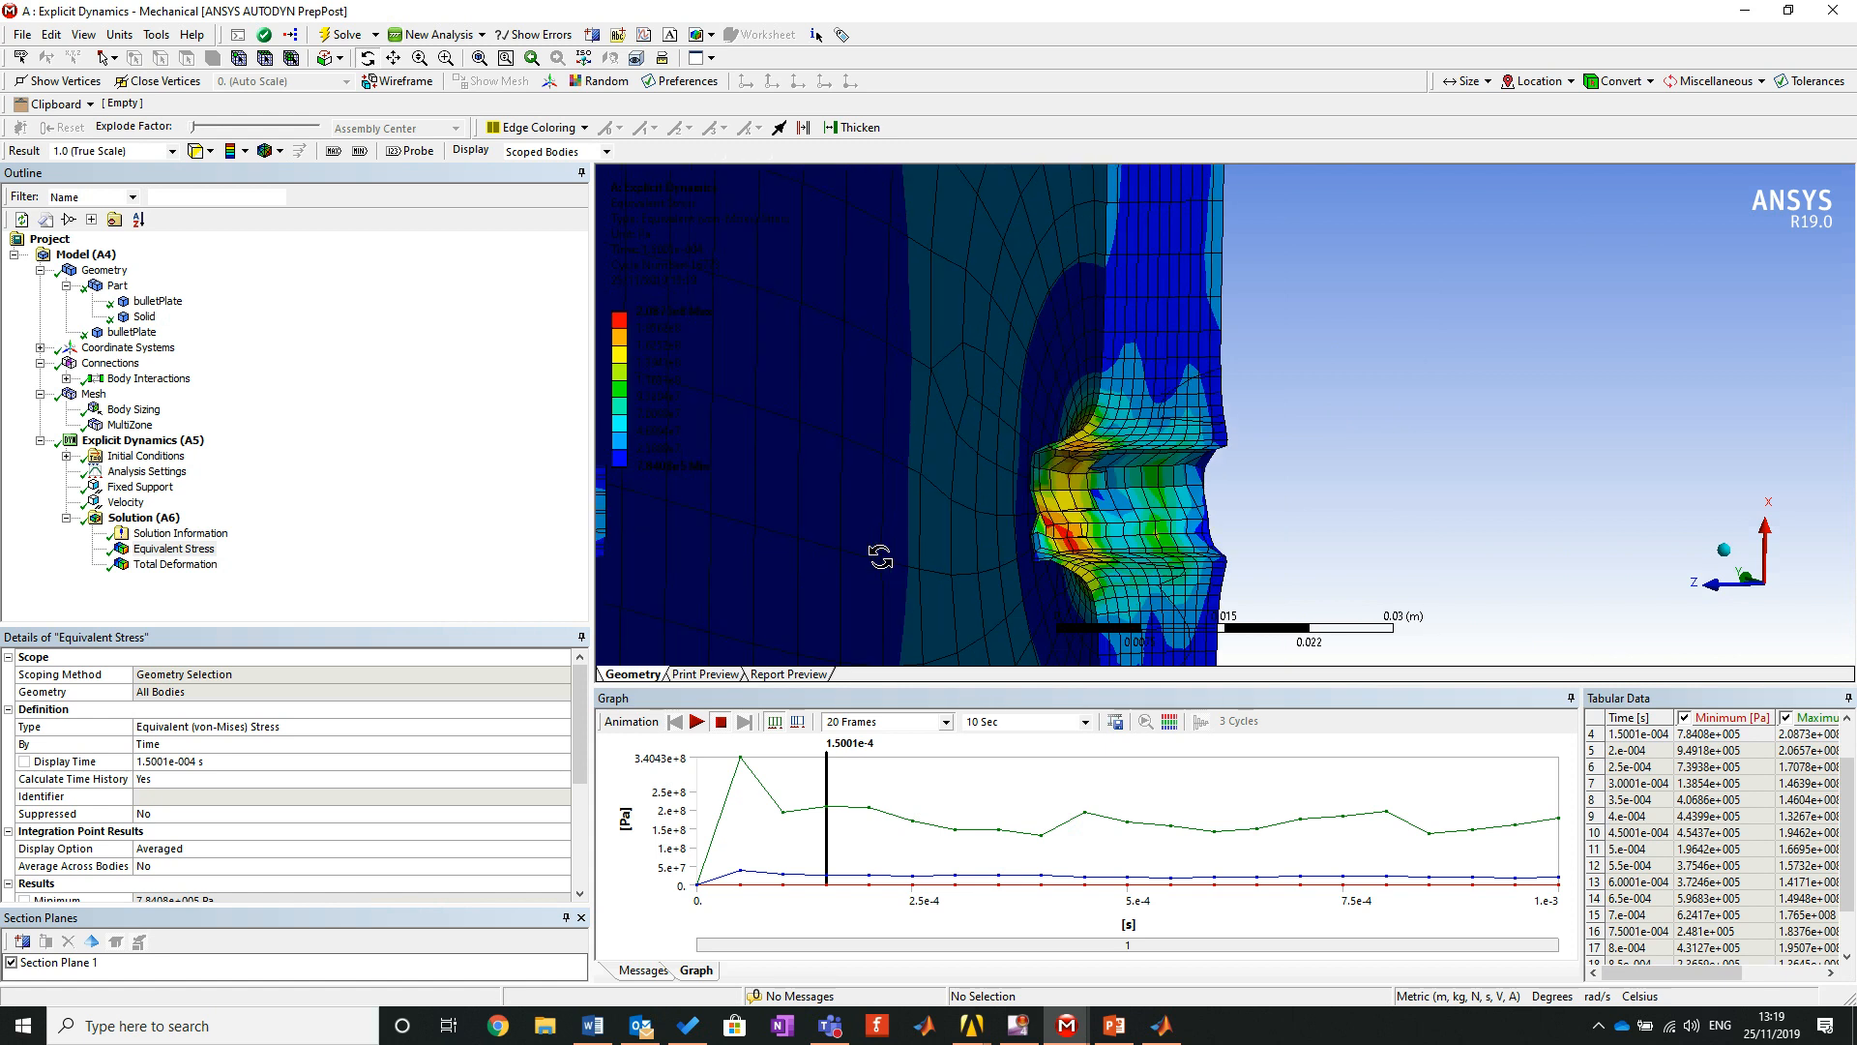
right_drag(1021, 510, 1122, 568)
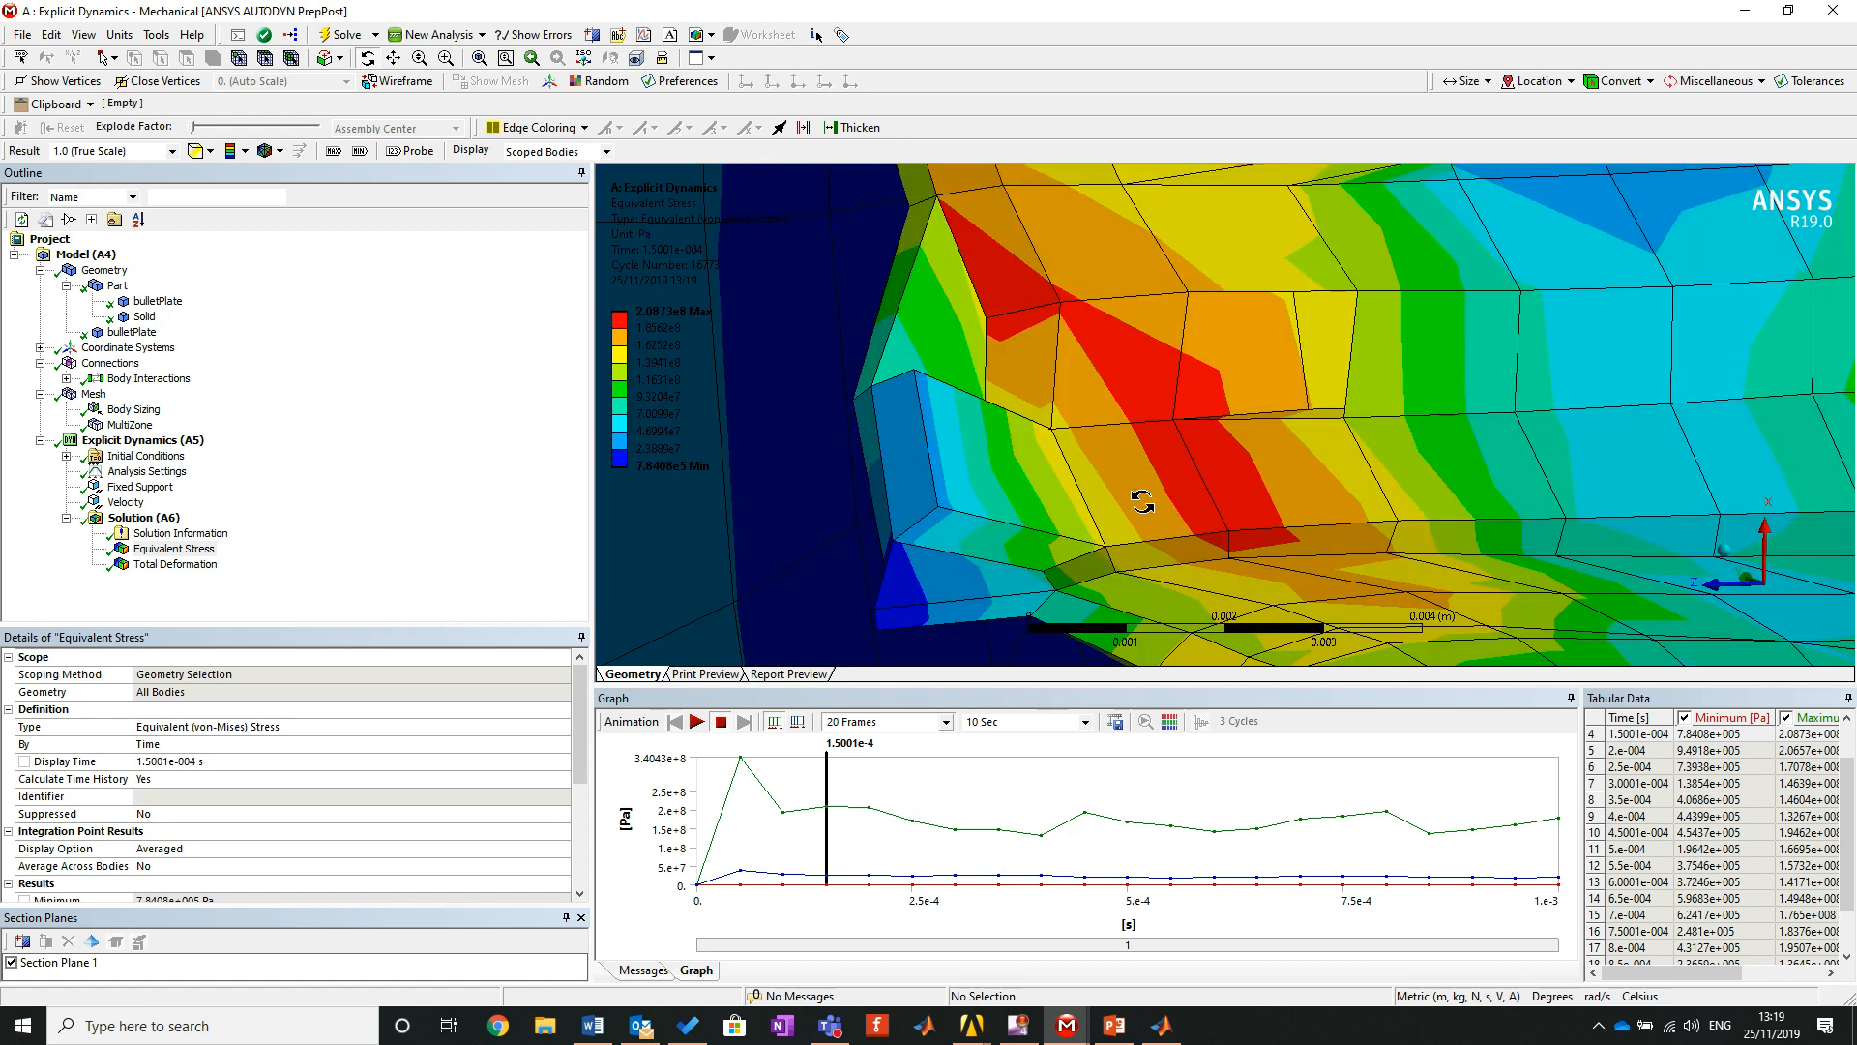
scroll(1143, 501, down, 6)
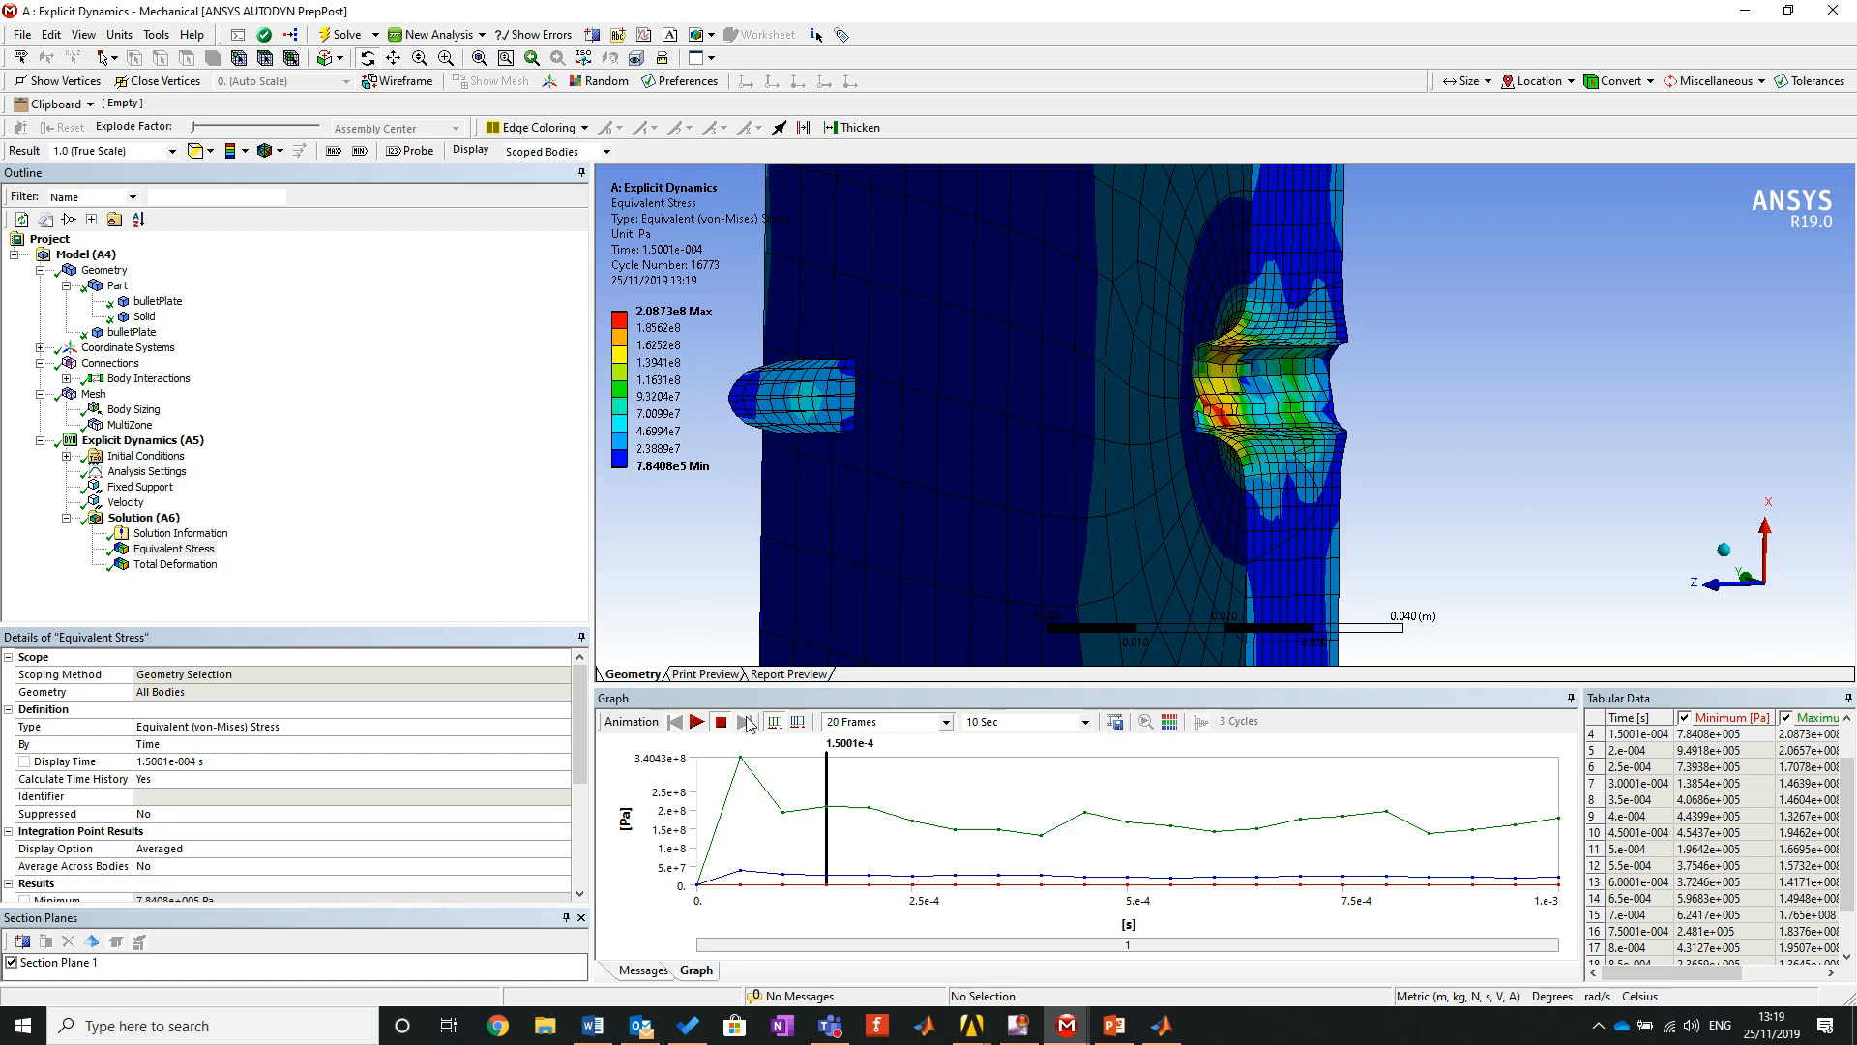
scroll(1044, 440, down, 3)
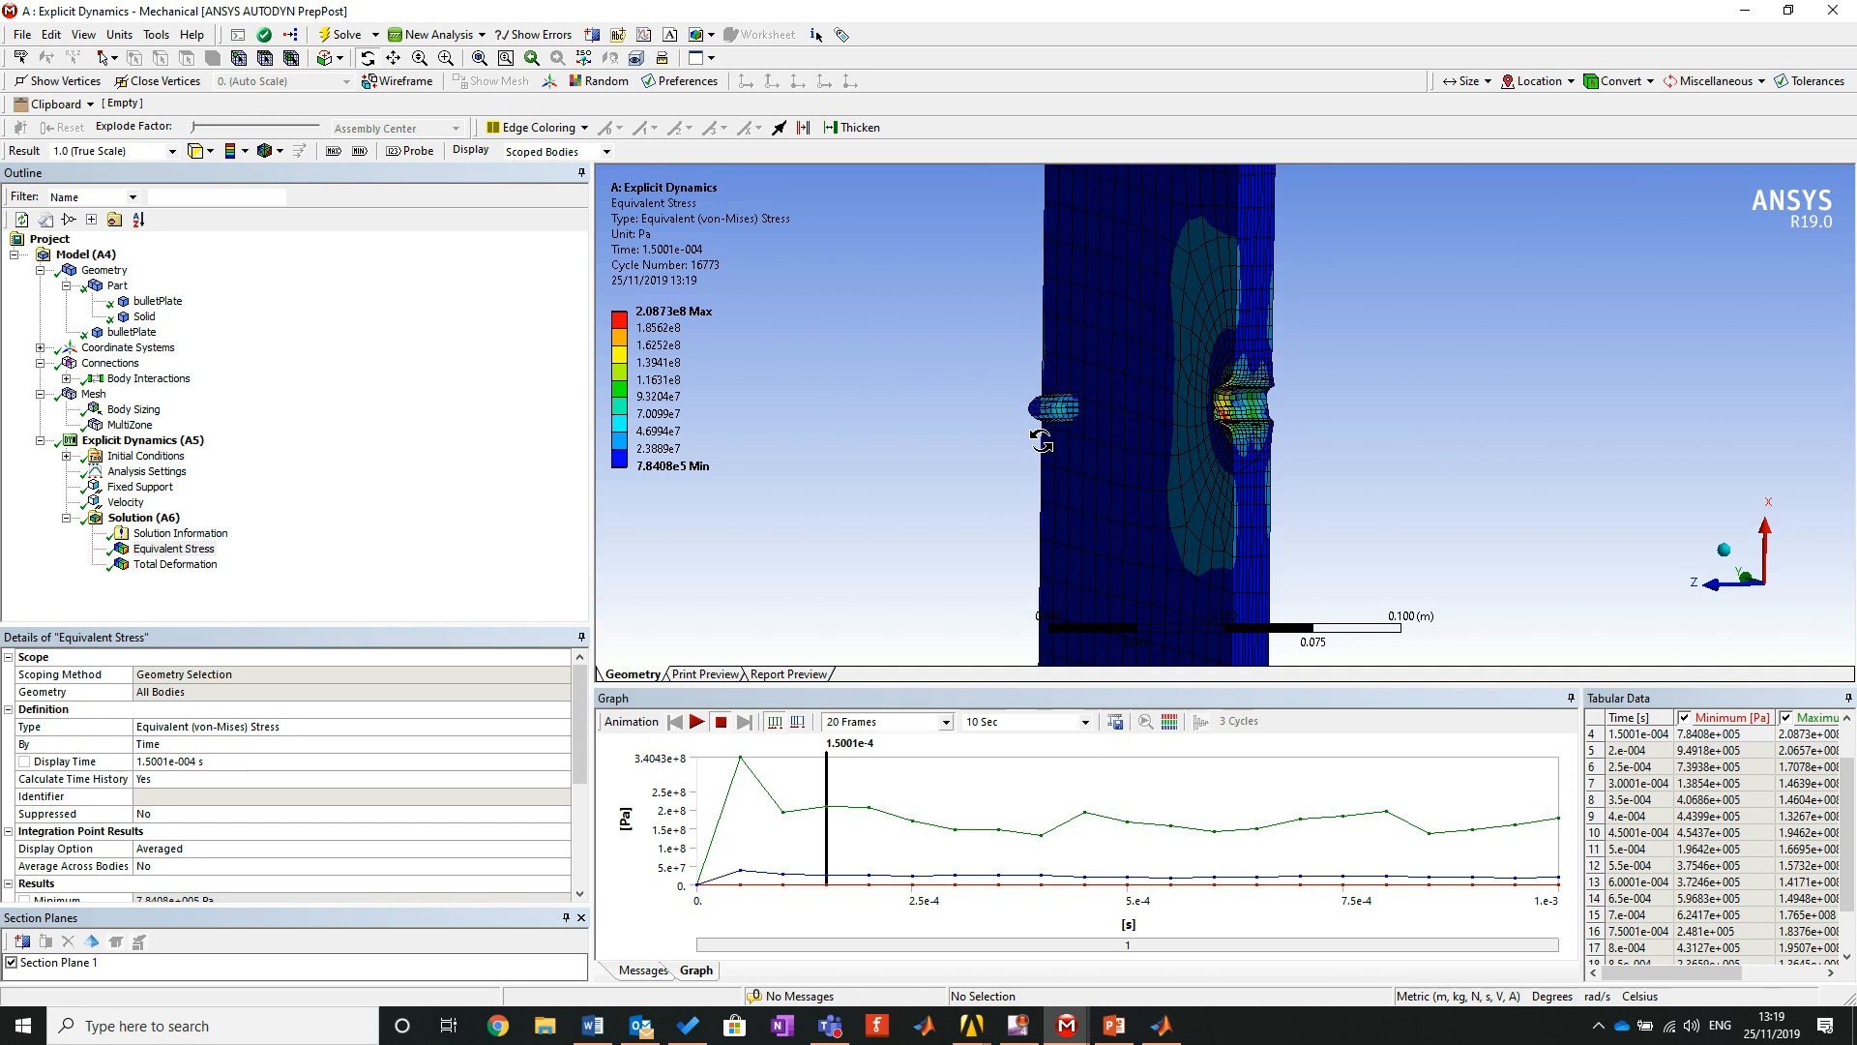
right_drag(1215, 366, 1339, 488)
Play the equivalent stress animation with the sectioned bullet and plate seen from the side.
scroll(1113, 449, down, 8)
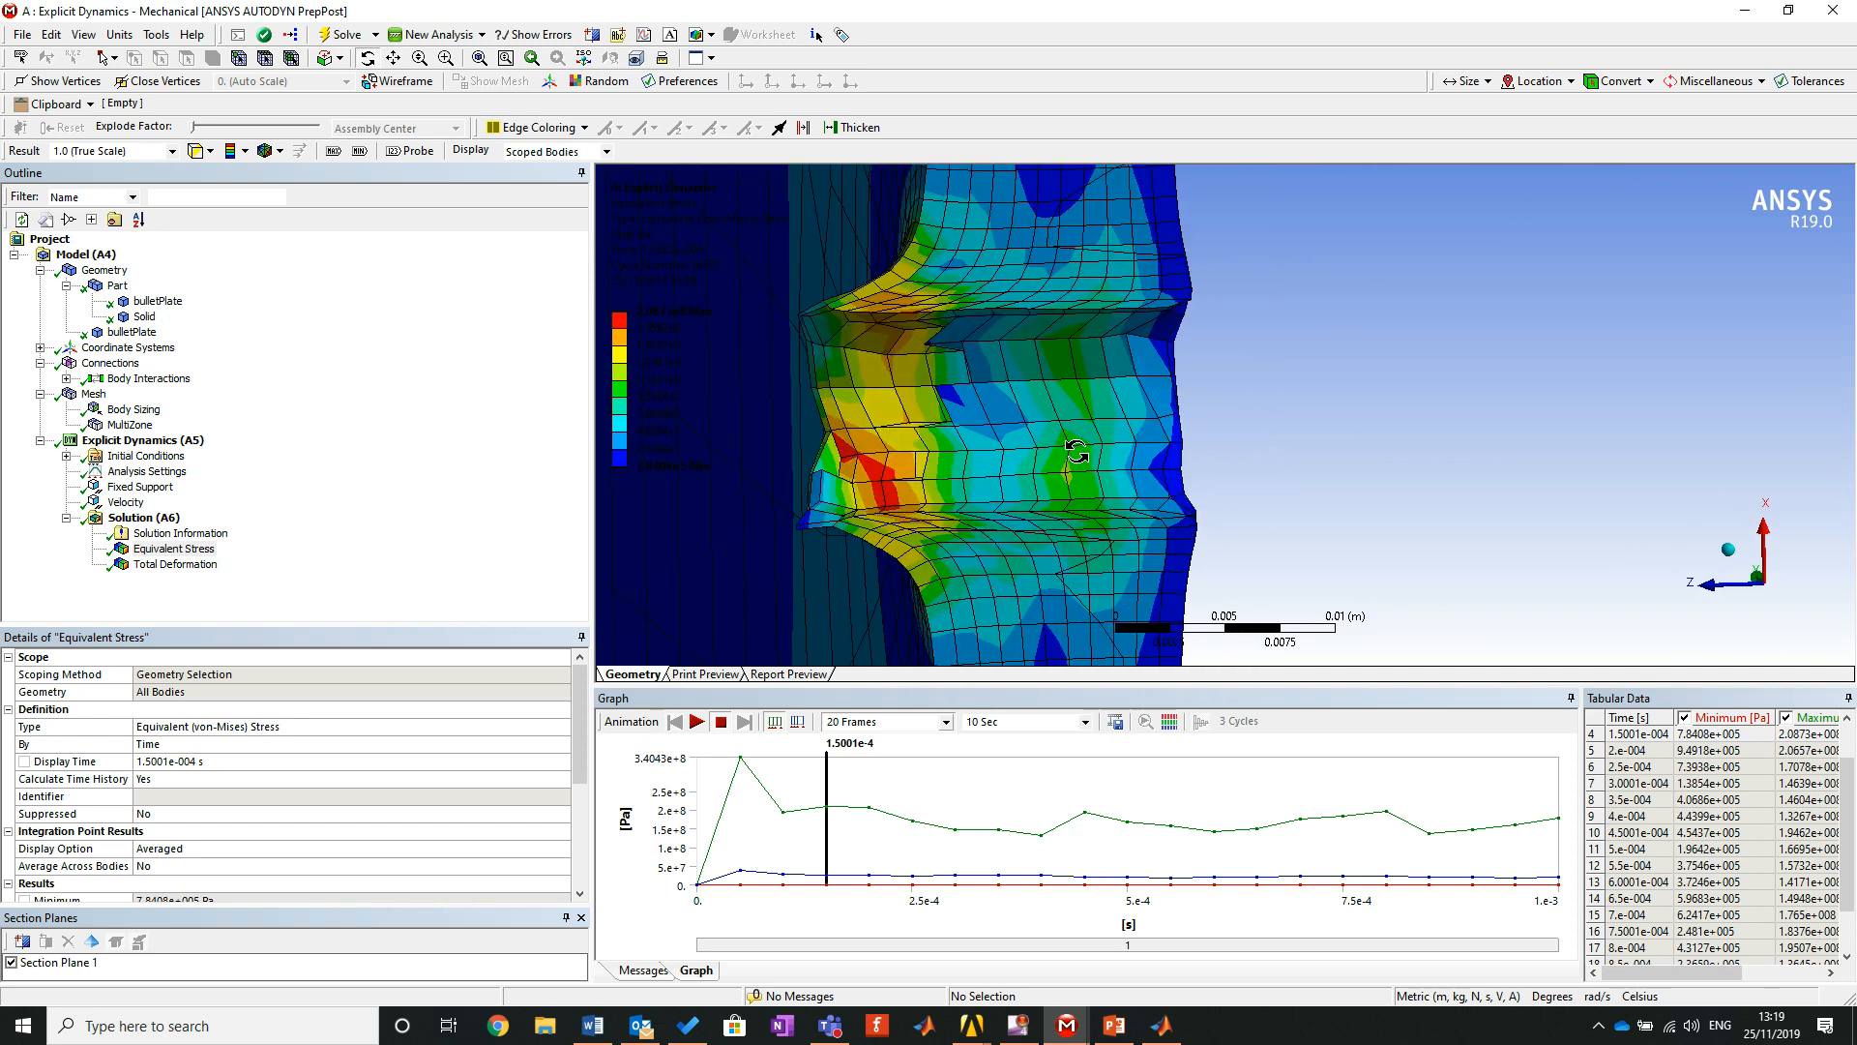
drag(1091, 453, 951, 438)
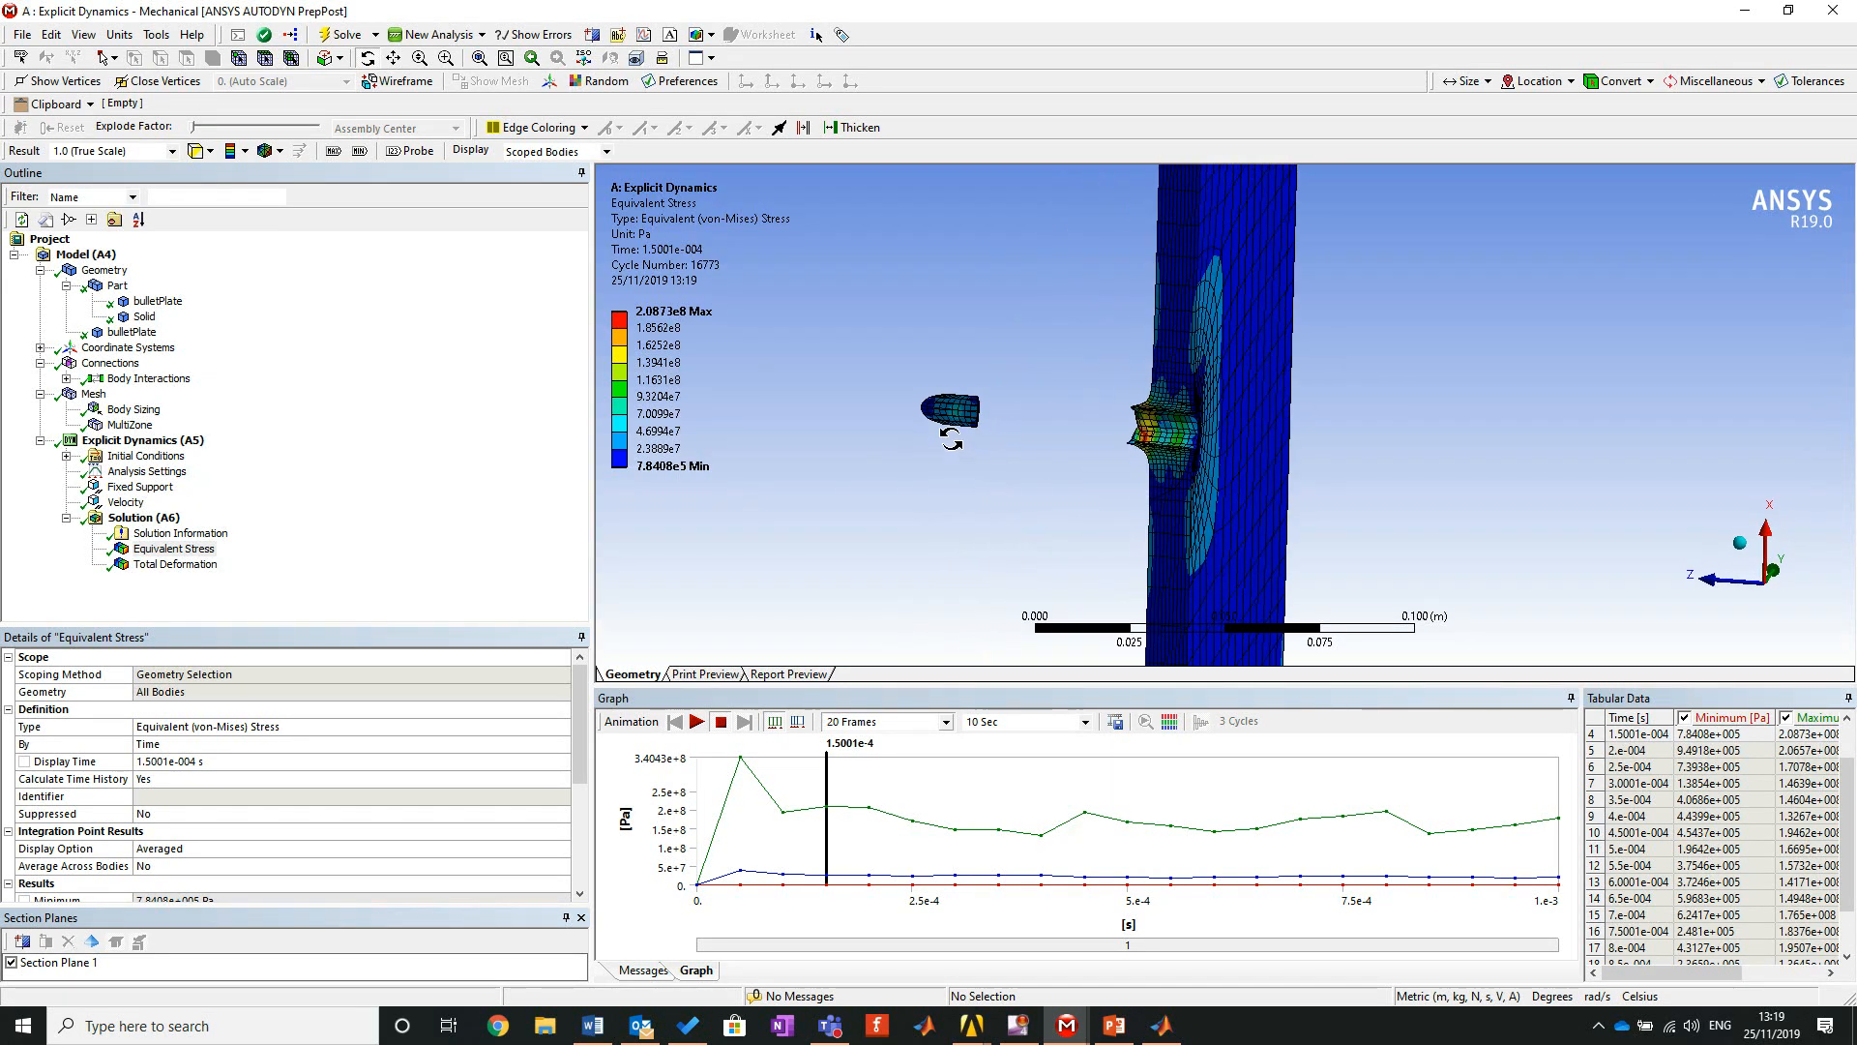
click(695, 723)
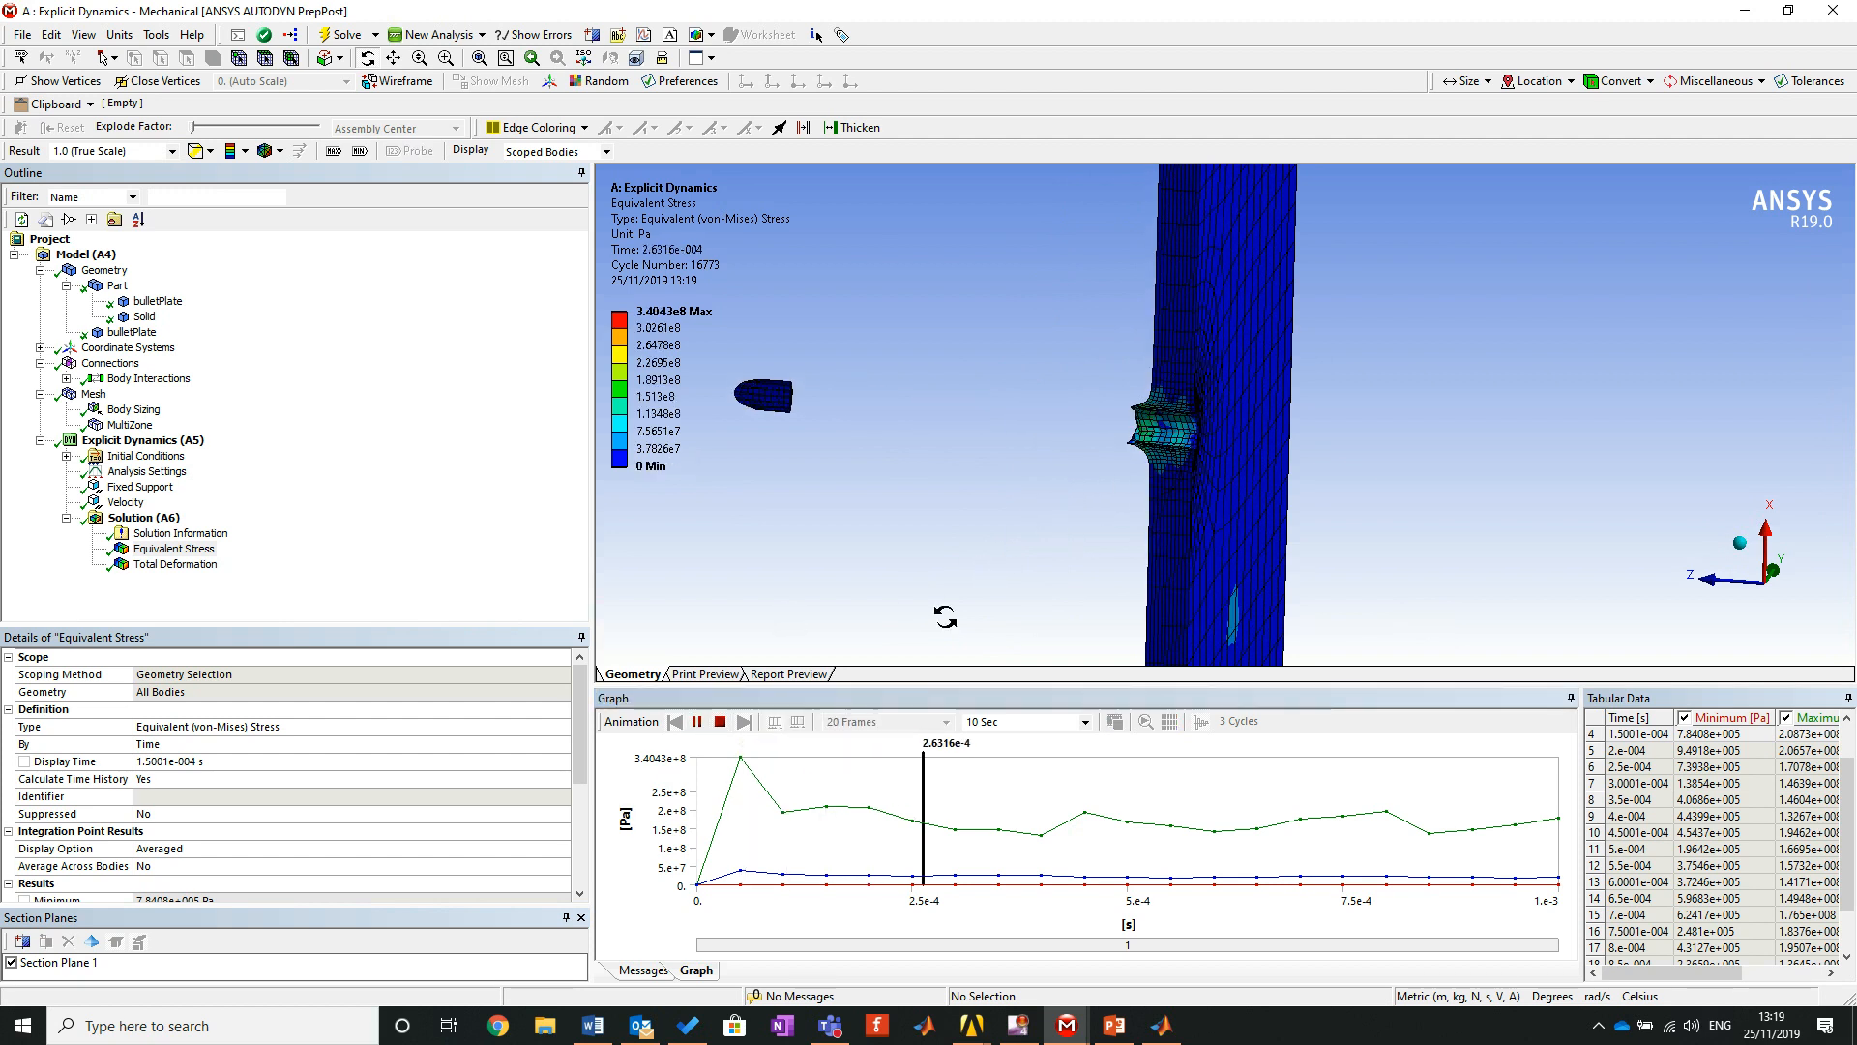
Retrieve the equivalent stress result at the initial time, 1.1755e-38 s, from the result graph.
click(714, 828)
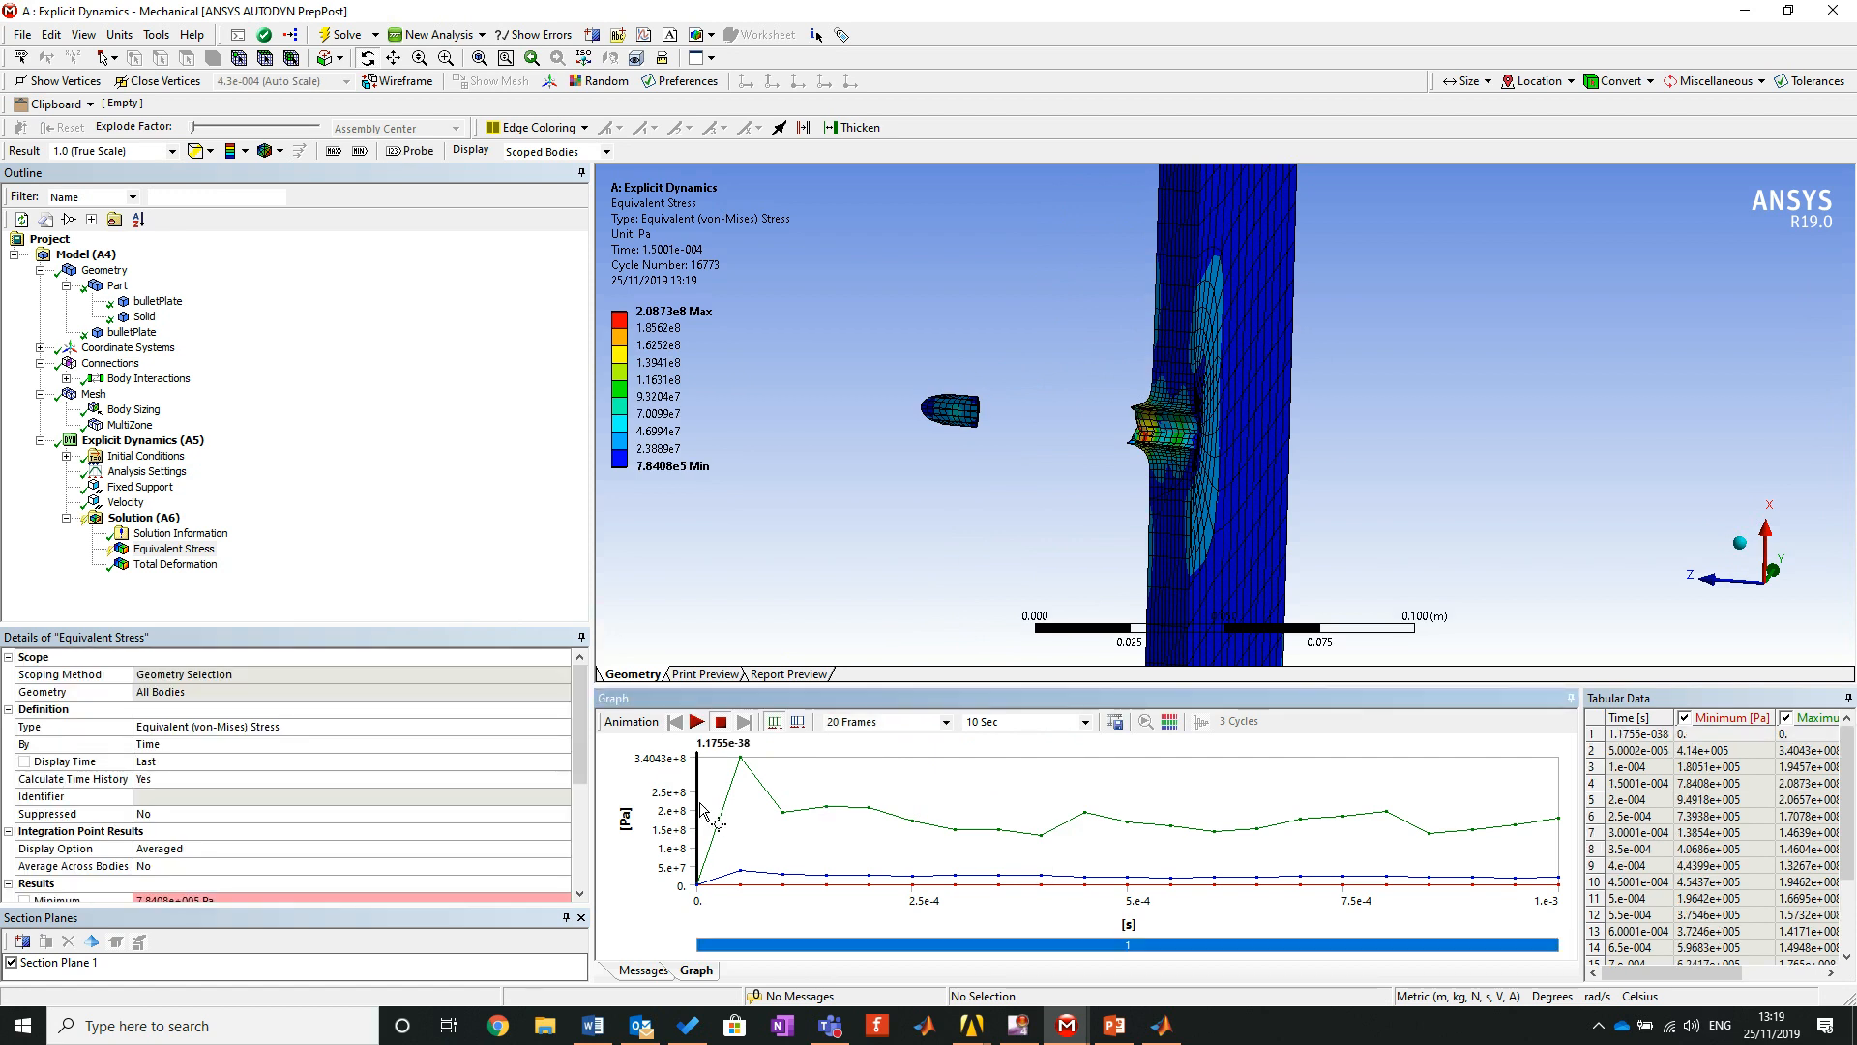
right_click(703, 812)
click(744, 815)
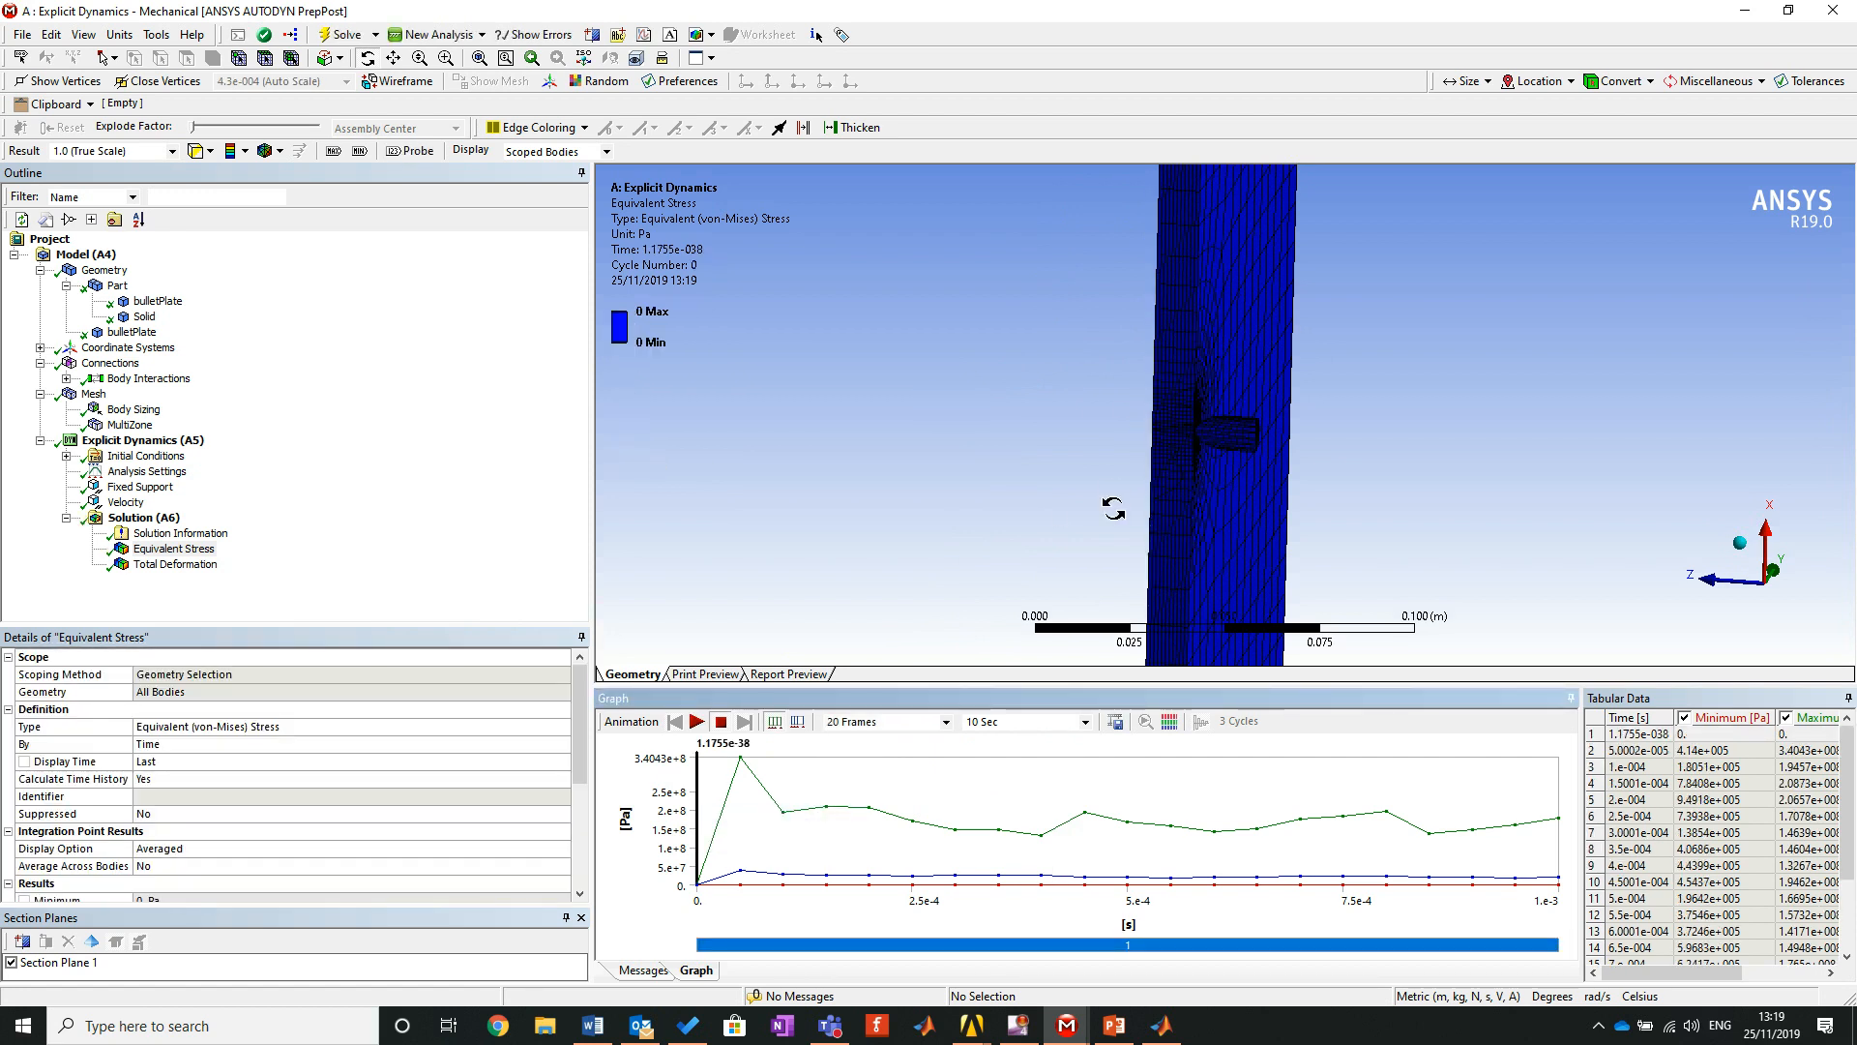
Retrieve the sectioned equivalent stress result at 5.0002e-5 s, showing the bullet passing through the plate up close.
right_click(745, 797)
click(778, 809)
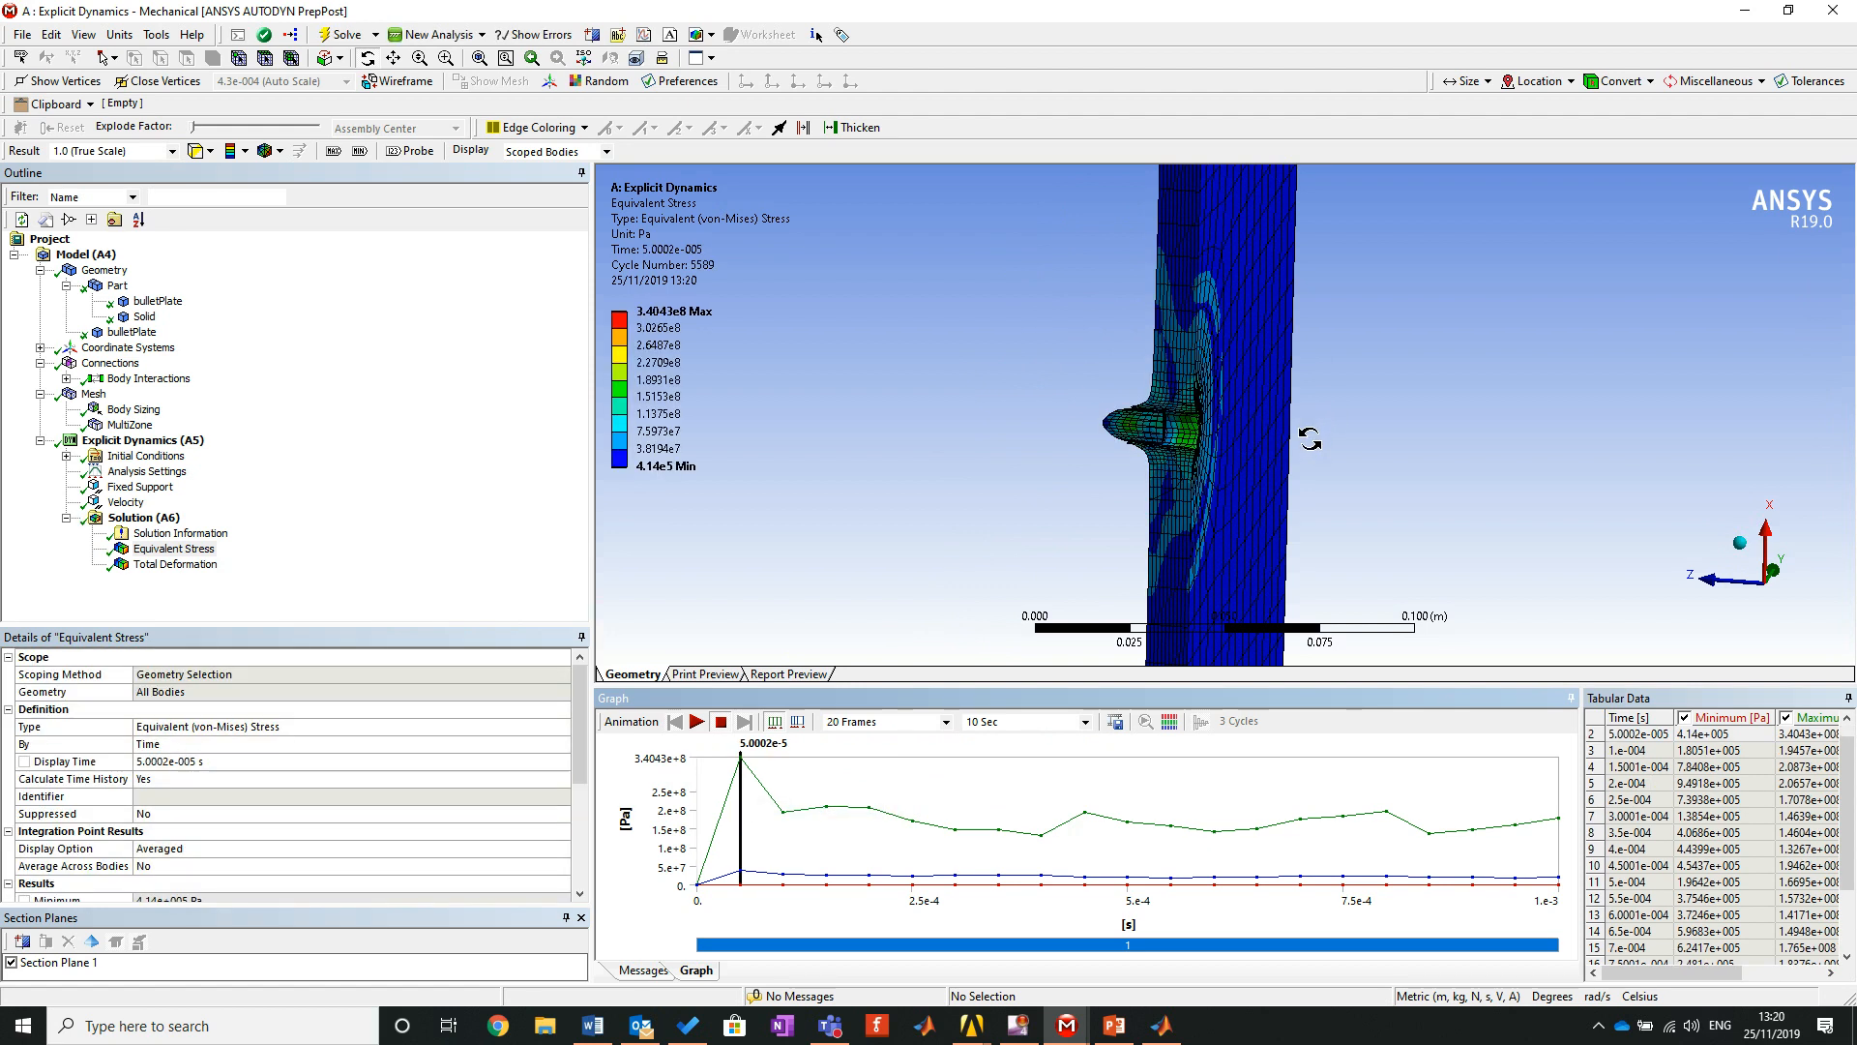
scroll(1156, 423, up, 5)
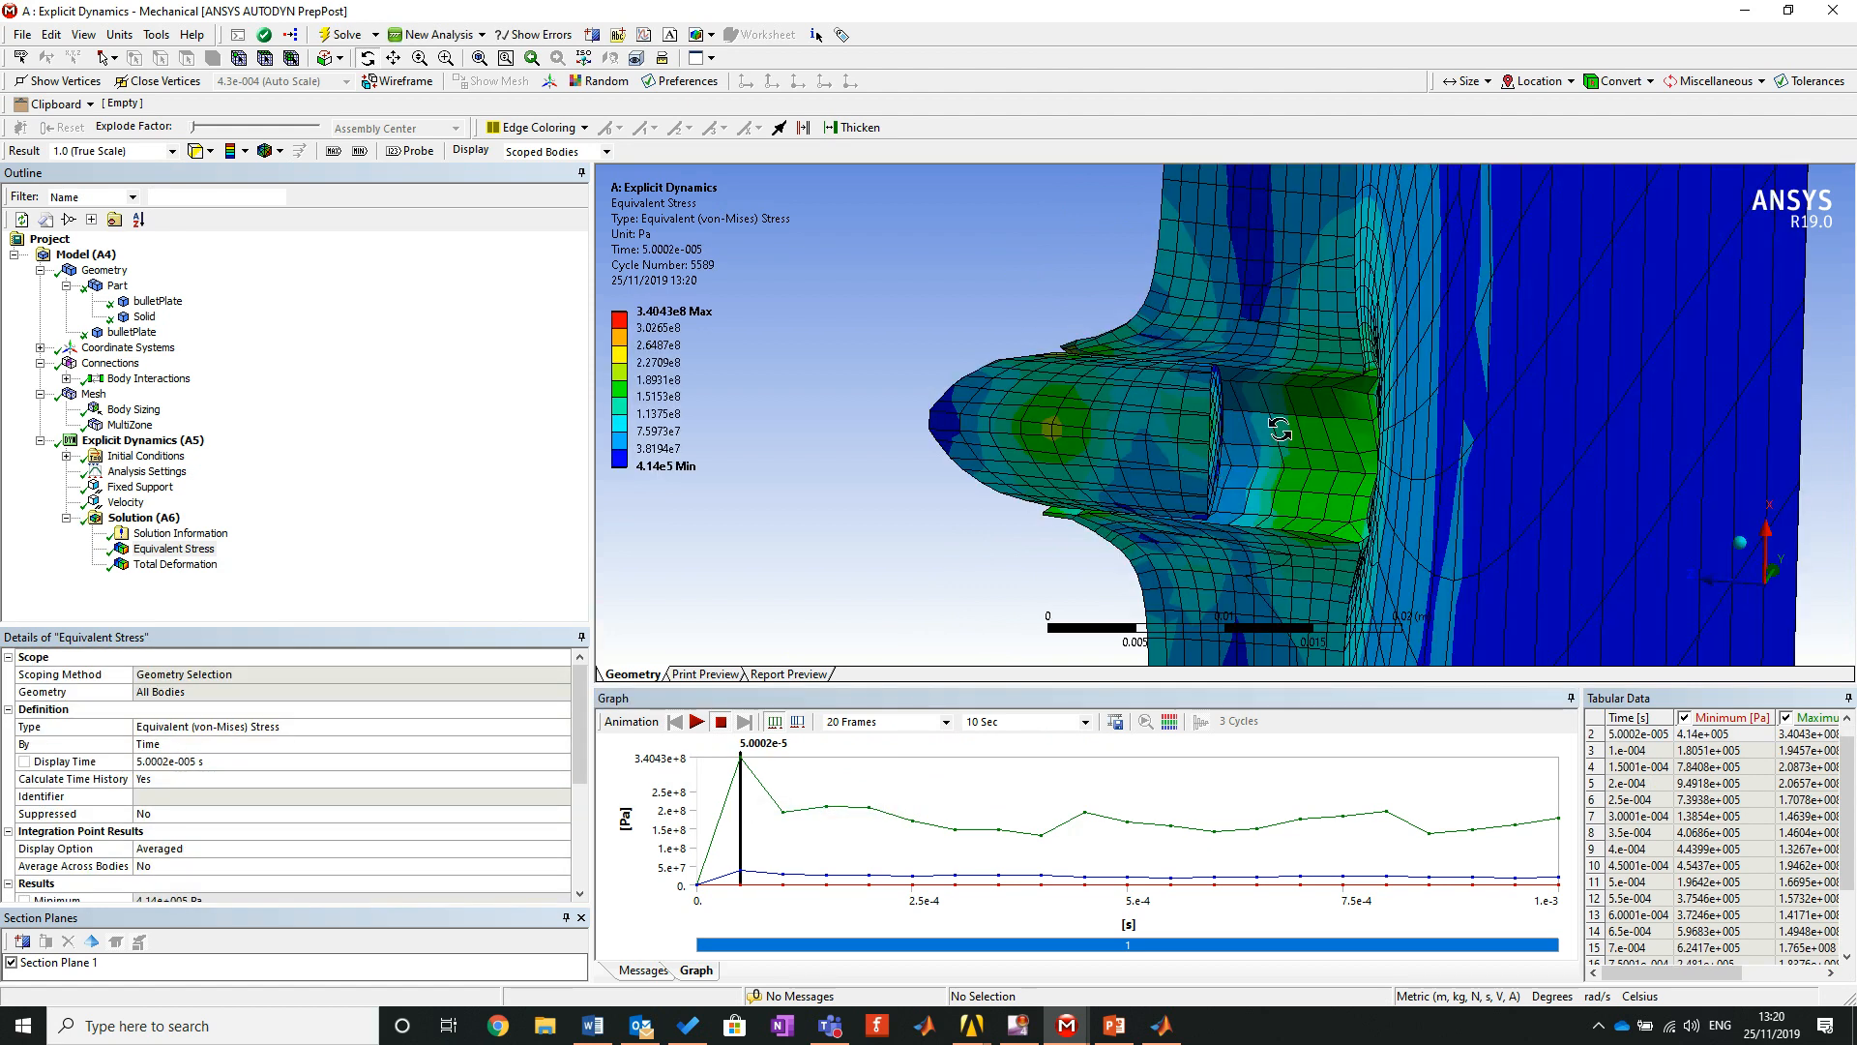
Inspect the stress in the sectioned bullet and the surrounding hole wall from the side and from the entry face.
drag(1281, 437, 1307, 438)
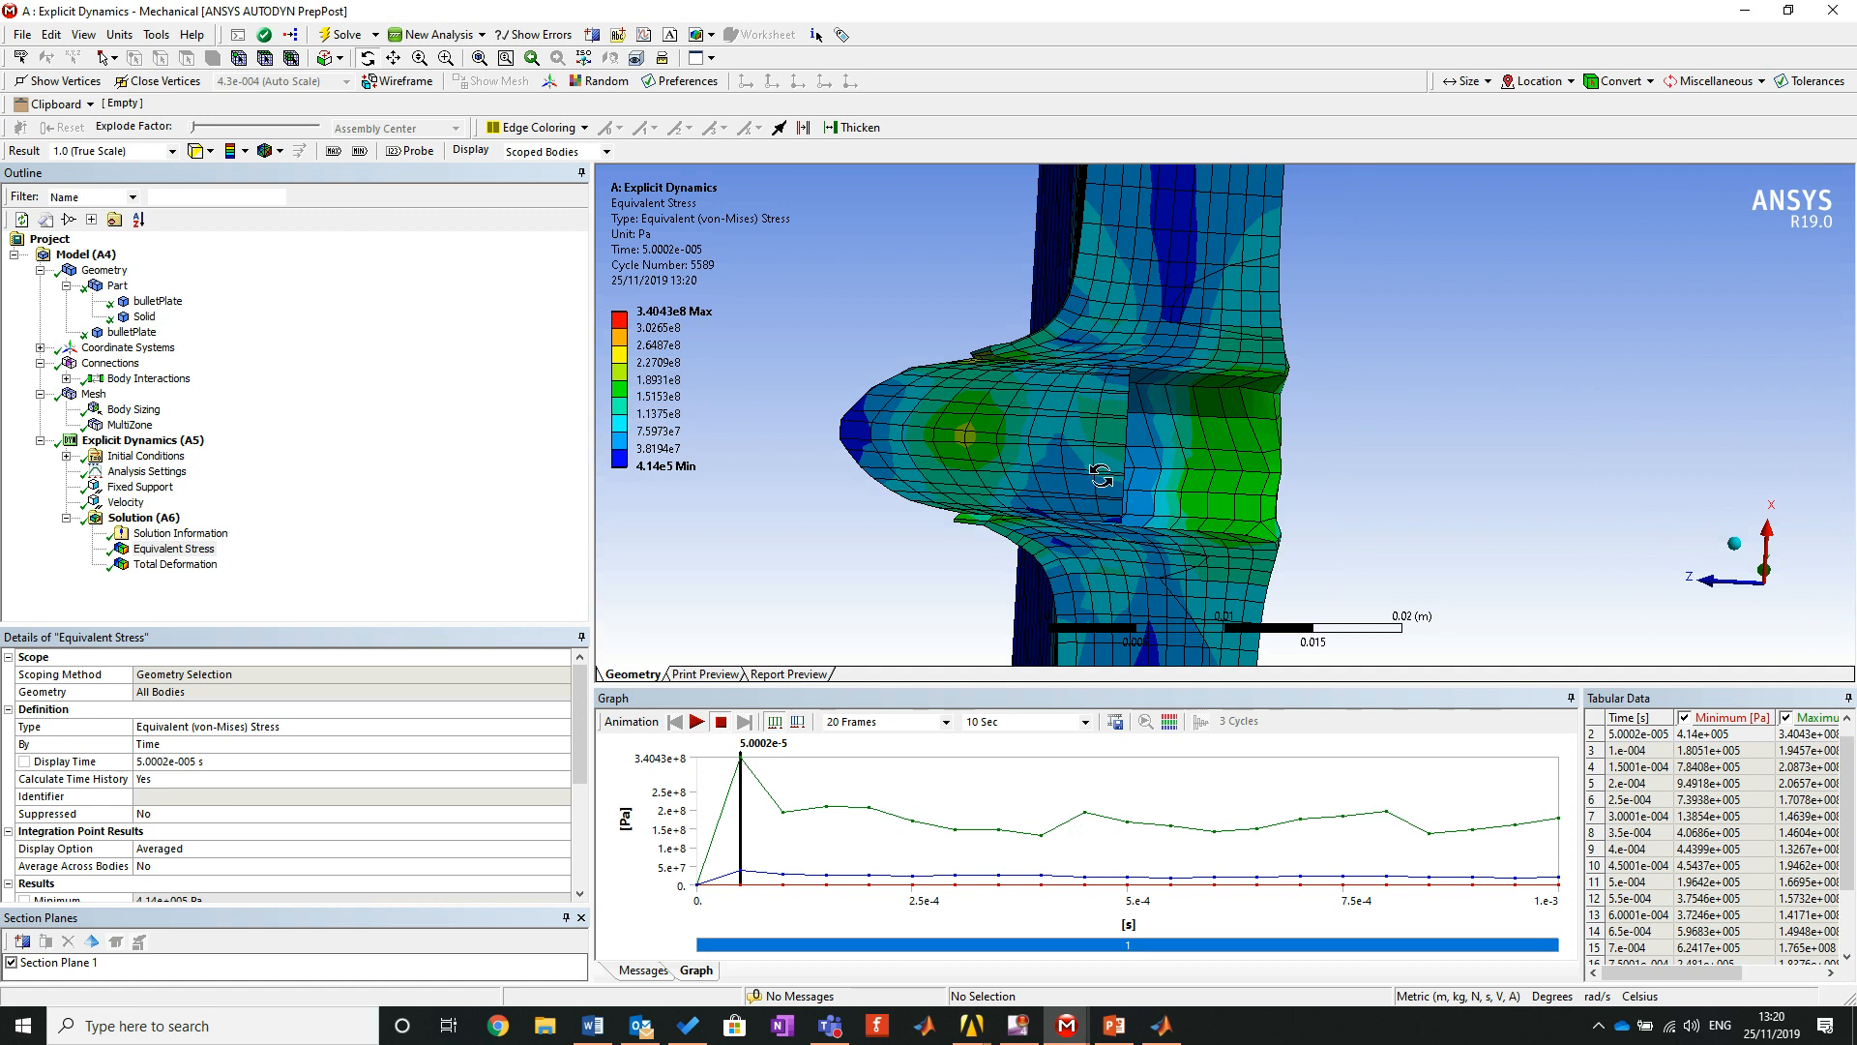
scroll(1138, 469, down, 5)
drag(1166, 466, 991, 470)
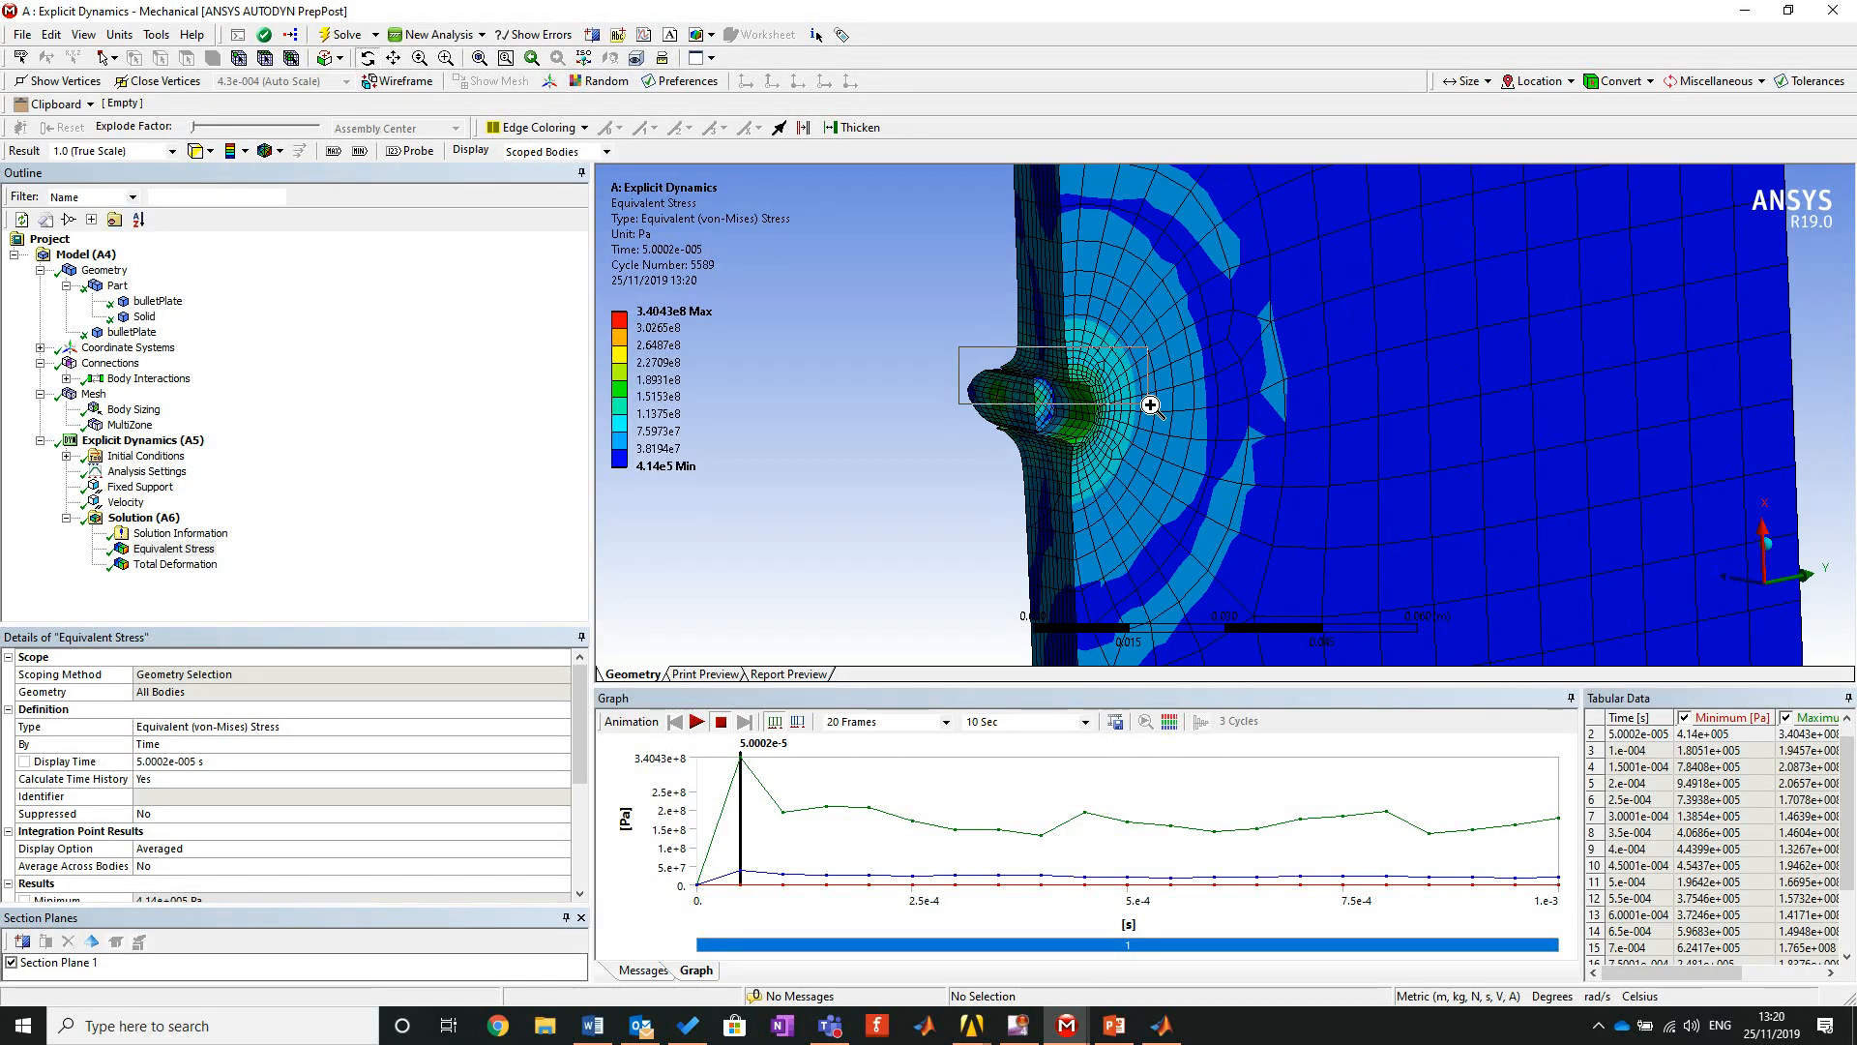
scroll(1025, 407, up, 3)
scroll(1169, 452, up, 3)
drag(1168, 452, 1132, 565)
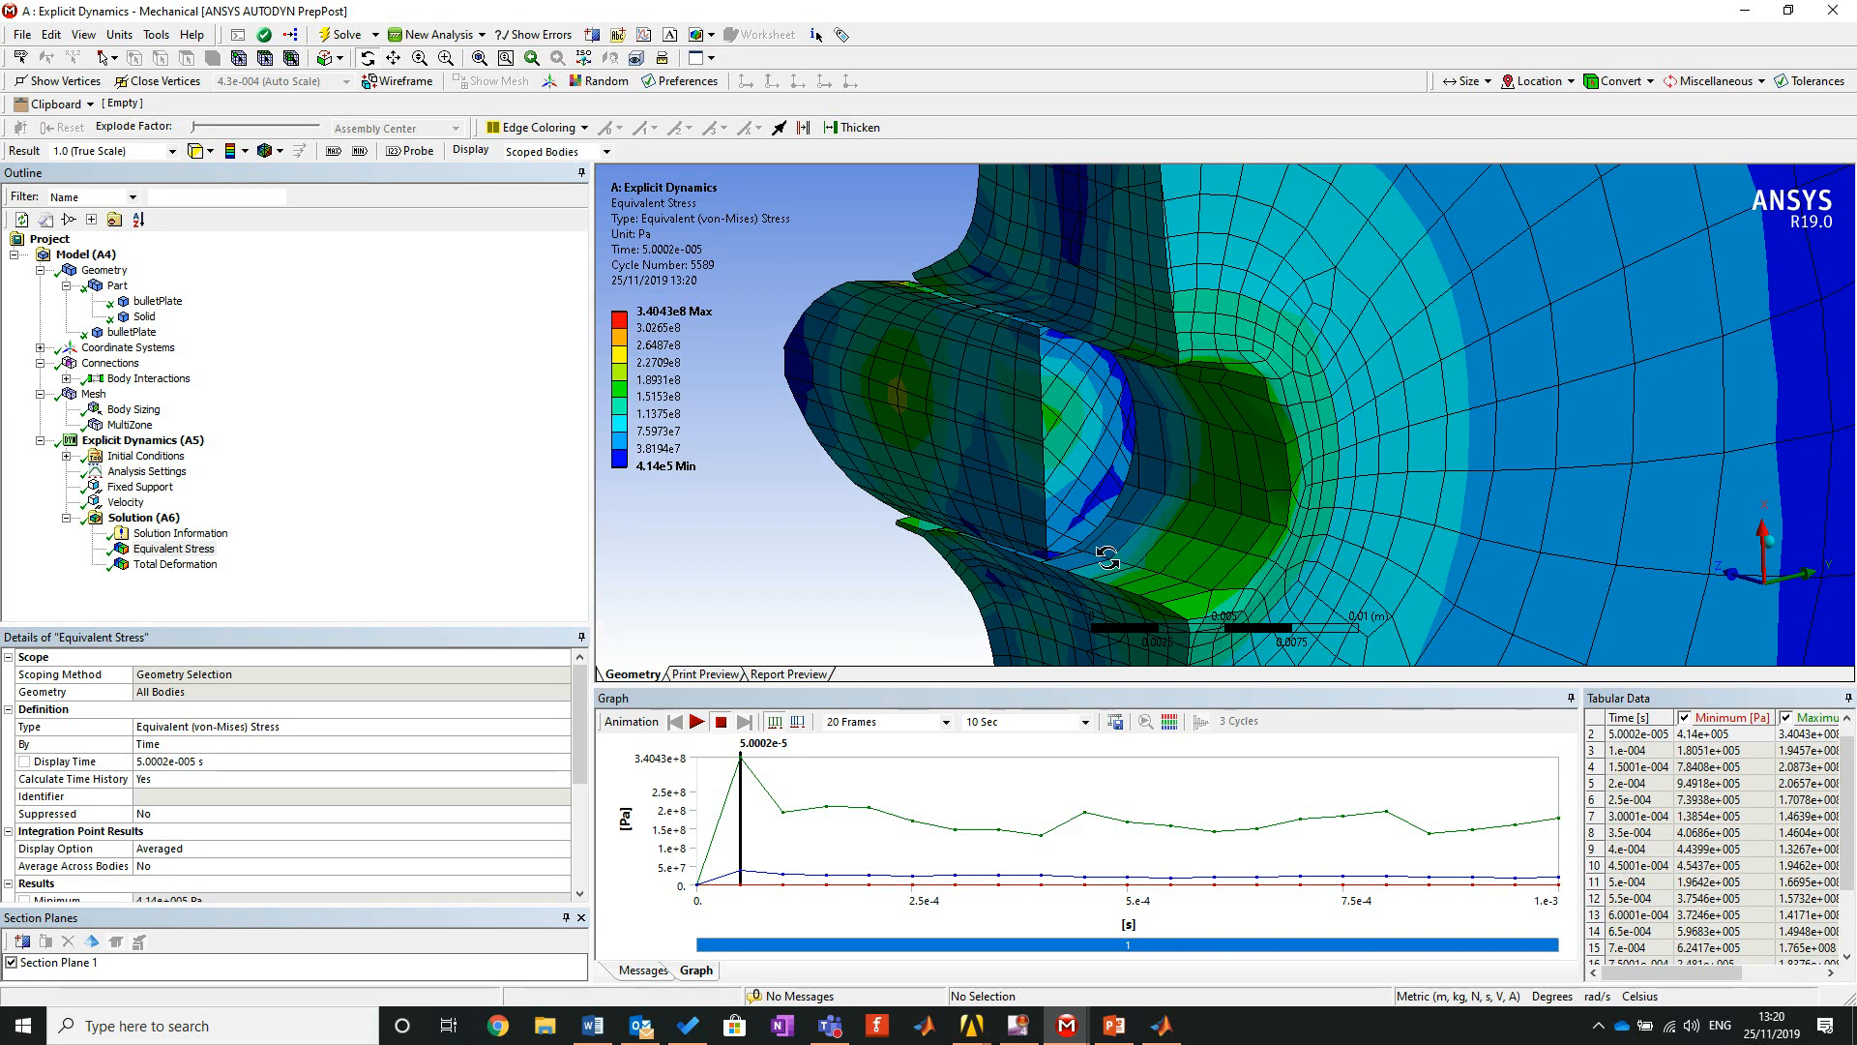
scroll(1151, 600, down, 3)
drag(1141, 423, 1222, 408)
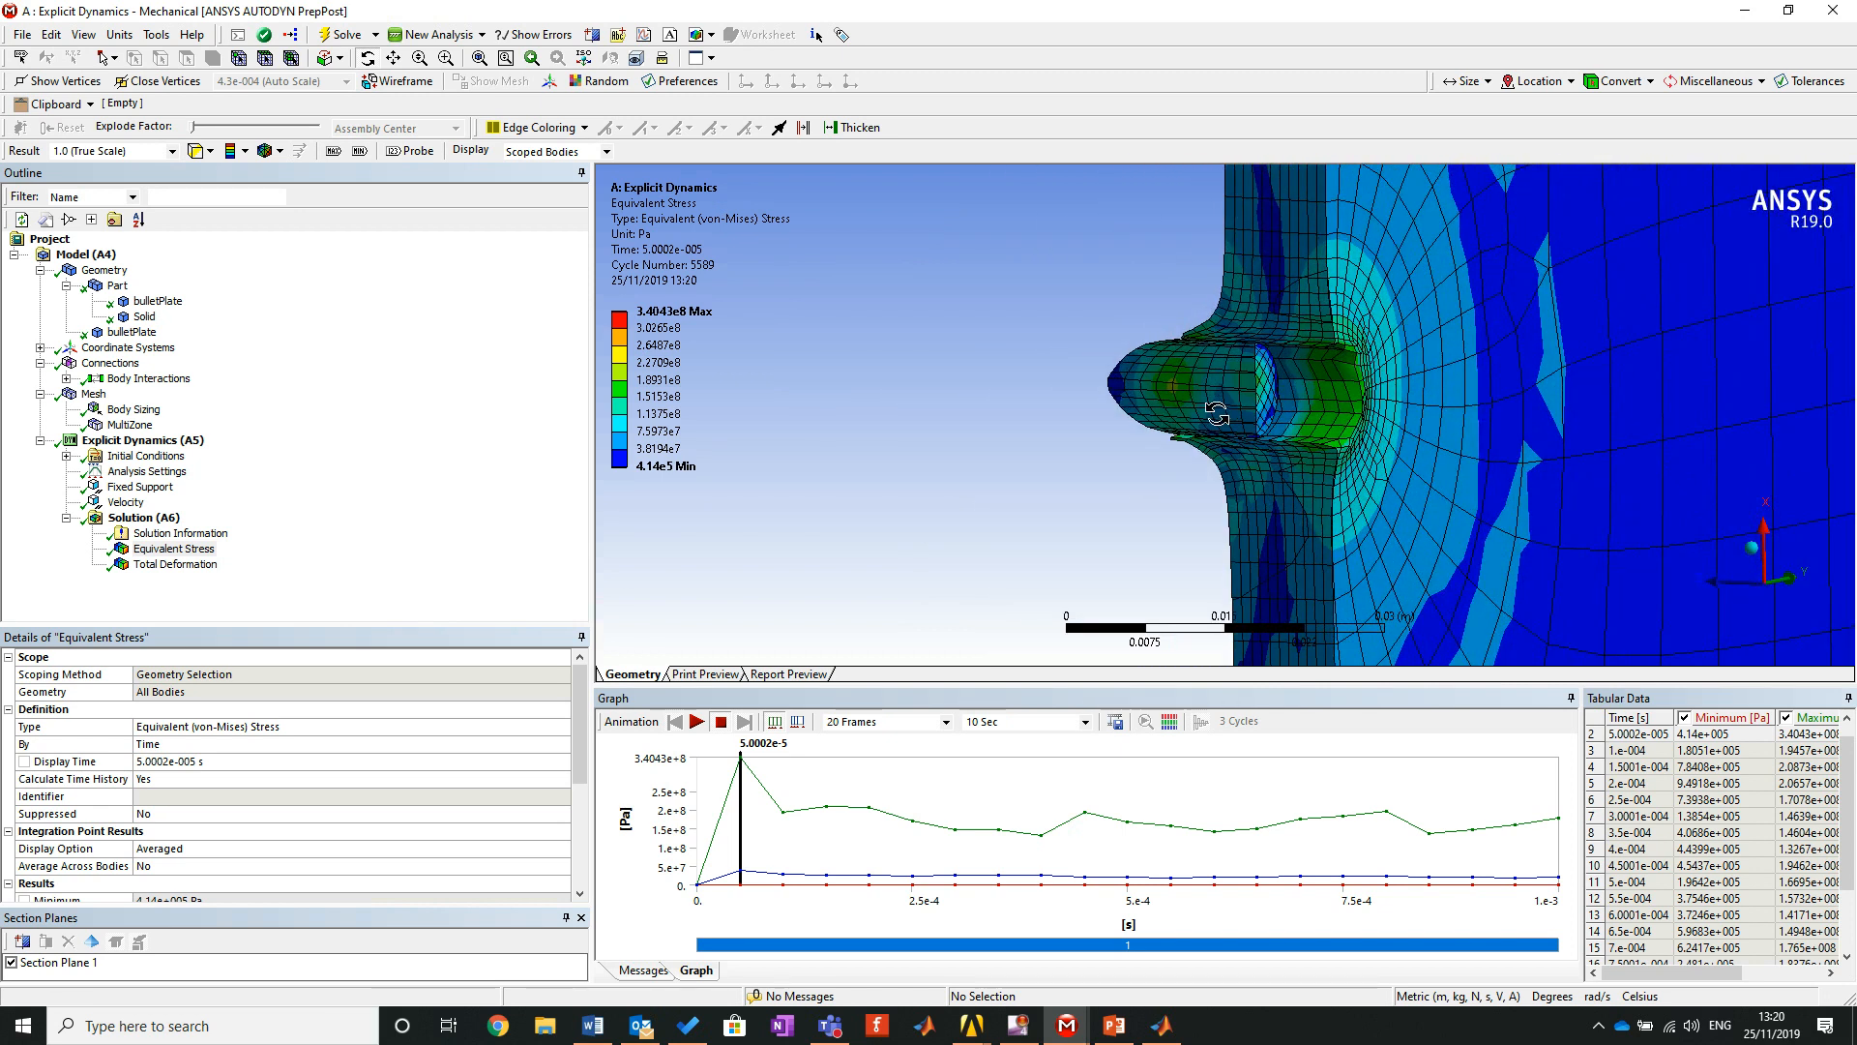
scroll(1234, 457, up, 3)
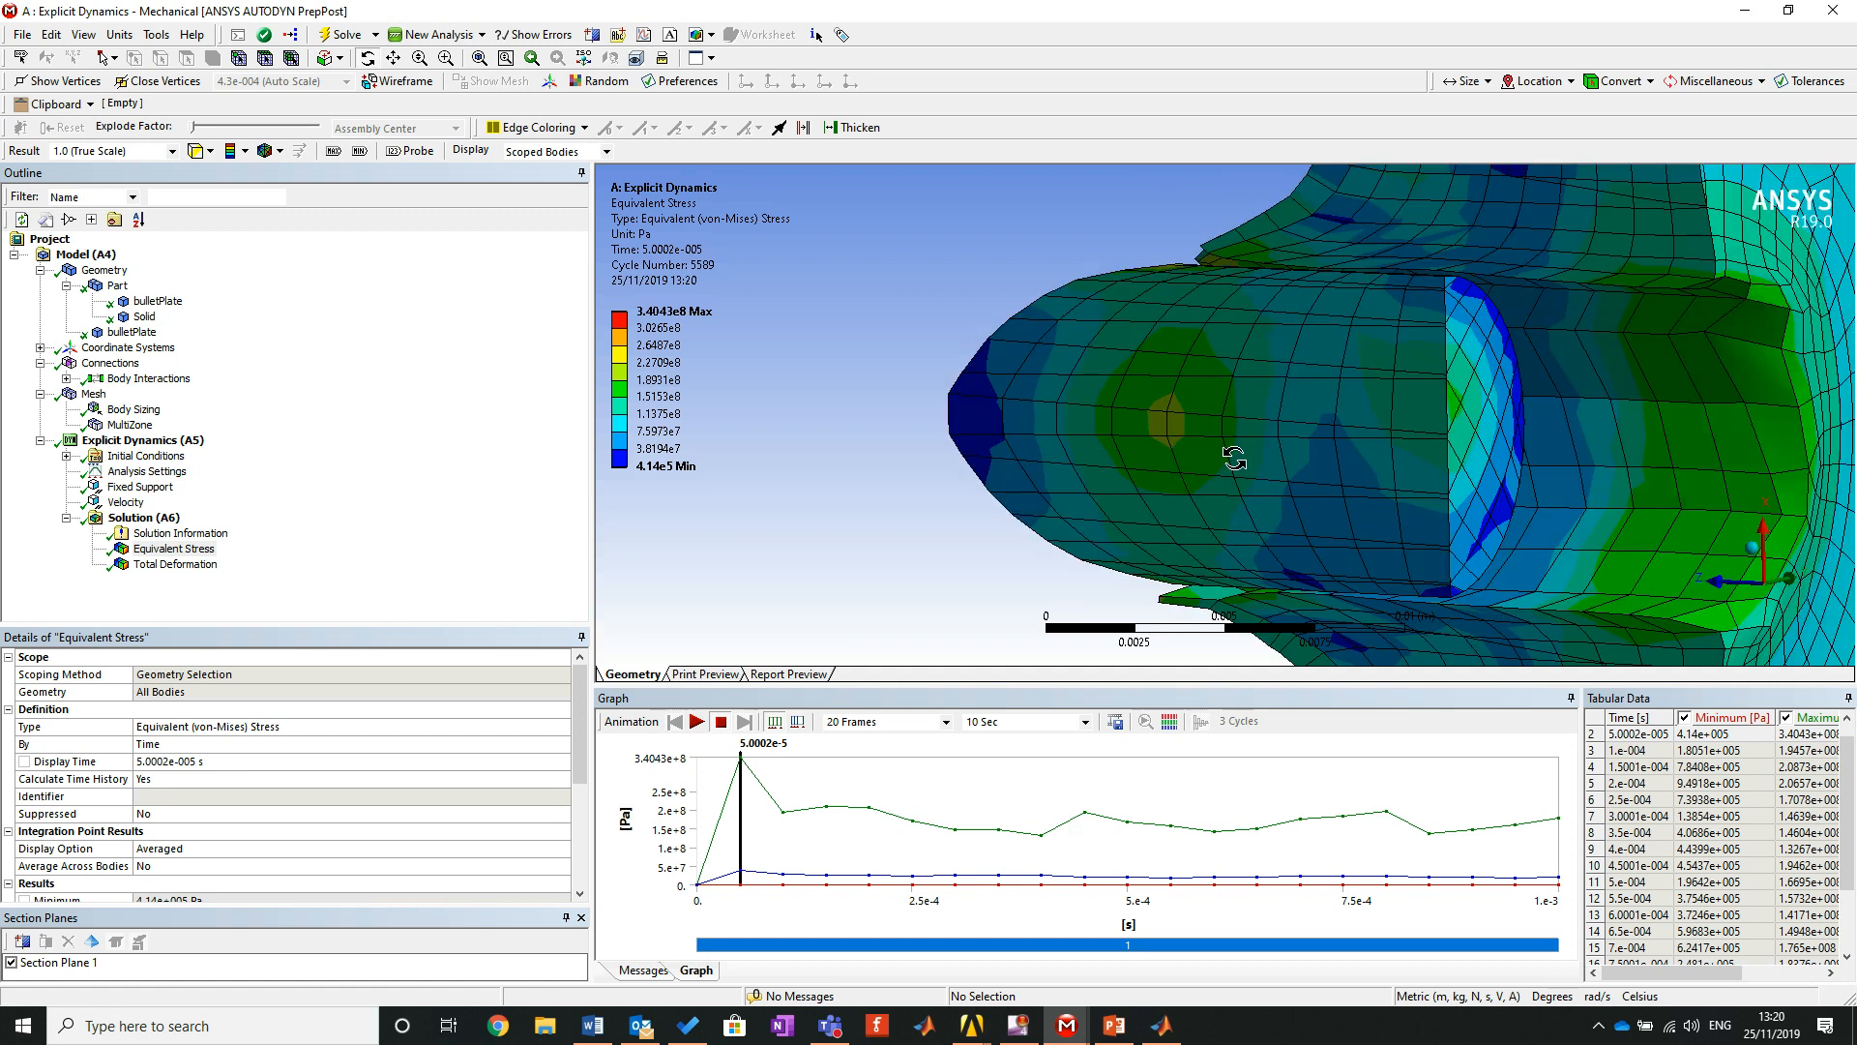
drag(1254, 486, 1297, 487)
drag(1401, 383, 1464, 421)
scroll(1385, 532, down, 4)
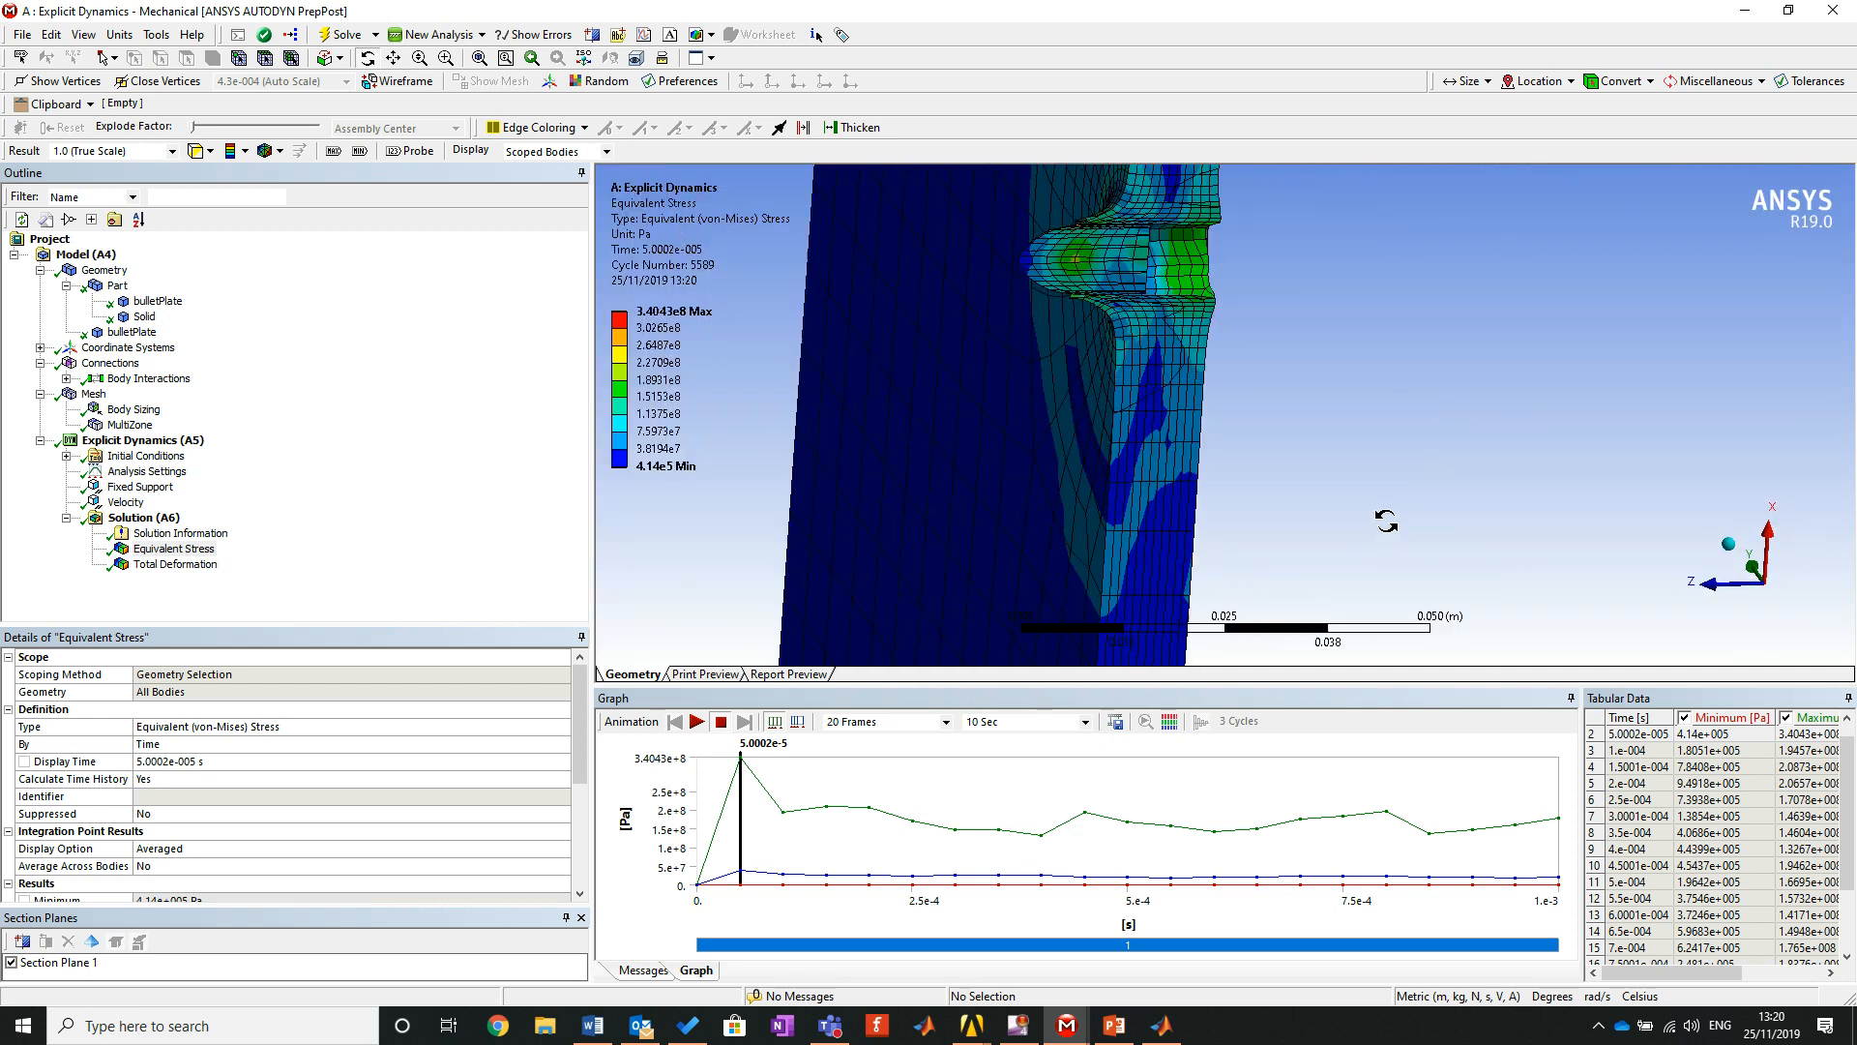
Examine close up the stress at the torn plate rim and along the contact between the bullet and the hole wall.
right_drag(1086, 258, 1175, 358)
right_drag(1098, 492, 1314, 580)
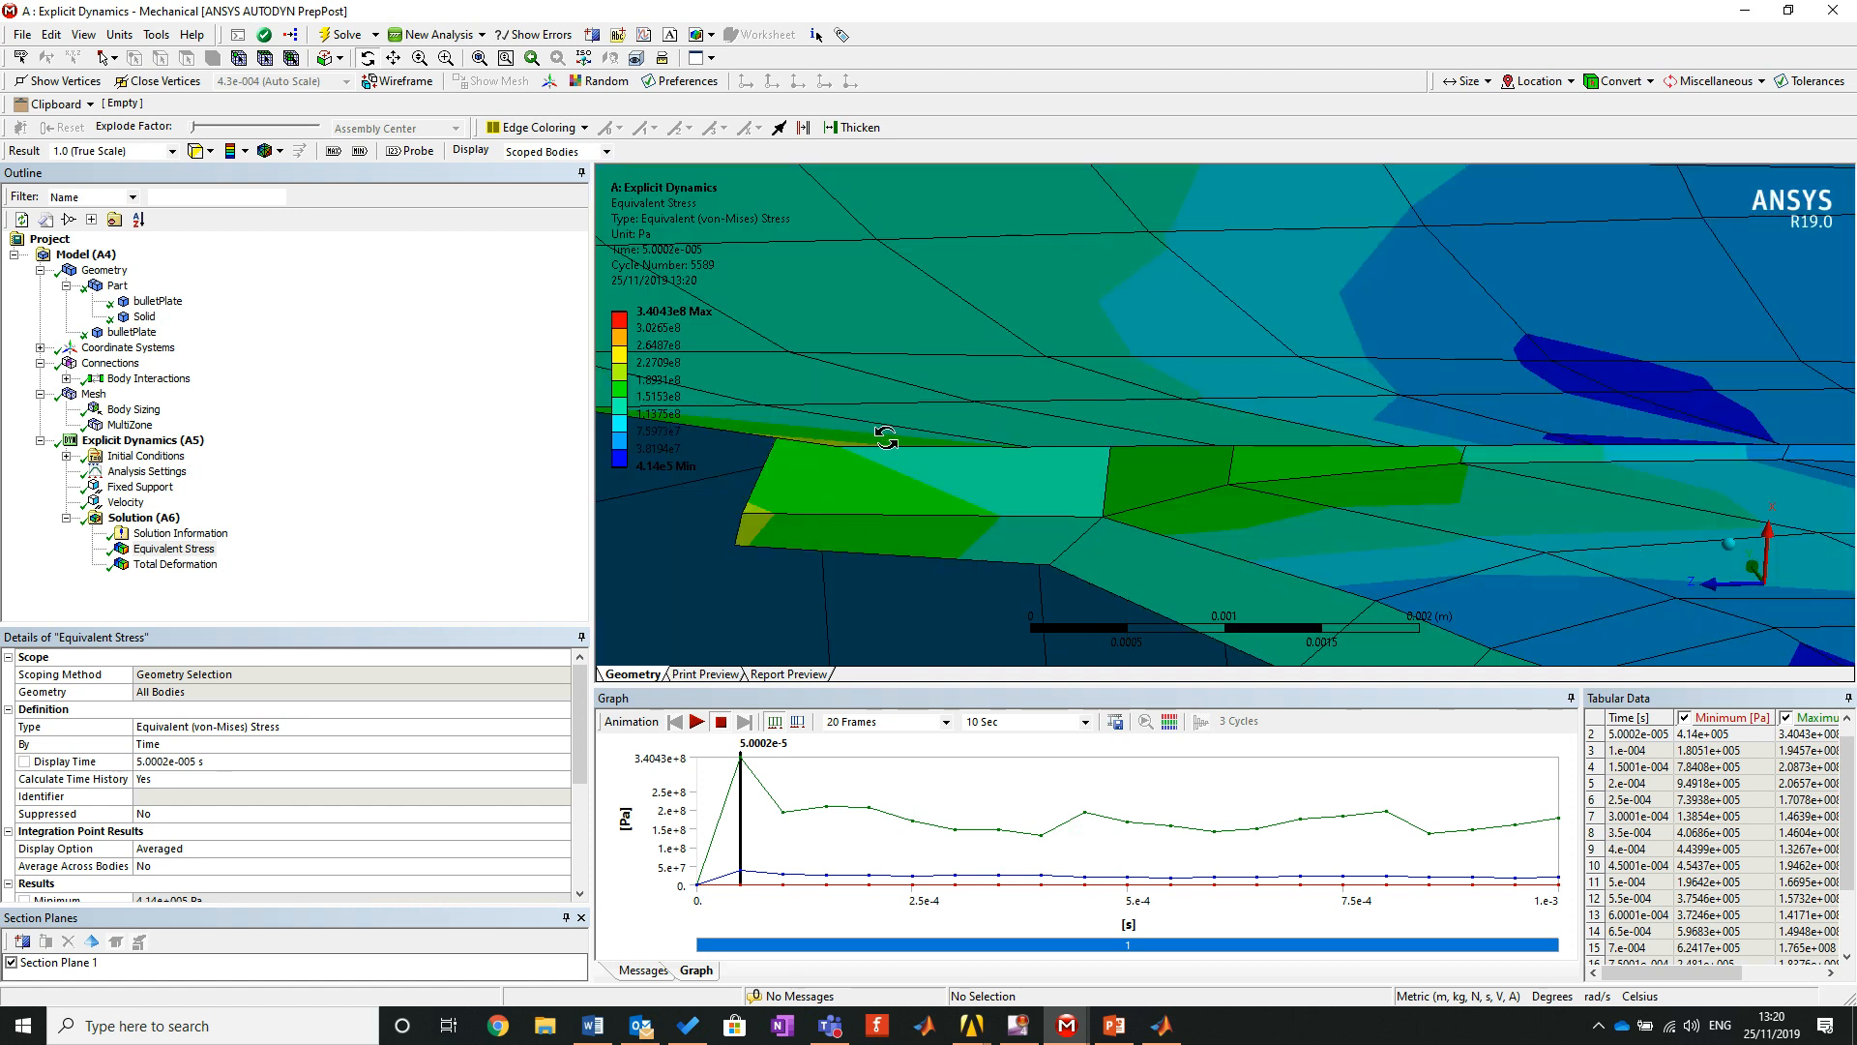
scroll(1002, 467, down, 10)
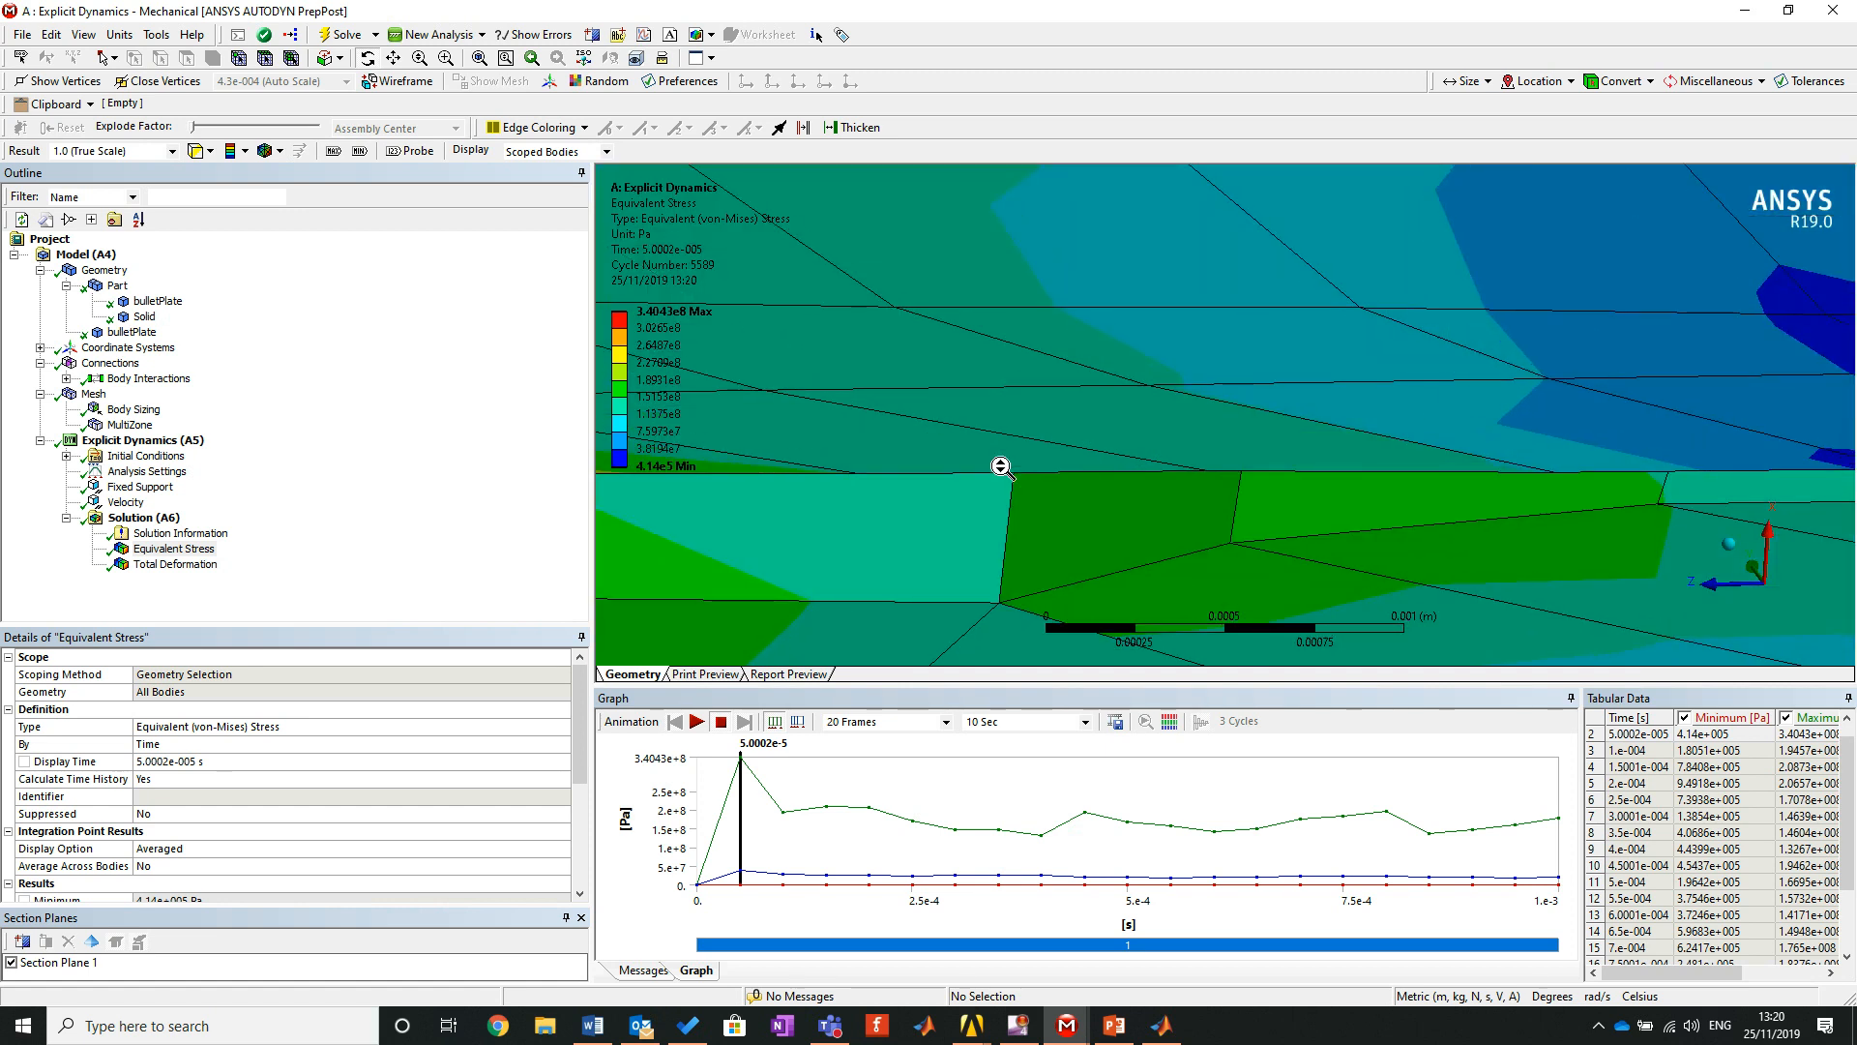
scroll(1018, 446, down, 1)
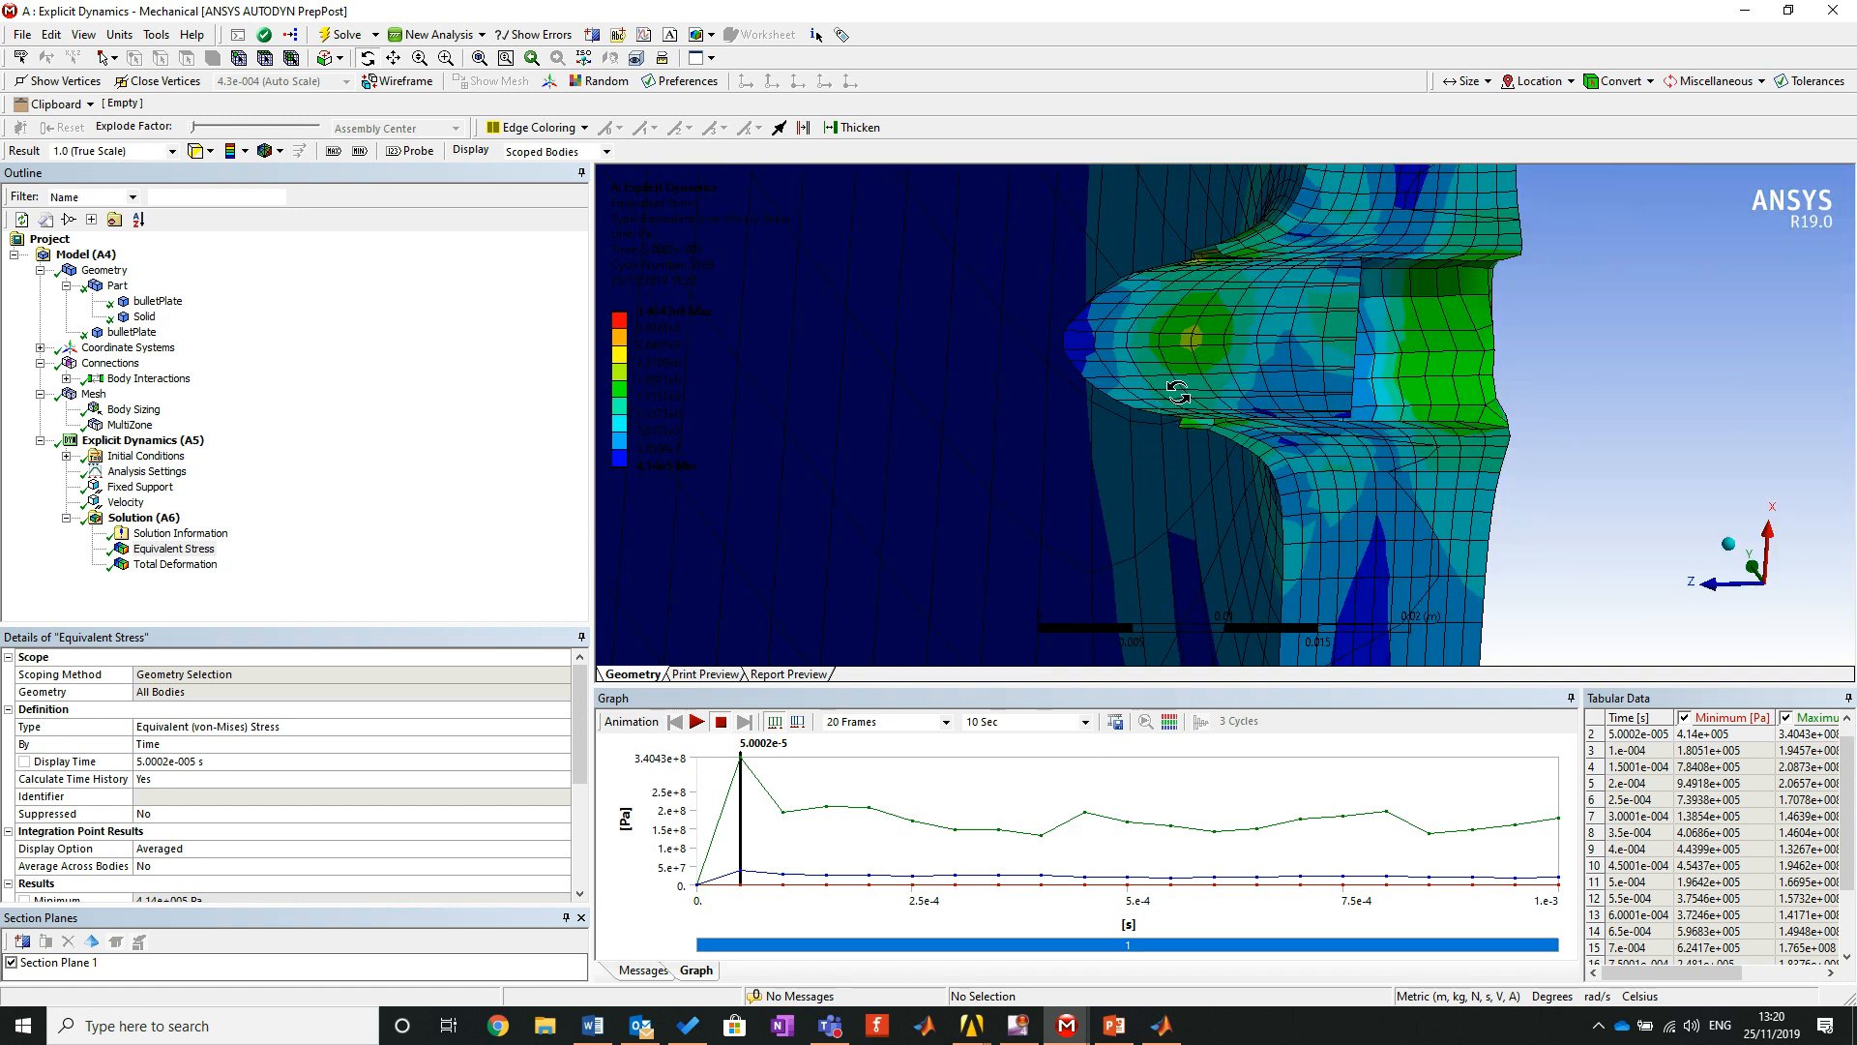
drag(1176, 390, 1537, 463)
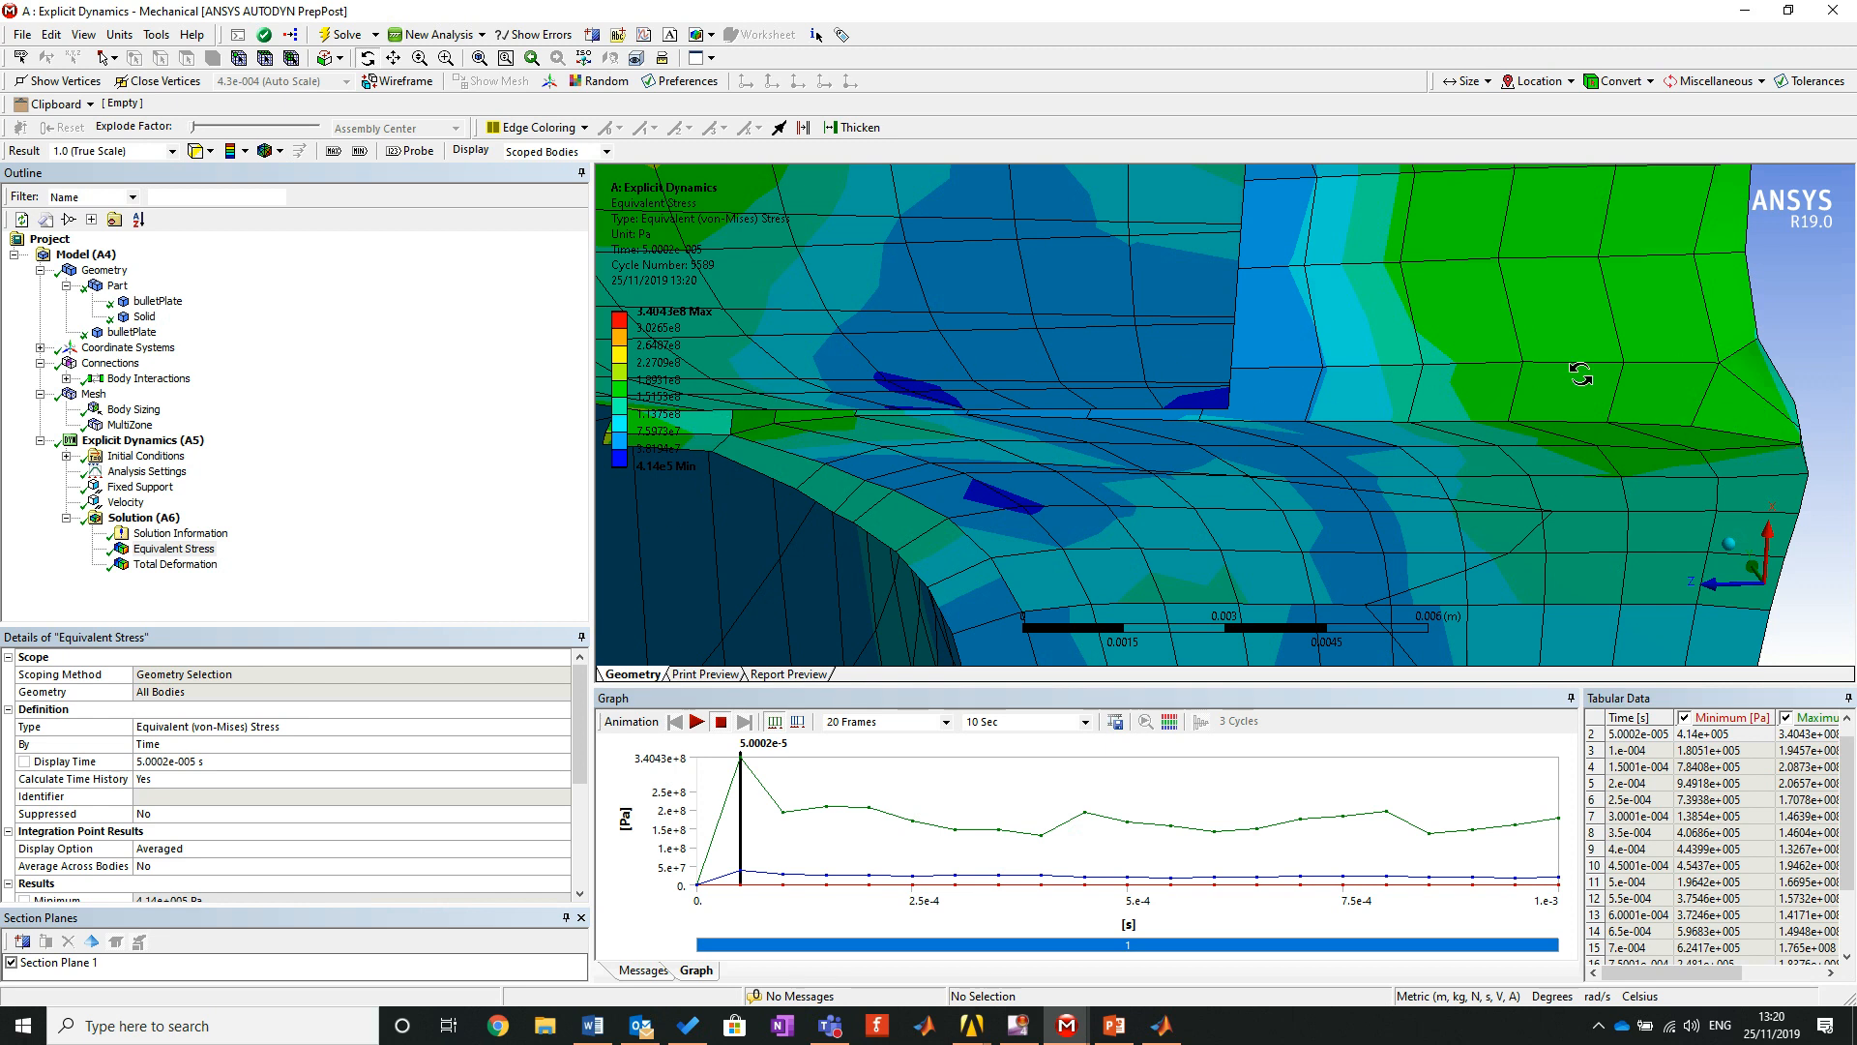
scroll(1262, 422, down, 2)
scroll(1264, 423, down, 3)
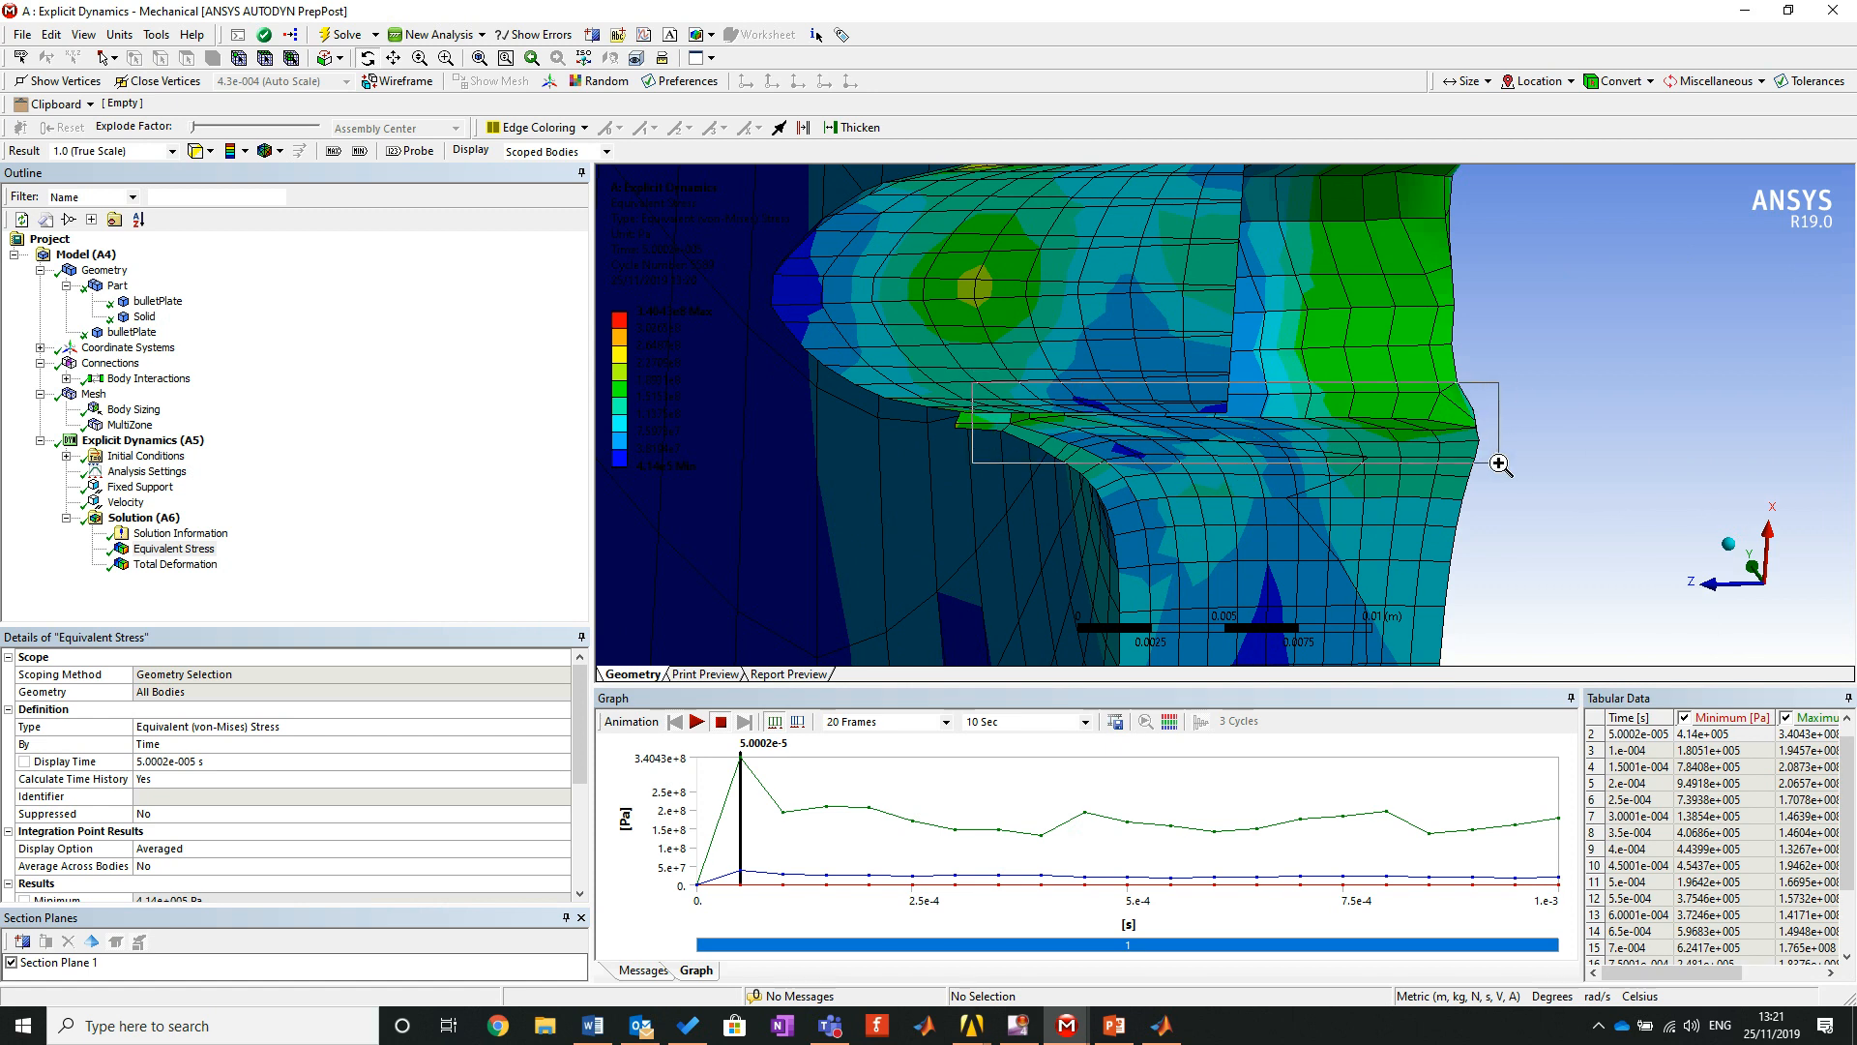
scroll(1496, 463, up, 3)
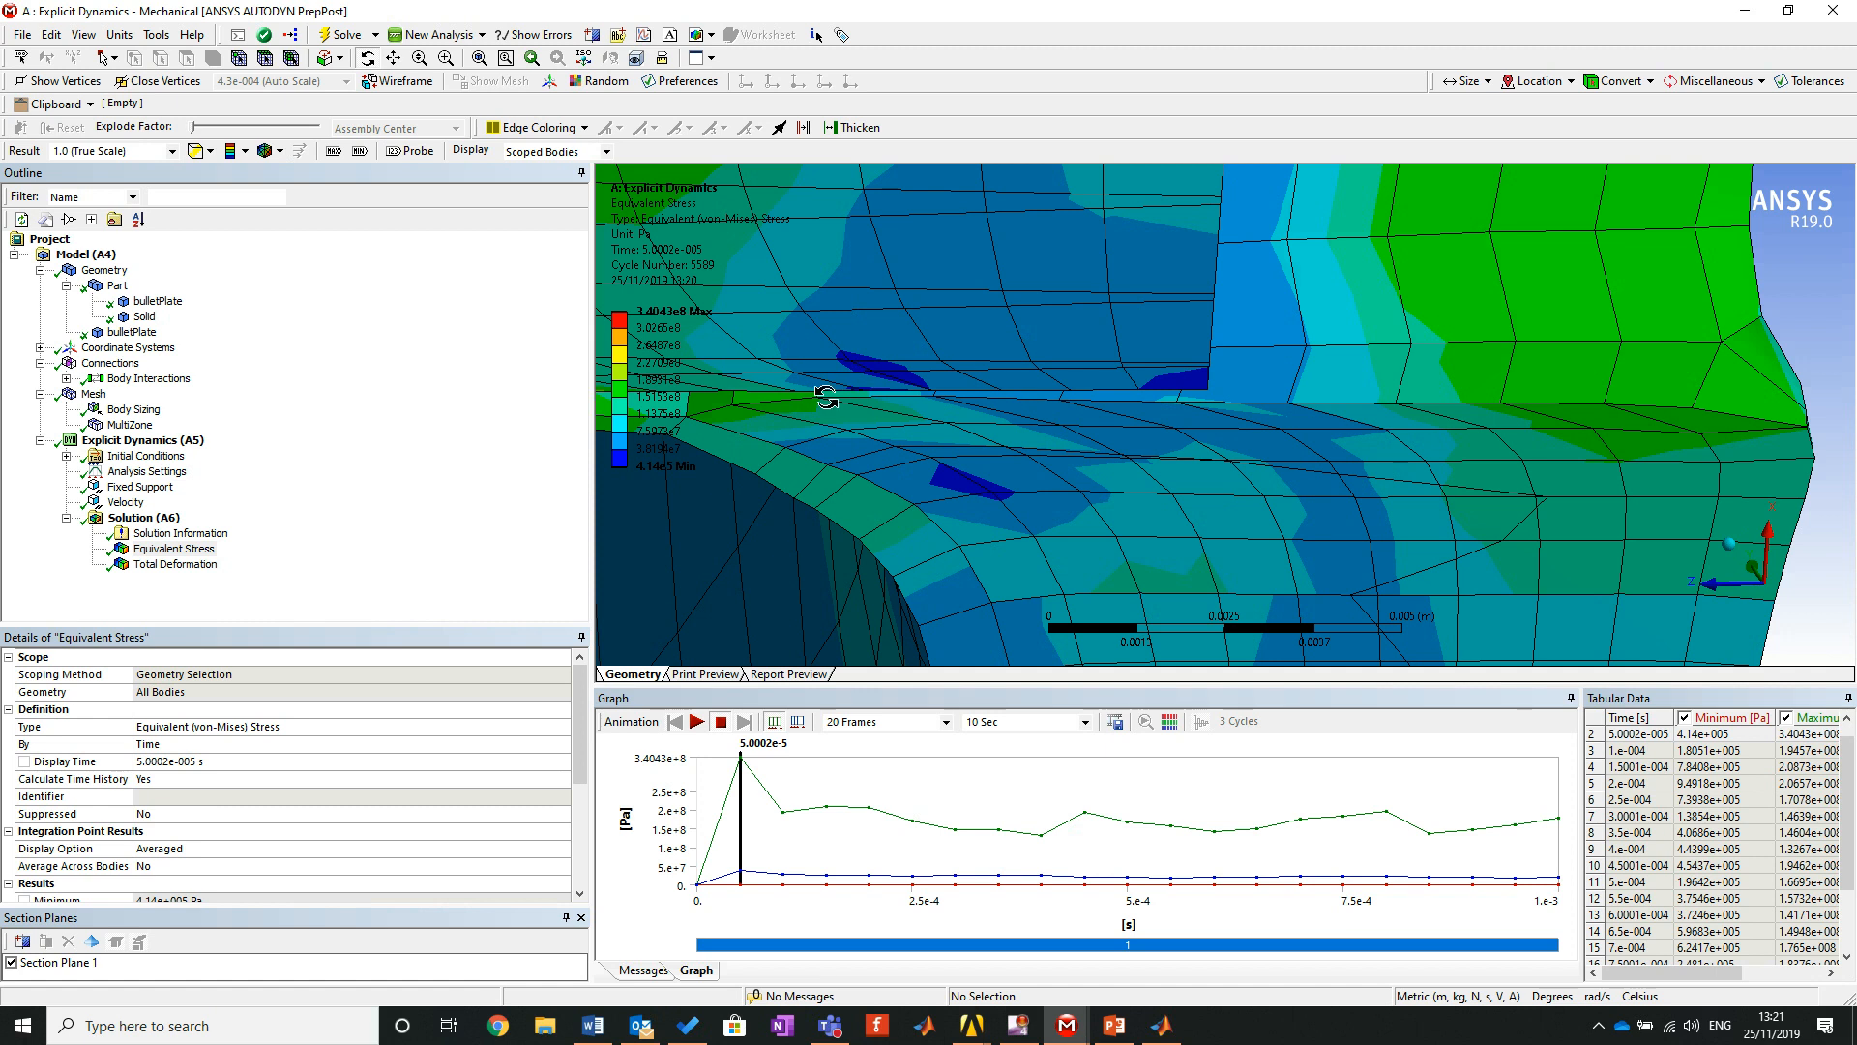
Examine close up the stress in the small torn sliver of plate between the bullet nose and the rim of the hole.
scroll(759, 422, down, 5)
right_drag(851, 358, 1084, 434)
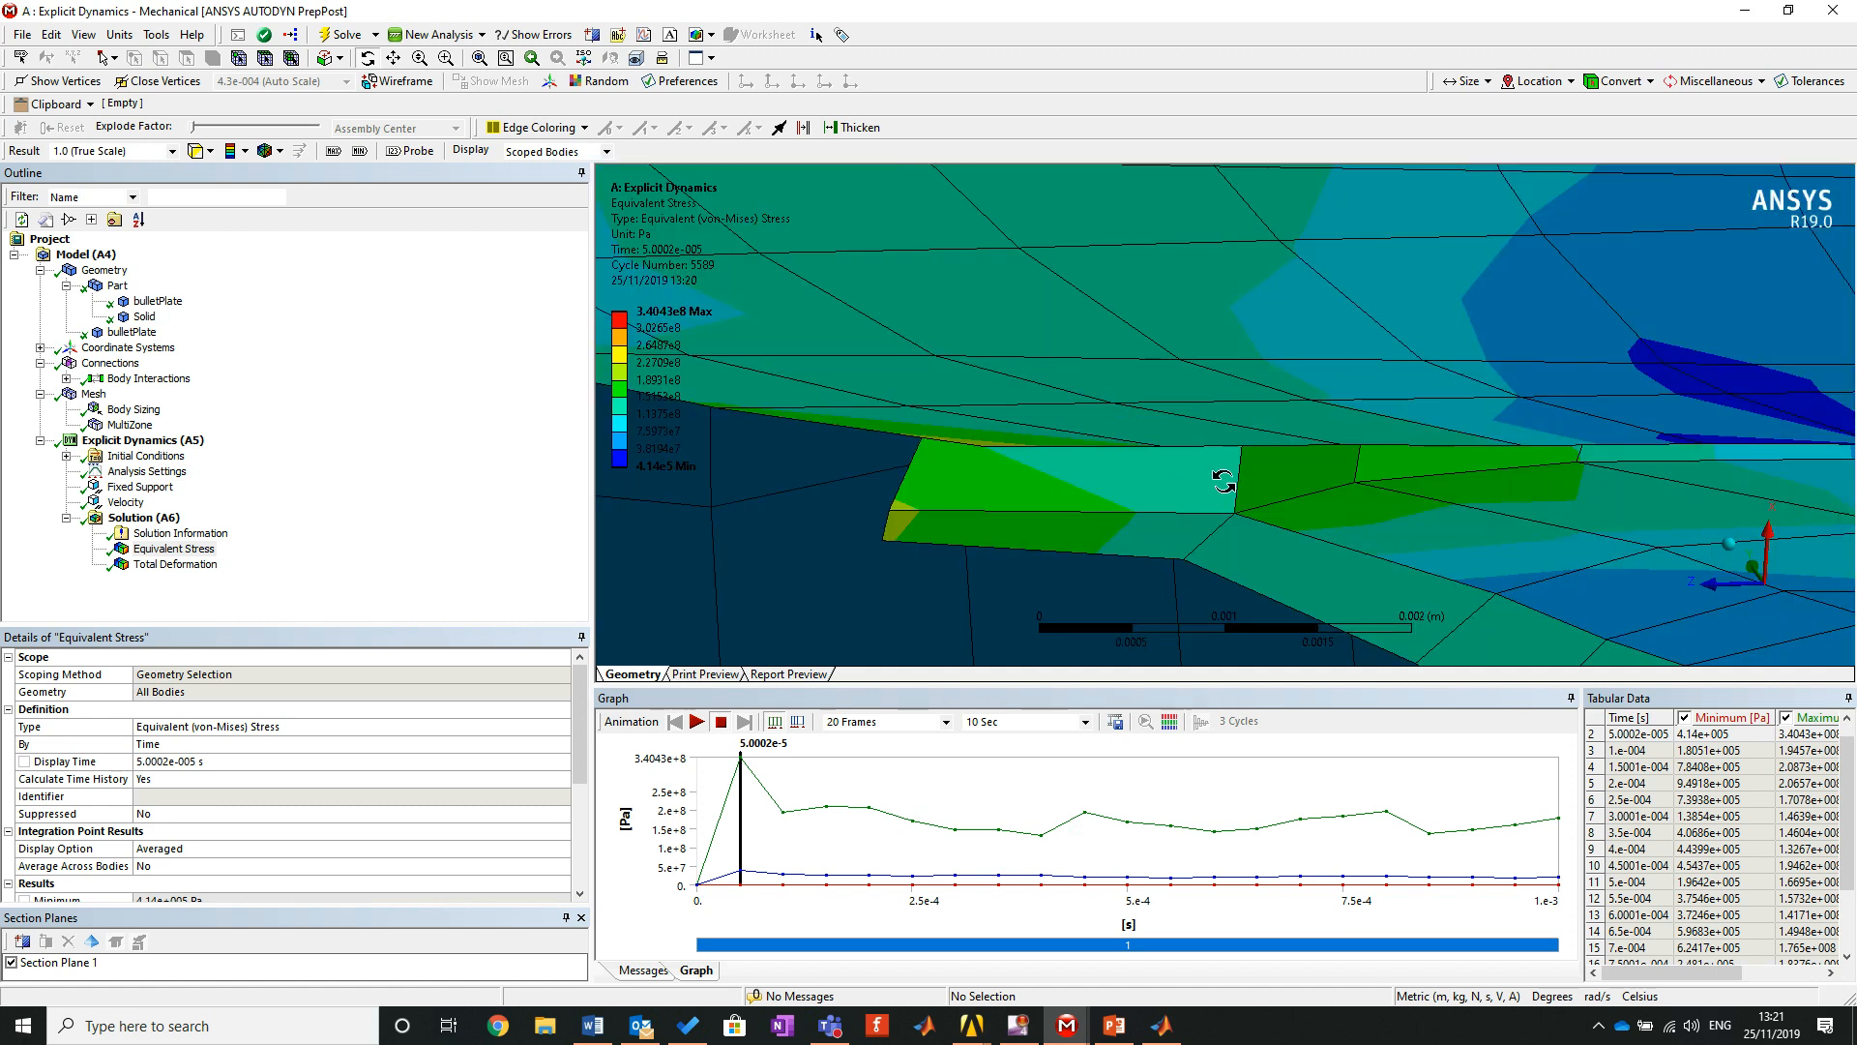
scroll(1224, 481, up, 1)
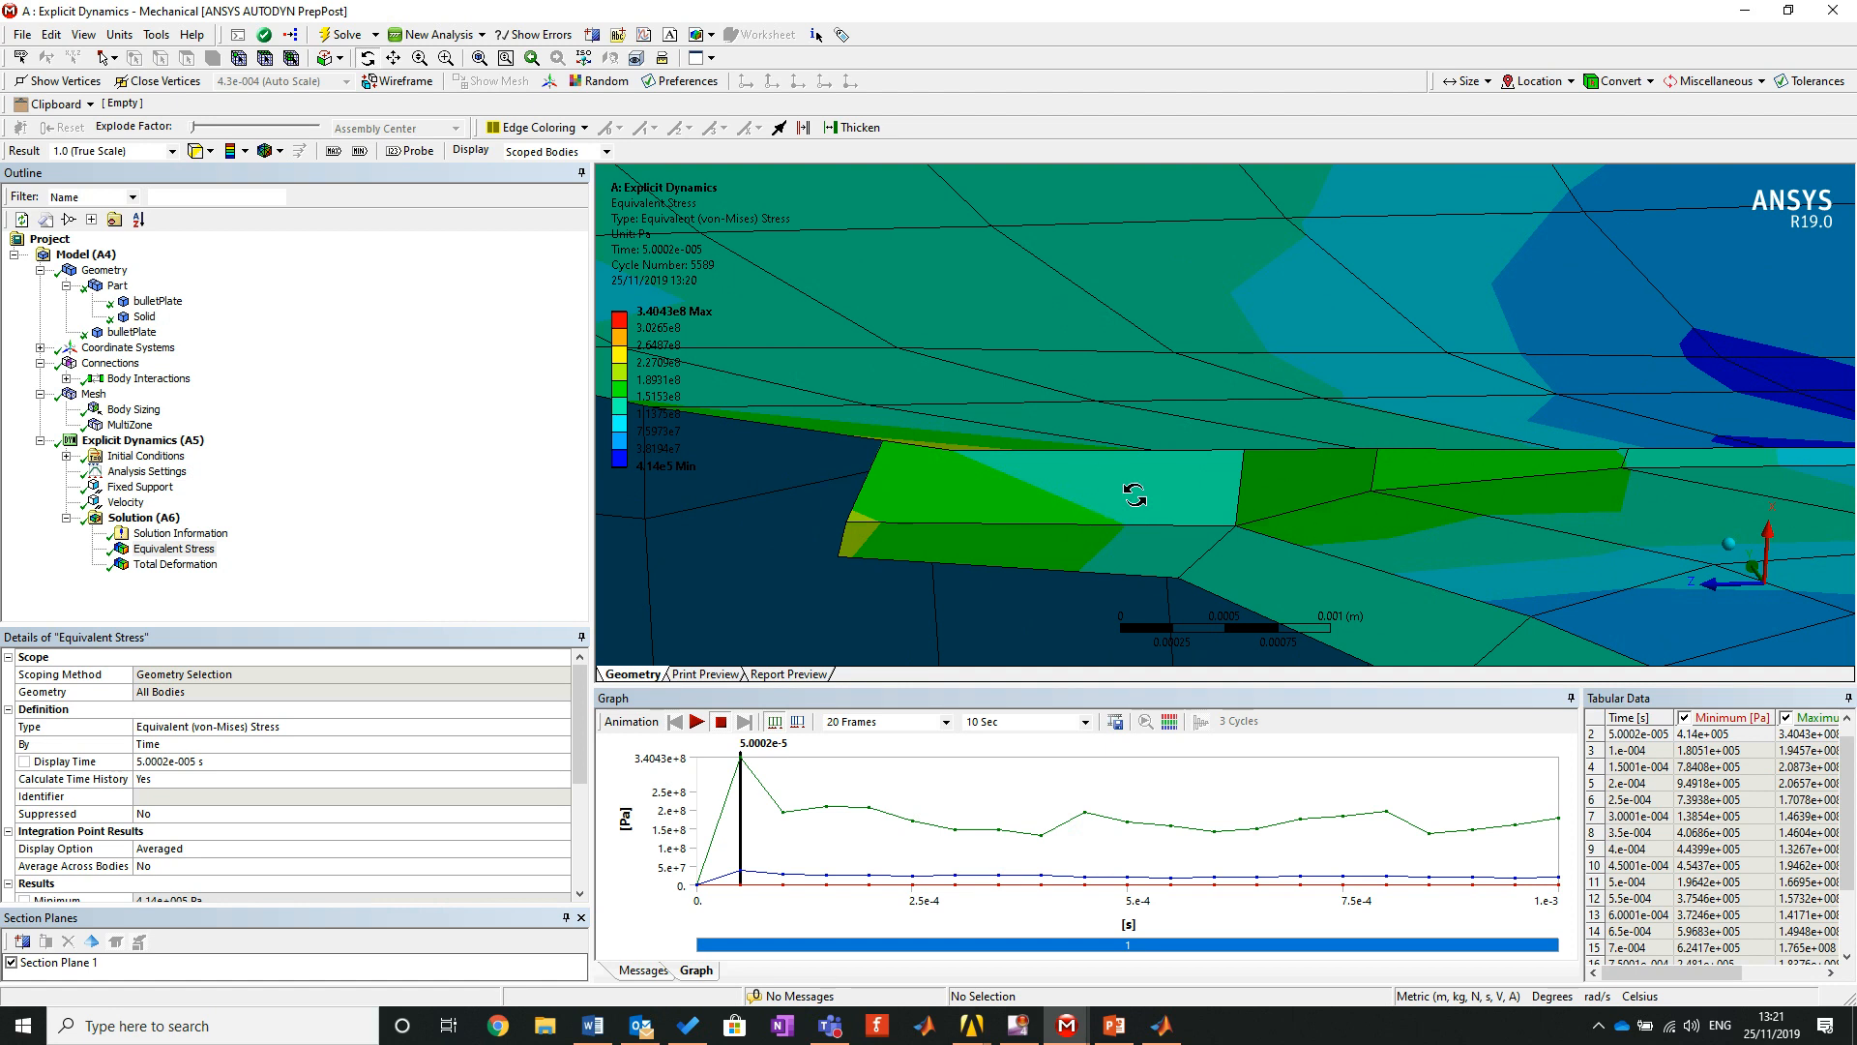
scroll(1147, 484, down, 2)
scroll(1183, 436, down, 2)
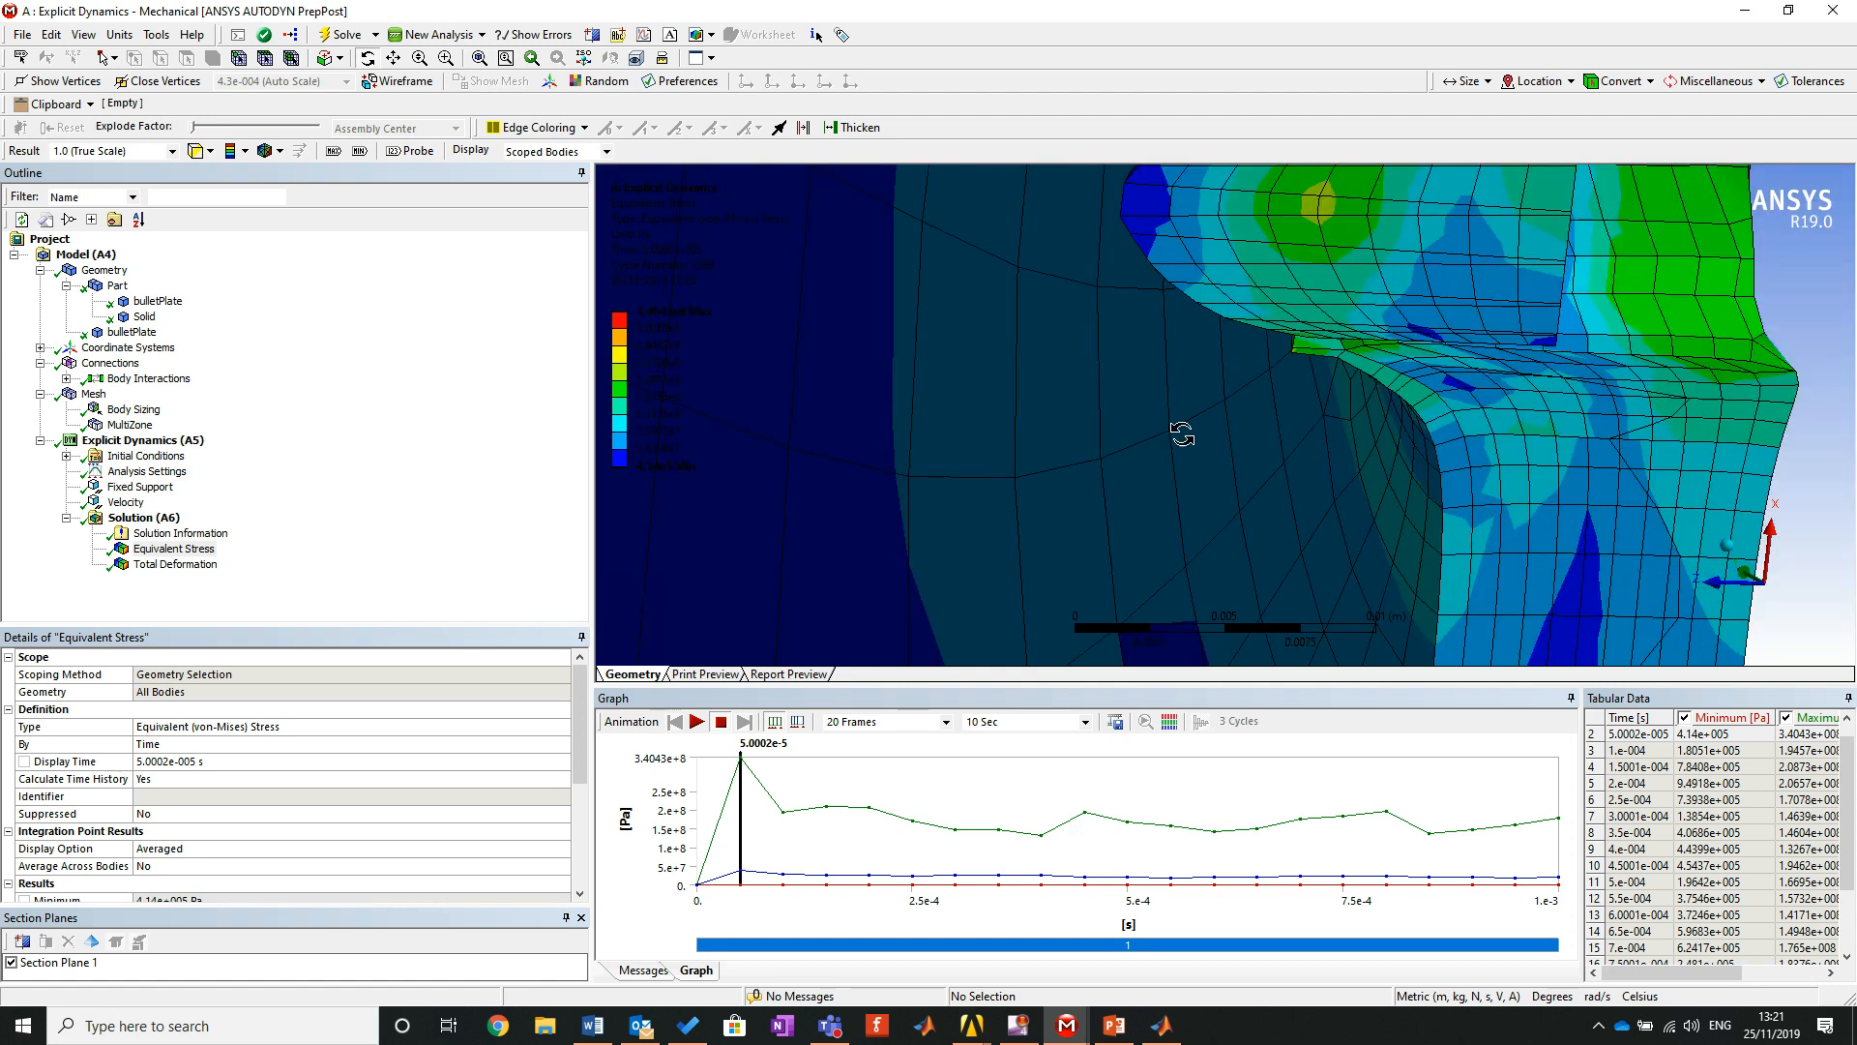
scroll(1354, 337, down, 2)
drag(1371, 336, 1202, 348)
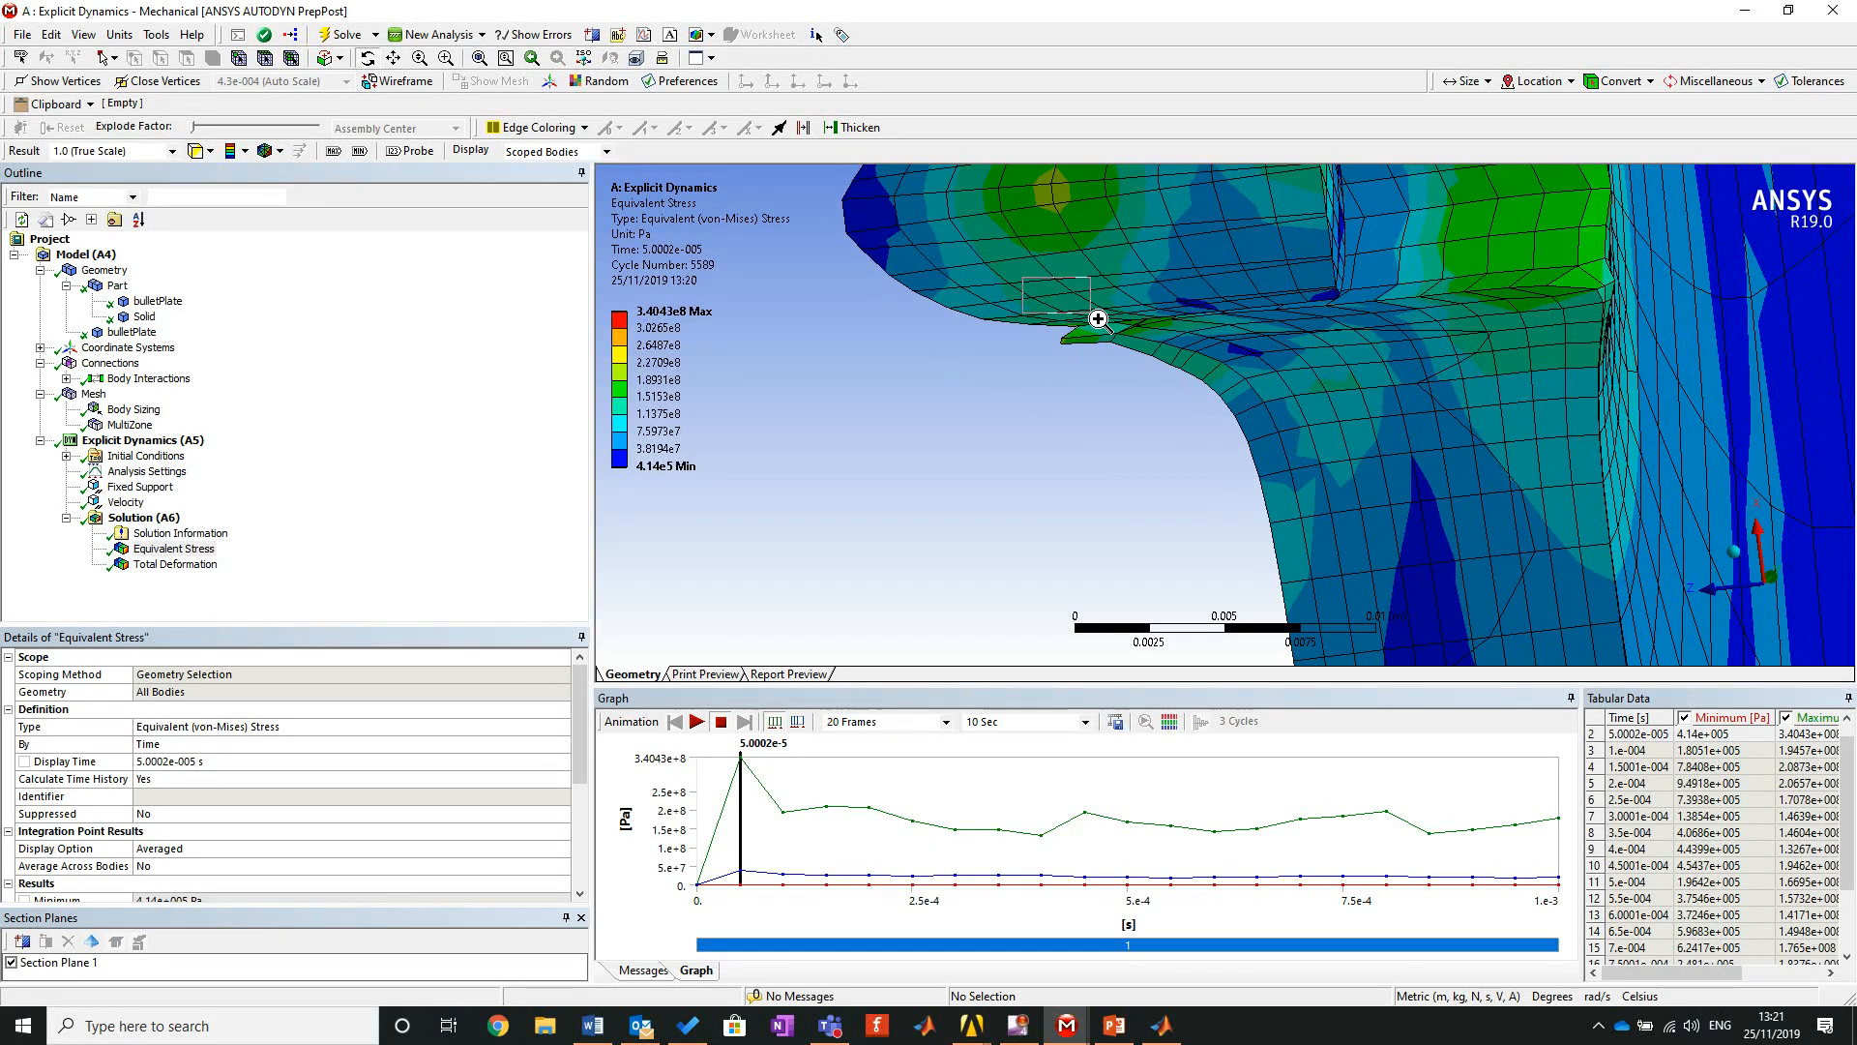
scroll(1194, 357, up, 4)
Inspect the stress in the sectioned bullet and in the bulged plate around the hole from an oblique angle.
scroll(1200, 502, down, 10)
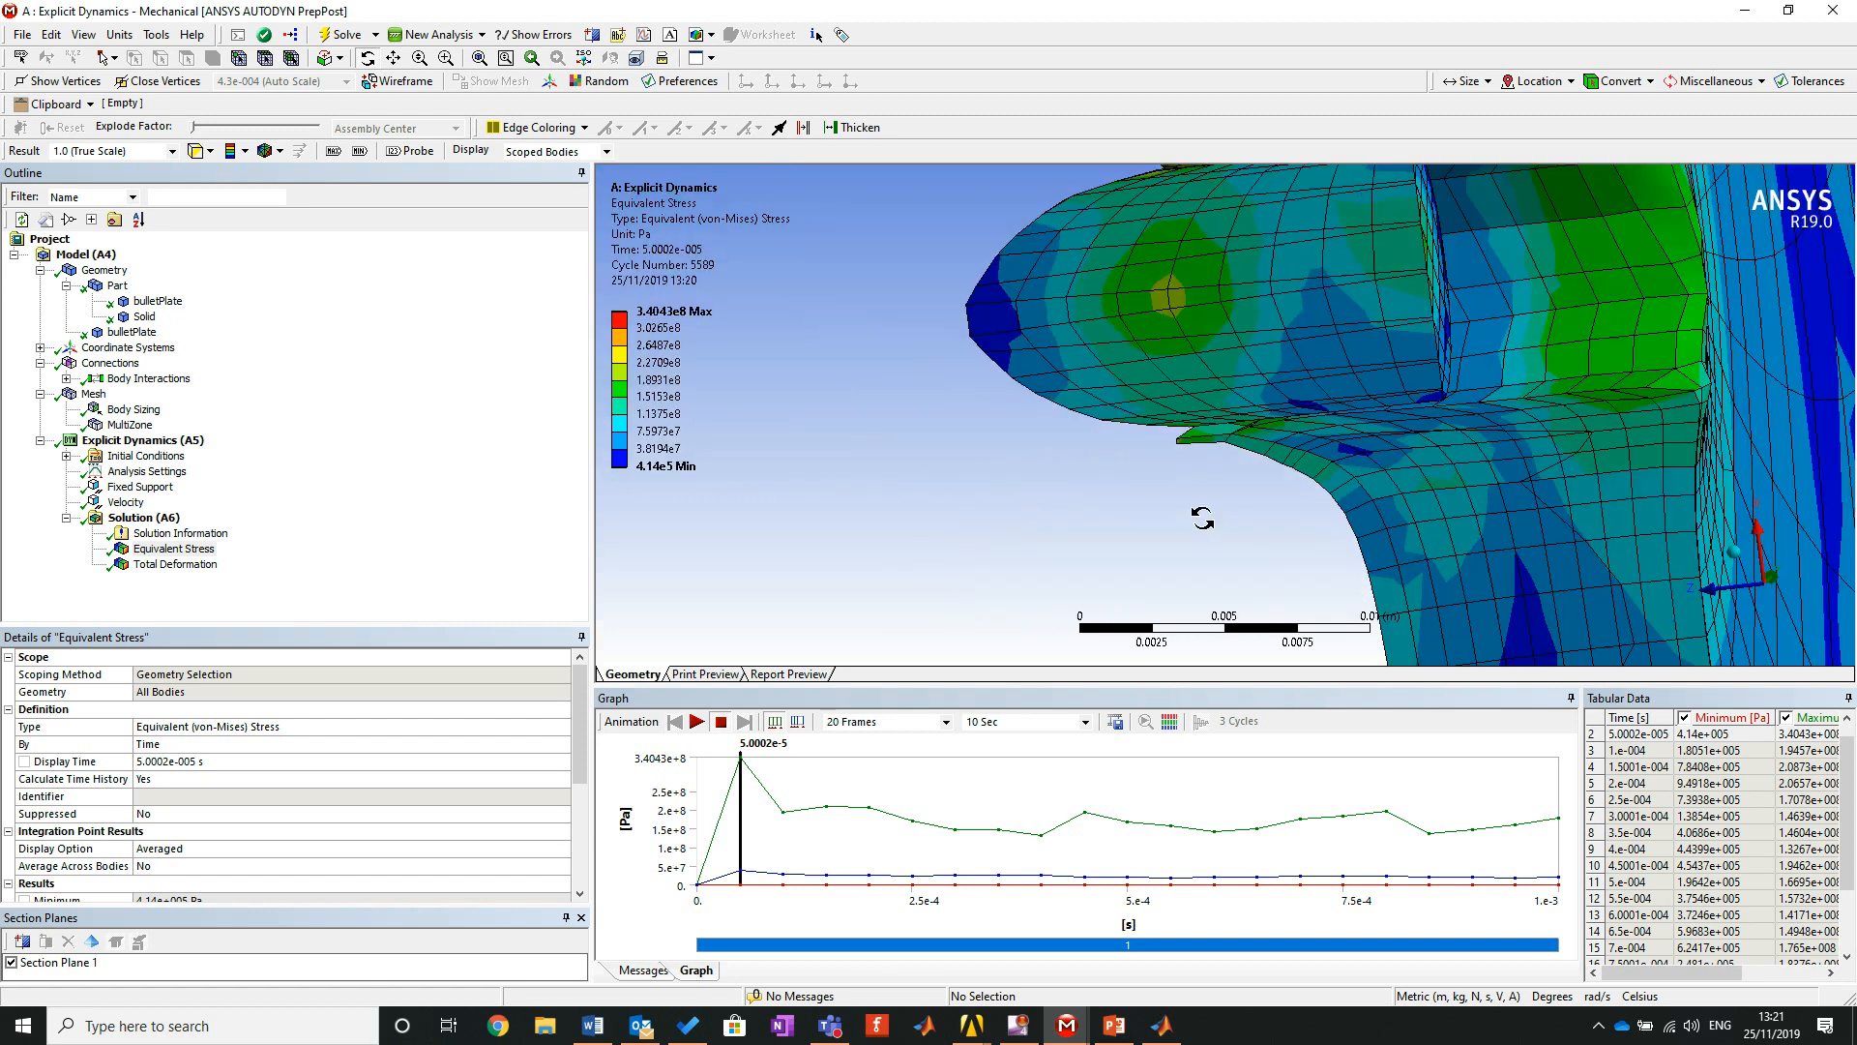
drag(1234, 466, 1418, 403)
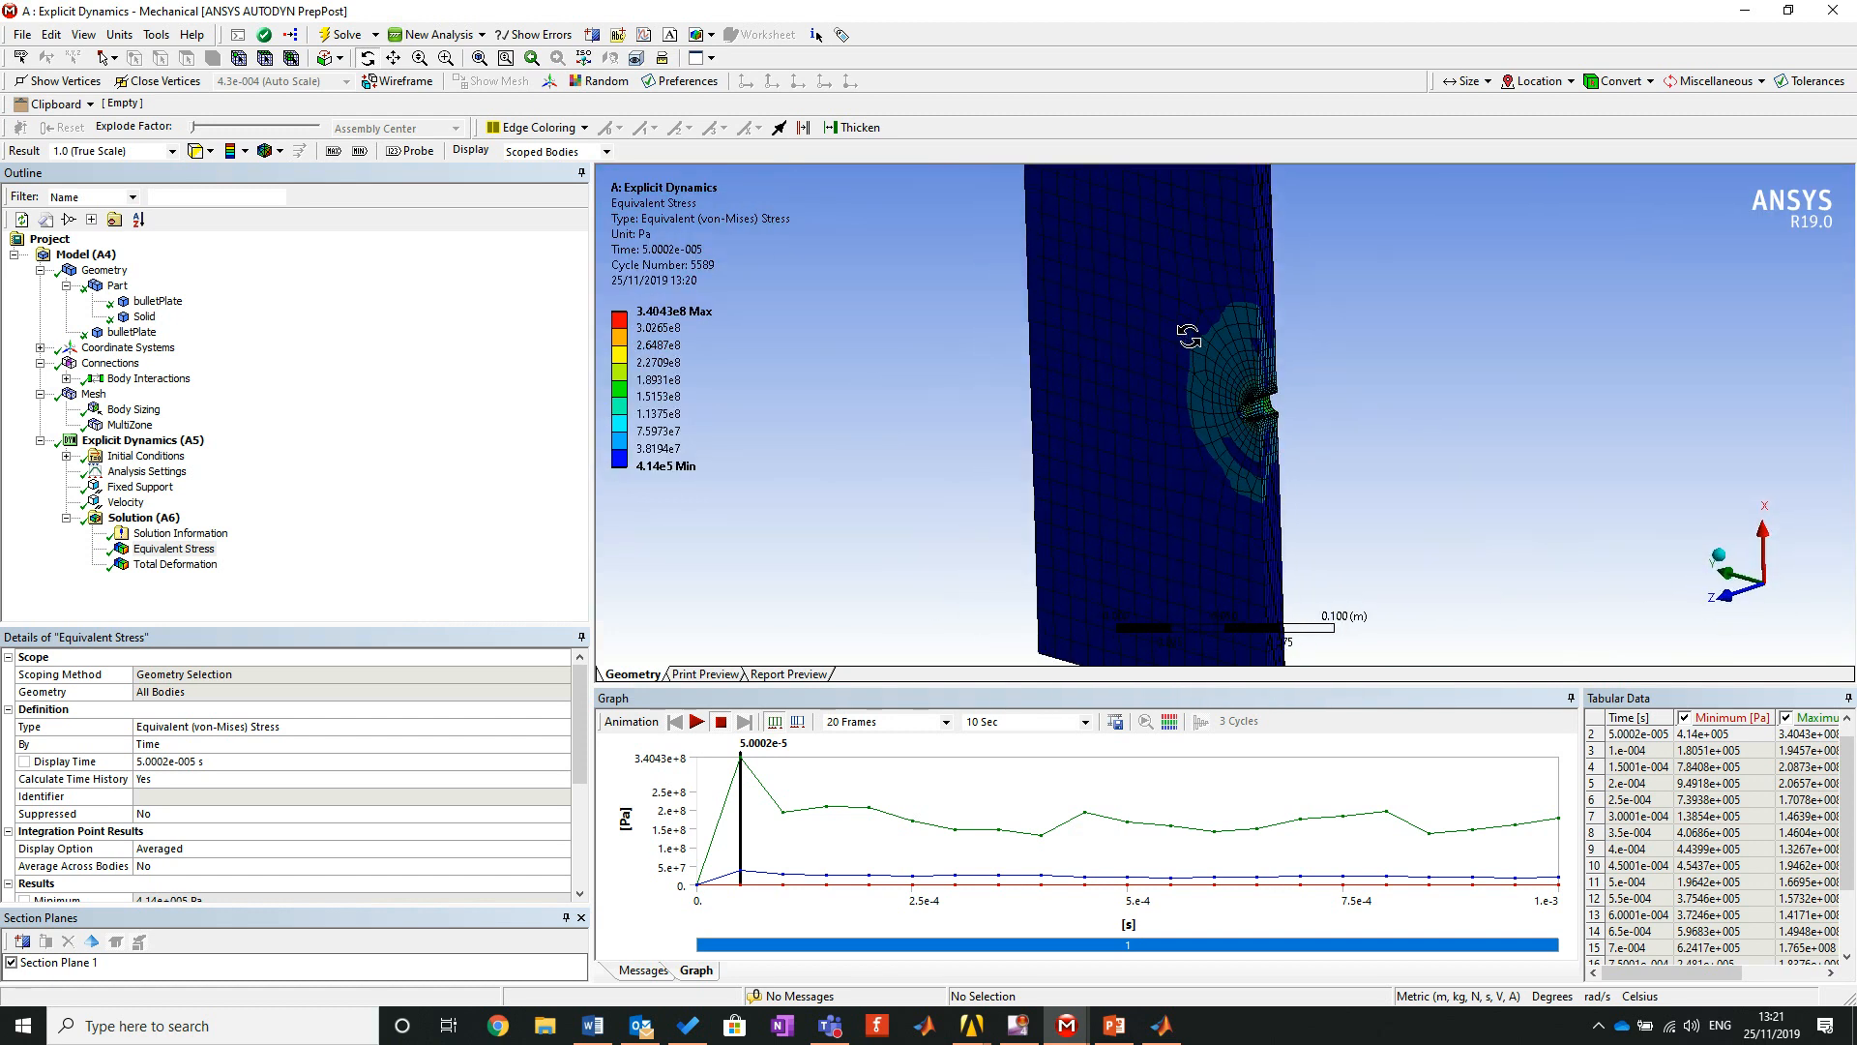
right_drag(1169, 290, 1376, 521)
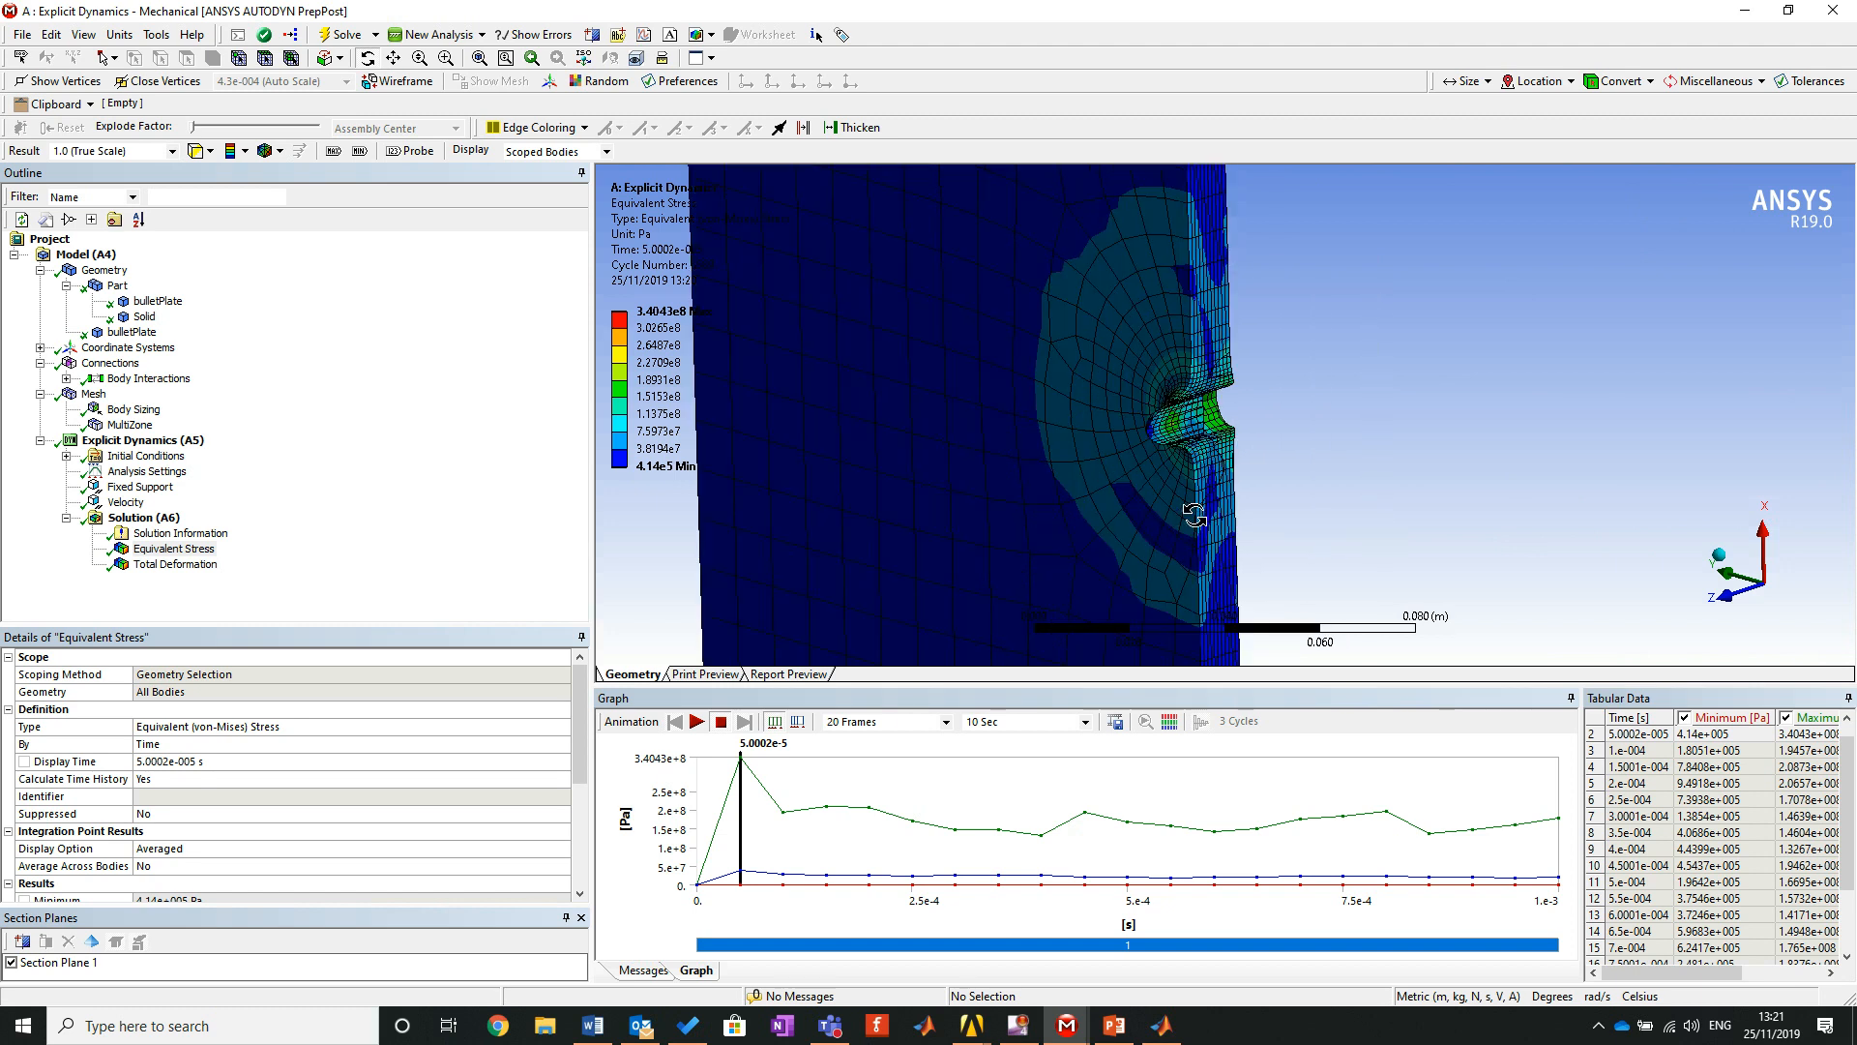
drag(1187, 414, 1045, 410)
right_drag(1114, 379, 1301, 475)
drag(1195, 450, 1275, 447)
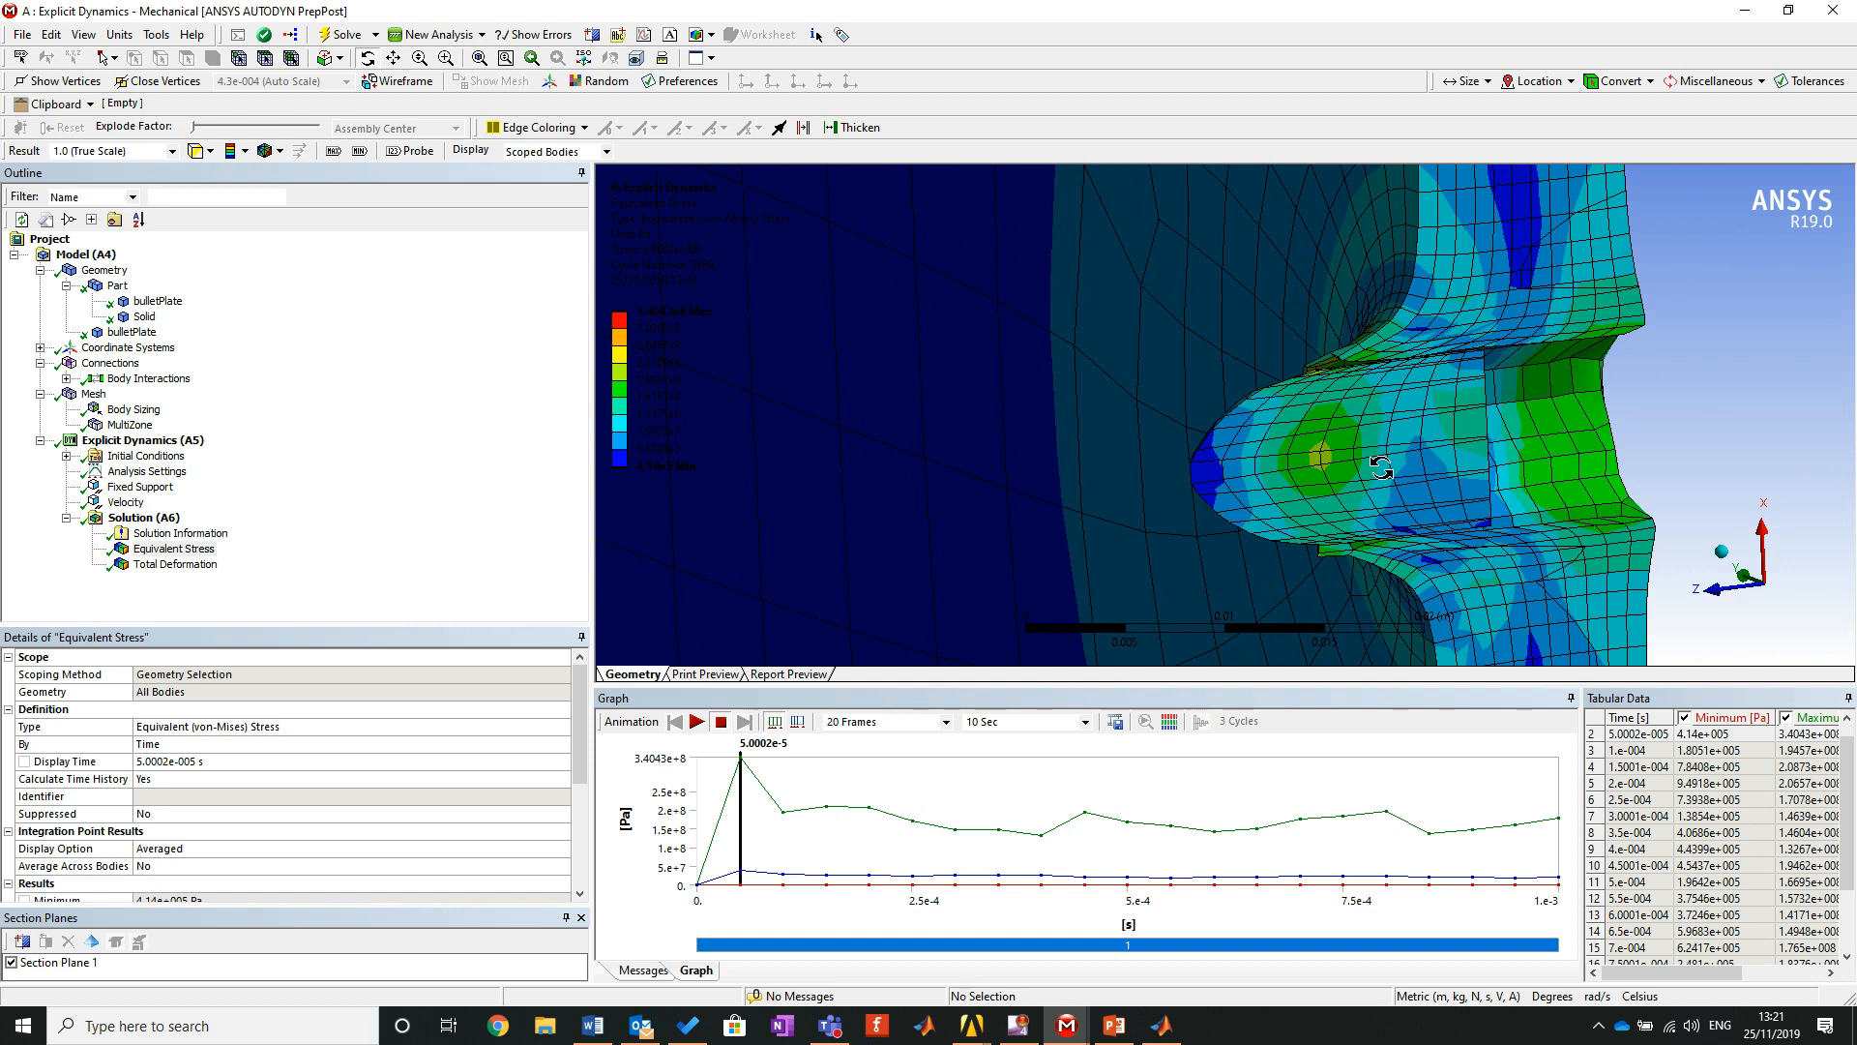
scroll(1214, 319, down, 5)
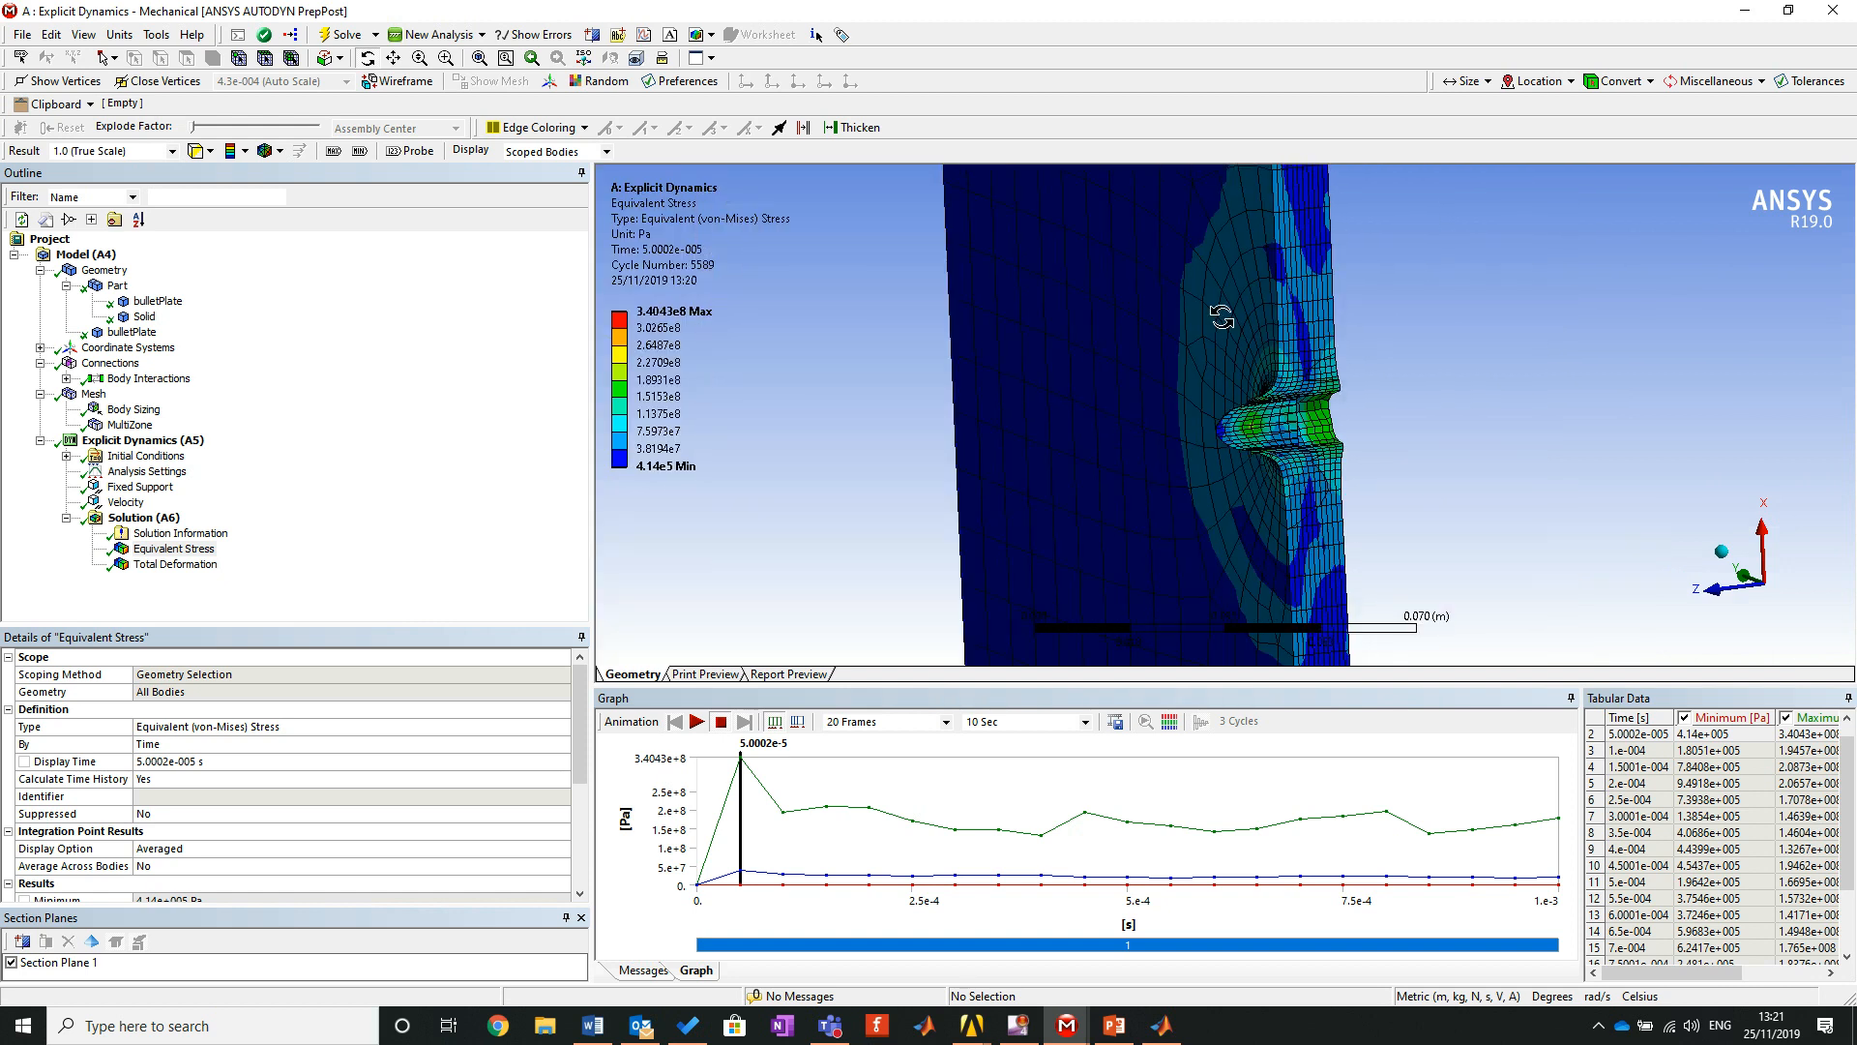
Review how the stress spreads from the impact hole across the exit face and cut edge of the whole sectioned plate.
scroll(1222, 317, down, 2)
scroll(1230, 339, up, 3)
mouse_move(1134, 226)
right_down()
mouse_move(1233, 392)
mouse_move(1451, 661)
mouse_move(1274, 476)
mouse_move(1143, 219)
right_up()
scroll(1175, 358, down, 3)
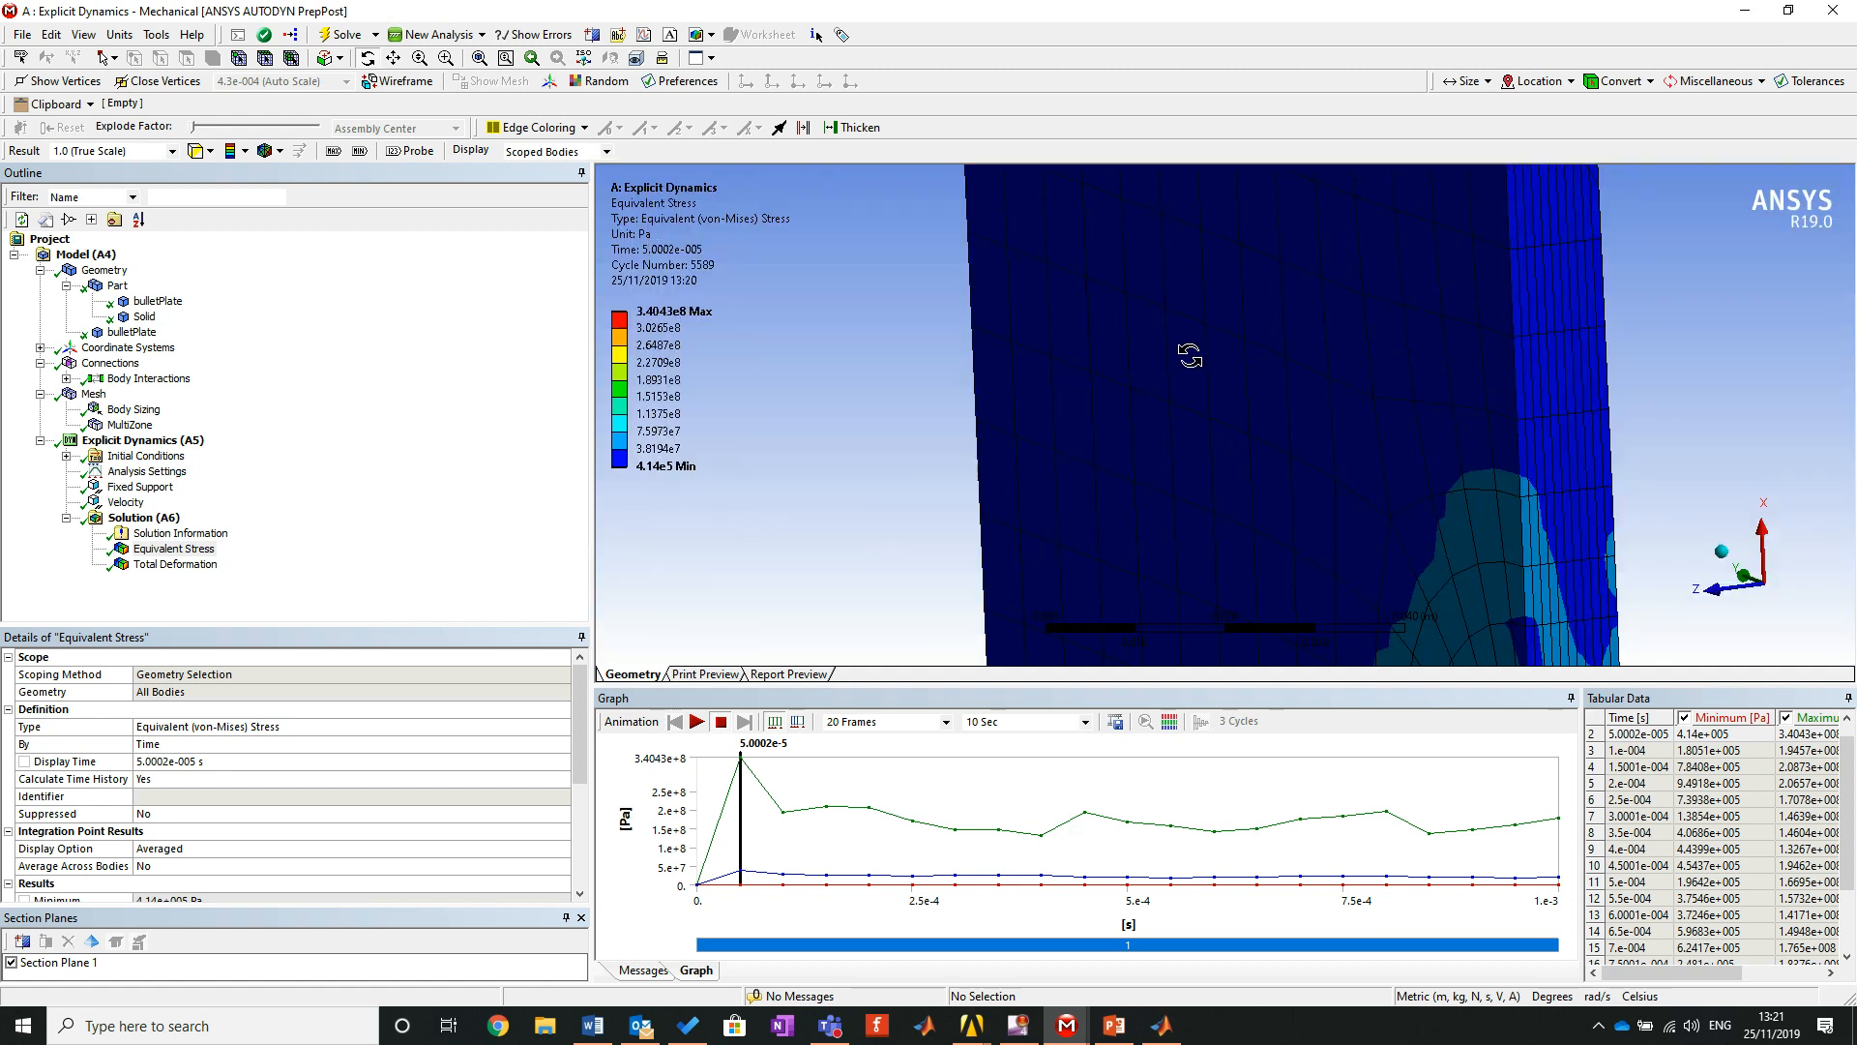
scroll(1193, 395, down, 4)
right_drag(1234, 436, 1339, 531)
drag(1130, 374, 1374, 481)
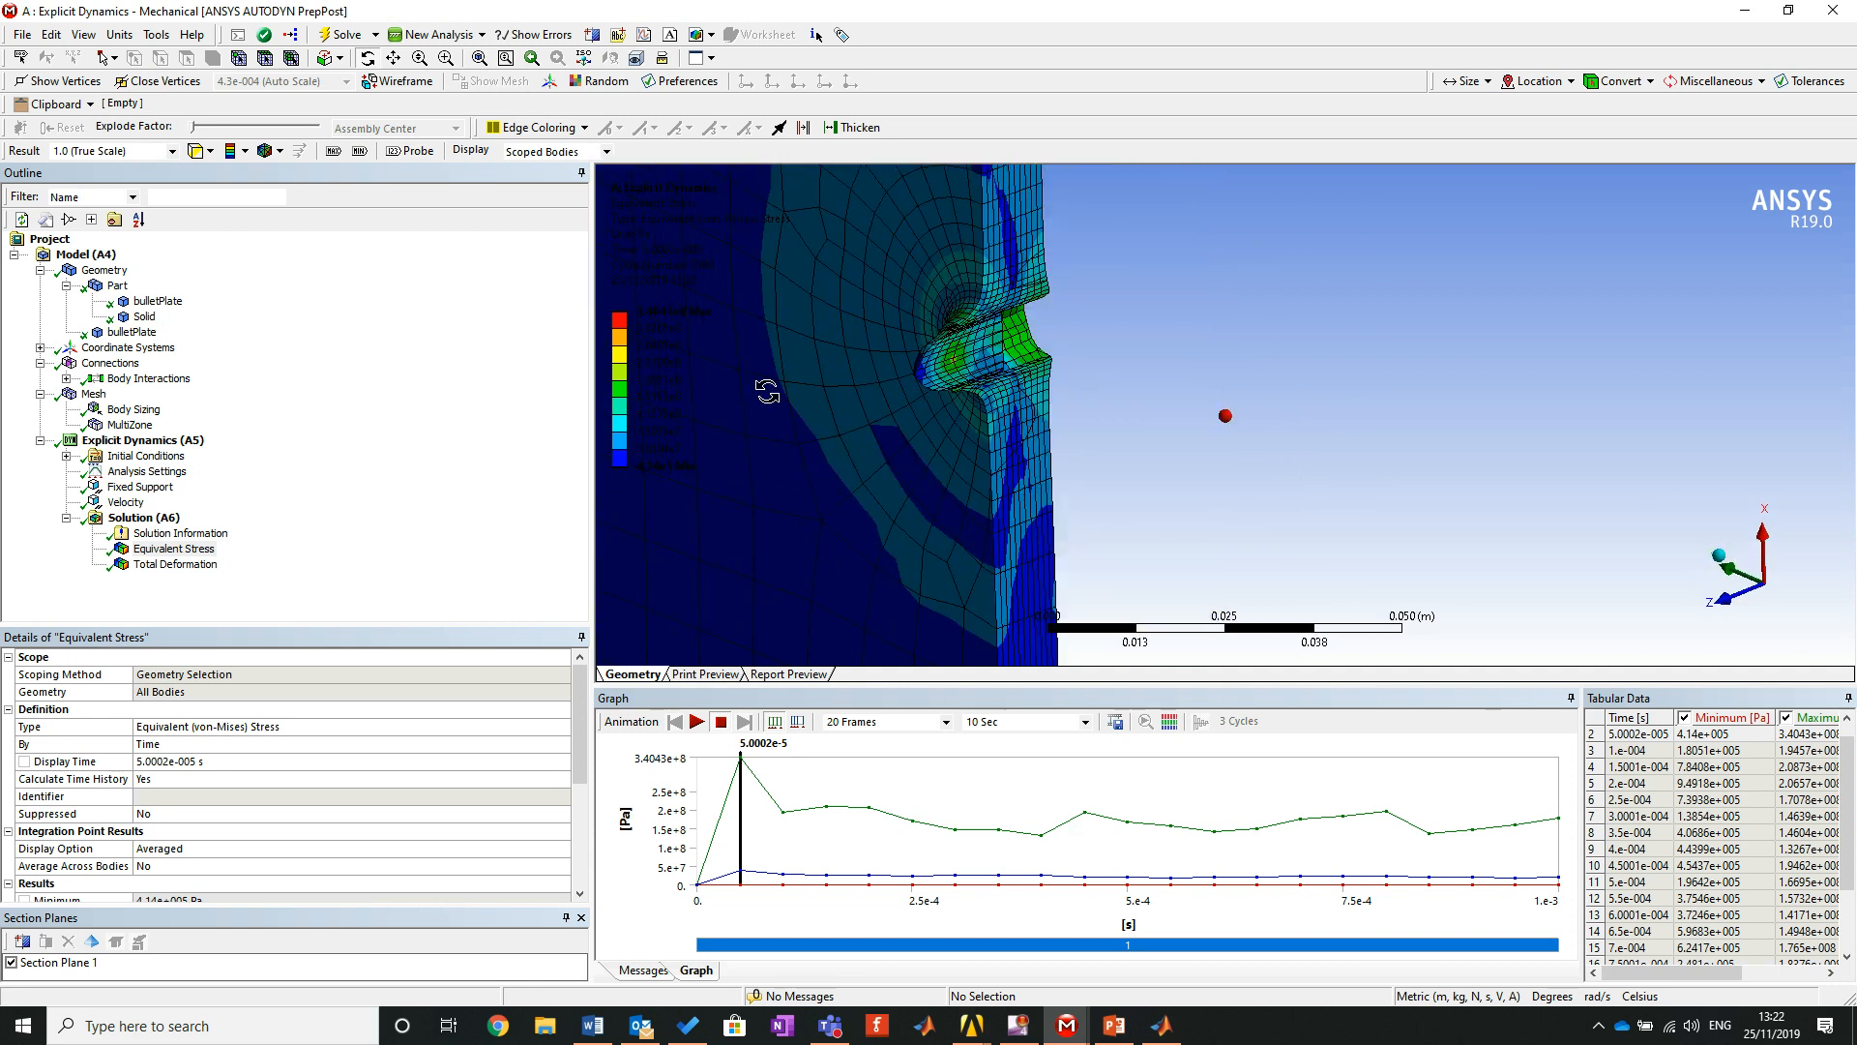
scroll(1398, 367, down, 3)
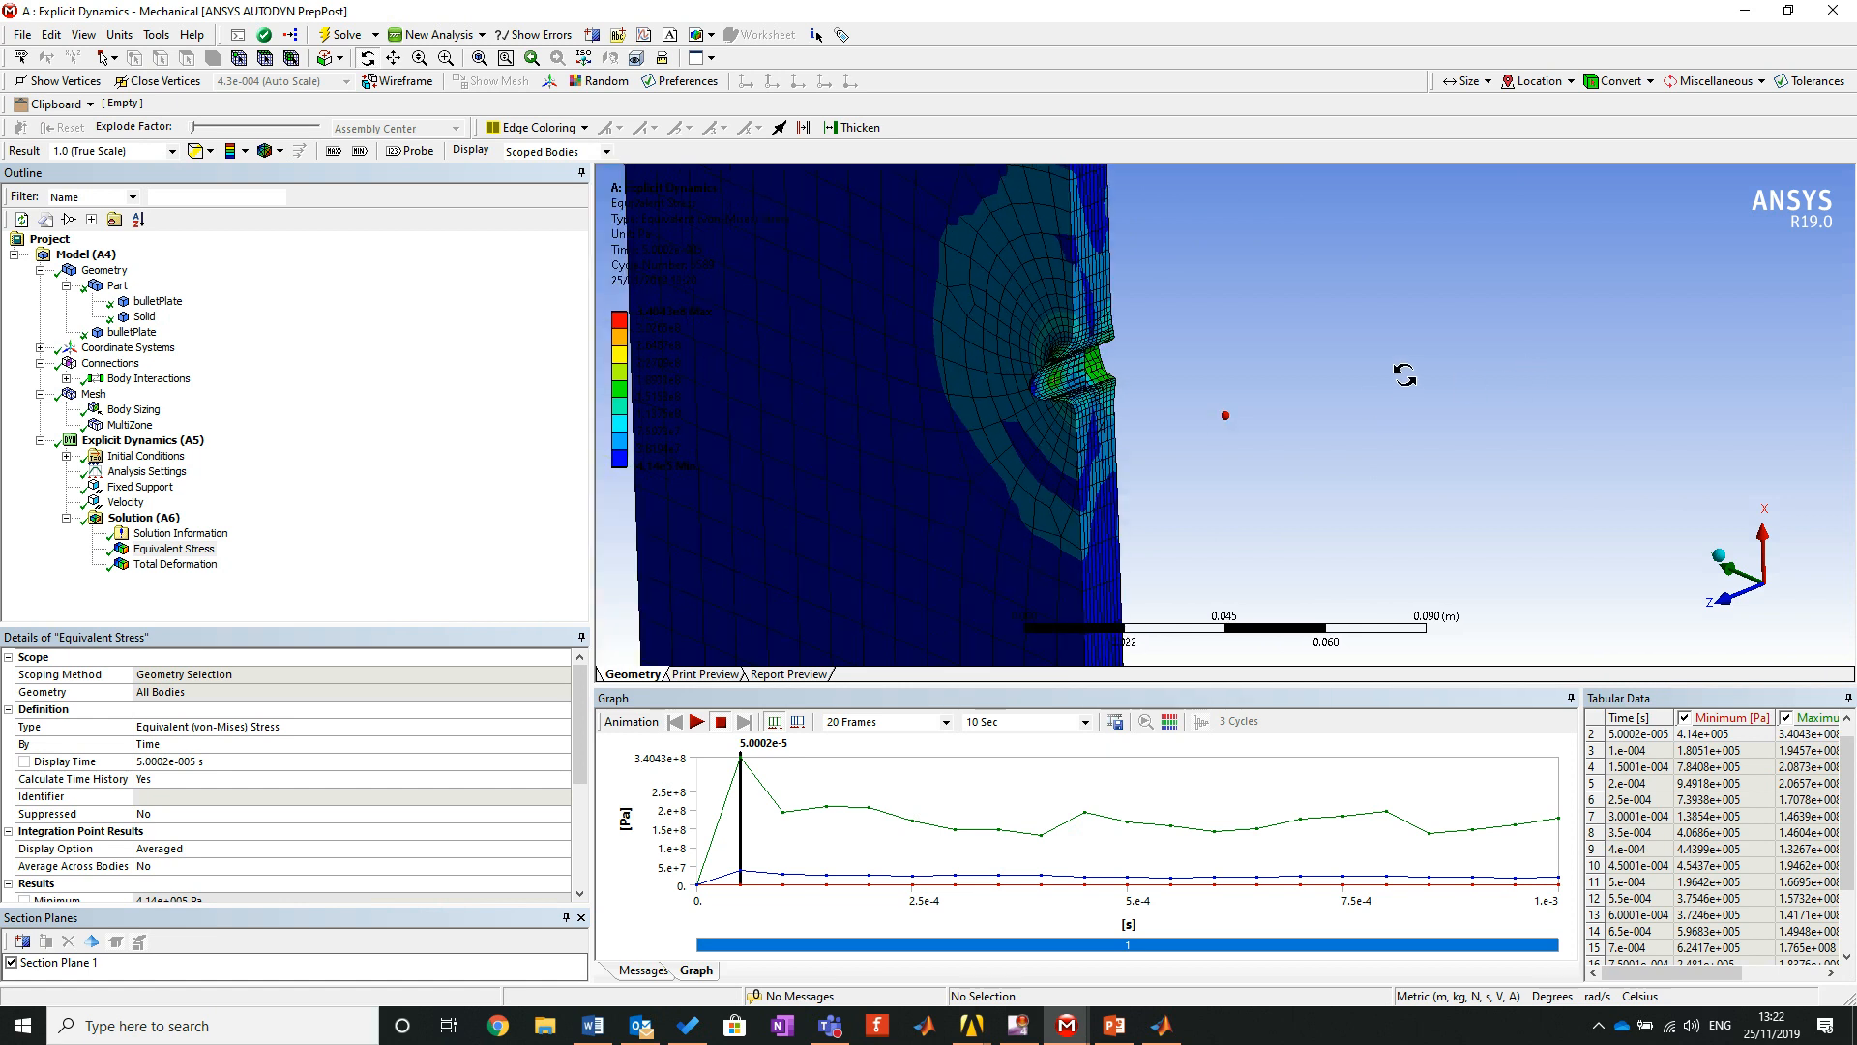
scroll(1076, 540, up, 1)
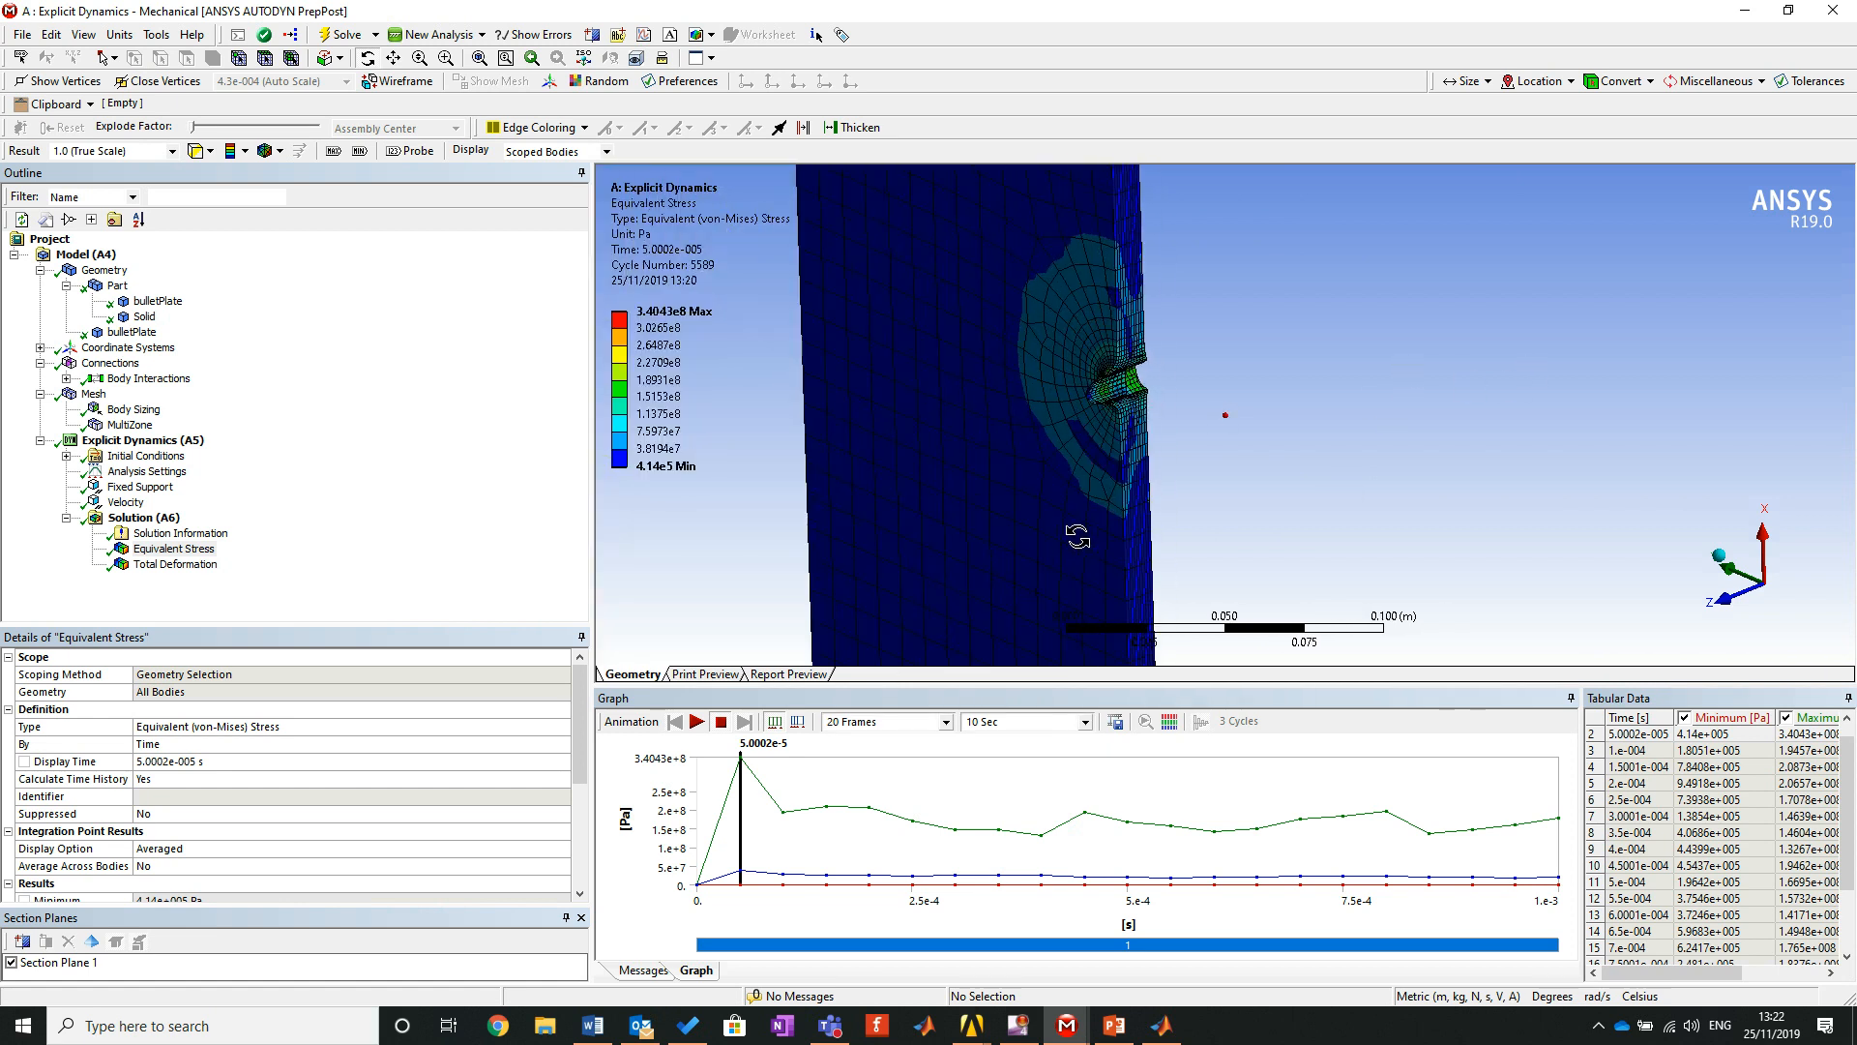